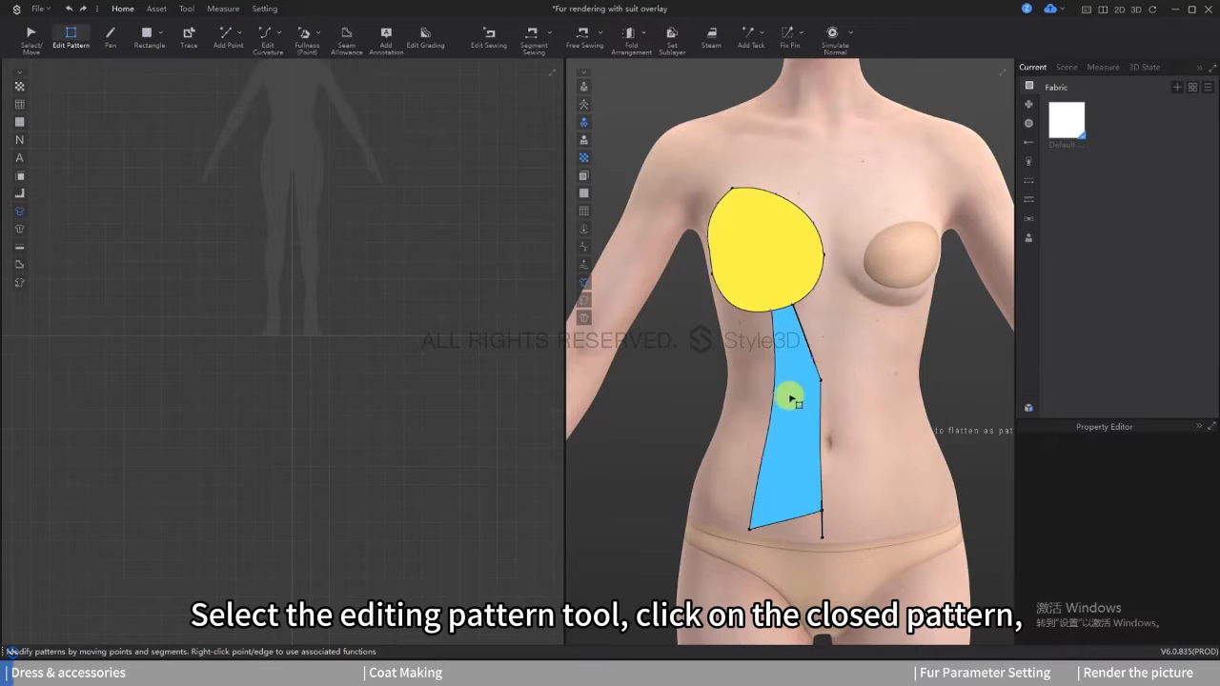
Step: Flatten the closed strip shape below the cup into a pattern
click(791, 396)
key(Return)
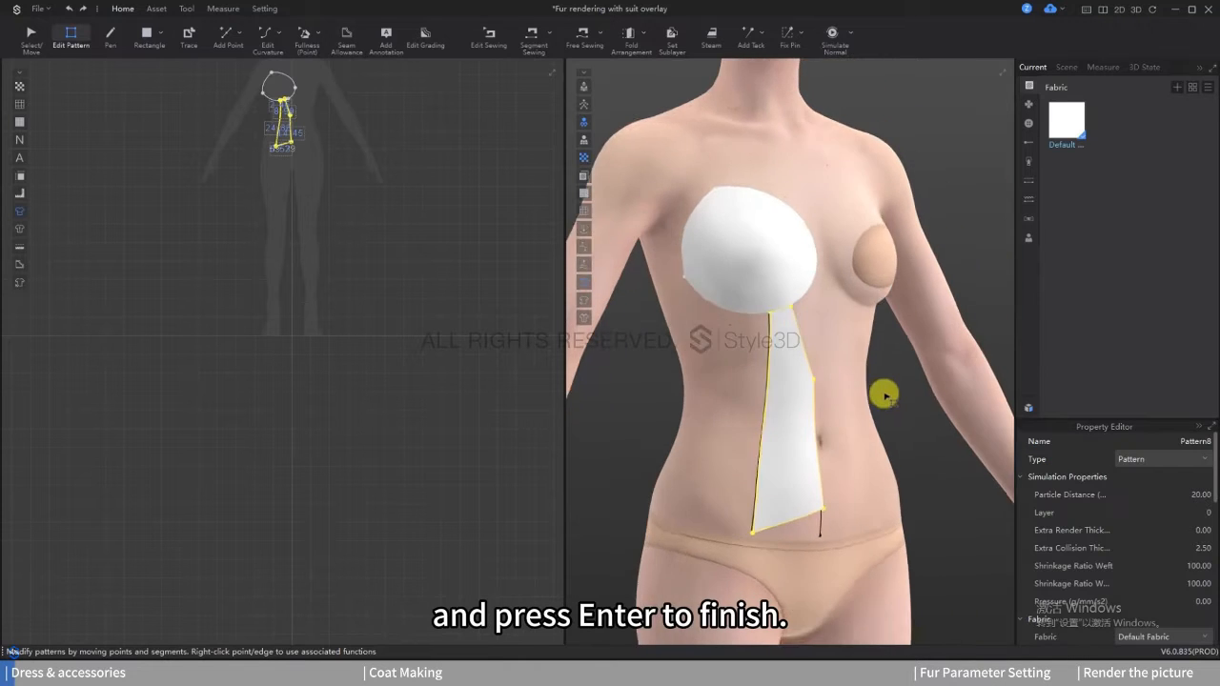
right_drag(876, 381, 724, 338)
scroll(389, 254, up, 5)
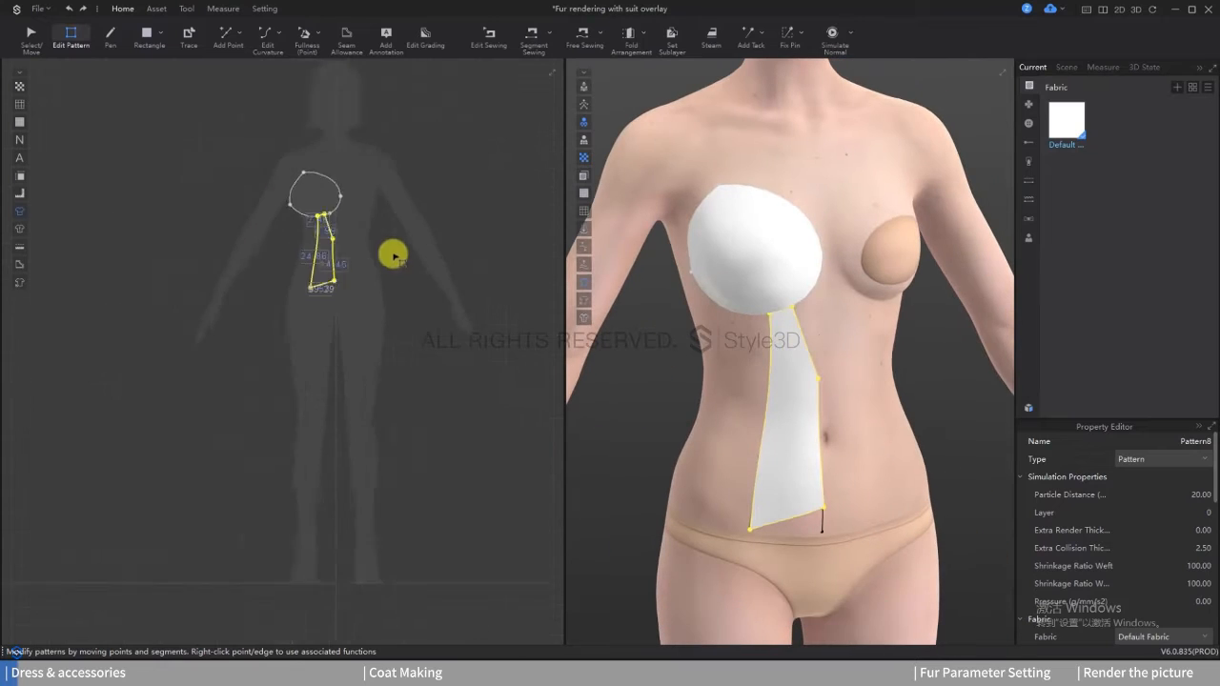
click(372, 259)
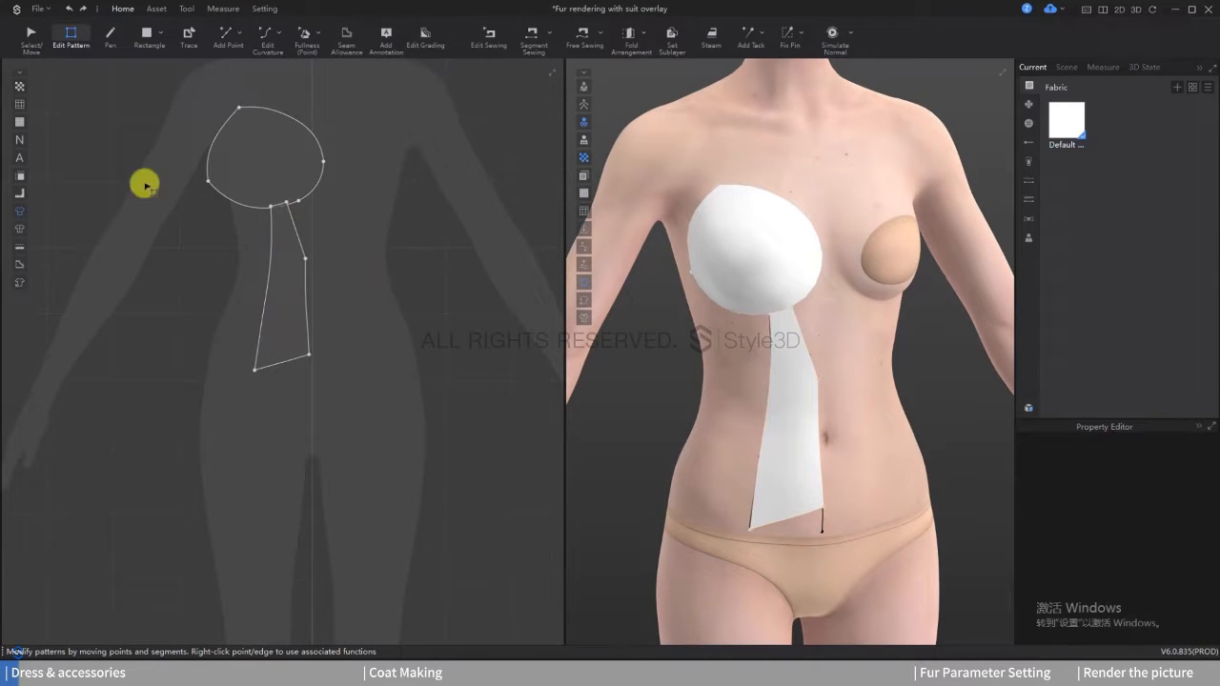
Step: Move the torso strip pattern down so it is separated from the cup pattern in the 2D view
click(17, 33)
click(283, 256)
click(381, 260)
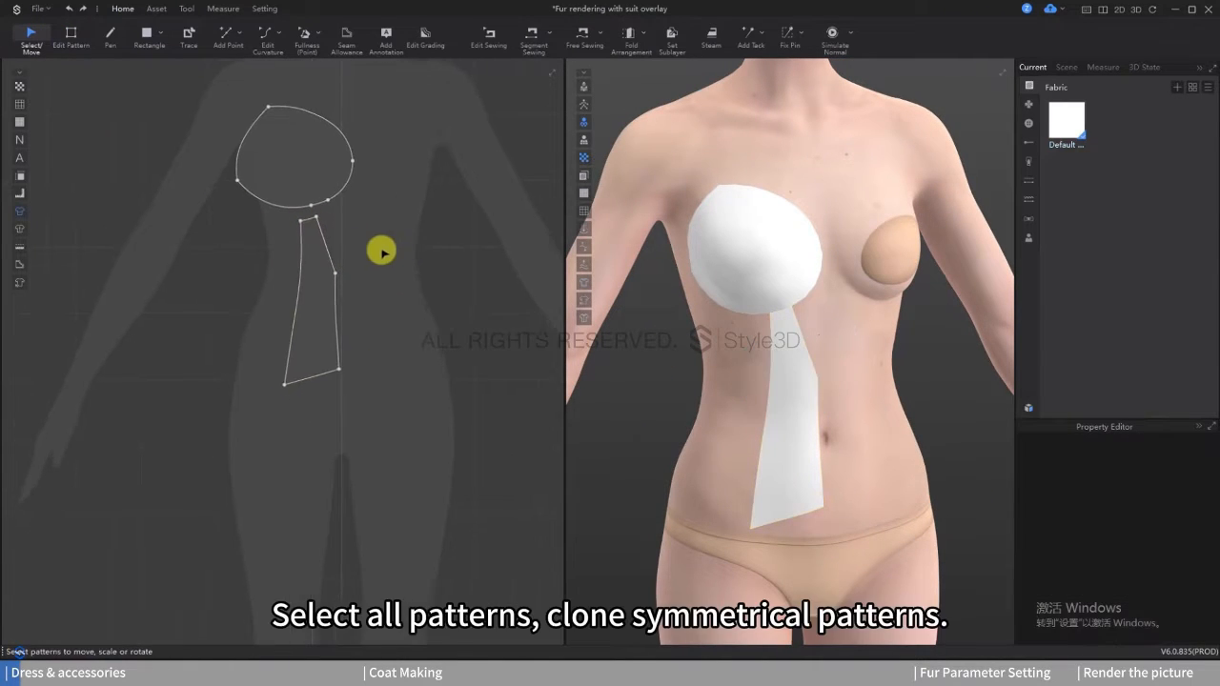
Step: Create symmetry patterns with seam from the cup and torso strip, and place them beside the originals in 2D
drag(159, 76, 308, 231)
right_click(305, 203)
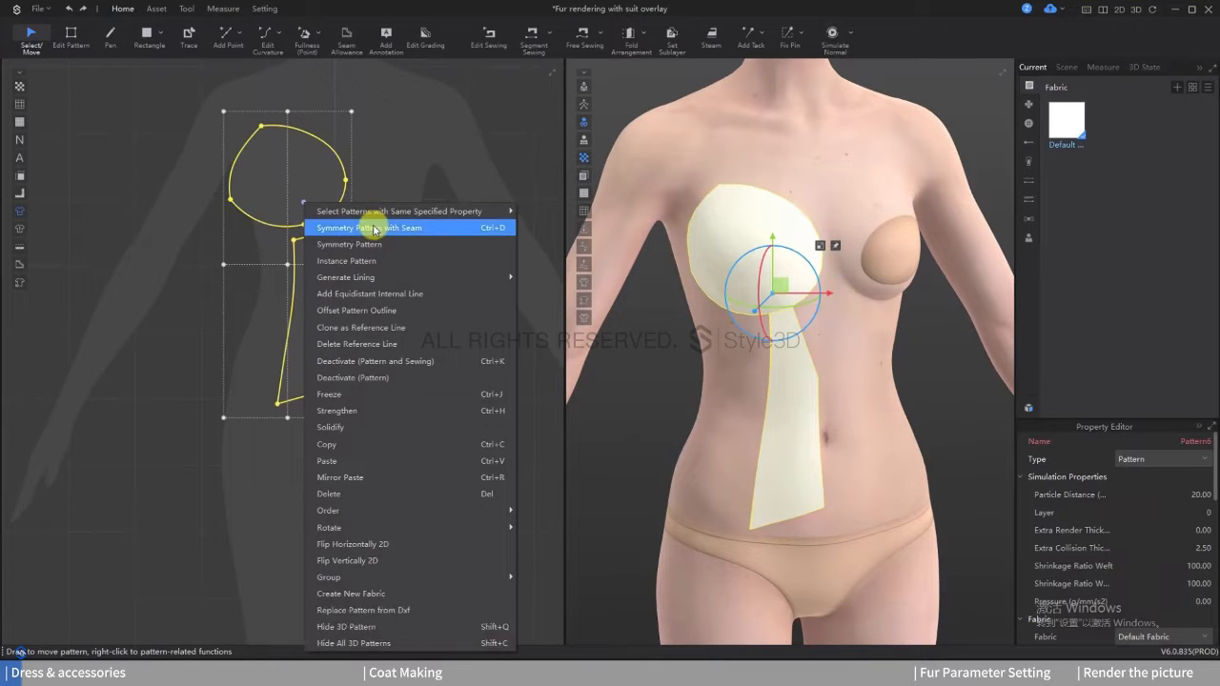
click(374, 229)
click(424, 264)
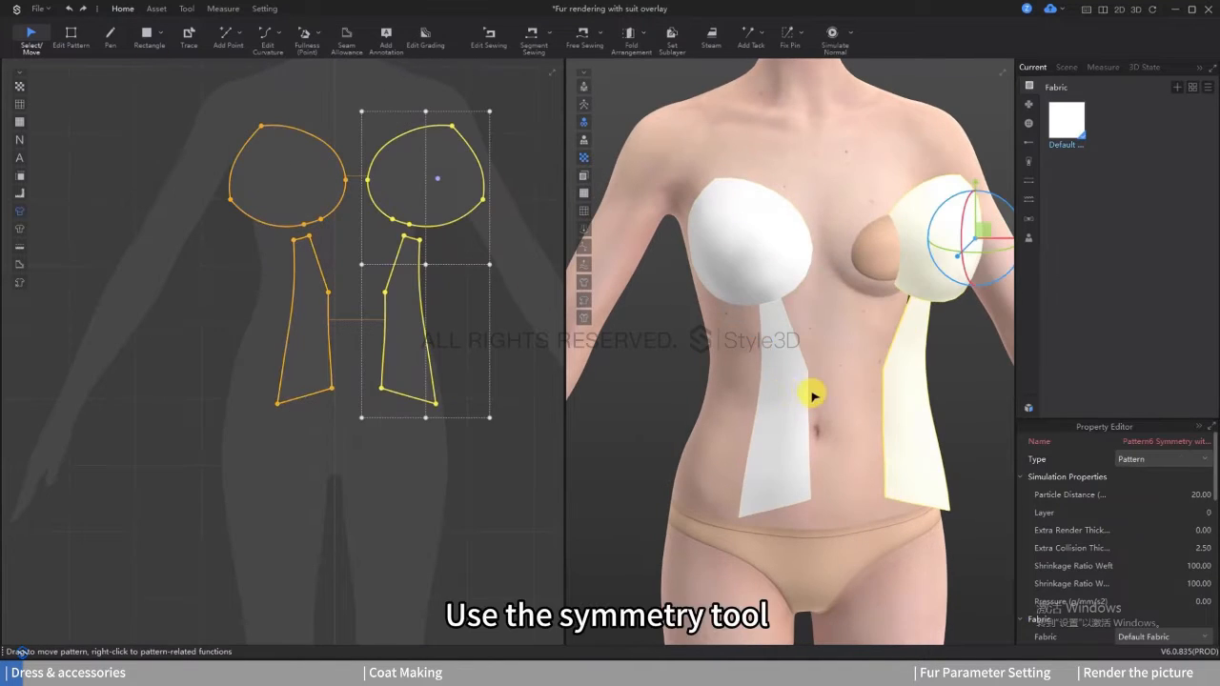
Step: Place the mirrored cup and strip patterns symmetrically on the other half of the avatar's torso
right_click(871, 382)
click(917, 237)
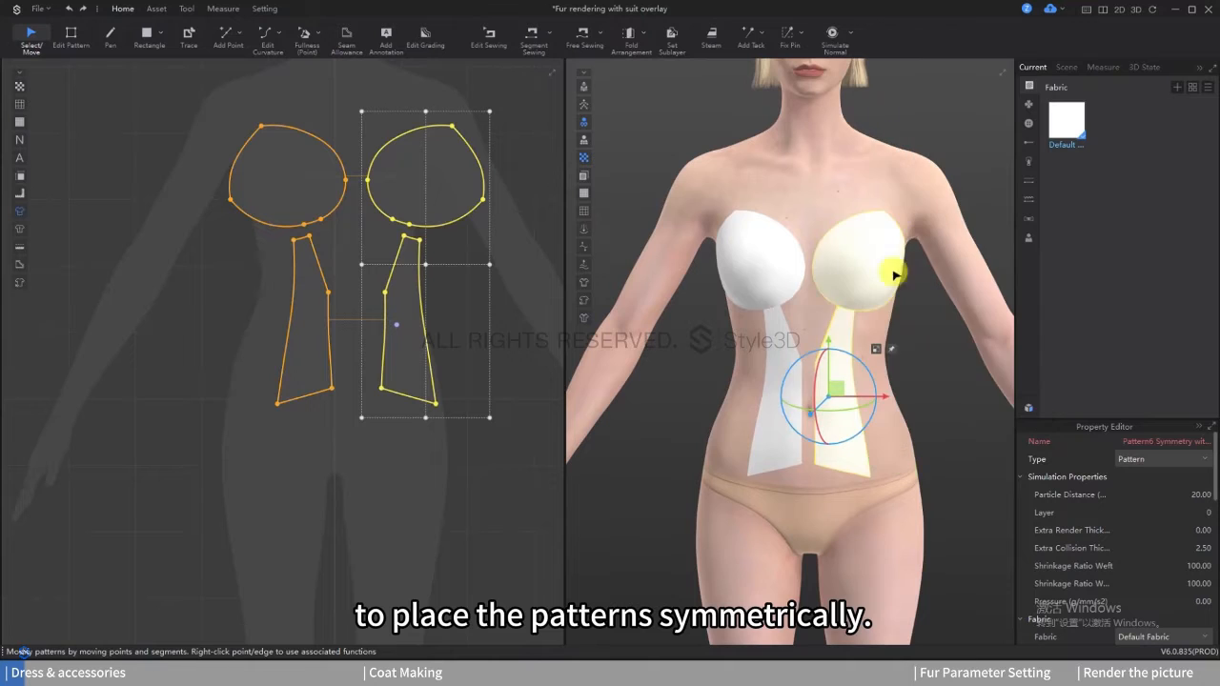
mouse_move(769, 382)
right_down()
mouse_move(820, 387)
mouse_move(774, 379)
right_up()
click(690, 368)
right_drag(690, 368, 729, 387)
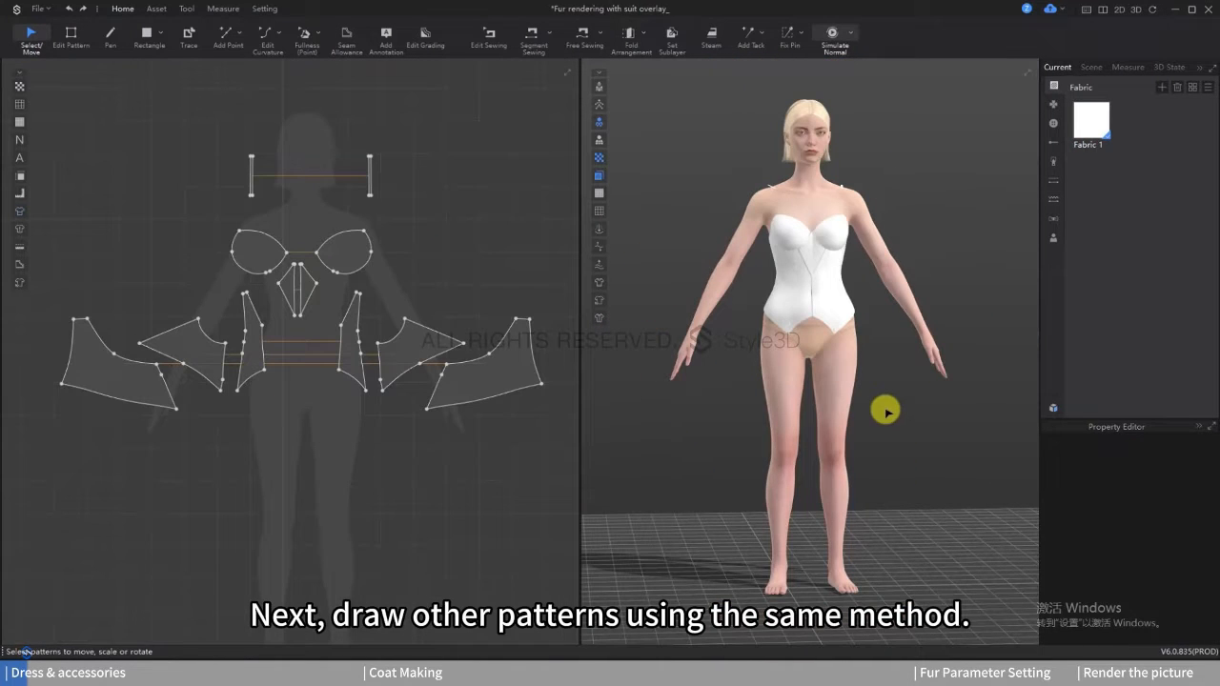
Step: Sew the bodice pieces together along their matching edges with Segment Sewing, including the seams of the small centre front panels
right_drag(885, 411, 404, 412)
scroll(510, 270, down, 2)
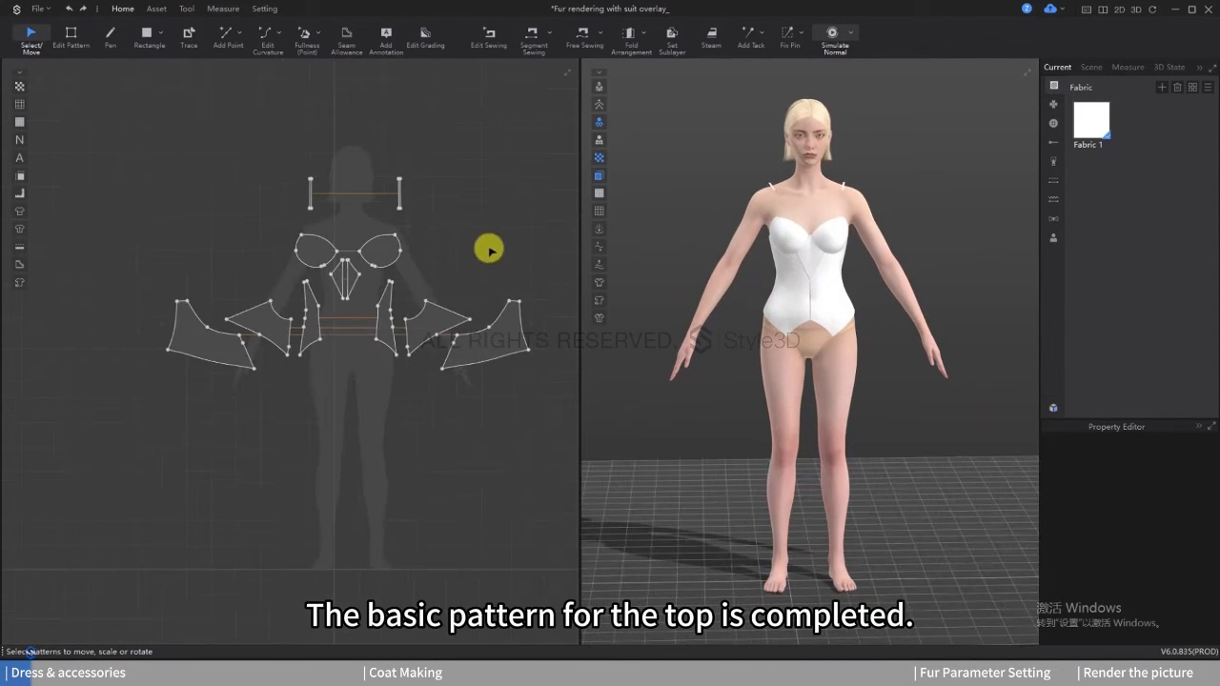
scroll(490, 251, up, 2)
click(535, 36)
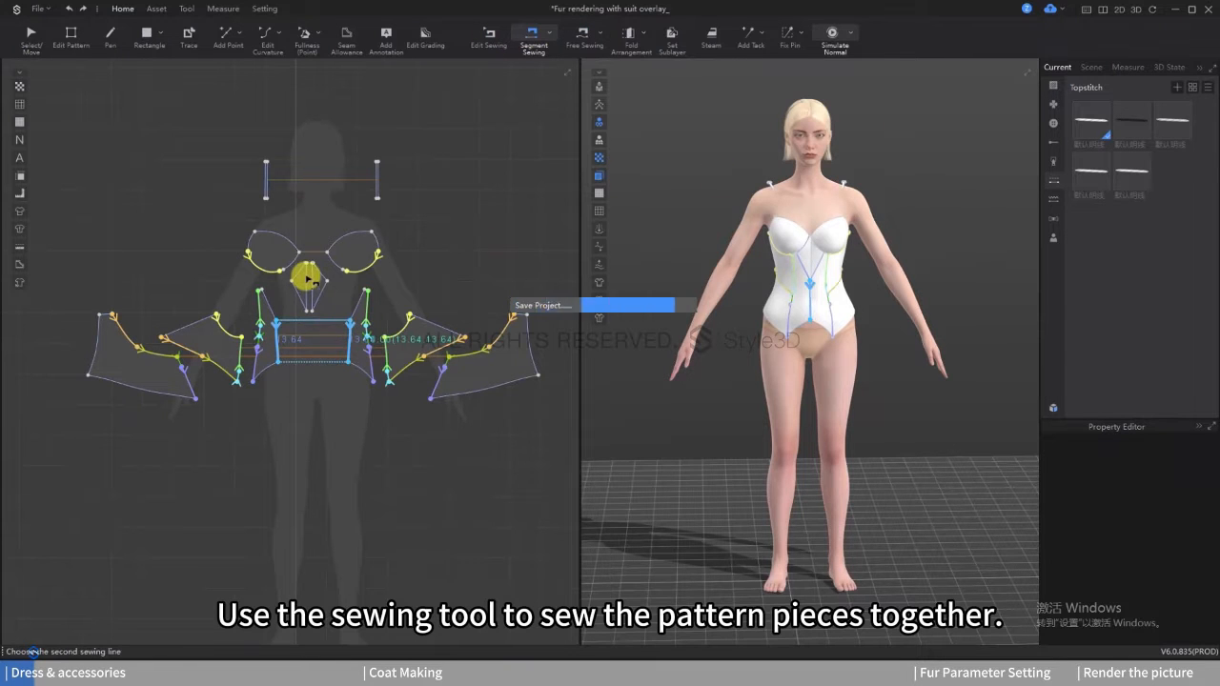
click(305, 276)
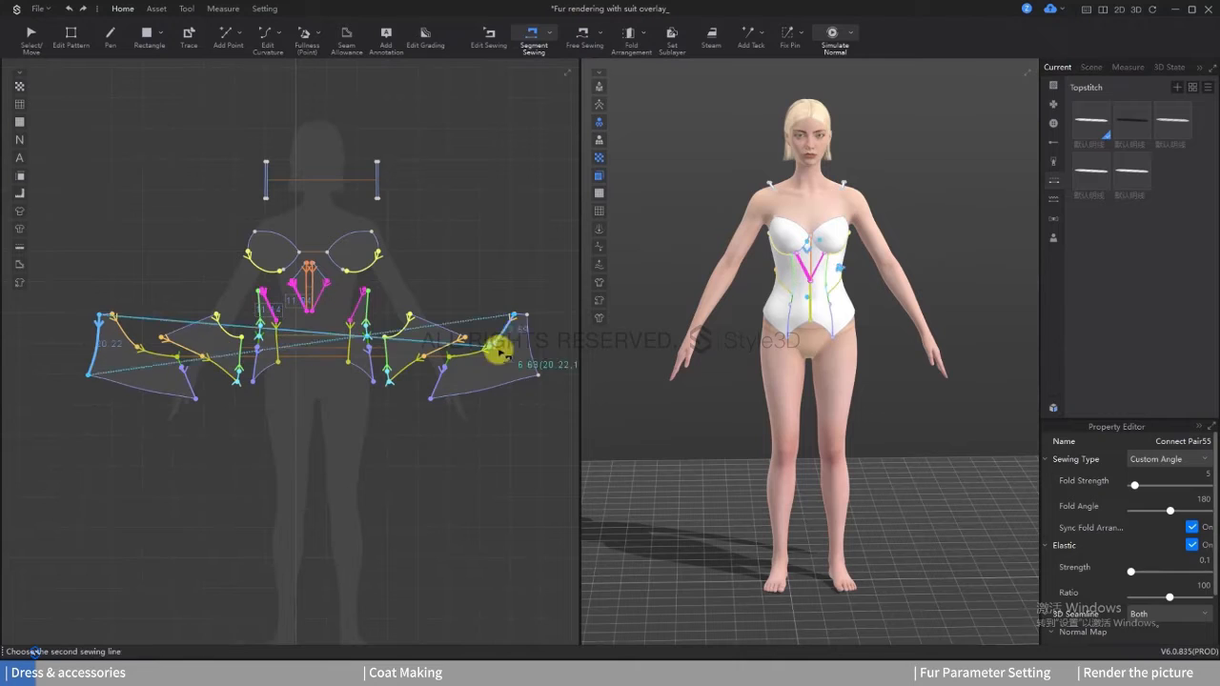
Step: Free-sew the cup's lower inner edge to the upper edges of the centre front and side panels
click(585, 50)
scroll(332, 232, up, 5)
click(380, 119)
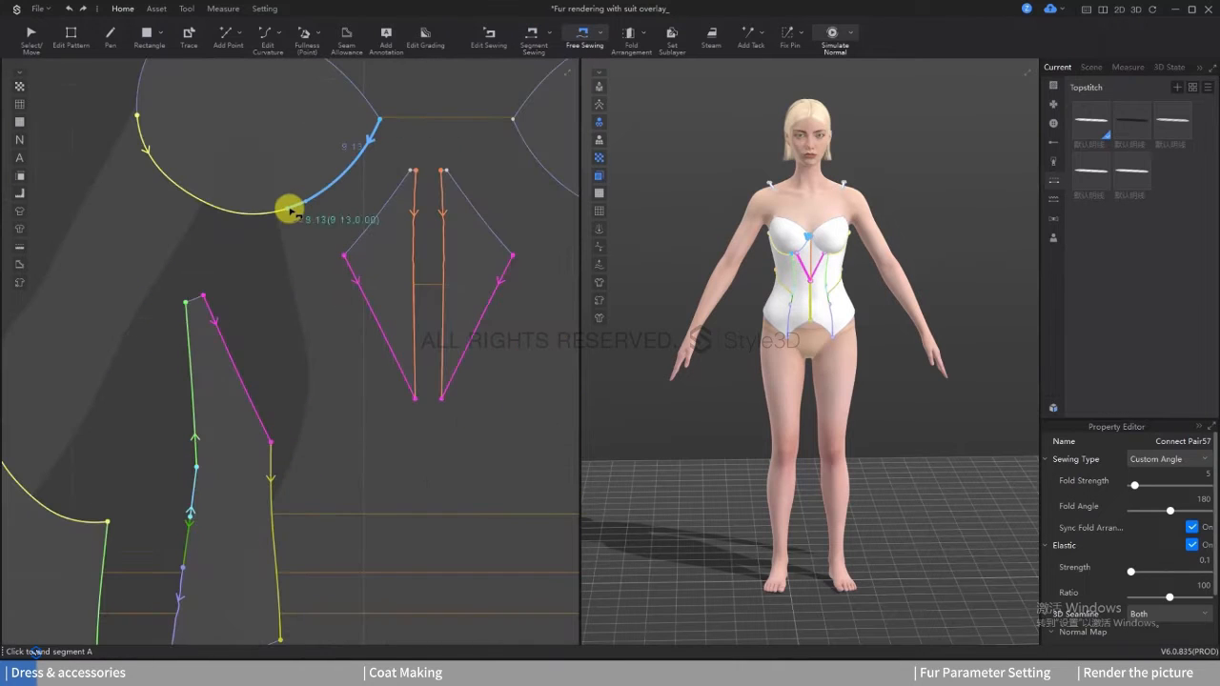
click(409, 173)
click(233, 326)
Step: Free-sew the lower end of the shoulder strap to the upper corner of the cup
scroll(327, 430, down, 5)
scroll(279, 308, up, 5)
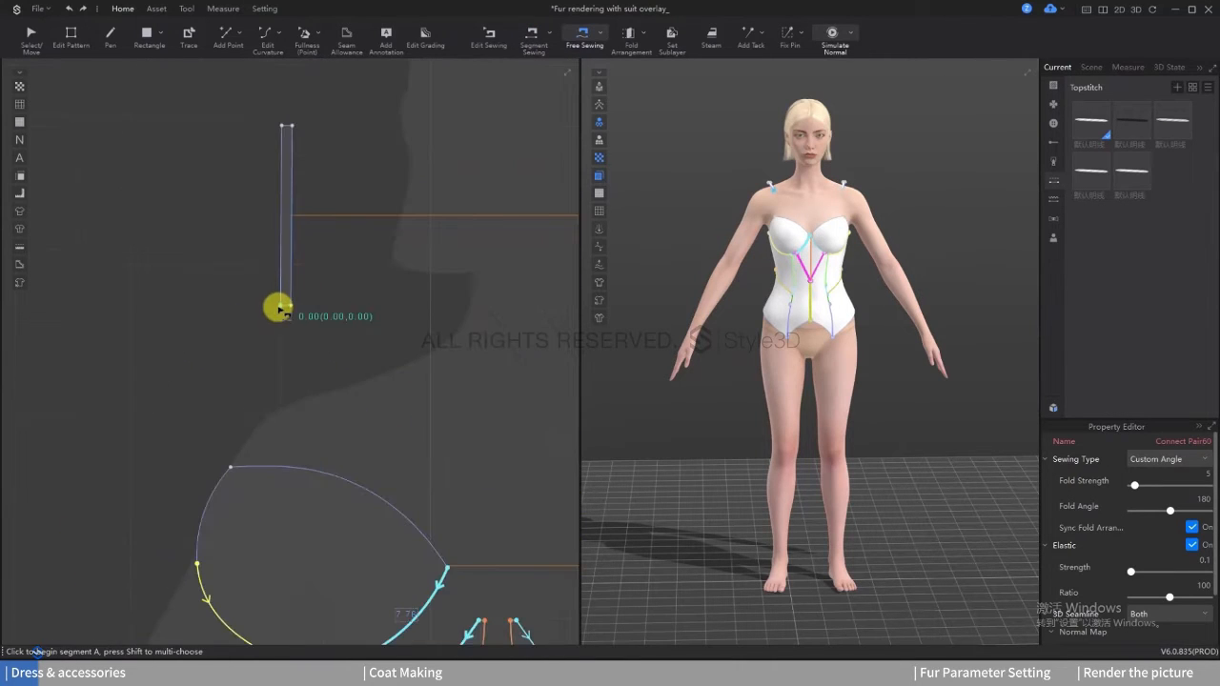
click(238, 467)
Step: Free-sew the upper end of the shoulder strap to the top edge of the back bodice
right_drag(732, 279, 847, 234)
scroll(847, 234, up, 5)
middle_drag(853, 152, 744, 360)
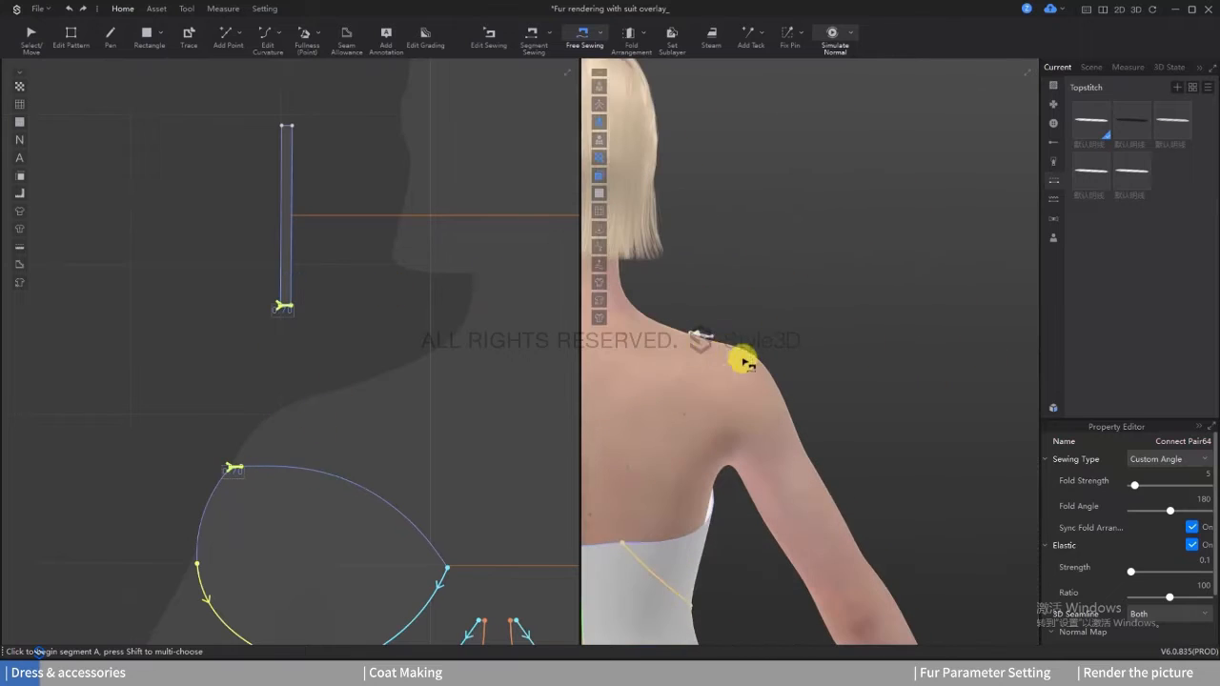
click(705, 341)
scroll(705, 343, up, 3)
middle_drag(636, 544, 781, 378)
scroll(703, 422, up, 2)
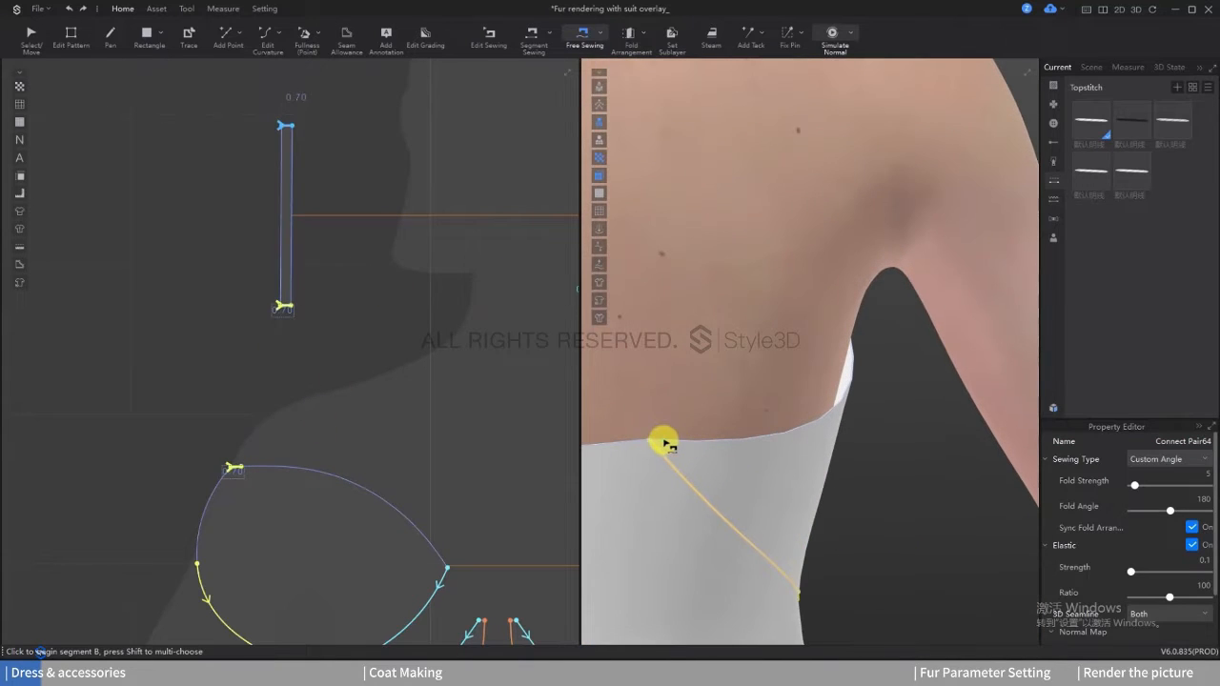
click(664, 440)
click(650, 441)
scroll(667, 409, down, 8)
right_drag(685, 387, 771, 400)
scroll(768, 400, down, 2)
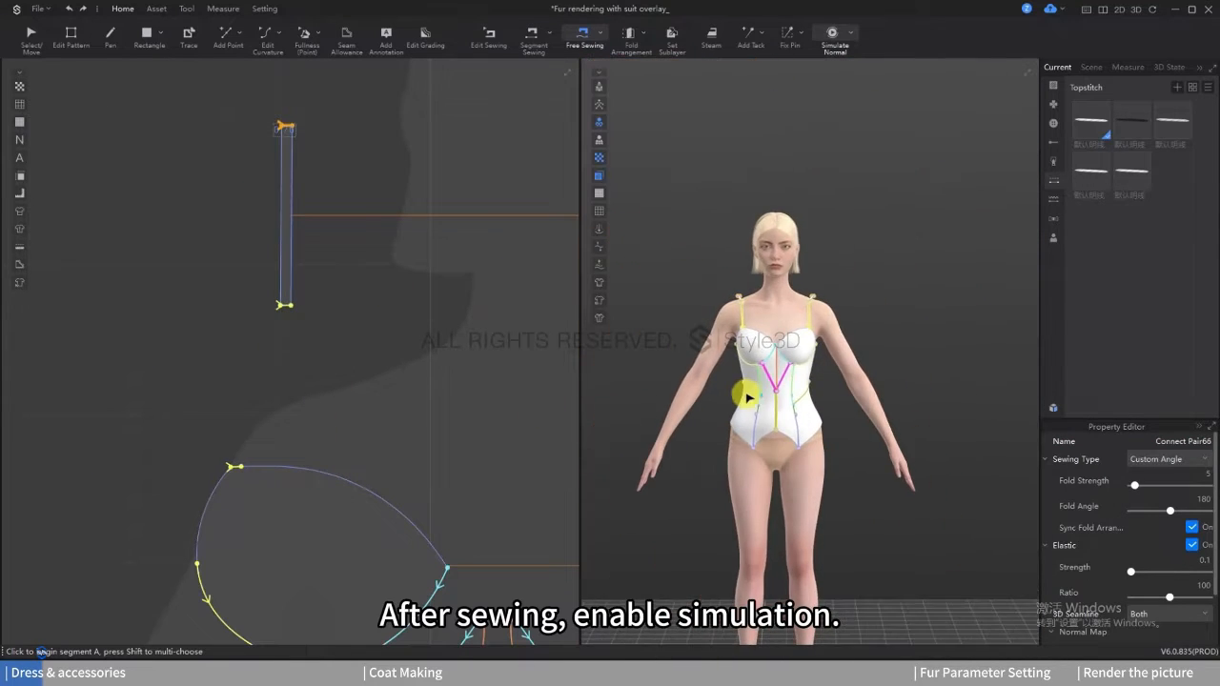
Step: Simulate the sewn top so that it drapes on the avatar
key(space)
right_drag(779, 467, 681, 387)
click(808, 390)
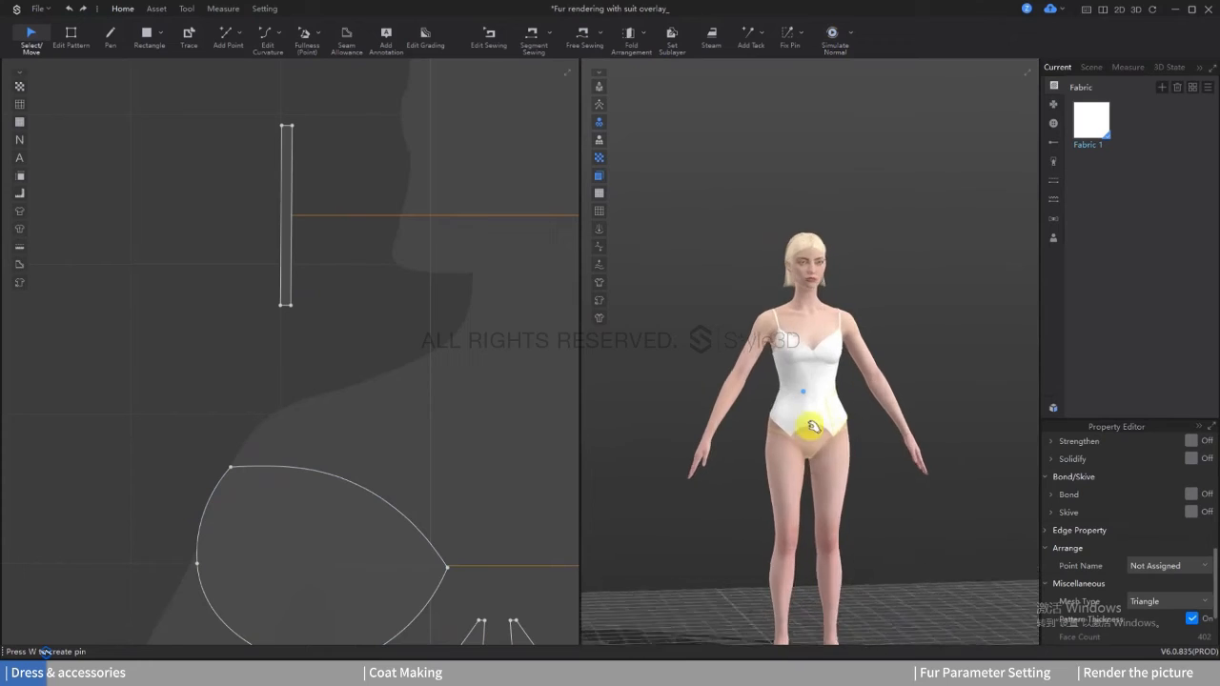
scroll(844, 397, up, 5)
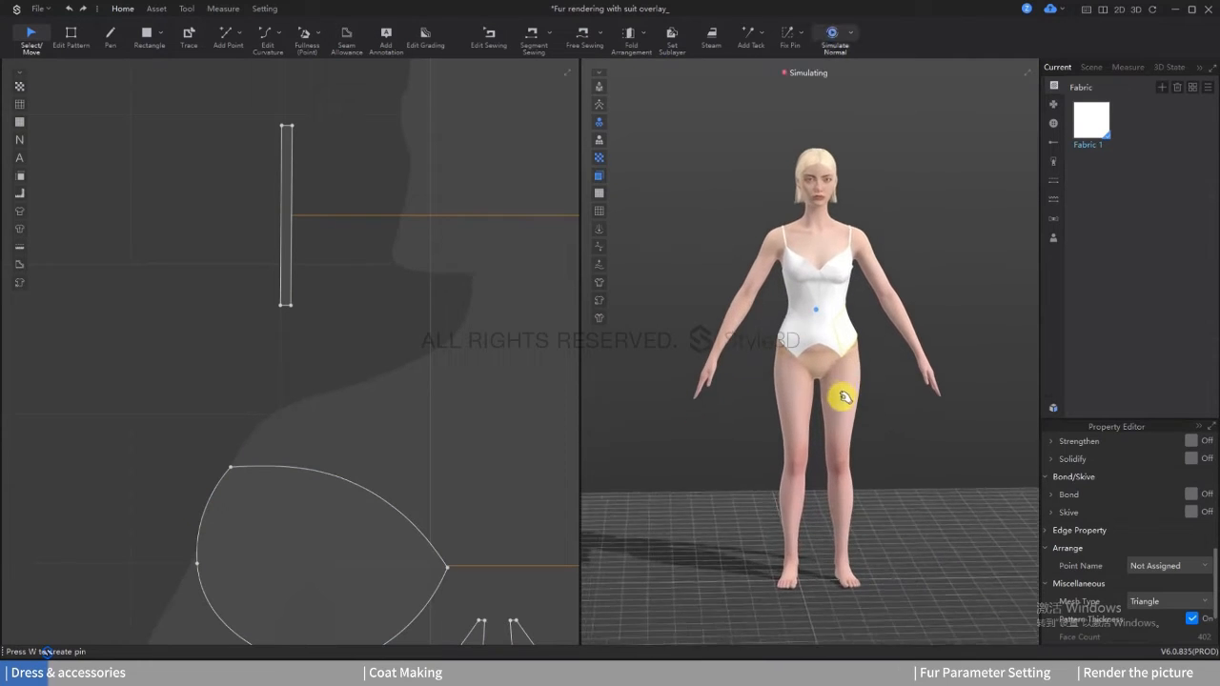
click(906, 403)
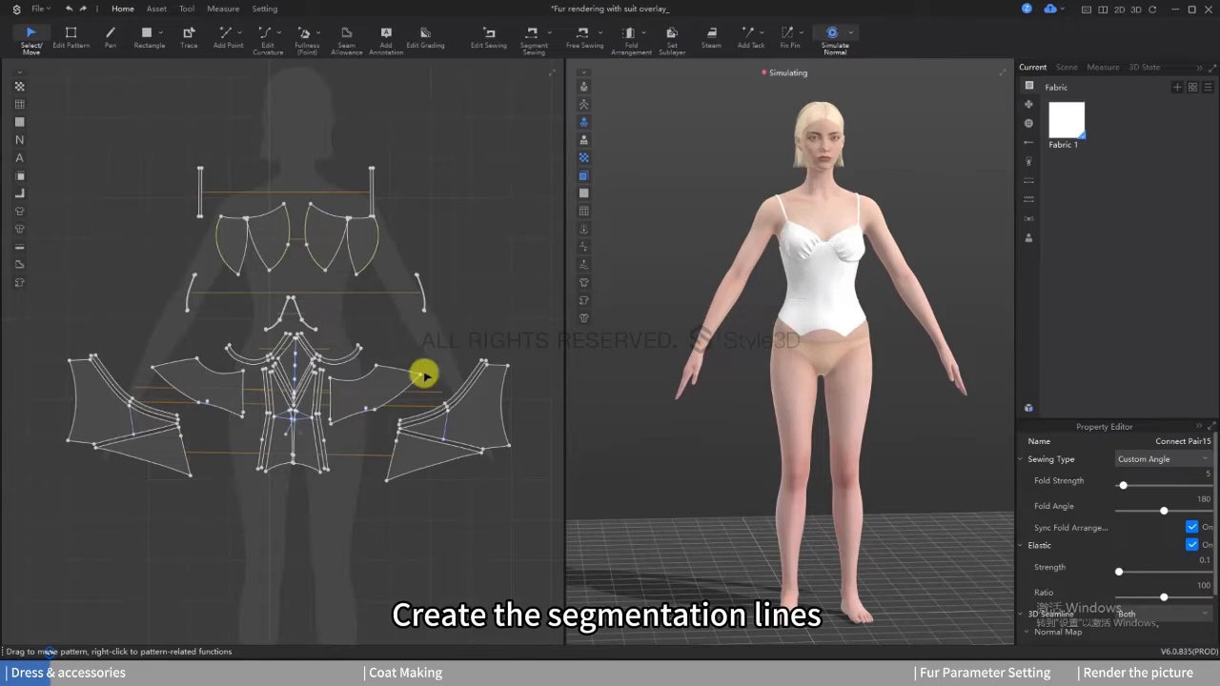
Step: Simulate the segmented top and check its seam lines and gathered cups on the avatar
right_drag(822, 371, 752, 234)
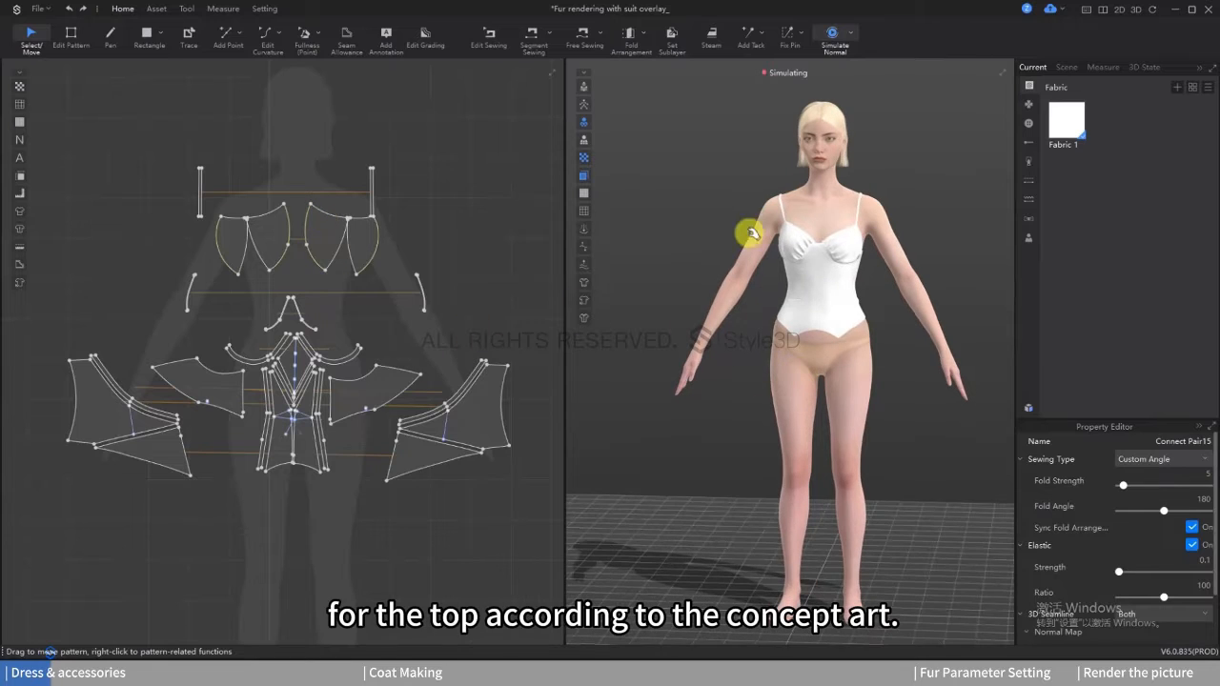
right_drag(757, 310, 840, 303)
scroll(842, 301, up, 2)
scroll(848, 316, up, 3)
middle_drag(849, 318, 850, 437)
right_drag(849, 436, 796, 423)
key(space)
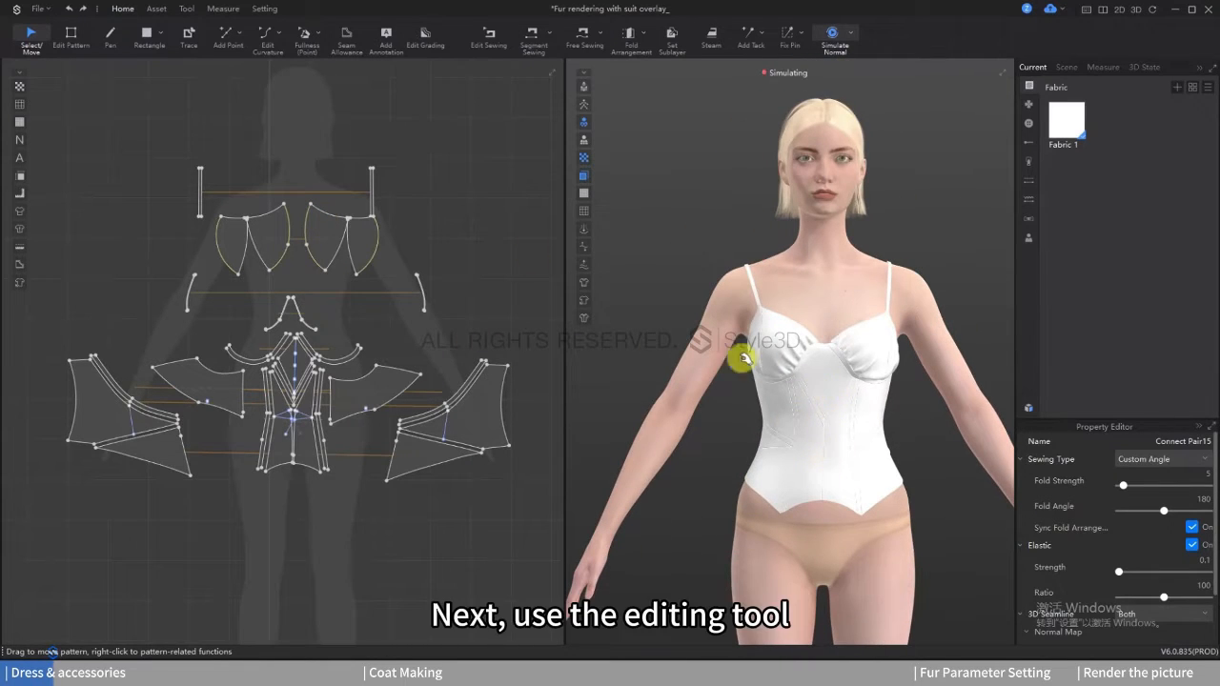
Step: Add segment puckering along the lower slanted edge of the centre front panel
click(156, 9)
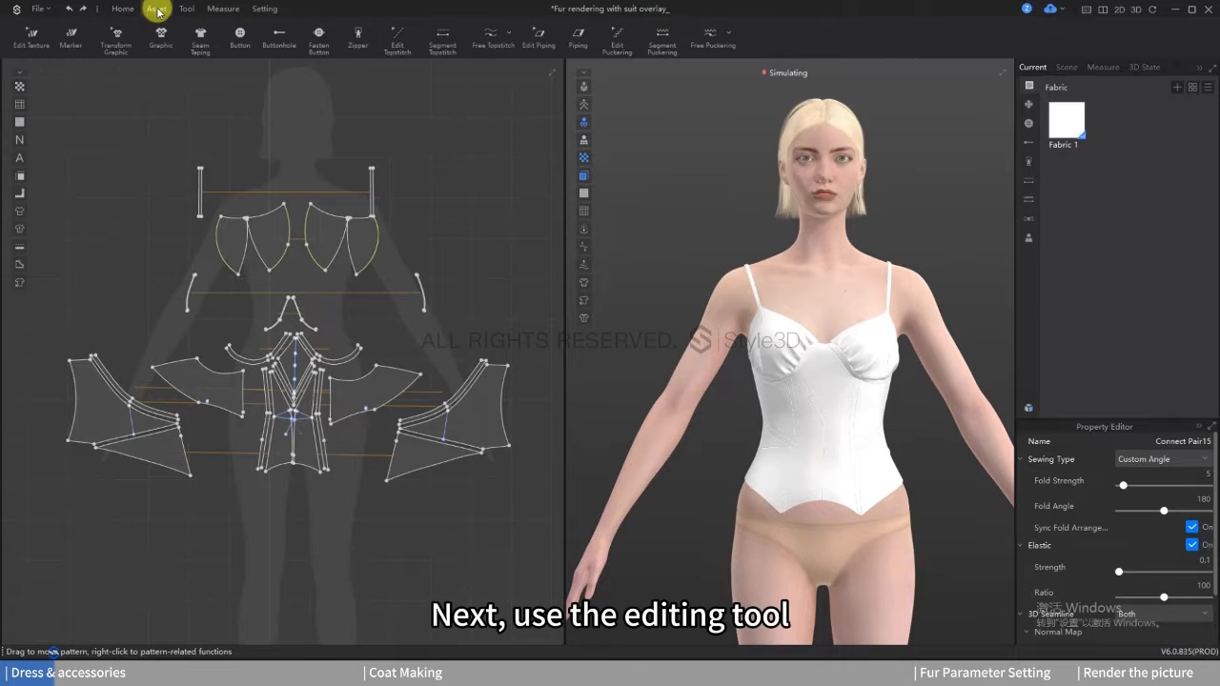
click(653, 34)
scroll(814, 385, up, 5)
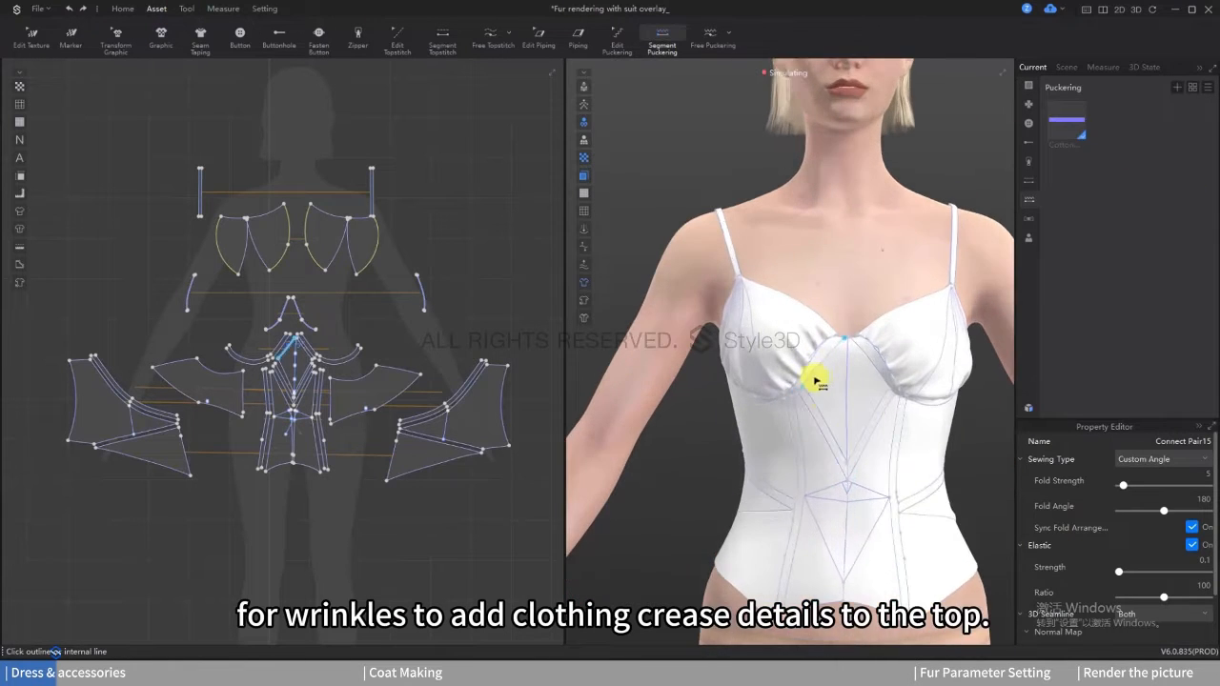
scroll(290, 358, up, 5)
click(274, 369)
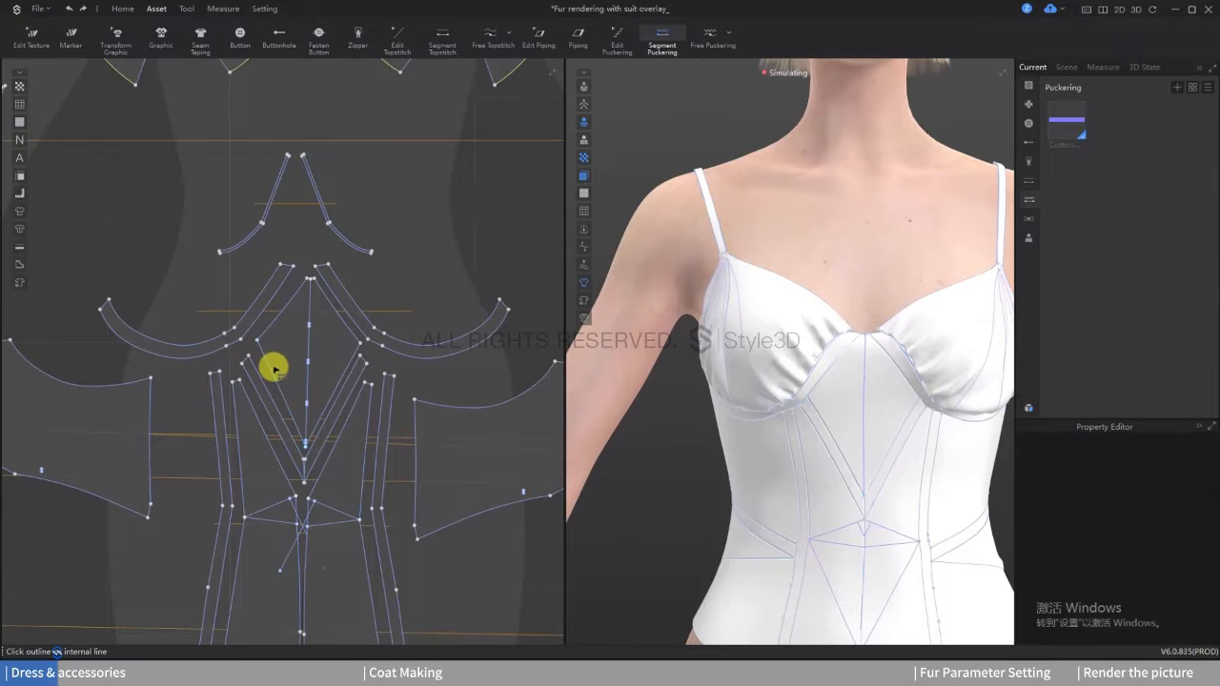
click(273, 372)
scroll(811, 436, down, 5)
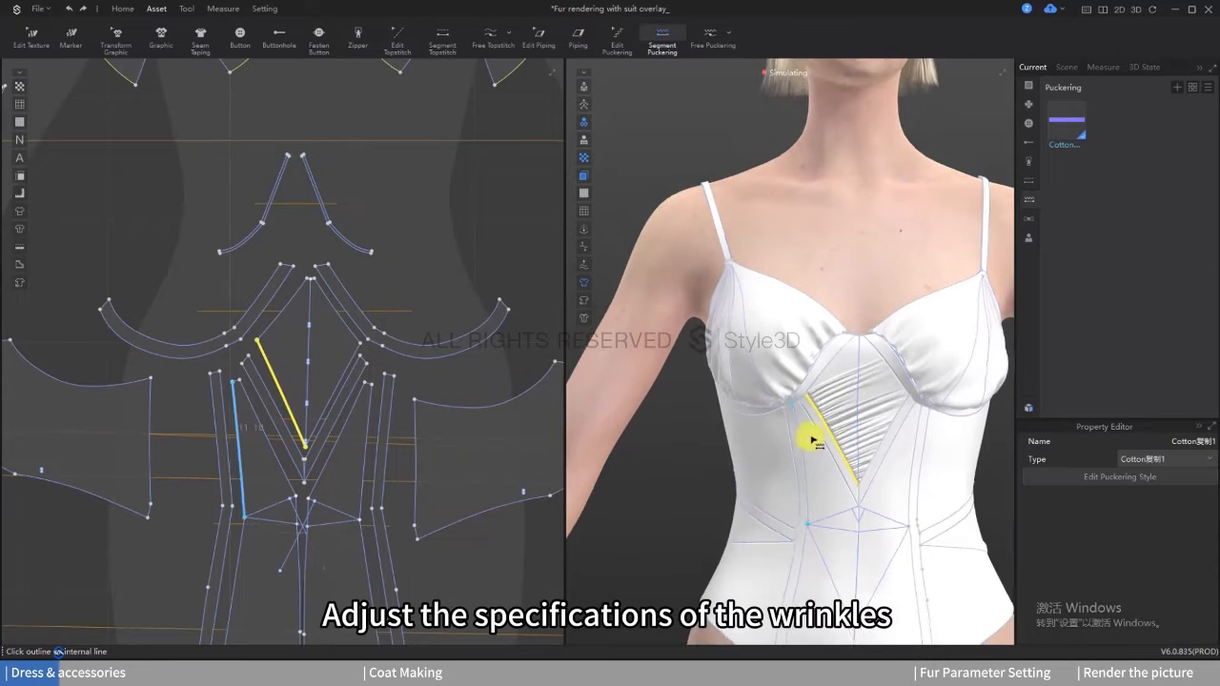
Step: Set the Cotton puckering width to 5 cm and apply the puckering to the vertical centre front line
click(1069, 128)
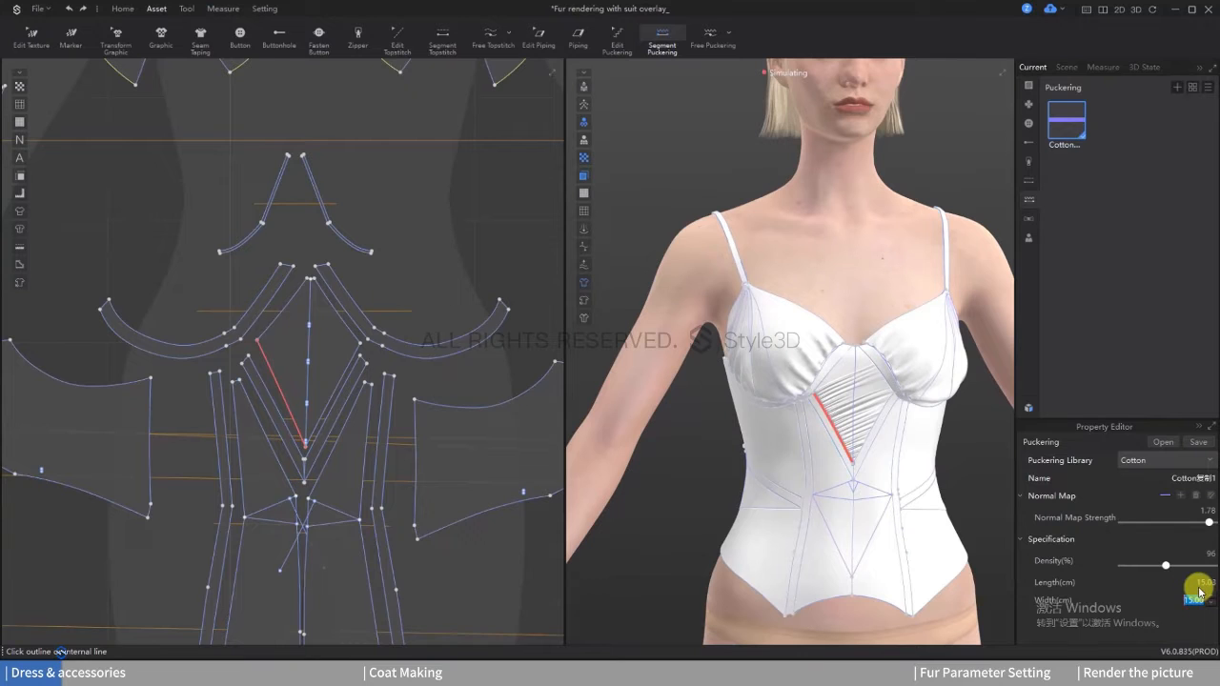
scroll(885, 428, up, 2)
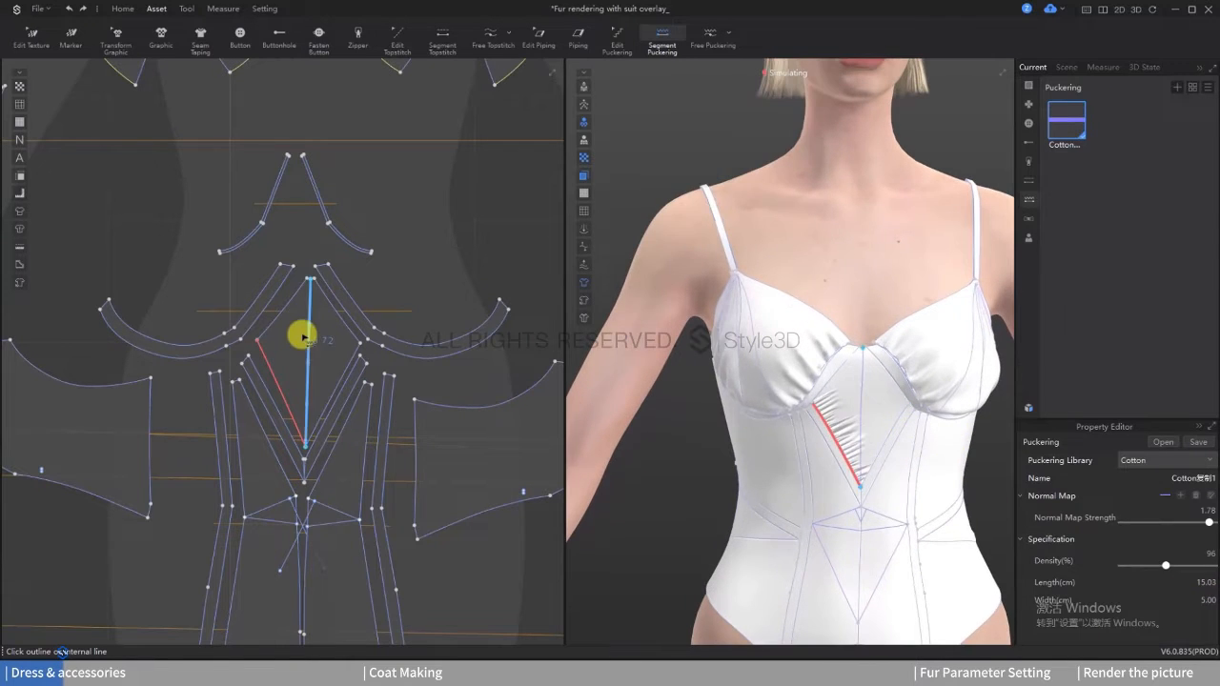
click(305, 334)
scroll(799, 425, down, 2)
Step: Remove the puckering from the slanted edge of the centre front panel
click(617, 39)
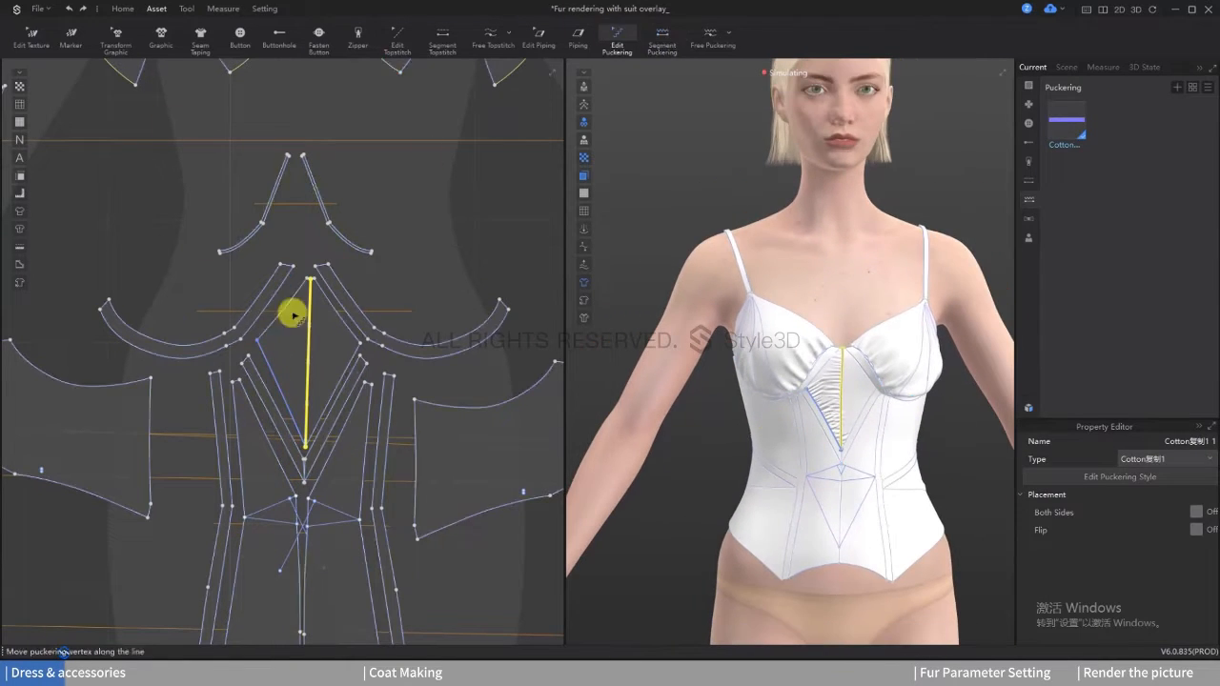
scroll(276, 353, up, 2)
click(271, 381)
click(364, 184)
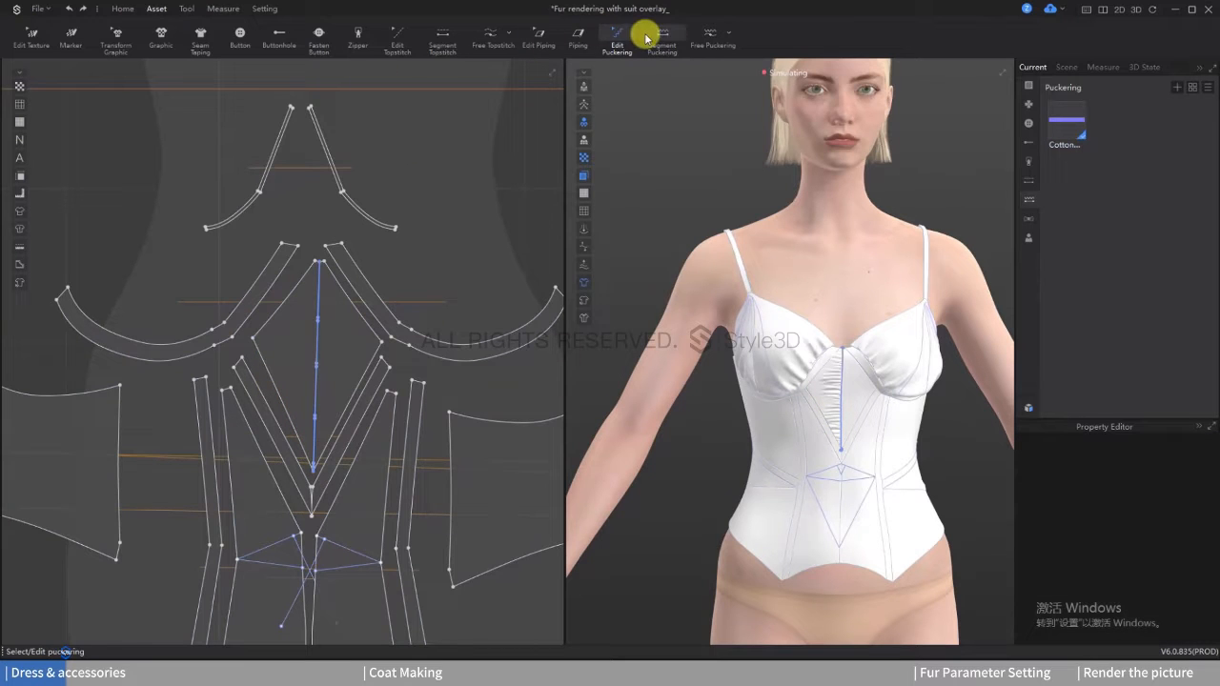
Step: Increase the width of the Cotton puckering style used on the centre front line
click(321, 299)
click(1068, 128)
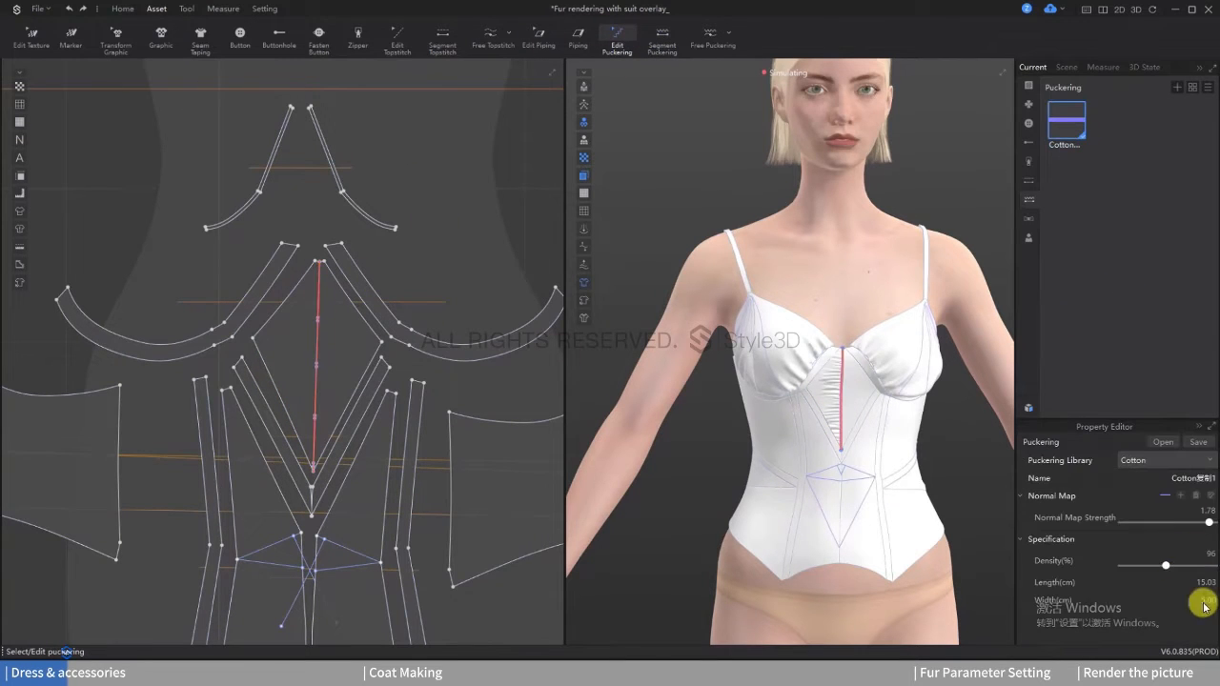
double_click(1171, 598)
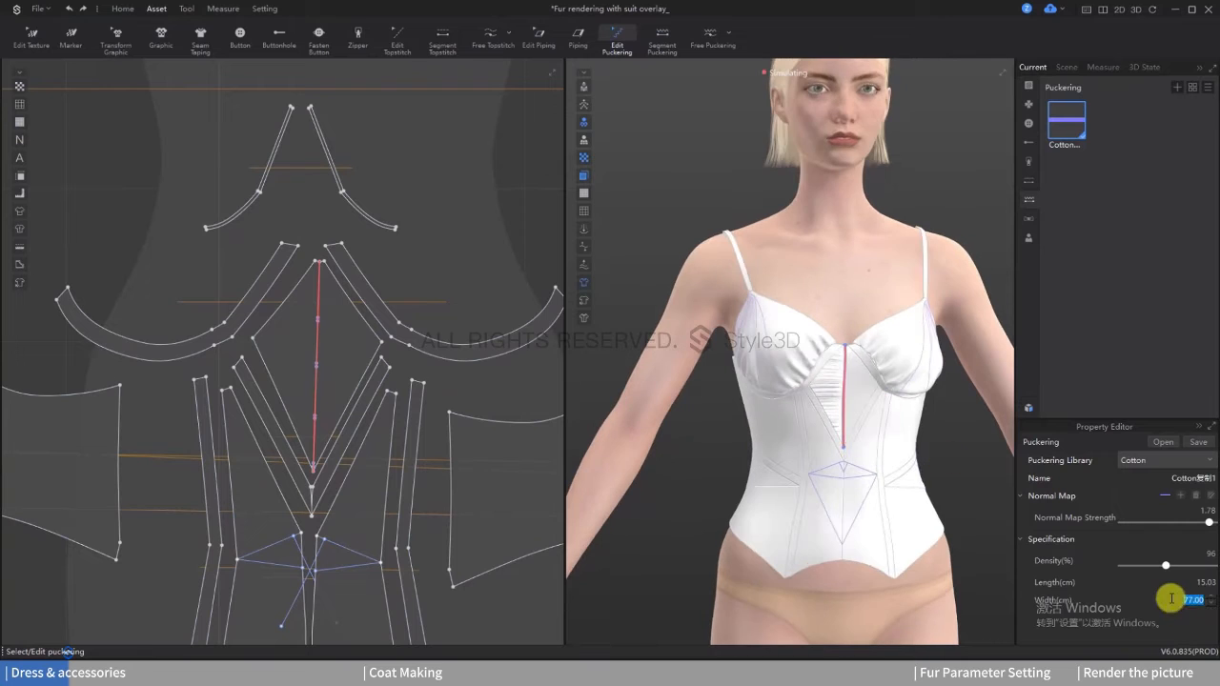
right_drag(813, 402, 881, 399)
scroll(854, 390, up, 2)
click(925, 408)
Step: Add segment puckering along the lower and upper inner edges of the inner cup patterns
scroll(288, 245, up, 2)
scroll(333, 290, down, 3)
click(662, 40)
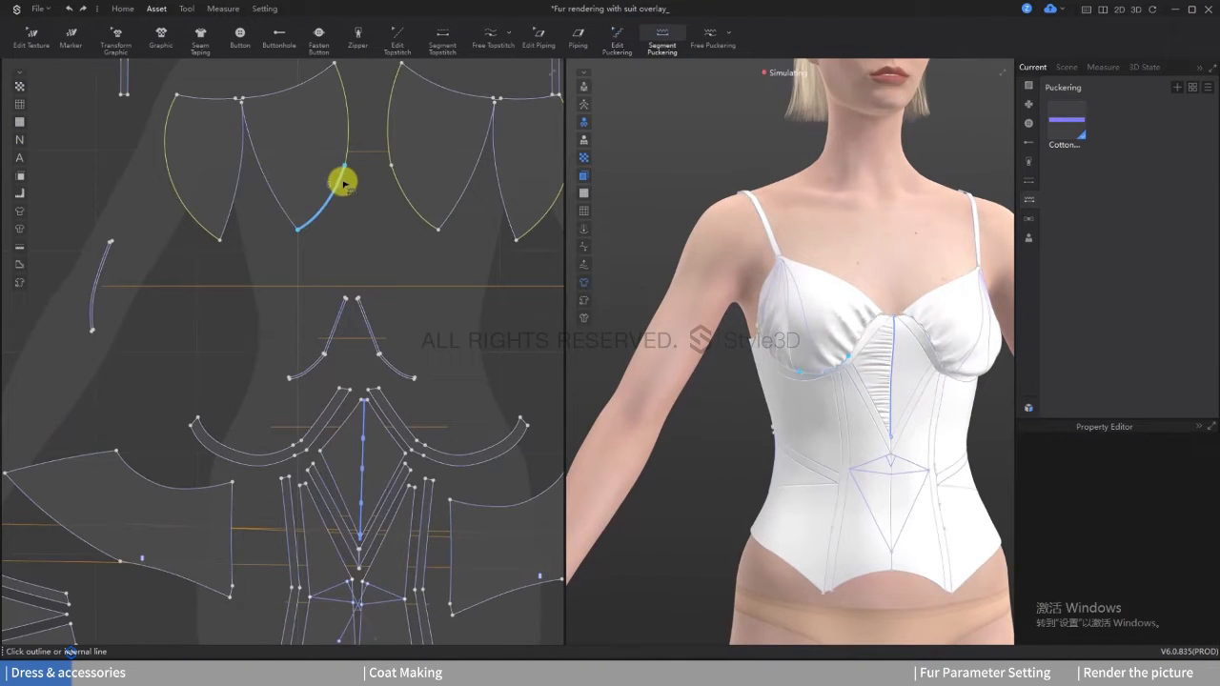
click(343, 182)
click(344, 143)
scroll(896, 343, up, 2)
scroll(967, 340, down, 1)
middle_drag(967, 340, 851, 370)
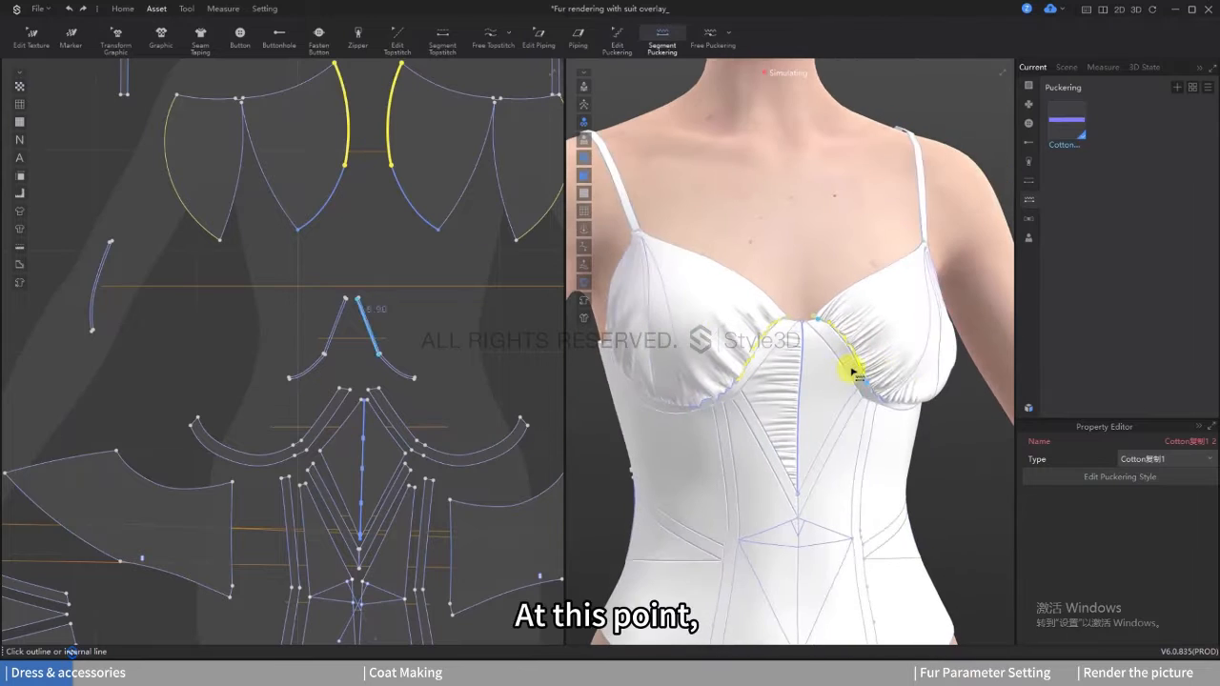
right_drag(852, 371, 811, 373)
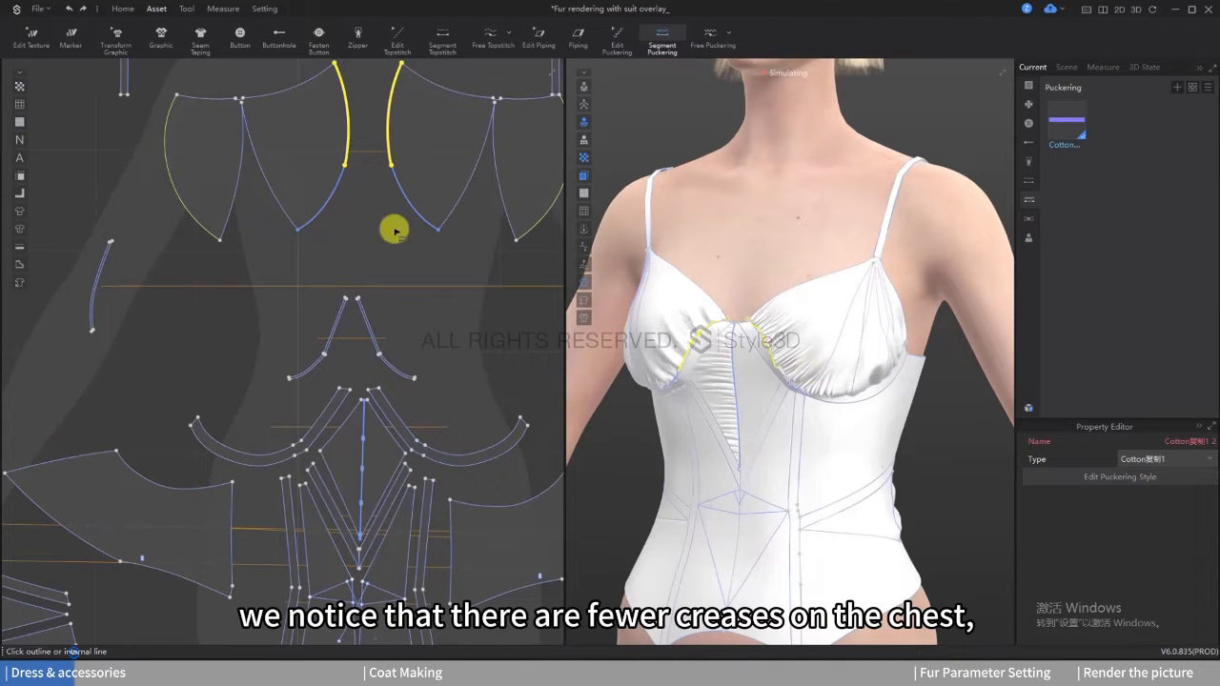
middle_drag(281, 172, 221, 240)
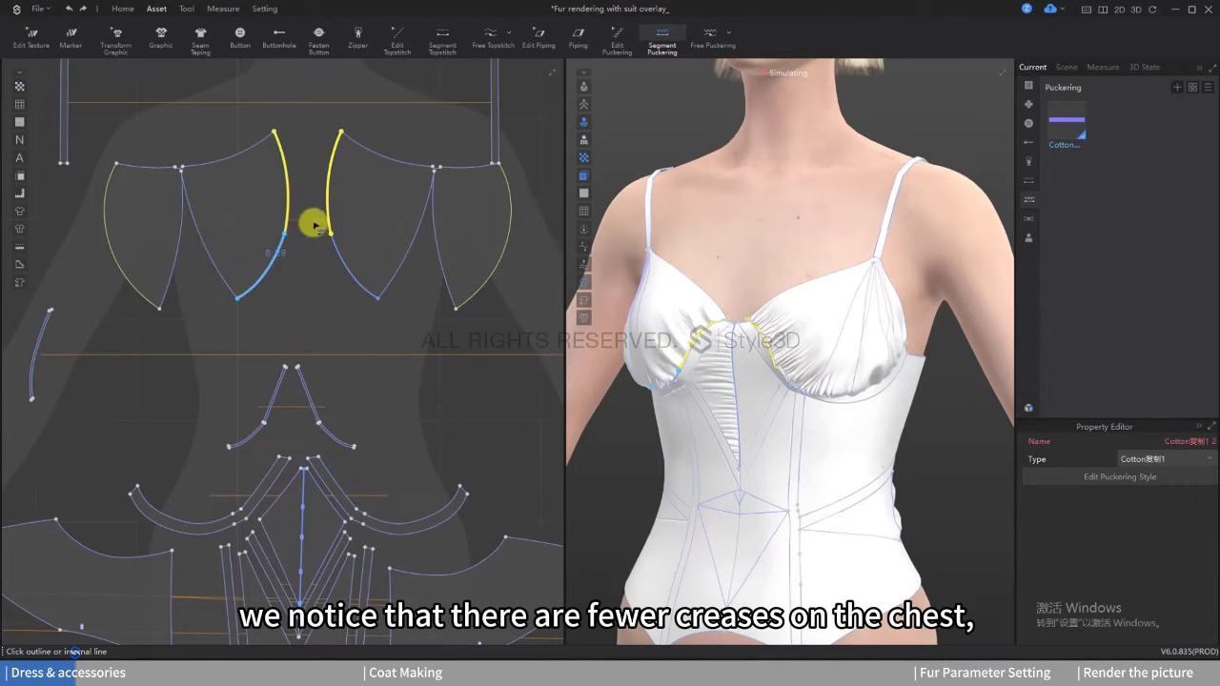
Step: Widen the inner cup pattern with Fullness (Line), moving its long curved edge 10 cm from a slash line at the top outer corner
click(122, 8)
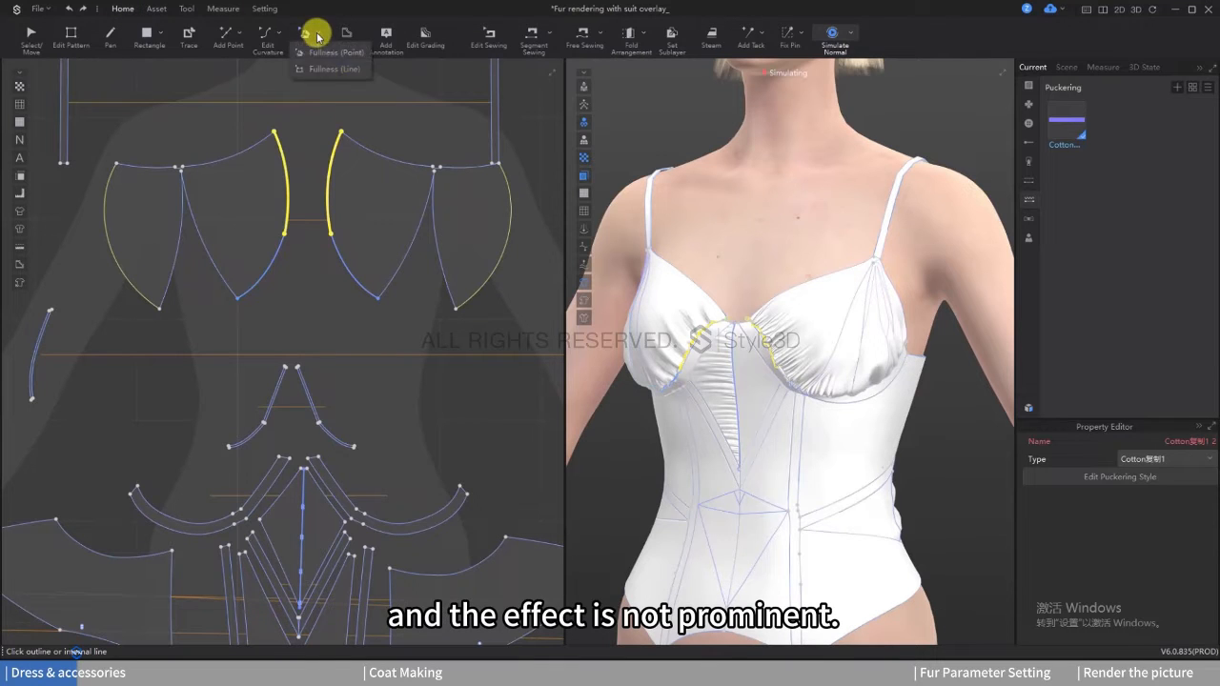
click(322, 68)
scroll(362, 173, up, 3)
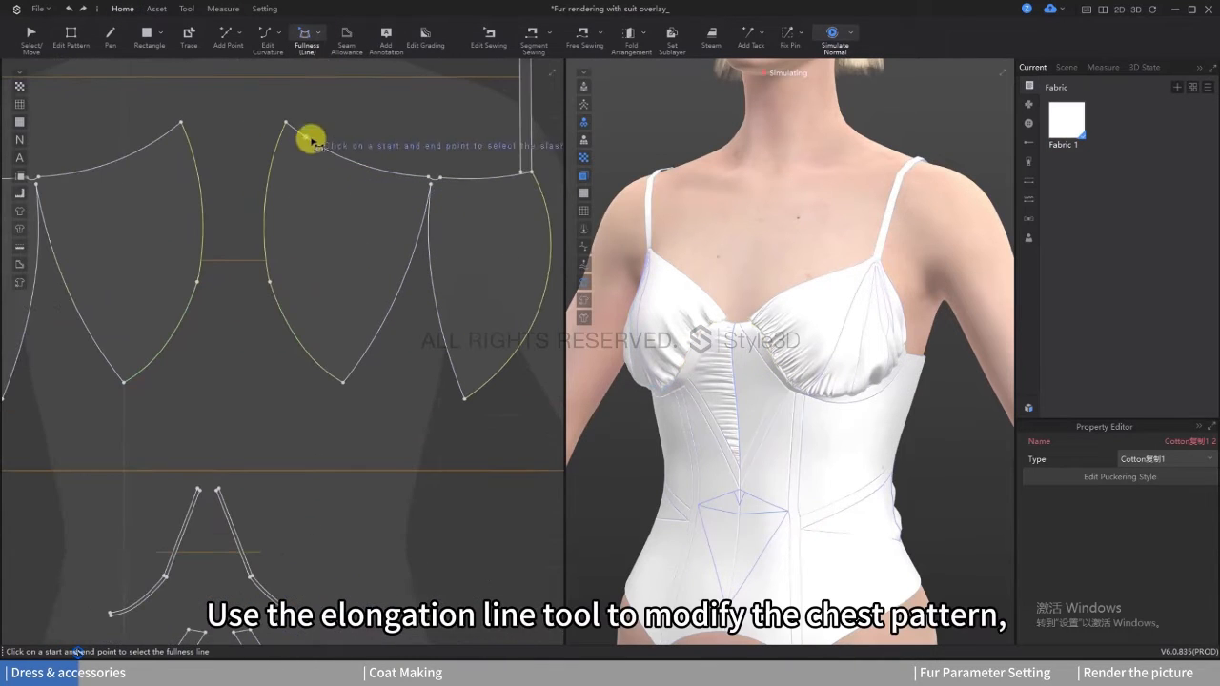
click(434, 180)
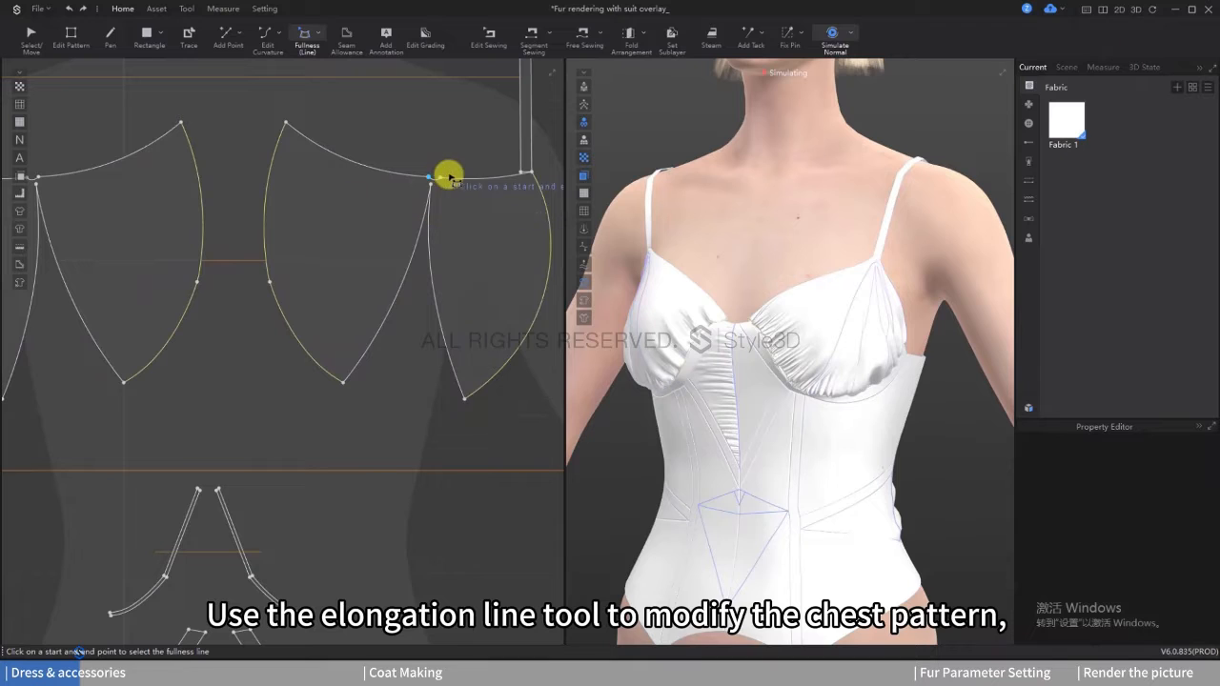
scroll(448, 178, up, 3)
scroll(414, 216, down, 5)
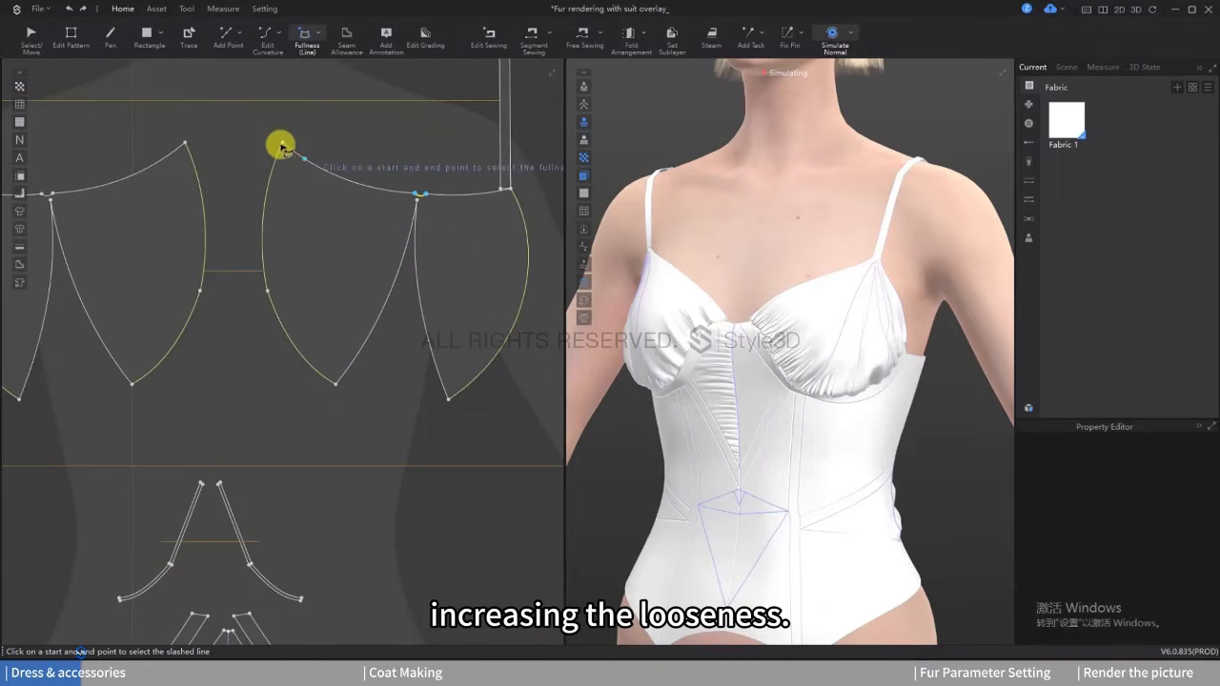
click(334, 384)
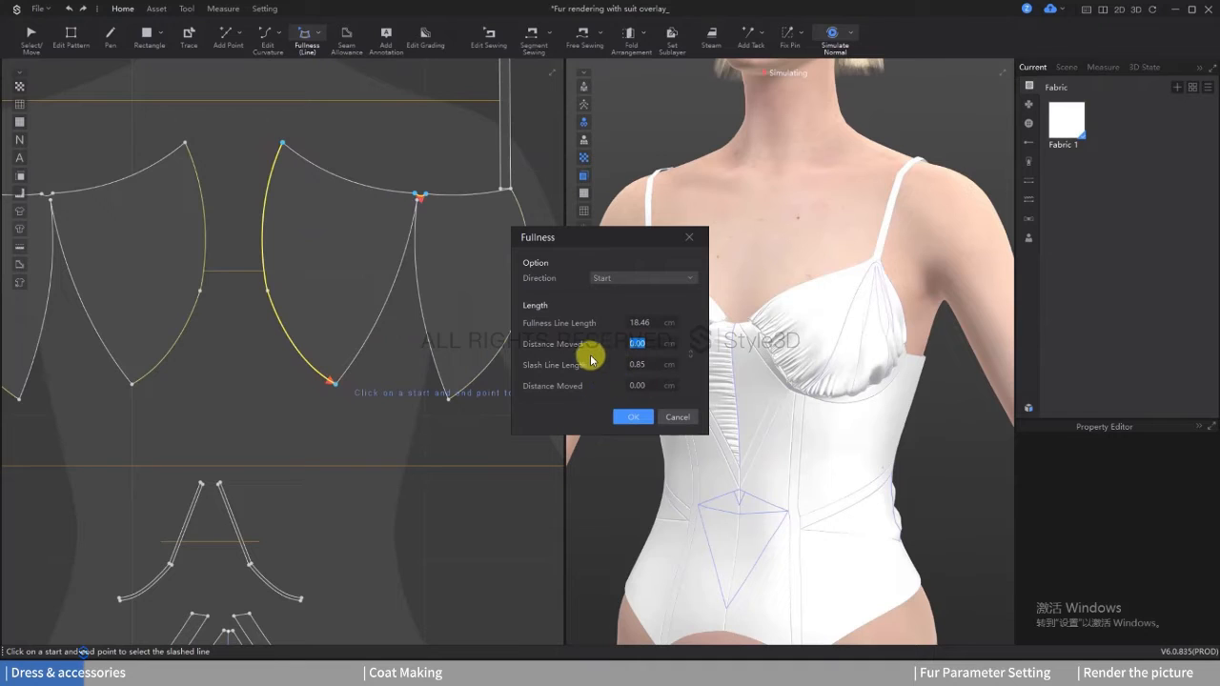
text(10)
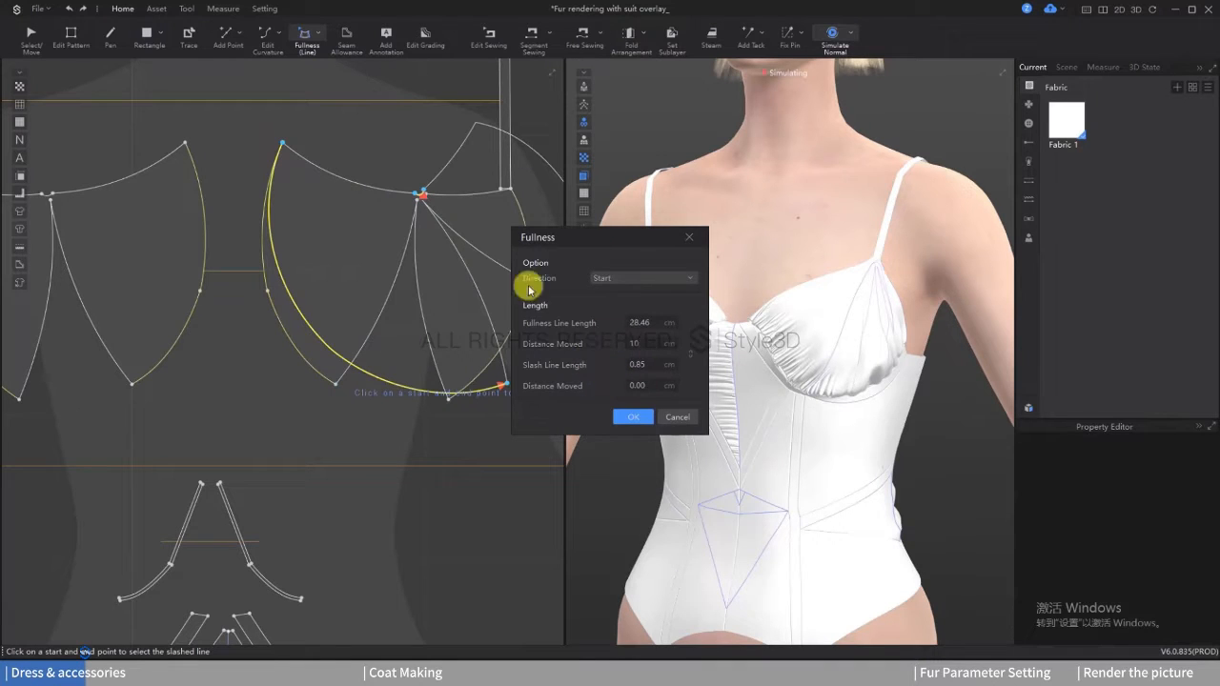
click(625, 417)
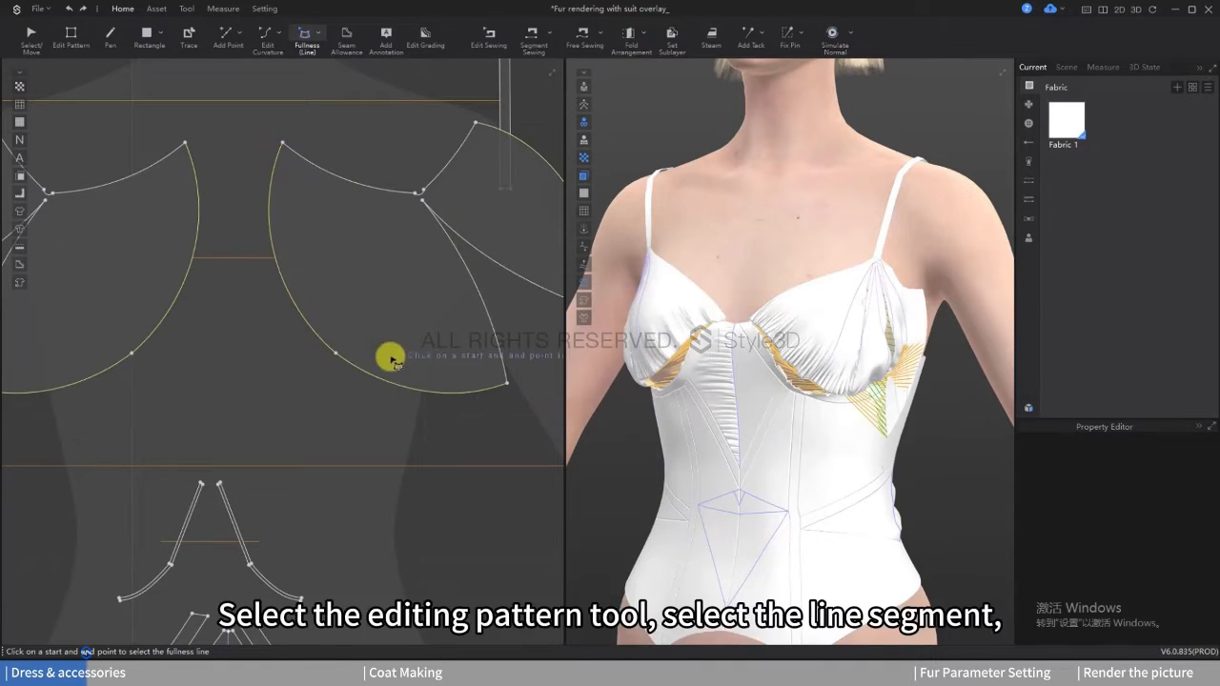
Step: Select both curved lower edge segments of the widened cup pattern and set their elastic ratio to 113
click(81, 38)
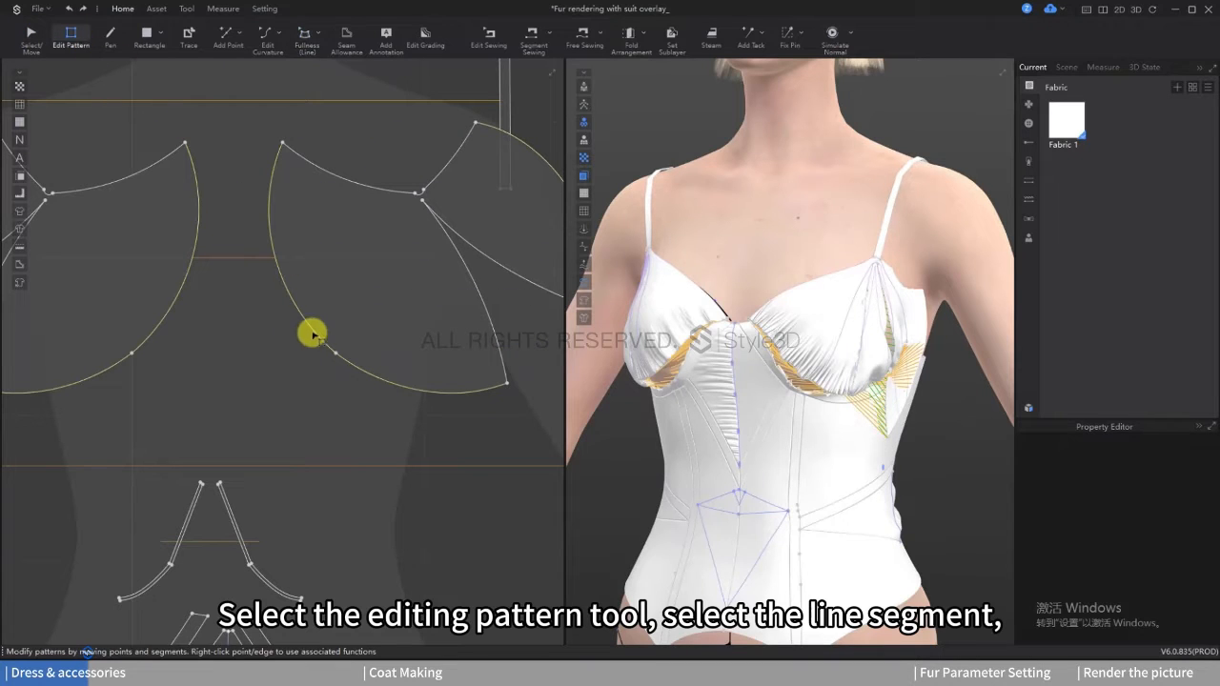
click(311, 329)
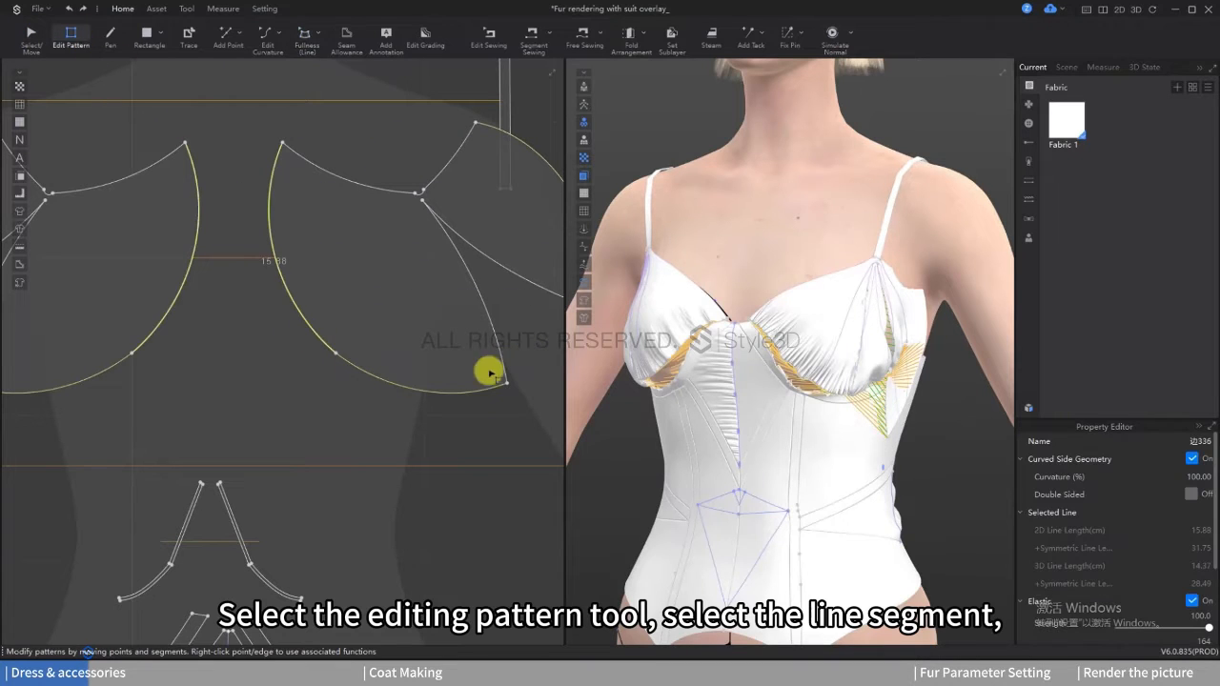
shift+click(436, 389)
scroll(1130, 574, down, 2)
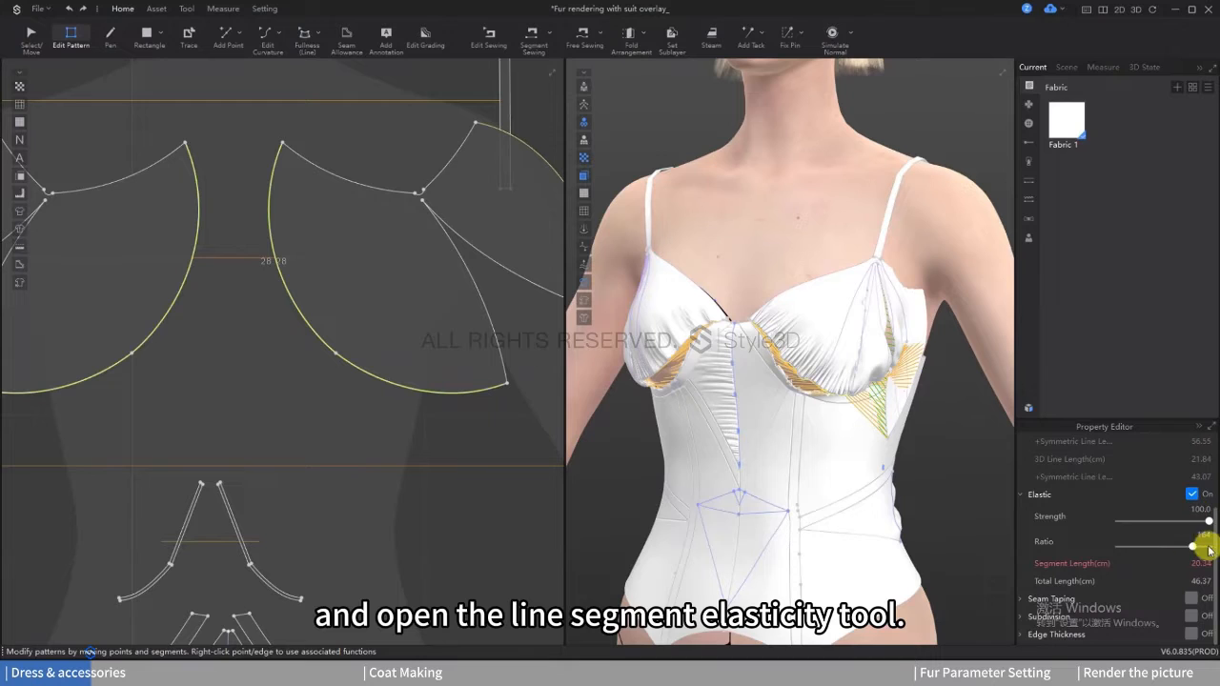
drag(1194, 552, 1180, 551)
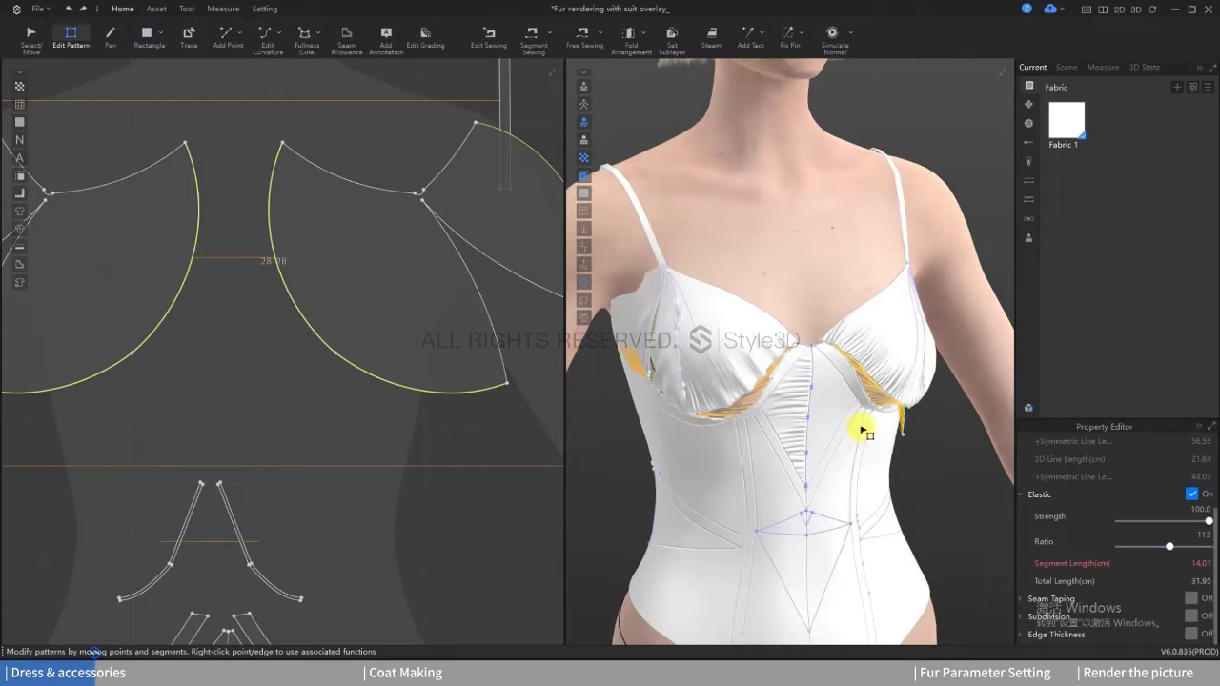
Step: Simulate the garment and pull the cup fabric into place to settle the new creases, then stop the simulation
key(space)
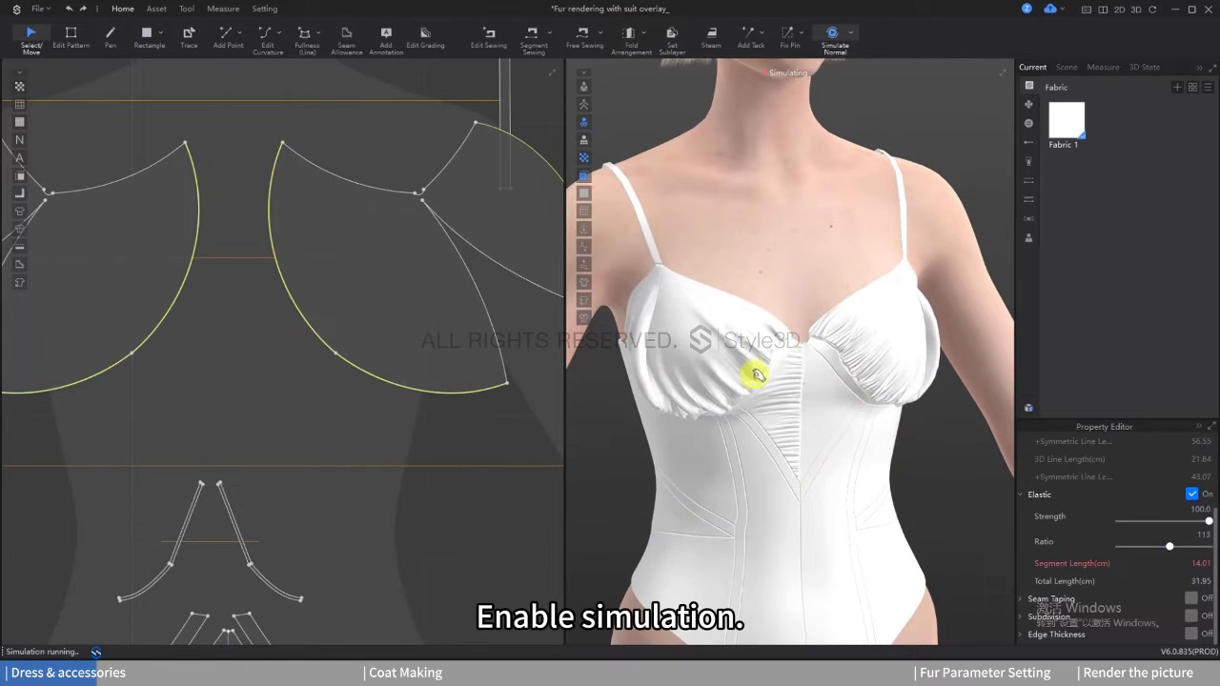
key(space)
right_drag(754, 373, 770, 352)
click(706, 361)
scroll(744, 366, down, 1)
key(space)
scroll(768, 352, down, 5)
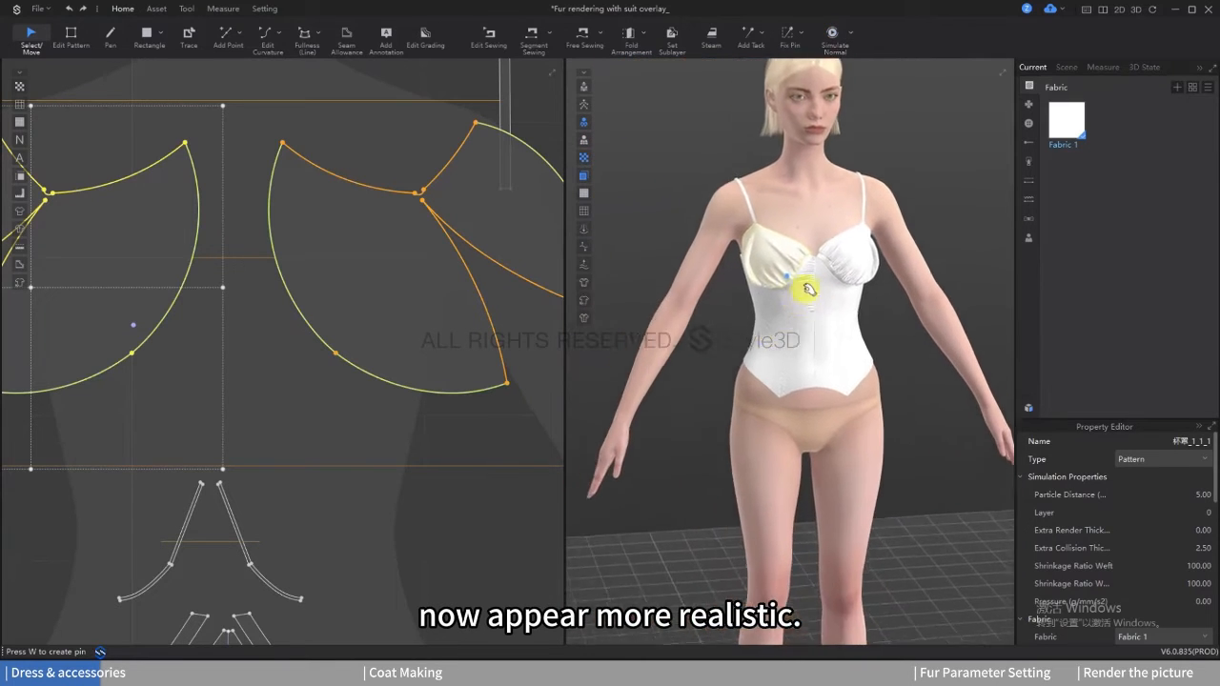
scroll(792, 325, up, 4)
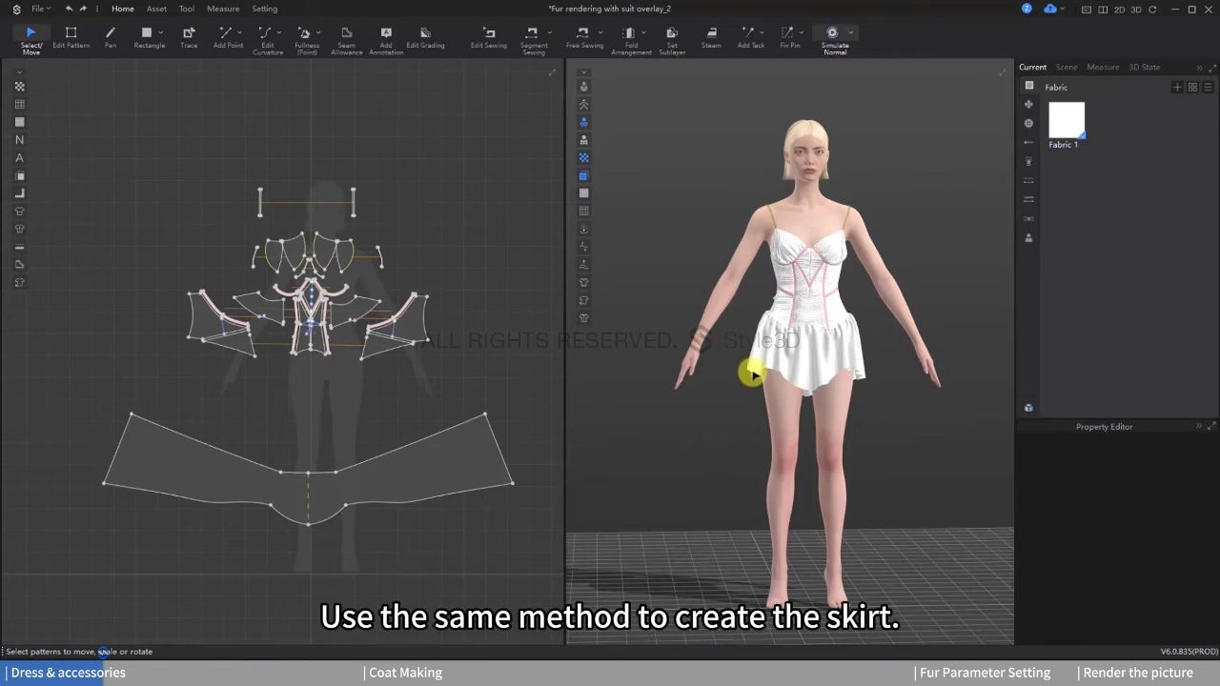
Step: Simulate the dress, arrange the skirt hem and turn on Skive for the skirt pattern
key(space)
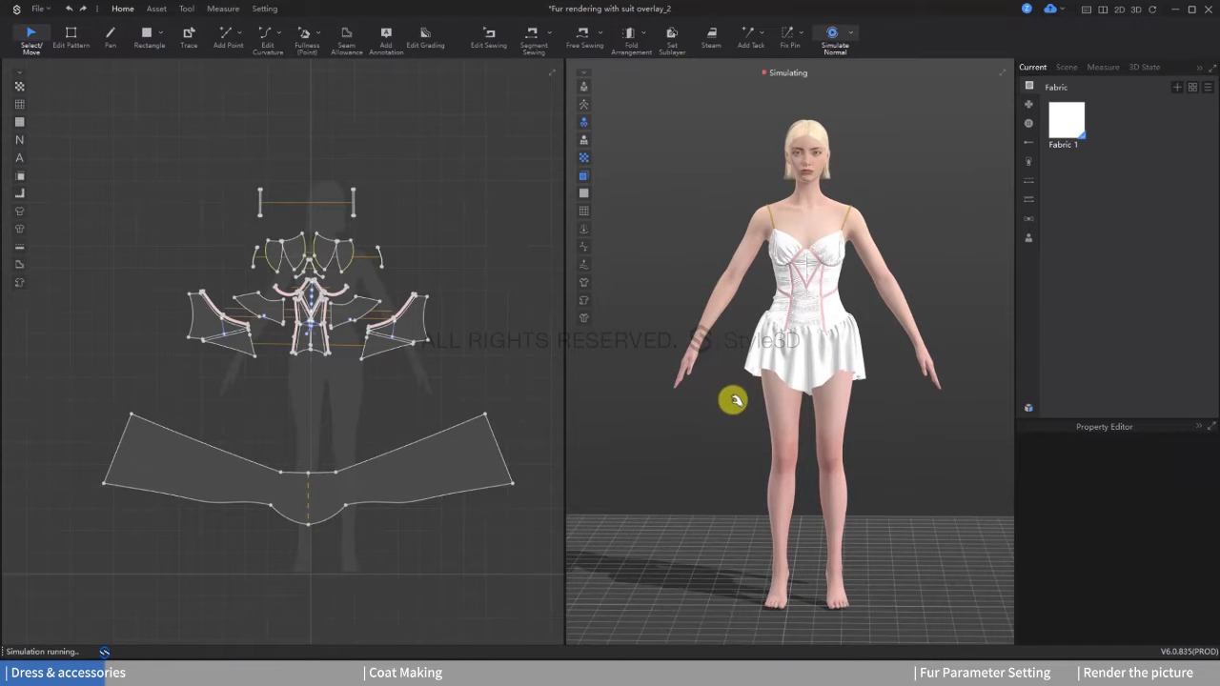
mouse_move(865, 395)
right_down()
mouse_move(765, 413)
mouse_move(862, 419)
mouse_move(845, 404)
mouse_move(854, 397)
right_up()
click(430, 472)
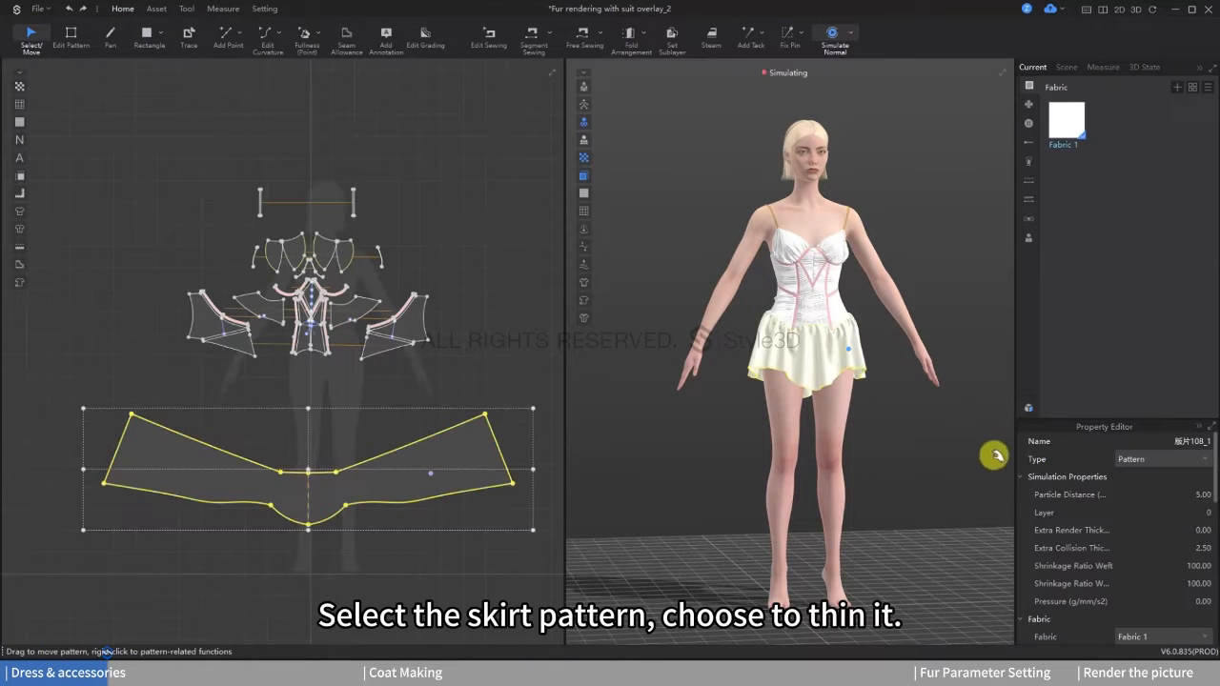
scroll(1106, 500, down, 6)
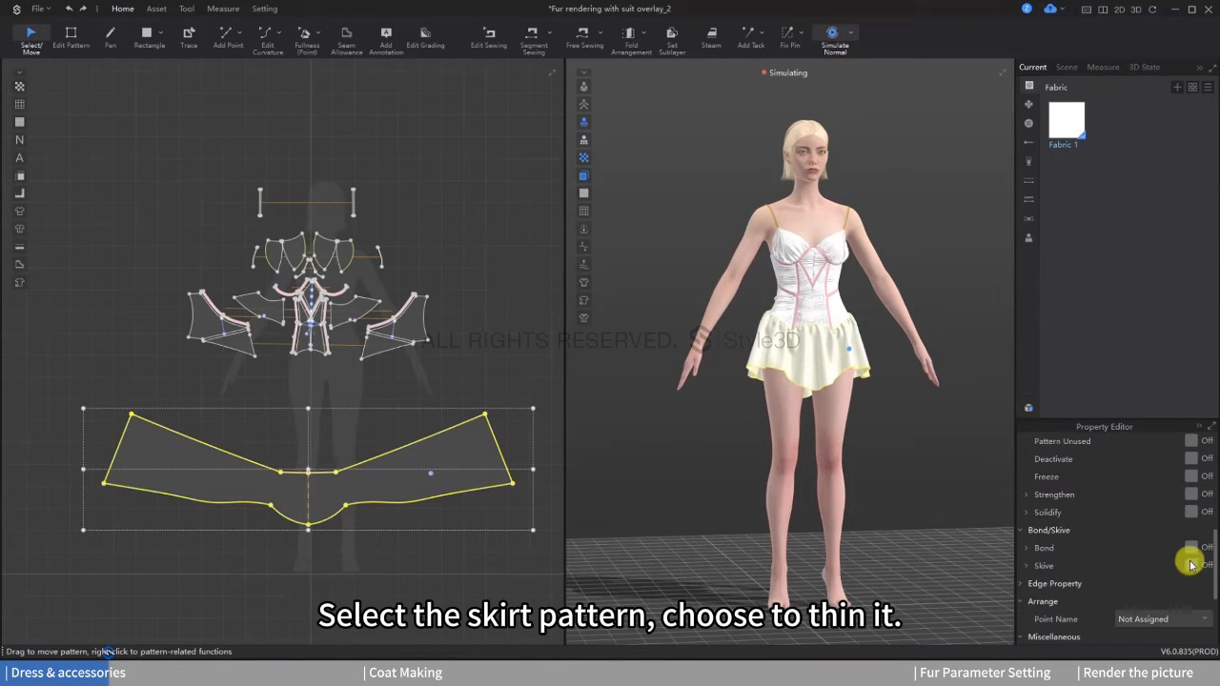
click(1190, 565)
Step: Set the skirt pattern's Skive percentage to 32 and check the drape with simulation
key(space)
right_drag(832, 393, 868, 392)
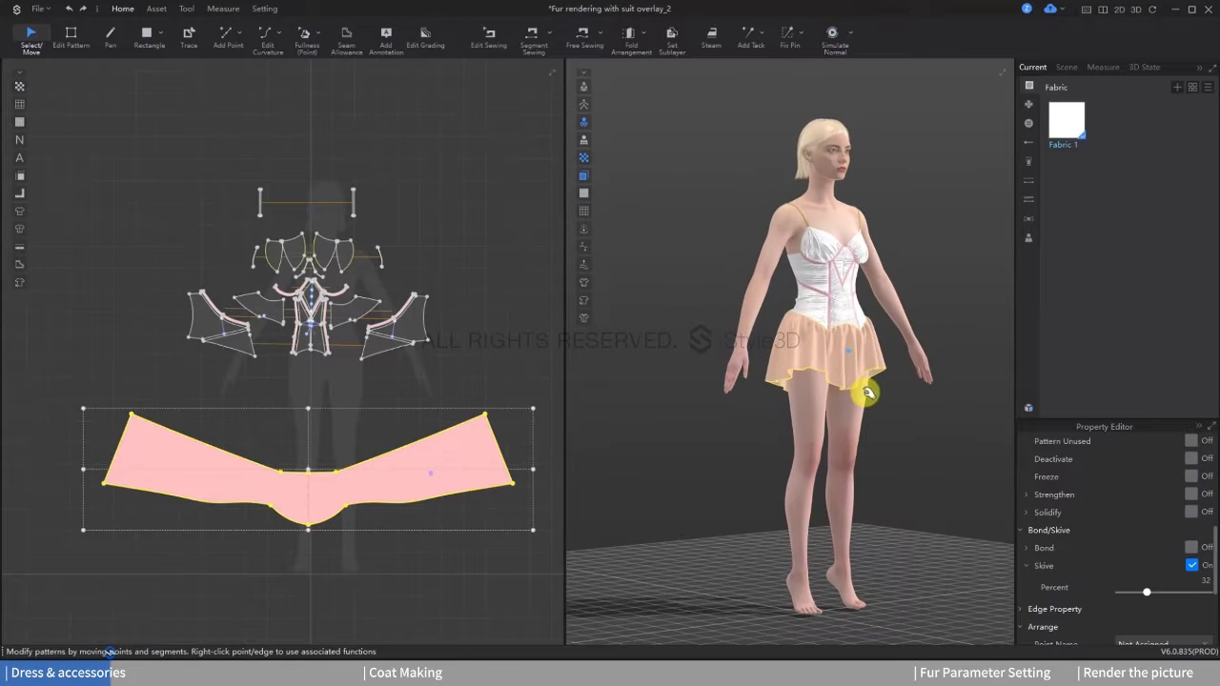
drag(1156, 596, 1168, 589)
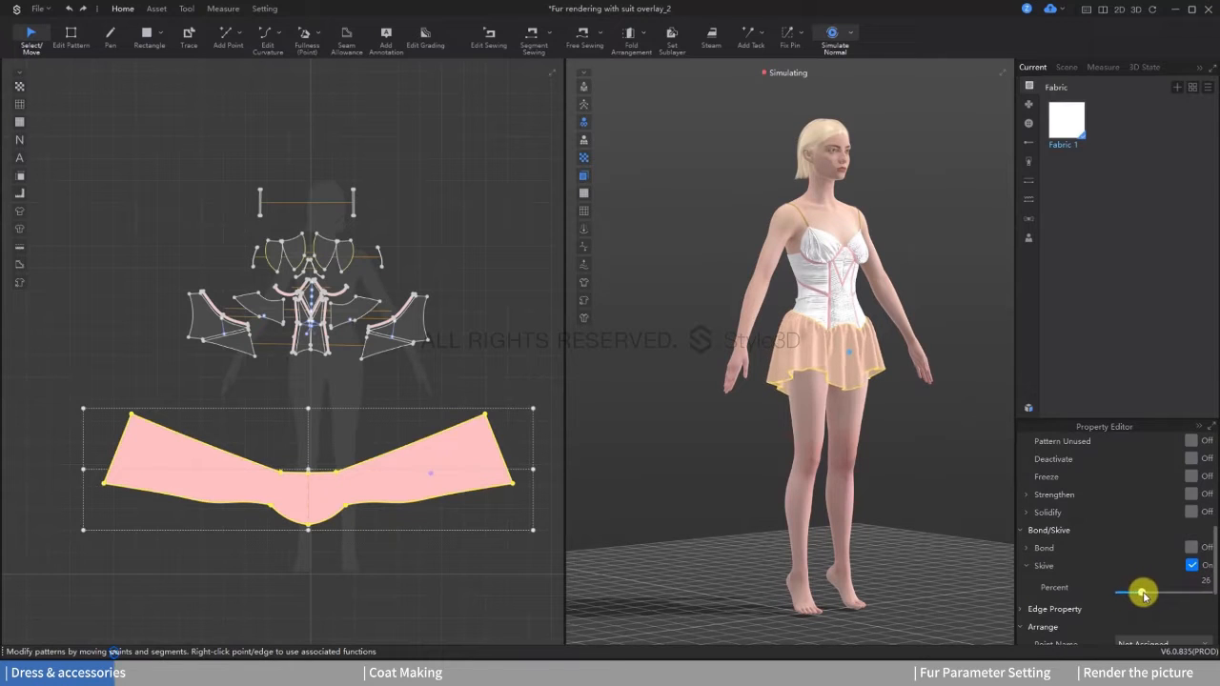
right_drag(959, 437, 885, 406)
key(space)
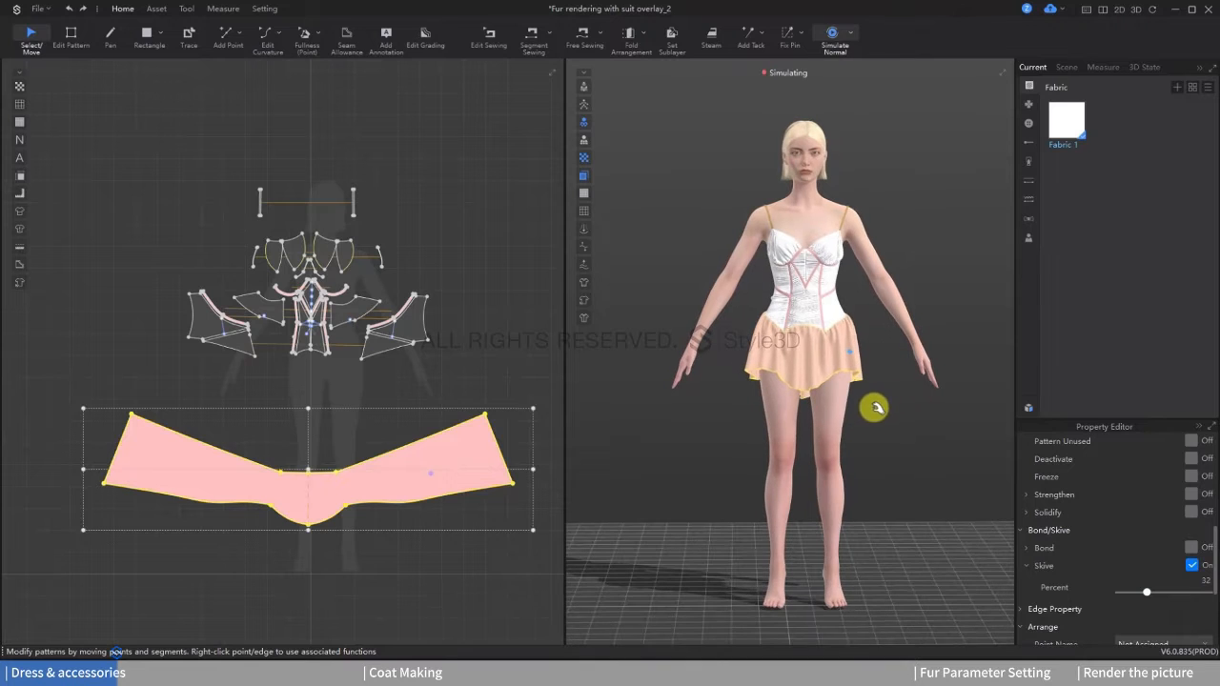
Step: Generate an inside lining from the skirt pattern and place it directly below the original pattern
scroll(353, 400, down, 2)
right_click(351, 398)
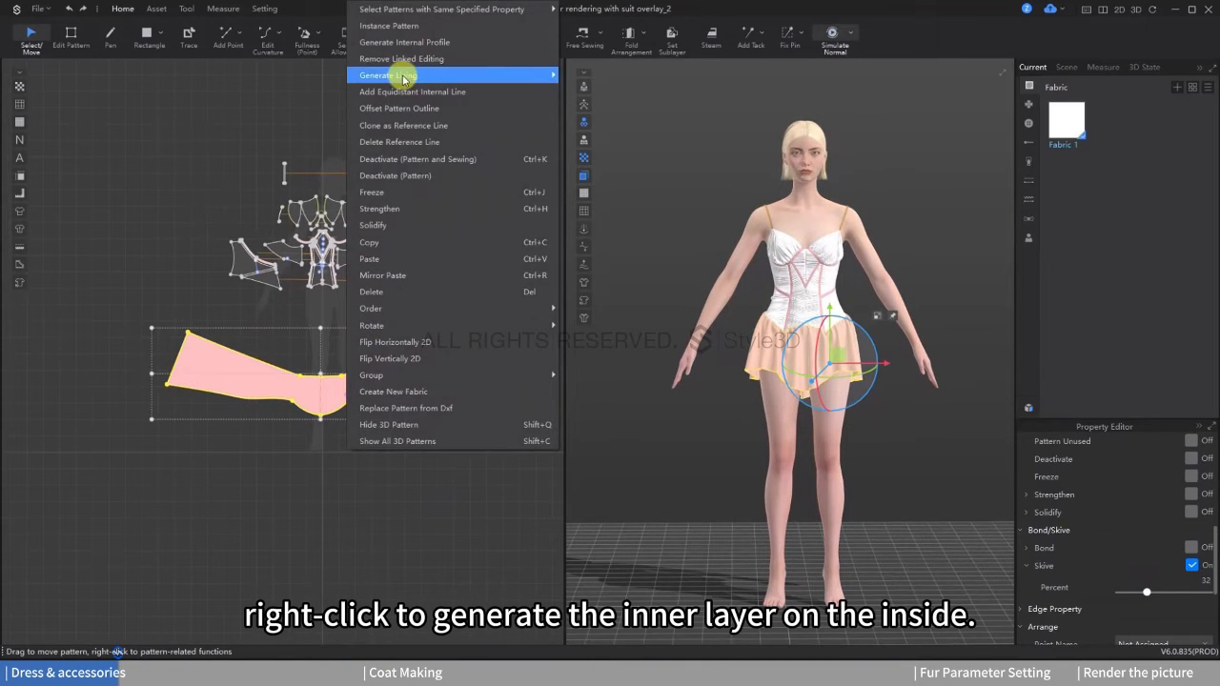
mouse_move(422, 75)
click(580, 76)
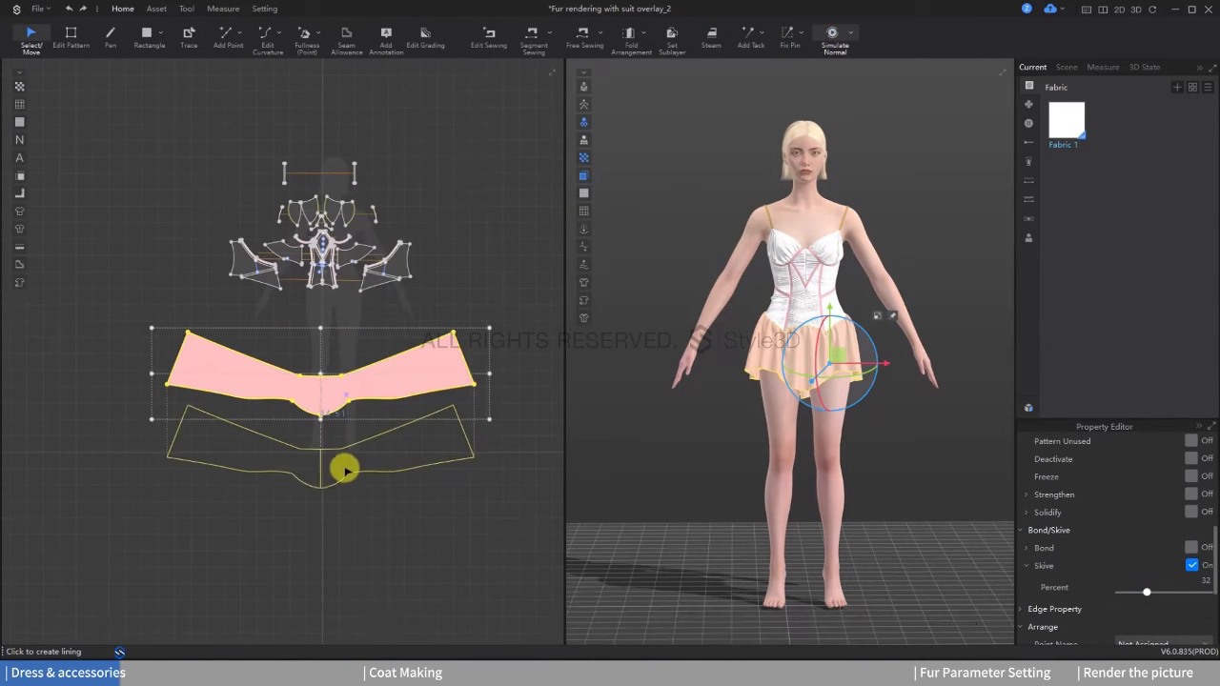
click(337, 469)
Step: Remove linked editing from the new skirt lining pattern
right_click(334, 467)
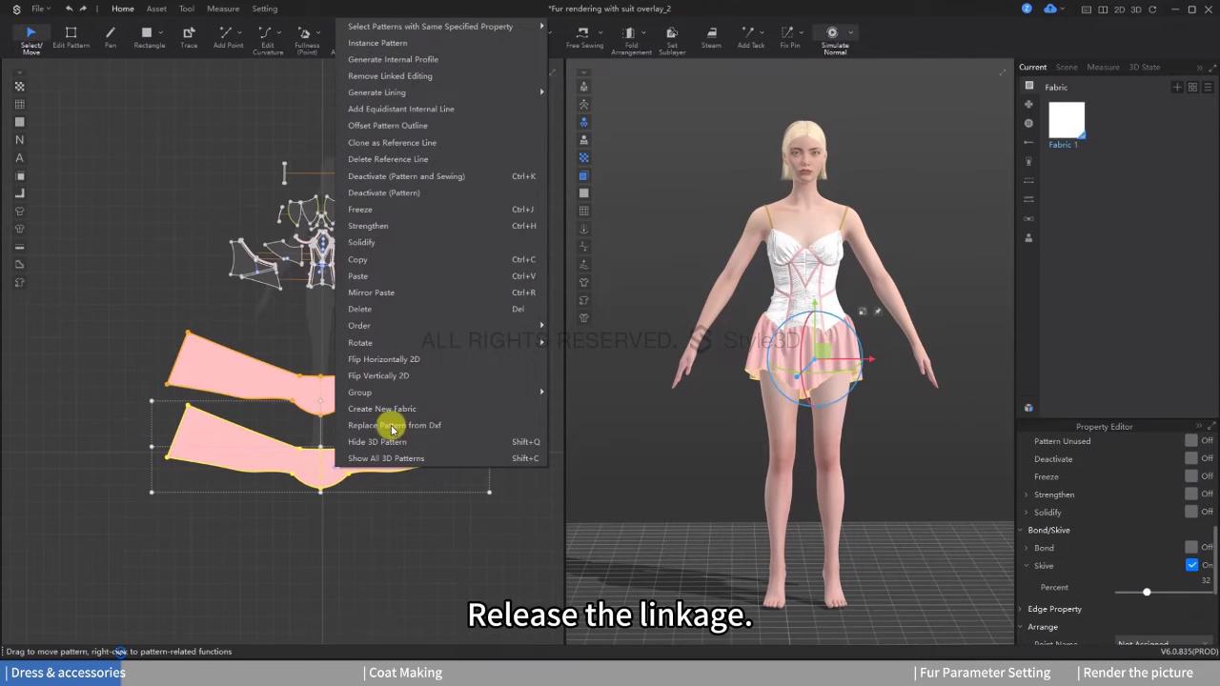
click(408, 79)
click(403, 483)
Step: Lengthen the inner skirt by moving the hem edges of the lining pattern downward
click(70, 36)
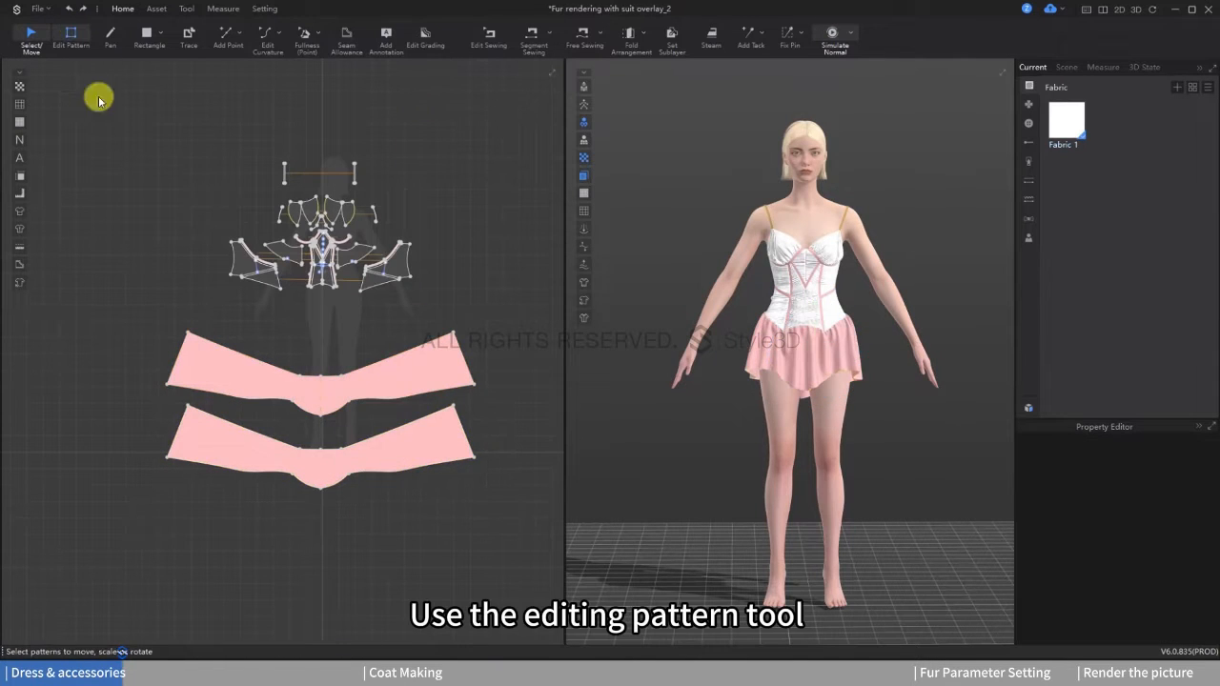
click(225, 470)
click(299, 484)
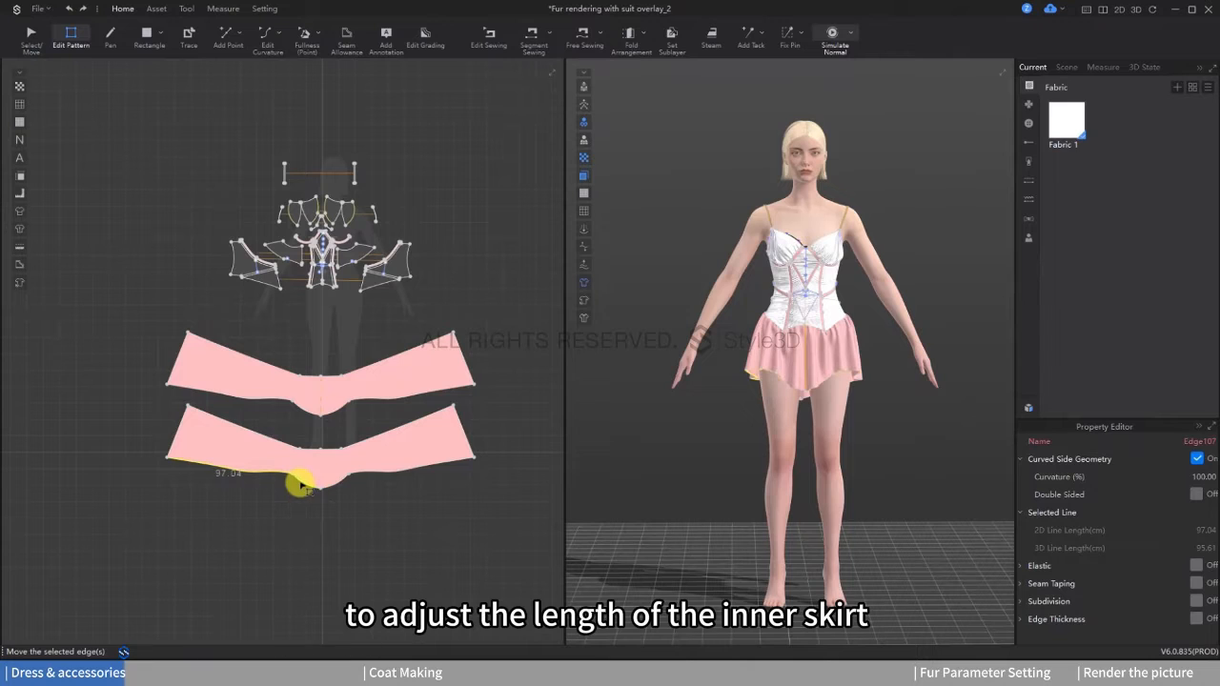
drag(367, 474, 367, 489)
click(410, 508)
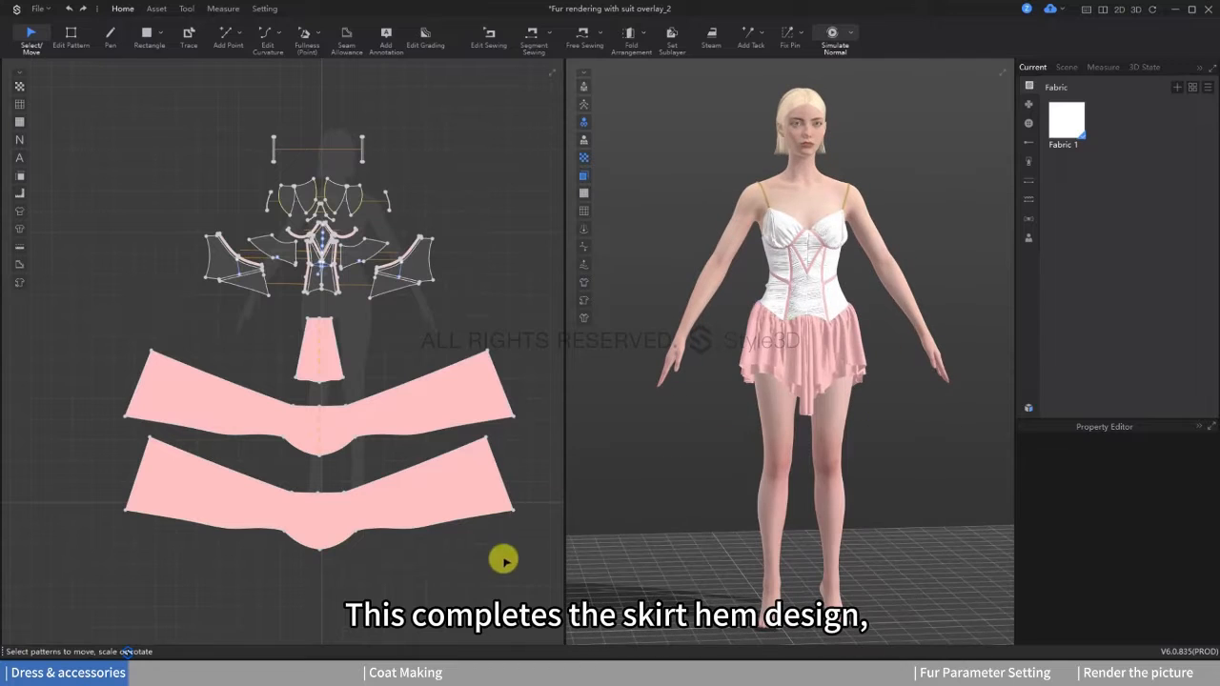
Step: Select the skirt patterns together and freeze them
drag(504, 561, 330, 371)
right_click(329, 372)
click(419, 358)
click(464, 236)
Step: Draw two narrow vertical rectangle patterns beside the corset pieces for the bow, one short and one longer
scroll(463, 236, up, 2)
middle_drag(463, 236, 360, 272)
click(150, 35)
drag(437, 214, 442, 306)
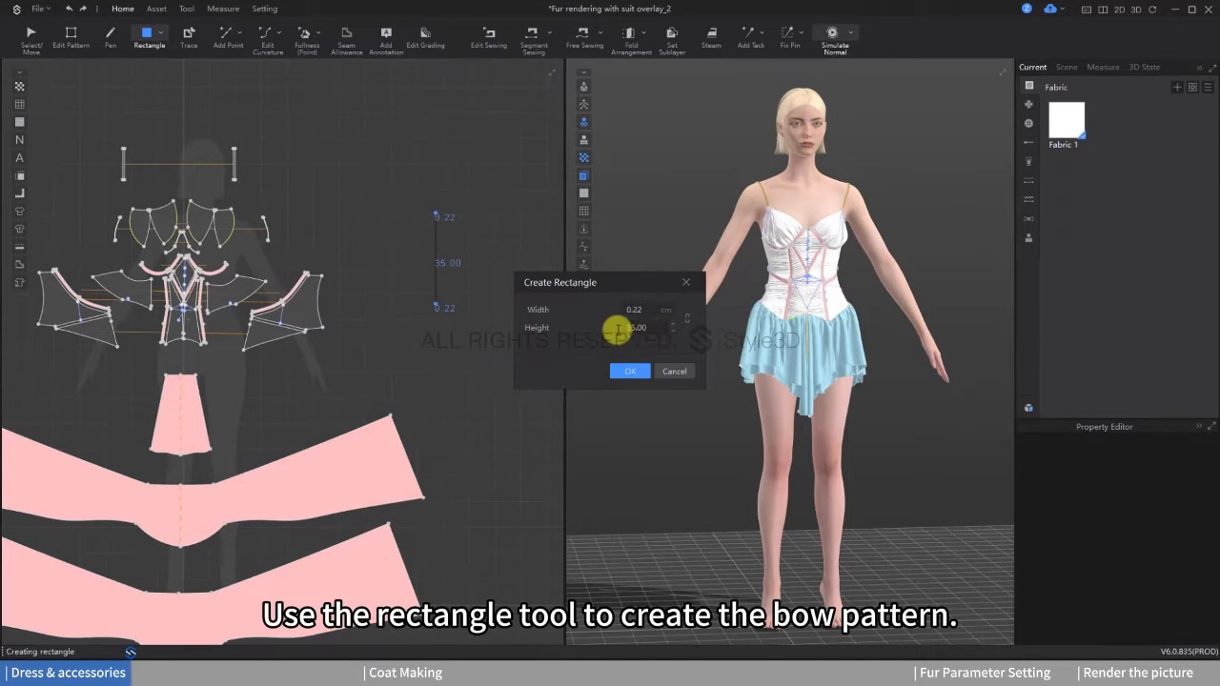
key(Return)
scroll(467, 259, up, 1)
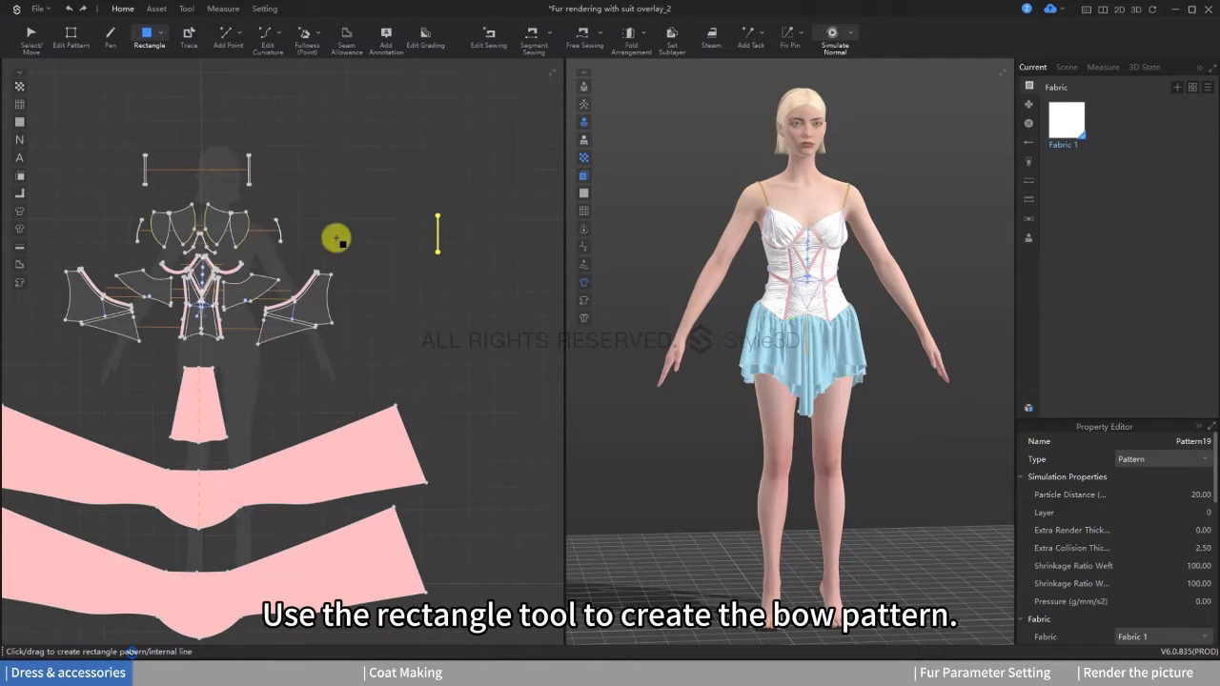
drag(405, 271, 408, 331)
key(Return)
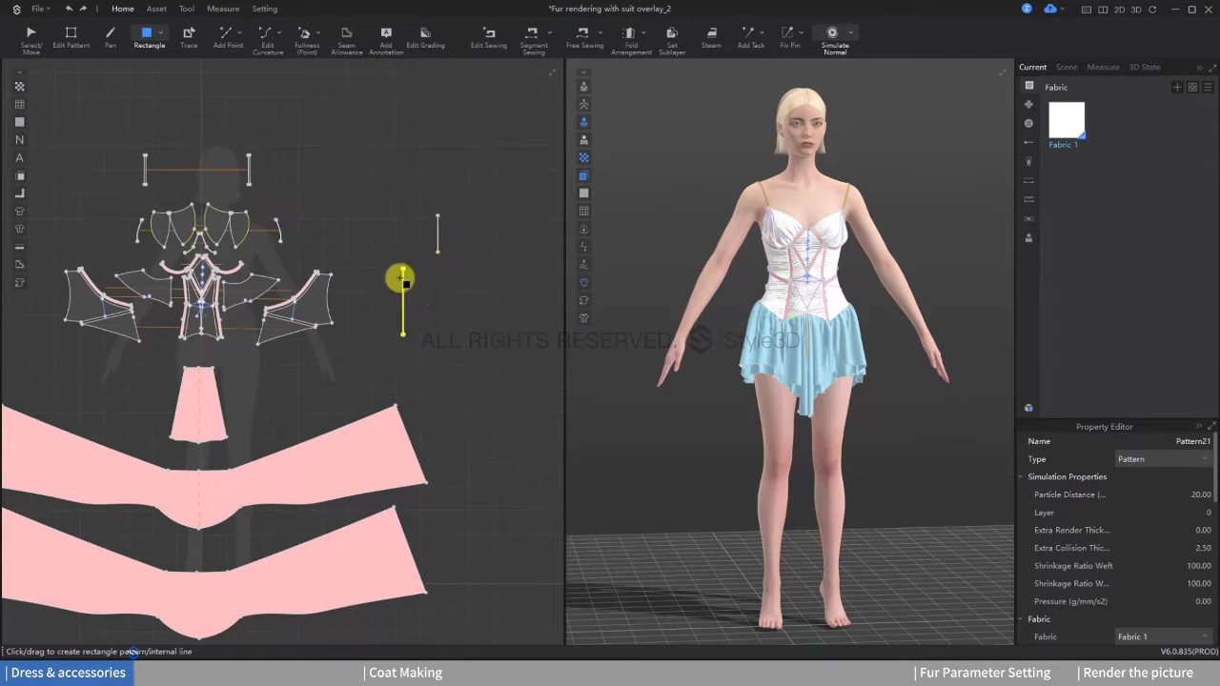
Step: Show the avatar's arrangement points and place the longer bow strip at the front of the torso
scroll(400, 280, up, 2)
click(30, 38)
scroll(441, 276, up, 2)
click(585, 106)
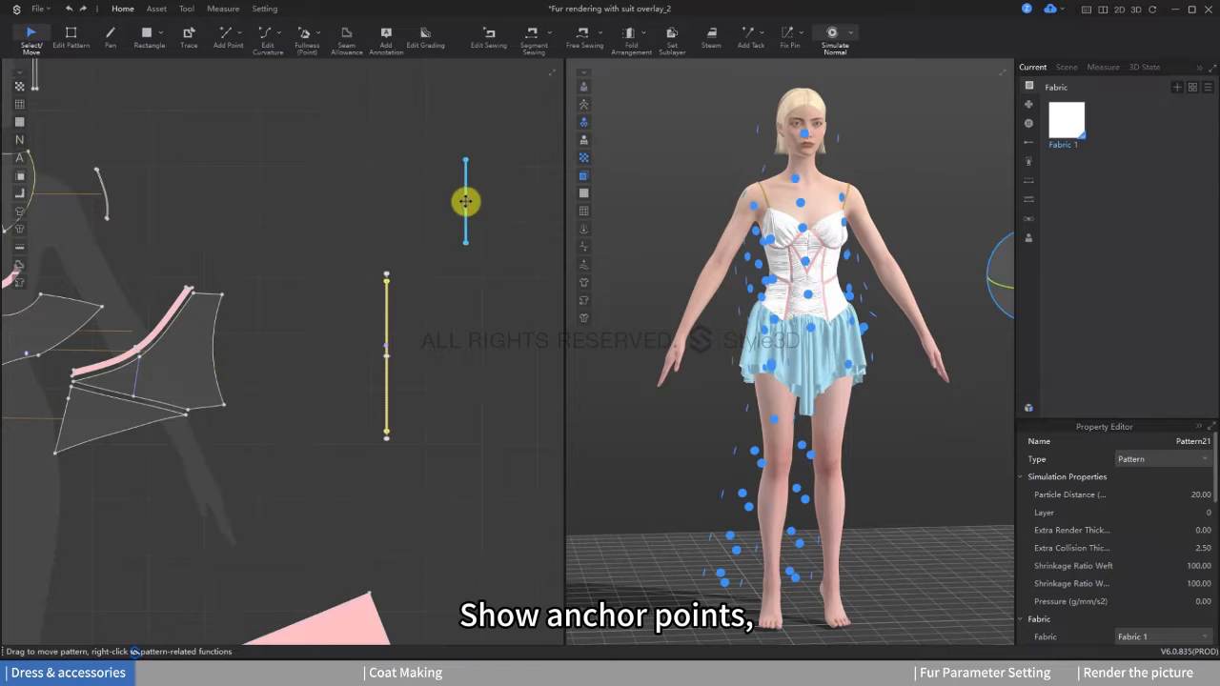
click(847, 264)
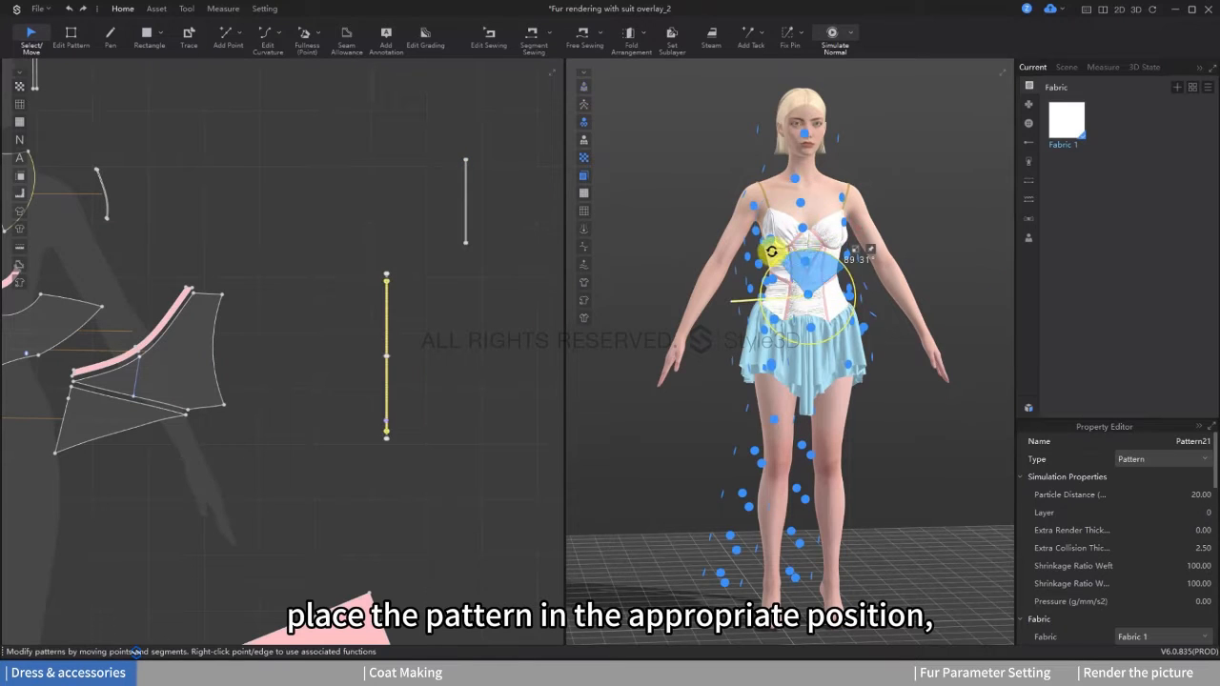
Step: Turn the long bow strip horizontal across the corset front, position both strips before the torso and hide the arrangement points
scroll(845, 295, up, 3)
drag(760, 269, 793, 270)
scroll(792, 324, up, 1)
right_drag(792, 327, 796, 311)
drag(770, 219, 770, 158)
click(581, 90)
scroll(720, 224, up, 2)
middle_drag(724, 233, 760, 333)
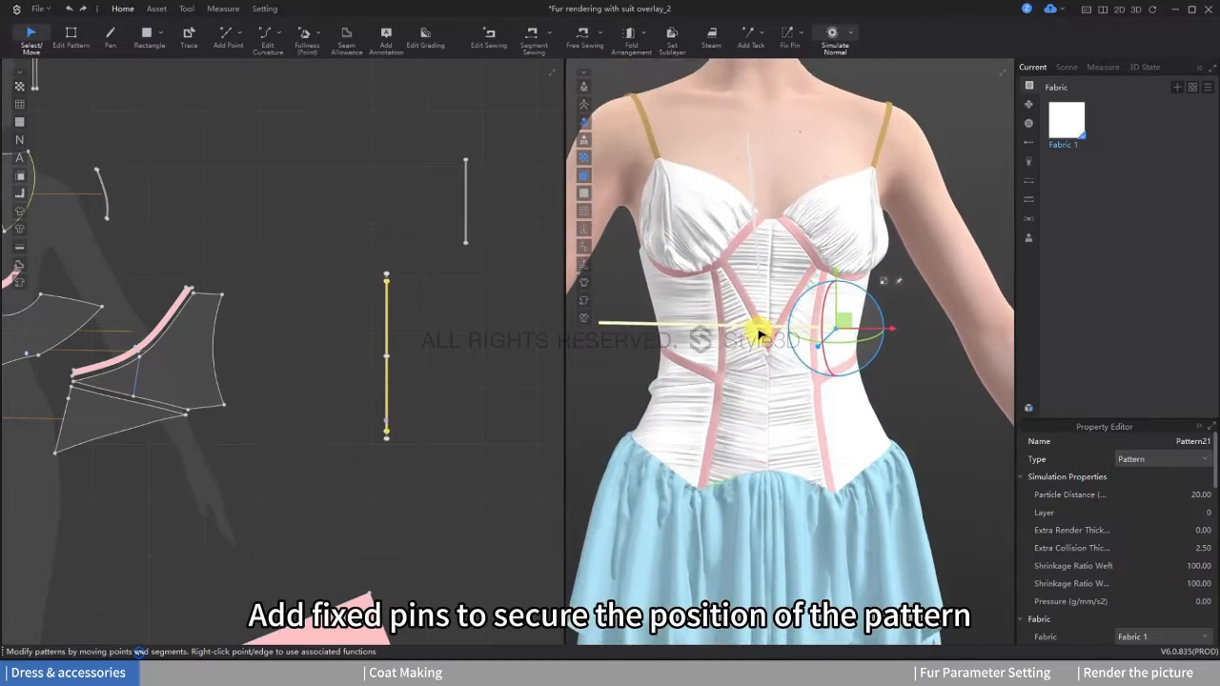
Step: Add box-selected fixed pins to the bow strip meshes to secure their position in front of the corset
click(788, 41)
scroll(400, 289, up, 5)
middle_drag(326, 257, 350, 253)
drag(350, 254, 388, 267)
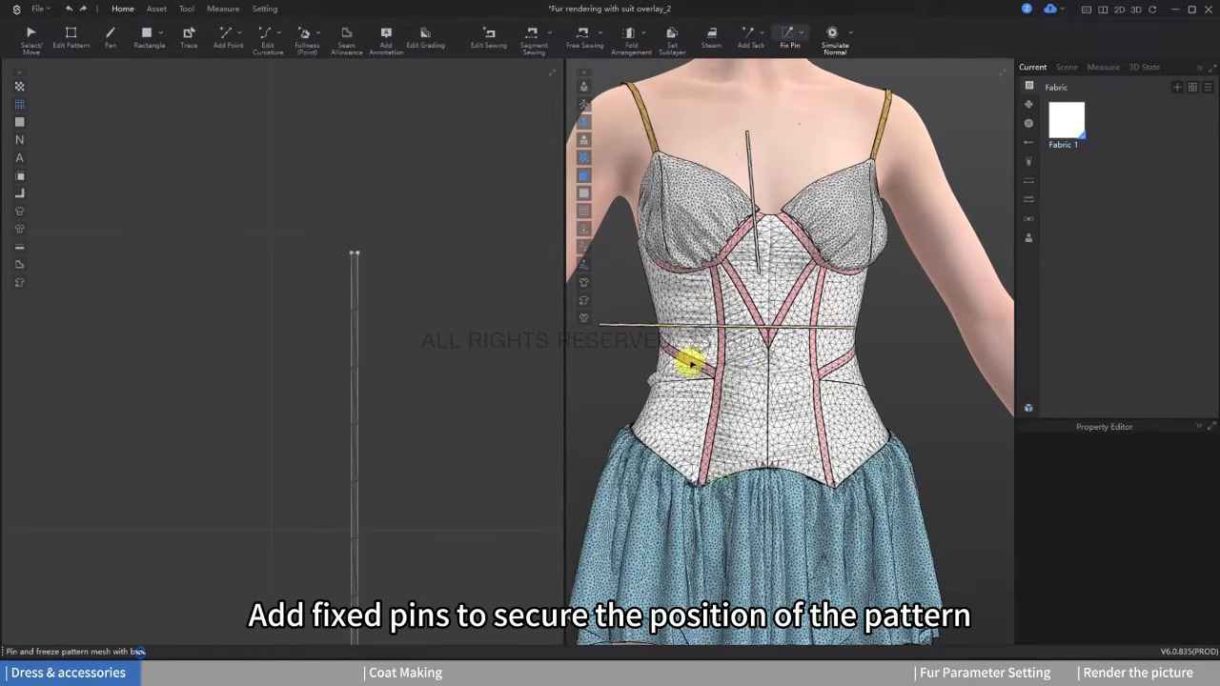
scroll(691, 362, up, 1)
middle_drag(692, 362, 741, 307)
Step: Select both bow strip patterns and set their particle distance to 5
scroll(266, 219, down, 4)
click(33, 36)
scroll(243, 273, down, 3)
drag(229, 112, 431, 467)
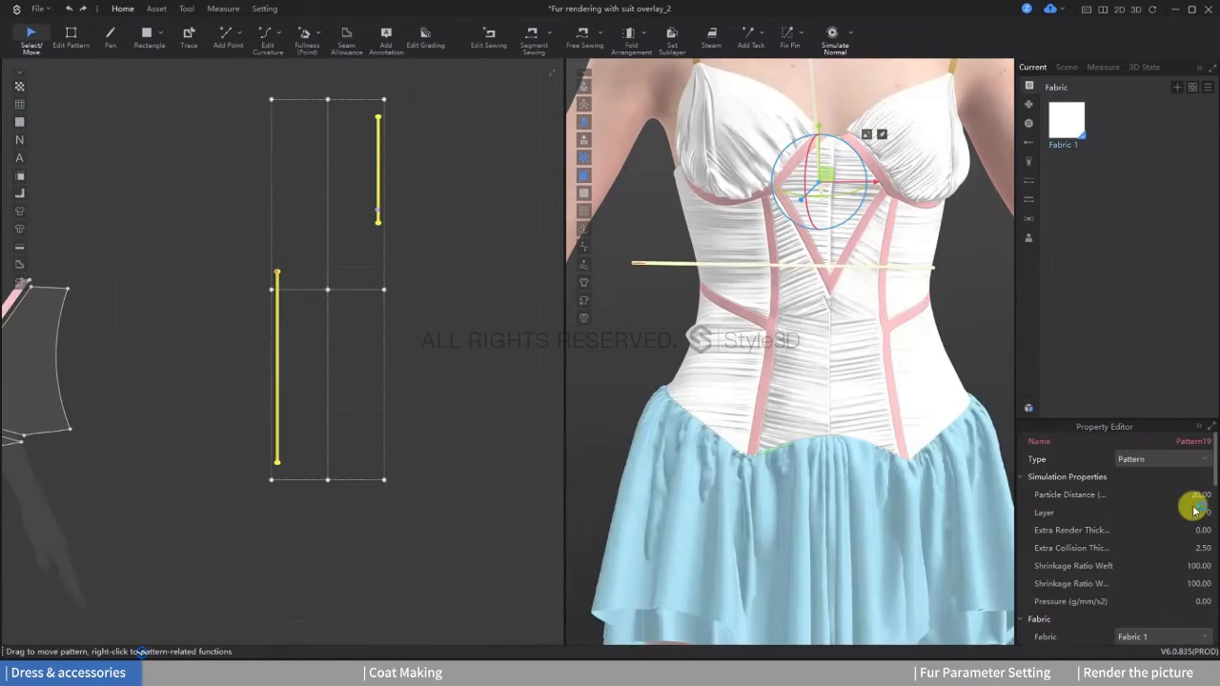
click(1189, 497)
text(5)
key(Return)
scroll(312, 321, up, 3)
middle_drag(829, 316, 765, 330)
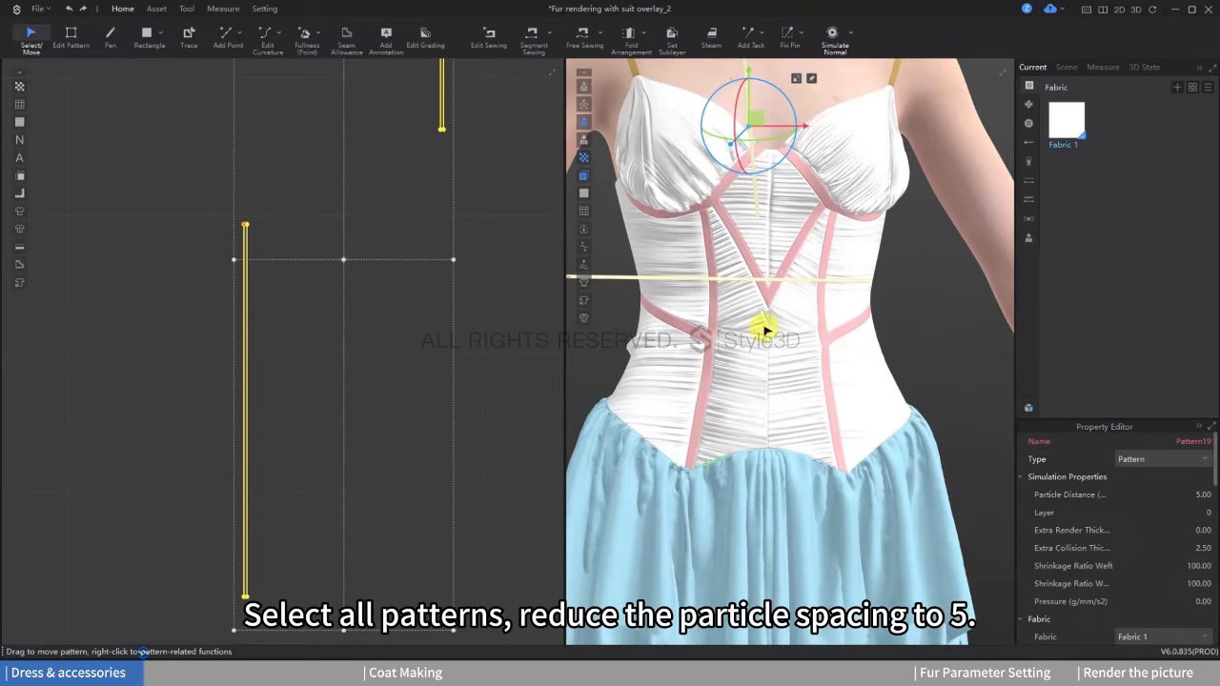
Step: Freeze the shorter bow strip in front of the chest and start the simulation
middle_drag(759, 214, 791, 297)
middle_drag(717, 278, 746, 295)
middle_drag(439, 393, 479, 334)
click(477, 334)
right_drag(784, 301, 803, 266)
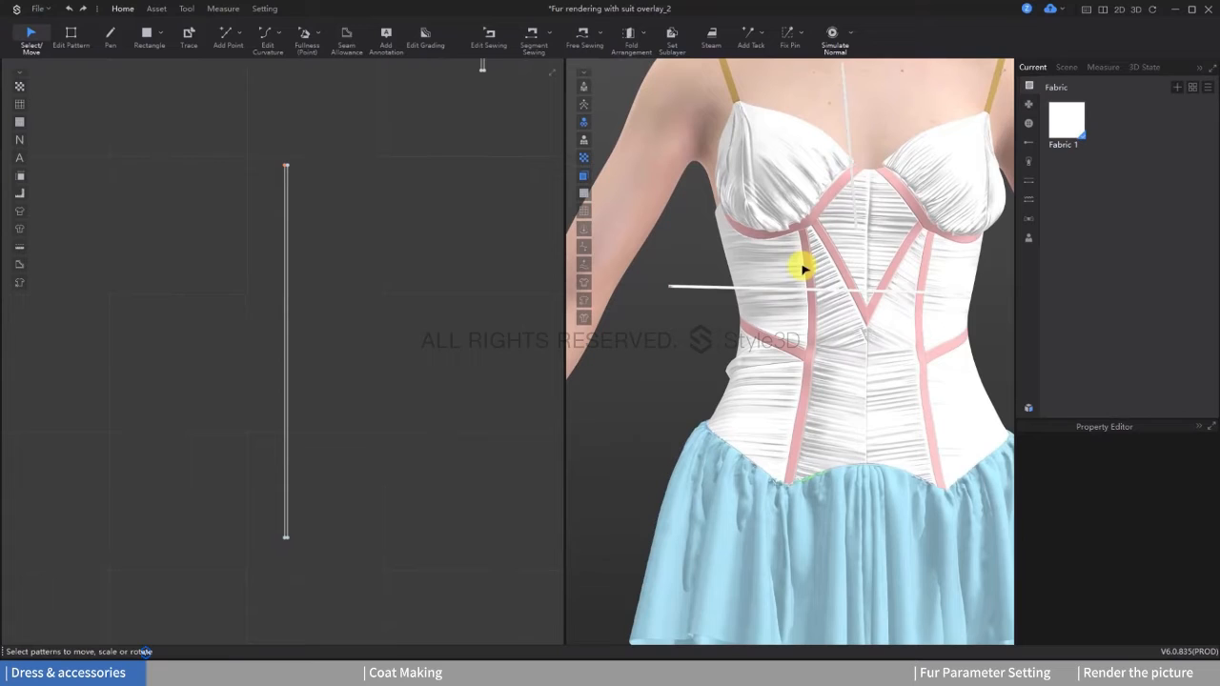
right_click(852, 150)
click(851, 317)
key(space)
Step: Pull the end of the long bow strip into an arc beside the waist and add a fixed pin to its mesh
drag(811, 302, 765, 347)
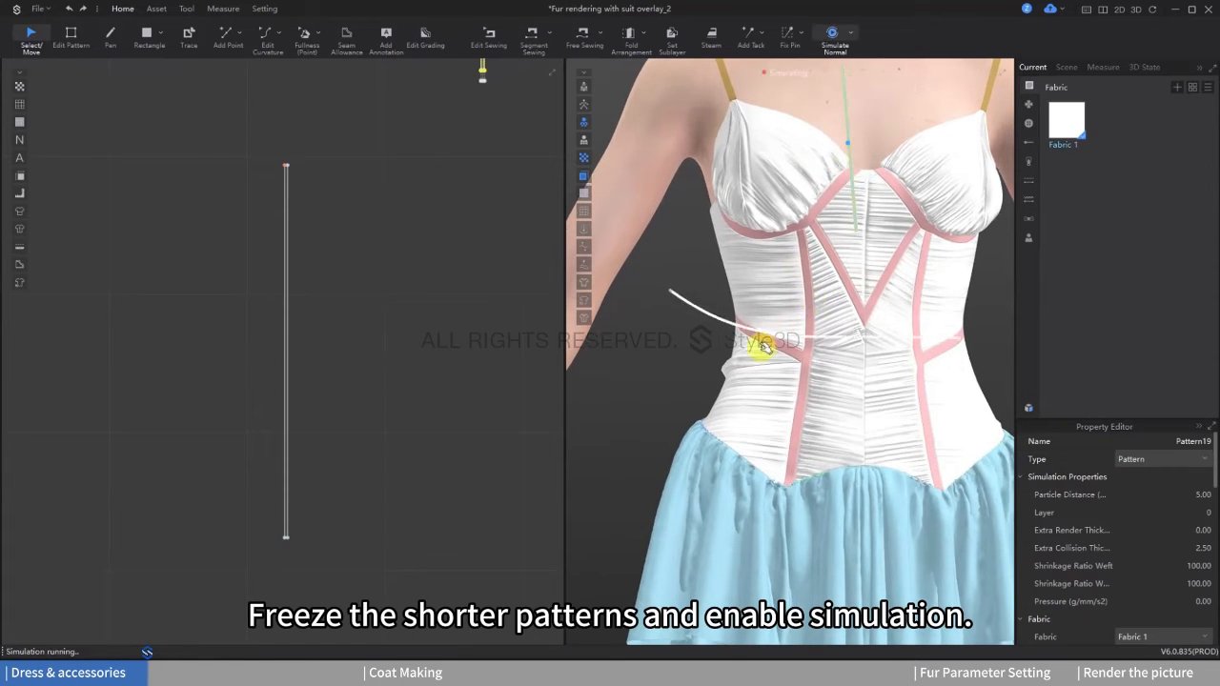
drag(690, 364, 648, 329)
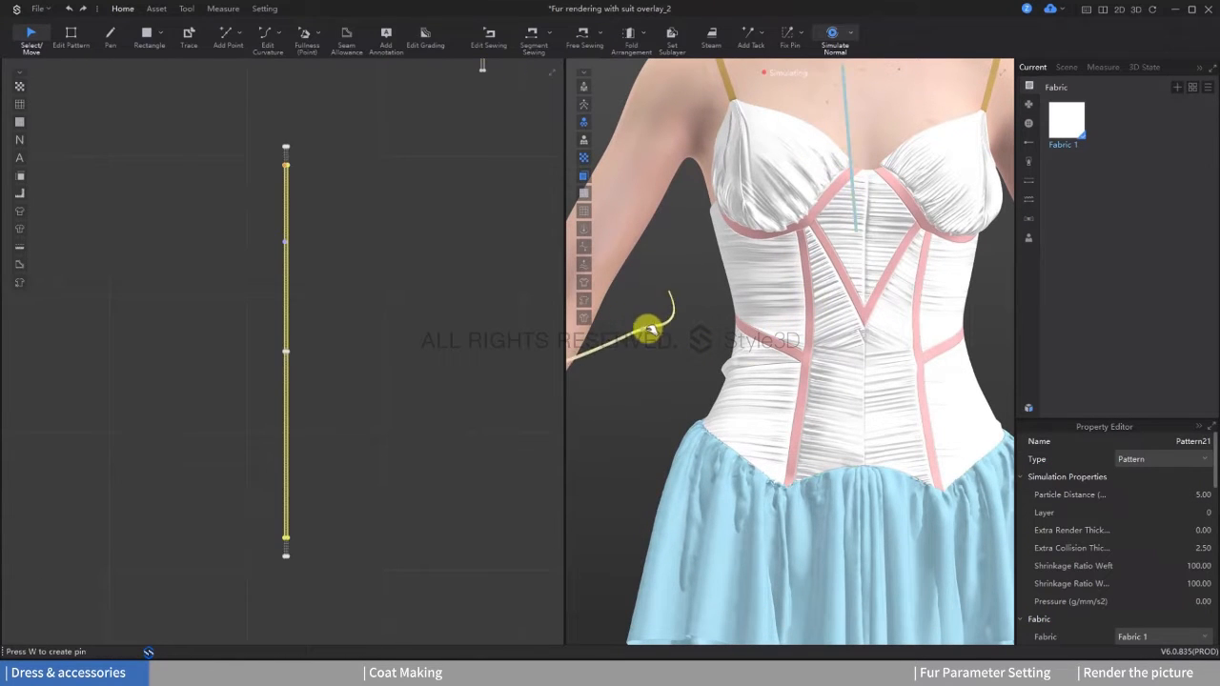
click(787, 38)
scroll(693, 330, up, 5)
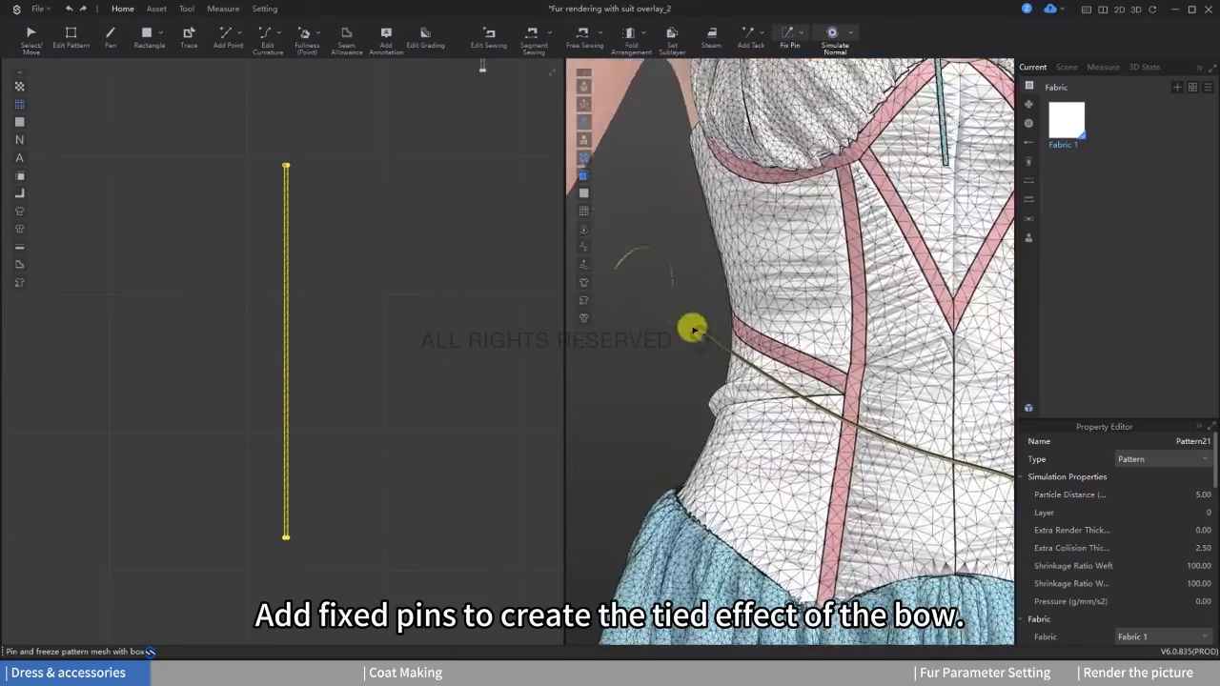
drag(702, 352, 711, 357)
scroll(730, 370, down, 1)
Step: Simulate and move the pinned part of the long strip so its end curls into a bow loop
click(38, 50)
key(space)
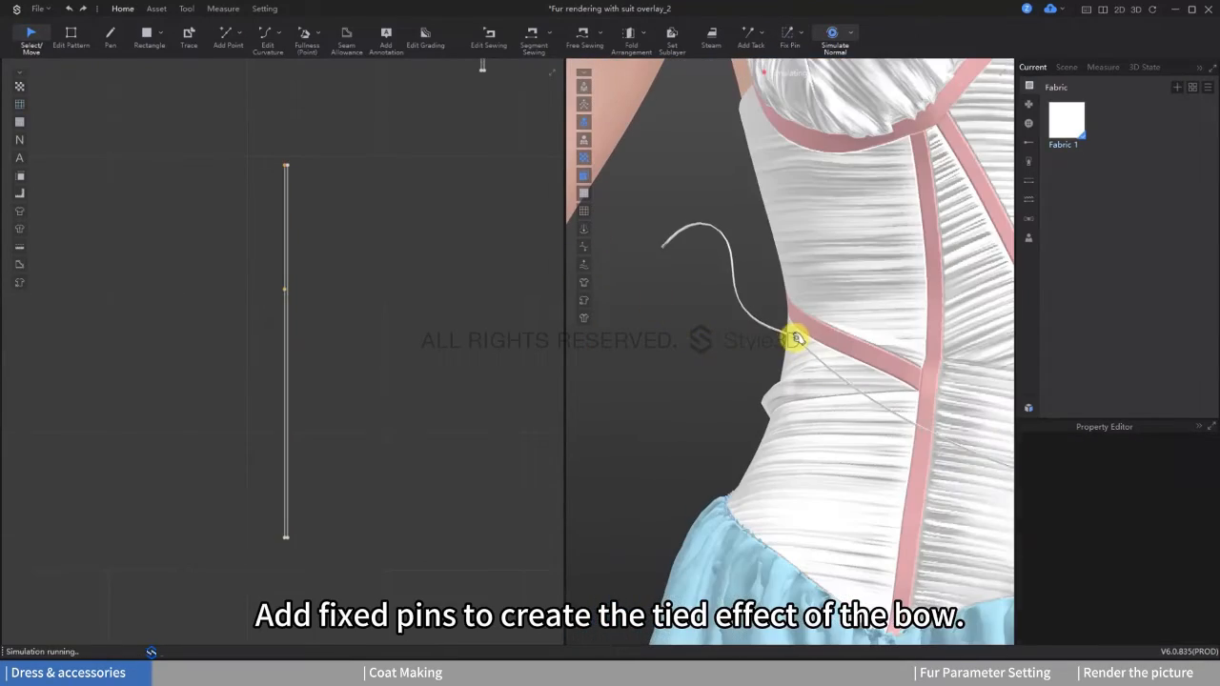
click(791, 339)
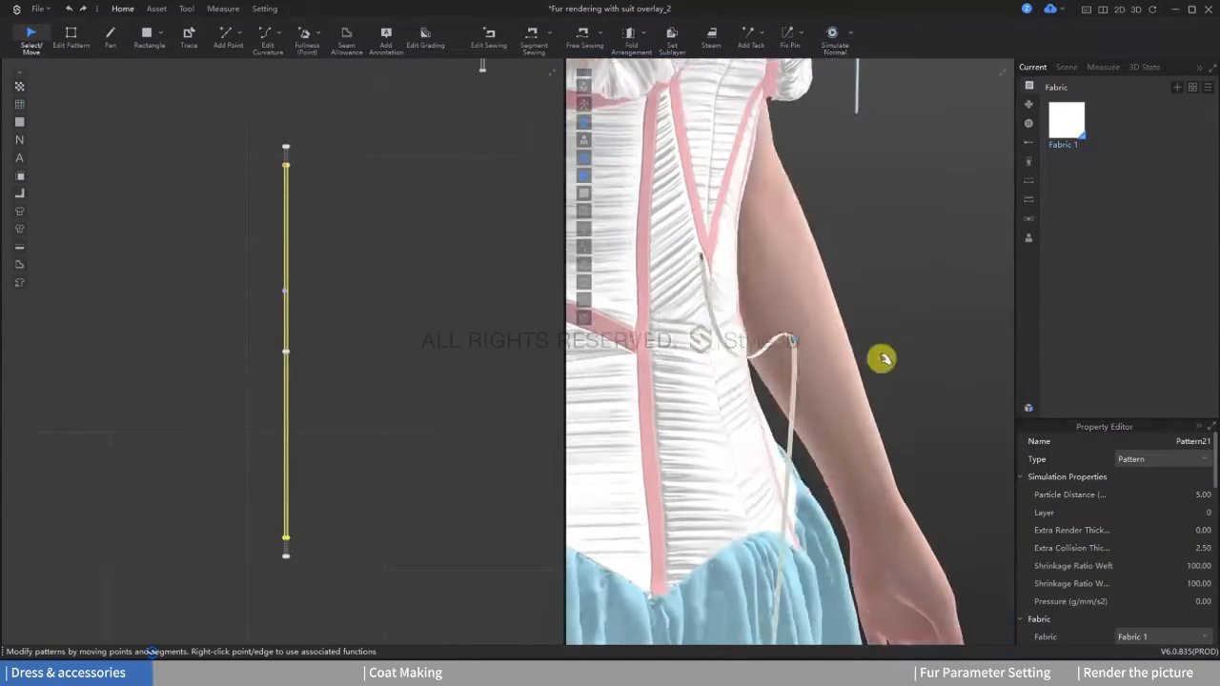
right_drag(885, 359, 820, 345)
key(space)
click(793, 335)
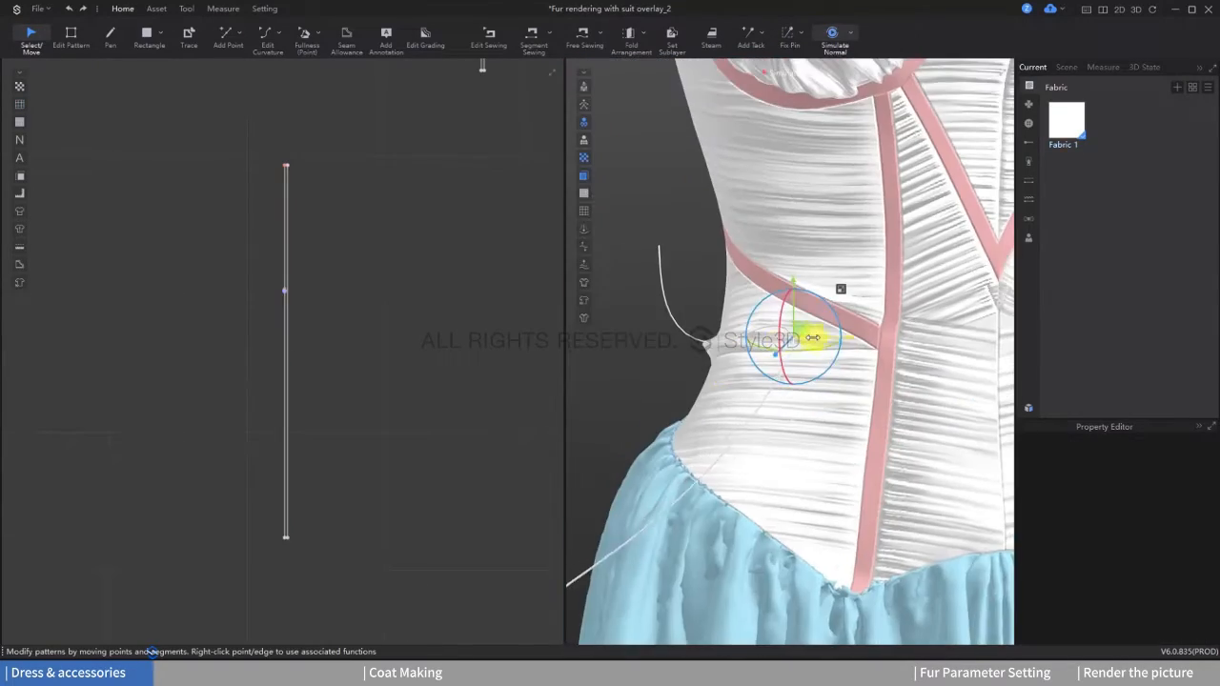
drag(721, 353, 658, 259)
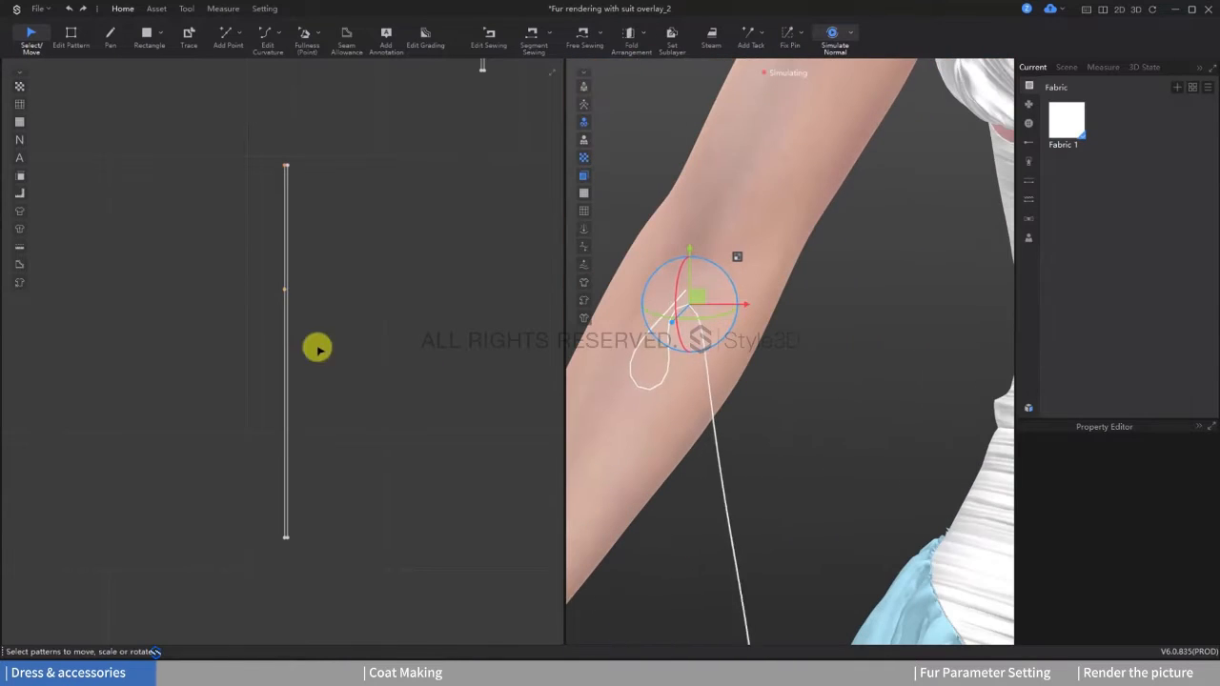
Step: Draw an internal stitching line across the long strip and segment-sew it to the strip's end to close the loop
scroll(352, 335, up, 3)
click(110, 36)
scroll(338, 280, up, 3)
click(333, 273)
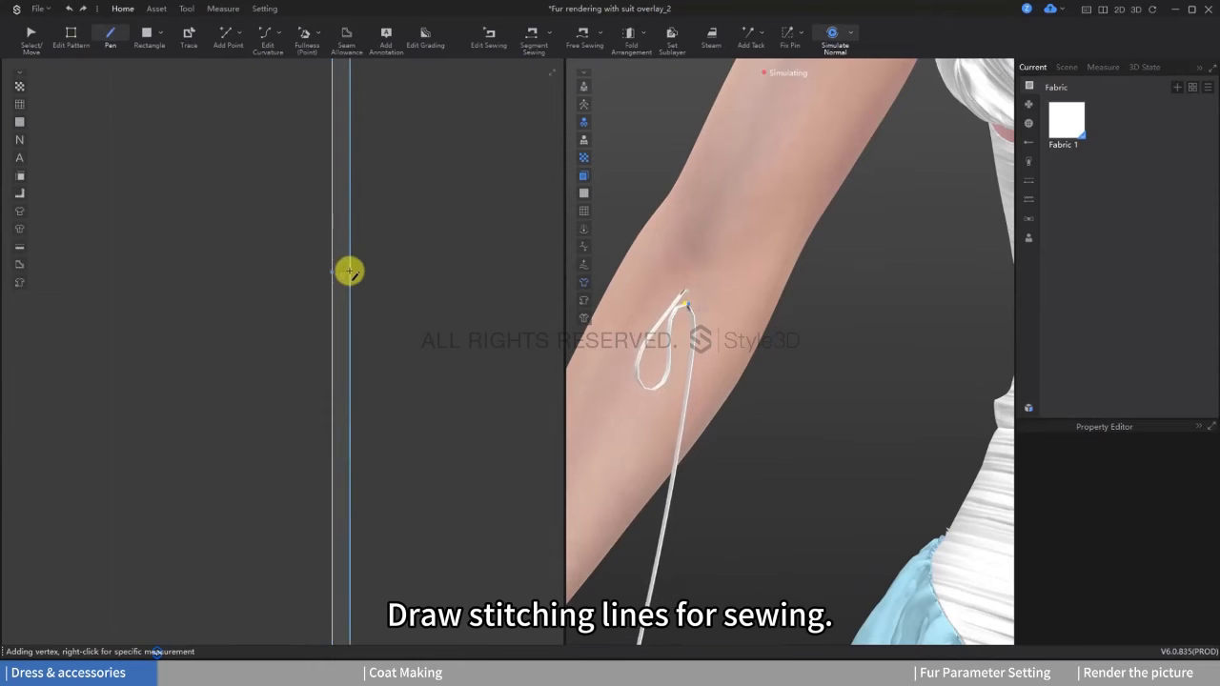
double_click(349, 271)
scroll(388, 303, down, 3)
click(529, 35)
click(366, 290)
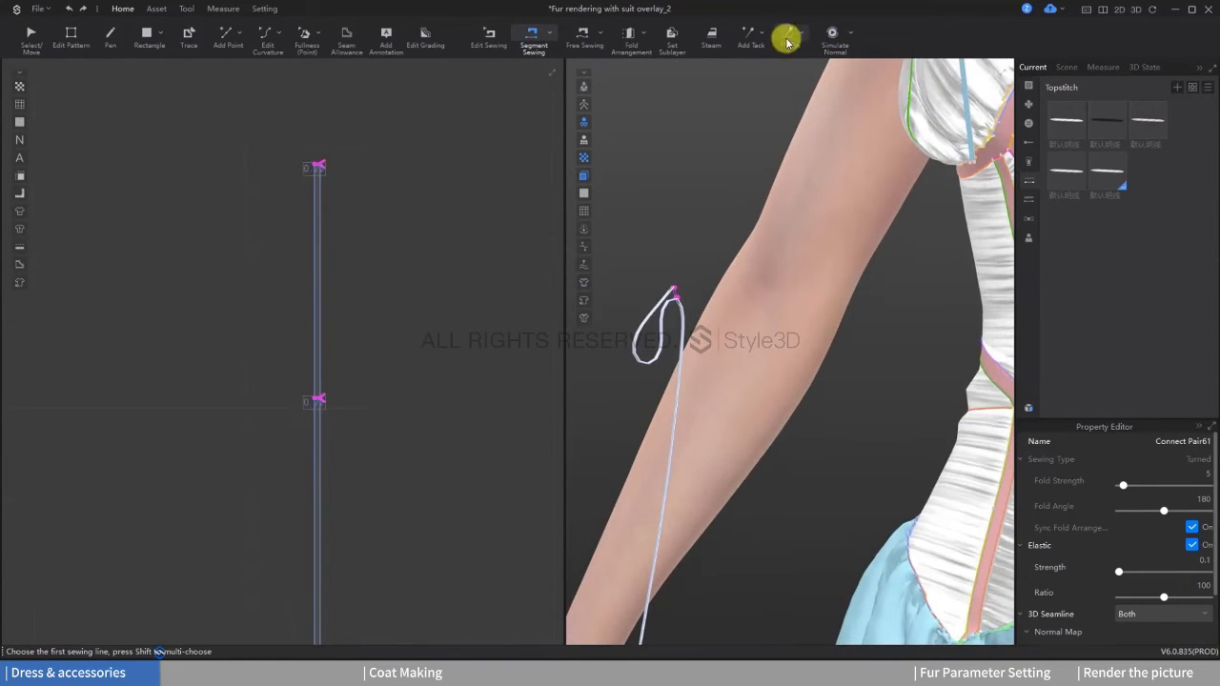
Step: Remove the fixed pins from the looped strip and simulate it
click(787, 35)
right_click(316, 388)
click(362, 395)
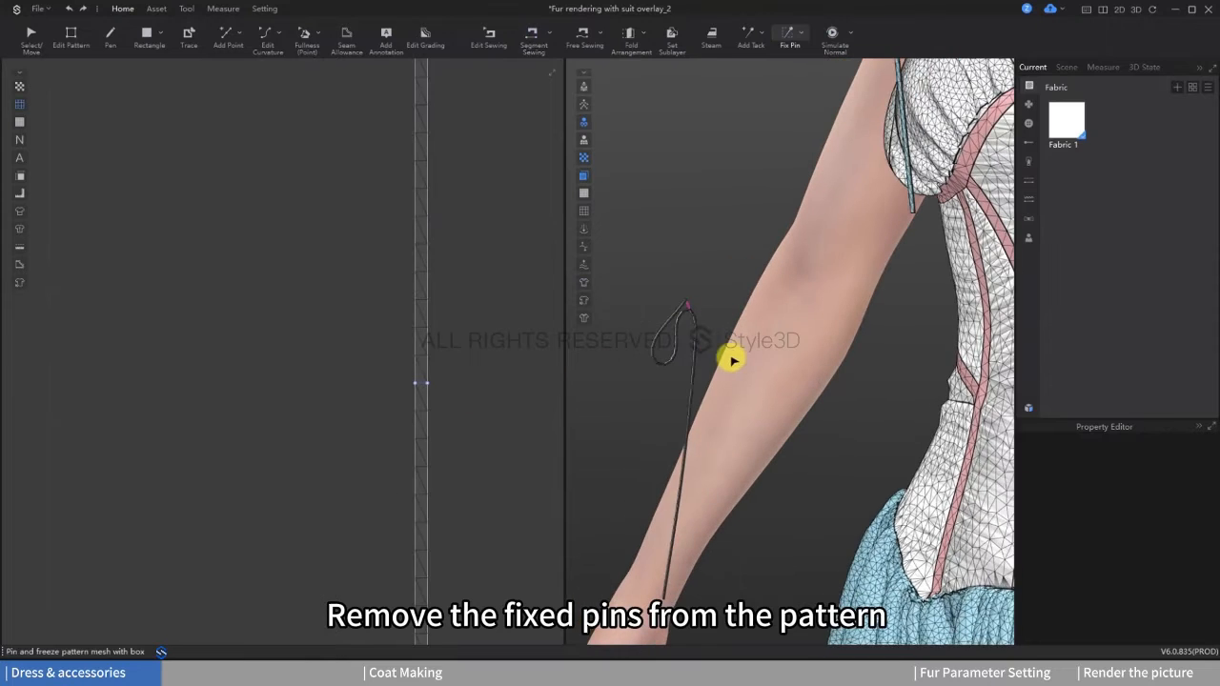
key(space)
right_drag(713, 340, 782, 341)
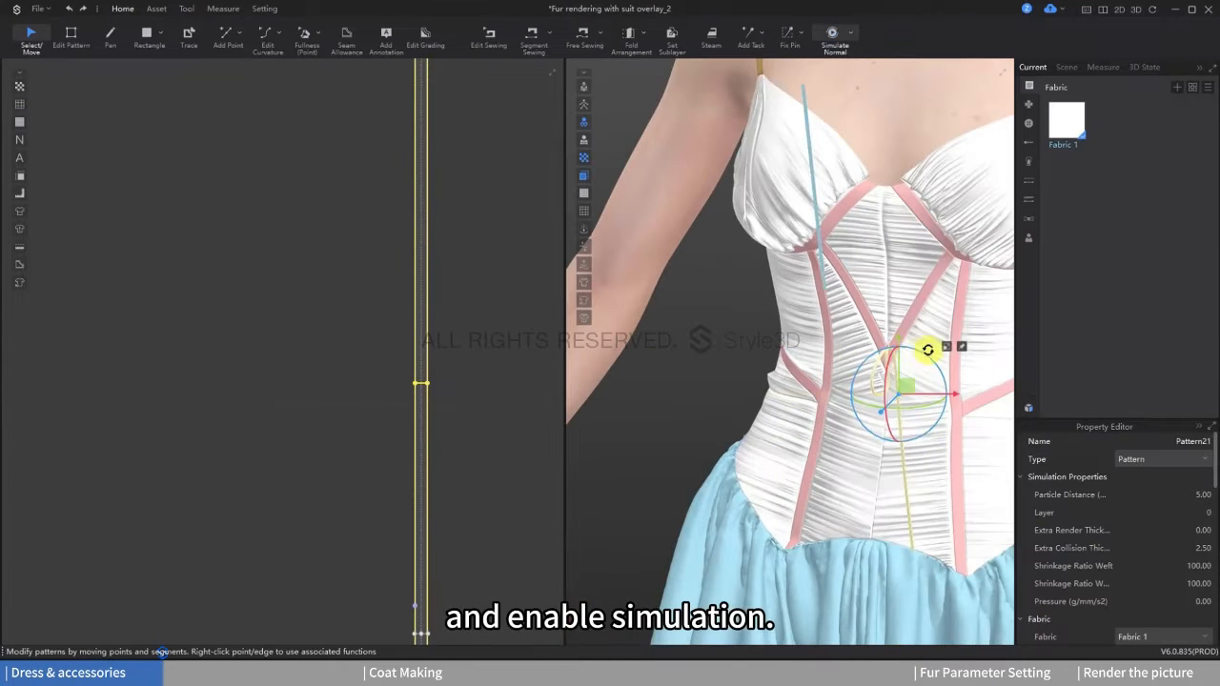
Step: Move and rotate the looped strip to the centre front of the corset
drag(928, 350, 898, 265)
right_drag(898, 319, 913, 321)
drag(898, 310, 939, 280)
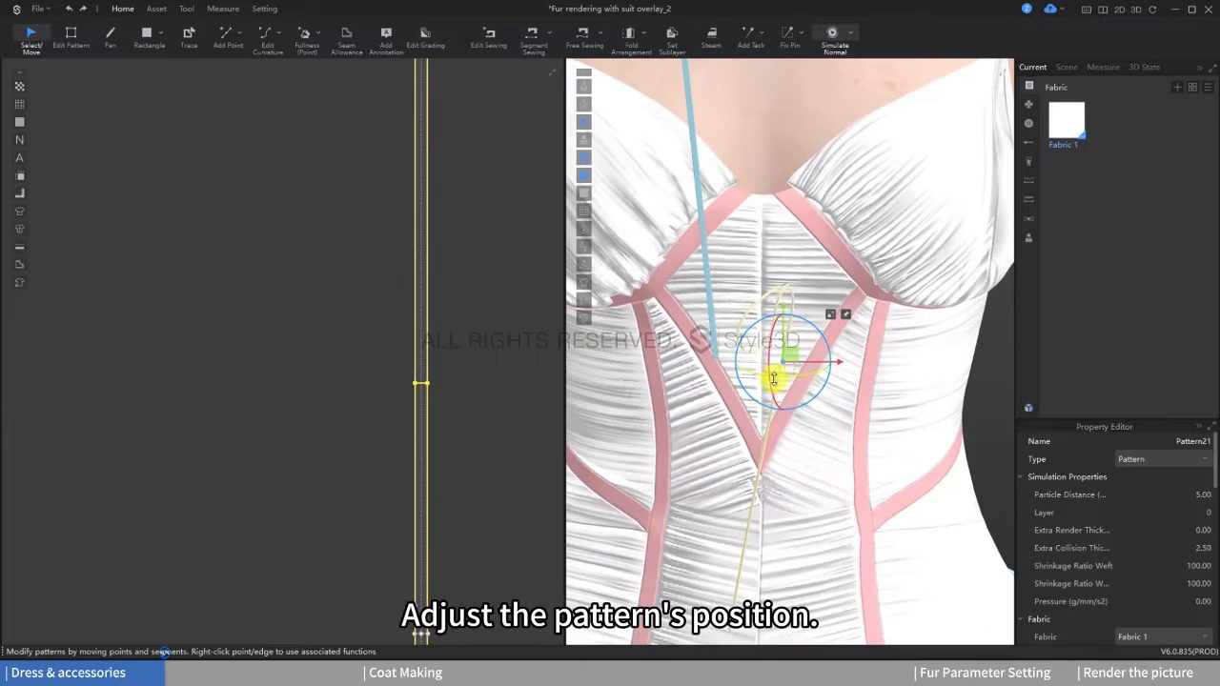
click(784, 286)
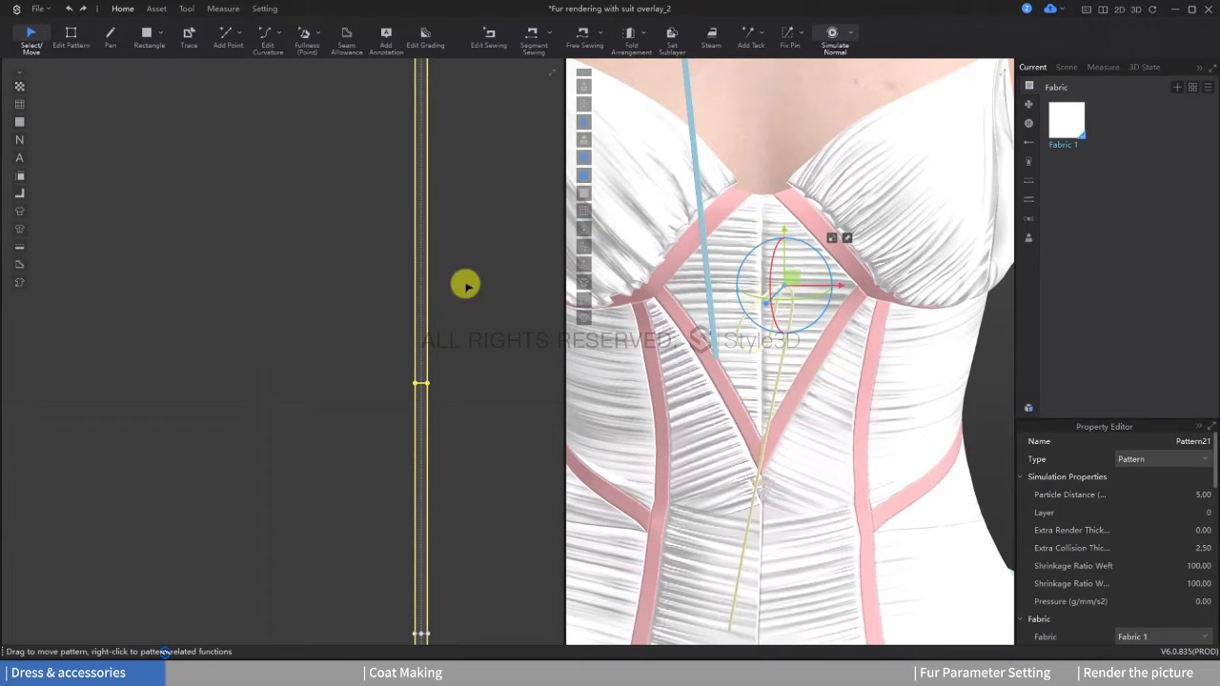
Step: Mirror-paste the looped strip and place the copy next to the original
right_click(421, 260)
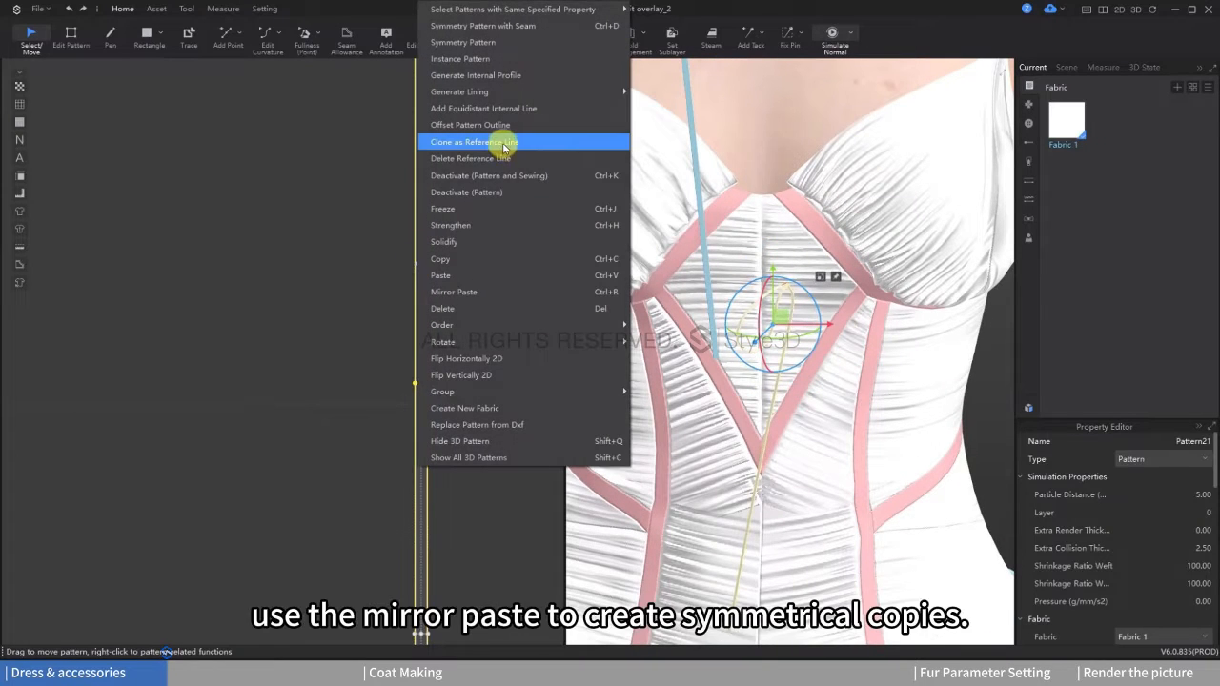
click(472, 293)
click(491, 318)
scroll(762, 340, down, 5)
drag(699, 301, 876, 303)
scroll(848, 291, up, 3)
scroll(835, 247, up, 3)
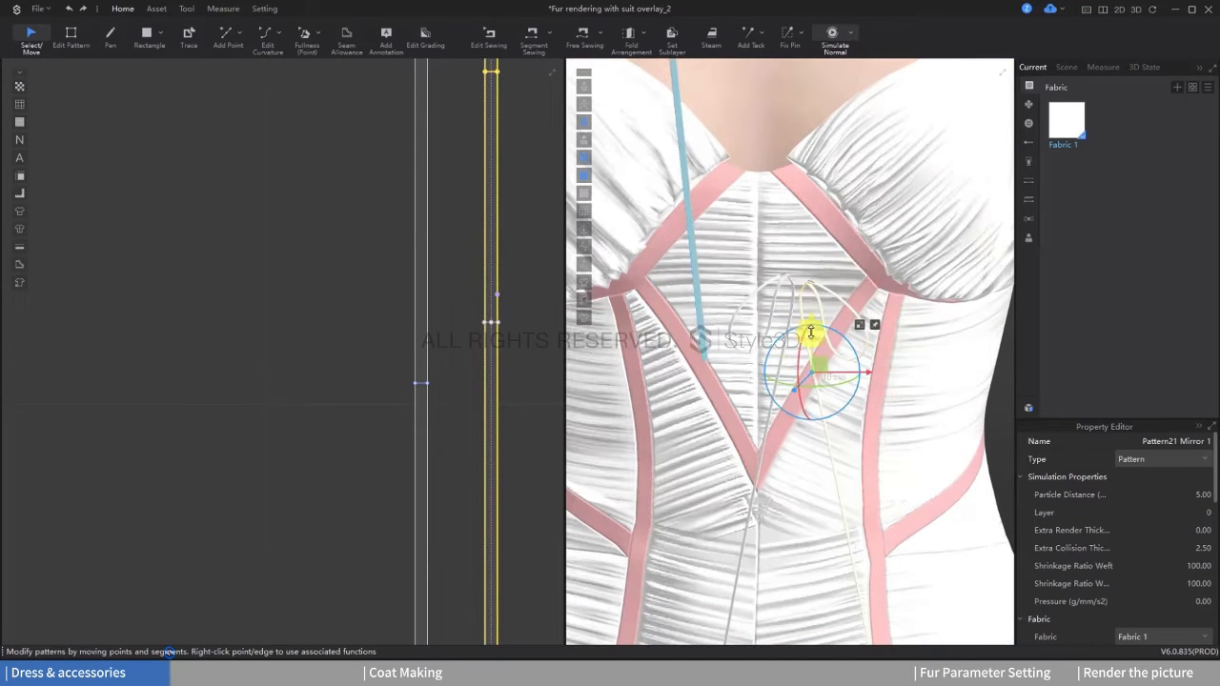
Step: Align the mirrored strip with the original so both loops meet at the bow's knot
scroll(798, 297, up, 4)
right_drag(797, 296, 878, 293)
drag(810, 384, 732, 387)
right_drag(783, 340, 743, 362)
Step: Fix the knot of the two looped strips and segment-sew their internal stitching lines together
key(w)
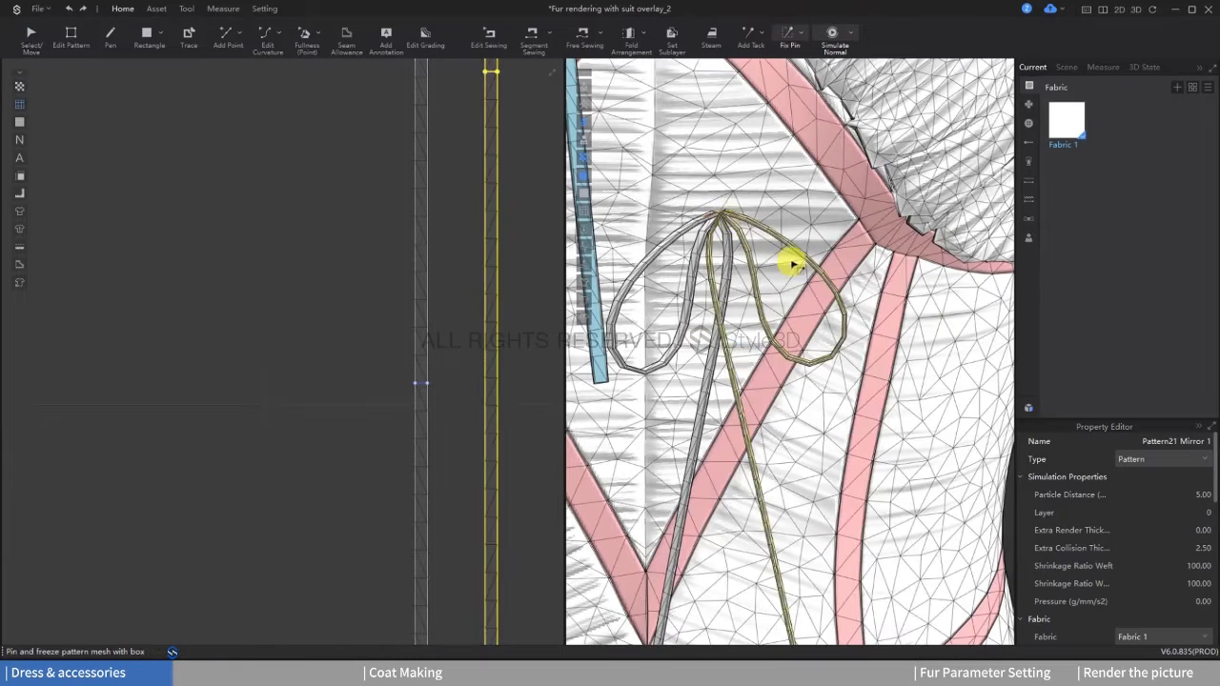
right_click(730, 216)
middle_drag(500, 281, 436, 273)
click(528, 46)
scroll(398, 340, down, 3)
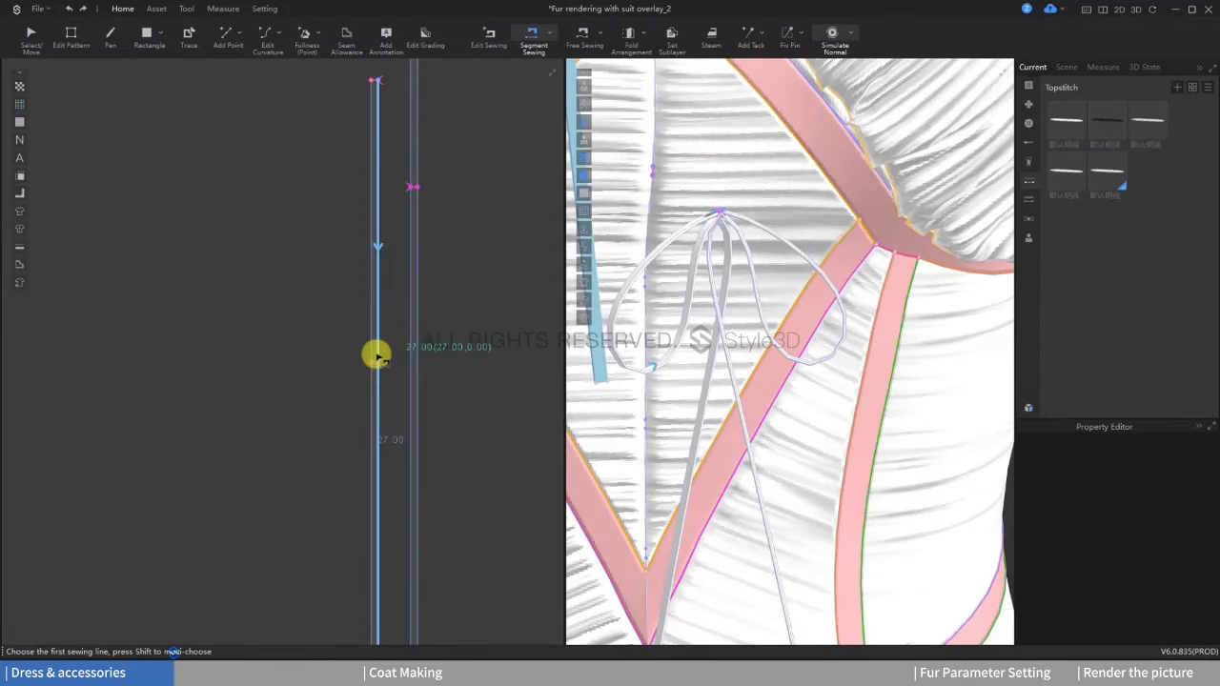
click(374, 362)
click(415, 188)
key(space)
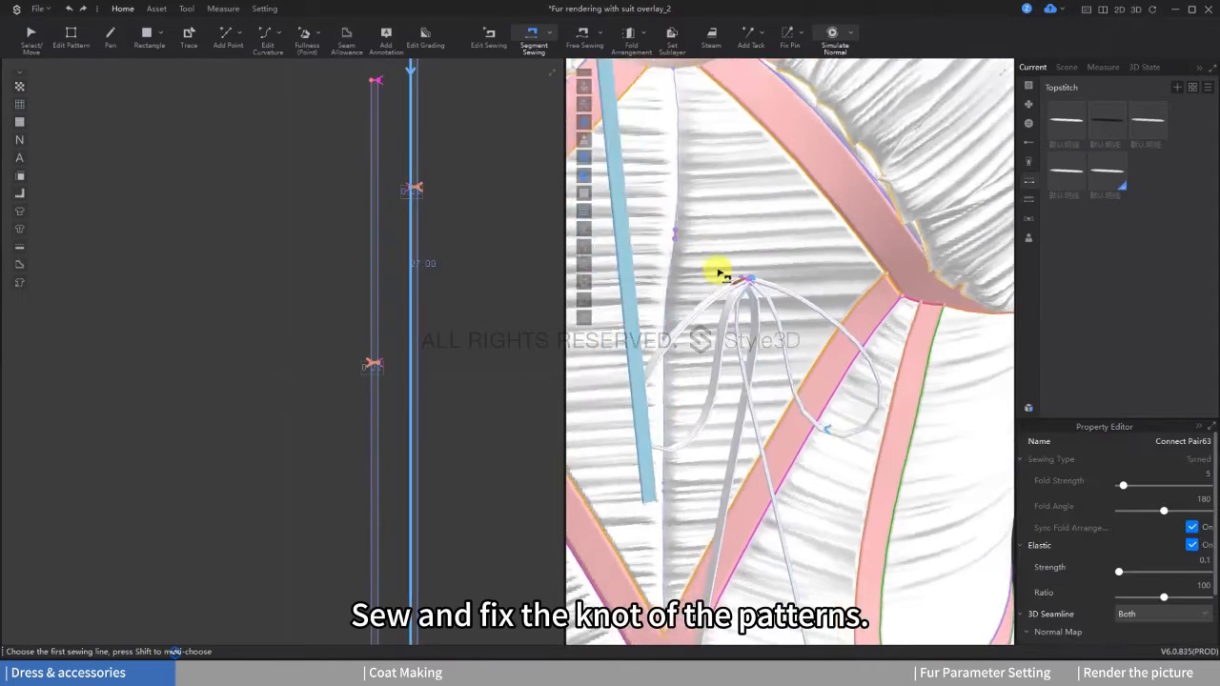
key(space)
Step: Unfreeze the shorter bow strip
right_drag(810, 253, 842, 286)
scroll(841, 286, down, 3)
click(31, 39)
right_click(721, 162)
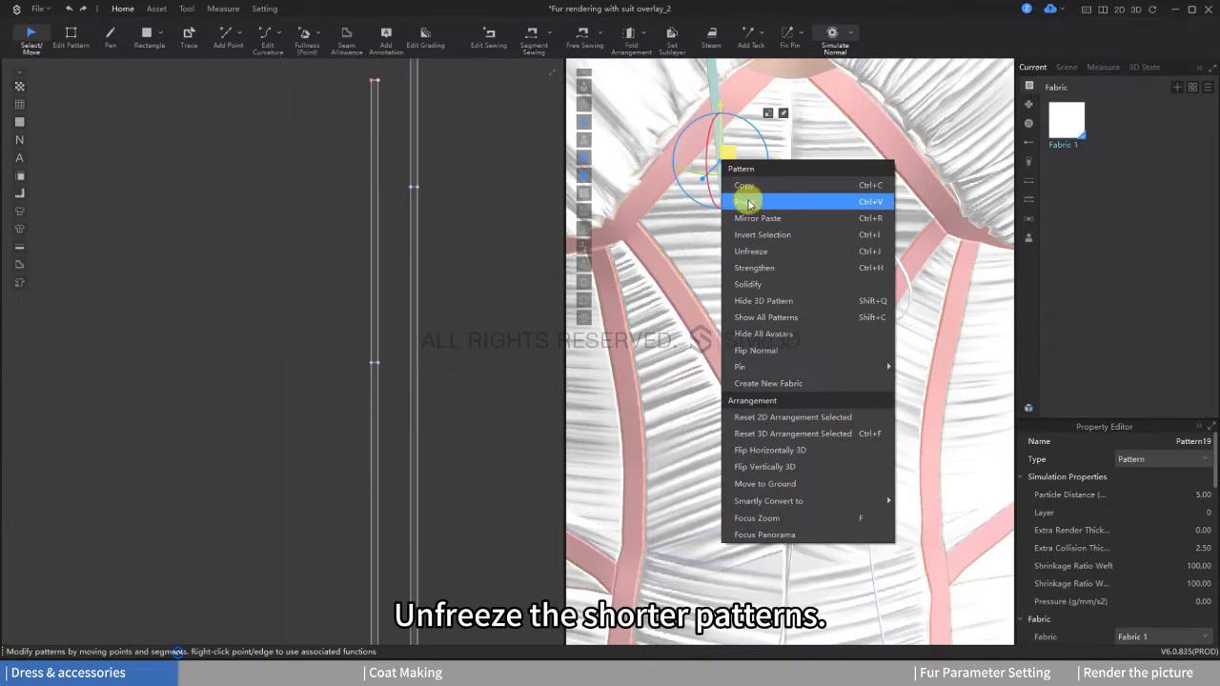
click(753, 251)
Step: Move the short strip down to the bow and rotate it diagonally across the knot
drag(732, 157, 858, 143)
right_drag(868, 238, 700, 272)
drag(686, 216, 815, 215)
drag(816, 184, 834, 238)
drag(782, 194, 821, 288)
right_drag(826, 292, 962, 296)
drag(790, 252, 722, 253)
Step: Select both looped bow strips and freeze them
scroll(356, 202, down, 3)
drag(313, 193, 479, 310)
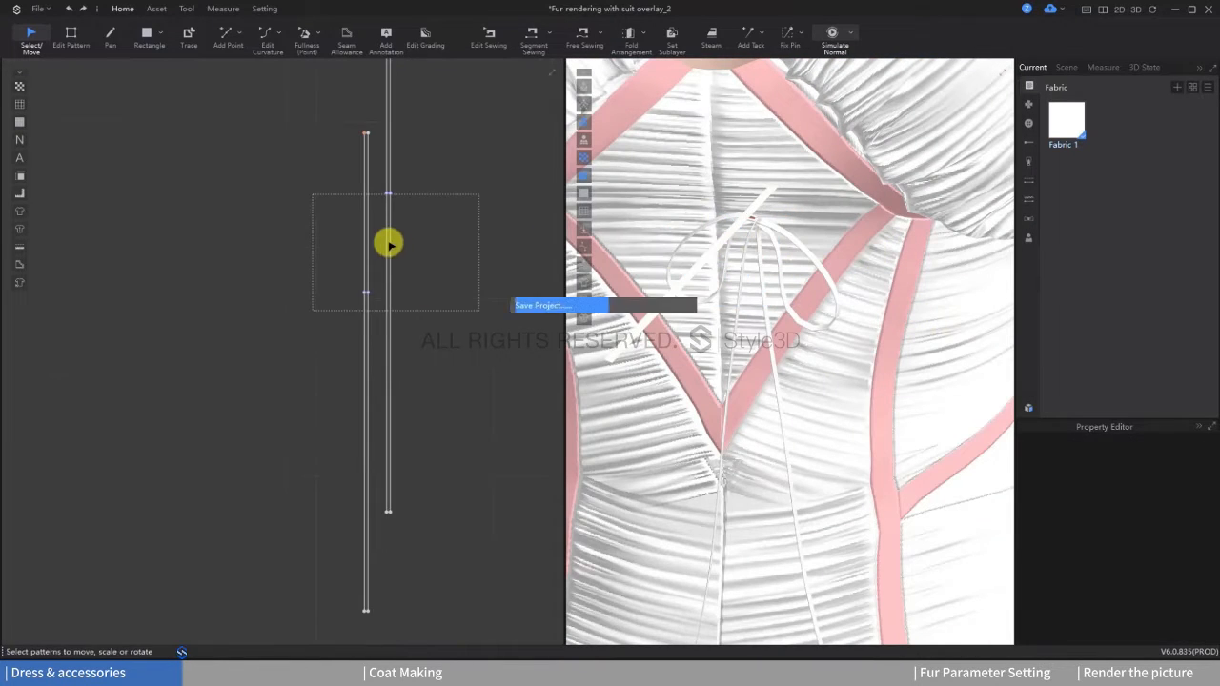
right_click(390, 245)
click(422, 224)
drag(309, 161, 447, 266)
right_click(390, 212)
drag(331, 156, 402, 249)
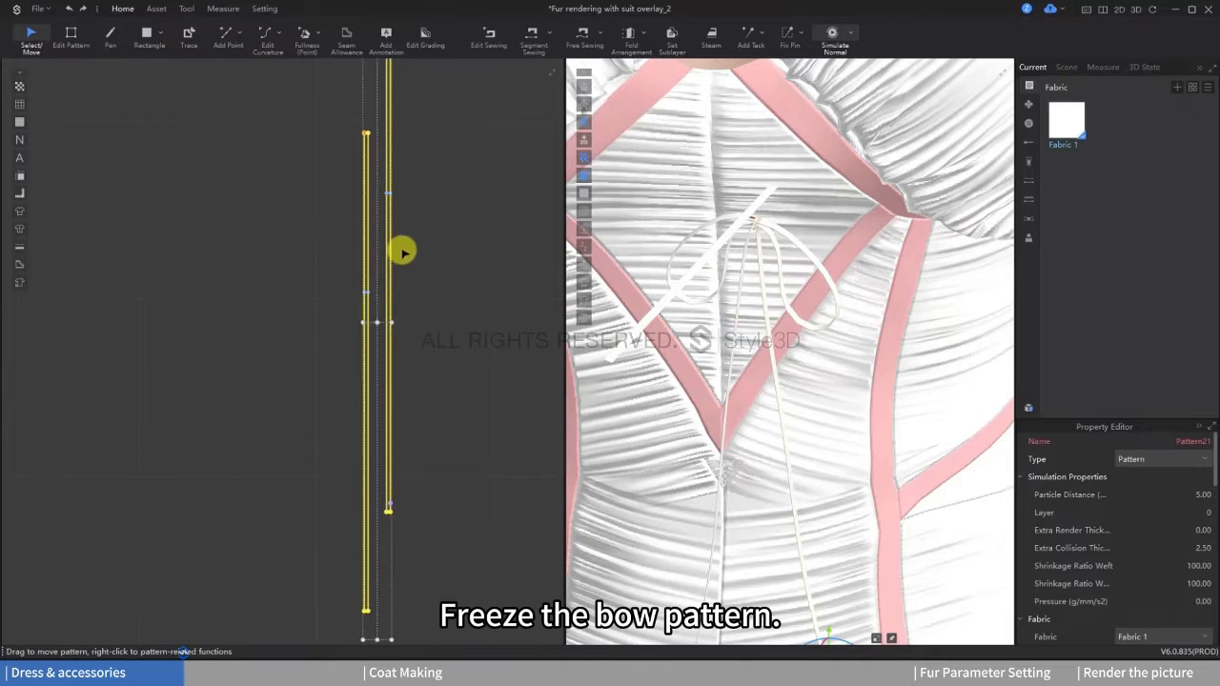
right_click(388, 246)
click(414, 207)
right_click(368, 218)
click(417, 398)
right_click(450, 356)
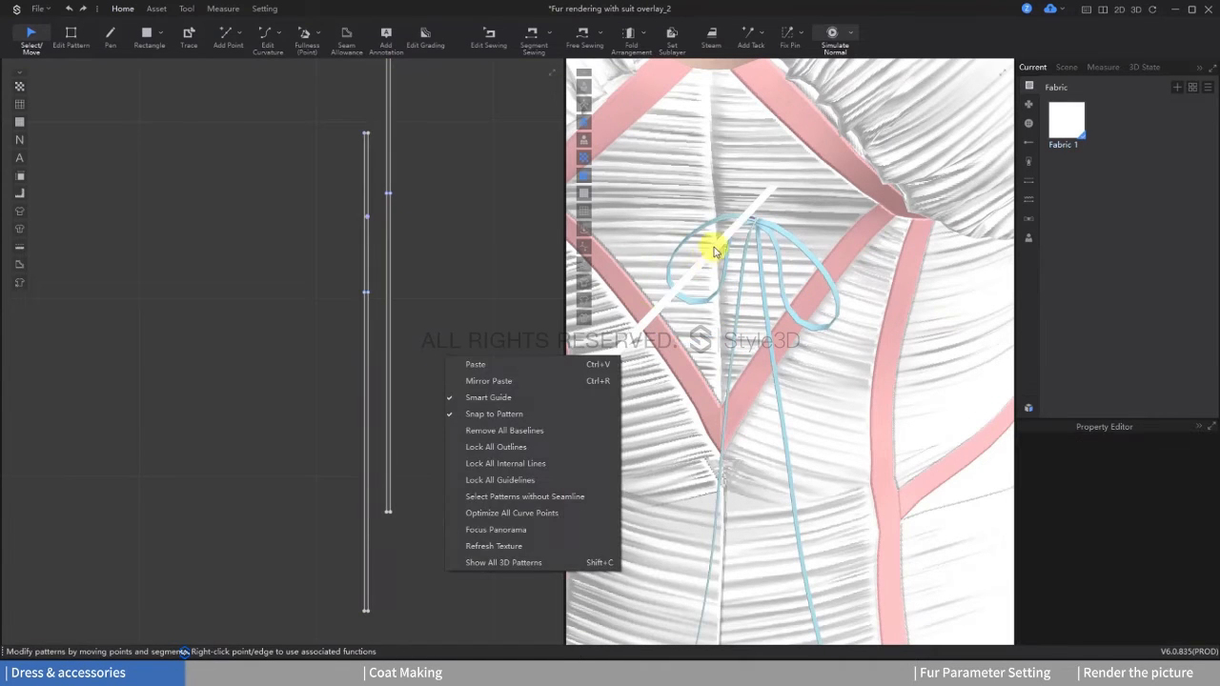
Step: Segment-sew the two short ends of the short strip together to form the knot ring
click(718, 242)
scroll(449, 180, down, 2)
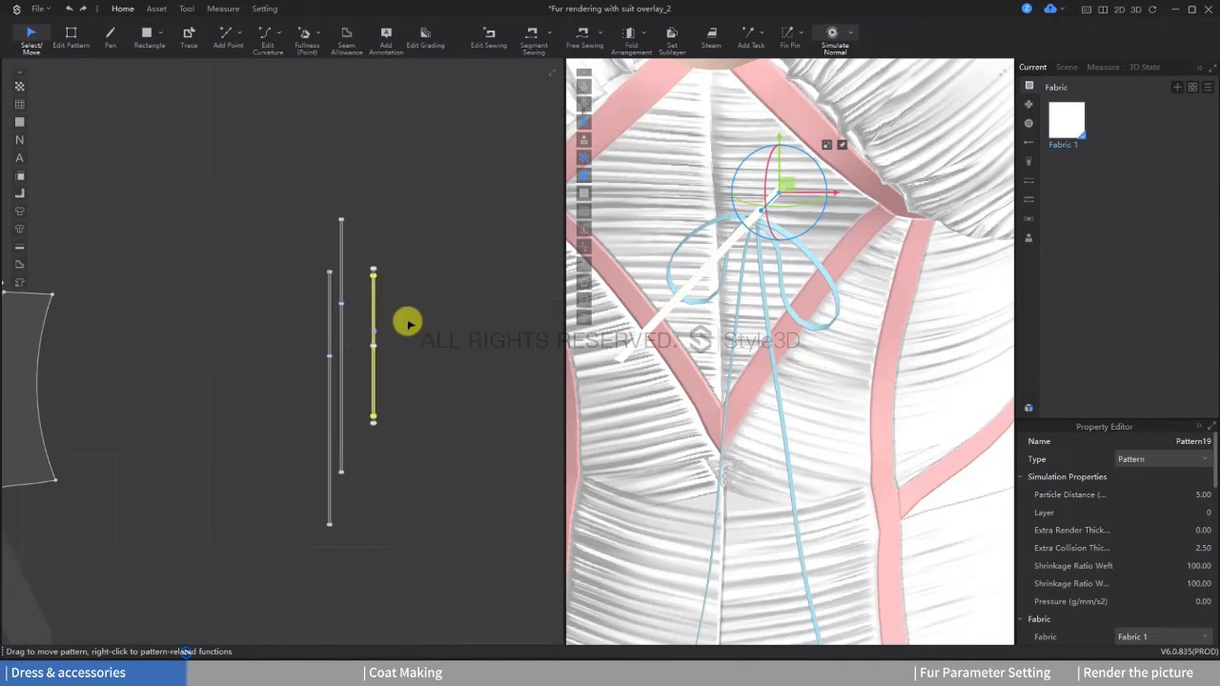
click(408, 324)
scroll(408, 323, up, 2)
click(534, 39)
scroll(410, 239, up, 2)
scroll(365, 262, up, 2)
click(301, 257)
scroll(331, 360, down, 2)
middle_drag(329, 359, 380, 200)
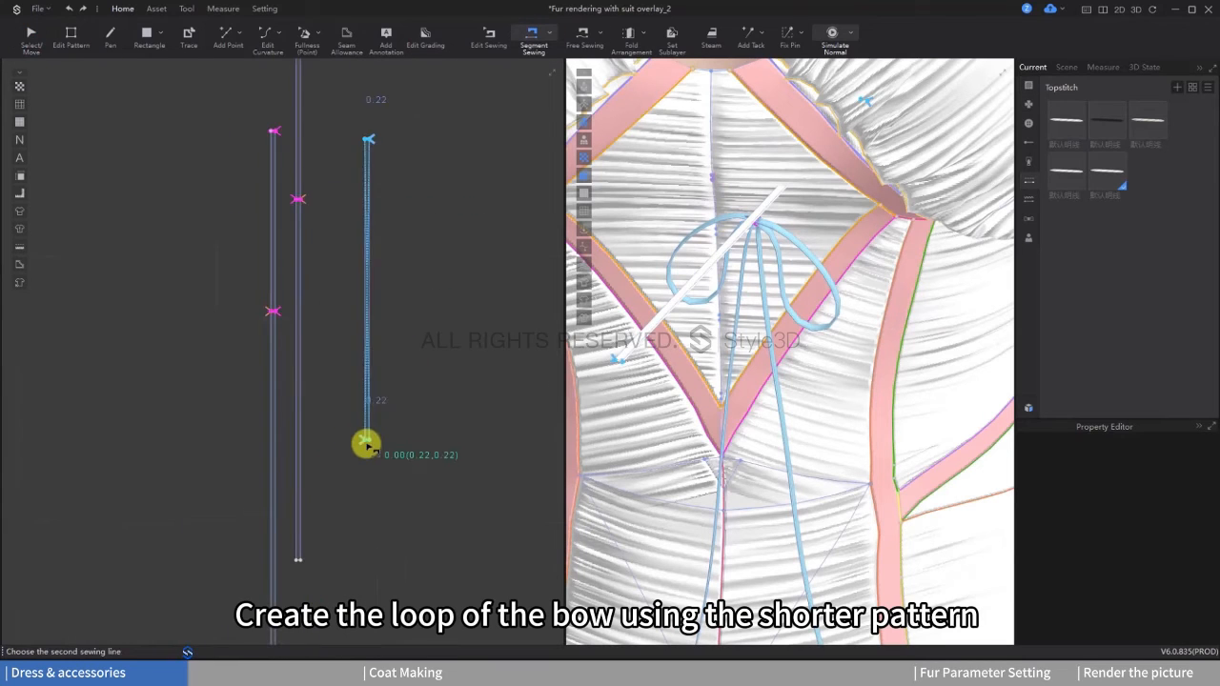
click(367, 444)
key(space)
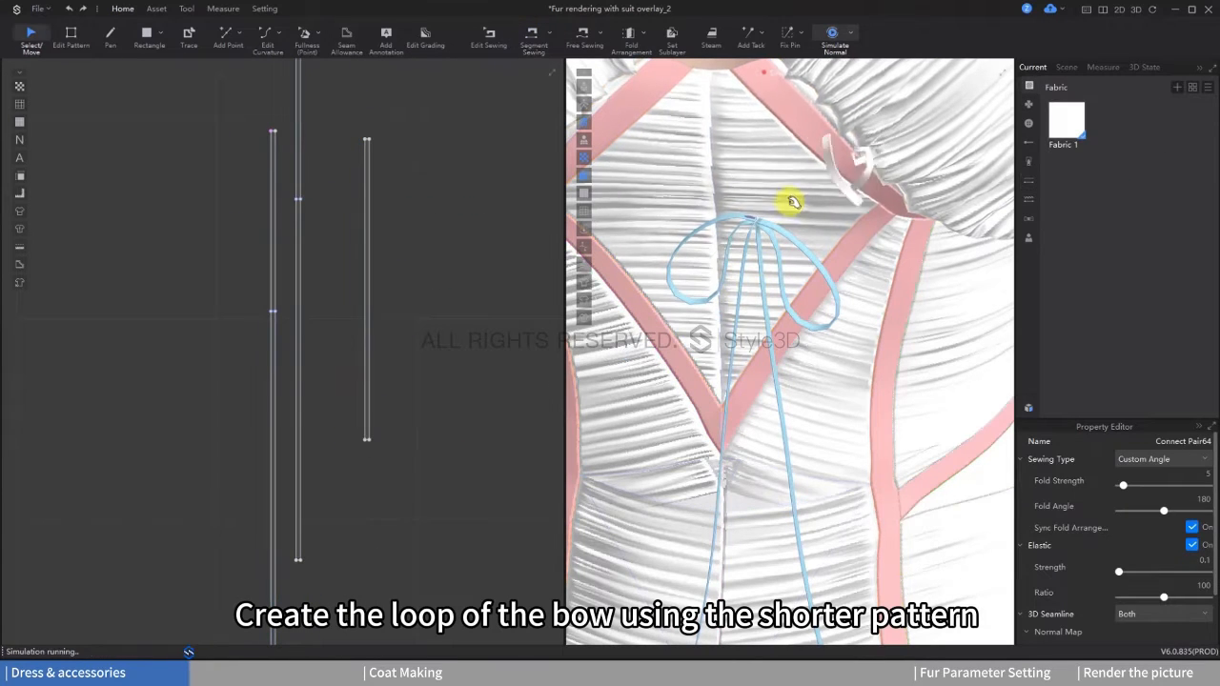
key(space)
key(ctrl+z)
Step: Move and rotate the short strip toward a level position beside the bow's knot
key(q)
click(762, 210)
right_drag(752, 227, 796, 241)
drag(776, 207, 741, 222)
right_drag(740, 224, 750, 259)
drag(209, 207, 290, 312)
drag(212, 95, 330, 263)
right_drag(759, 268, 698, 294)
click(779, 276)
shift+click(754, 332)
click(674, 381)
right_drag(675, 381, 766, 337)
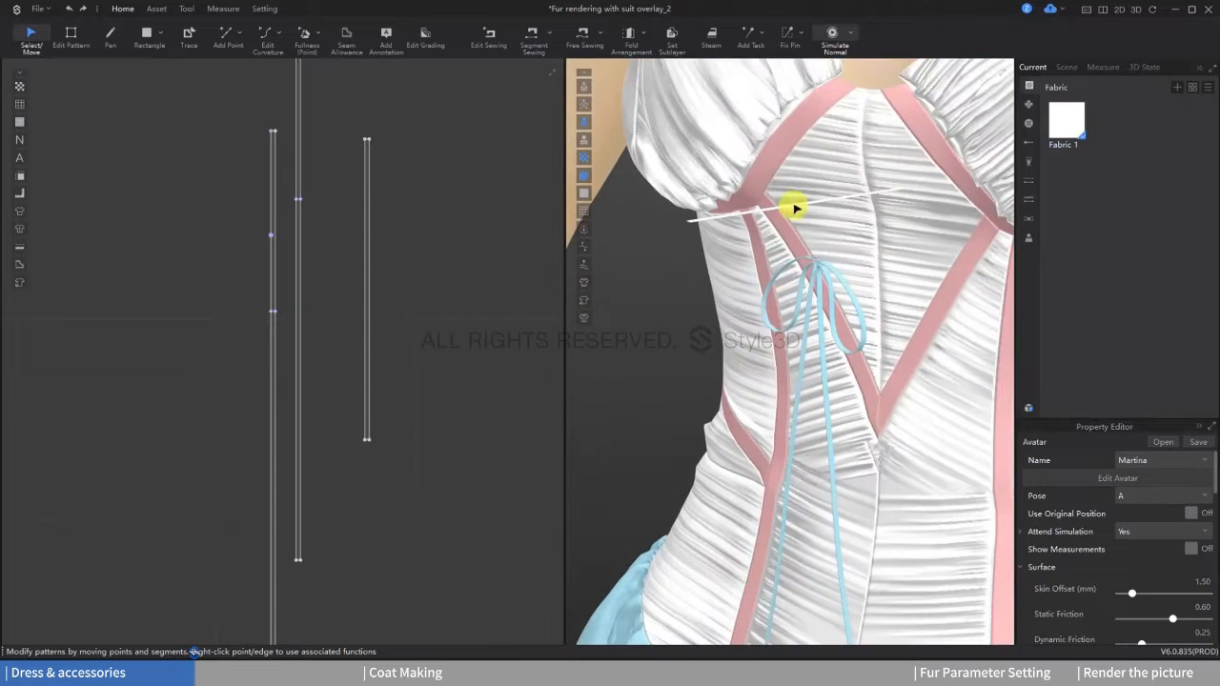
Step: Adjust the short strip to run level from the corset out past the bow at knot height
click(795, 206)
drag(792, 184, 787, 235)
right_drag(789, 244, 839, 261)
drag(844, 261, 699, 261)
right_drag(695, 271, 671, 303)
click(669, 305)
Step: Shorten the short strip by moving its upper end edge down in the 2D pattern
click(64, 36)
scroll(367, 141, up, 5)
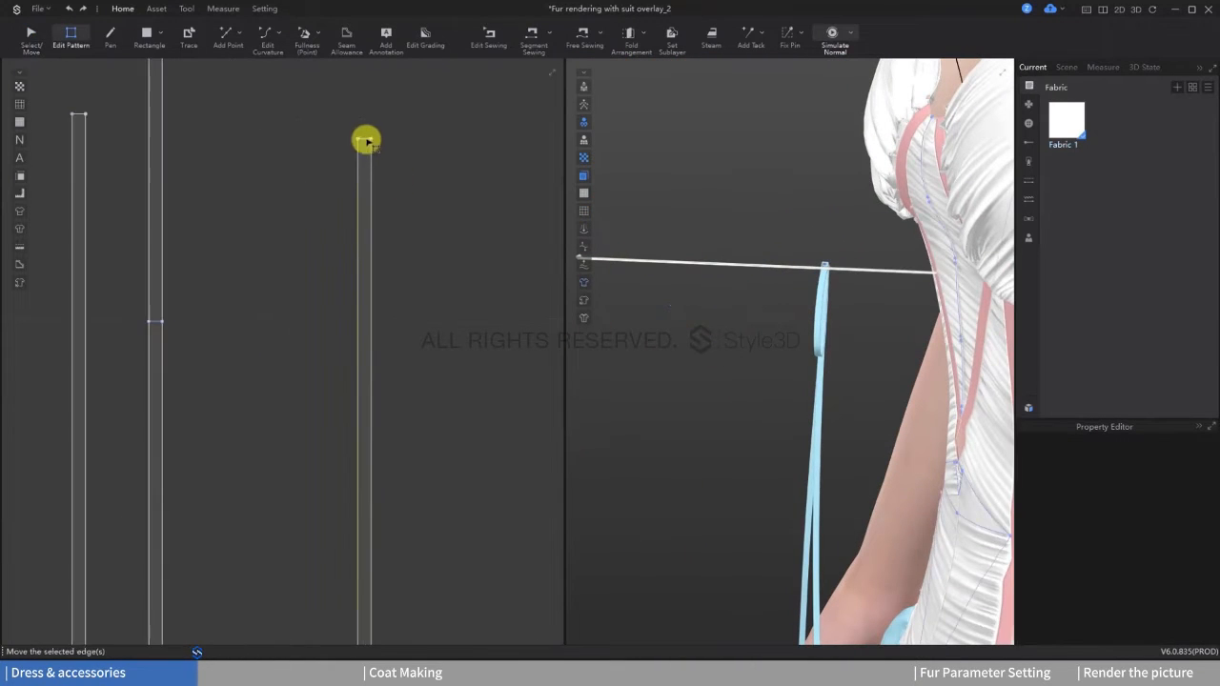
drag(367, 141, 373, 363)
scroll(429, 227, down, 4)
scroll(401, 286, up, 5)
drag(432, 216, 430, 345)
scroll(490, 321, down, 1)
middle_drag(672, 339, 676, 310)
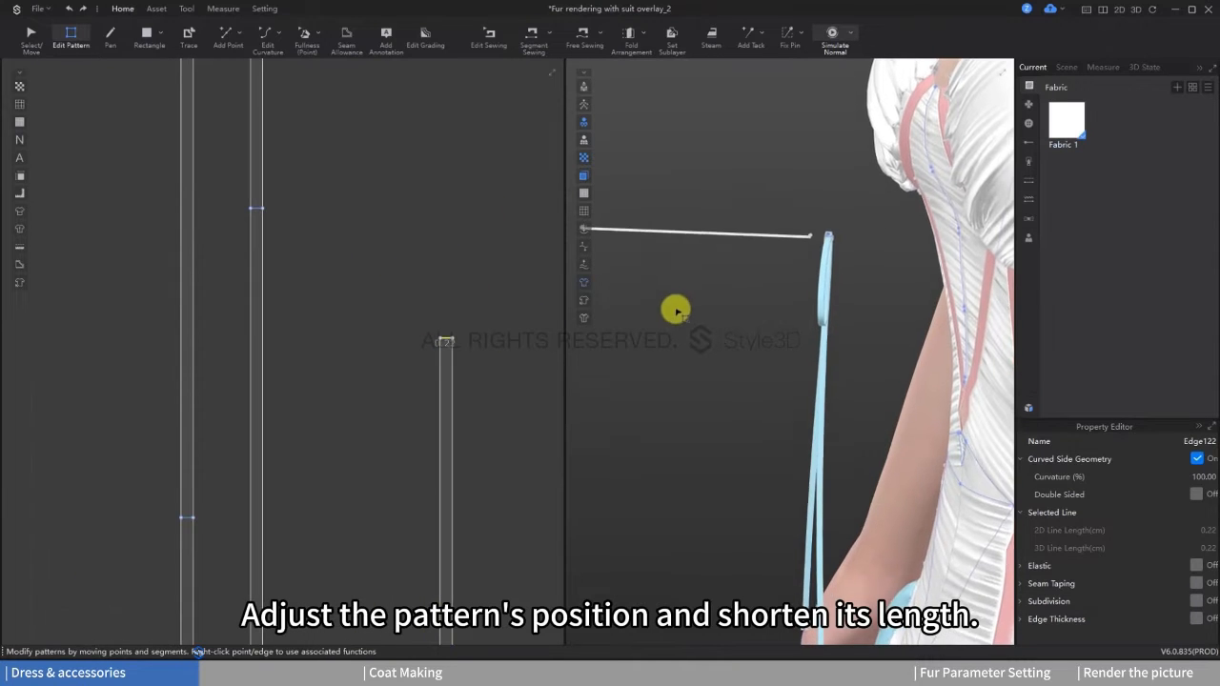
Step: Reposition the shortened strip at the bow's knot and simulate it into a ring
key(q)
click(678, 236)
drag(710, 239, 850, 255)
right_drag(850, 256, 907, 288)
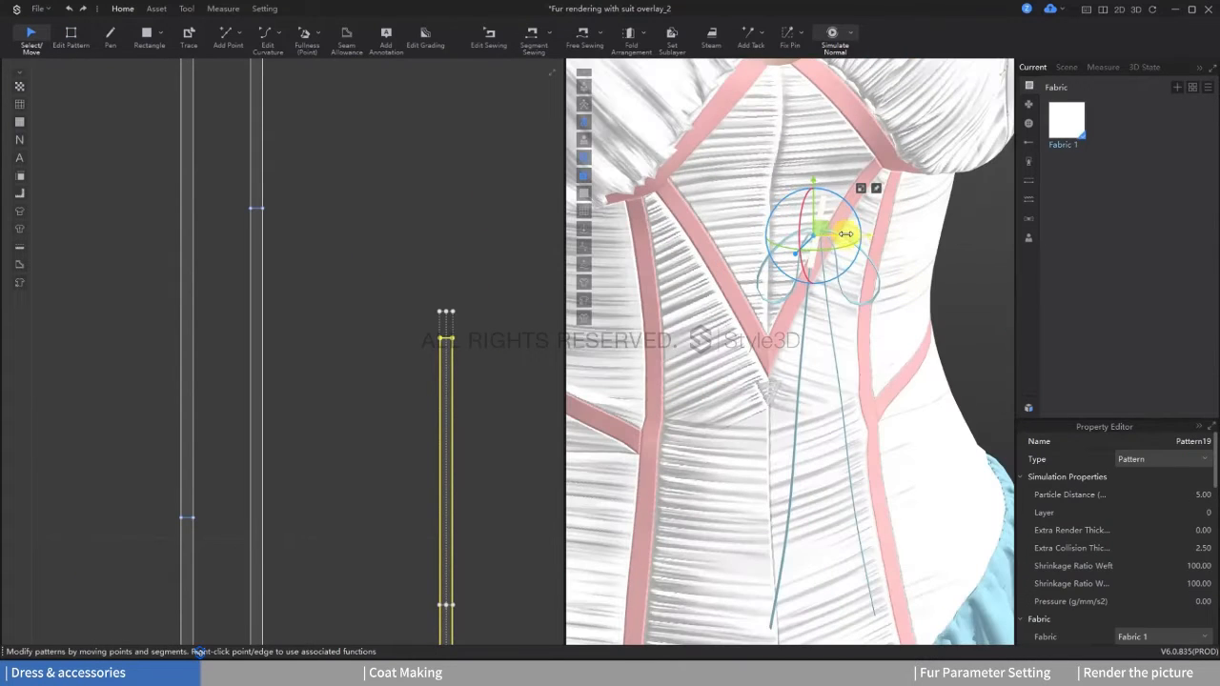
key(space)
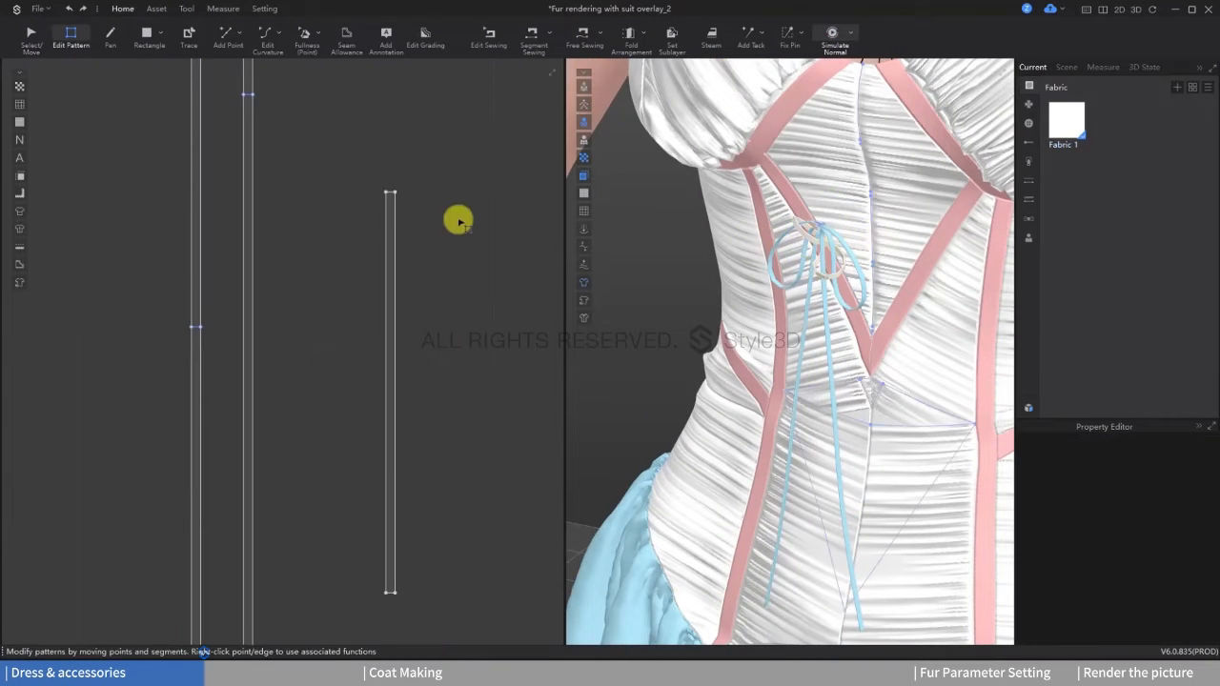
Step: Shorten the short strip further and pull it around the bow's knot during simulation
click(389, 197)
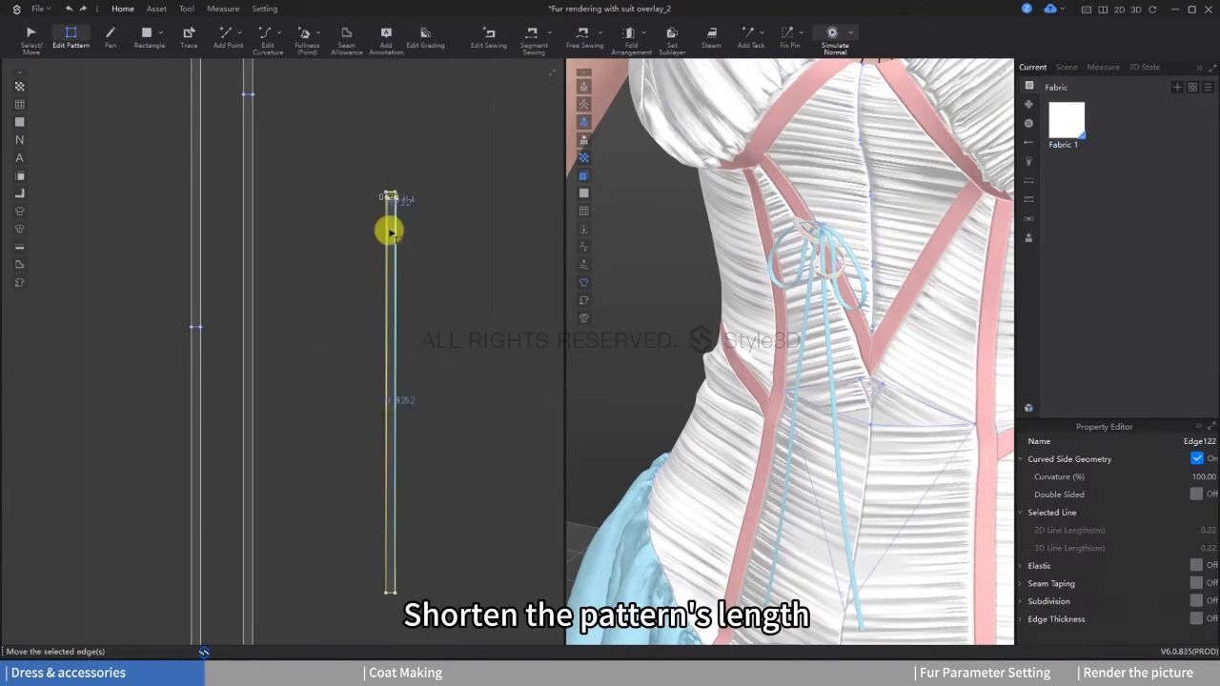
key(space)
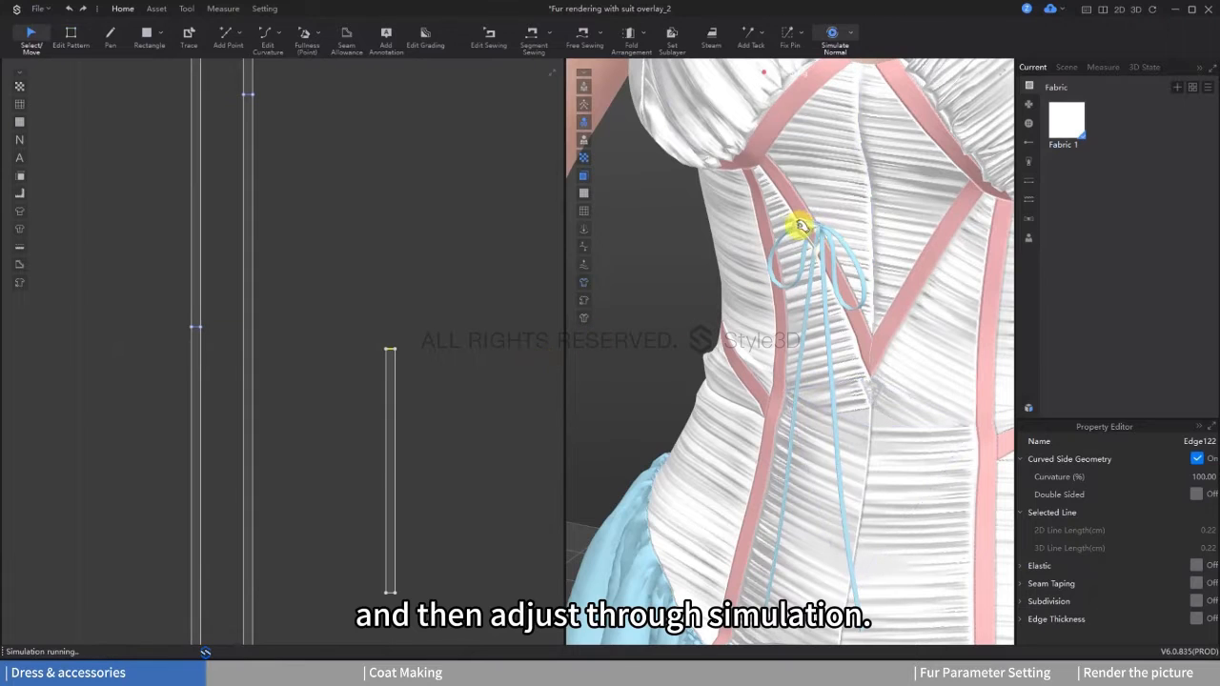
click(831, 224)
drag(780, 236, 831, 218)
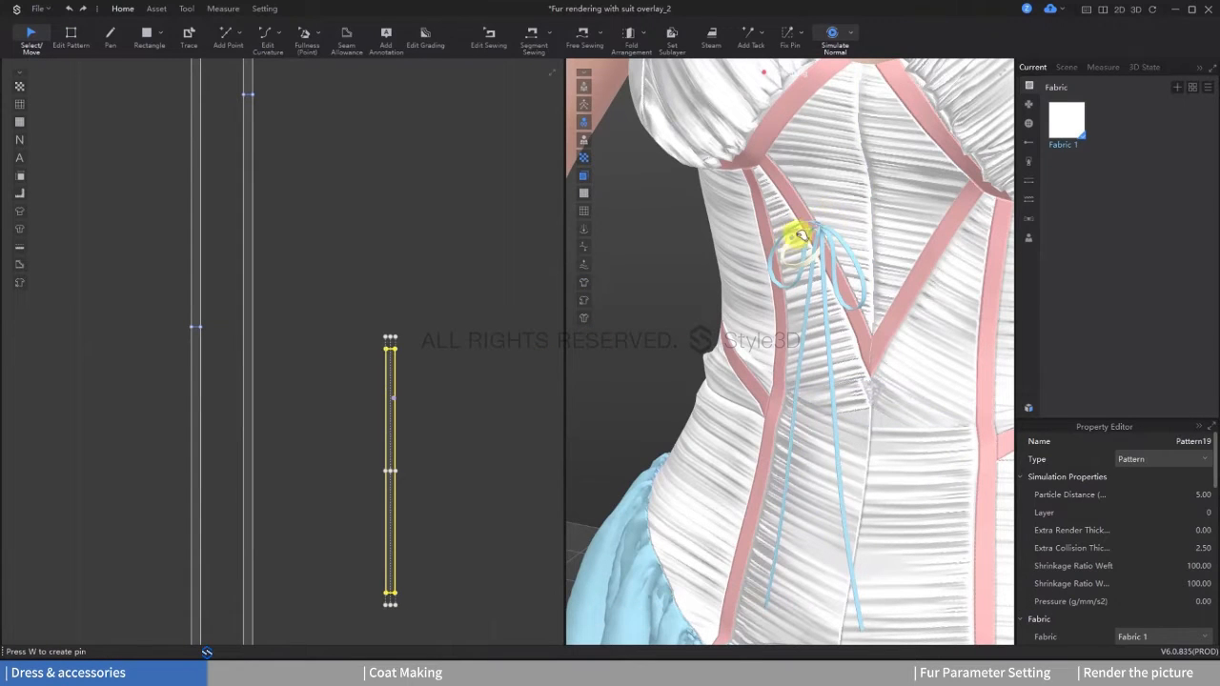
key(2)
right_drag(816, 270, 851, 282)
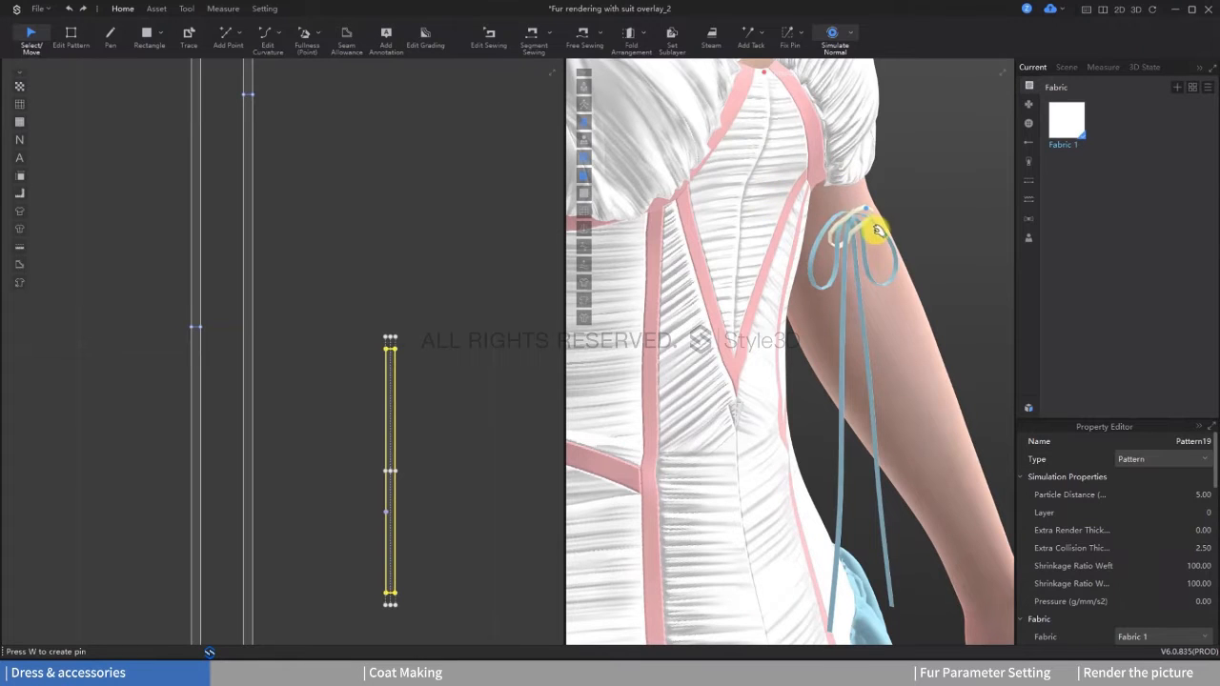
right_drag(877, 231, 891, 176)
Step: Shorten the short knot strip in the 2D pattern by lowering its upper edge, and run the simulation
key(q)
click(467, 324)
click(72, 38)
scroll(294, 243, down, 1)
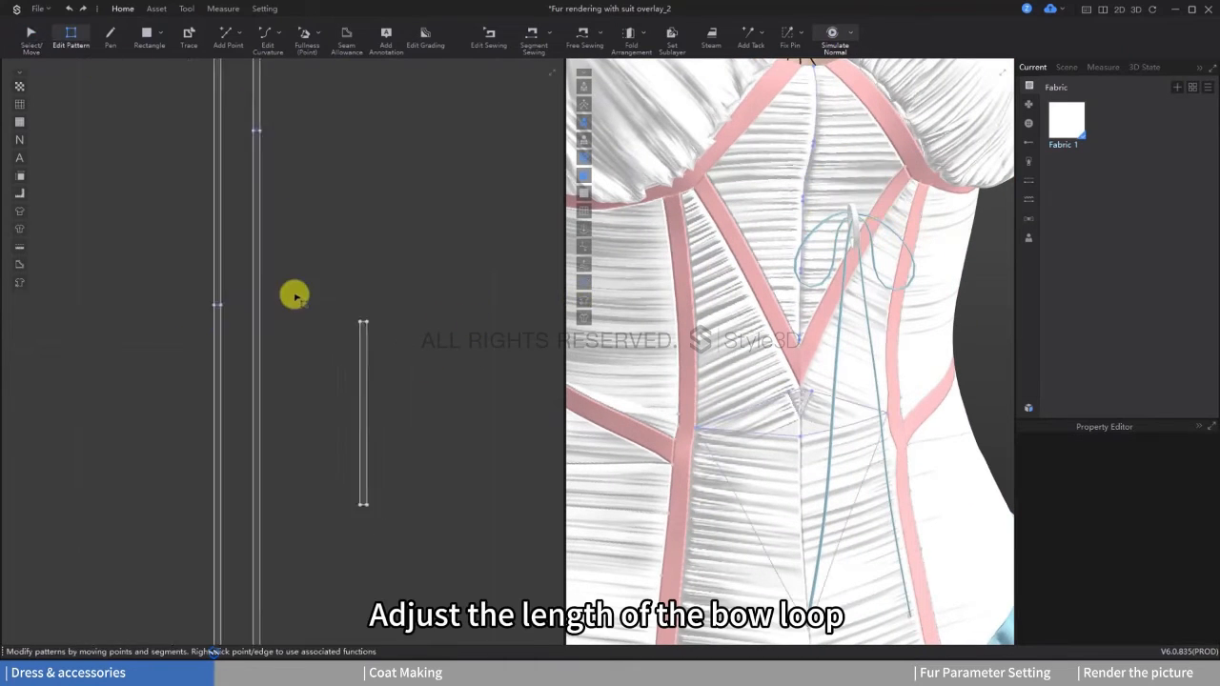
scroll(319, 354, up, 5)
drag(496, 230, 496, 492)
key(space)
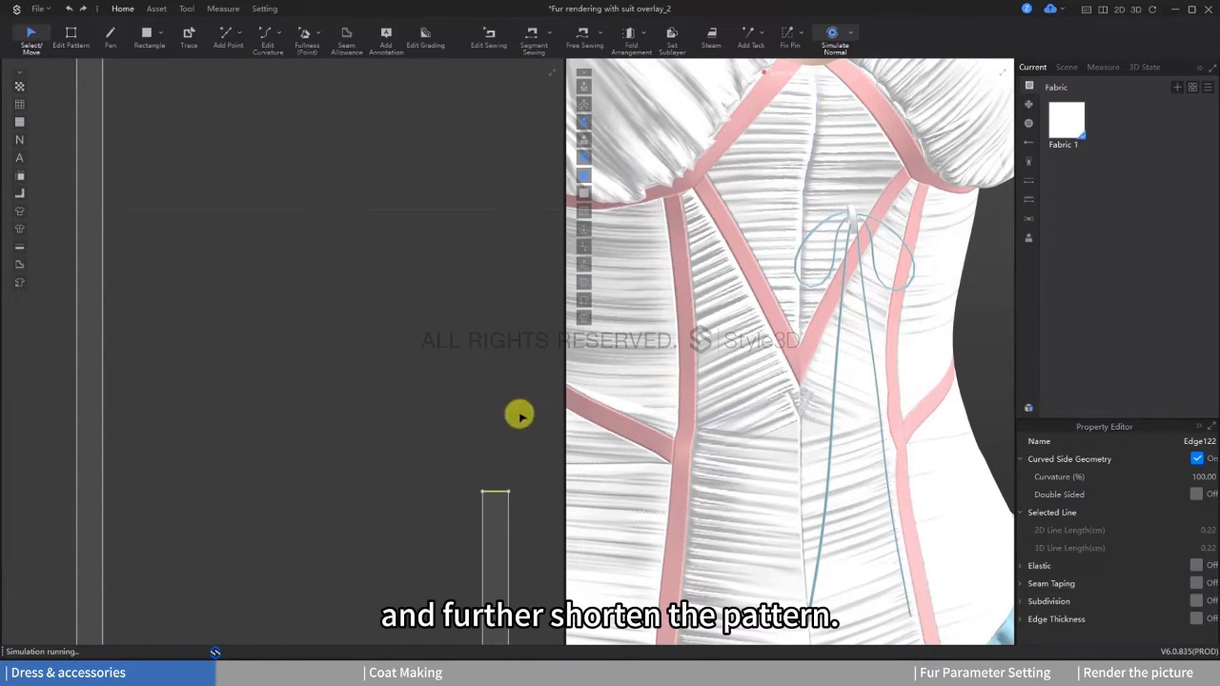
Step: Trim the knot strip once more at its upper edge so it fits closer around the bow's knot
scroll(386, 382, down, 3)
scroll(501, 533, up, 2)
drag(428, 218, 428, 299)
scroll(896, 275, up, 3)
click(71, 38)
click(823, 238)
click(360, 267)
scroll(743, 362, down, 3)
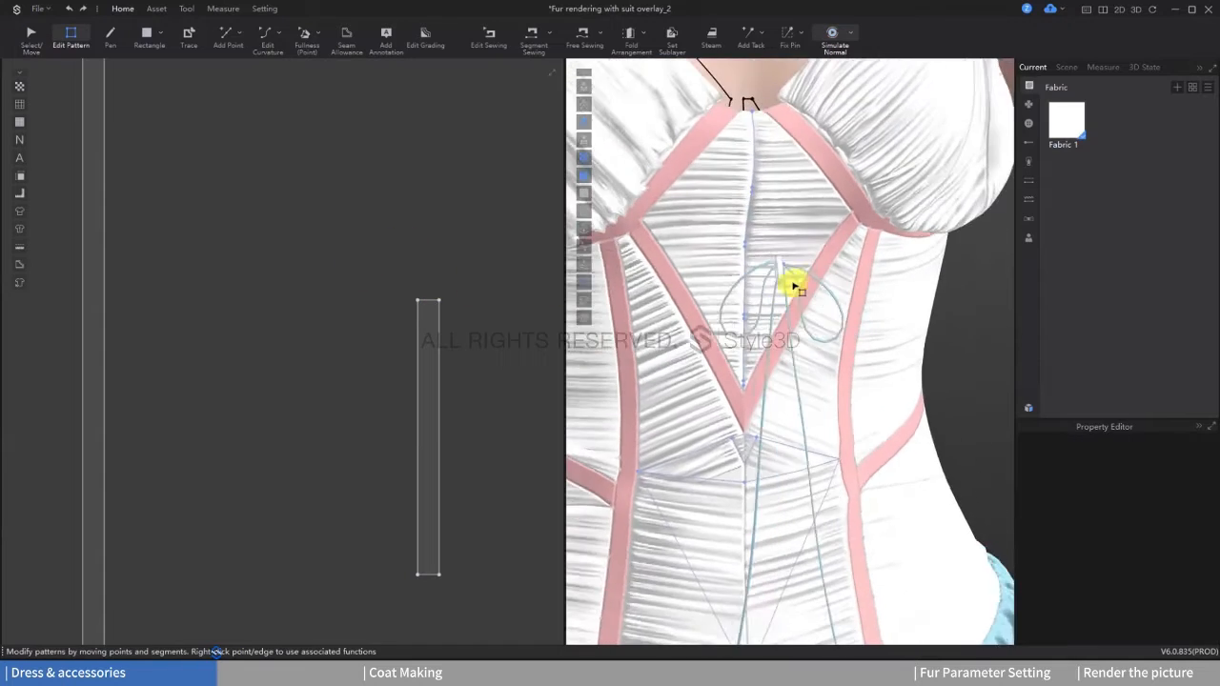
Step: Select the bow's long strips in the 2D pattern and unfreeze them
scroll(781, 285, up, 2)
scroll(738, 283, down, 3)
click(31, 38)
scroll(776, 311, down, 1)
scroll(775, 311, up, 2)
middle_drag(775, 311, 787, 244)
scroll(292, 276, down, 3)
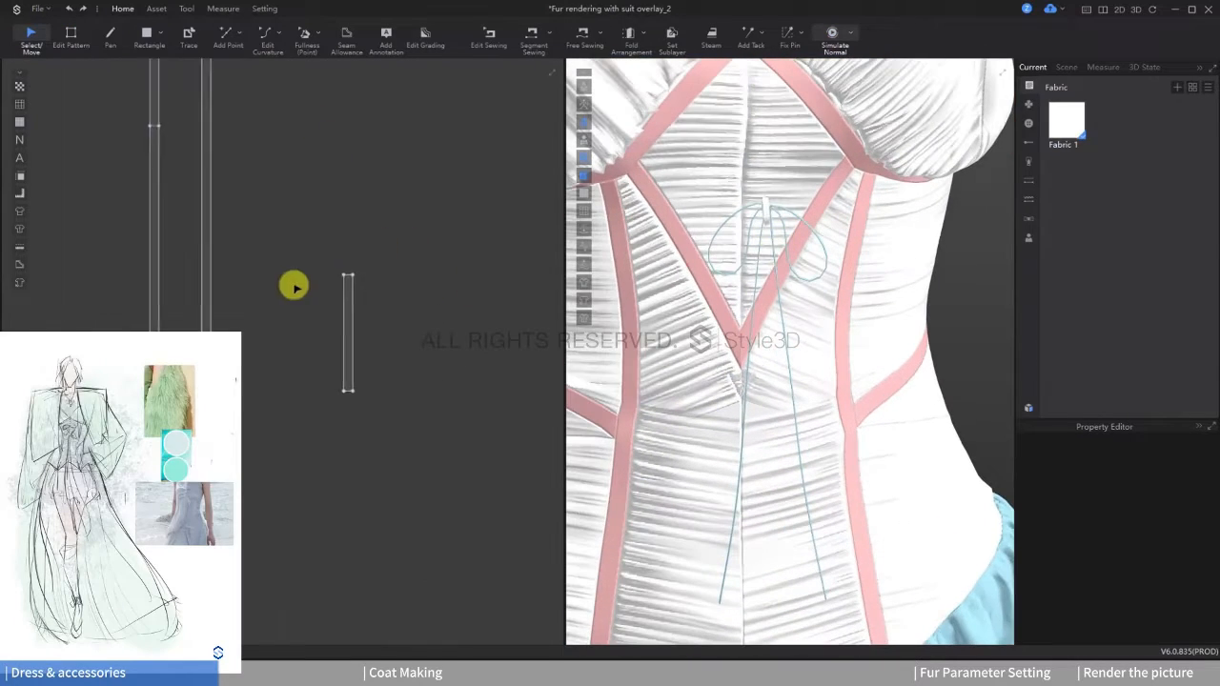
scroll(293, 284, down, 5)
drag(277, 121, 344, 478)
right_click(321, 221)
click(363, 222)
right_click(322, 223)
click(366, 244)
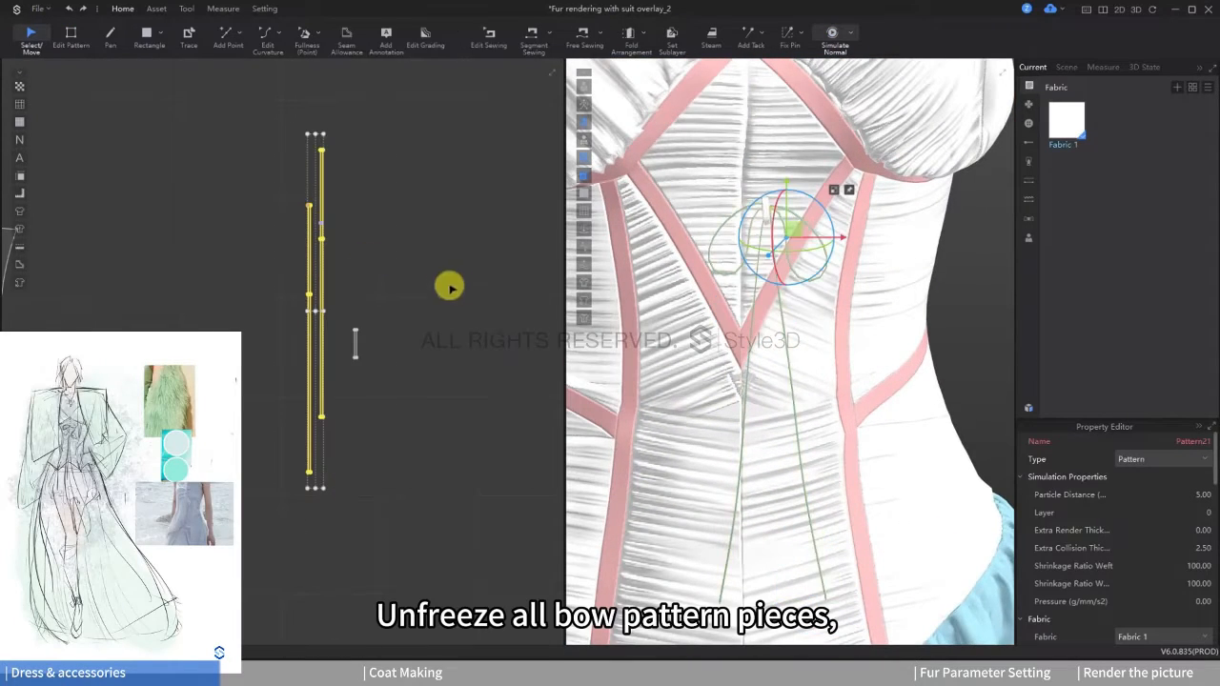
Step: Move the whole bow in 3D so it lies close against the centre front of the corset
scroll(450, 287, down, 2)
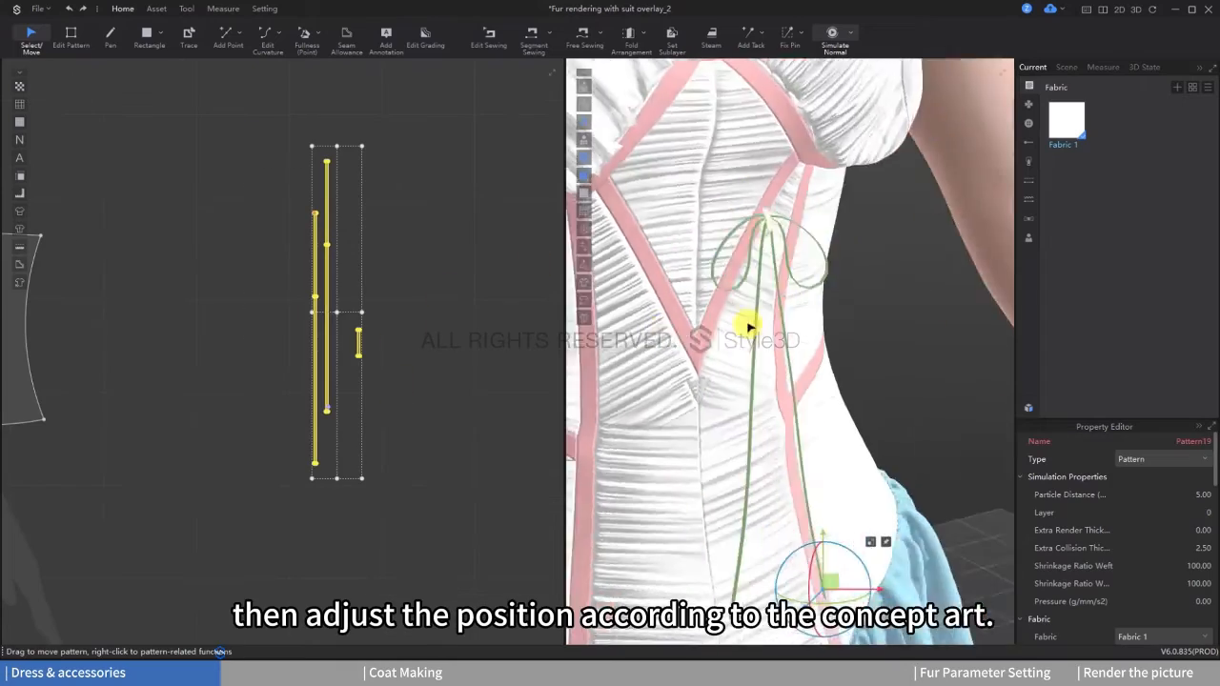
right_drag(743, 324, 747, 573)
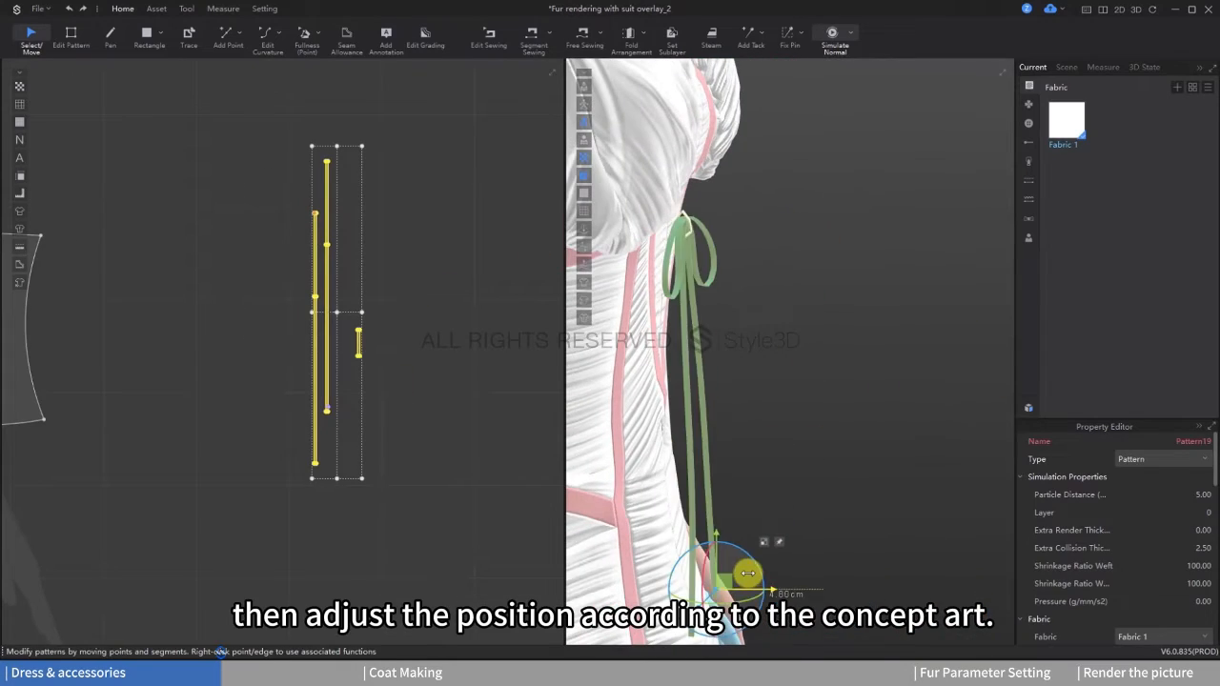
drag(748, 573, 750, 573)
right_drag(817, 457, 703, 438)
drag(756, 550, 743, 458)
right_drag(741, 405, 827, 377)
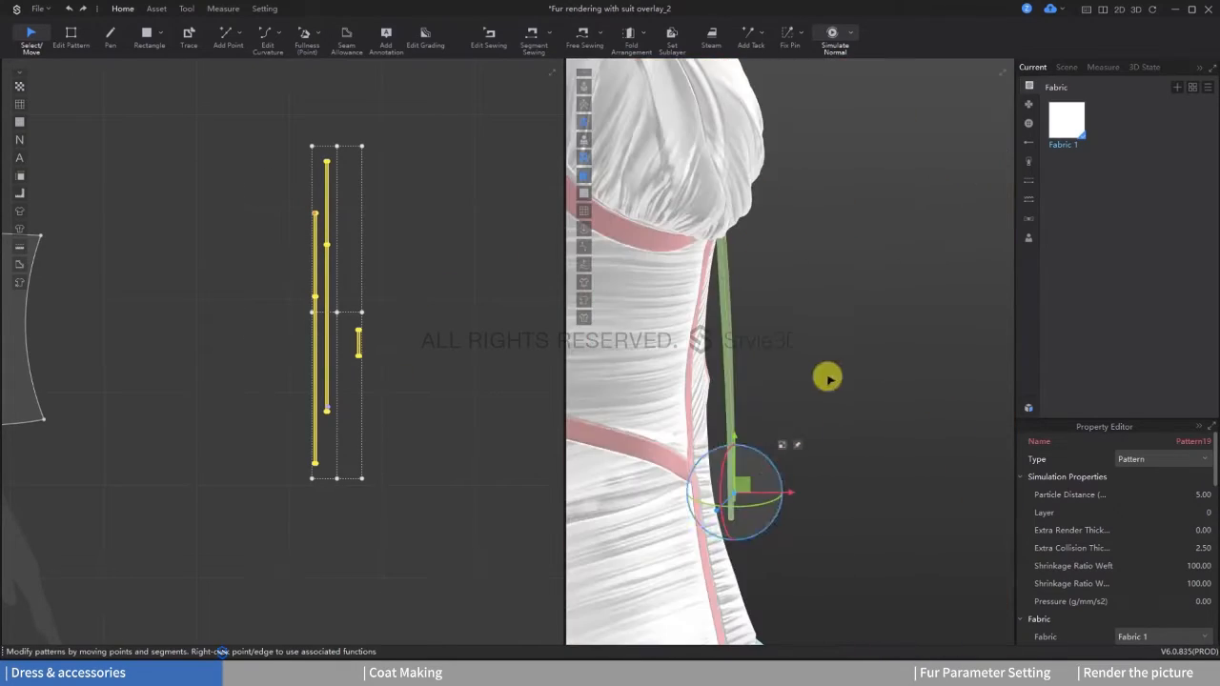
right_drag(770, 337, 847, 305)
scroll(463, 367, down, 4)
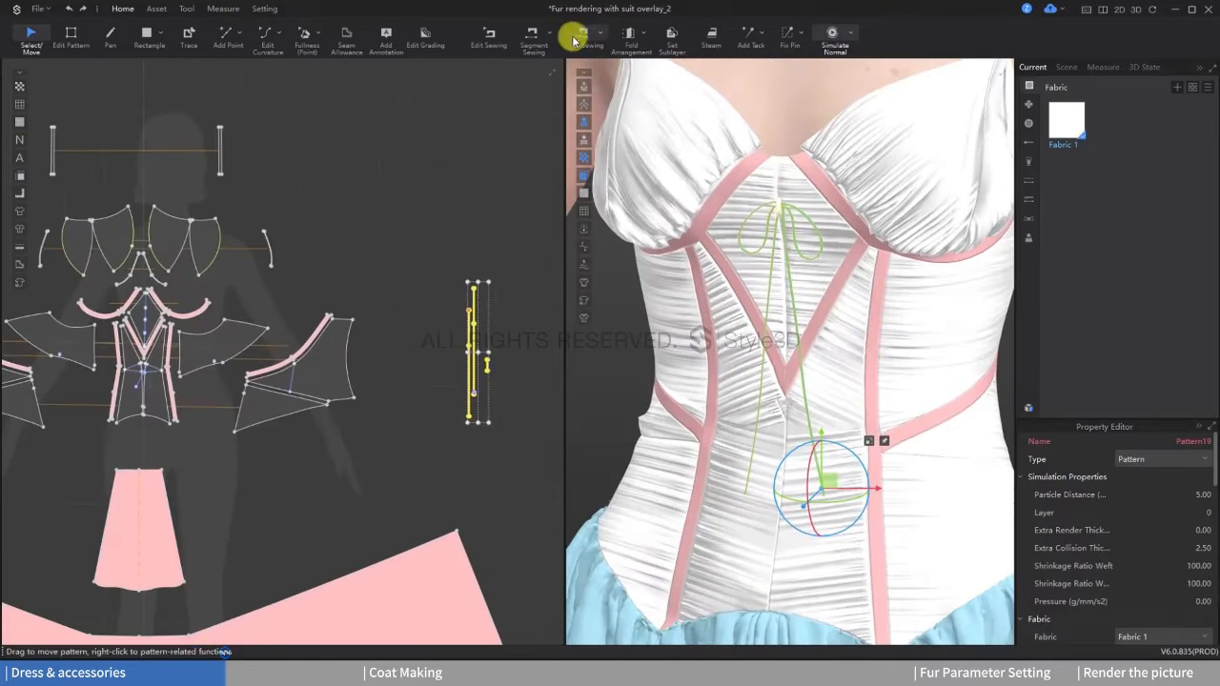
Step: Sew the bow's knot to the uppermost anchor points on the diamond panel's centre line with Free Sewing
click(581, 38)
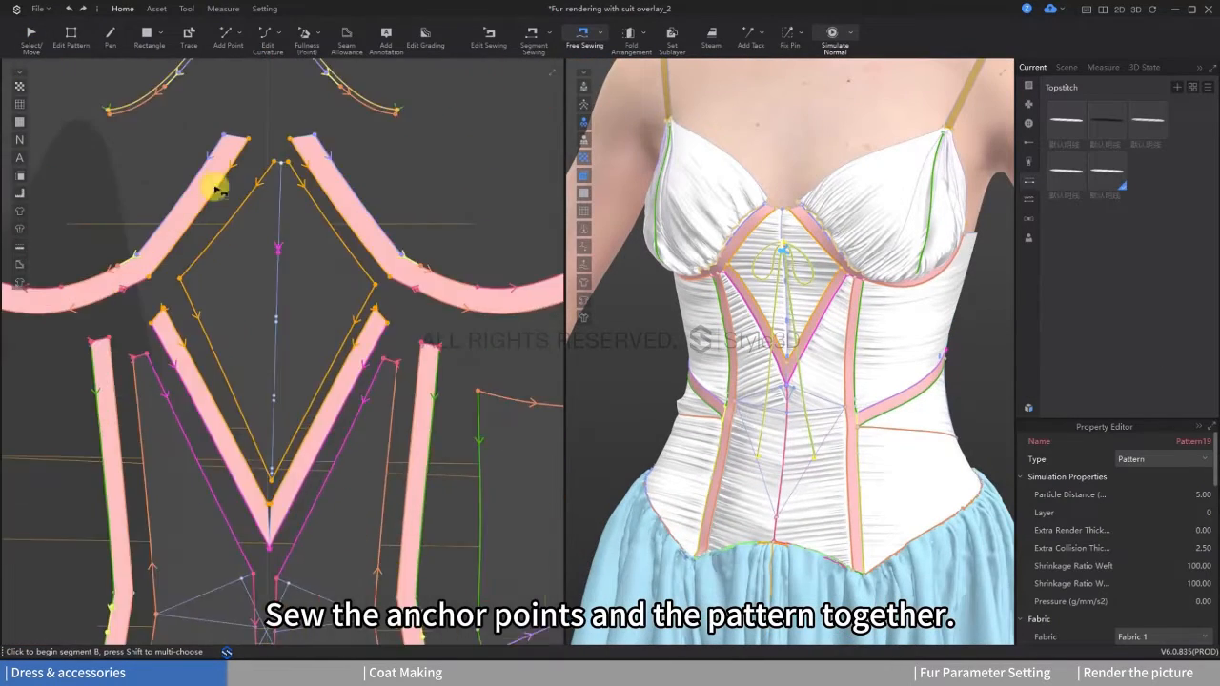
scroll(251, 283, up, 3)
click(219, 292)
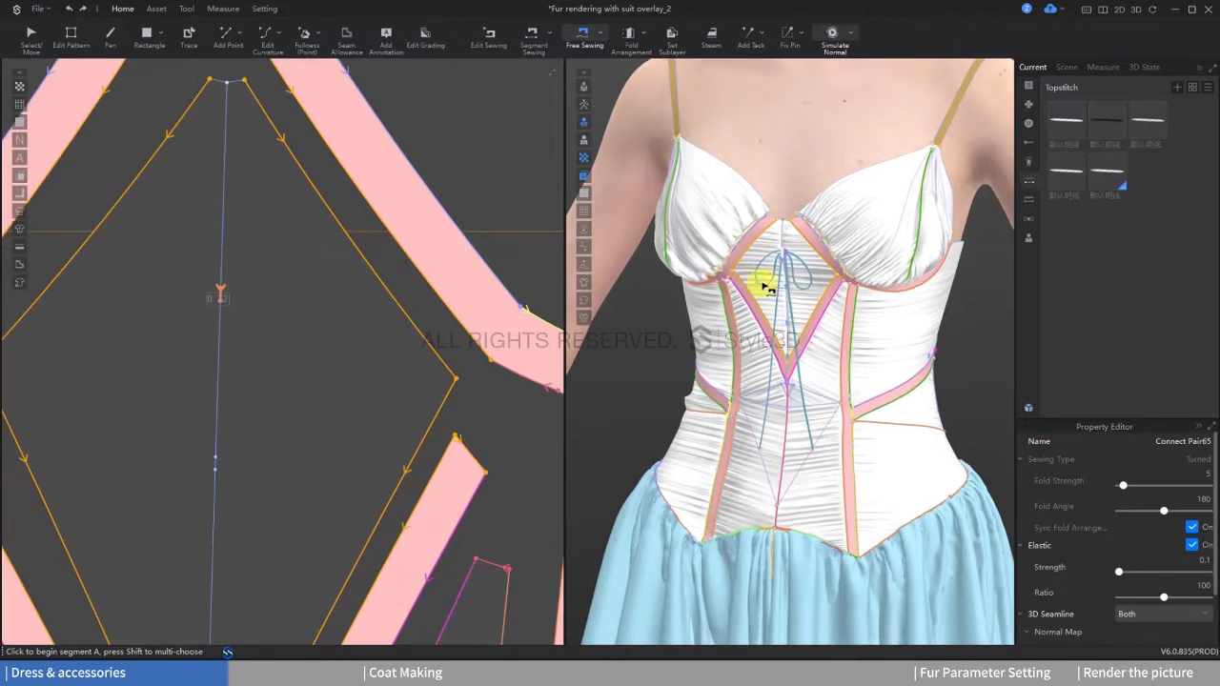
scroll(803, 294, down, 5)
Step: Simulate the sewn bow so it settles on the corset's centre front
scroll(808, 321, up, 6)
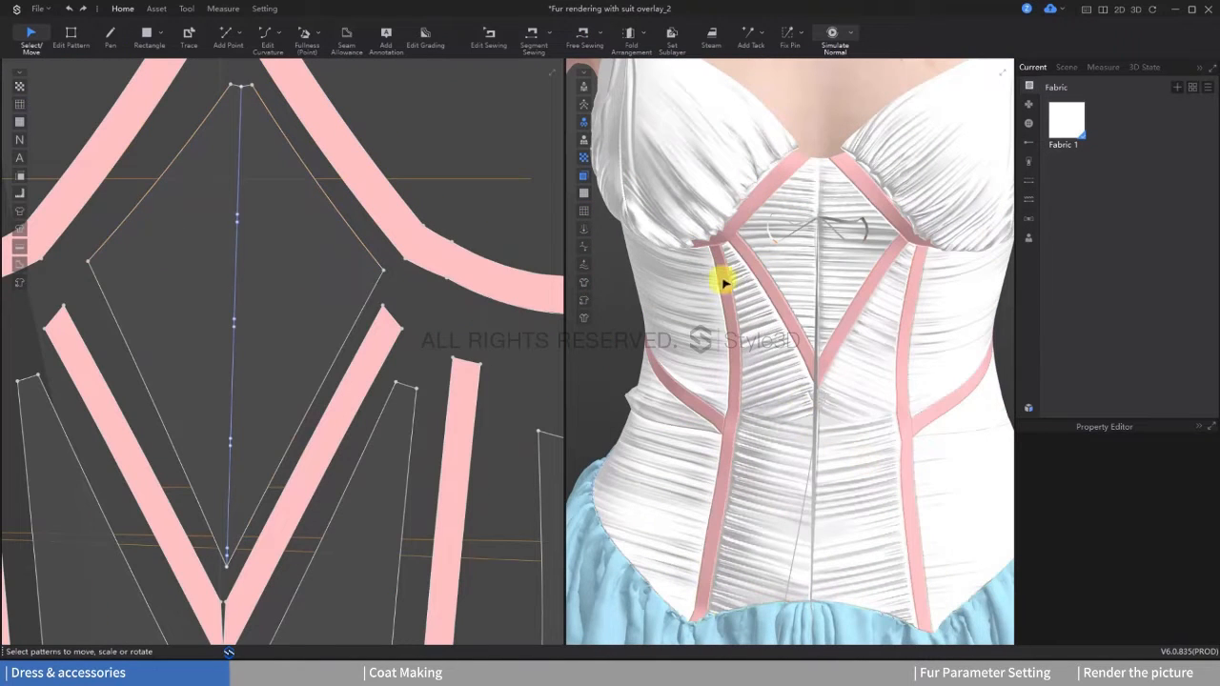
key(space)
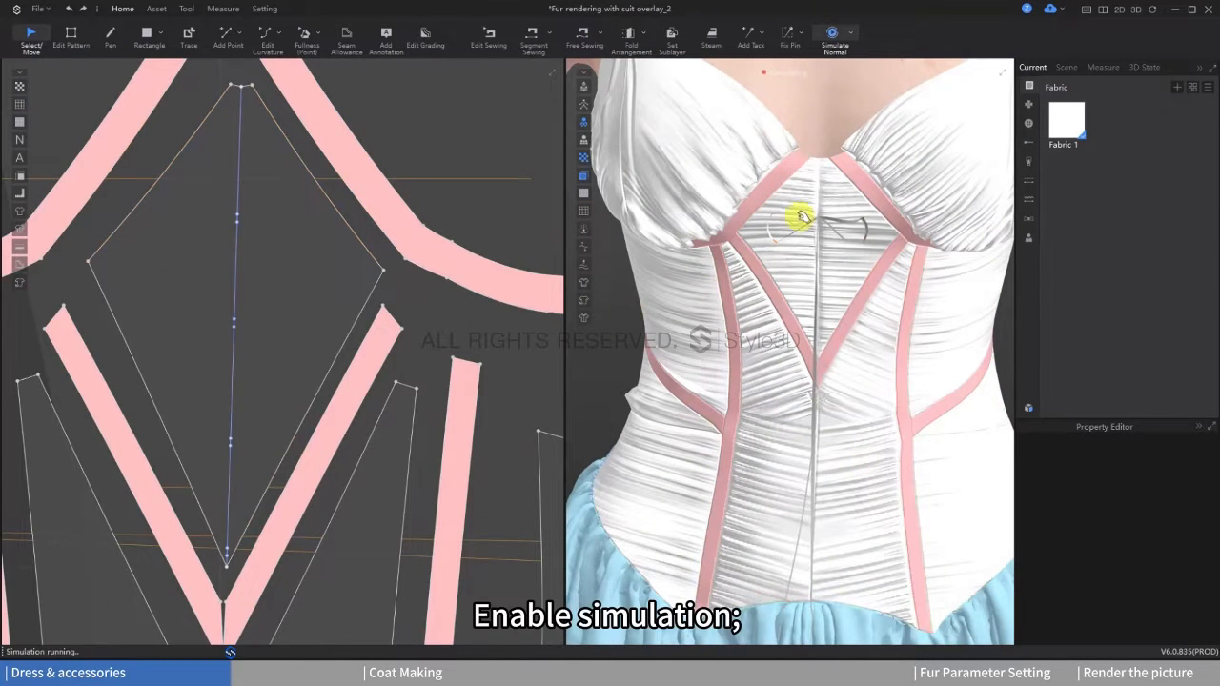
click(773, 239)
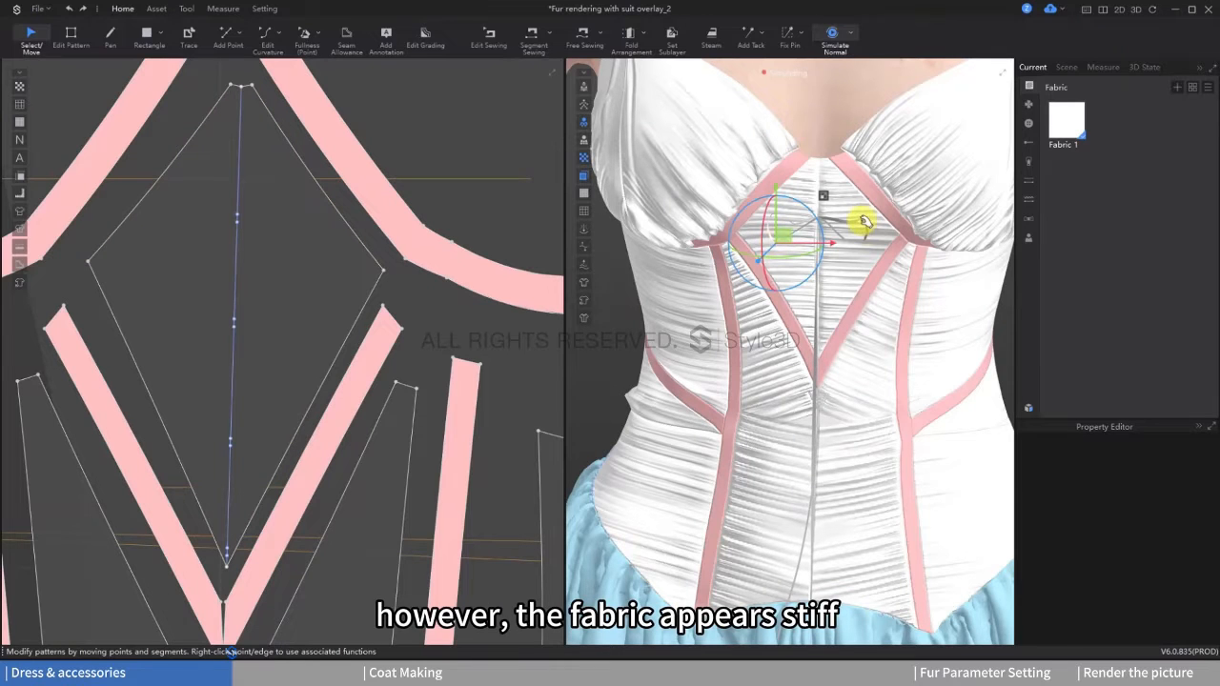
click(859, 274)
click(817, 283)
click(407, 322)
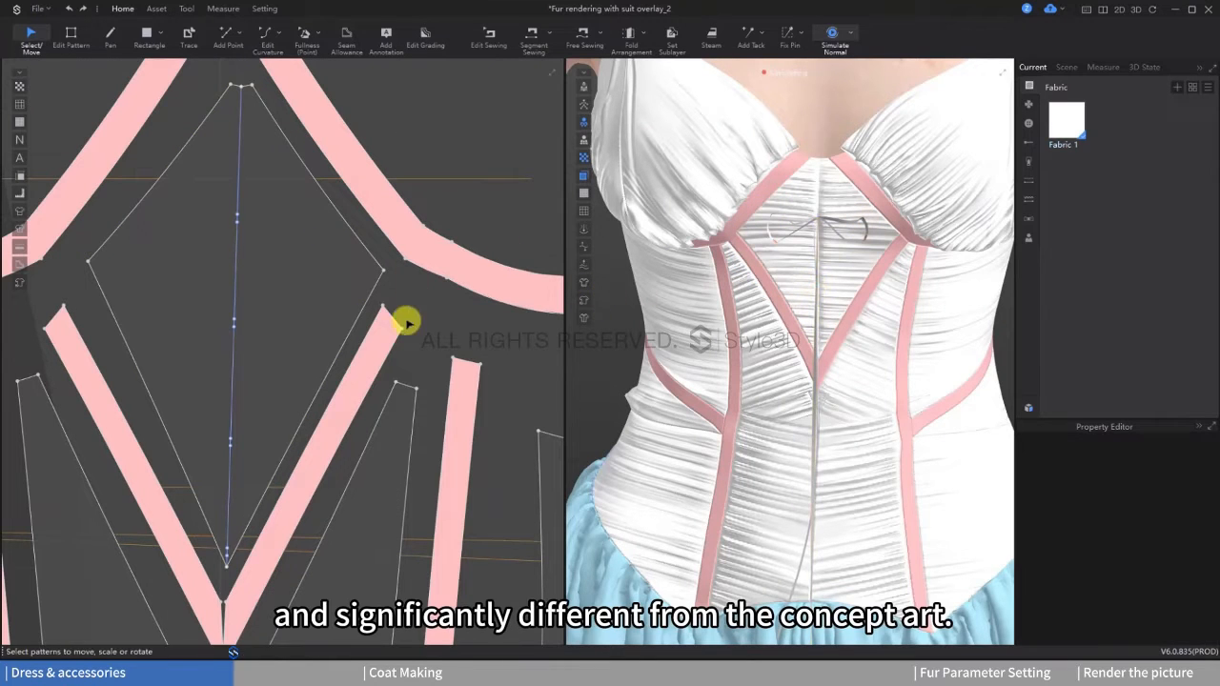
Step: Select all bow pattern pieces and turn on Pattern Thickness for them
scroll(406, 322, down, 3)
middle_drag(406, 322, 286, 321)
scroll(286, 321, down, 3)
middle_drag(457, 349, 264, 368)
scroll(264, 367, down, 3)
drag(253, 220, 381, 486)
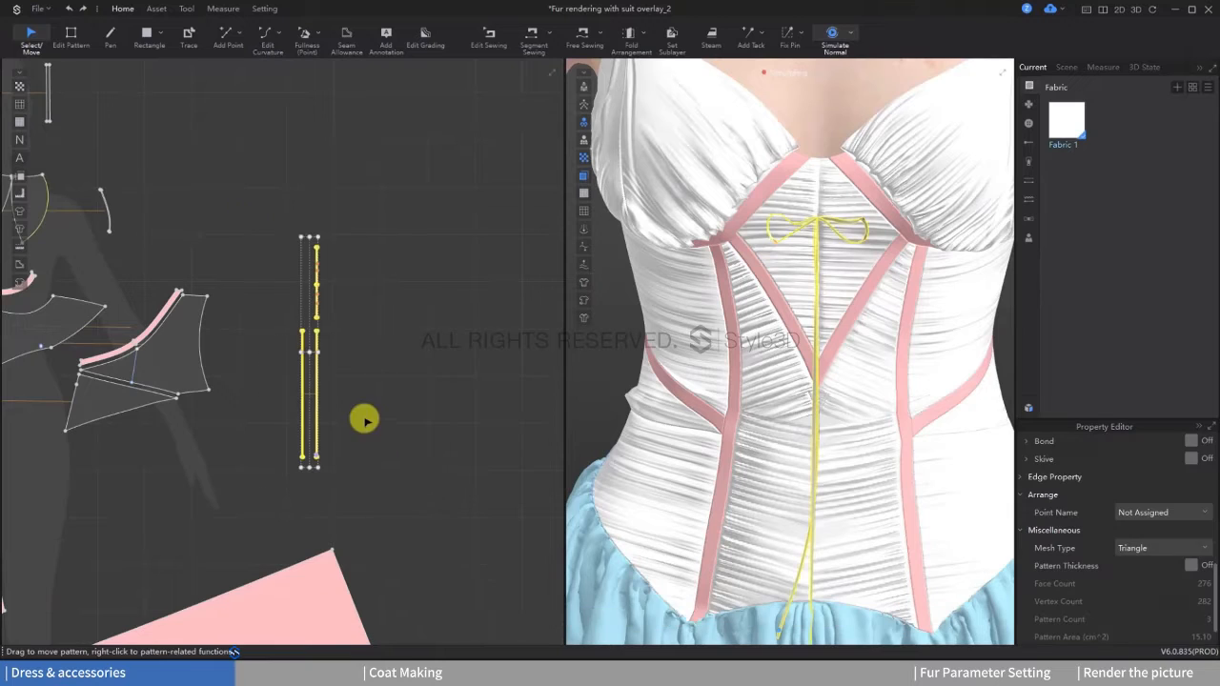
scroll(365, 419, up, 1)
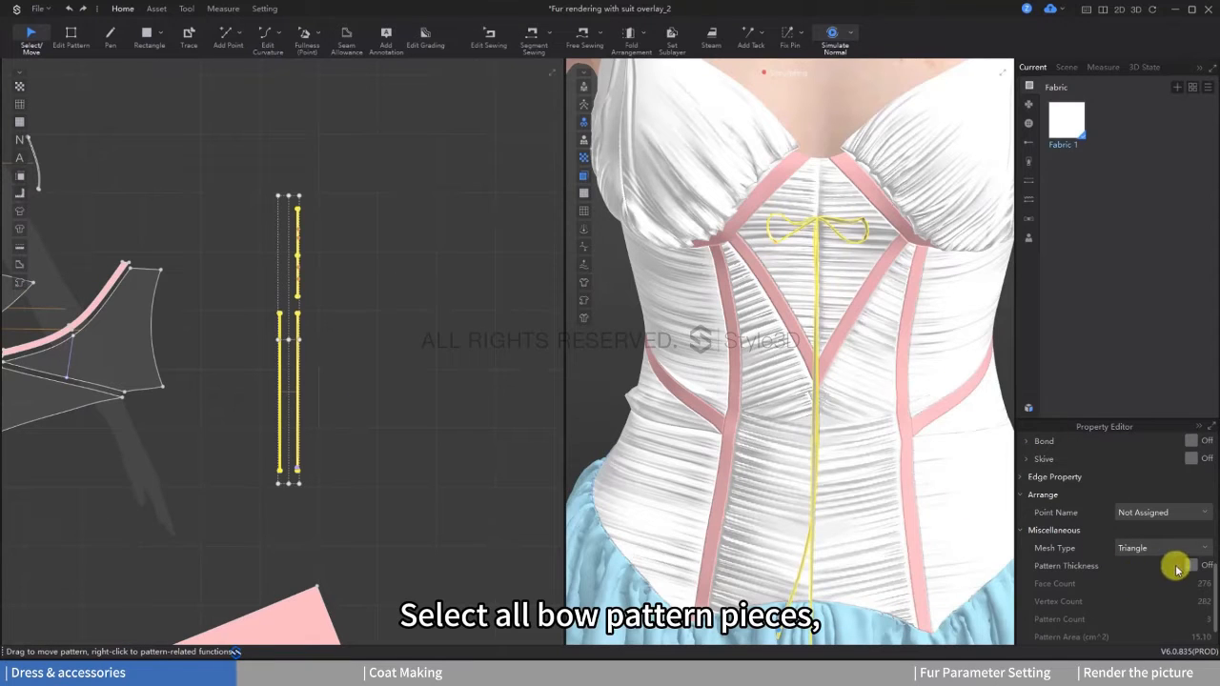
click(1191, 566)
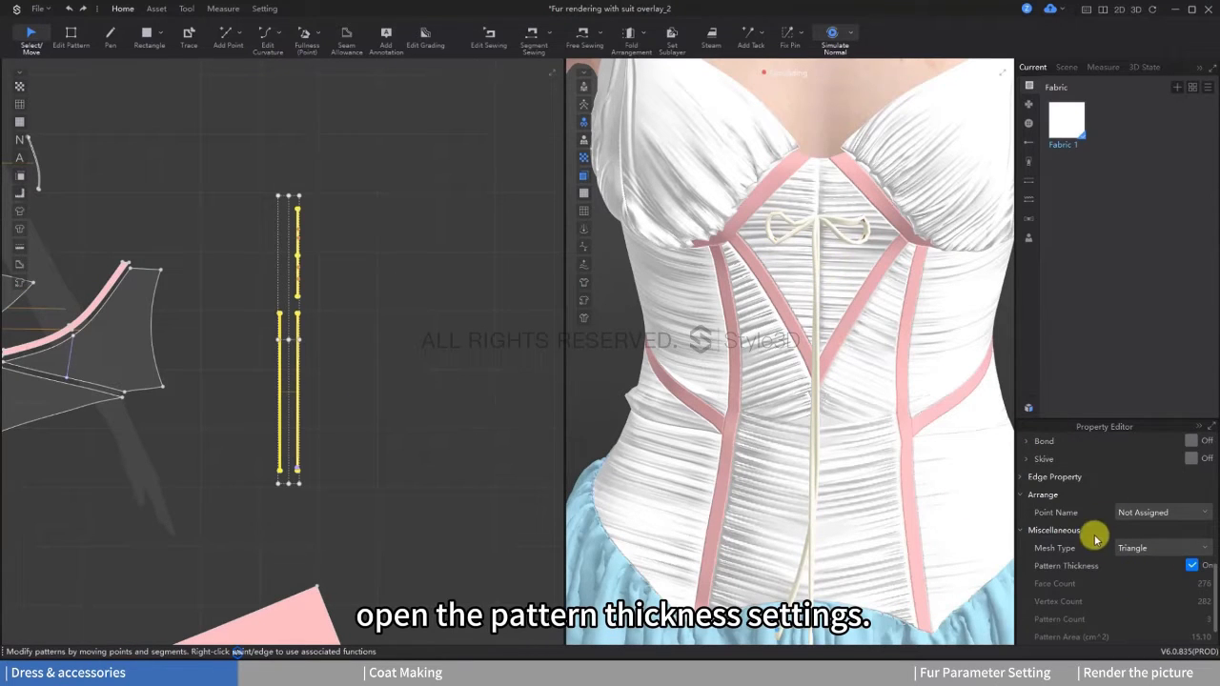
Step: Turn on Skive at 10 percent for the bow pieces
scroll(1133, 501, up, 6)
scroll(1158, 553, down, 6)
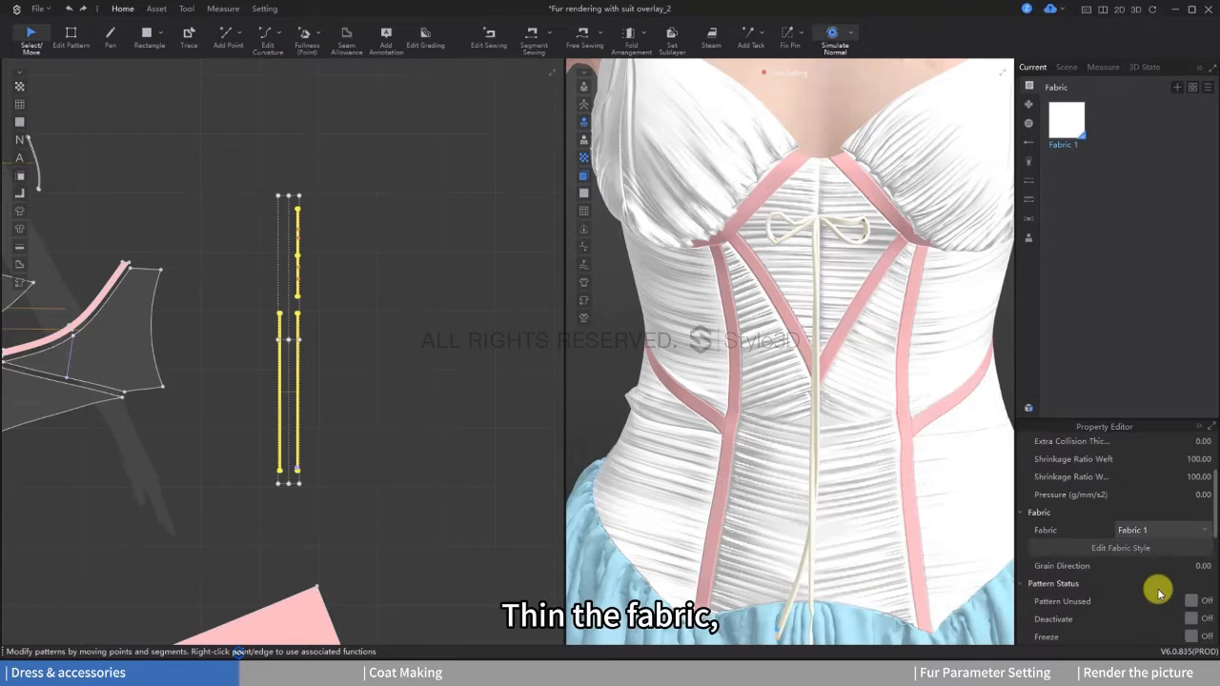
click(1190, 566)
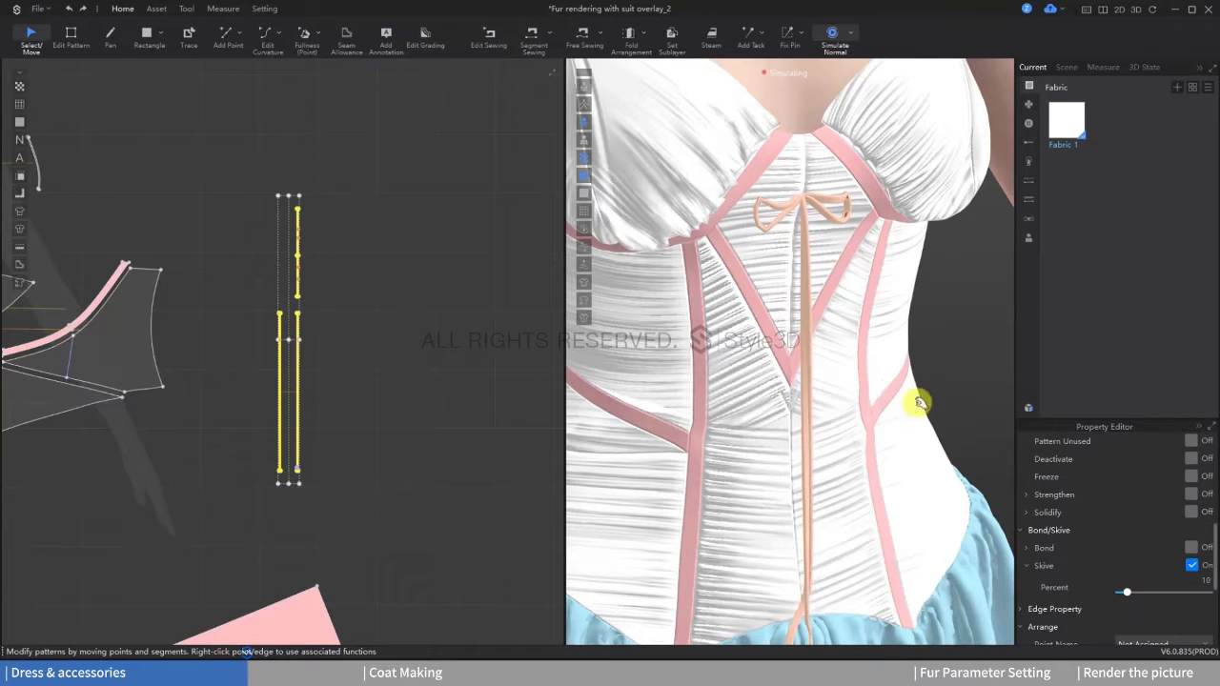
Step: Select all three bow pattern pieces and freeze them
click(398, 483)
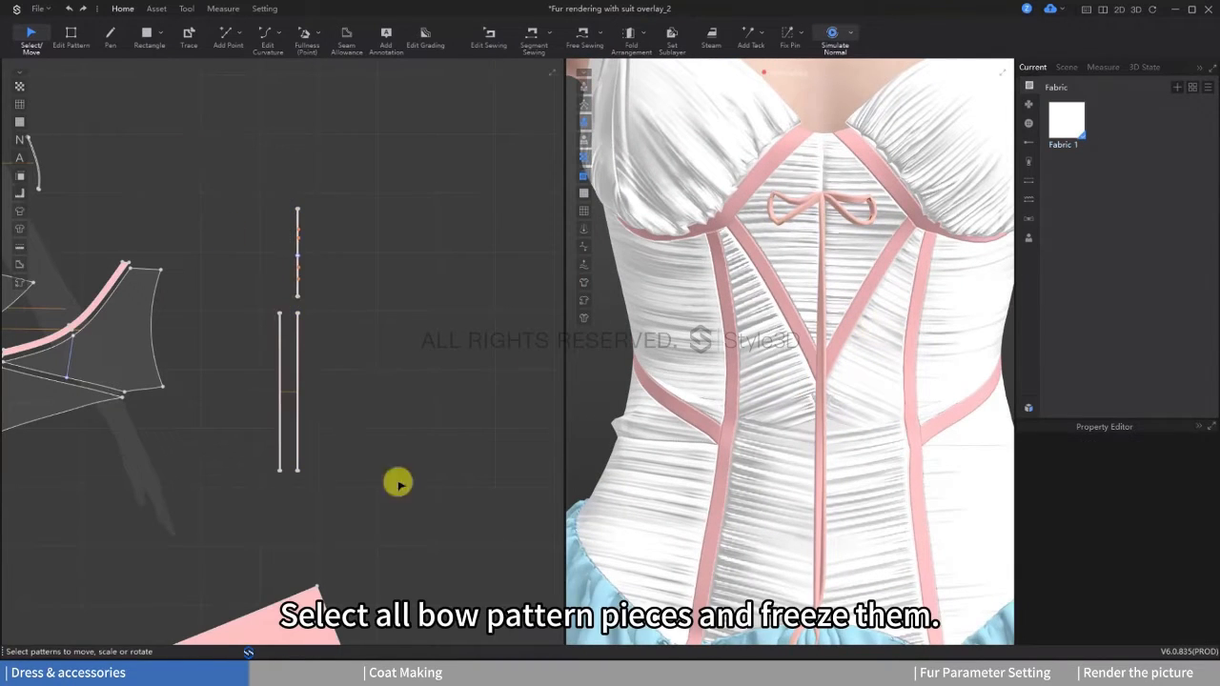
drag(431, 156, 259, 410)
right_click(299, 332)
click(343, 181)
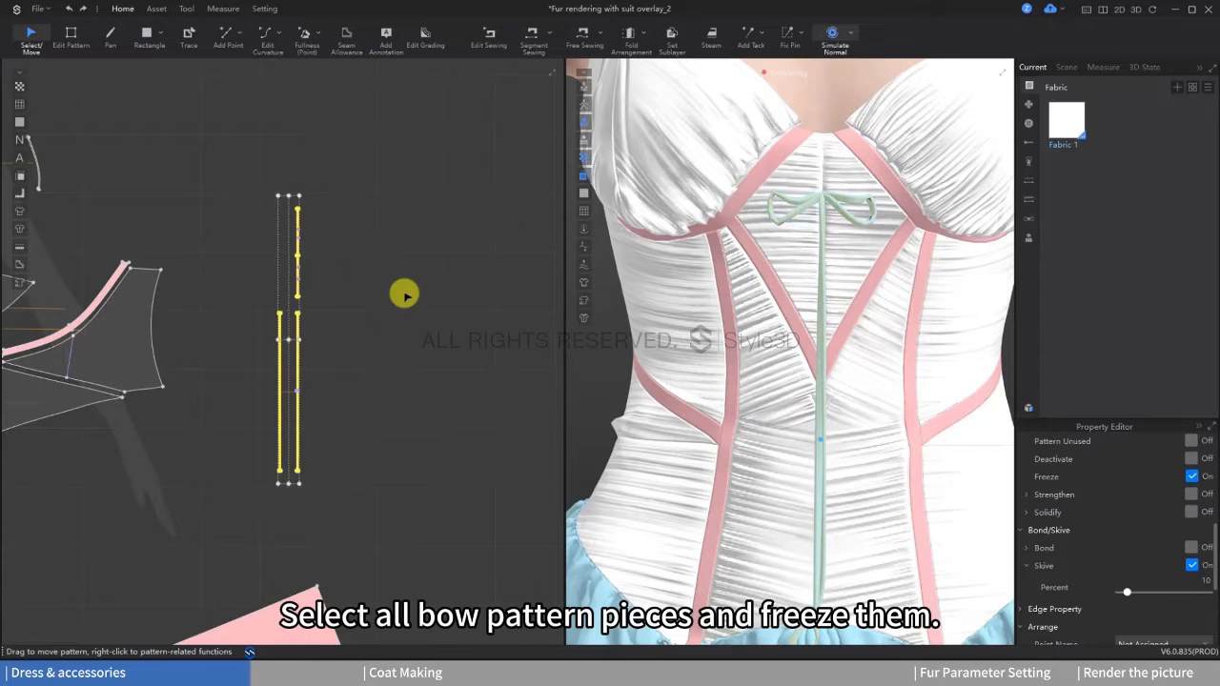
Step: Make three copies of the frozen bow's pieces and place them in a row beside the original in 2D
scroll(392, 306, down, 3)
drag(319, 225, 424, 453)
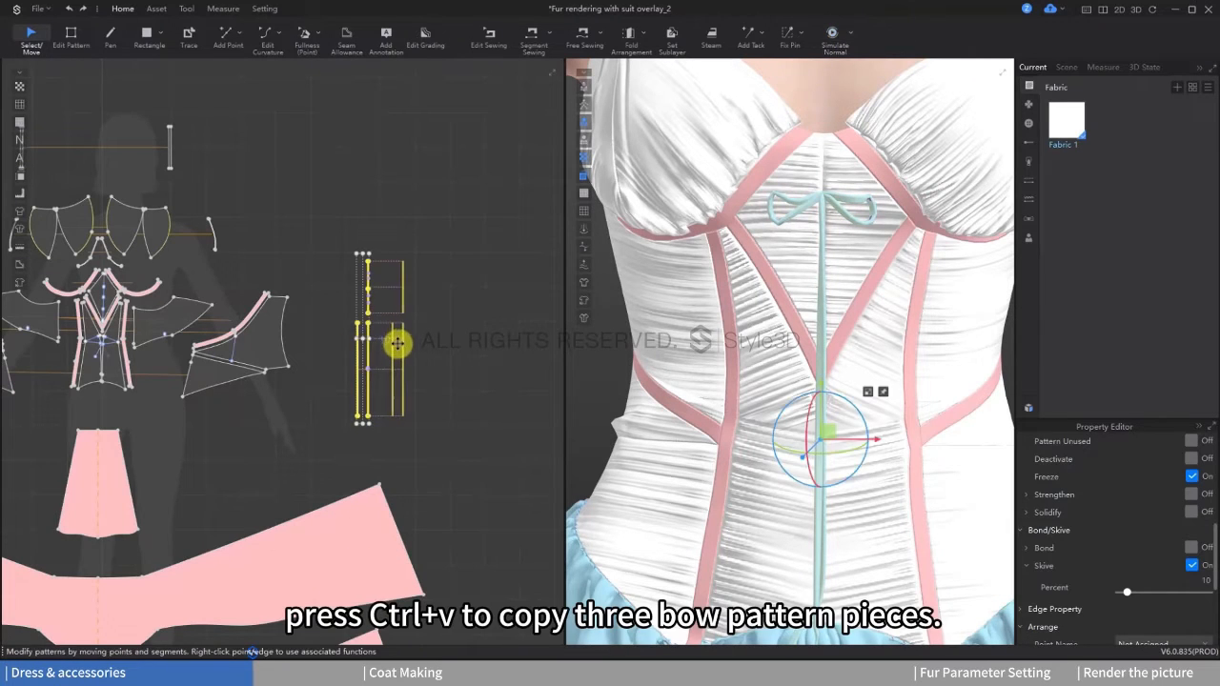
key(ctrl+v)
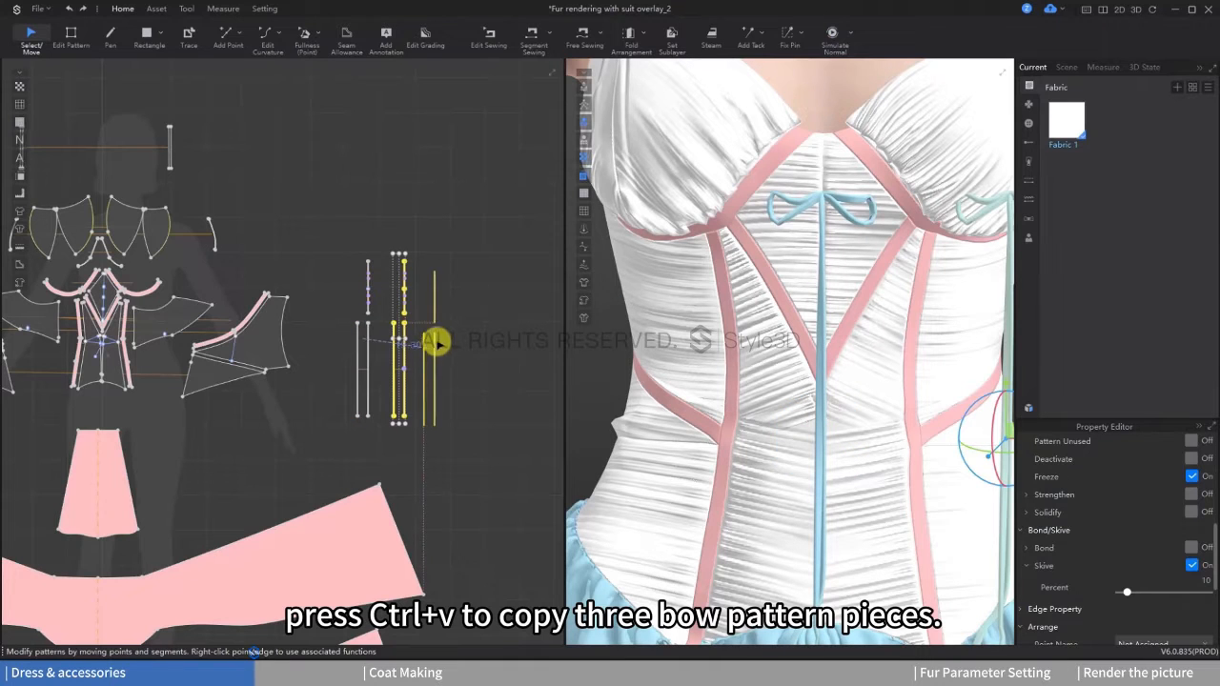
click(436, 343)
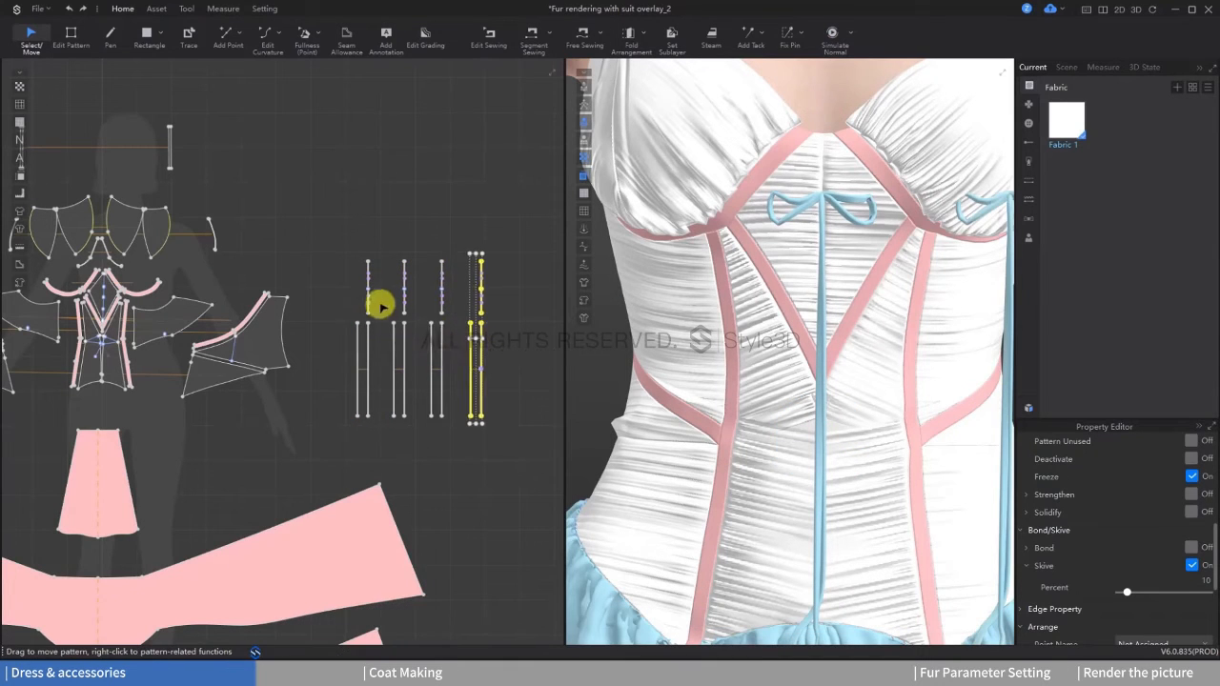
Step: Sew the middle of the first copied bow to the second pair of anchor points on the diamond panel
scroll(400, 324, up, 2)
click(449, 254)
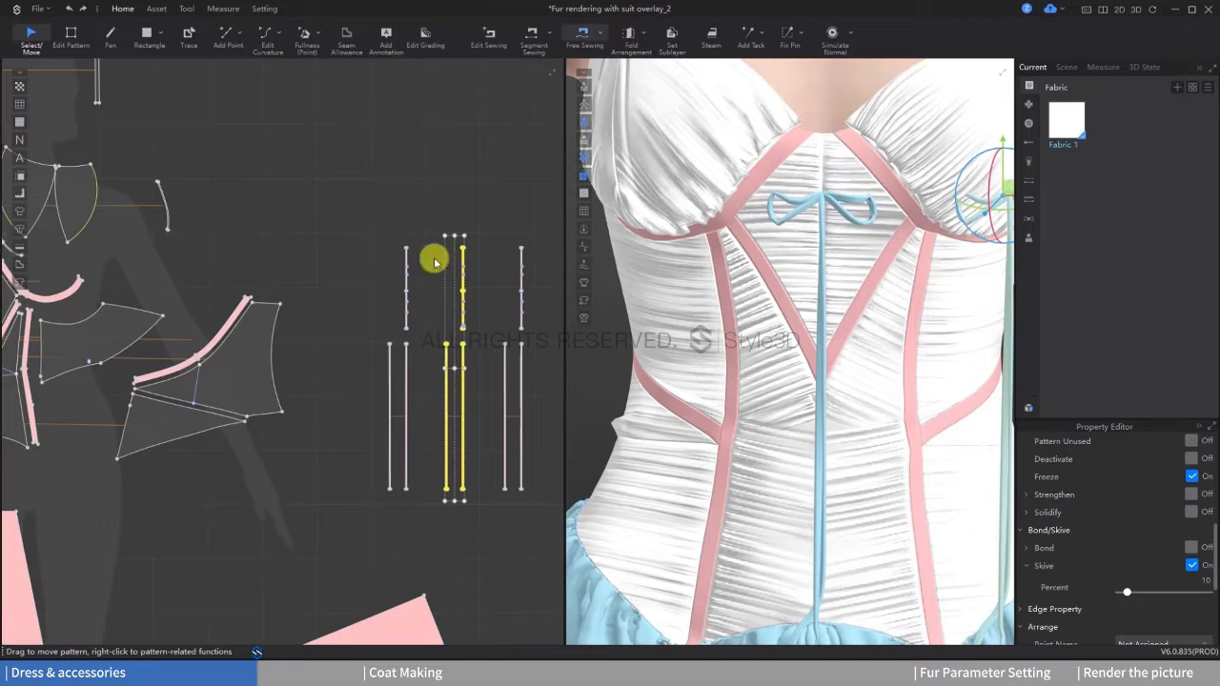
key(m)
scroll(453, 367, up, 4)
middle_drag(478, 329, 452, 417)
scroll(459, 286, up, 5)
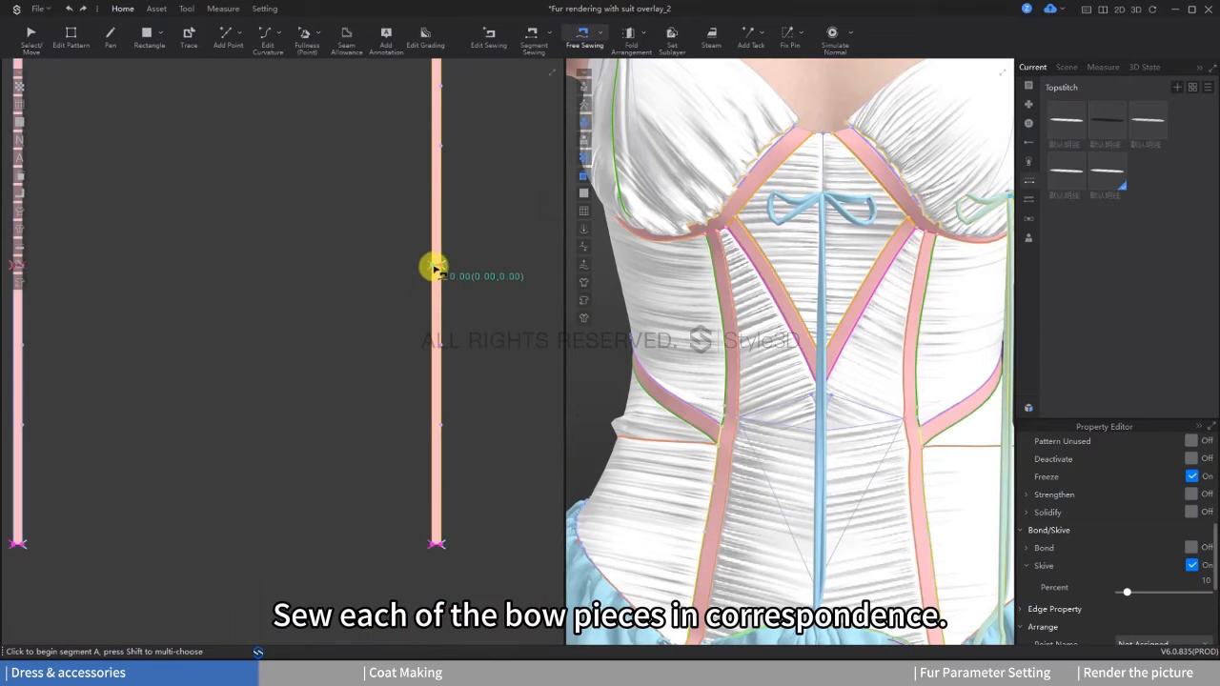
click(441, 266)
scroll(372, 333, down, 3)
scroll(401, 314, up, 4)
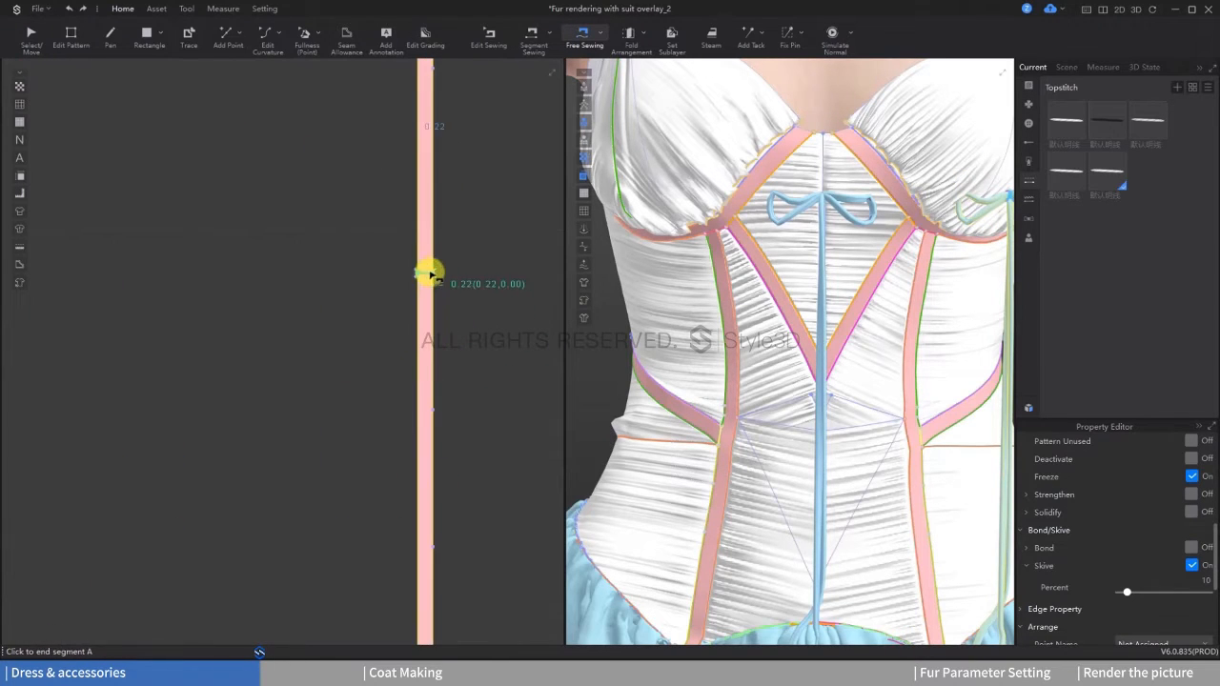
click(432, 275)
scroll(438, 362, down, 5)
scroll(186, 391, up, 5)
click(203, 310)
click(204, 334)
scroll(212, 378, down, 5)
scroll(324, 400, up, 2)
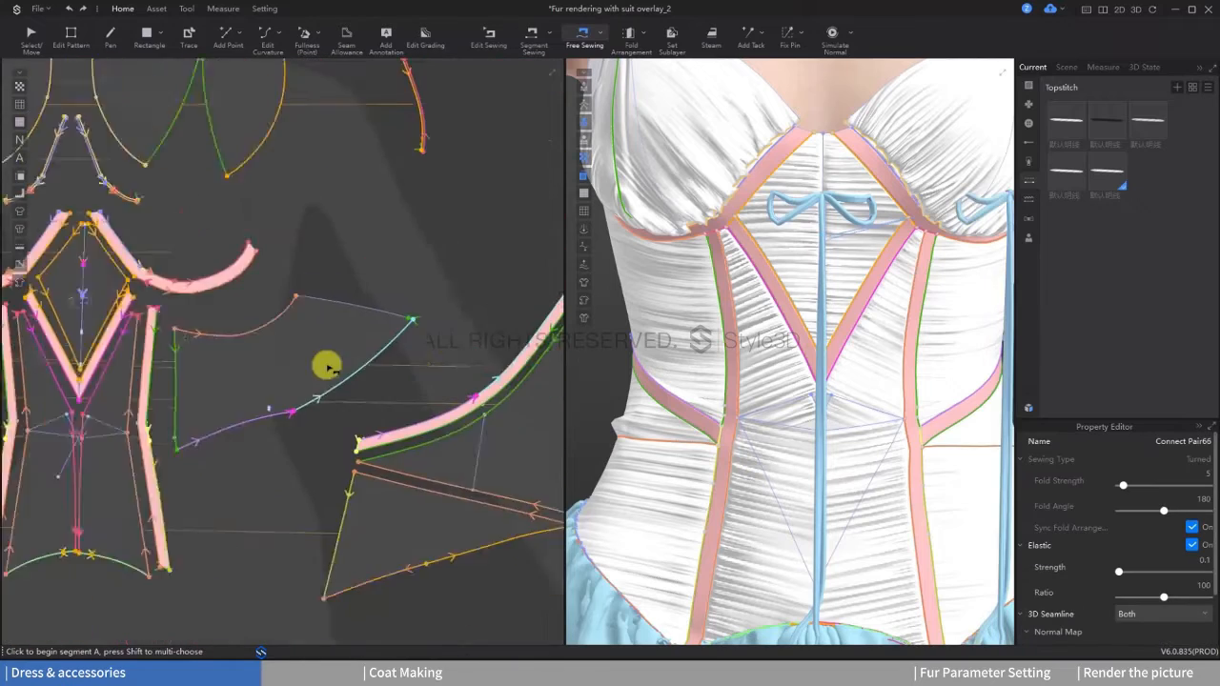
Step: Sew the middle of the second copied bow to the third pair of anchor points on the diamond panel
scroll(329, 366, down, 4)
scroll(394, 347, up, 6)
click(401, 209)
click(417, 170)
scroll(416, 176, down, 6)
scroll(279, 419, up, 7)
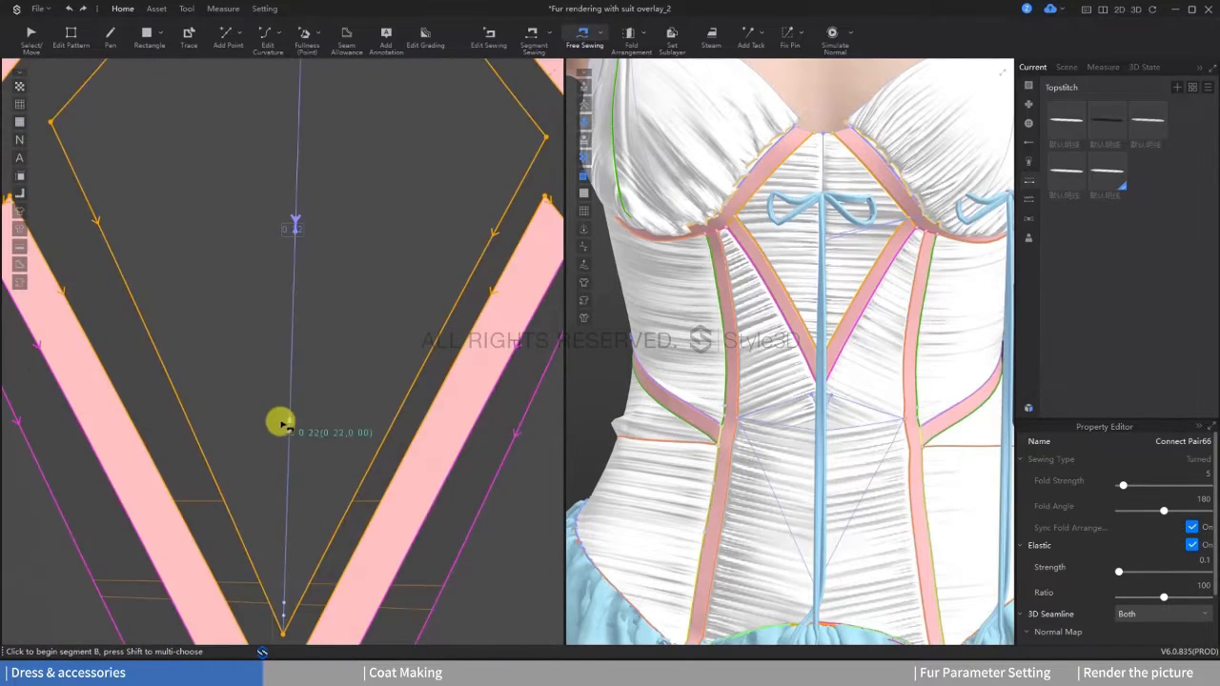
scroll(289, 486, up, 2)
click(275, 565)
click(275, 578)
Step: Sew the middle of the third copied bow to the lowest anchor points on the diamond panel
scroll(253, 477, down, 6)
scroll(414, 370, up, 4)
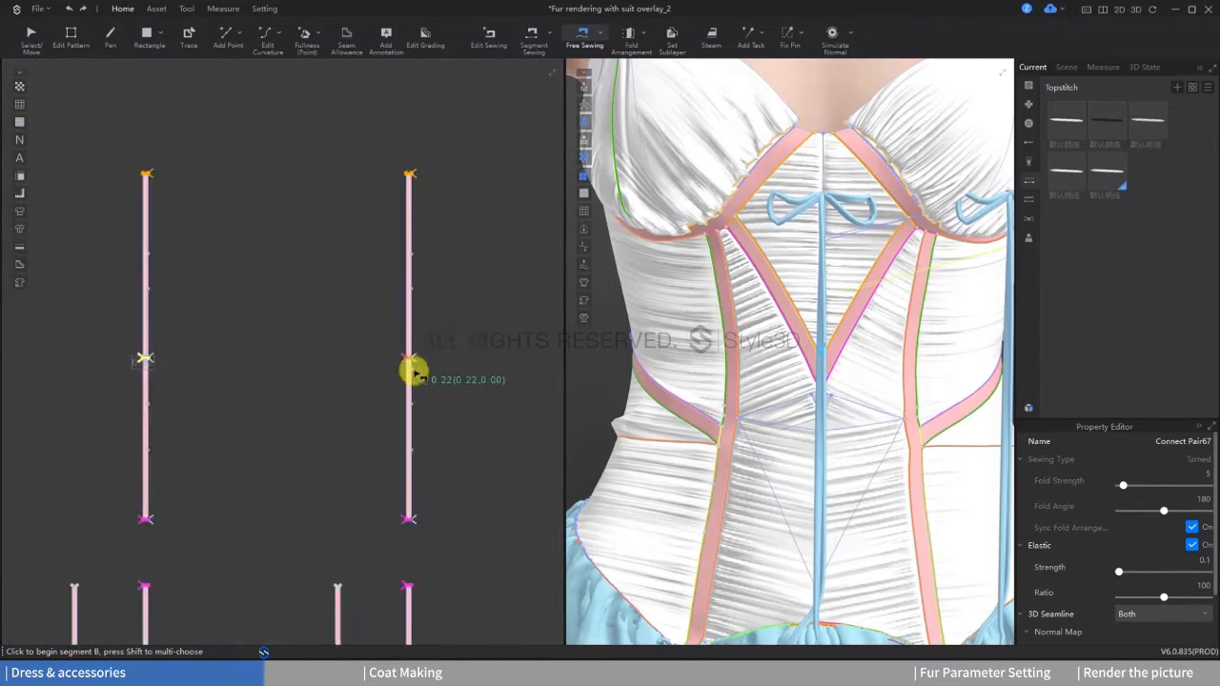
click(416, 351)
click(416, 366)
click(408, 354)
click(410, 366)
scroll(425, 425, down, 6)
scroll(229, 355, up, 7)
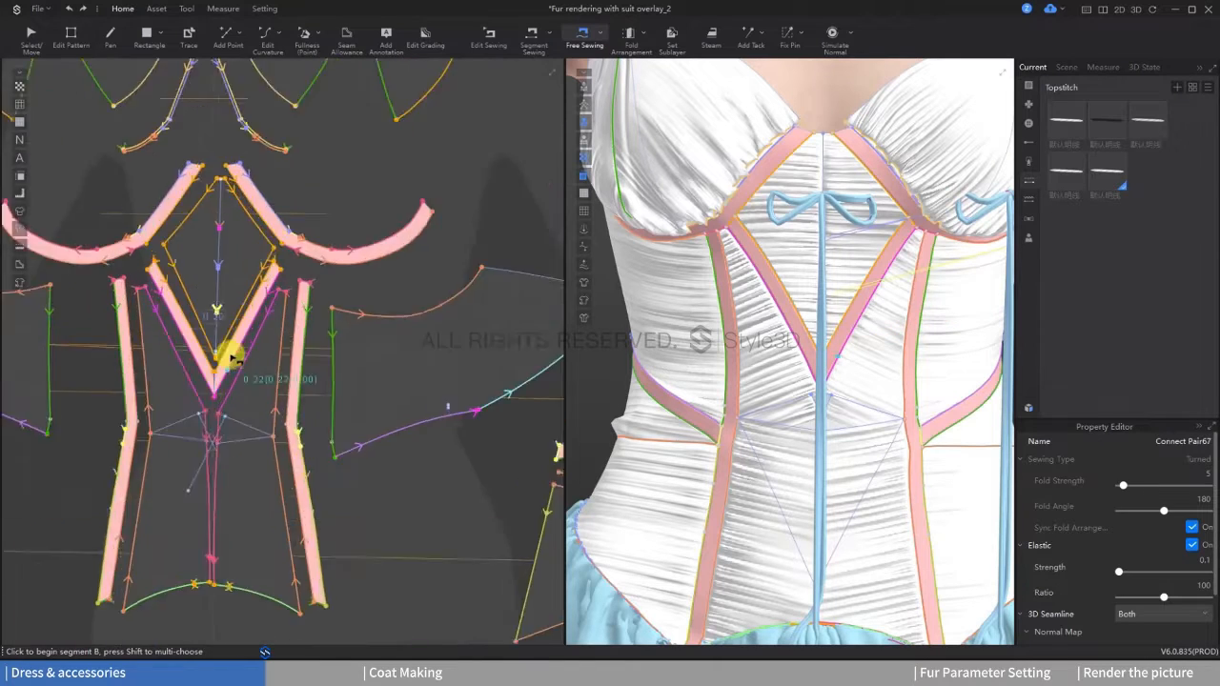
click(189, 336)
click(192, 361)
scroll(209, 367, down, 6)
scroll(400, 381, up, 2)
Step: Select the first copied bow's pieces and move them in 3D onto the corset's centre front
key(q)
middle_drag(547, 371, 335, 345)
scroll(366, 346, down, 2)
Step: Select the second copied bow's pieces and place them in 3D on the centre front, below the other bows
scroll(772, 329, down, 2)
middle_drag(772, 329, 690, 327)
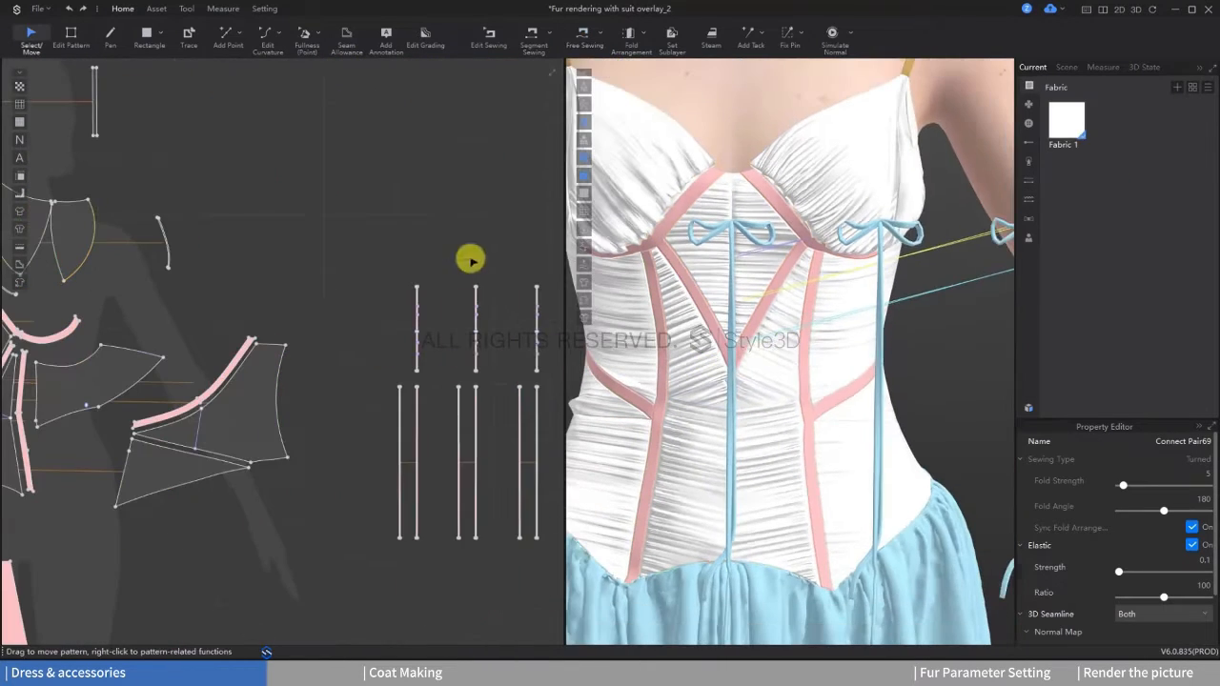
drag(449, 245, 503, 568)
drag(923, 229, 735, 225)
middle_drag(494, 263, 365, 285)
drag(366, 286, 420, 580)
Step: Try to move the third copied bow toward the corset's centre front, and undo the move
scroll(979, 260, down, 1)
middle_drag(980, 260, 901, 276)
drag(962, 246, 687, 314)
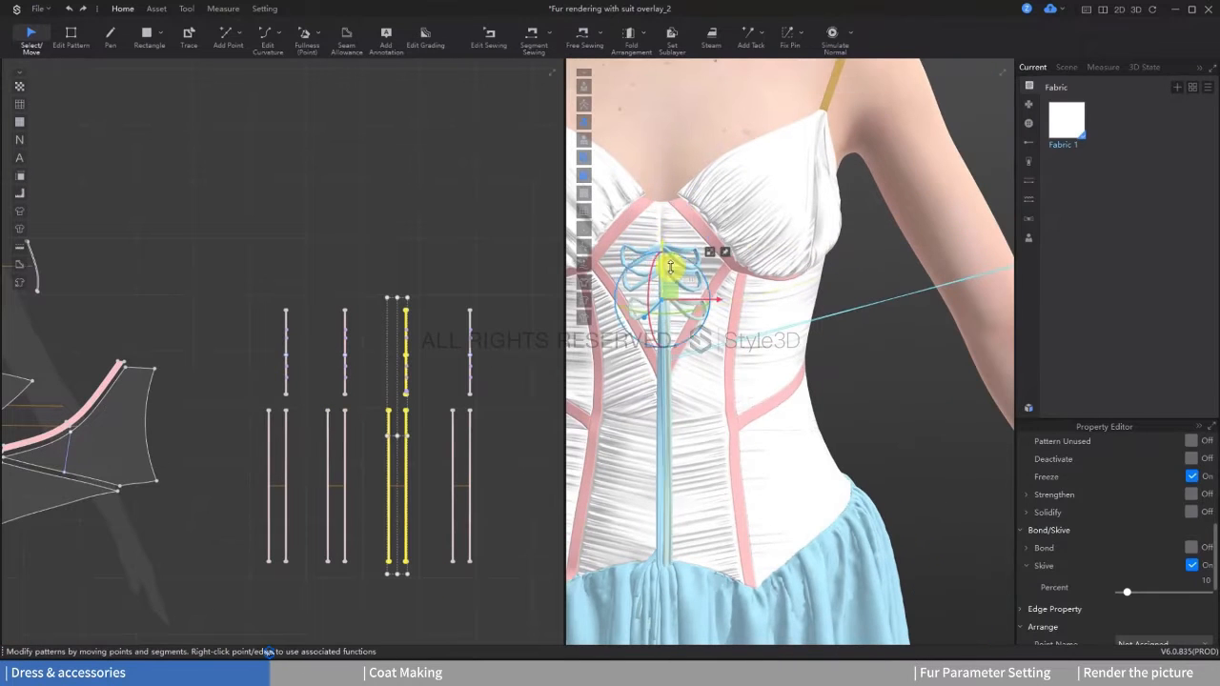
scroll(289, 223, down, 2)
drag(417, 263, 490, 466)
scroll(963, 272, down, 2)
middle_drag(962, 272, 839, 294)
drag(924, 291, 675, 289)
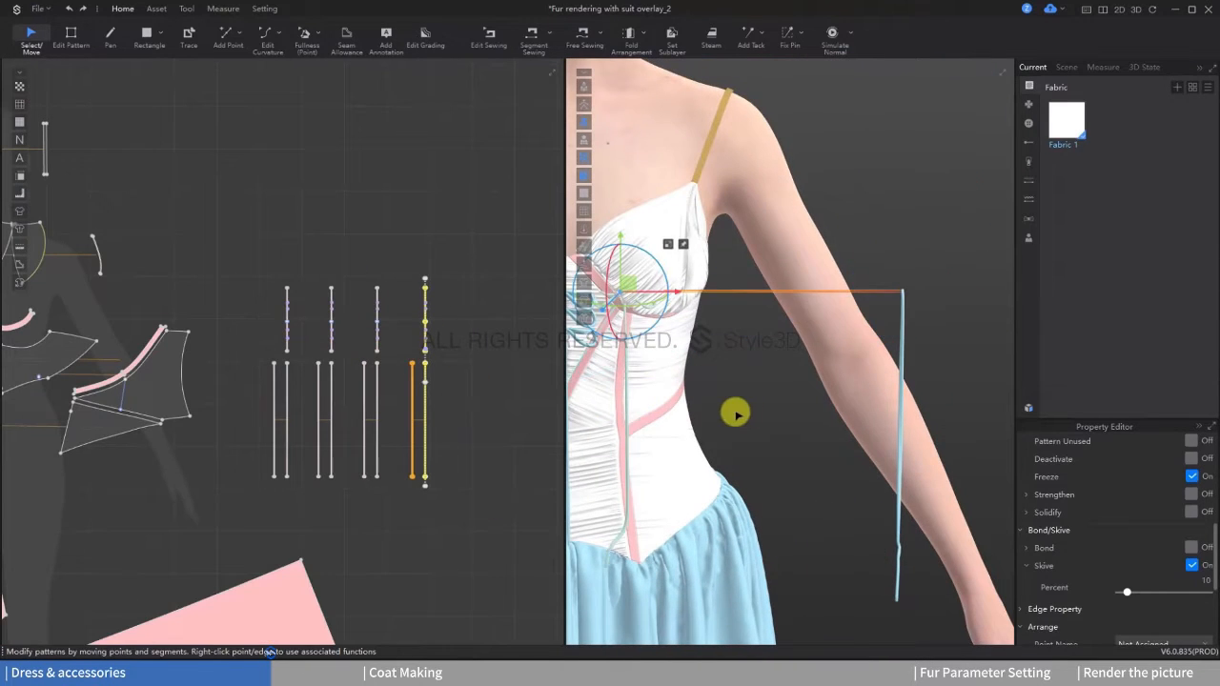
key(ctrl+z)
Step: Reselect all pieces of the third copied bow and move them in 3D onto the corset's centre front
drag(398, 268, 457, 500)
drag(962, 294, 665, 293)
middle_drag(637, 291, 928, 259)
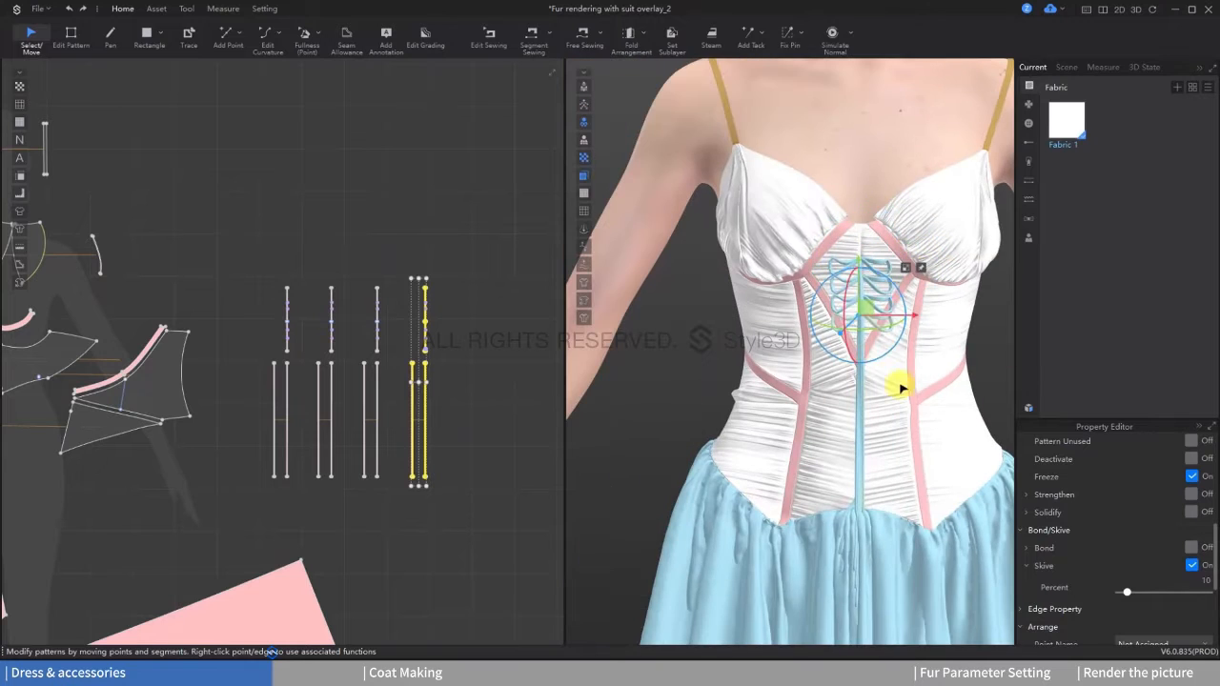
Step: Open the garment resource library and its cloud download catalogue to look for a stocking model
scroll(900, 386, up, 3)
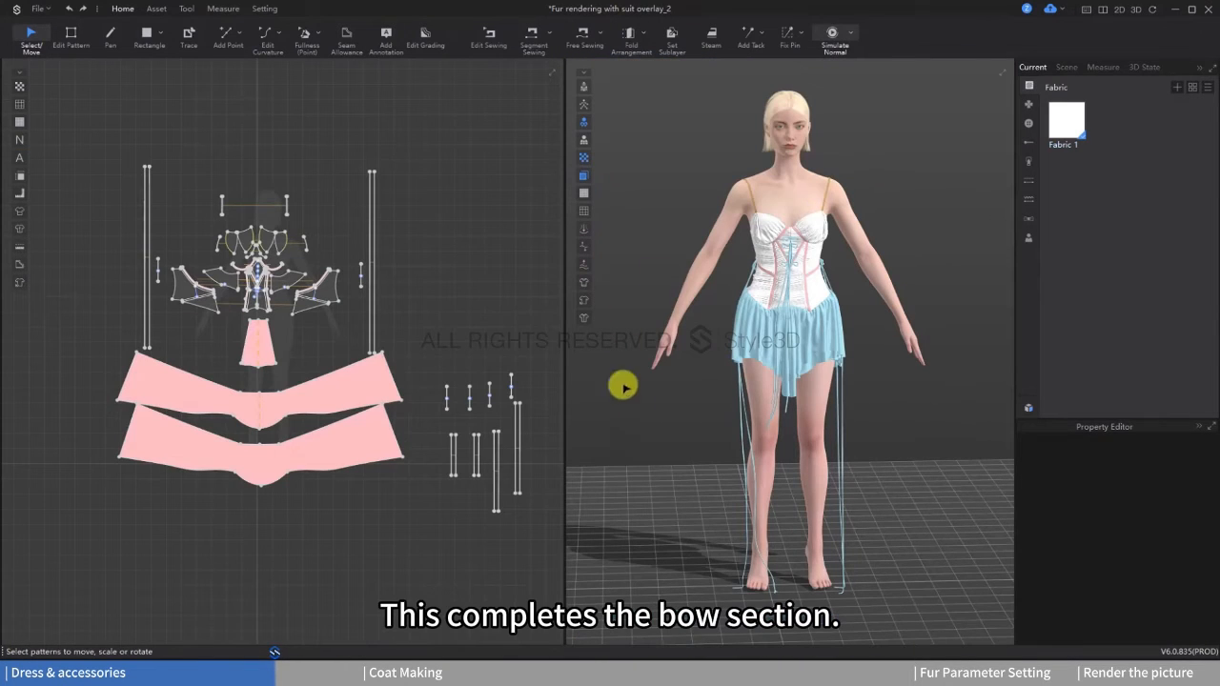
mouse_move(844, 378)
right_down()
mouse_move(766, 366)
mouse_move(867, 365)
mouse_move(859, 390)
right_up()
click(825, 440)
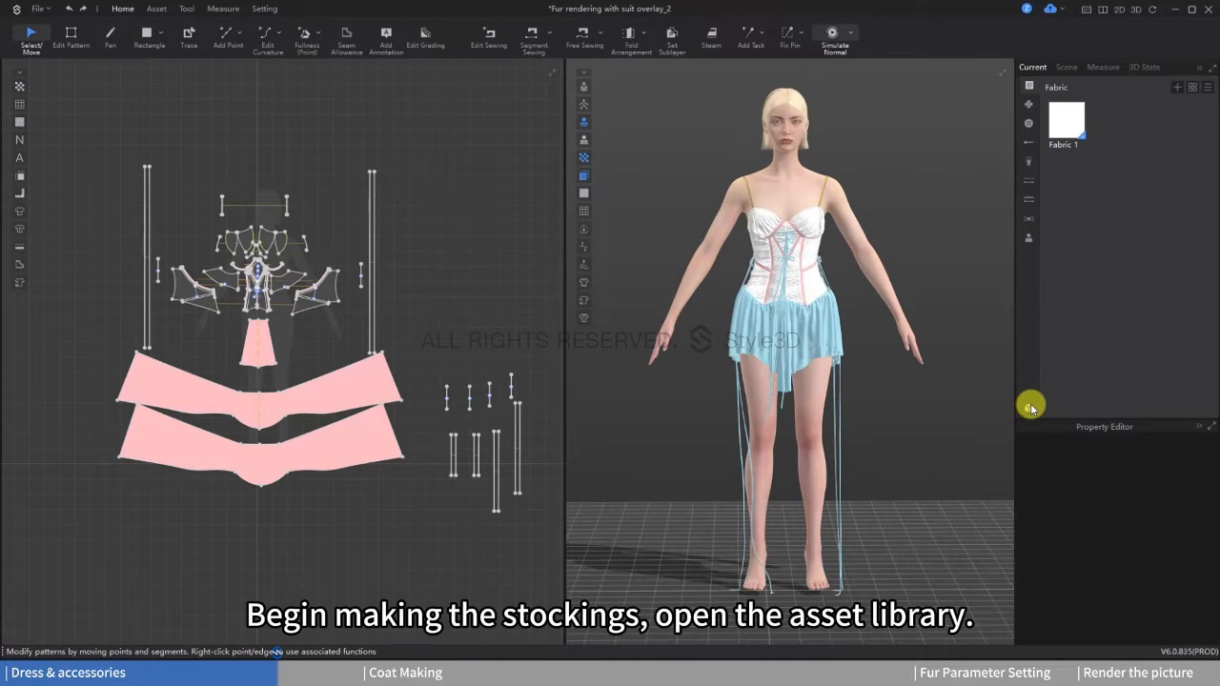
click(1029, 408)
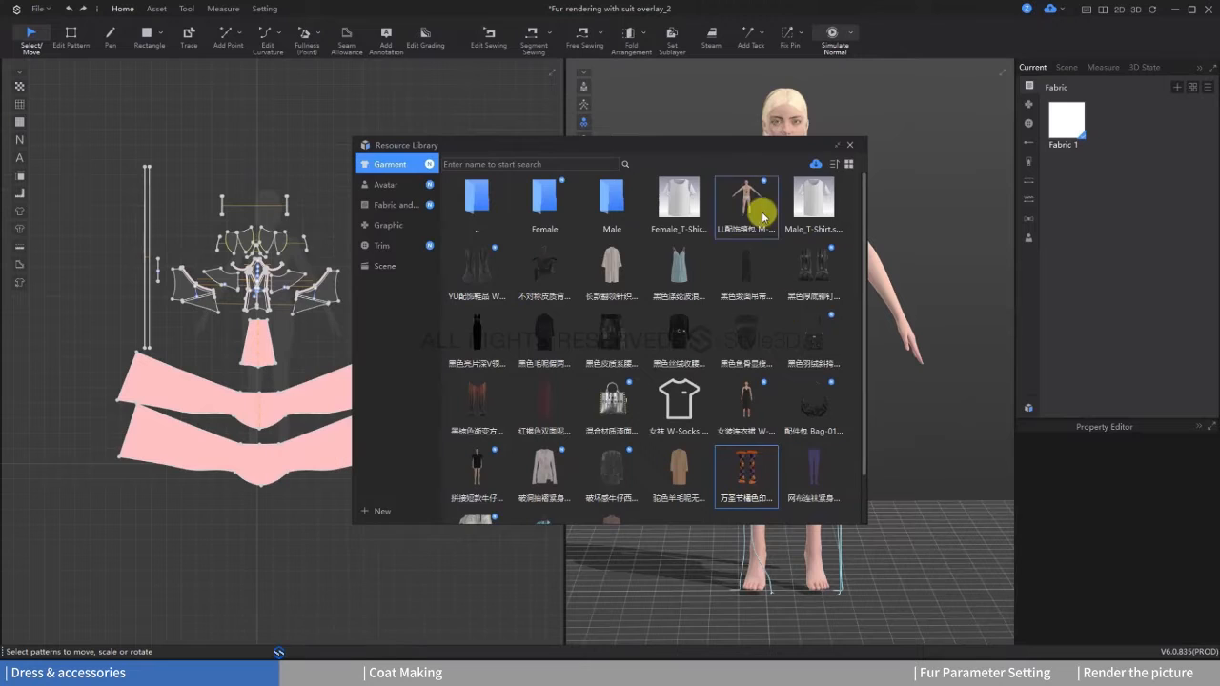
click(817, 167)
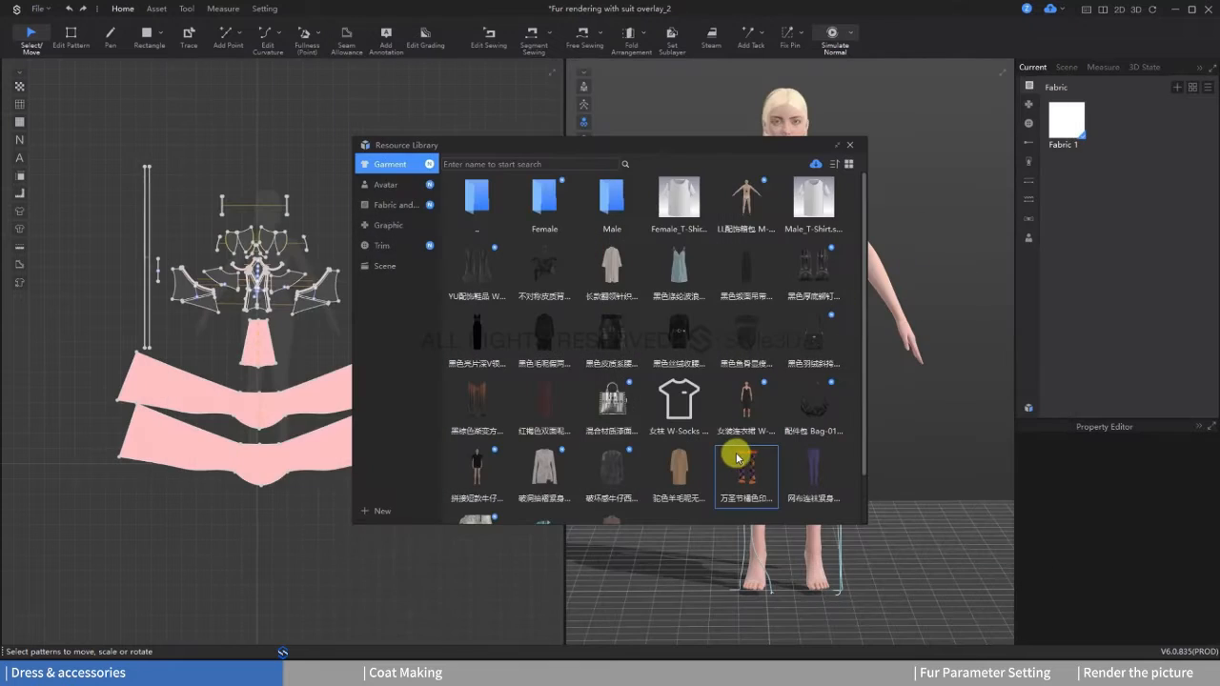
Step: Load the Halloween printed stocking project with load type Add, including only its garment, and close the resource library
double_click(748, 457)
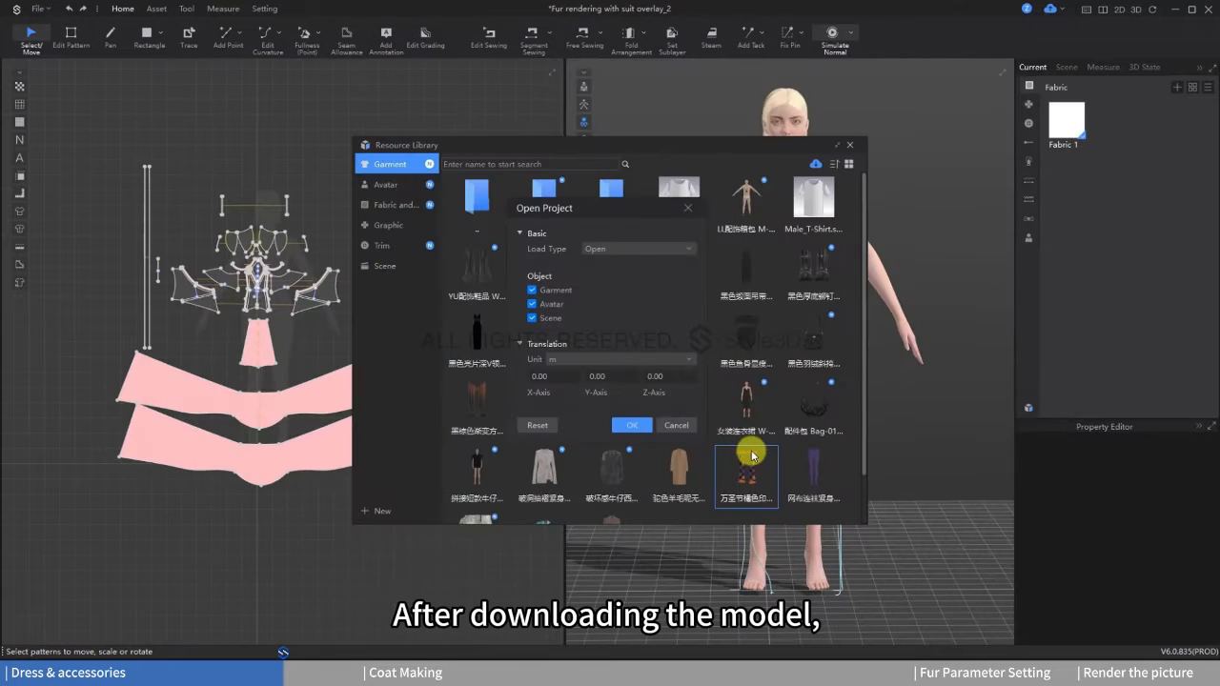
click(604, 272)
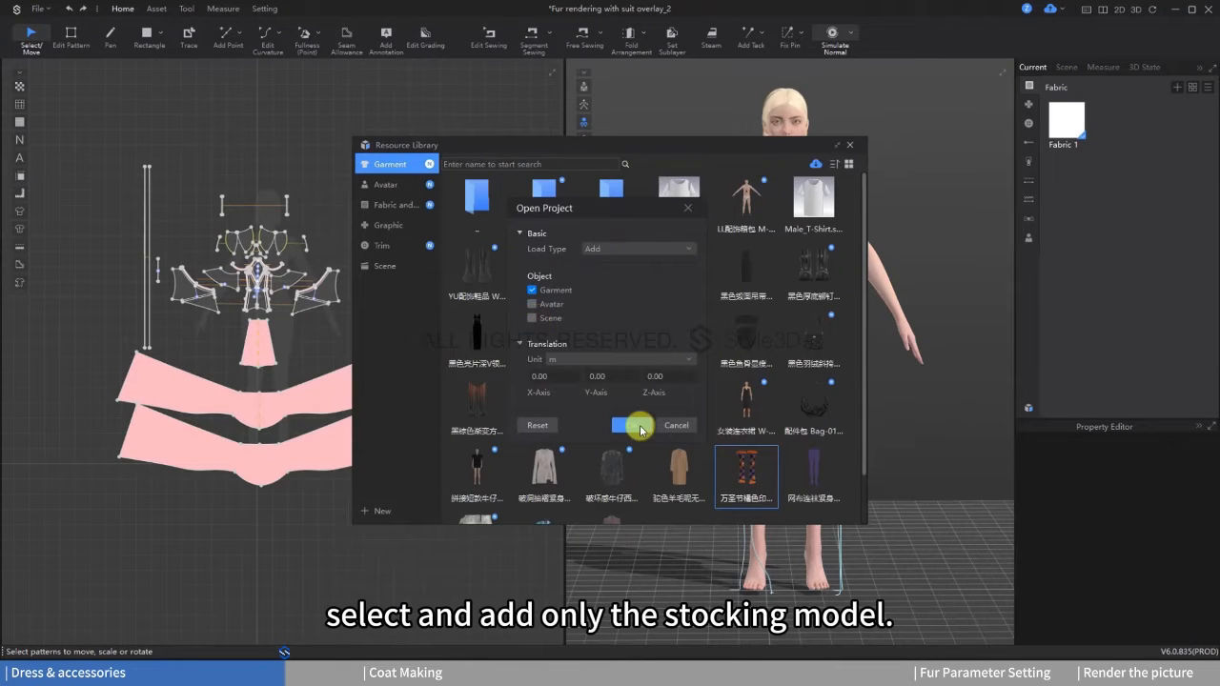
key(Return)
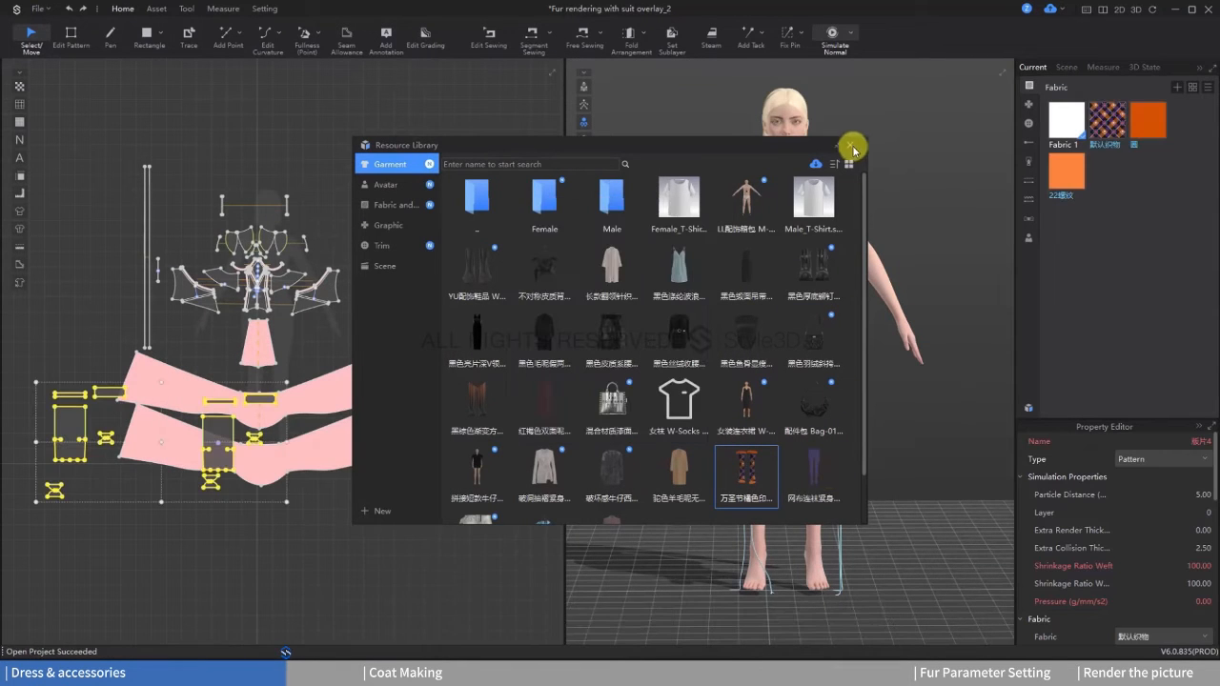
click(849, 143)
Step: Move the added stocking patterns below the skirt pieces in 2D and slightly rotate the stockings in 3D
drag(233, 467, 302, 558)
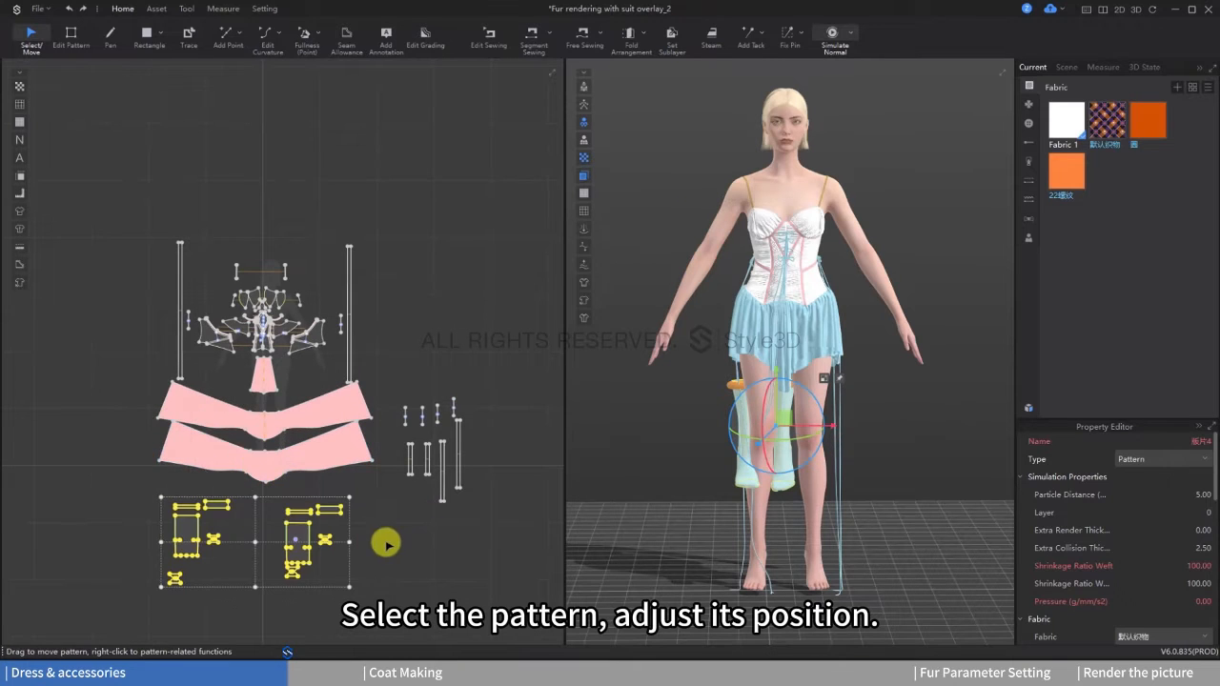
middle_drag(386, 542, 398, 507)
right_drag(859, 452, 869, 452)
drag(825, 425, 826, 426)
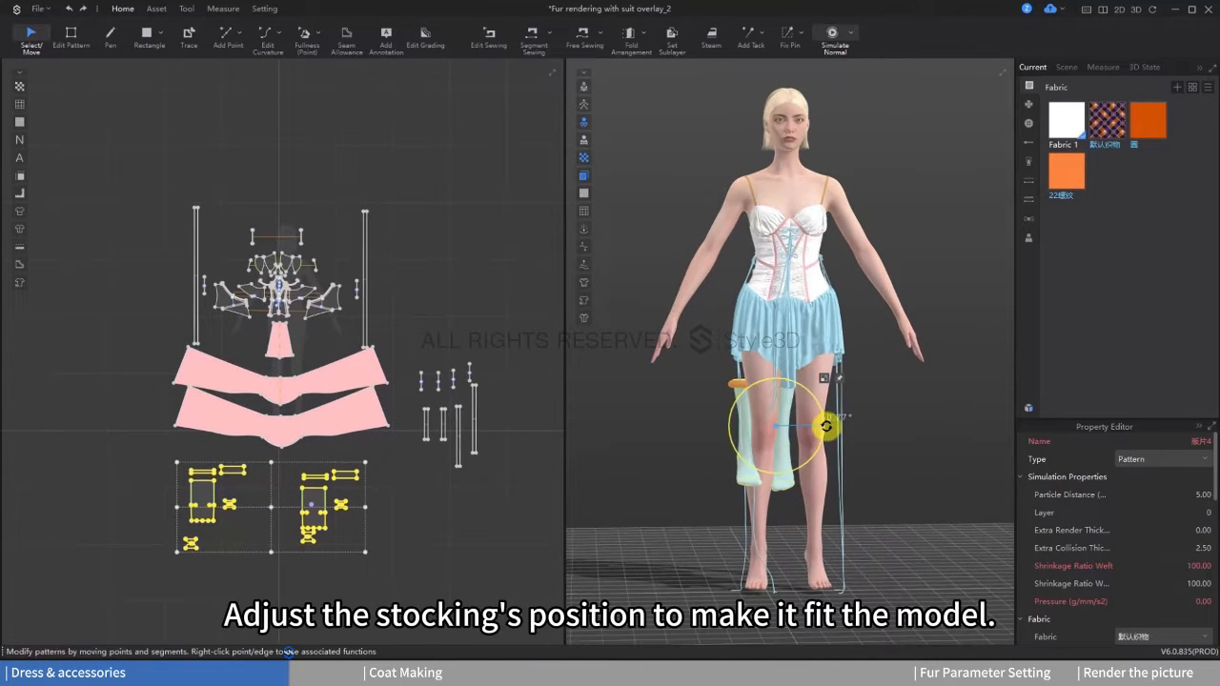
Step: Select one stocking's leg and foot pieces and move them in 3D down onto the avatar's left foot
drag(386, 581, 287, 479)
drag(819, 458, 838, 482)
right_drag(838, 482, 812, 534)
scroll(812, 534, up, 3)
middle_drag(813, 534, 844, 451)
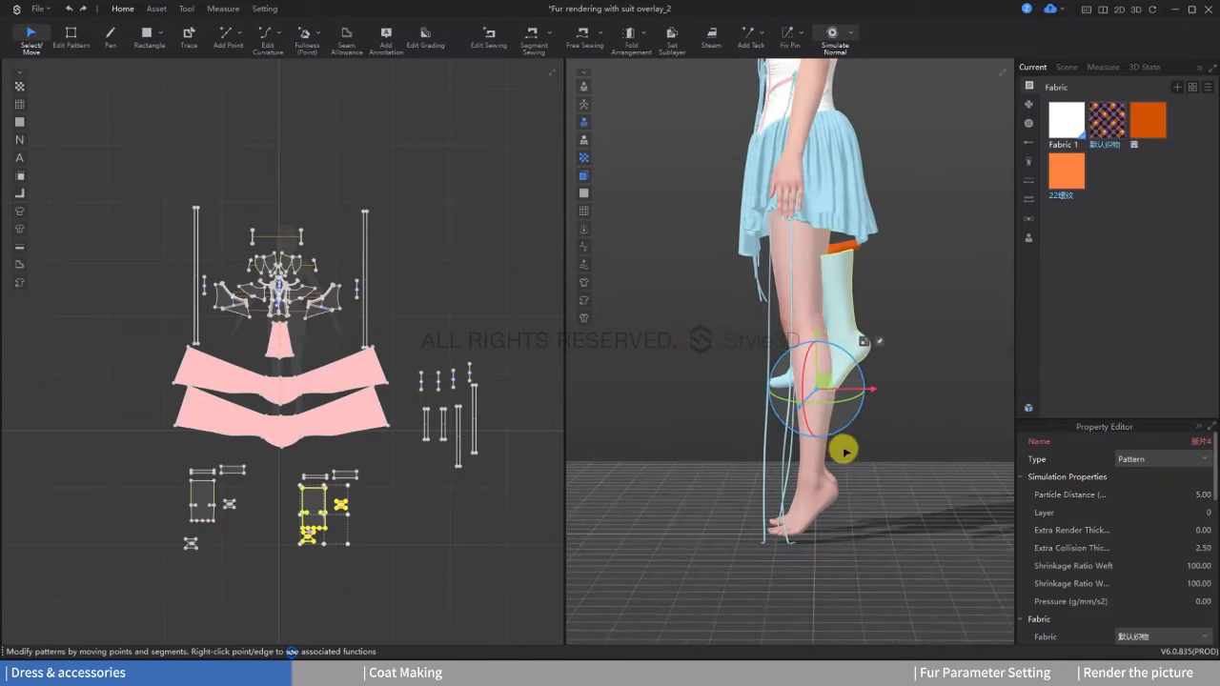
drag(814, 357, 790, 482)
scroll(790, 483, up, 3)
right_drag(790, 483, 870, 516)
drag(870, 517, 831, 518)
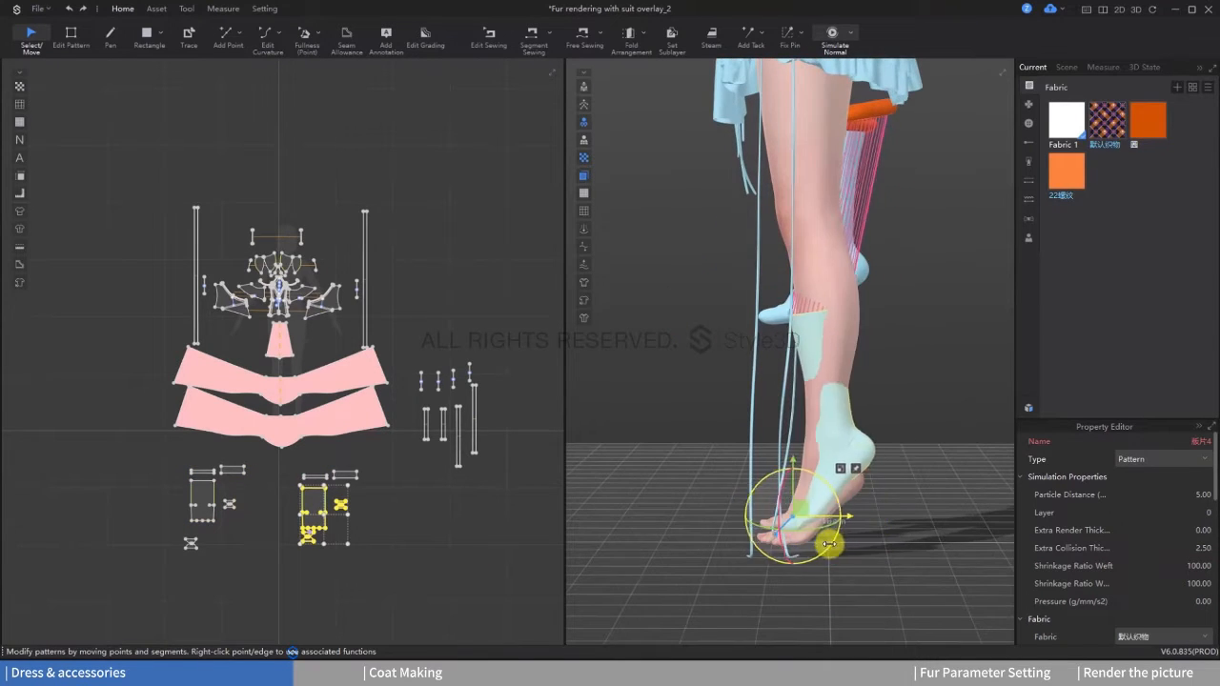
Step: Fine-tune the stocking's 3D position and rotation so it lines up with the avatar's left foot and calf
scroll(828, 544, up, 3)
drag(772, 584, 838, 536)
drag(873, 476, 850, 506)
right_drag(849, 506, 866, 501)
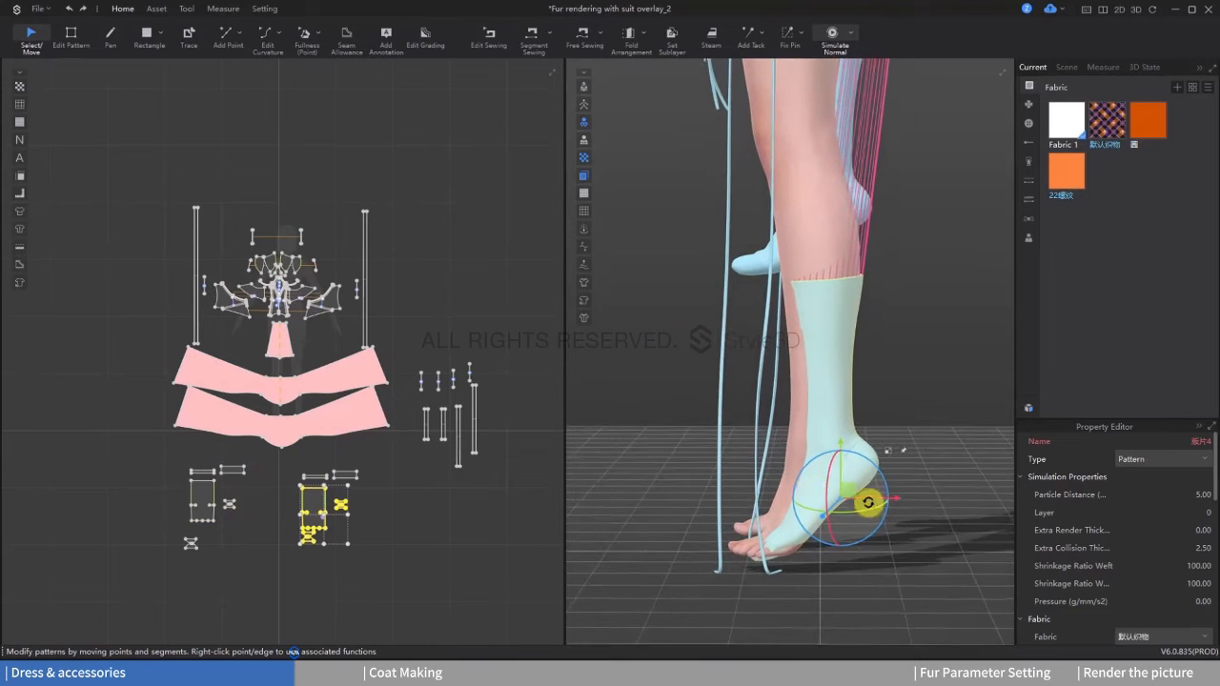
drag(866, 501, 858, 502)
drag(831, 463, 822, 466)
right_drag(822, 466, 864, 448)
drag(860, 502, 856, 502)
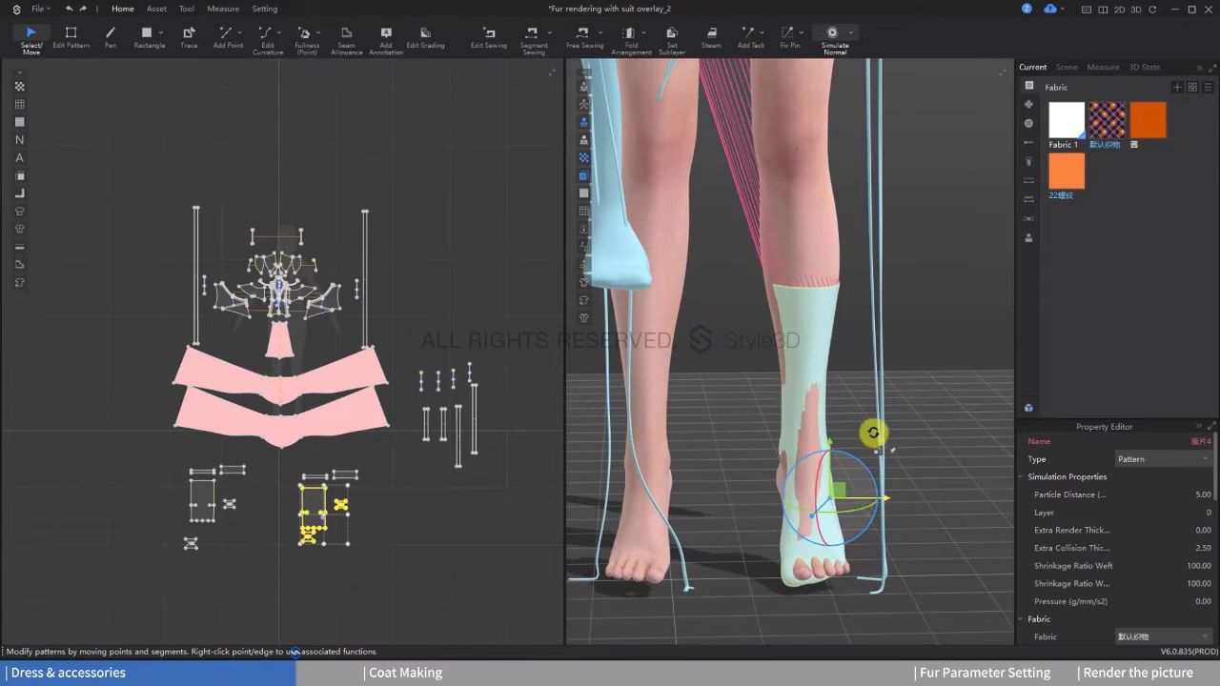
scroll(871, 435, down, 3)
middle_drag(871, 435, 900, 522)
Step: Delete the narrow cuff band patterns above both stockings' leg pieces
scroll(374, 484, up, 3)
click(330, 469)
right_drag(820, 333, 675, 347)
click(381, 480)
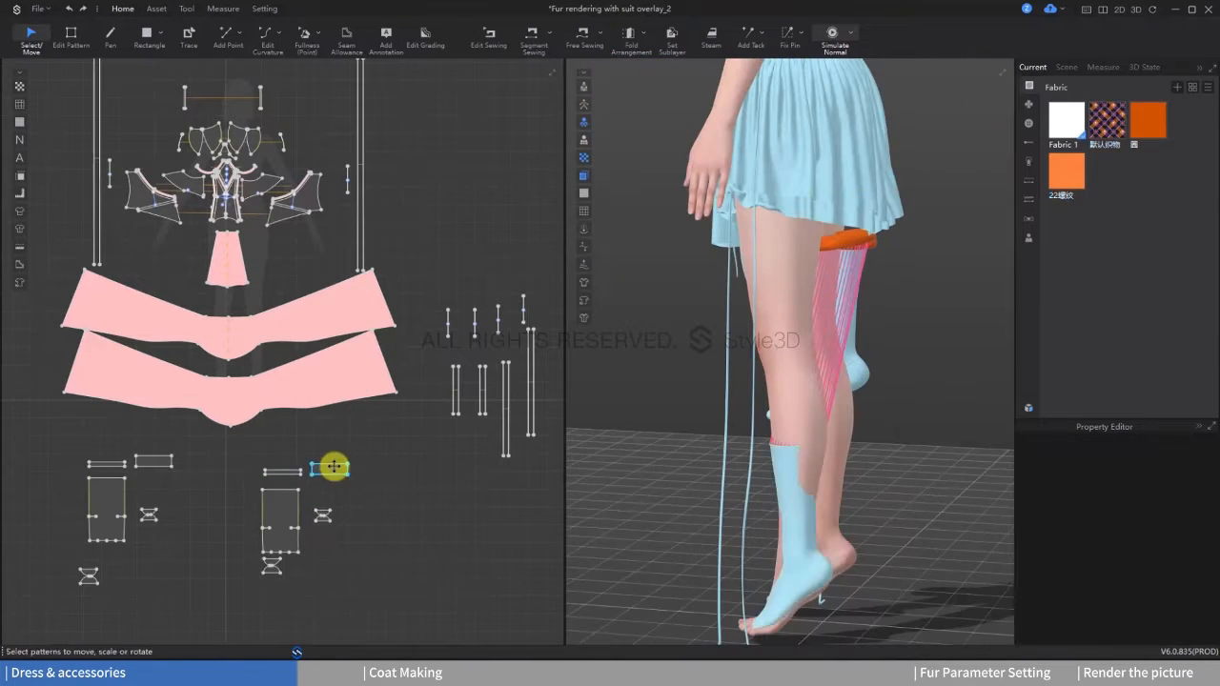
click(332, 468)
click(288, 474)
click(369, 488)
click(294, 470)
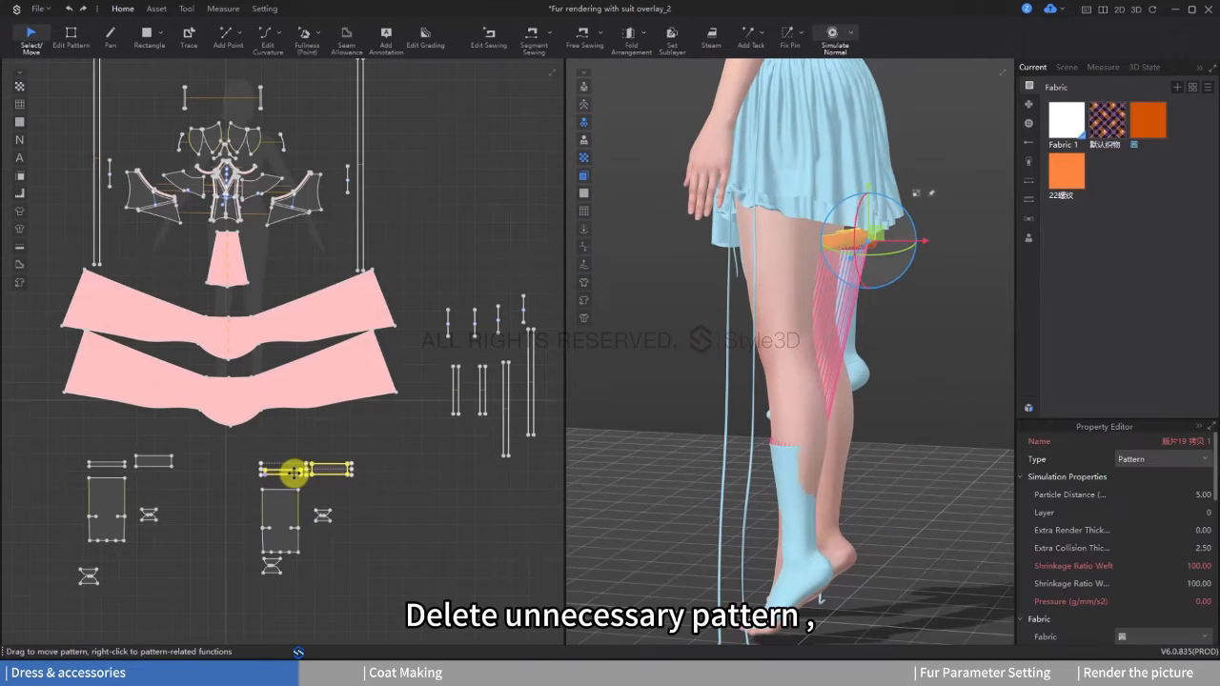
right_click(299, 471)
click(339, 317)
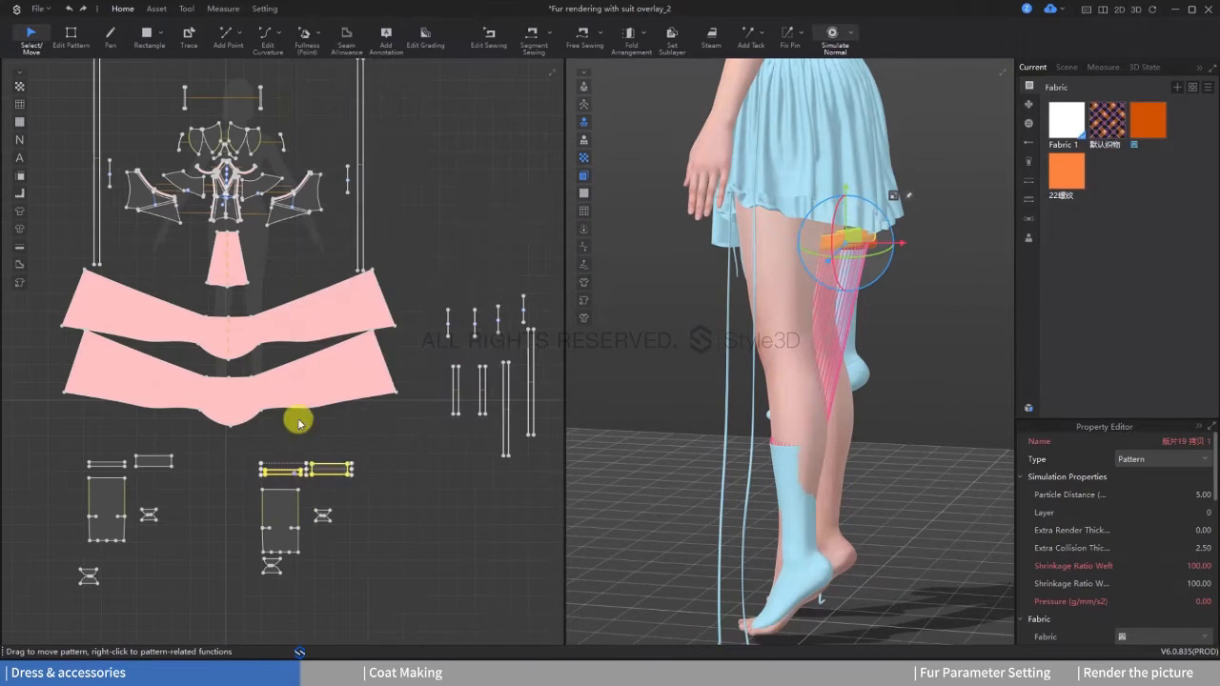
middle_drag(299, 419, 389, 411)
drag(291, 465, 143, 427)
key(Delete)
Step: Delete the unplaced stocking's leg and foot patterns, keeping only the pieces fitted on the left foot
drag(52, 421, 263, 592)
right_click(202, 507)
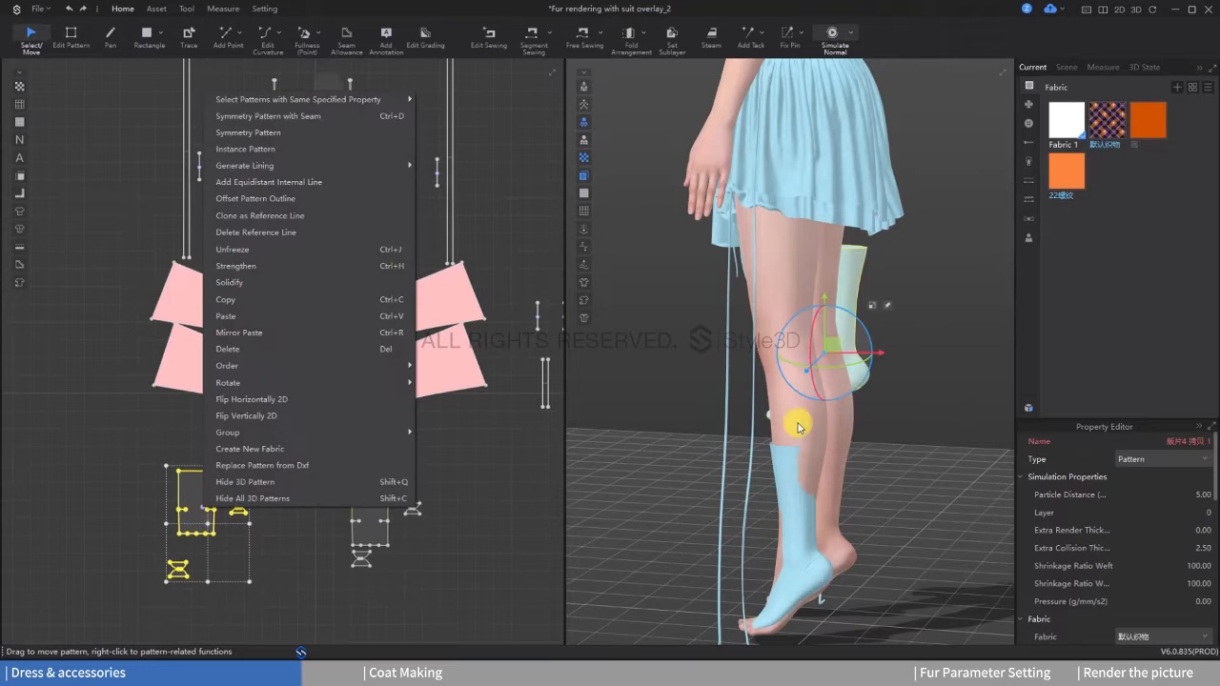
click(841, 285)
right_click(846, 280)
click(916, 410)
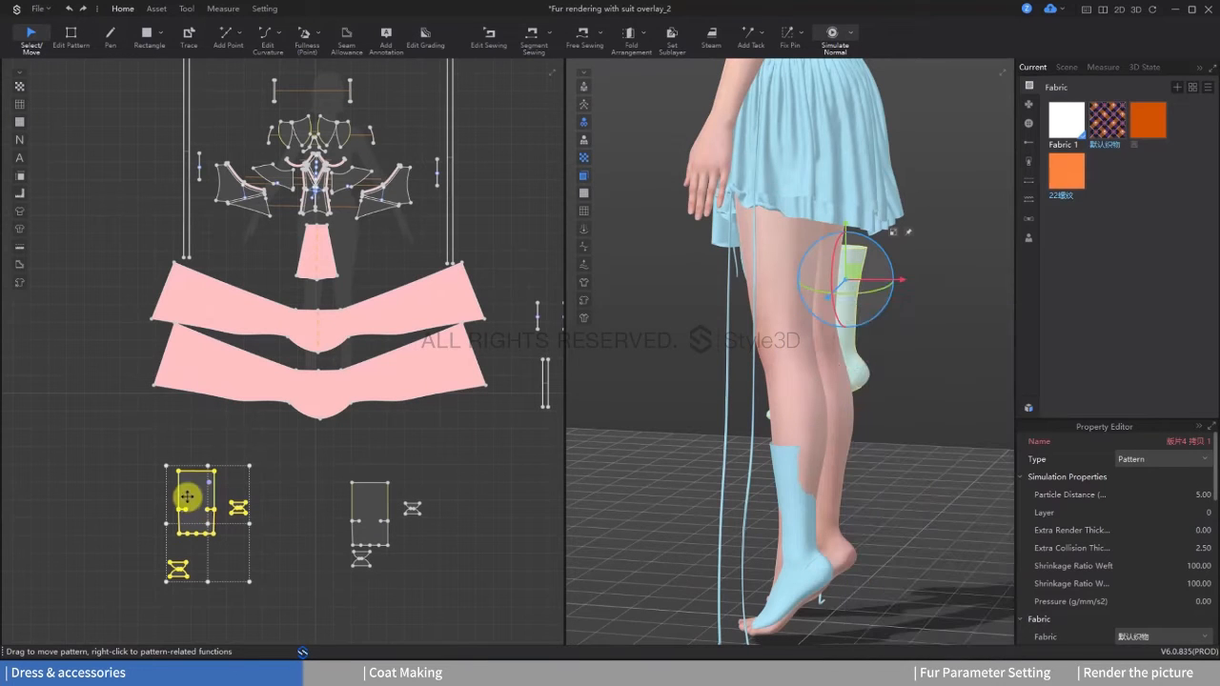
drag(185, 490, 381, 509)
Step: Create a mirrored copy of the fitted stocking's pieces with Symmetry Pattern and place it beside the originals in 2D
right_click(386, 477)
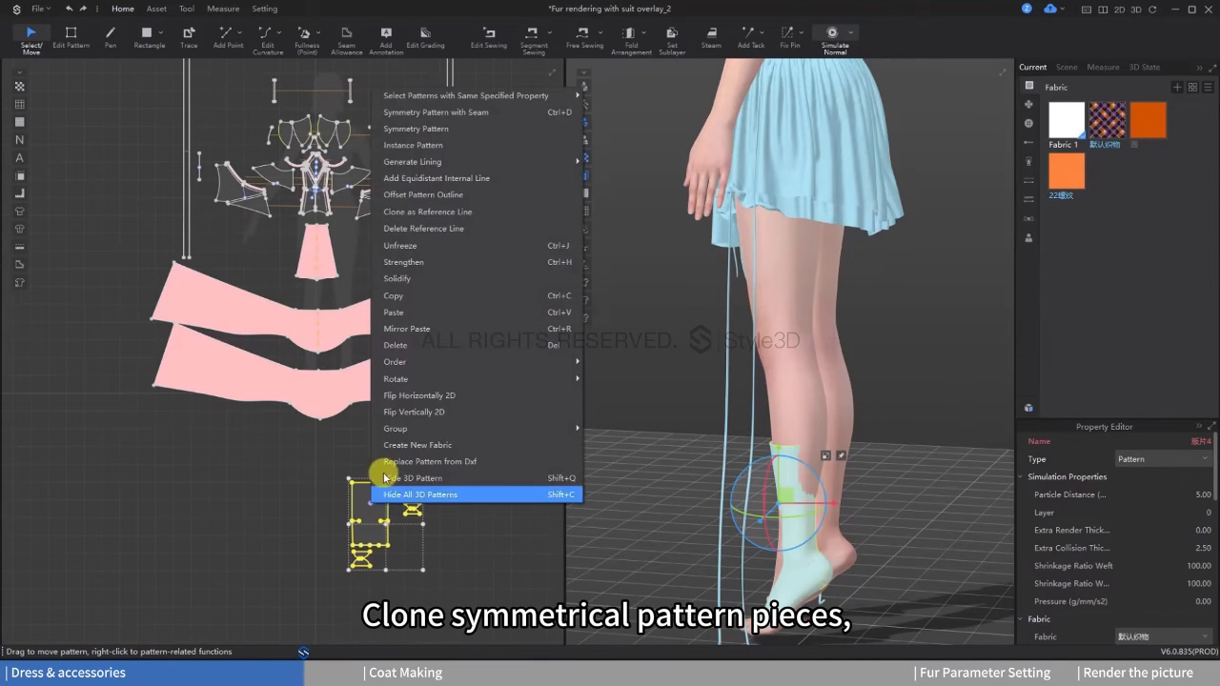
click(419, 127)
click(241, 515)
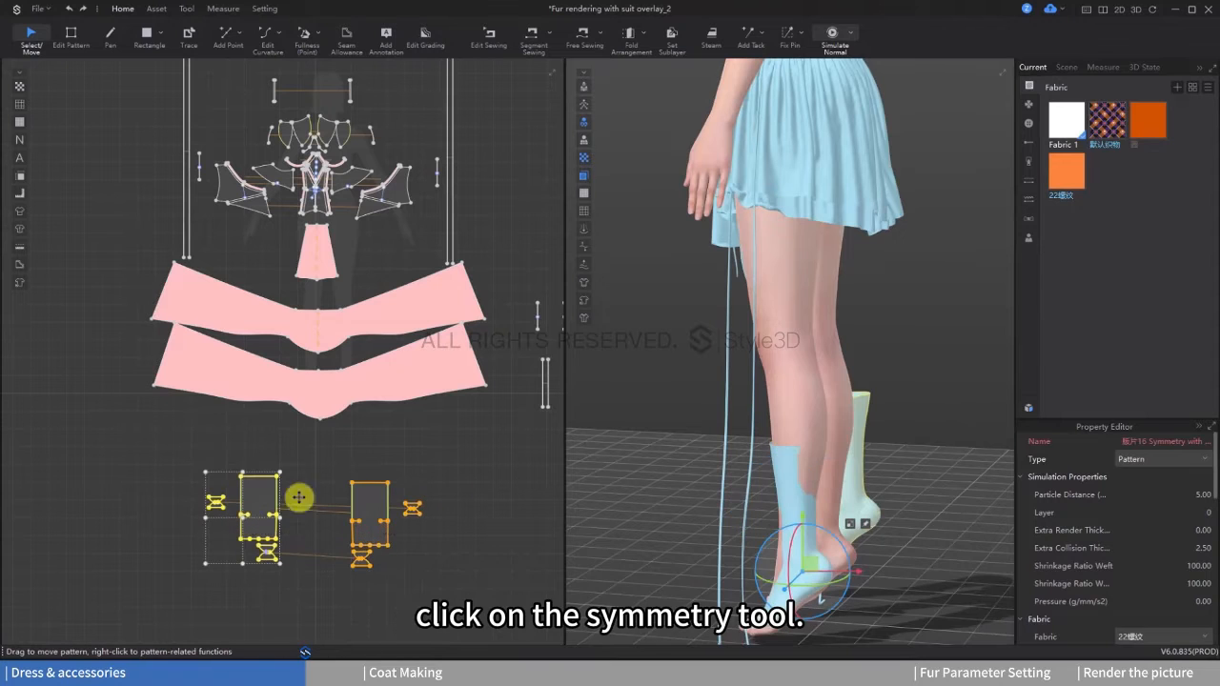
Step: Mirror the copied stocking onto the avatar's right foot in 3D with Symmetry The Shape
right_click(857, 443)
click(912, 251)
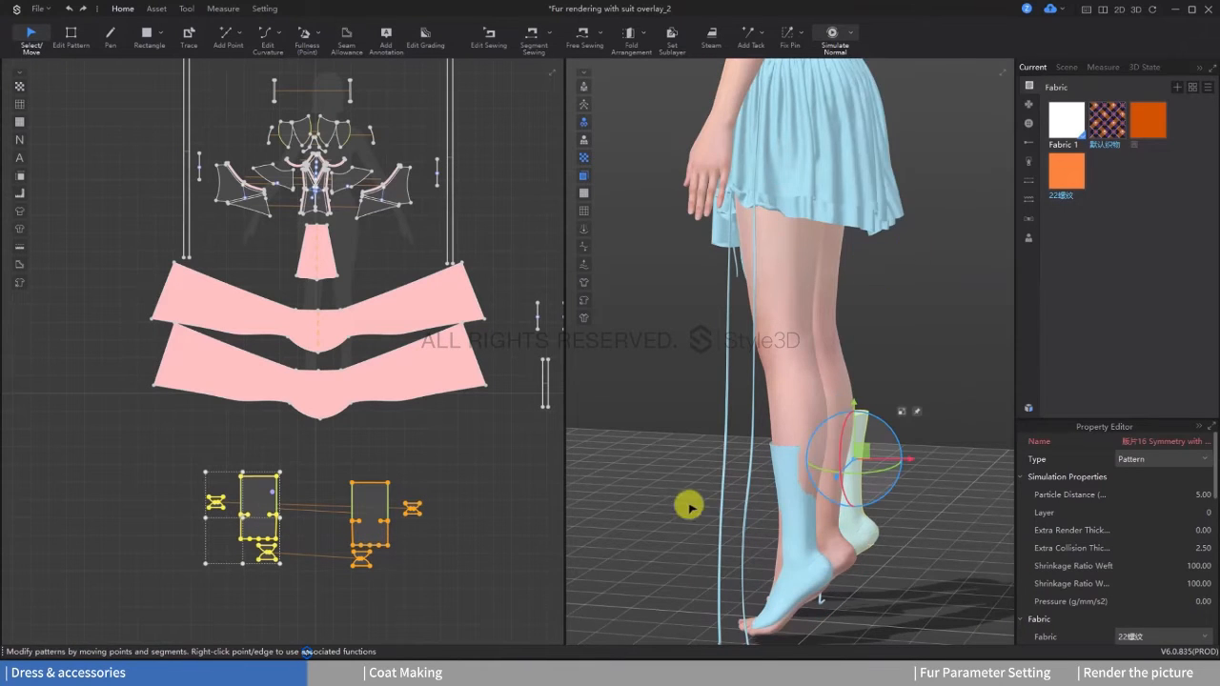
right_drag(692, 501, 768, 494)
drag(780, 442, 856, 442)
mouse_move(860, 496)
right_down()
mouse_move(854, 483)
mouse_move(830, 509)
mouse_move(877, 509)
right_up()
click(877, 509)
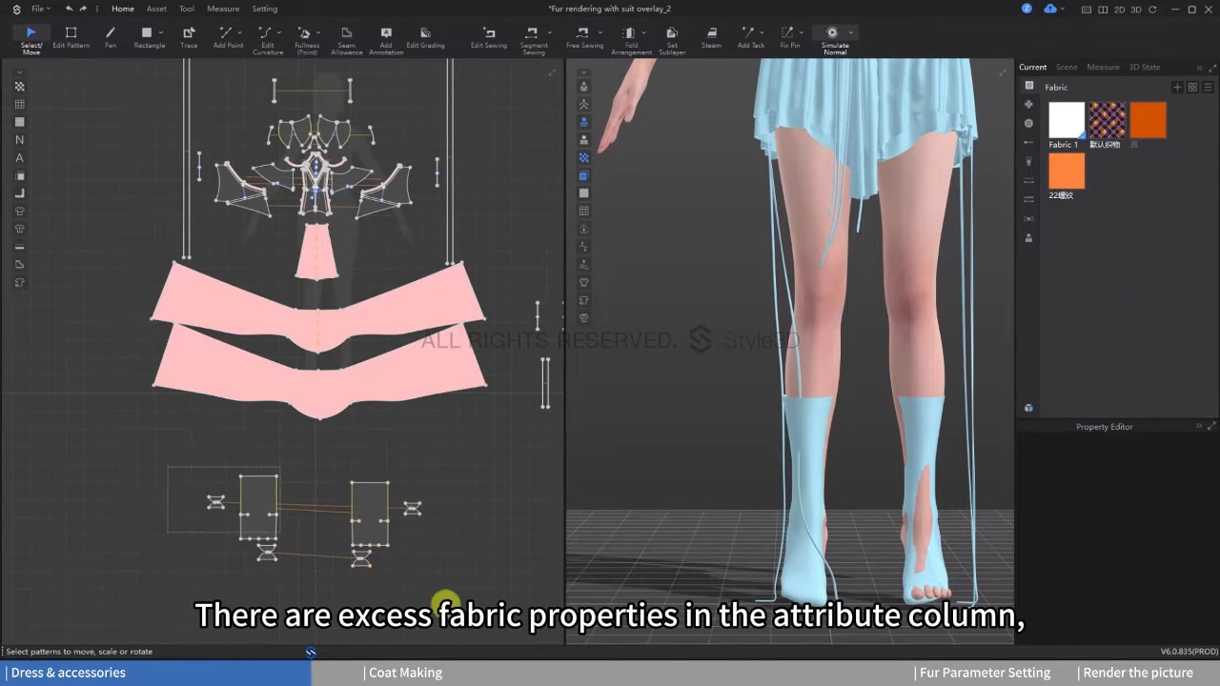
Step: Assign Fabric 1 to all stocking patterns and delete all unused fabrics
drag(445, 604, 525, 625)
right_click(1061, 123)
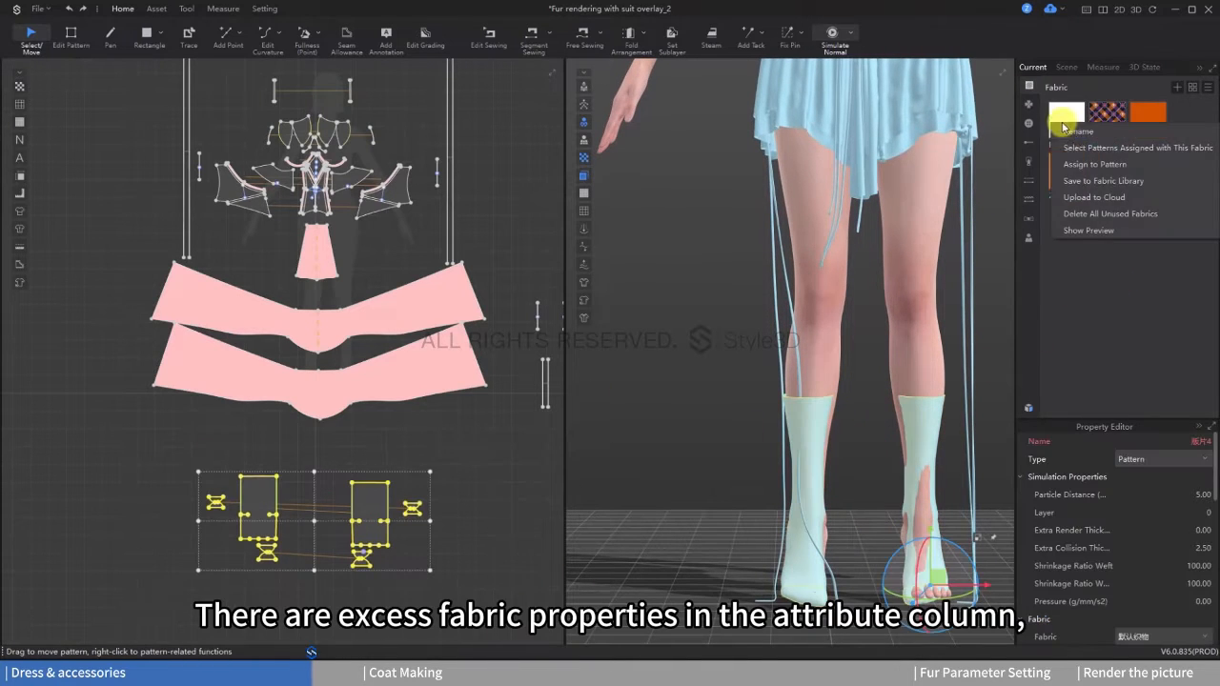
click(1111, 165)
right_click(1122, 137)
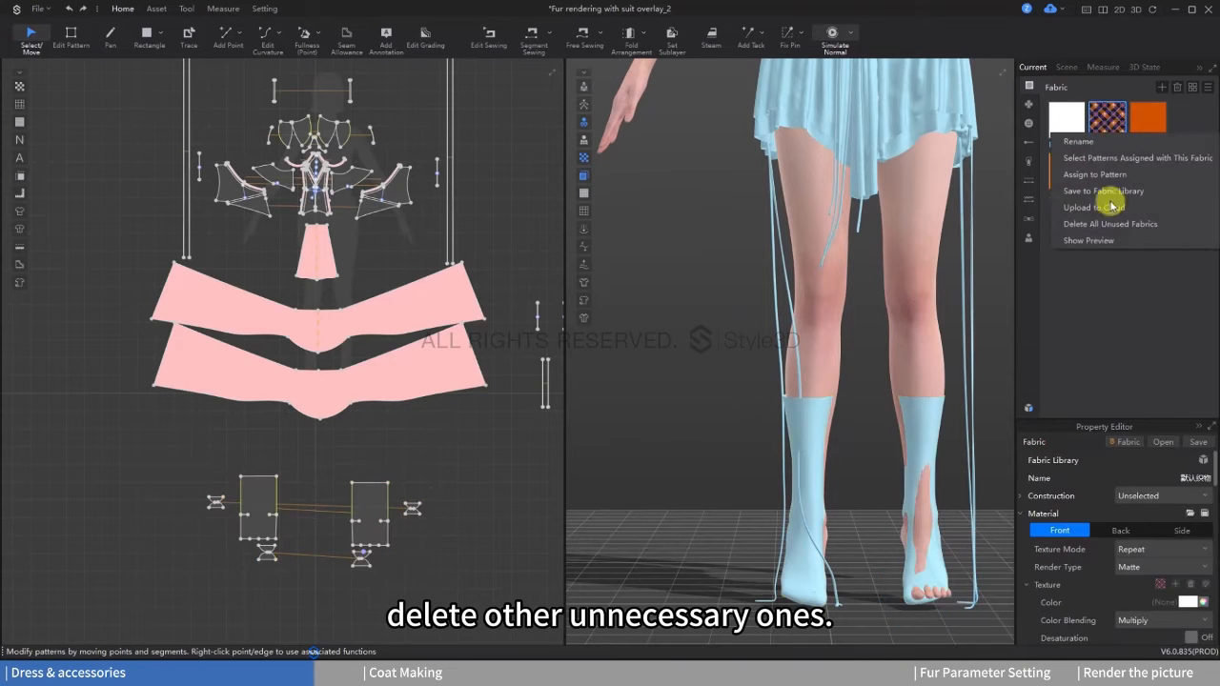
click(1107, 223)
right_drag(937, 403, 915, 403)
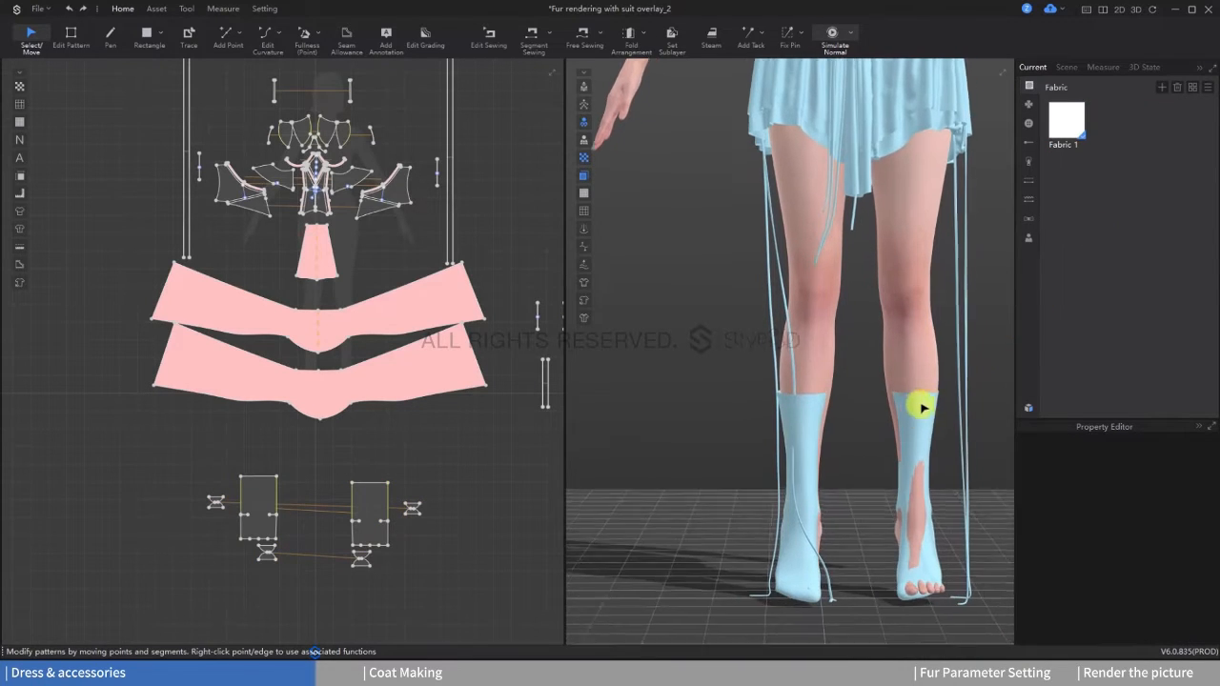
Step: Unfreeze all stocking patterns and start the simulation
drag(155, 463, 481, 615)
right_click(388, 510)
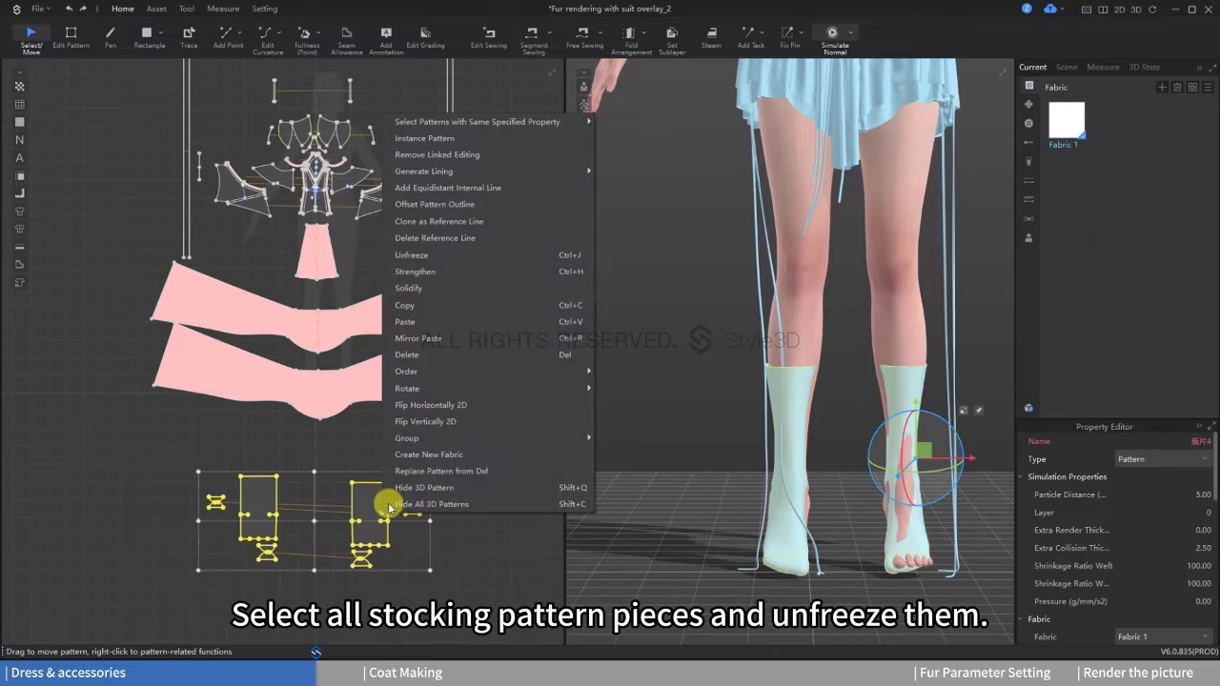
click(434, 255)
key(space)
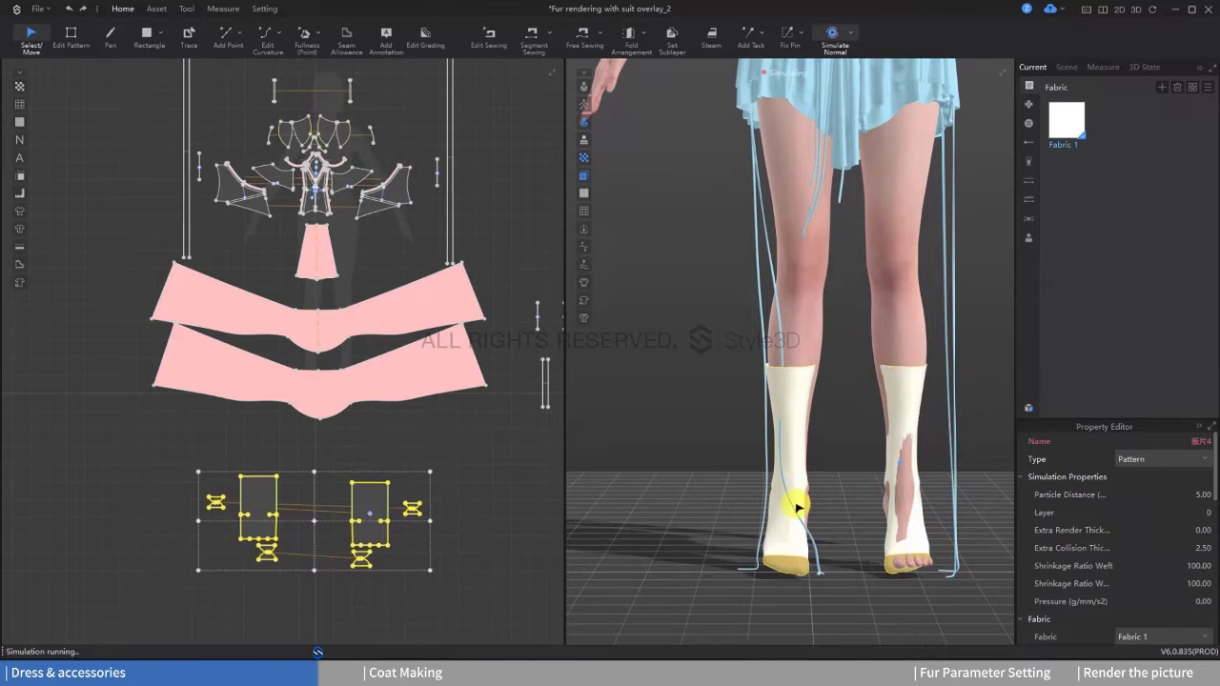
Step: Pull the left stocking's fabric over the avatar's toes during simulation to cover the foot and leg smoothly
mouse_move(807, 434)
right_down()
mouse_move(762, 449)
mouse_move(865, 506)
mouse_move(847, 523)
mouse_move(847, 466)
mouse_move(955, 481)
right_up()
mouse_move(952, 523)
right_down()
mouse_move(923, 534)
mouse_move(938, 535)
right_up()
key(space)
drag(948, 534, 924, 532)
click(867, 564)
click(936, 533)
key(space)
right_drag(925, 532, 1034, 547)
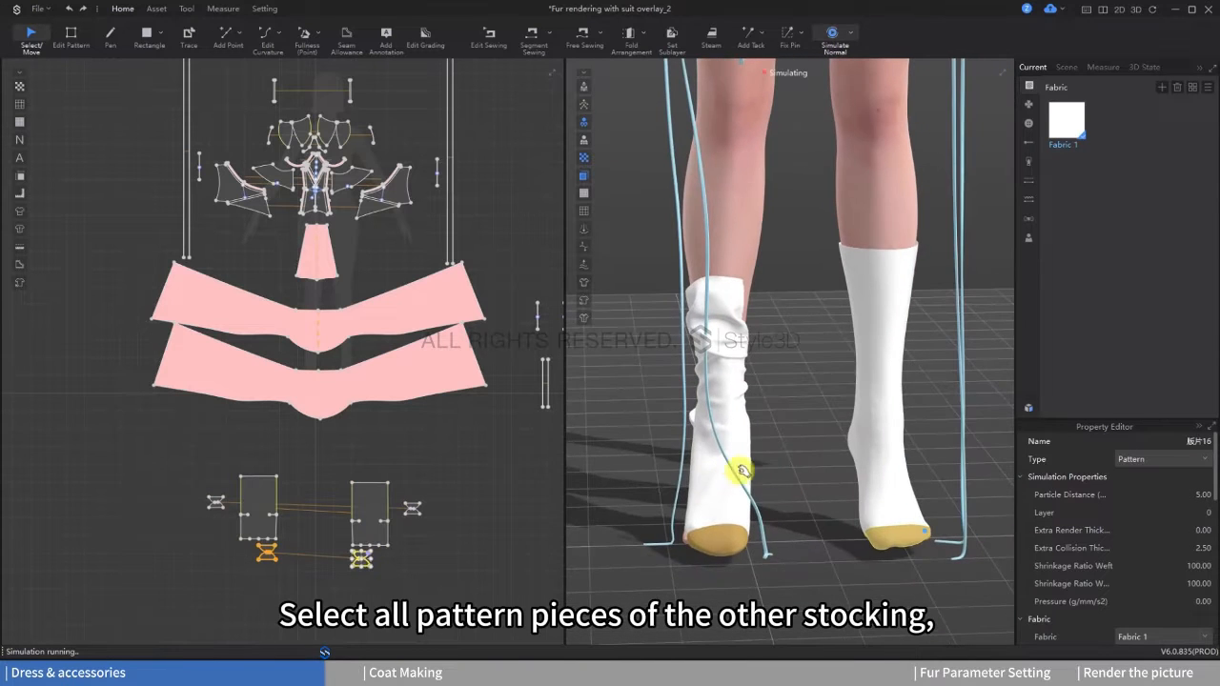
Step: Apply Symmetry The Shape to the right stocking's pieces, adjust its position in 3D, and simulate it
drag(197, 478, 296, 574)
right_click(716, 353)
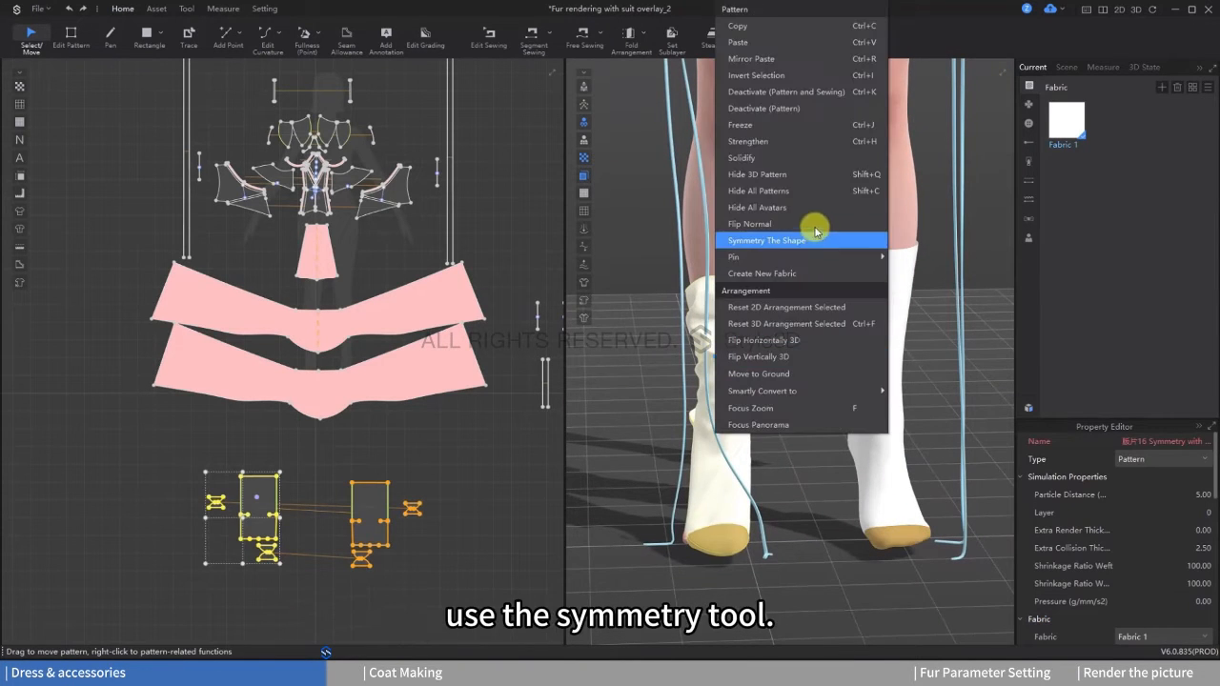
click(762, 239)
drag(641, 345, 714, 340)
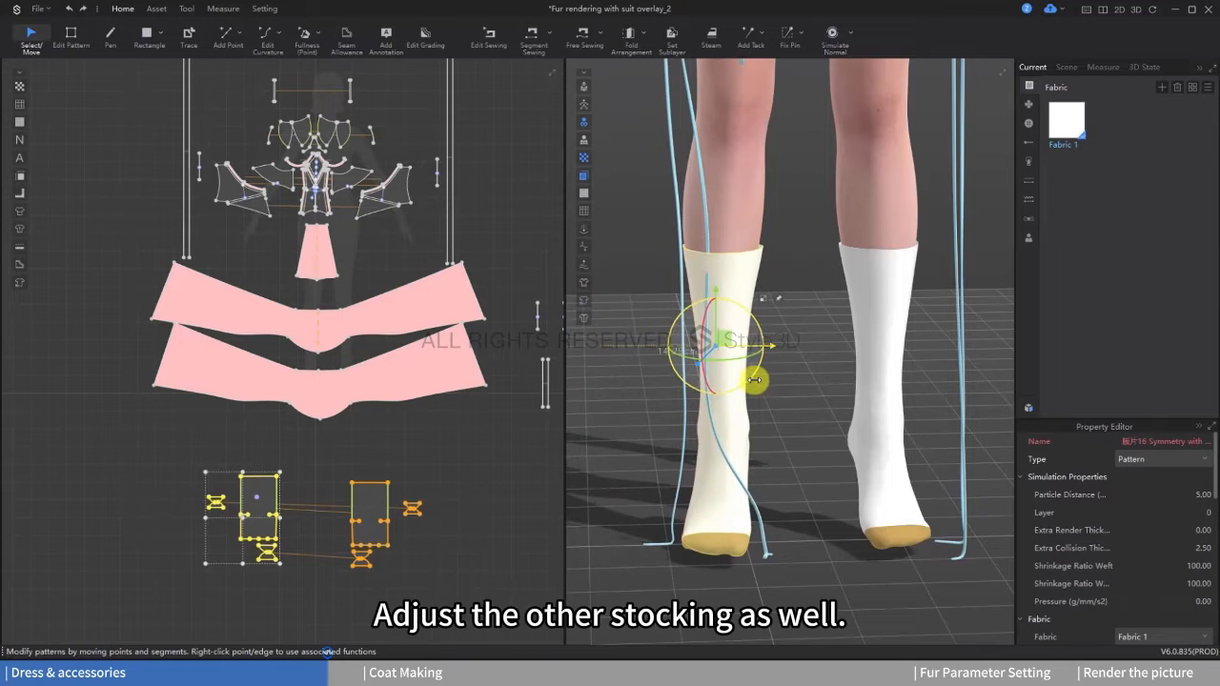
key(space)
right_drag(824, 412, 792, 452)
scroll(792, 452, down, 2)
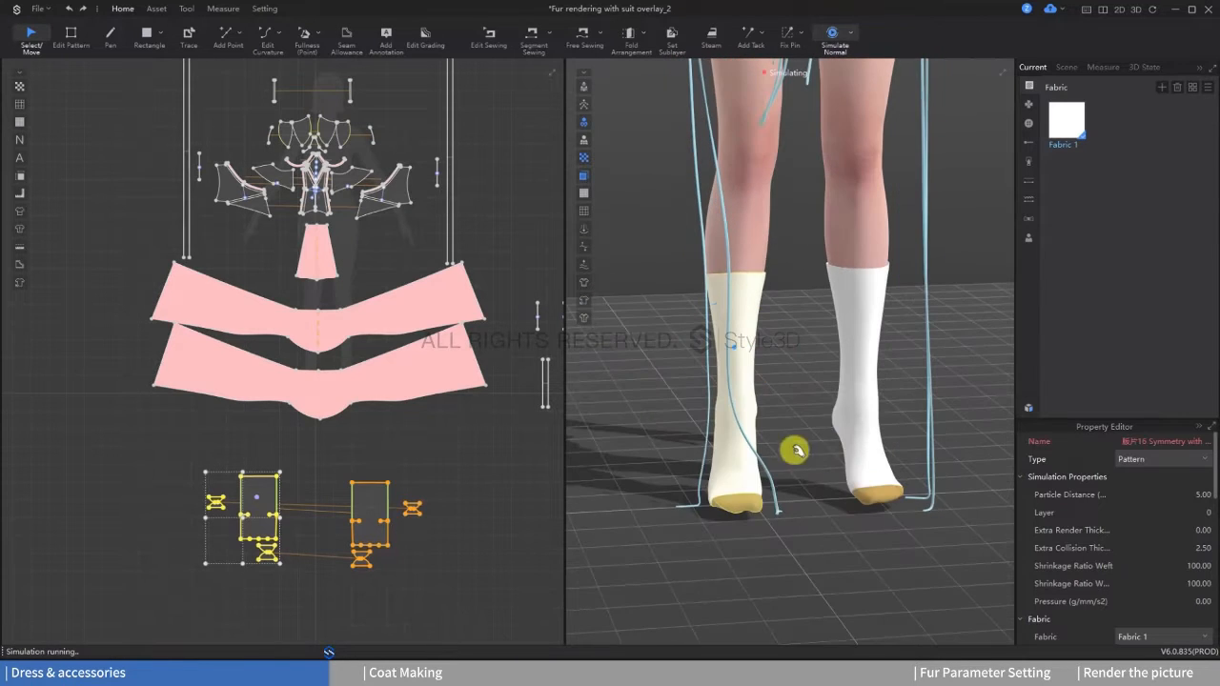
Step: Stop the simulation and freeze all patterns of both stockings
click(416, 482)
drag(162, 457, 509, 582)
right_click(379, 511)
click(417, 280)
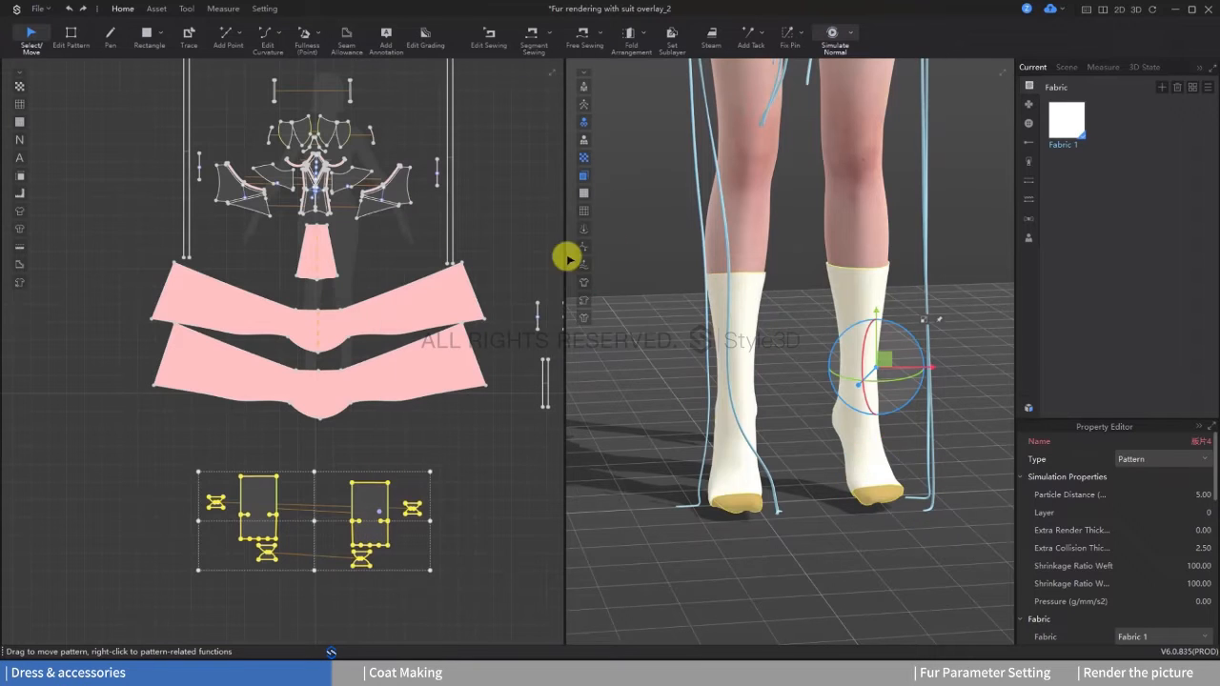
Step: Try a pair of high-heeled shoes on the avatar and remove them
click(734, 196)
click(1147, 549)
click(1132, 629)
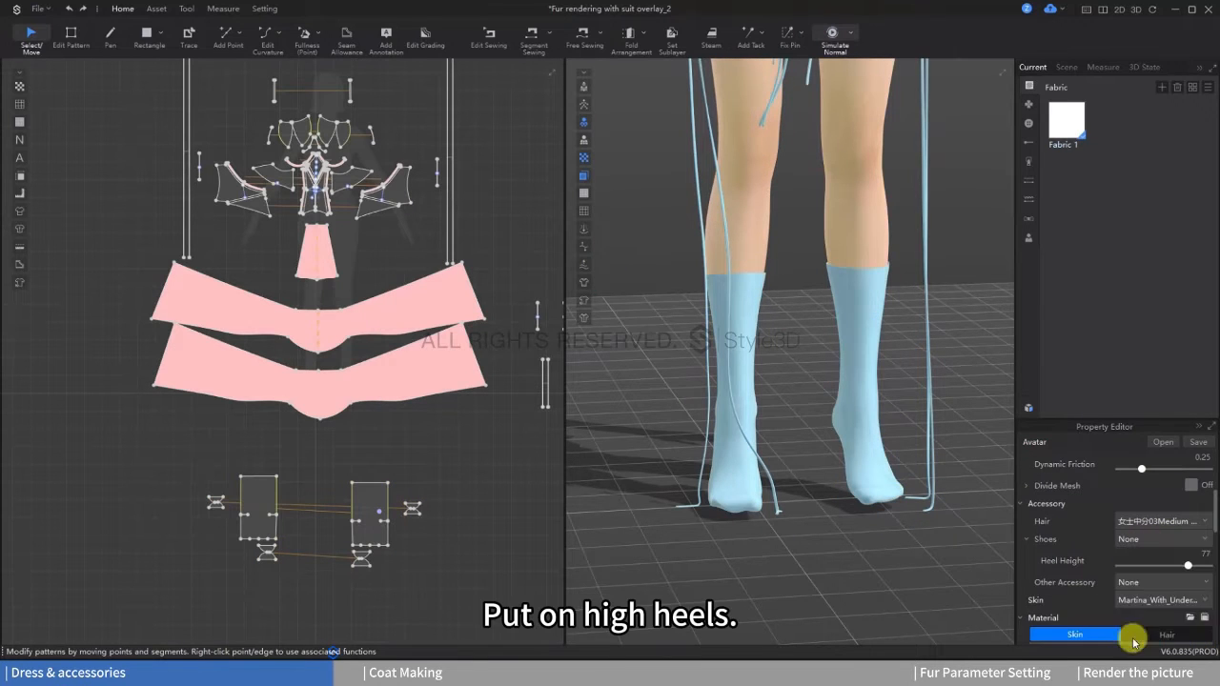
right_drag(866, 485, 820, 512)
click(878, 477)
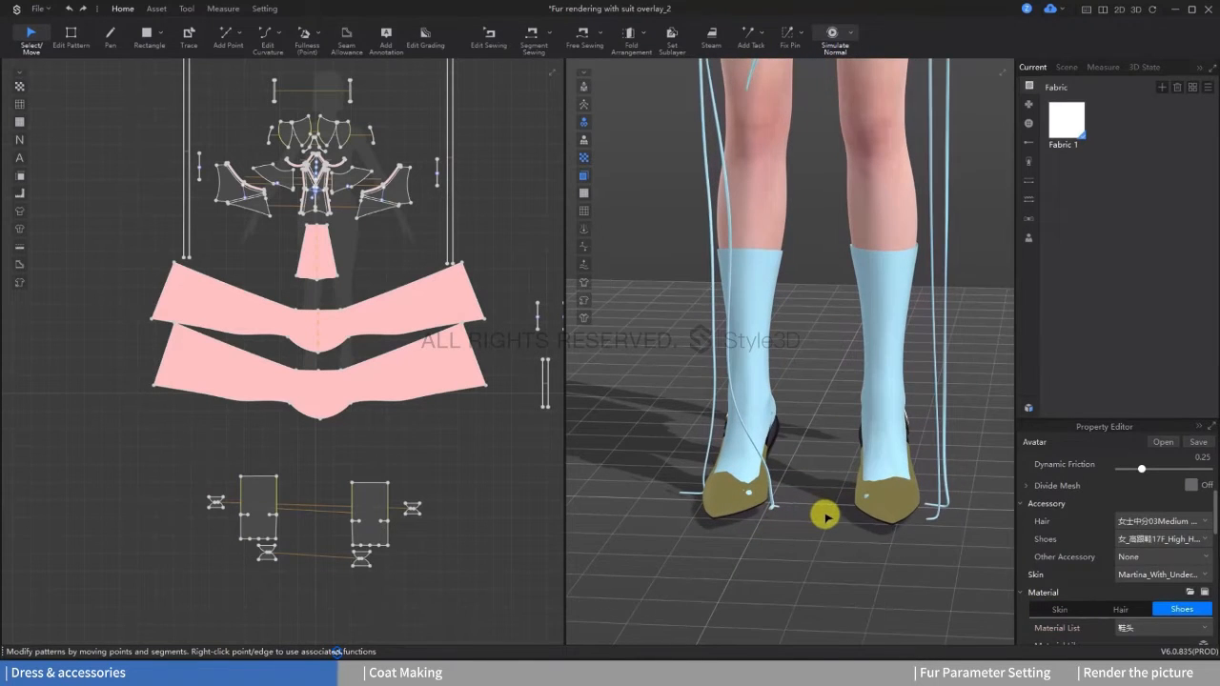
key(Delete)
Step: Unfreeze all pattern pieces of both stockings and restart the simulation
drag(184, 453, 499, 568)
right_click(365, 514)
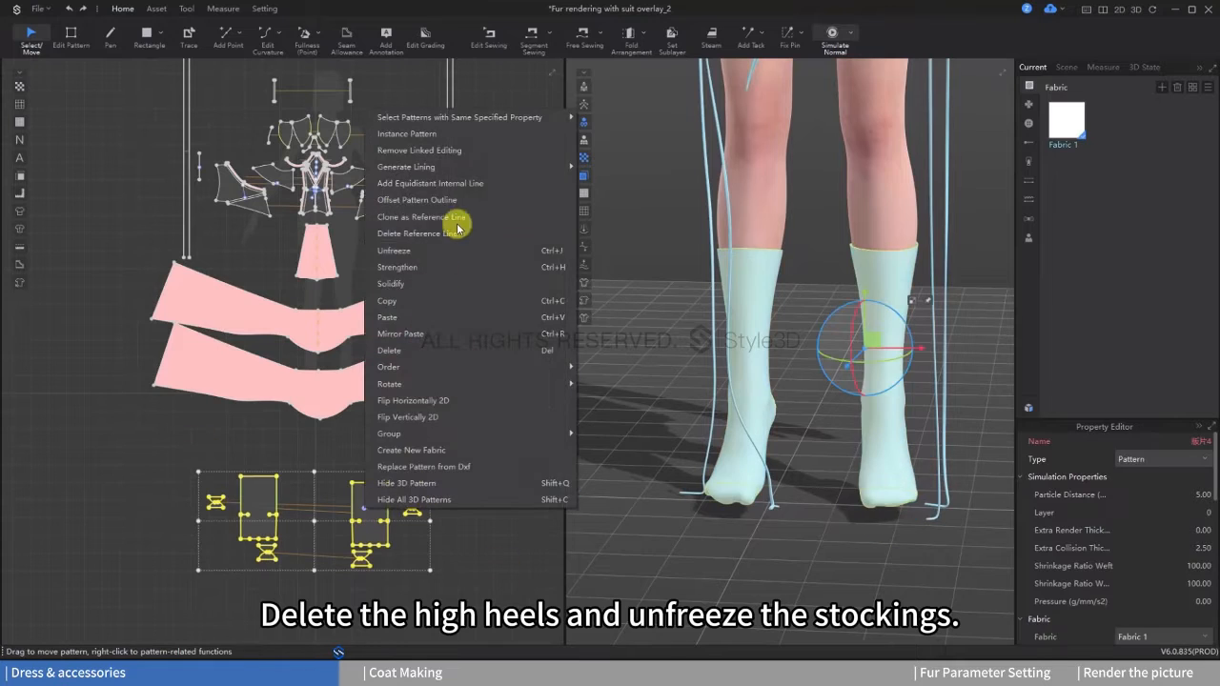
click(418, 255)
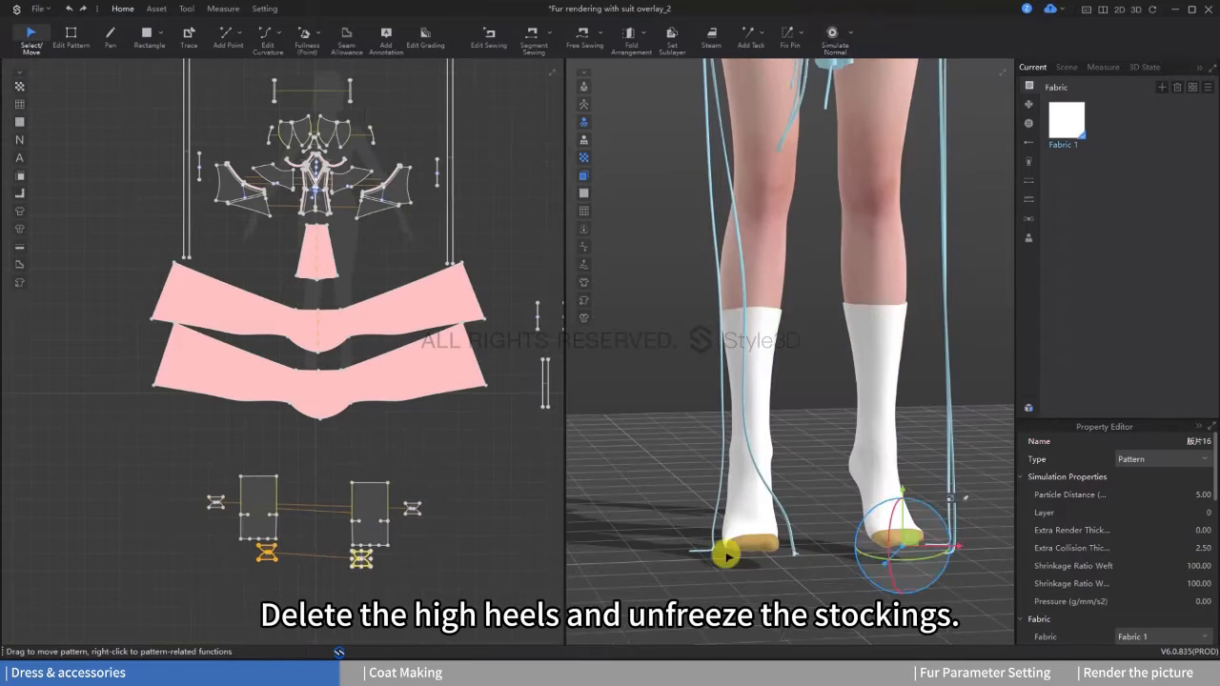
key(space)
right_drag(727, 556, 822, 569)
middle_drag(822, 569, 792, 534)
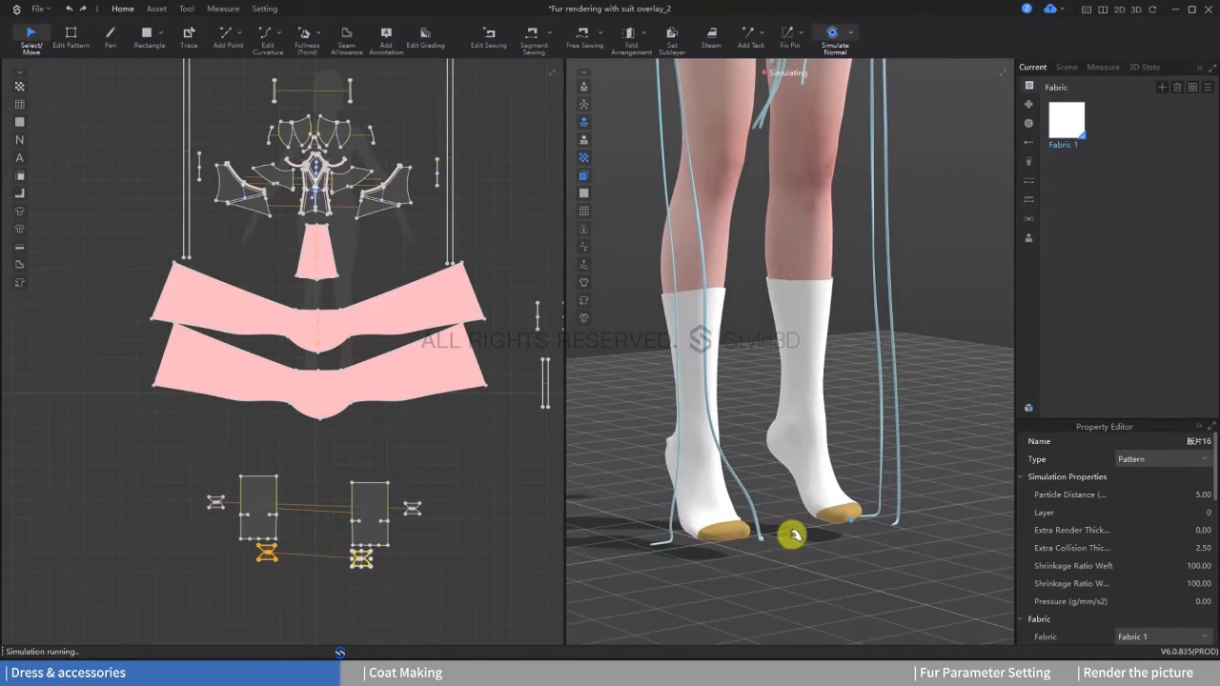
Step: Fix-pin a patch of the stocking mesh just above the toes of one foot and adjust the fabric during simulation
key(w)
scroll(820, 496, up, 5)
middle_drag(819, 495, 838, 390)
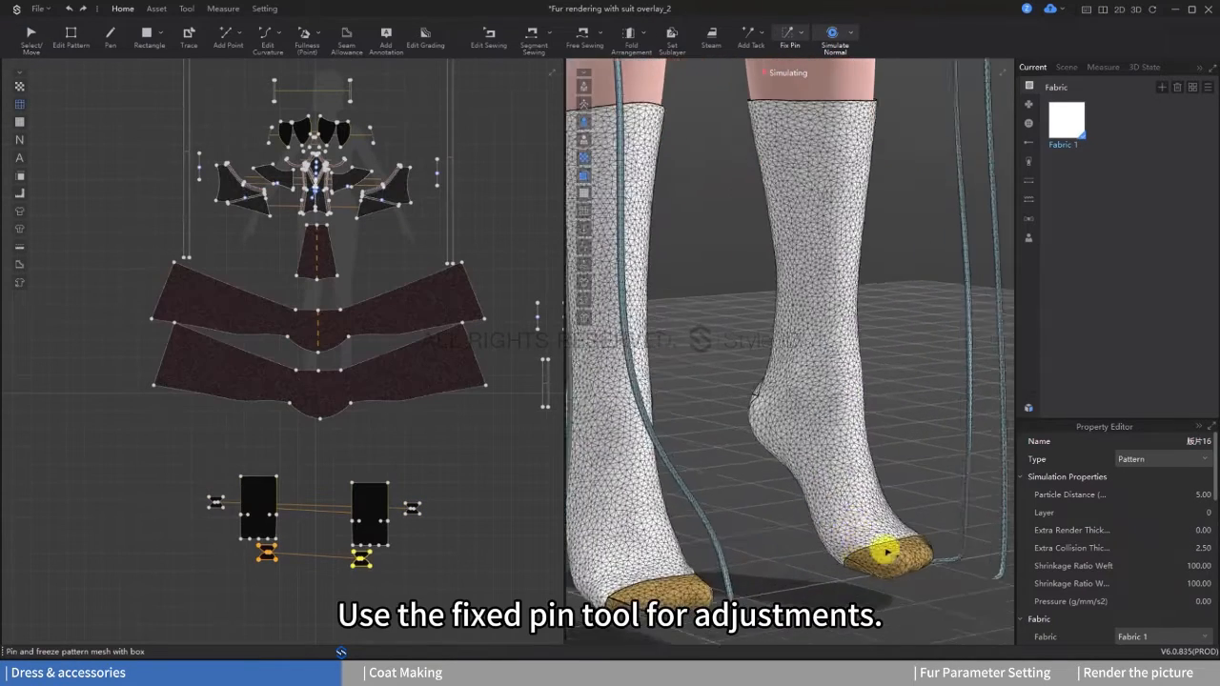
right_drag(885, 552, 904, 552)
key(space)
drag(841, 534, 858, 542)
right_drag(857, 542, 825, 536)
Step: Pin the other stocking's mesh above the toes and pull both stockings' toe fabric into place
click(484, 37)
right_drag(759, 429, 789, 431)
click(33, 40)
right_drag(810, 477, 837, 484)
click(867, 501)
key(w)
drag(735, 458, 764, 480)
click(32, 37)
right_drag(734, 475, 845, 458)
click(751, 471)
click(851, 493)
scroll(846, 459, down, 2)
Step: Freeze all stocking pieces, put the 17F high heels on the avatar, and check the fit
drag(450, 610, 451, 611)
right_click(369, 515)
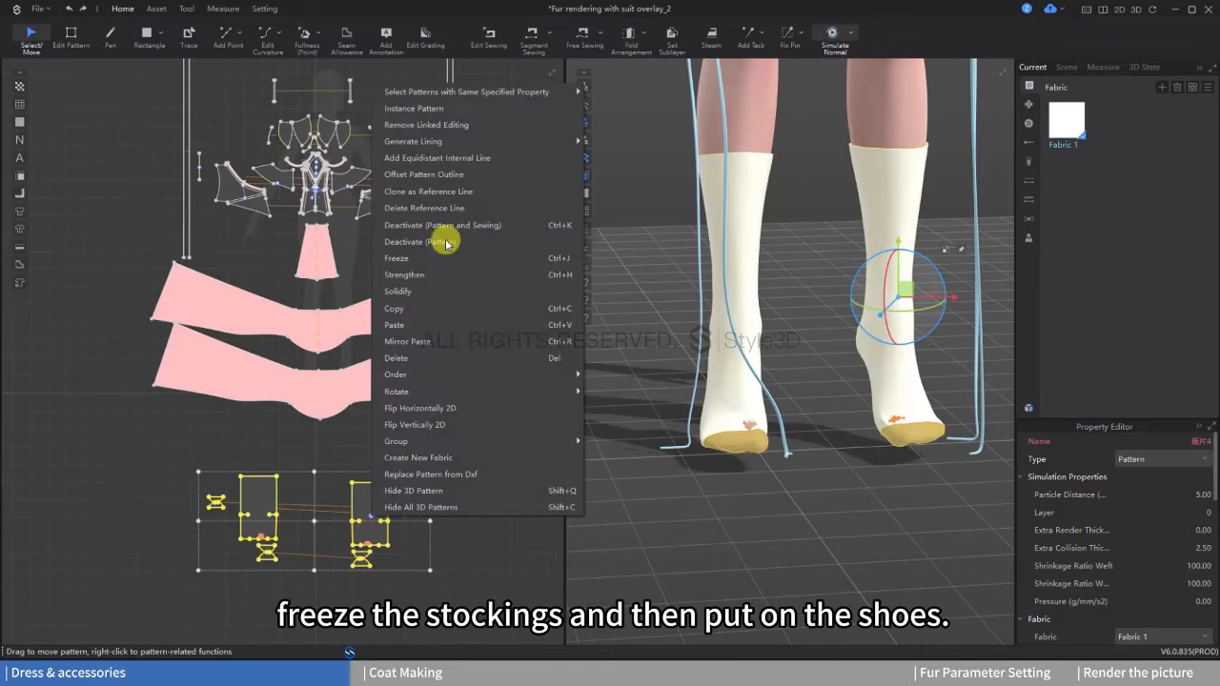
click(448, 259)
click(743, 120)
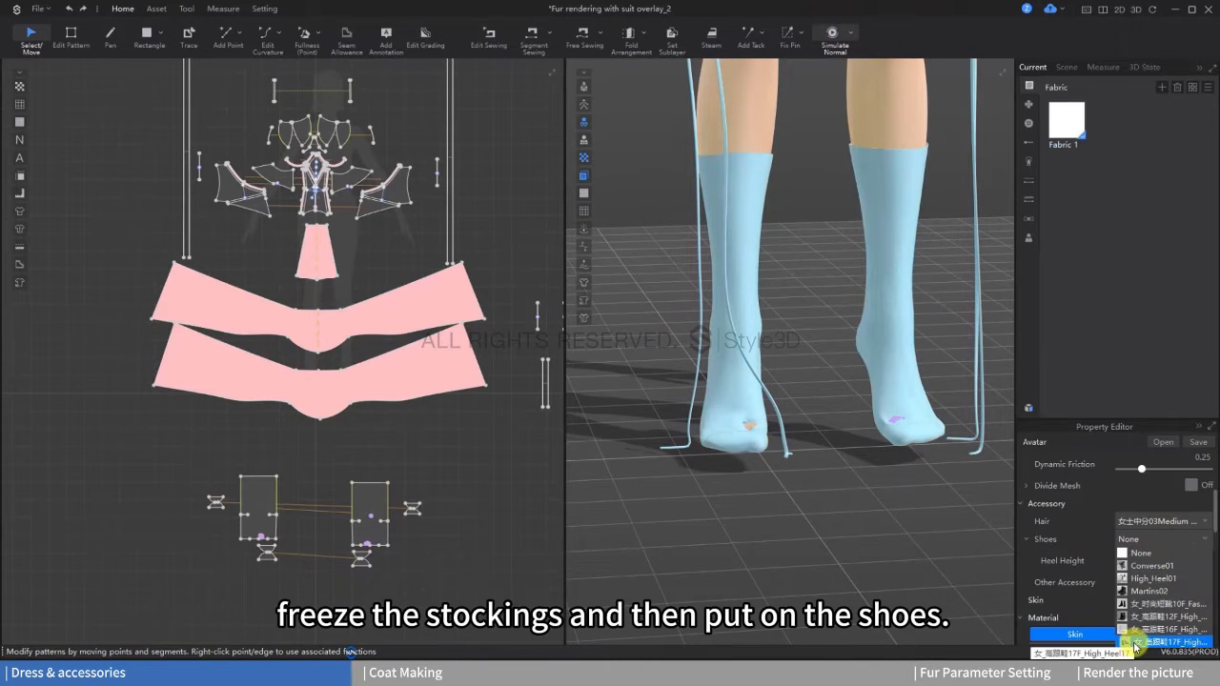
click(1162, 550)
mouse_move(791, 439)
right_down()
mouse_move(871, 525)
mouse_move(882, 501)
mouse_move(791, 418)
right_up()
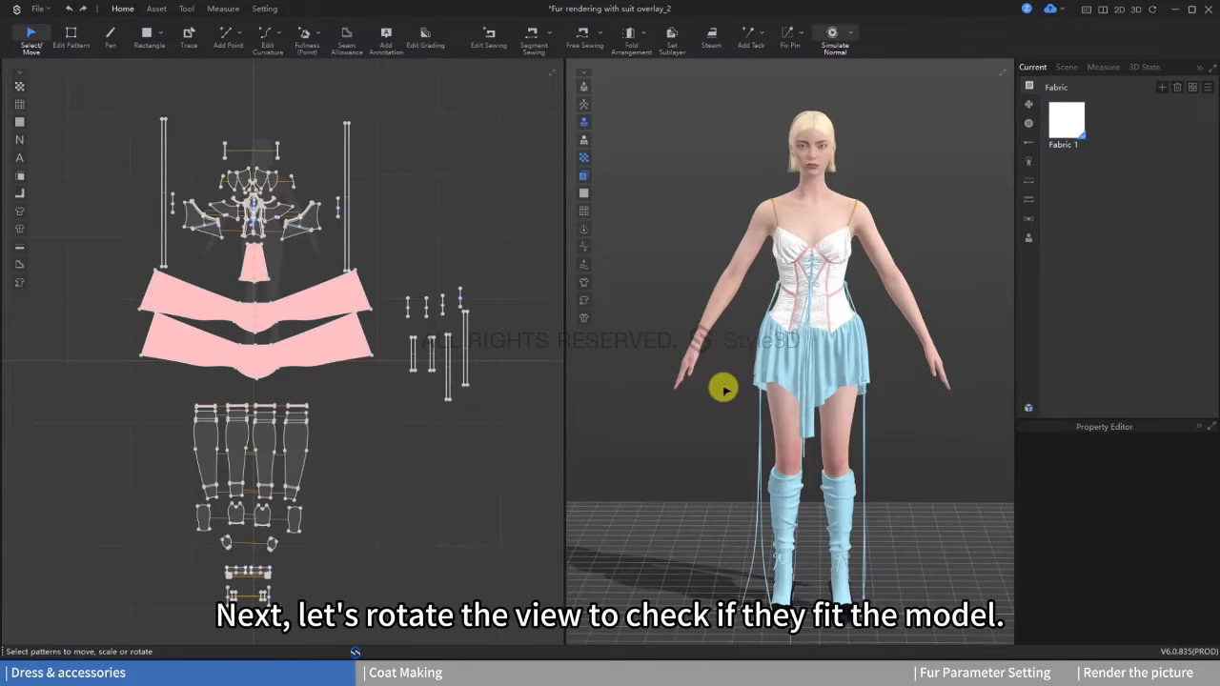
right_drag(721, 383, 585, 359)
Step: Unfreeze and deactivate all pattern pieces of the dress and stockings
scroll(359, 494, down, 2)
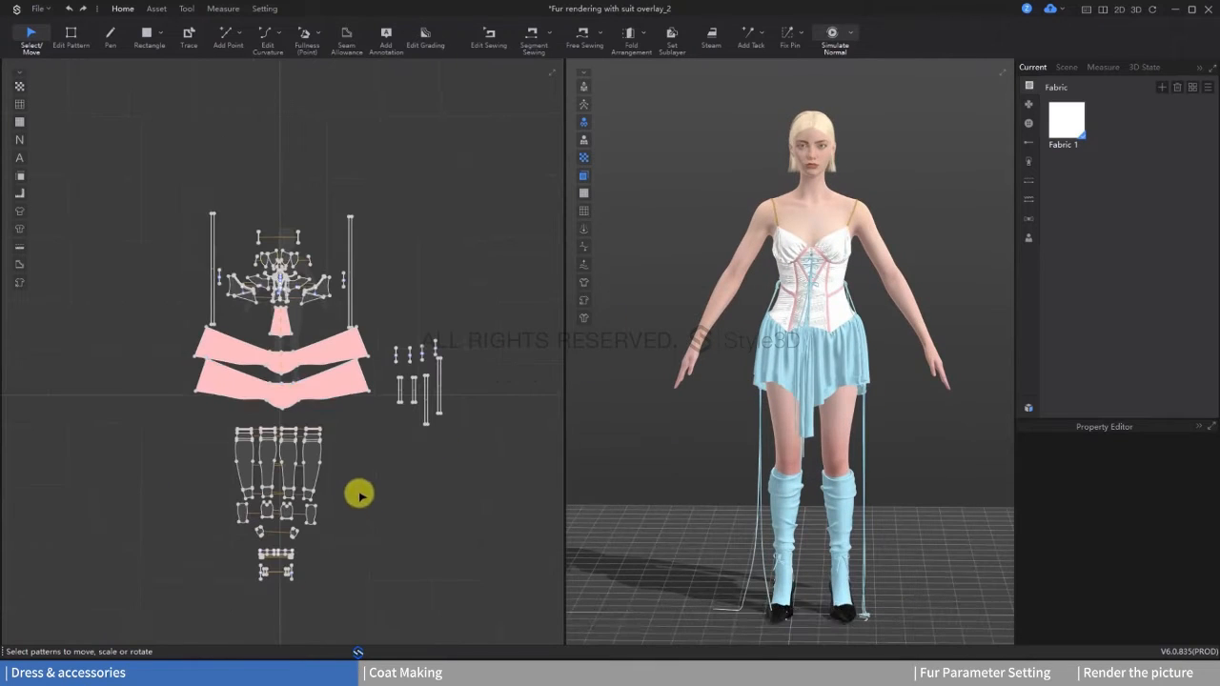
key(ctrl+a)
right_click(318, 349)
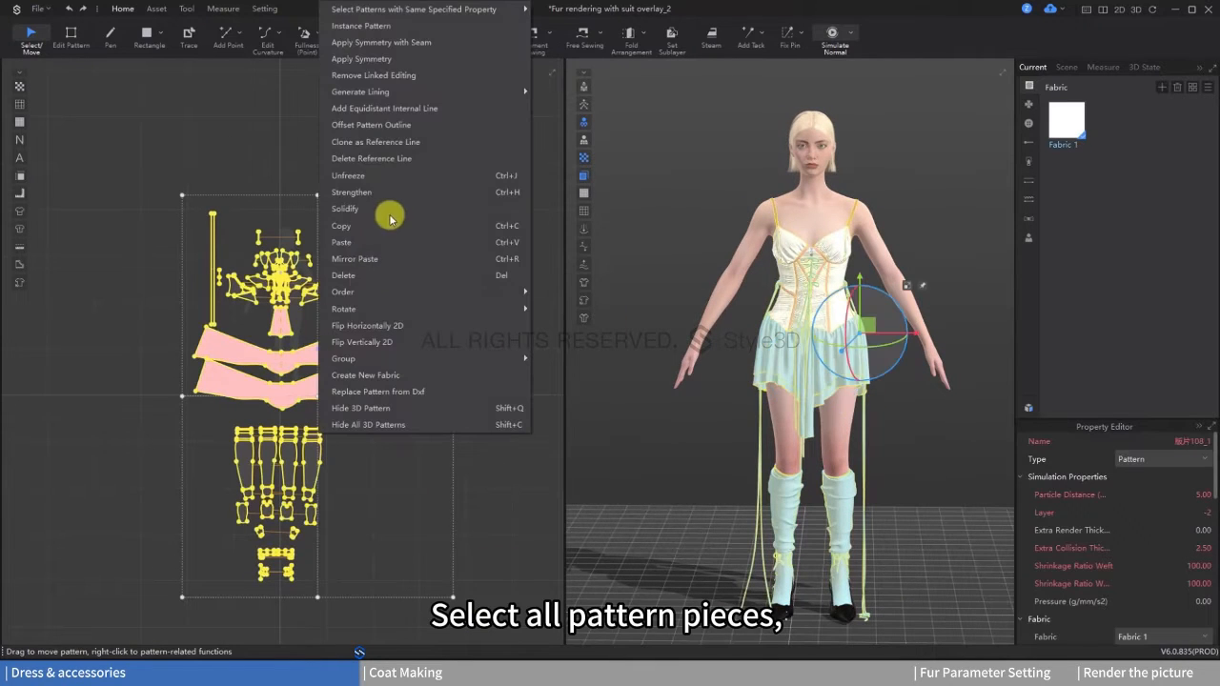
click(391, 177)
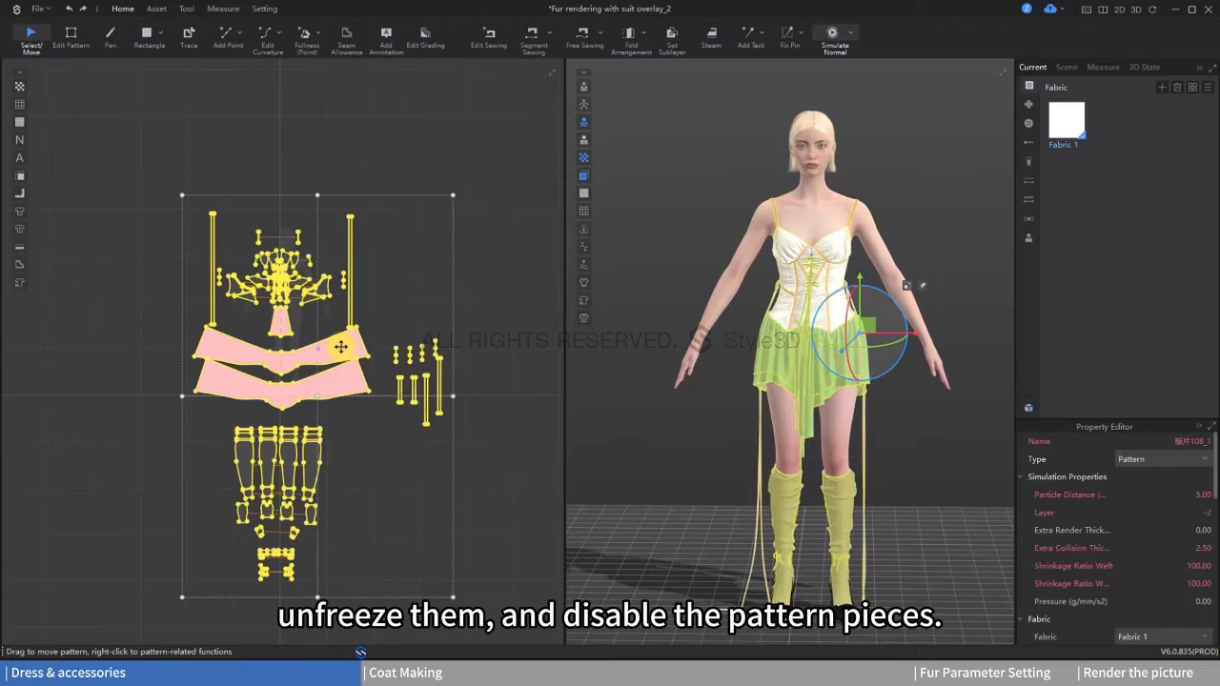
right_click(343, 348)
click(430, 180)
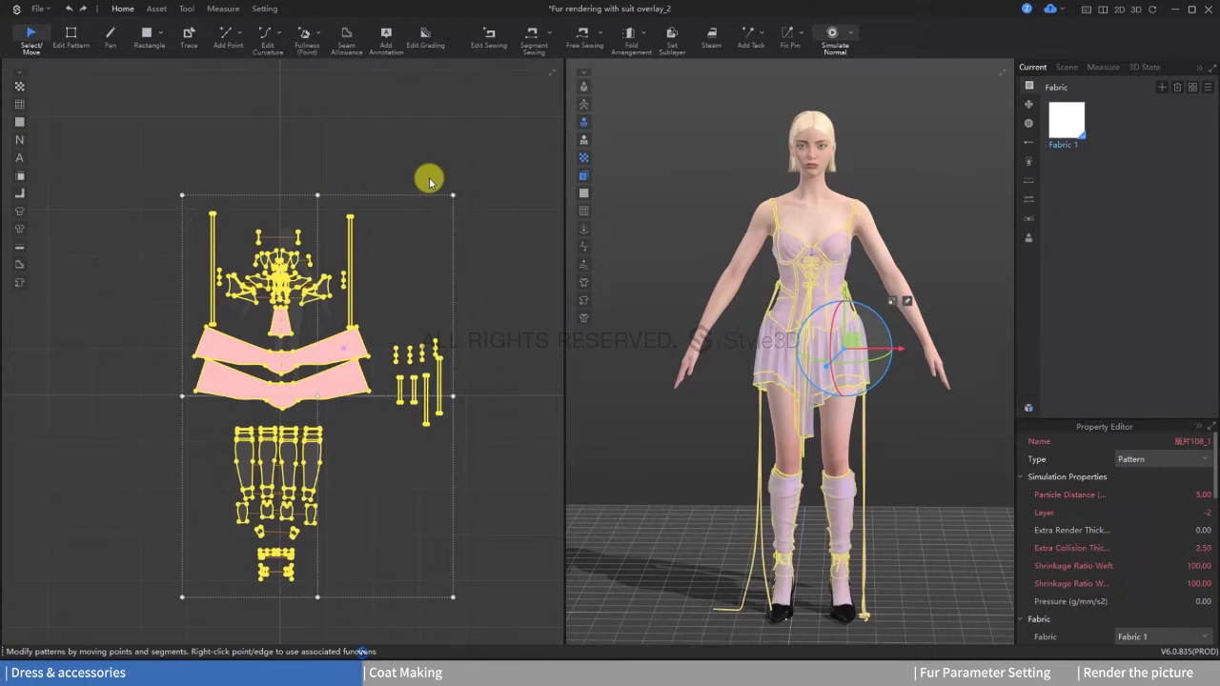
click(471, 297)
right_drag(795, 390, 845, 381)
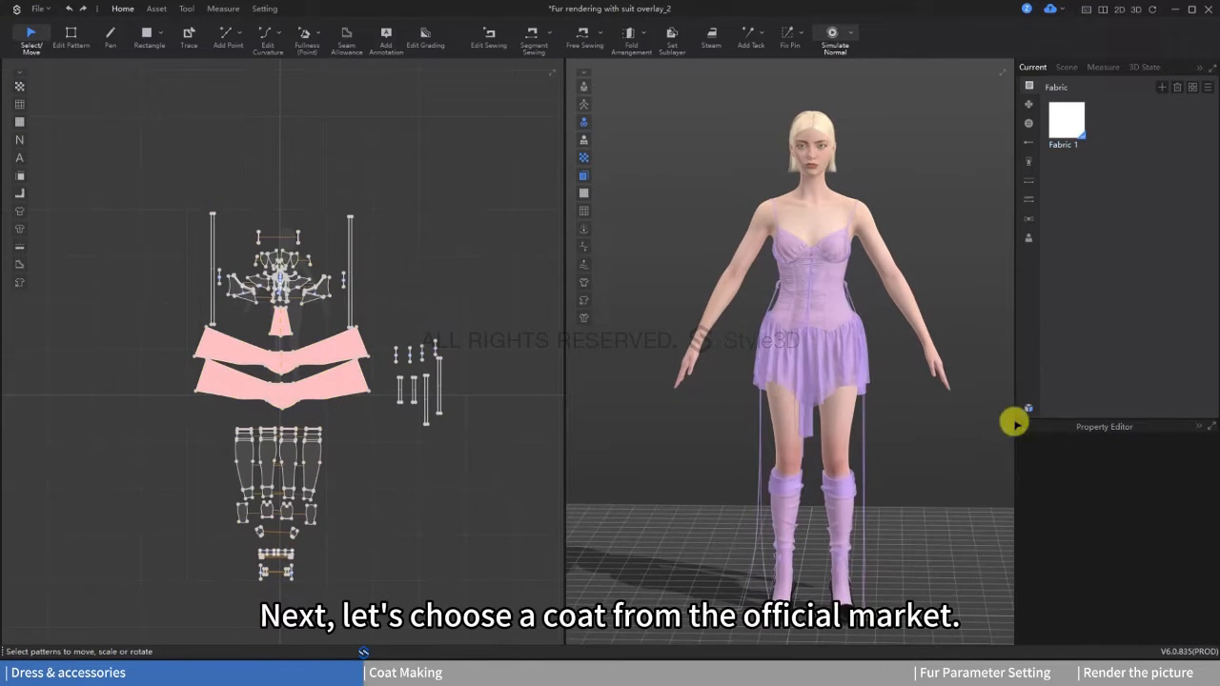
Step: Add a long coat garment from the Resource Library to the project with load type Add
click(1029, 407)
double_click(617, 264)
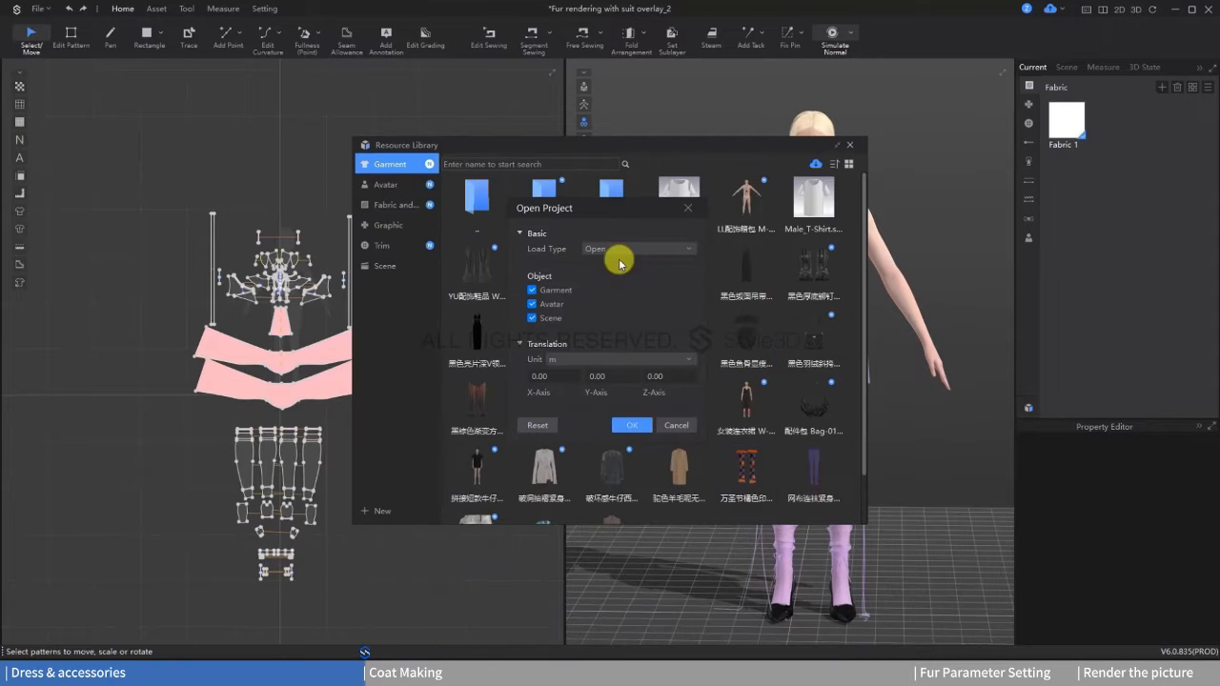
click(625, 273)
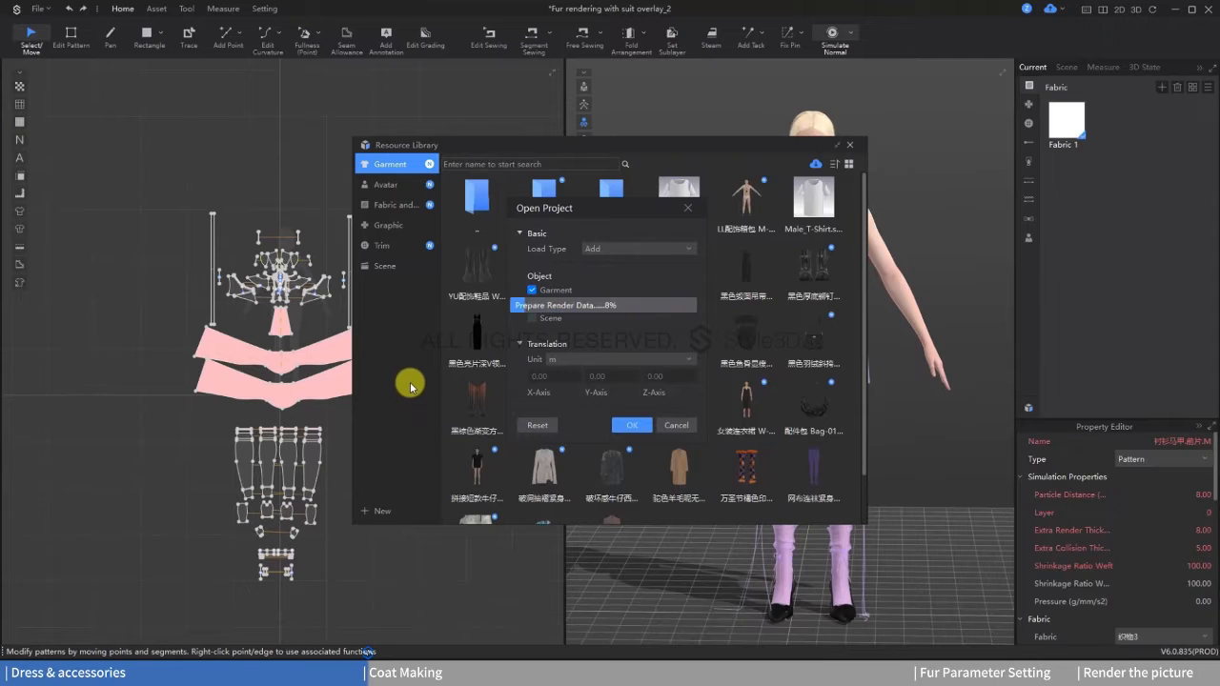
click(849, 143)
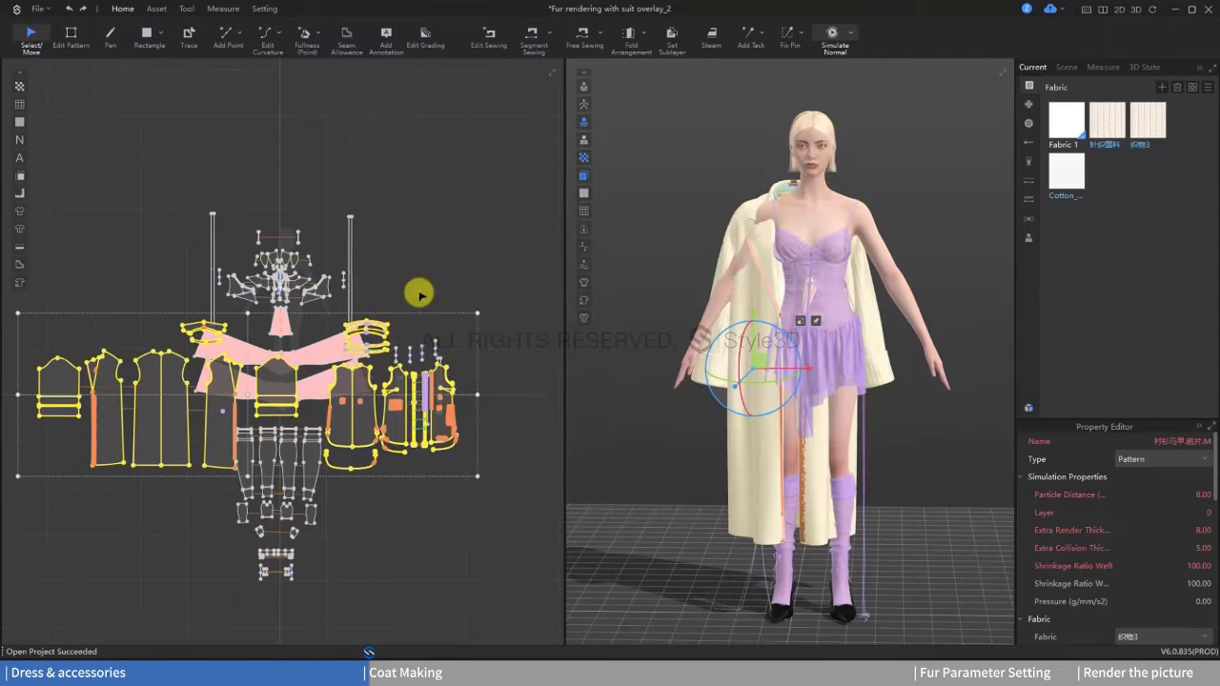
Step: Move the coat's patterns above the dress patterns in 2D and align the coat with the avatar's body in 3D
drag(398, 465, 410, 263)
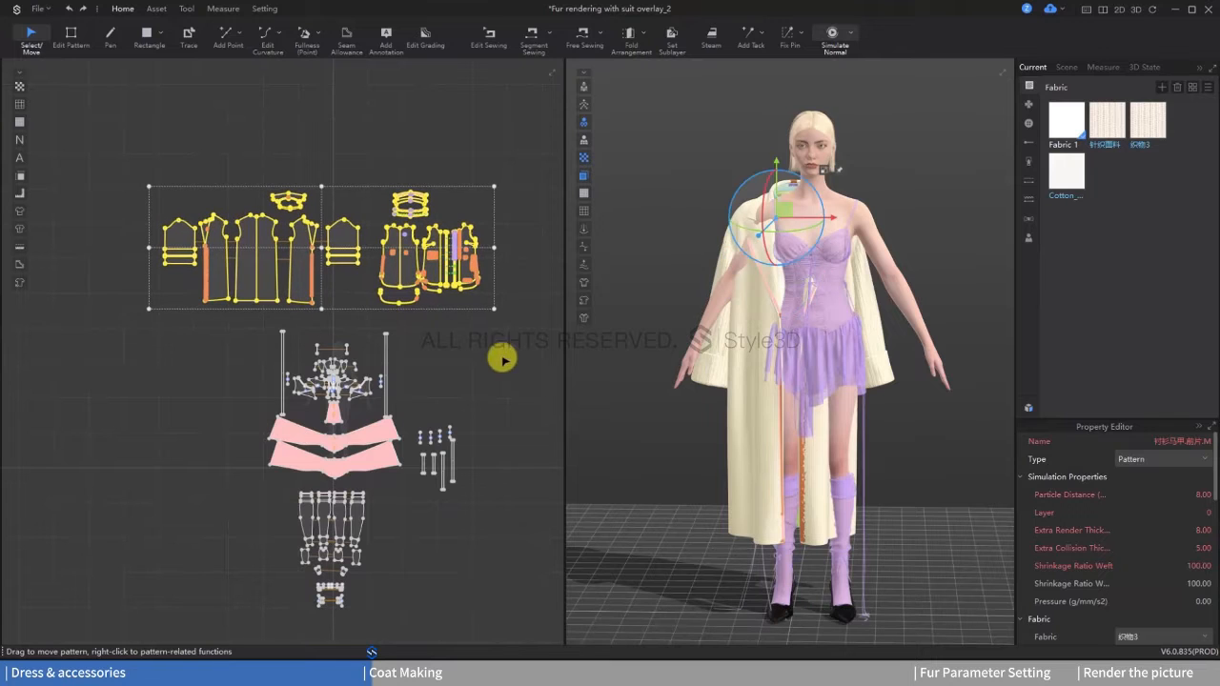
drag(828, 219, 802, 176)
right_drag(876, 264, 714, 209)
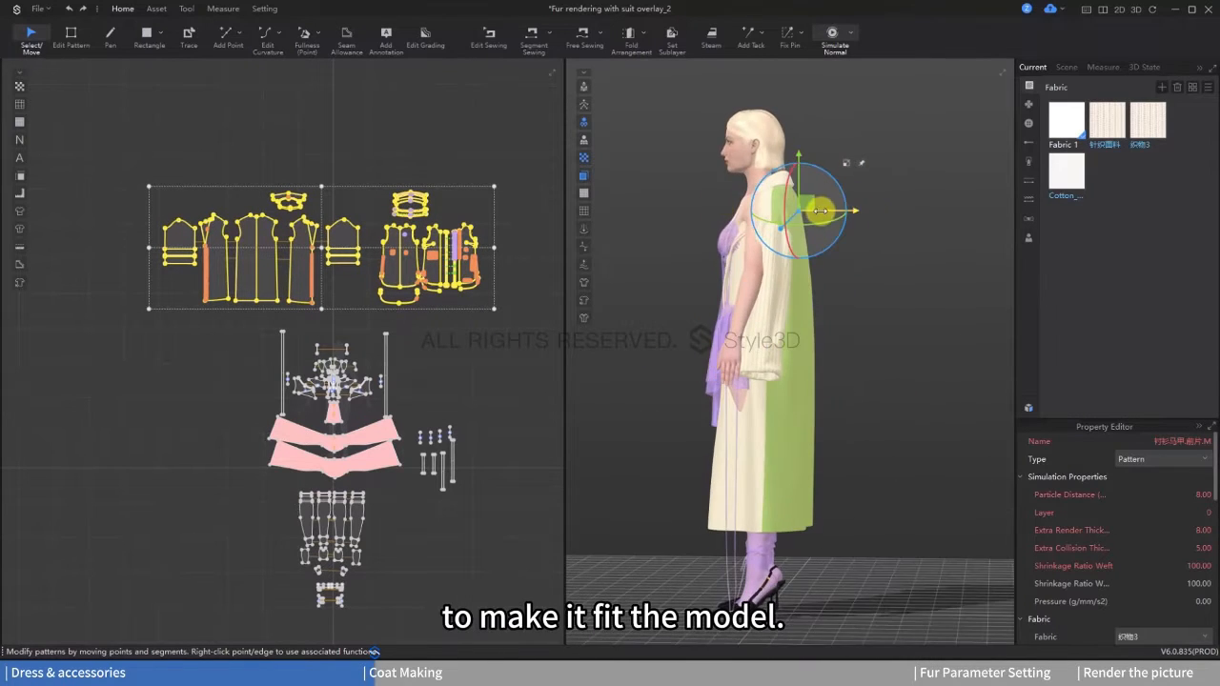
drag(817, 211, 810, 212)
right_drag(807, 204, 931, 286)
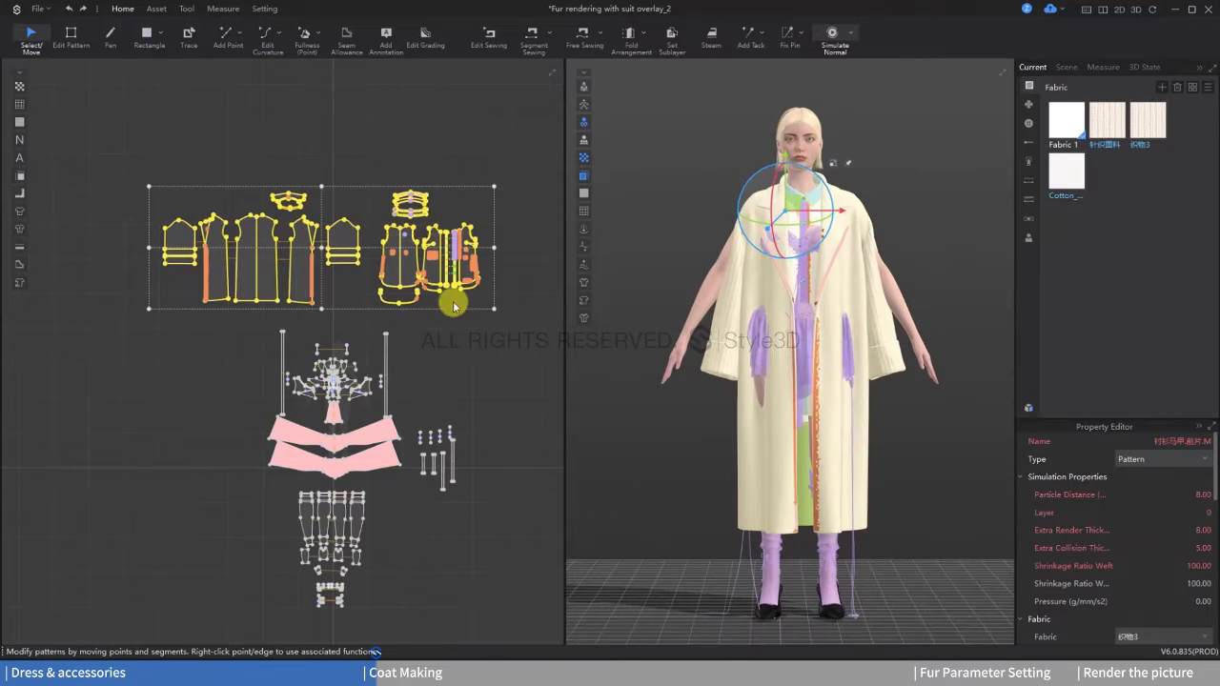
Step: Delete the unneeded shirt and vest pattern pieces that came with the coat
click(455, 320)
scroll(456, 320, up, 2)
click(380, 151)
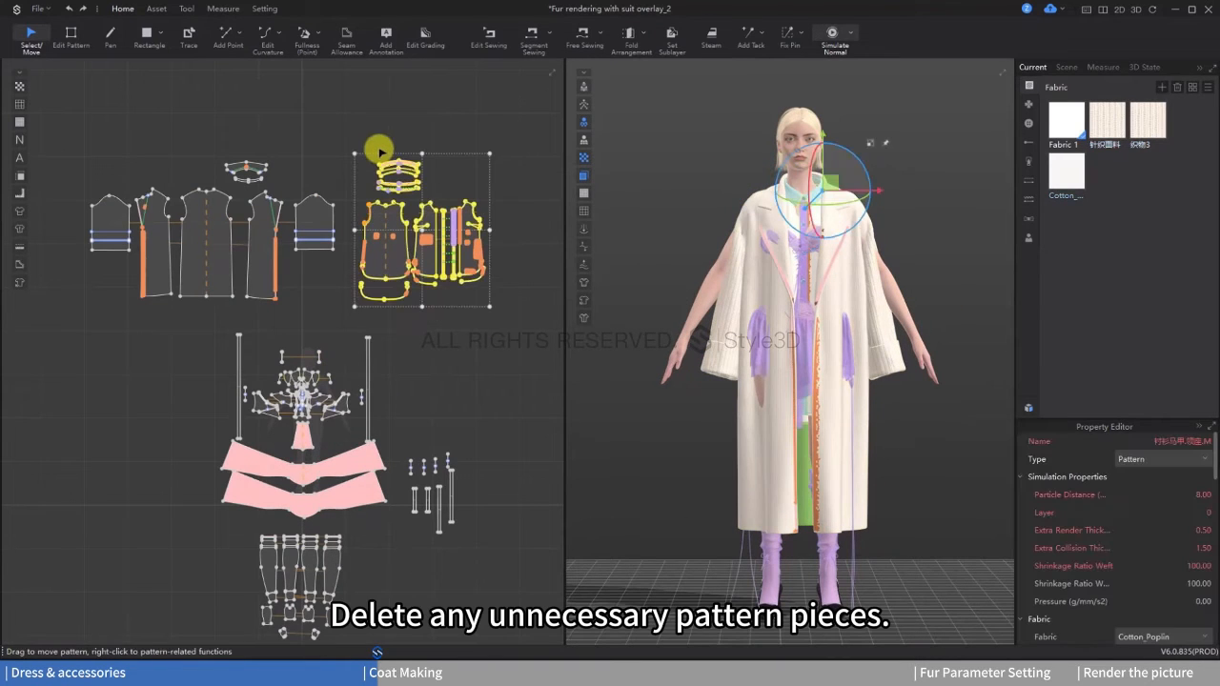
key(Delete)
scroll(420, 247, up, 2)
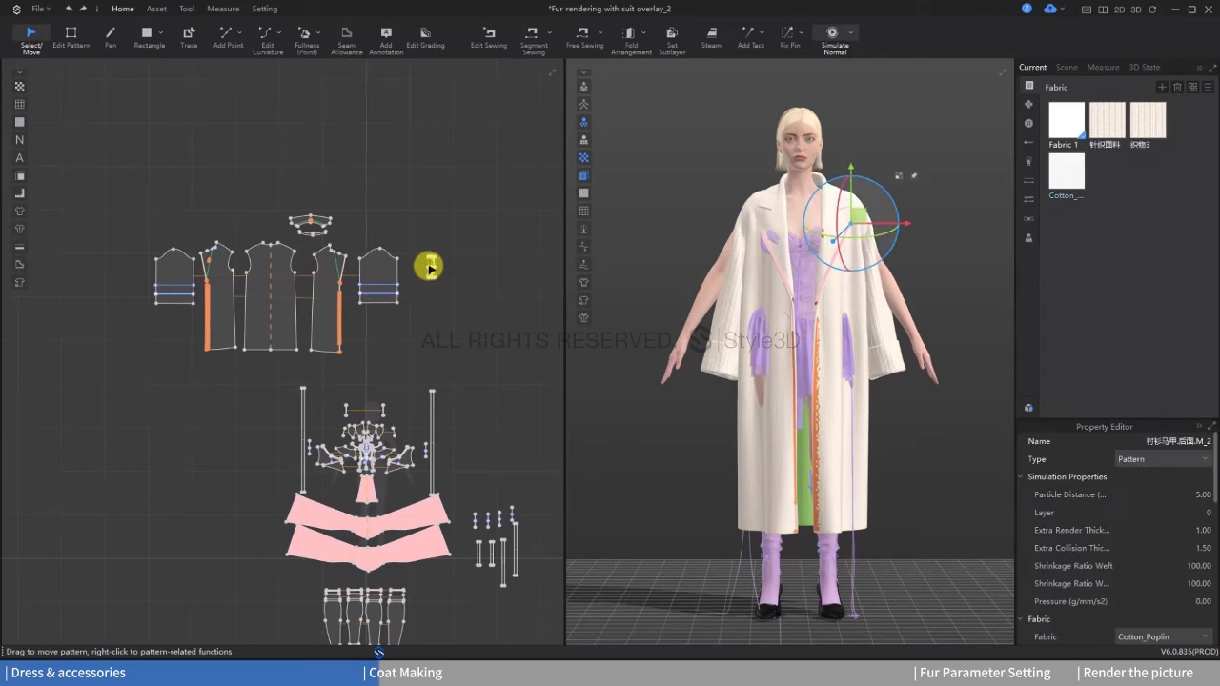
Step: Fit one coat sleeve around the avatar's arm, then apply symmetry to the opposite sleeve and adjust its position
click(693, 324)
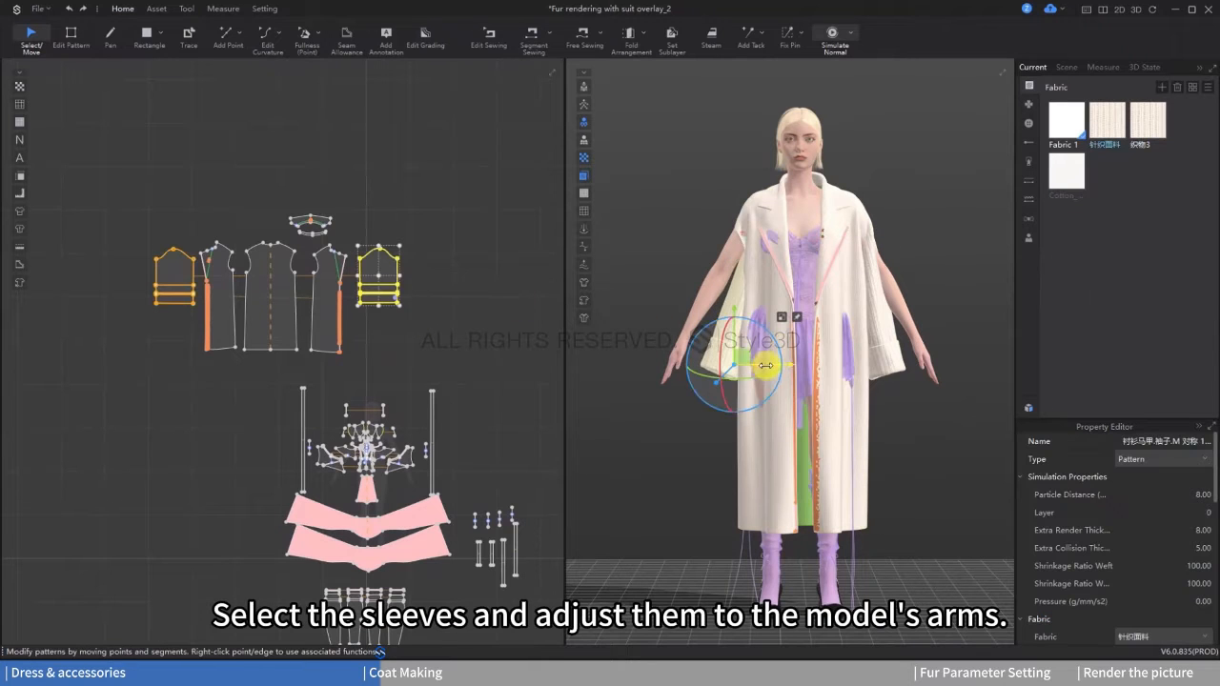
drag(765, 364, 730, 327)
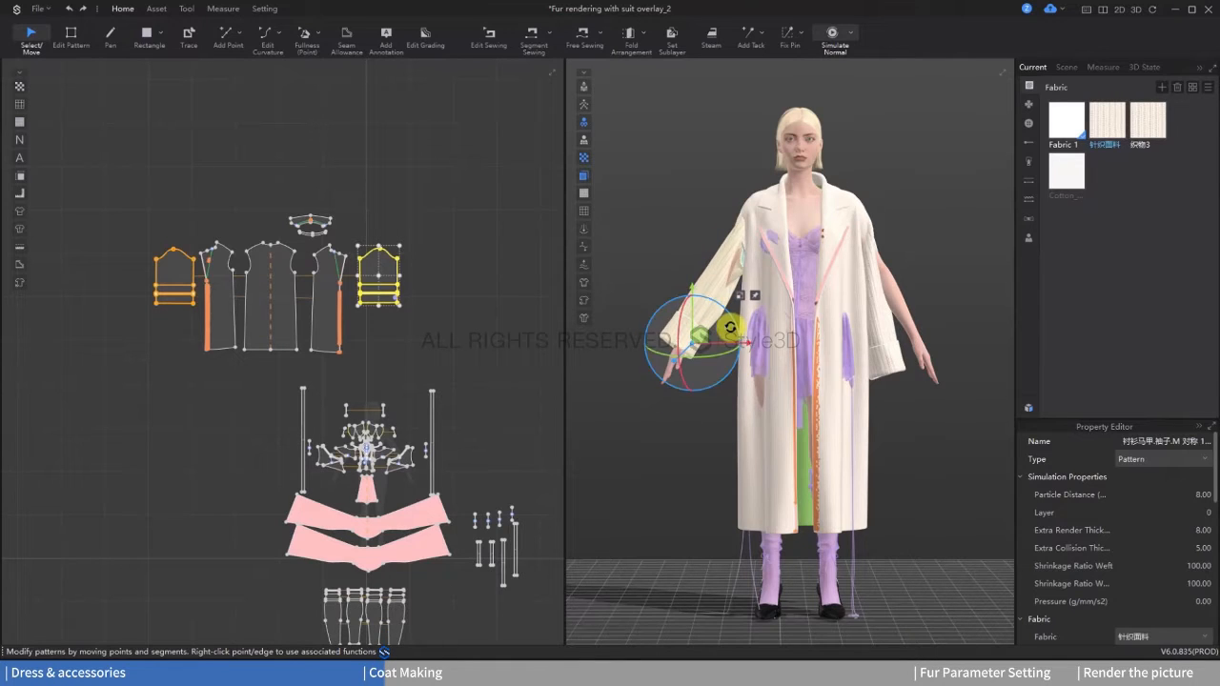
click(153, 303)
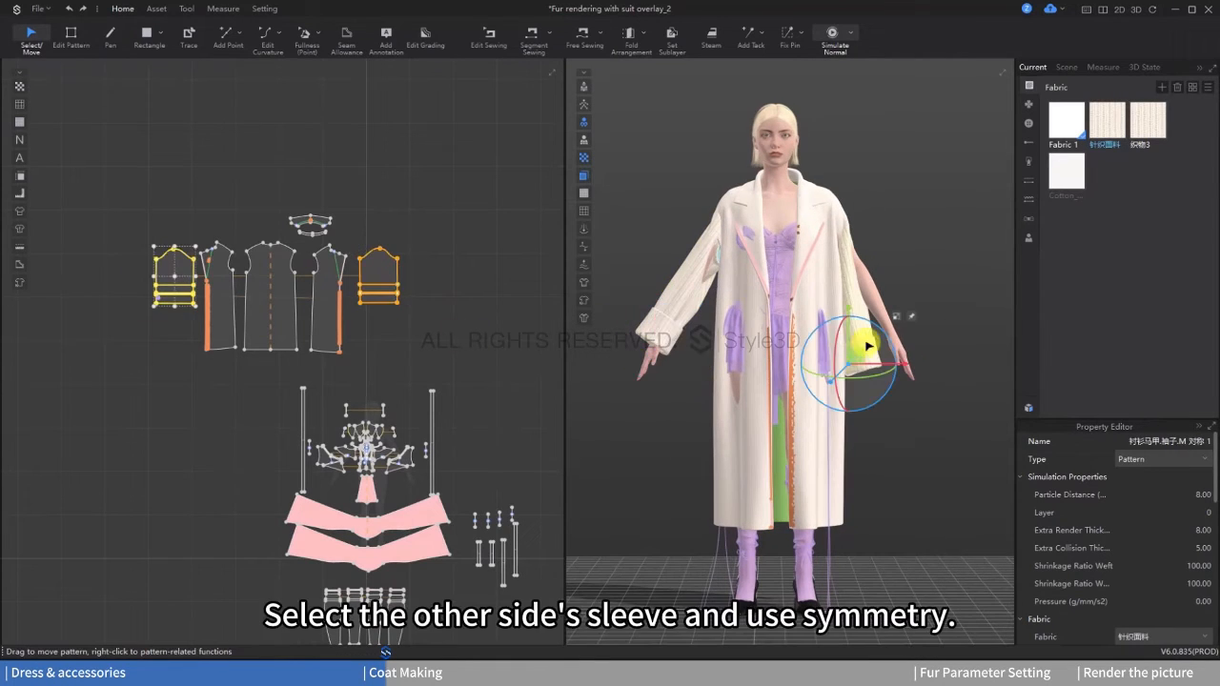
right_click(867, 347)
click(915, 241)
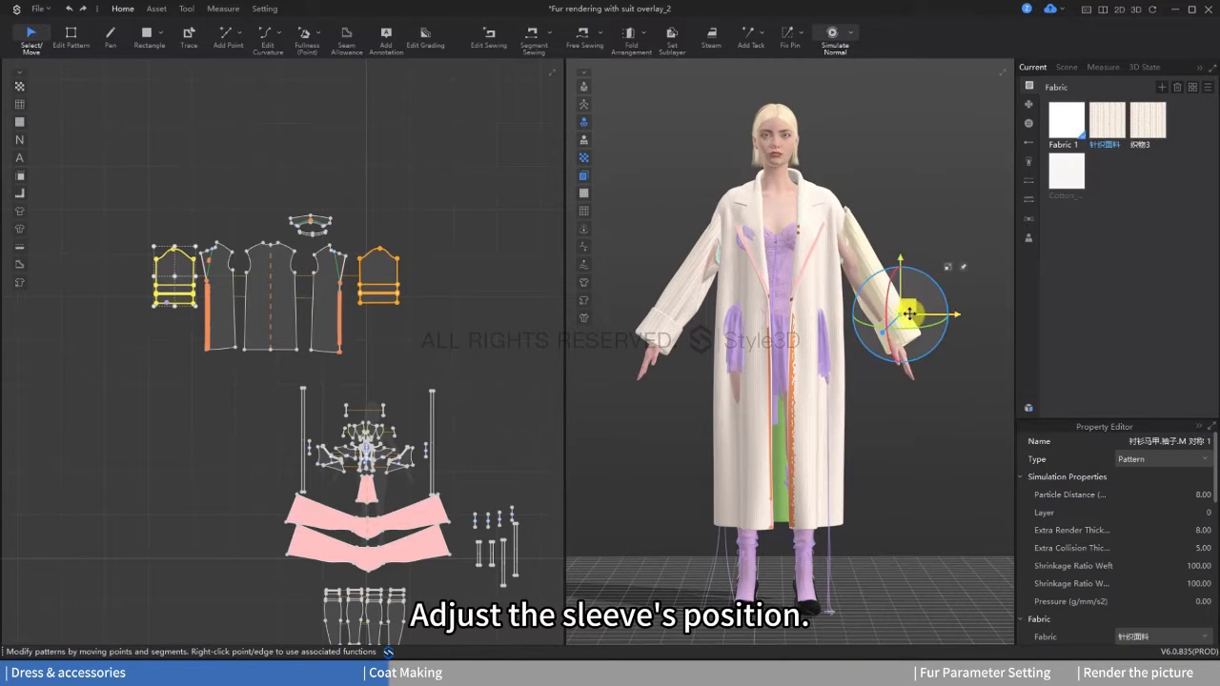
drag(909, 313, 906, 320)
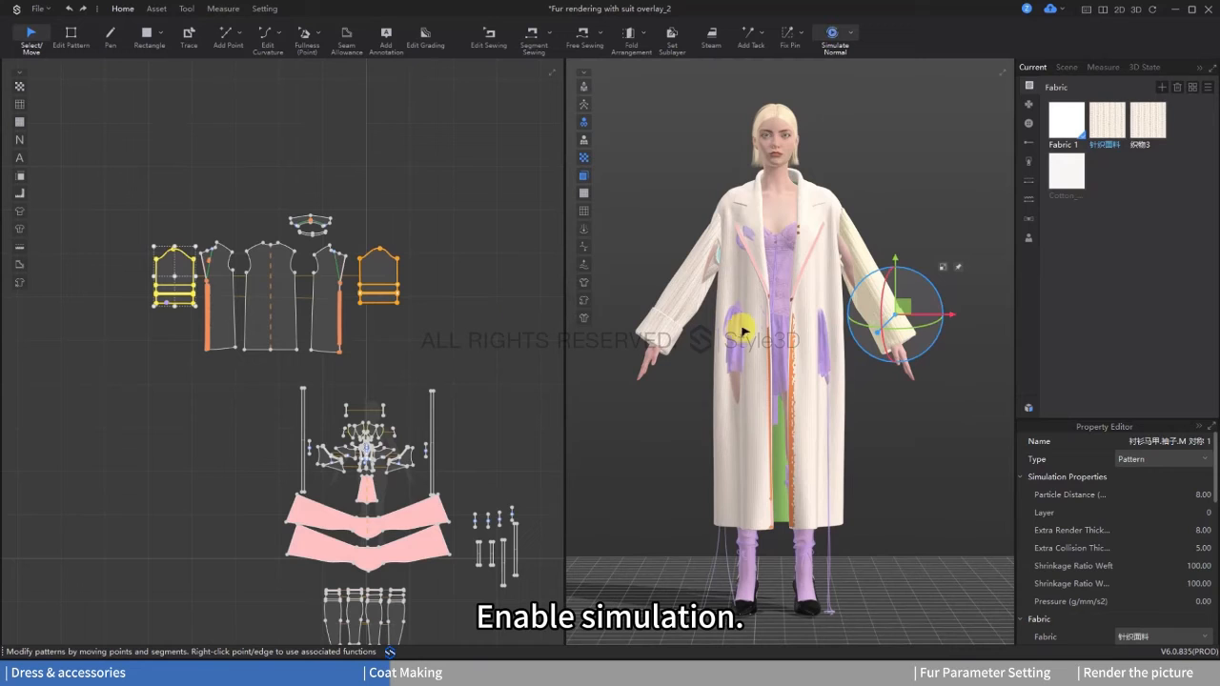
Step: Simulate the coat and pull both sleeve cuffs into place over the wrists
key(space)
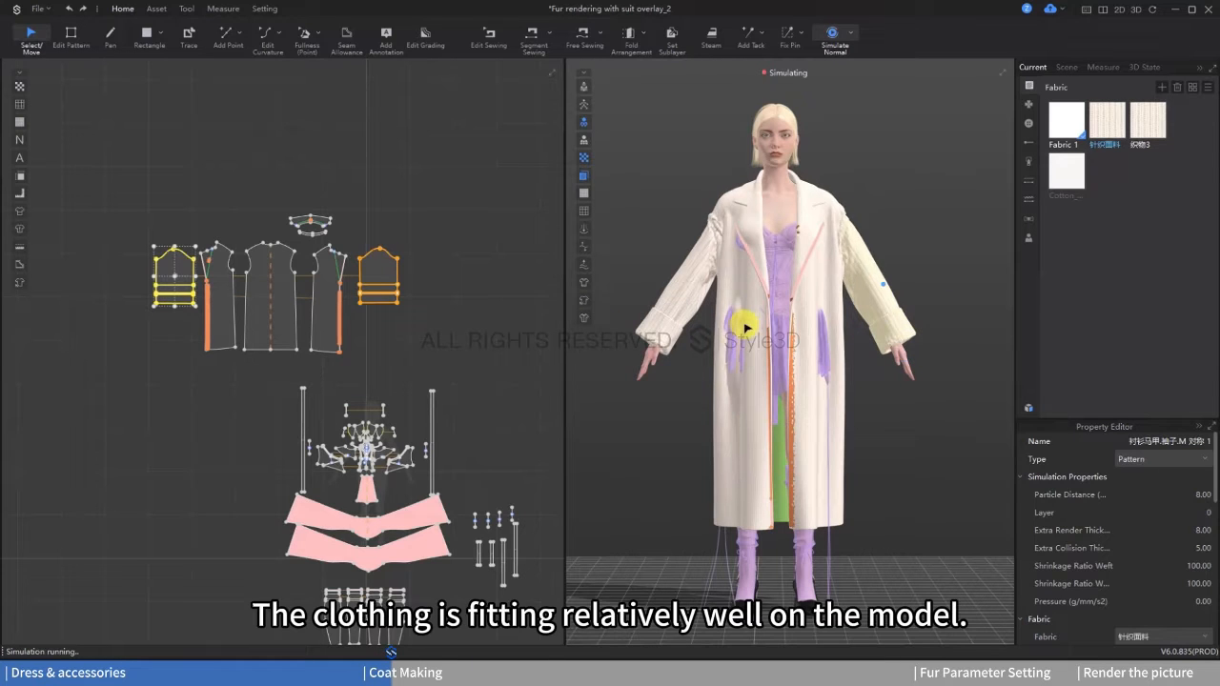
click(665, 341)
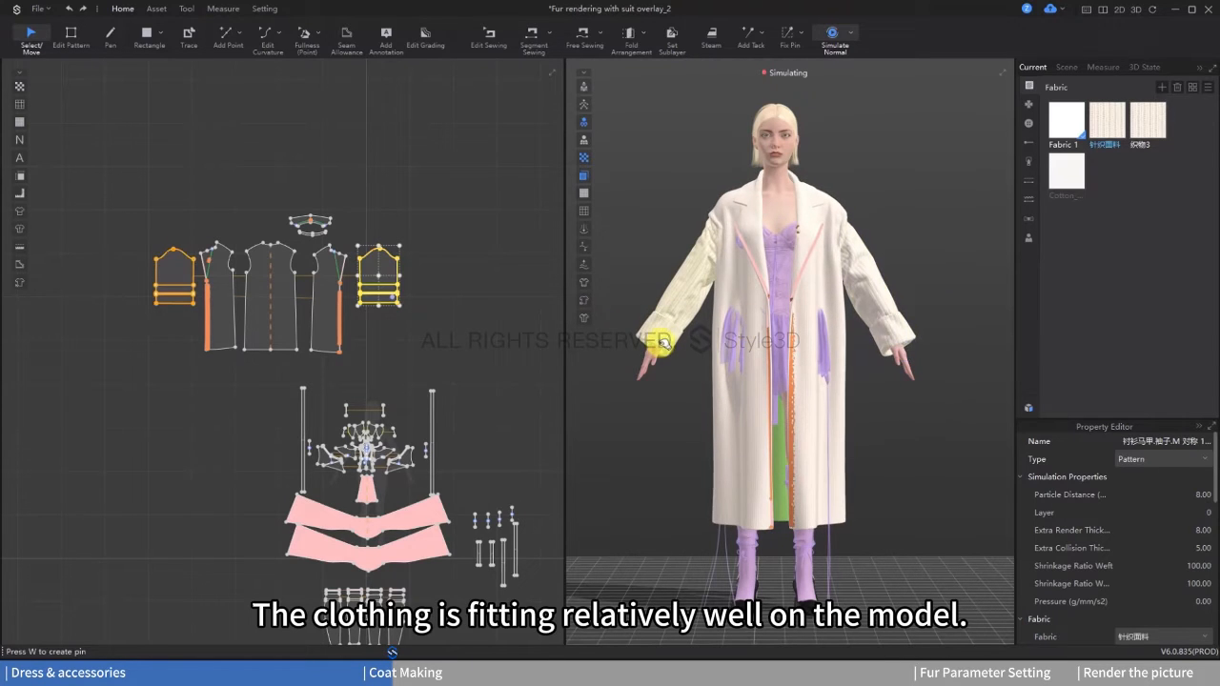
click(899, 341)
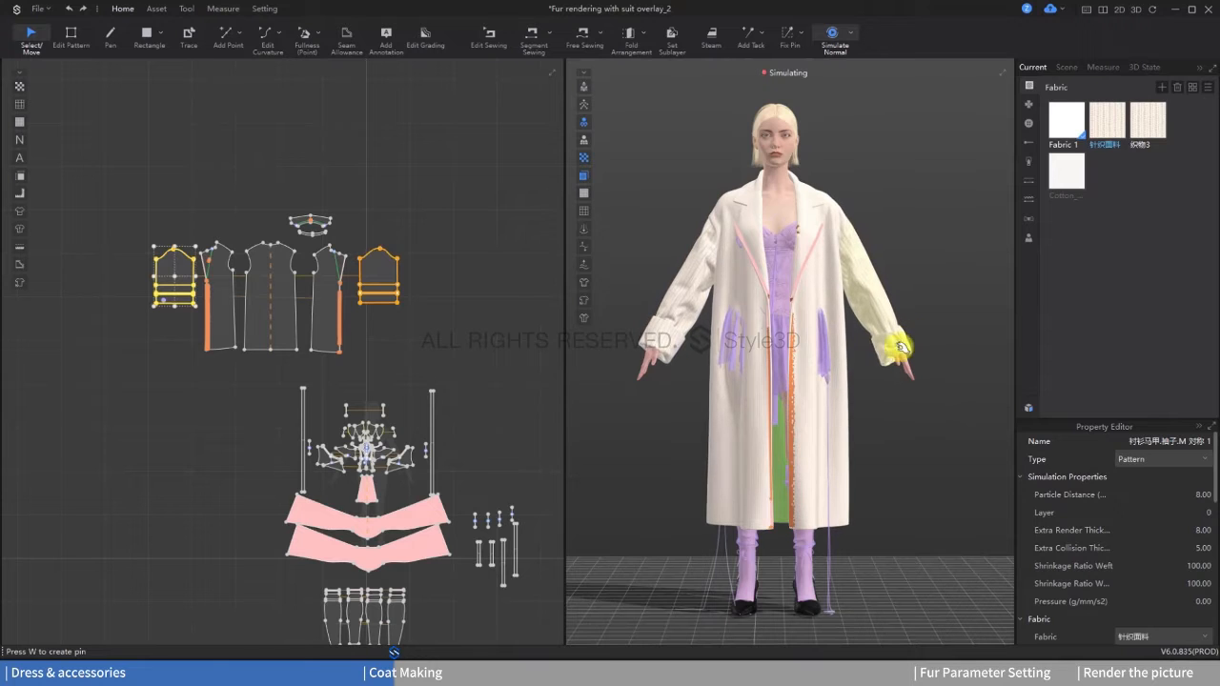
drag(900, 345, 898, 357)
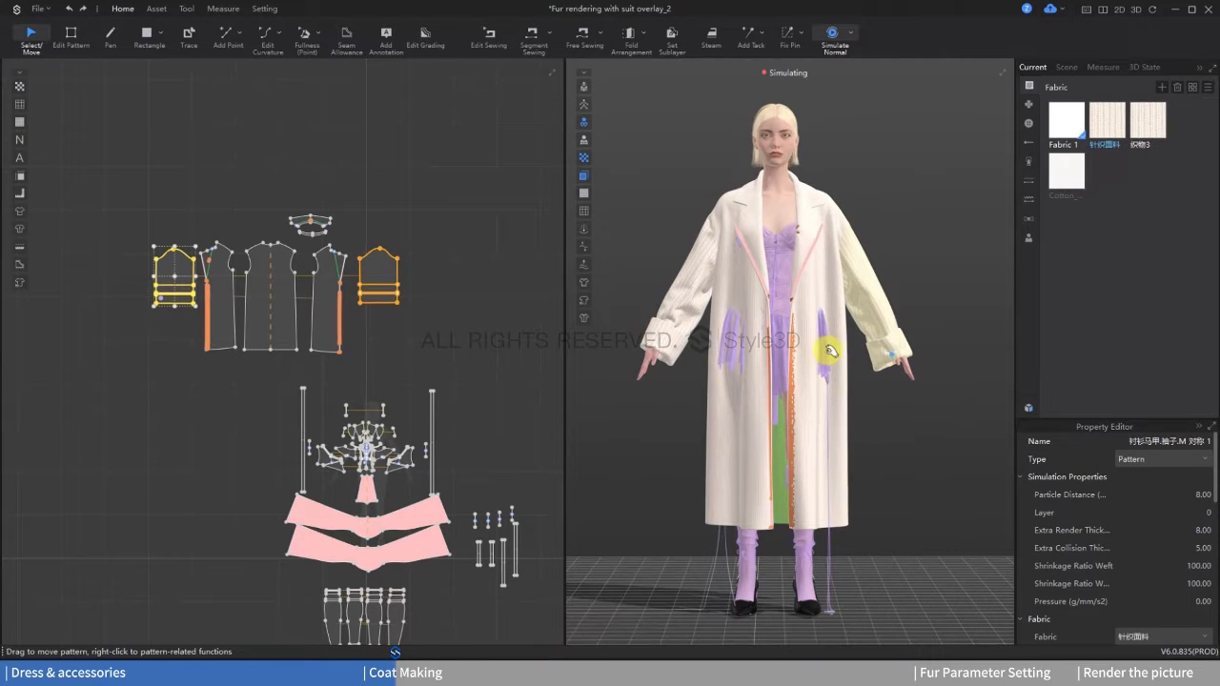
right_drag(885, 369, 848, 379)
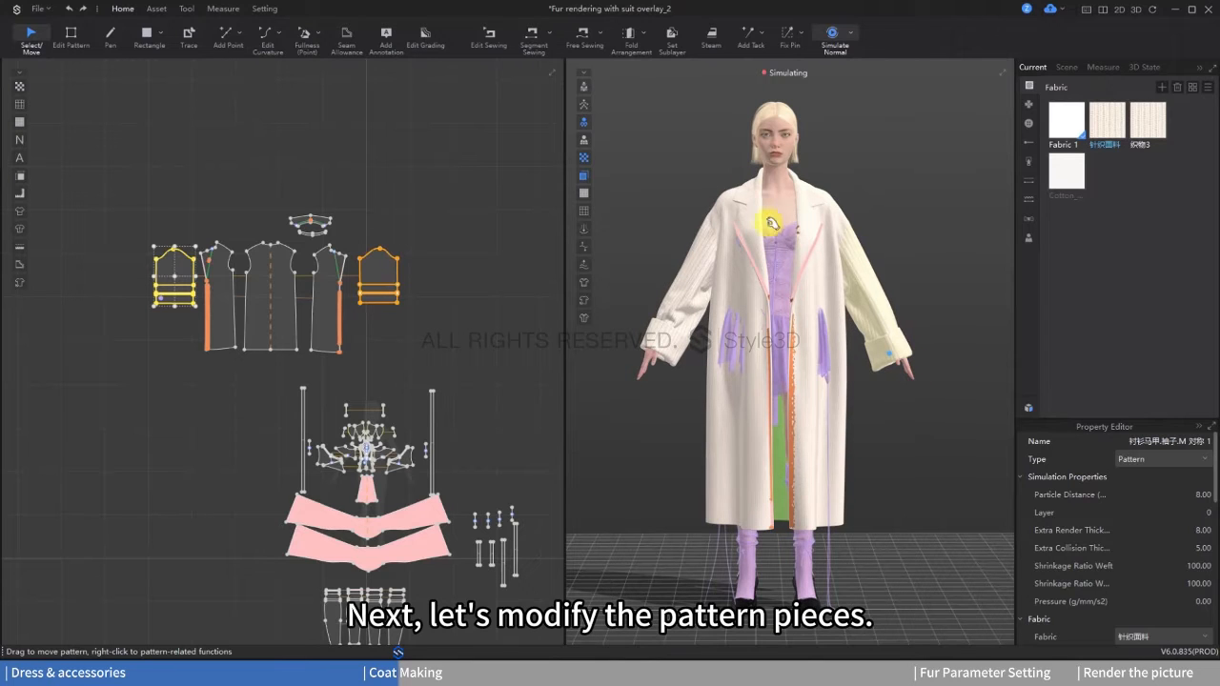
Step: Cut the coat sleeve along the uppermost of the closely spaced internal lines at the cuff
click(75, 39)
scroll(177, 386, up, 6)
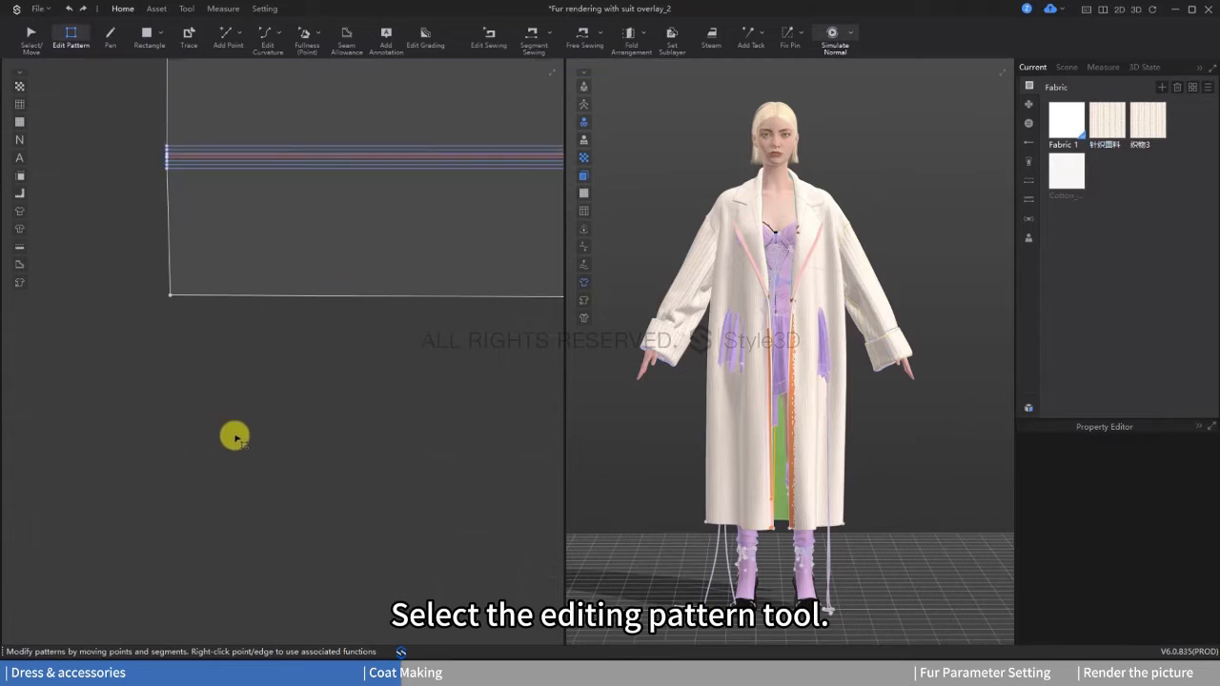
scroll(236, 200, down, 1)
middle_drag(235, 198, 235, 299)
click(226, 249)
right_click(225, 249)
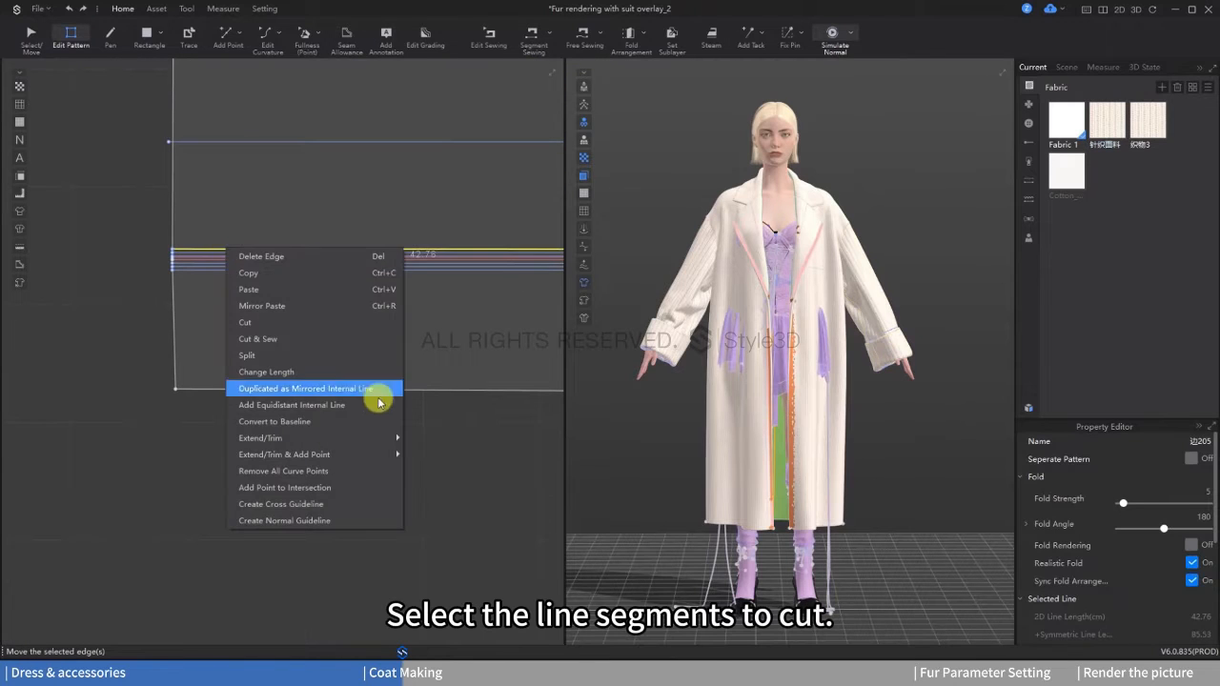
click(308, 332)
scroll(282, 373, down, 8)
scroll(212, 333, up, 1)
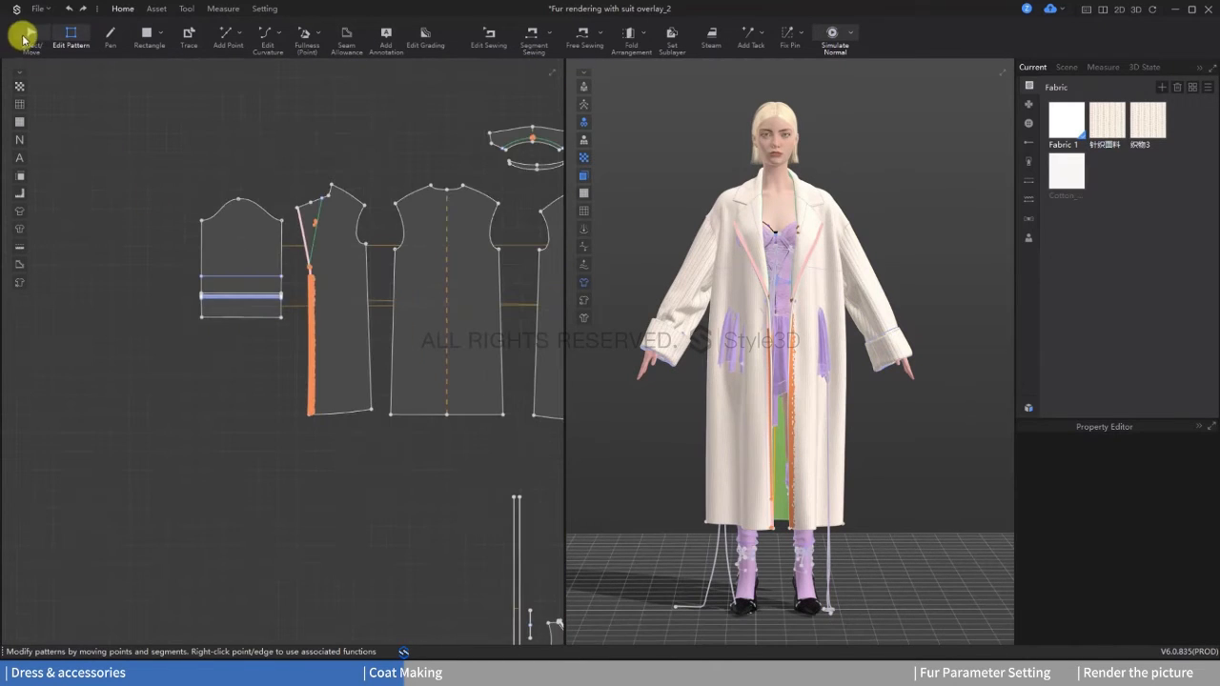
Step: Delete the cut-off cuff pieces from both coat sleeves
click(23, 39)
click(212, 310)
right_click(213, 311)
click(212, 311)
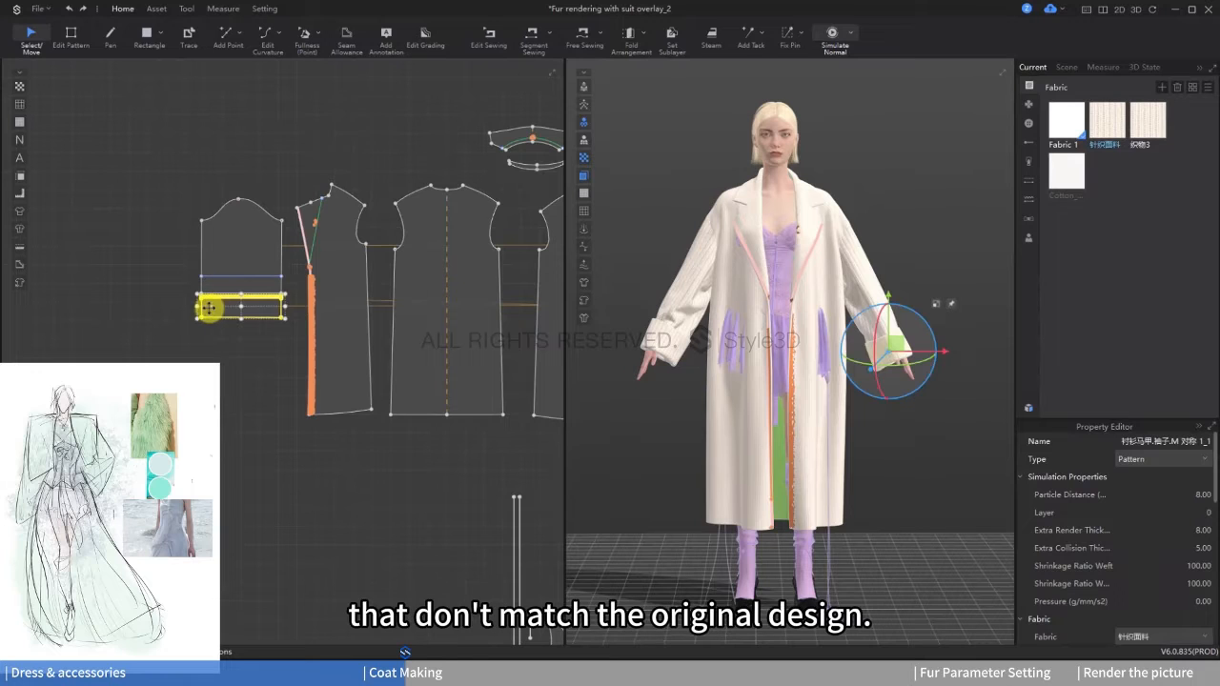
key(Delete)
middle_drag(219, 370, 108, 368)
scroll(313, 390, down, 2)
scroll(492, 248, up, 3)
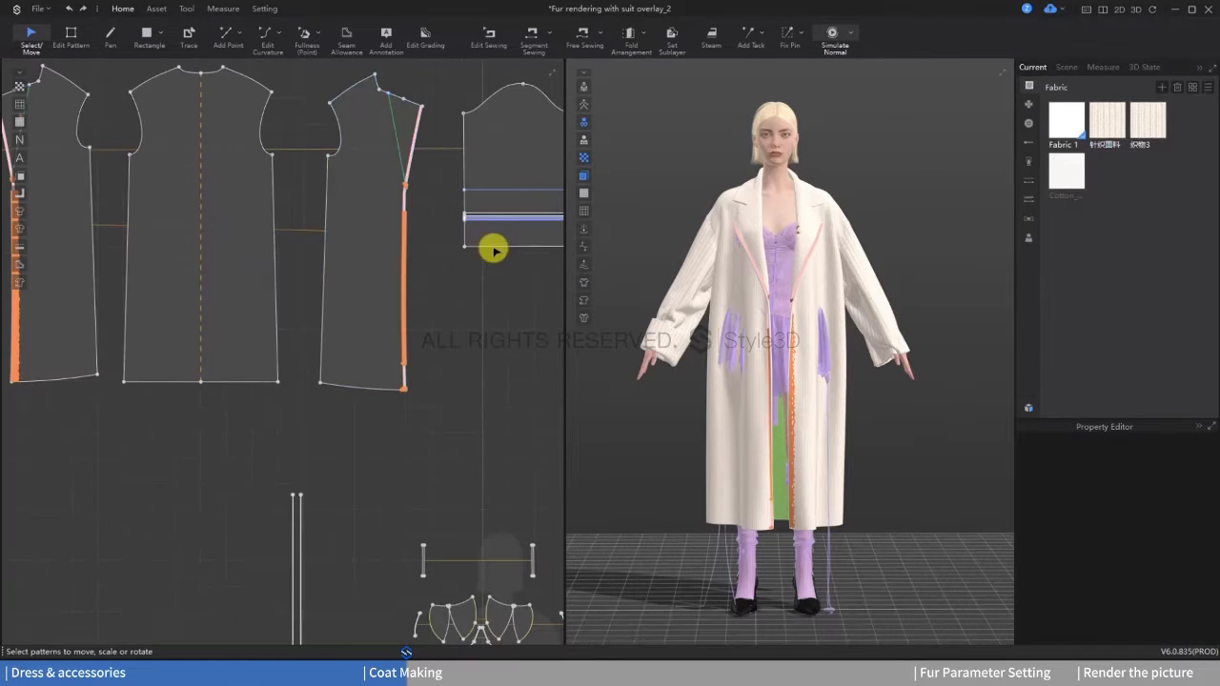
click(498, 226)
key(Delete)
scroll(448, 369, down, 2)
scroll(448, 368, down, 2)
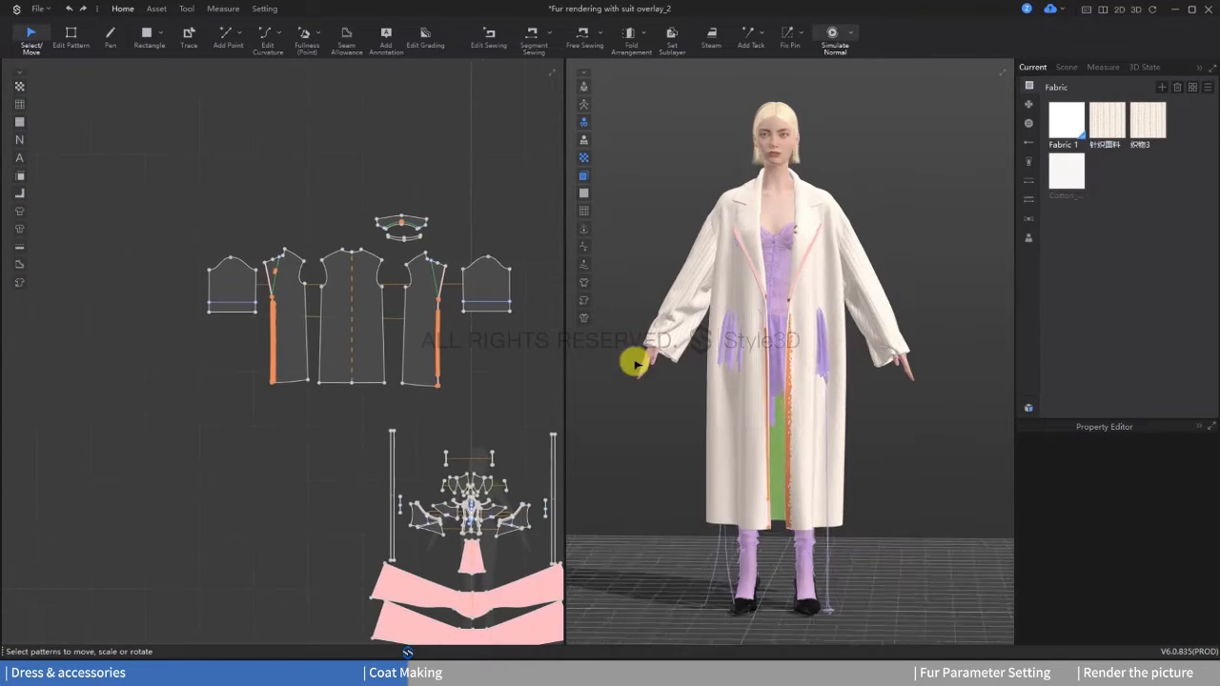
Step: Cut and sew the coat's front piece along the slanted internal lapel line, separating the triangular lapel
right_drag(638, 356, 743, 212)
scroll(435, 292, up, 4)
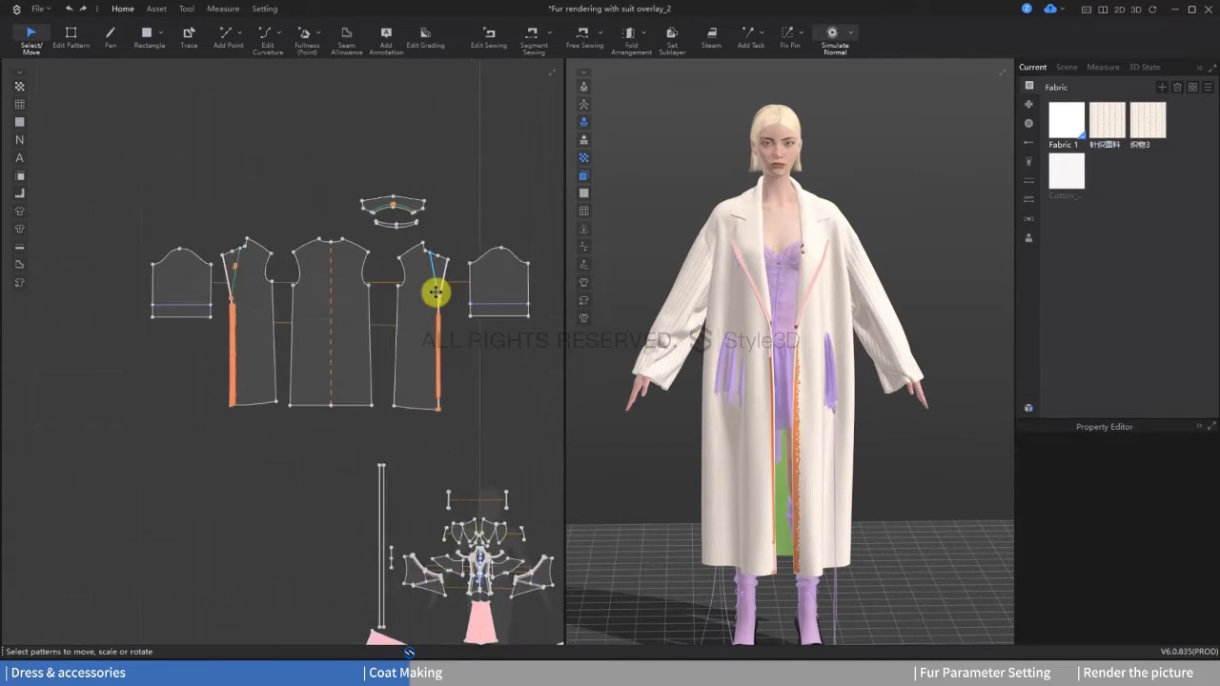
click(71, 38)
scroll(405, 274, up, 2)
key(z)
click(412, 280)
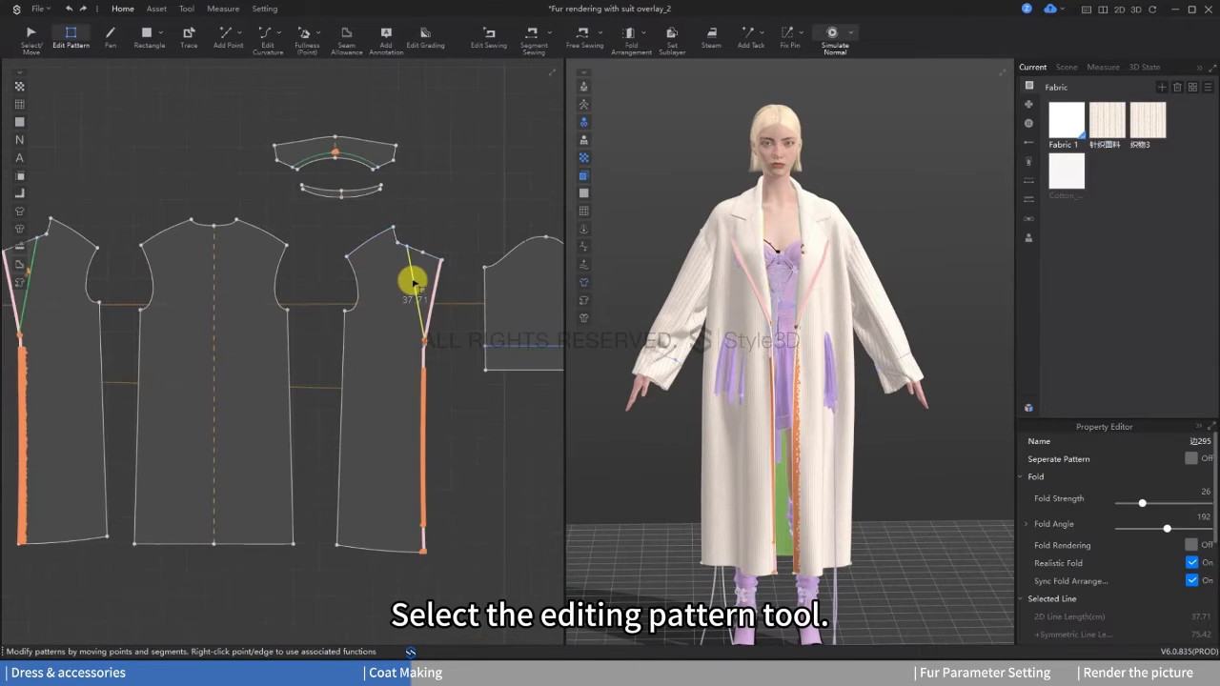
right_click(412, 280)
click(468, 364)
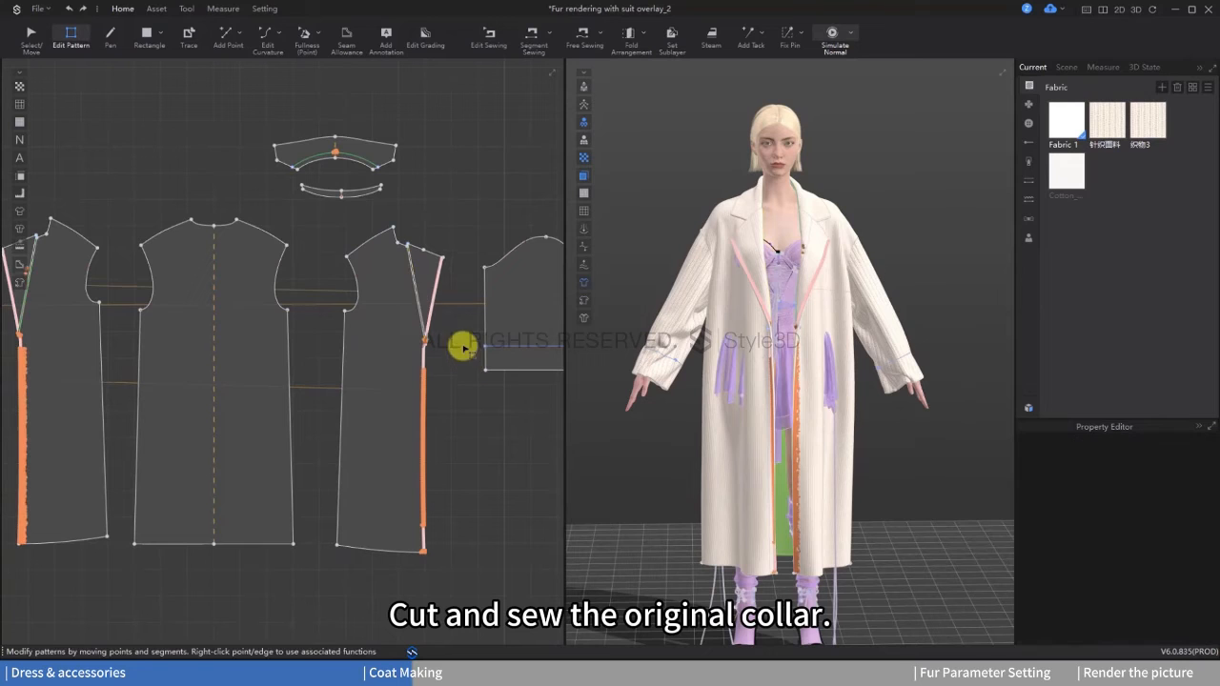
Step: Move the triangular lapel patterns away from the coat fronts in the 2D layout
click(23, 36)
click(436, 265)
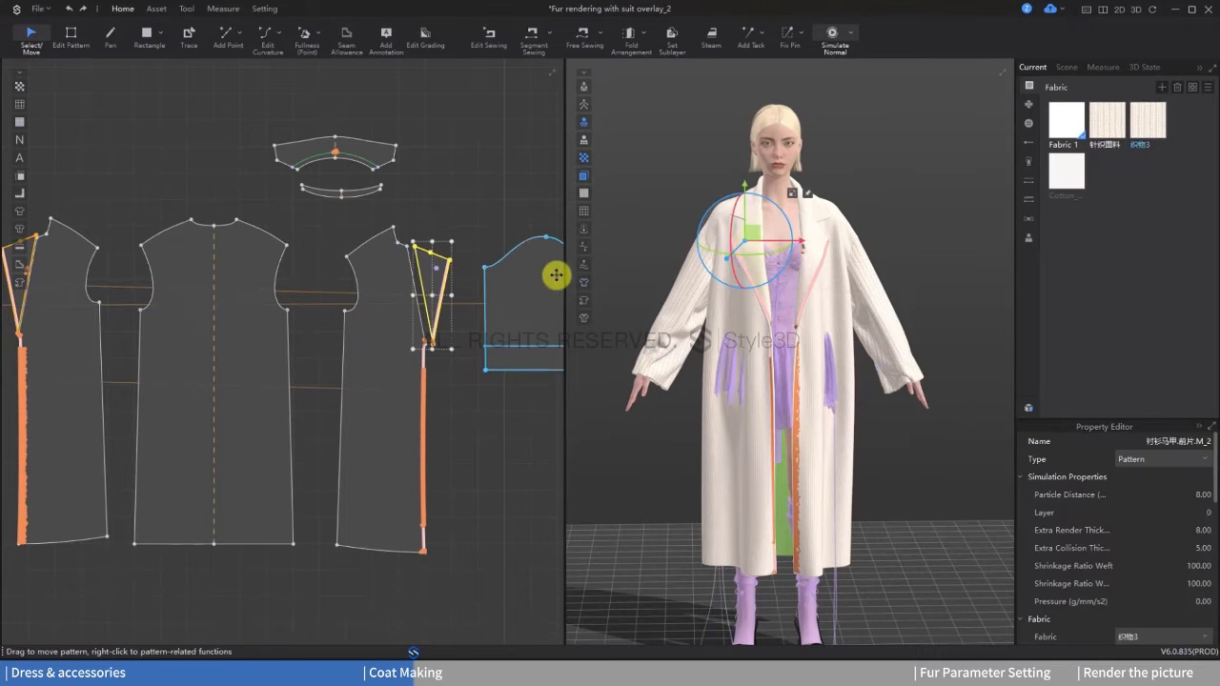
middle_drag(252, 295, 351, 329)
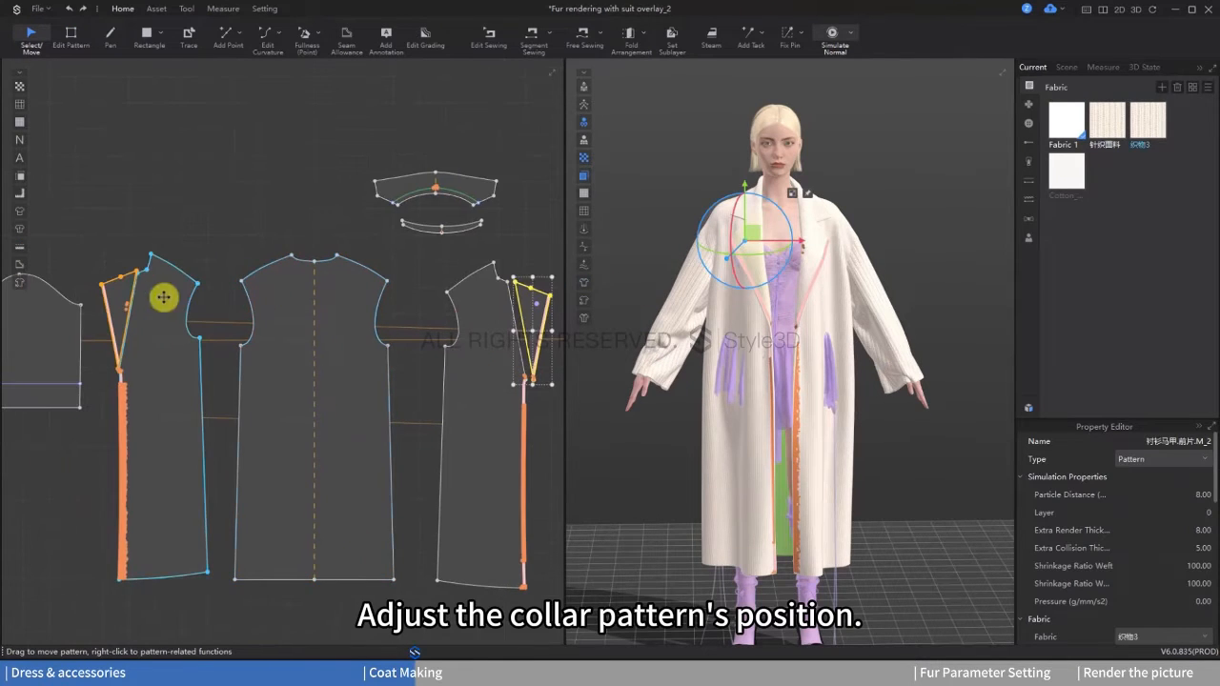
drag(119, 291, 101, 275)
click(257, 235)
click(529, 314)
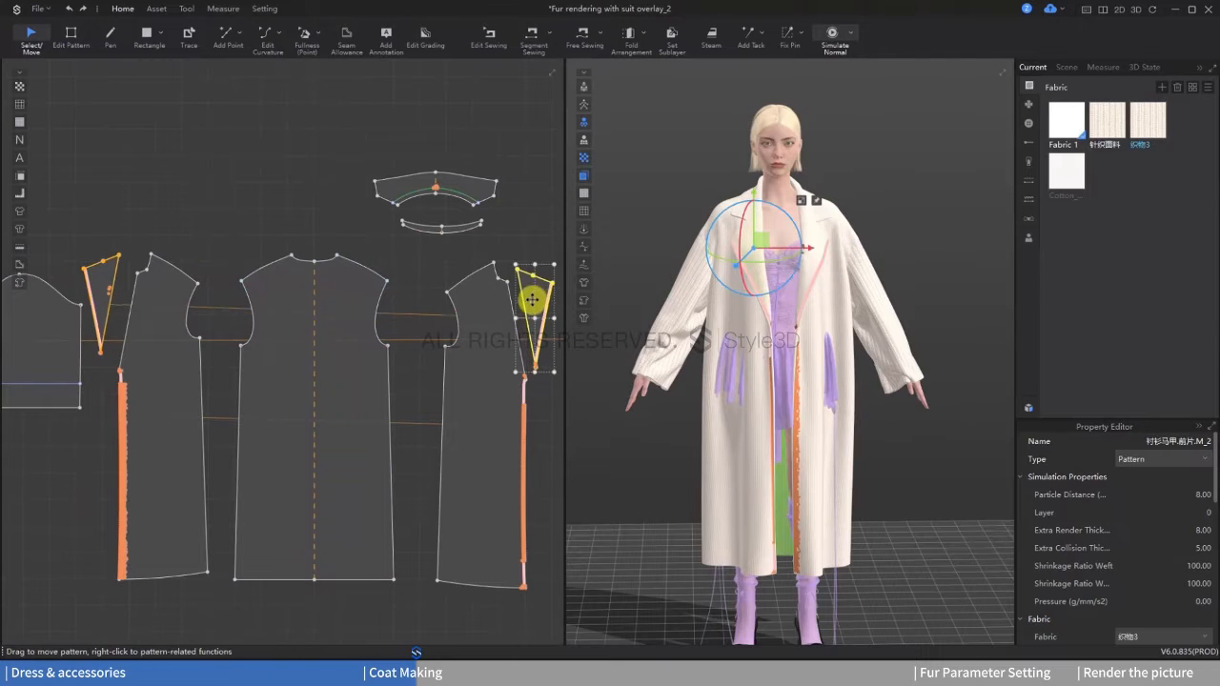
Step: Remove the seam taping from the outer edge of the triangular lapel
scroll(692, 273, up, 3)
scroll(452, 316, up, 6)
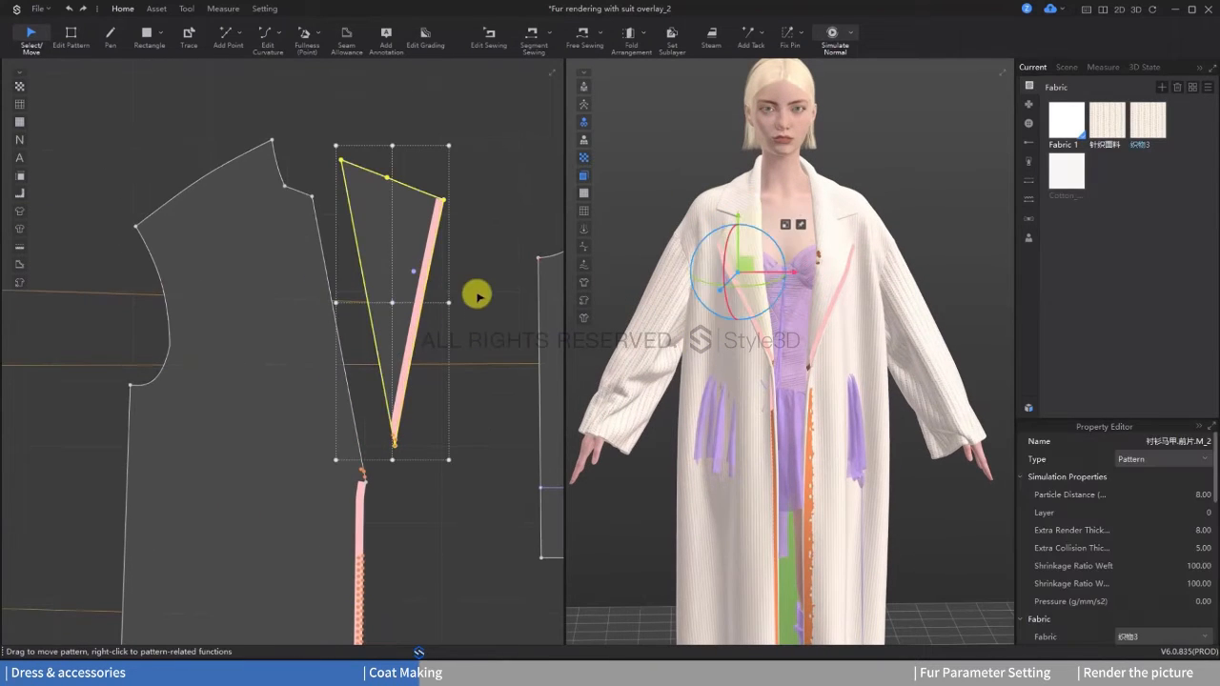
key(z)
click(427, 273)
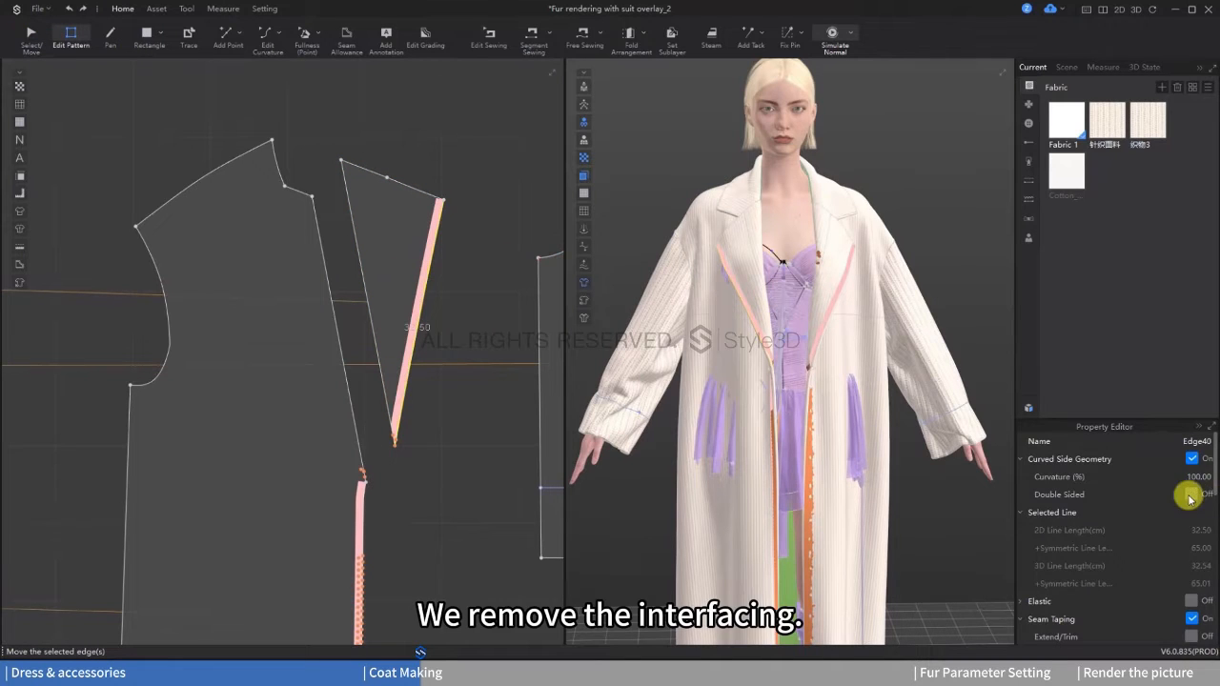
scroll(1156, 579, down, 10)
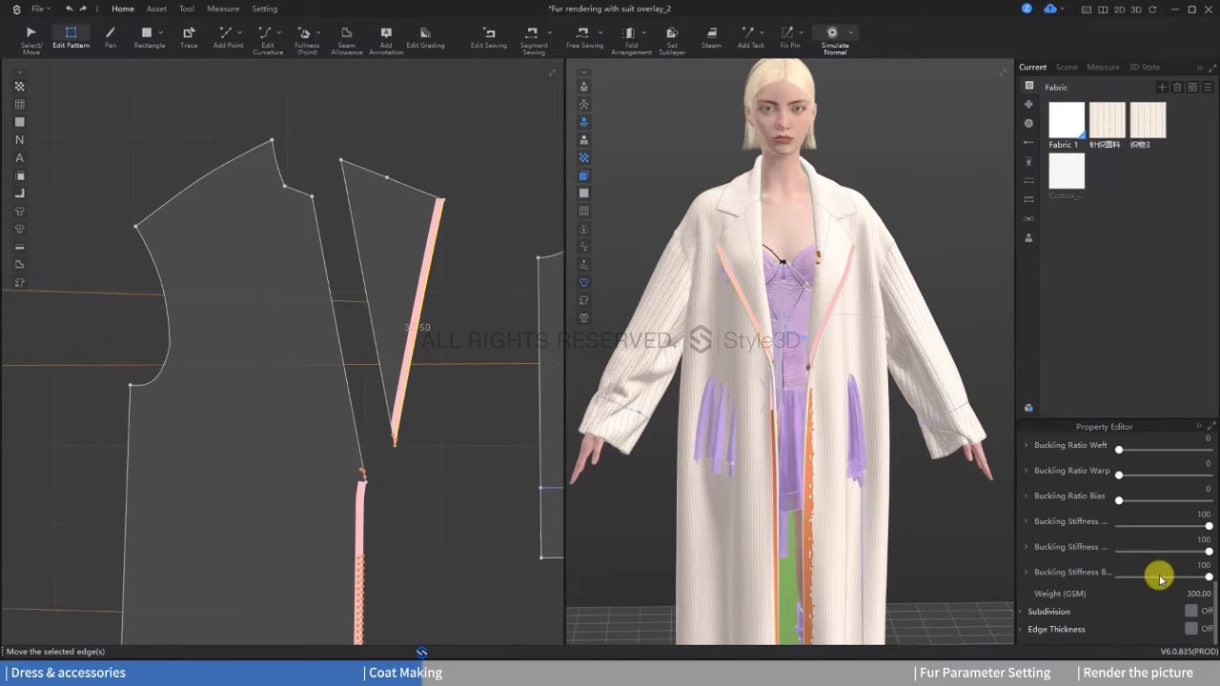
scroll(1160, 579, up, 5)
scroll(1163, 566, up, 3)
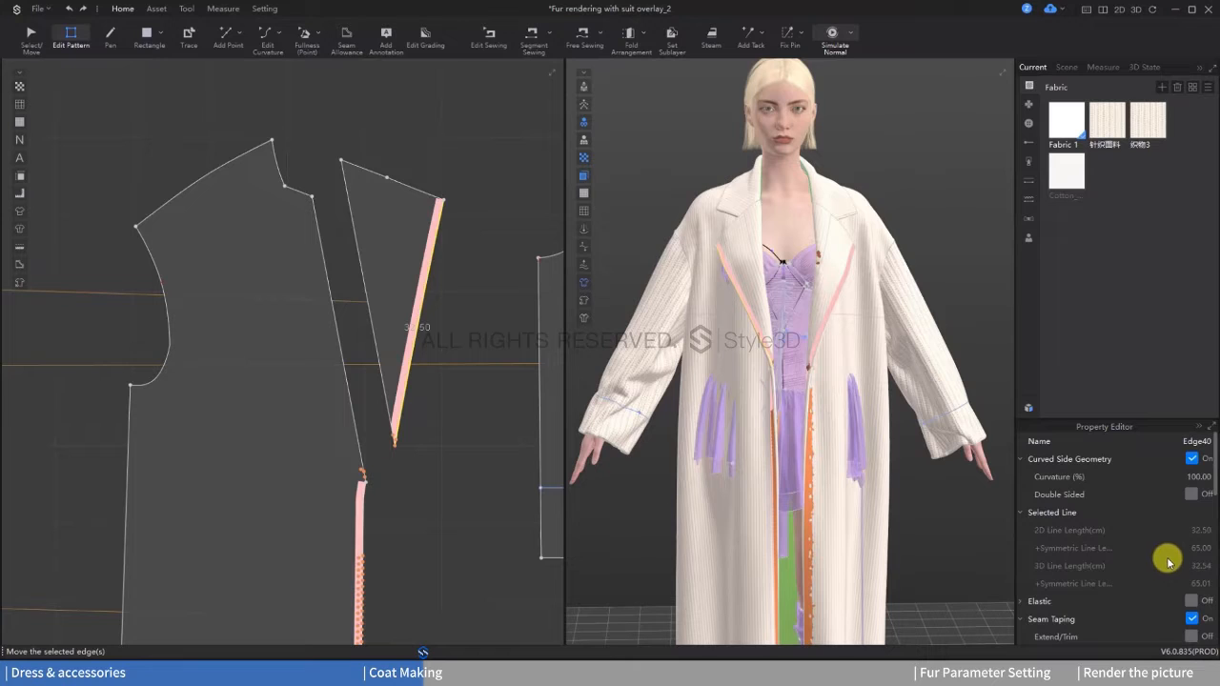
scroll(1172, 566, down, 2)
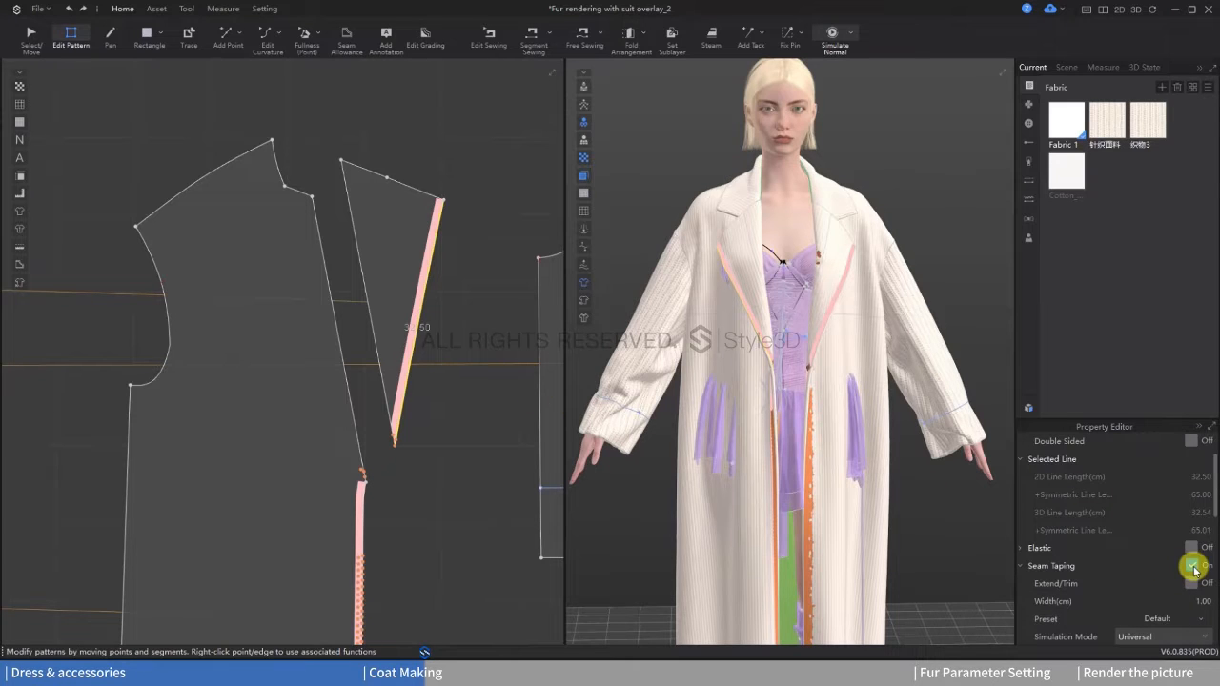
click(476, 314)
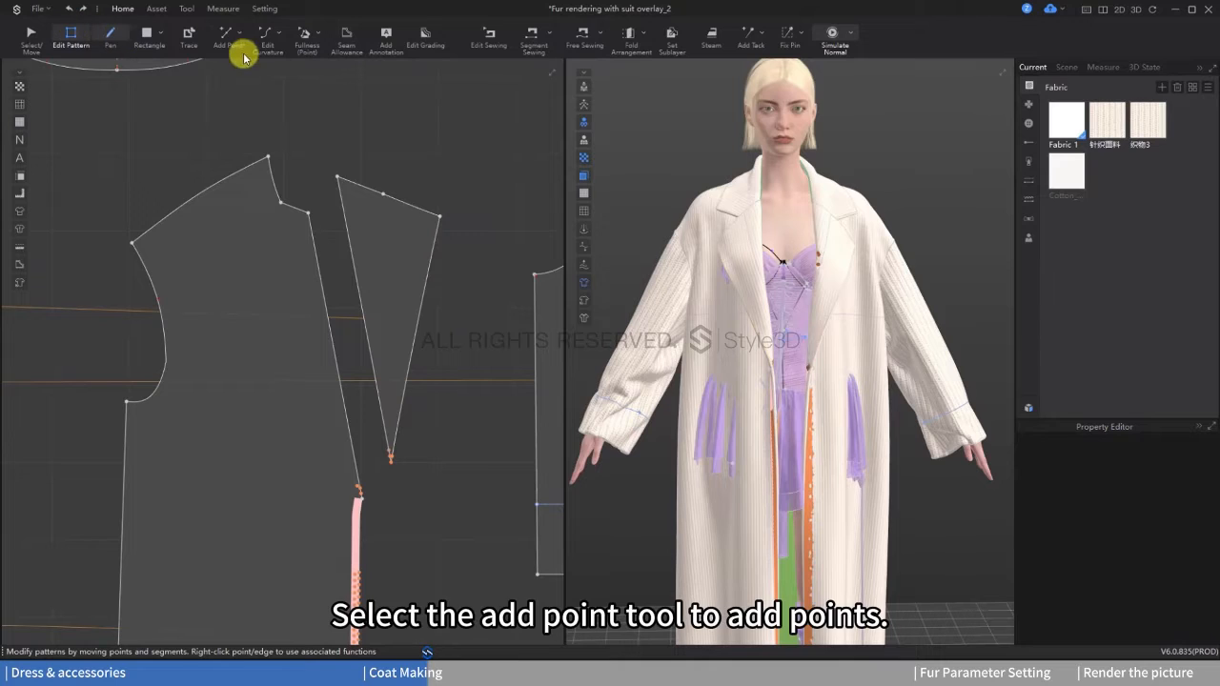
Step: Add a point low on the lapel's outer edge and pull it outward to make the lapel a quadrilateral
click(405, 386)
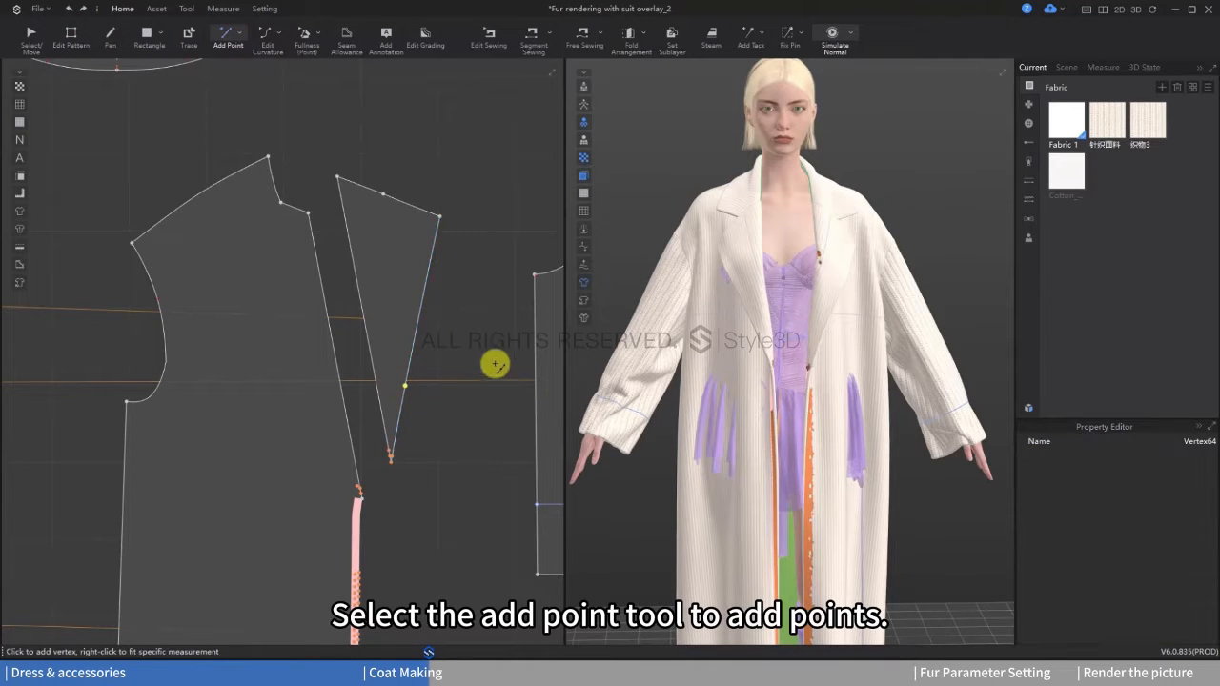
click(59, 38)
drag(405, 385, 460, 417)
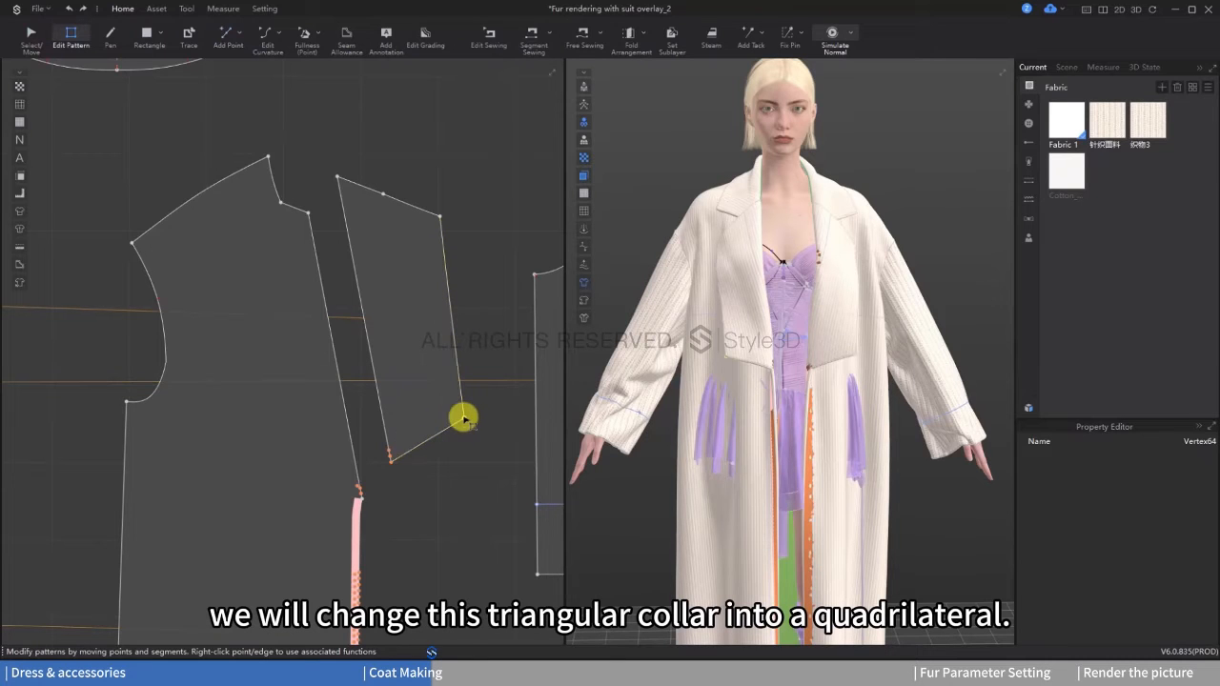
mouse_move(867, 278)
right_down()
mouse_move(879, 257)
mouse_move(863, 261)
right_up()
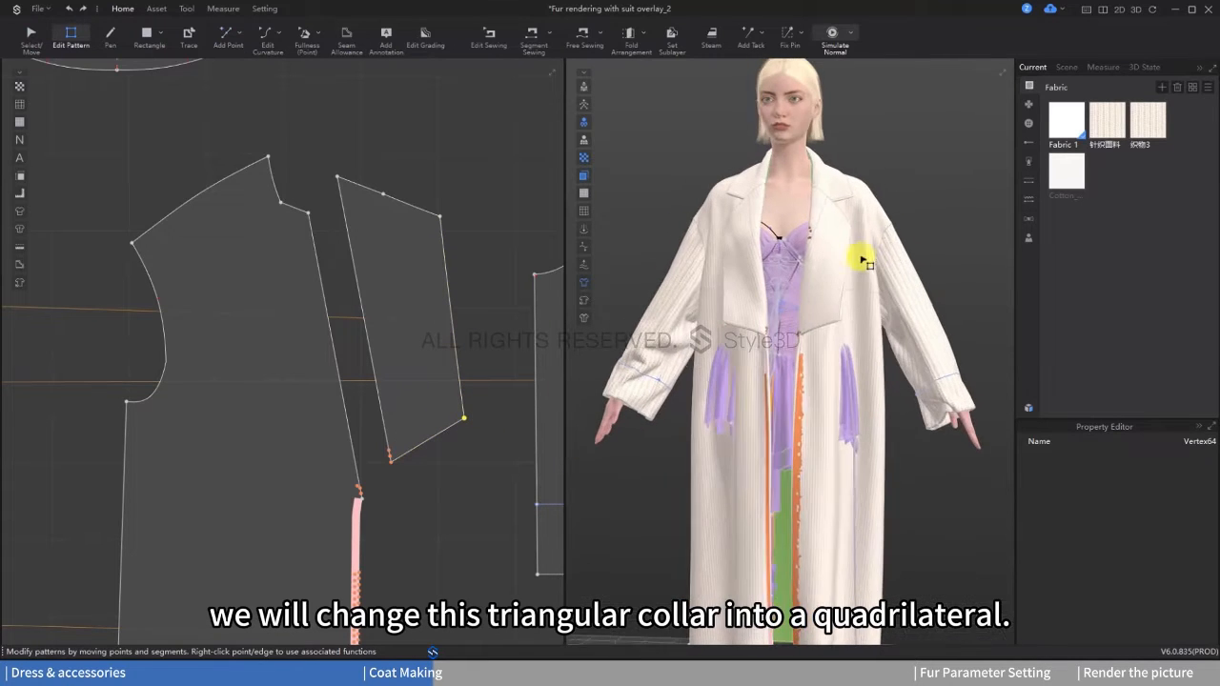
drag(466, 420, 468, 421)
right_drag(915, 320, 849, 346)
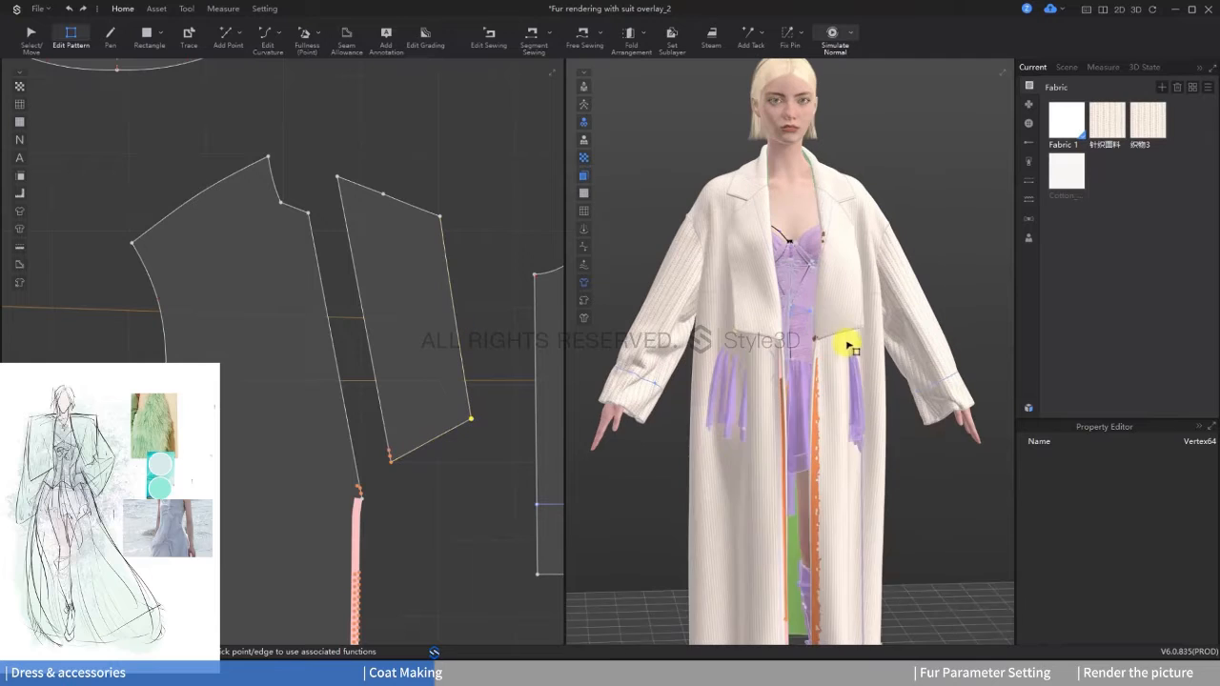
Step: Widen the lapel by moving its outer edge outward, and delete the middle point on its upper edge
drag(450, 266, 487, 255)
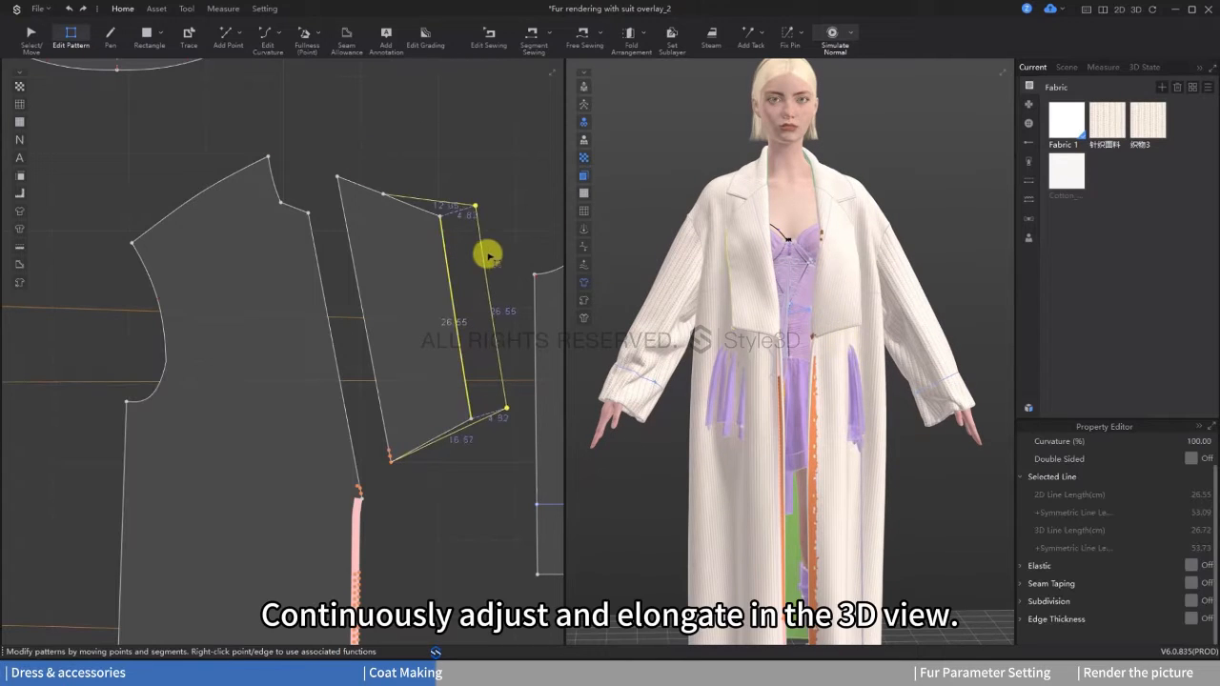
right_click(383, 196)
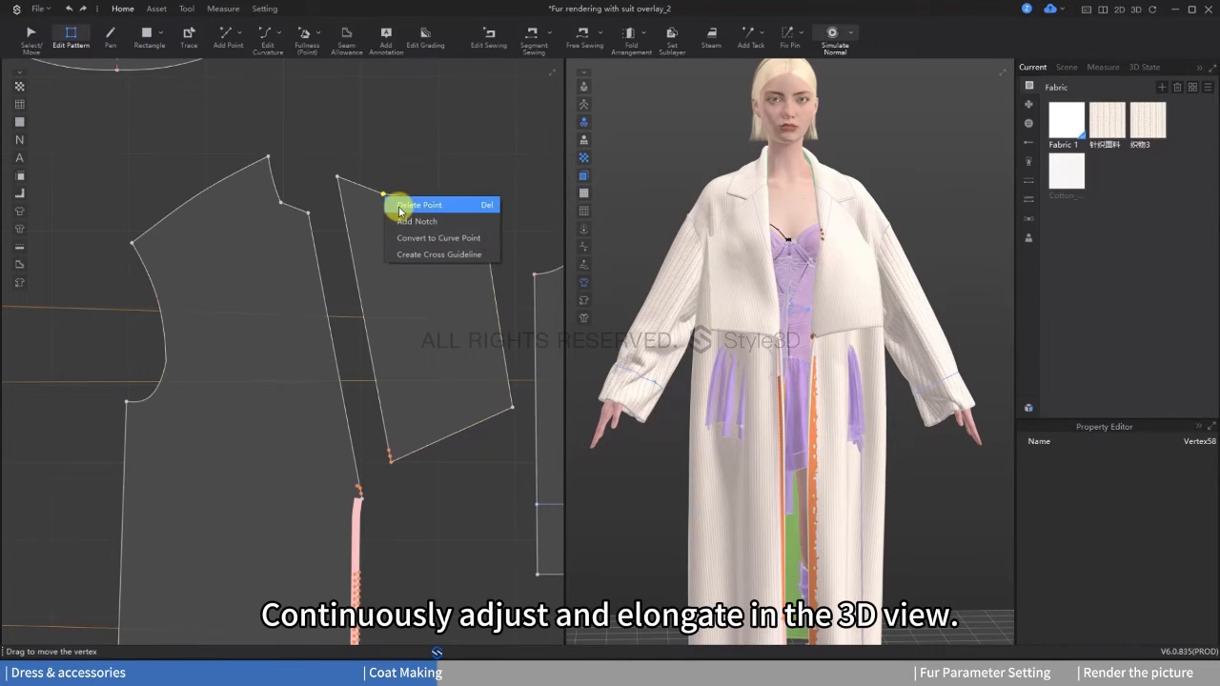
click(401, 210)
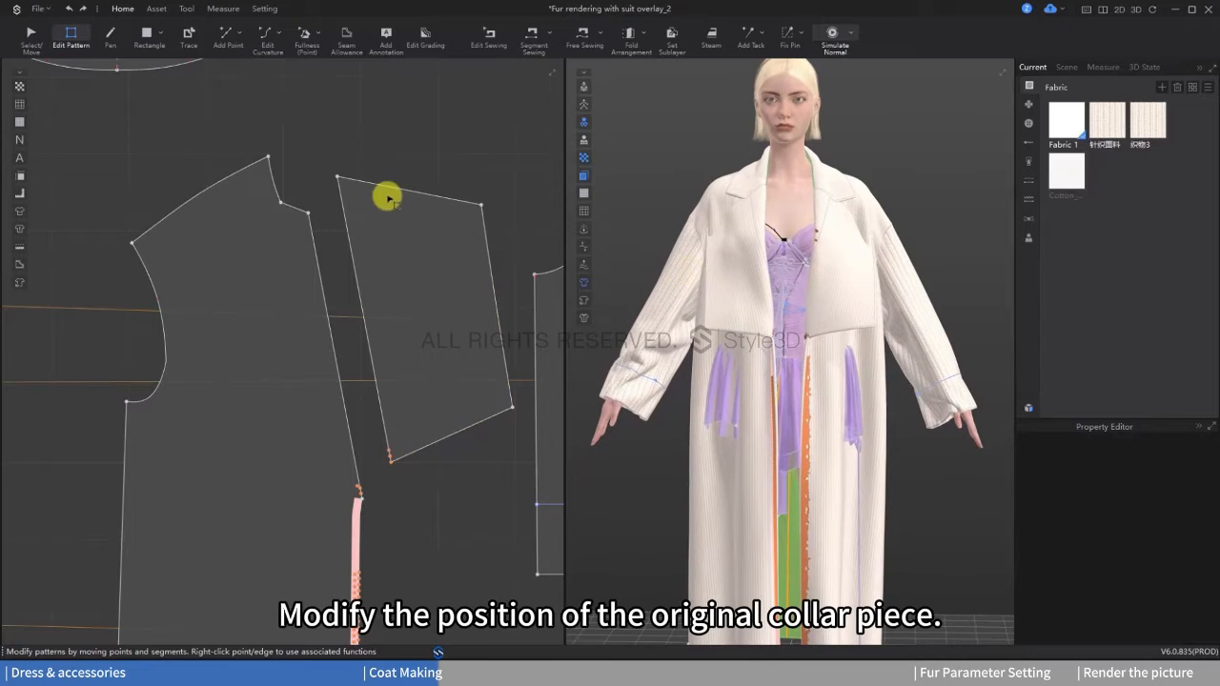
Step: Examine how the collar's end edge lines up with the lapel's upper edge in the 2D and 3D views
scroll(389, 199, down, 3)
middle_drag(305, 119, 425, 245)
scroll(423, 285, up, 1)
scroll(425, 245, down, 1)
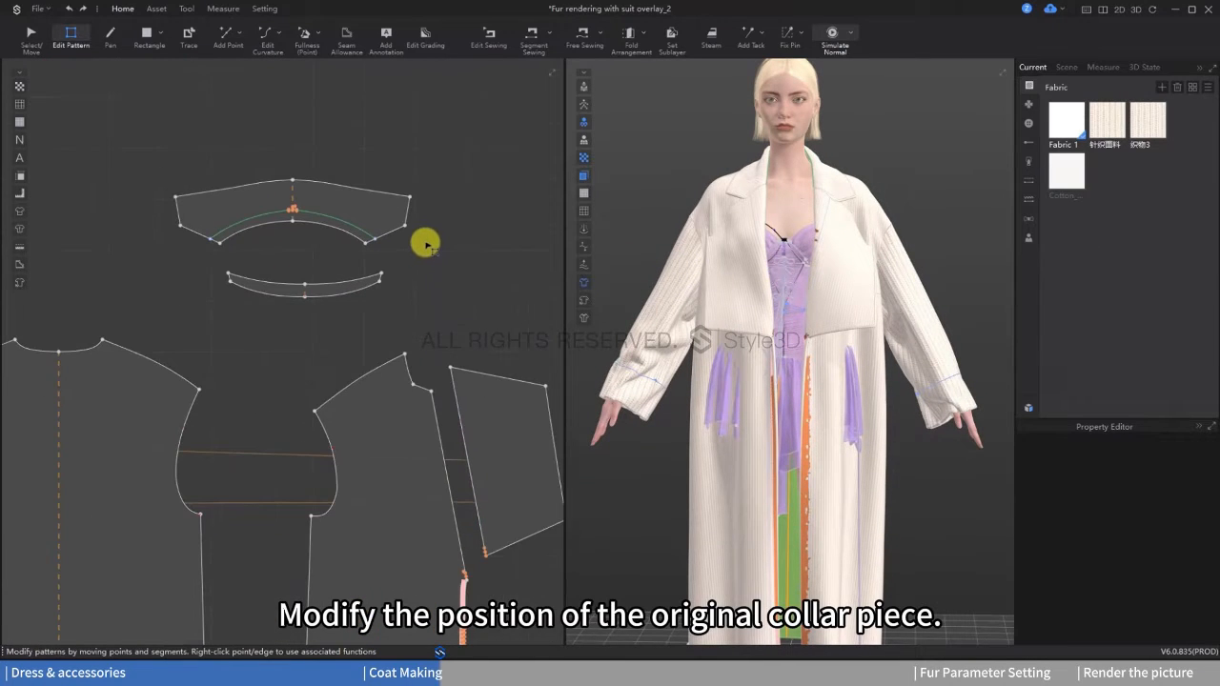
scroll(405, 238, up, 1)
click(405, 224)
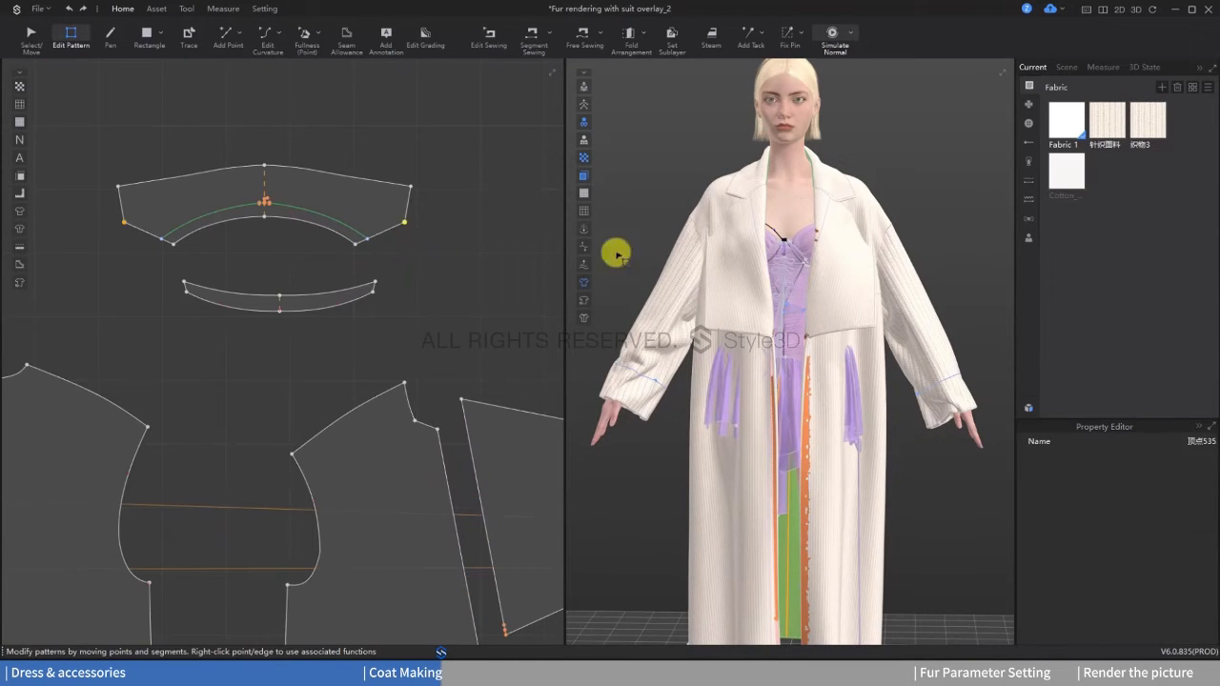
scroll(740, 201, up, 5)
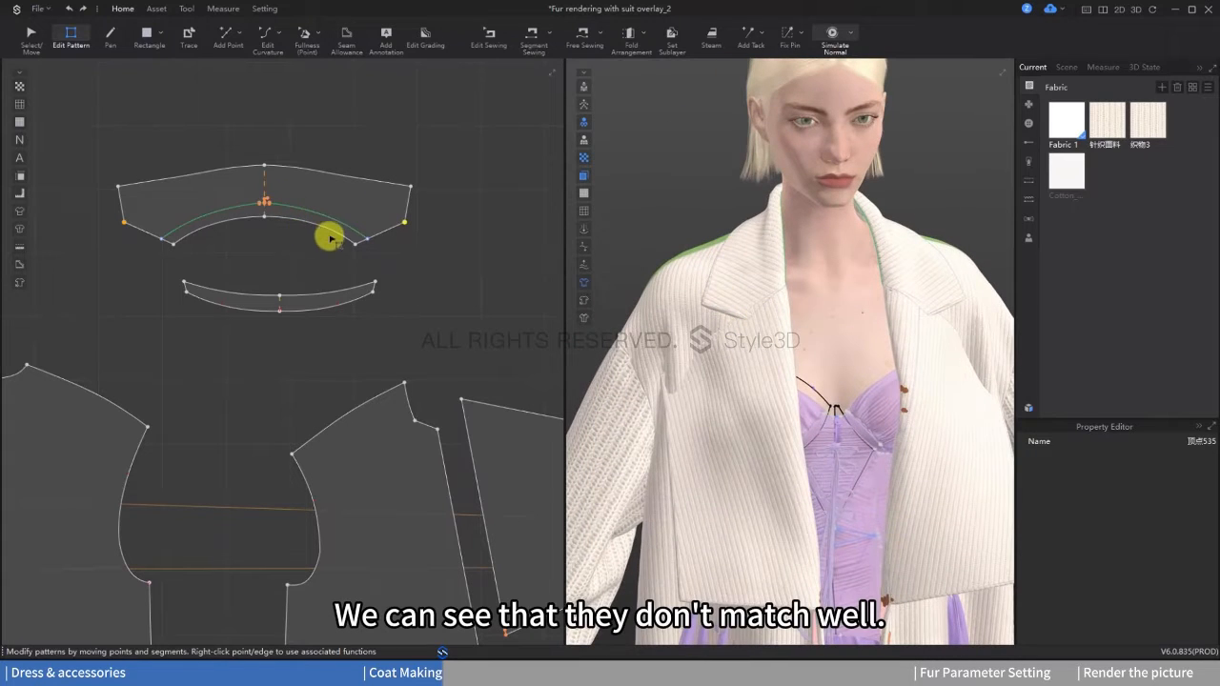
scroll(719, 329, down, 2)
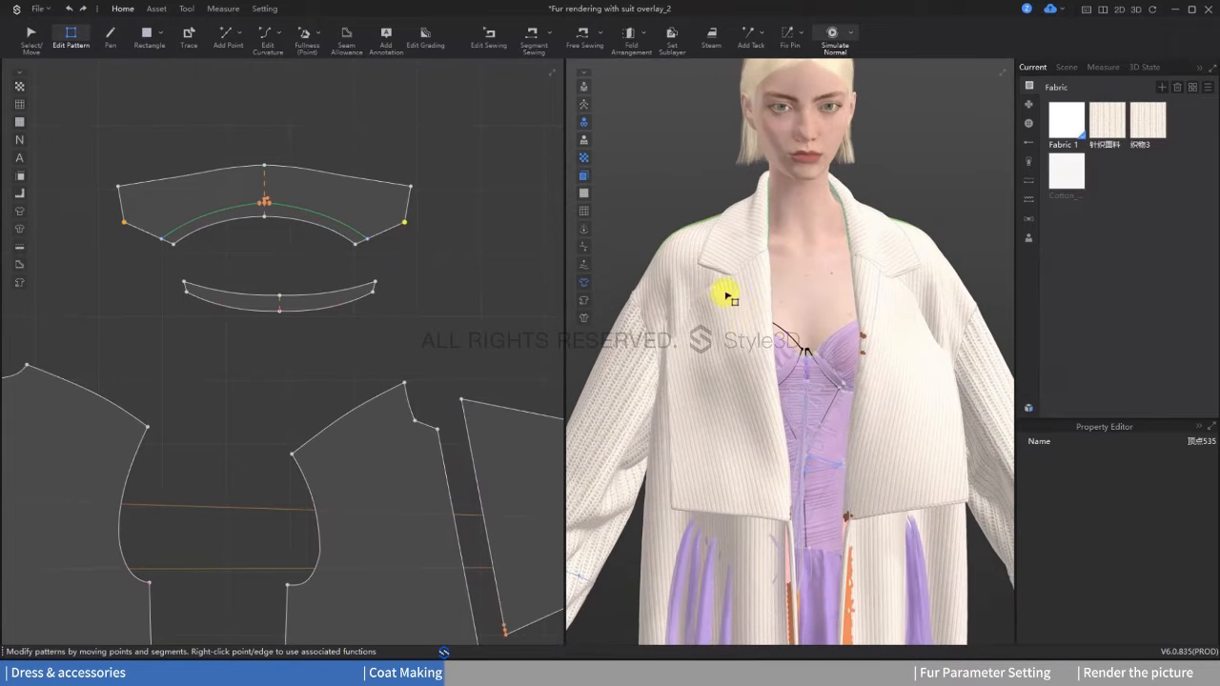
click(743, 273)
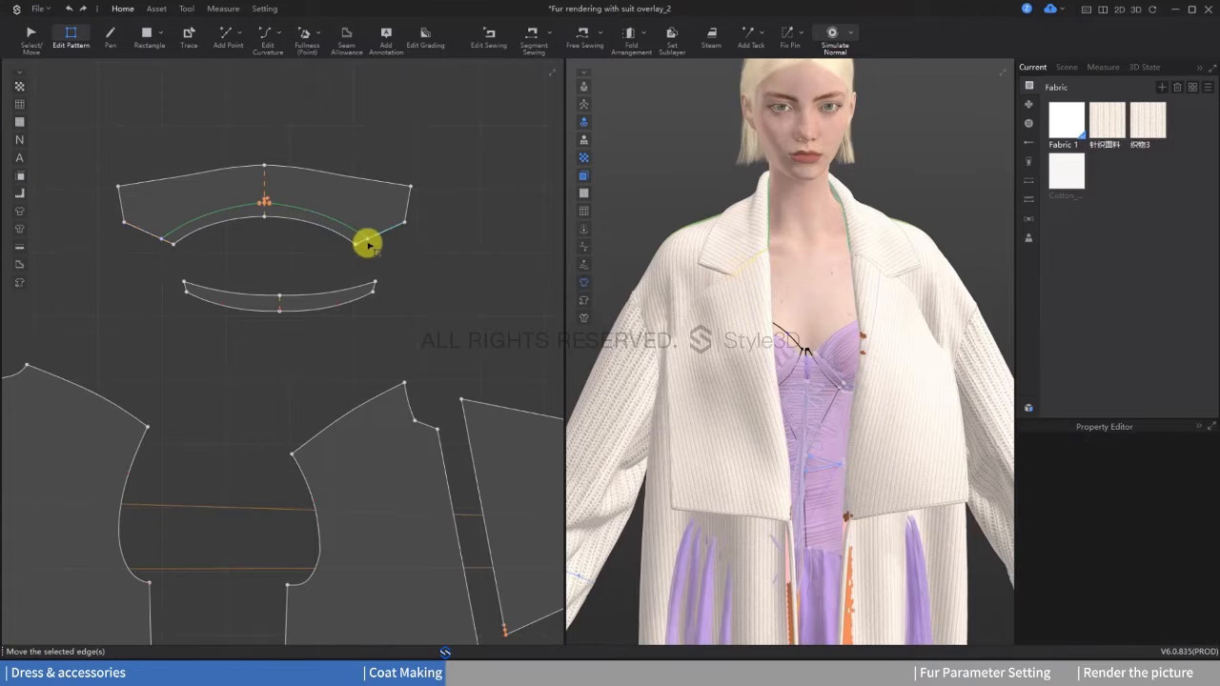
scroll(389, 239, down, 2)
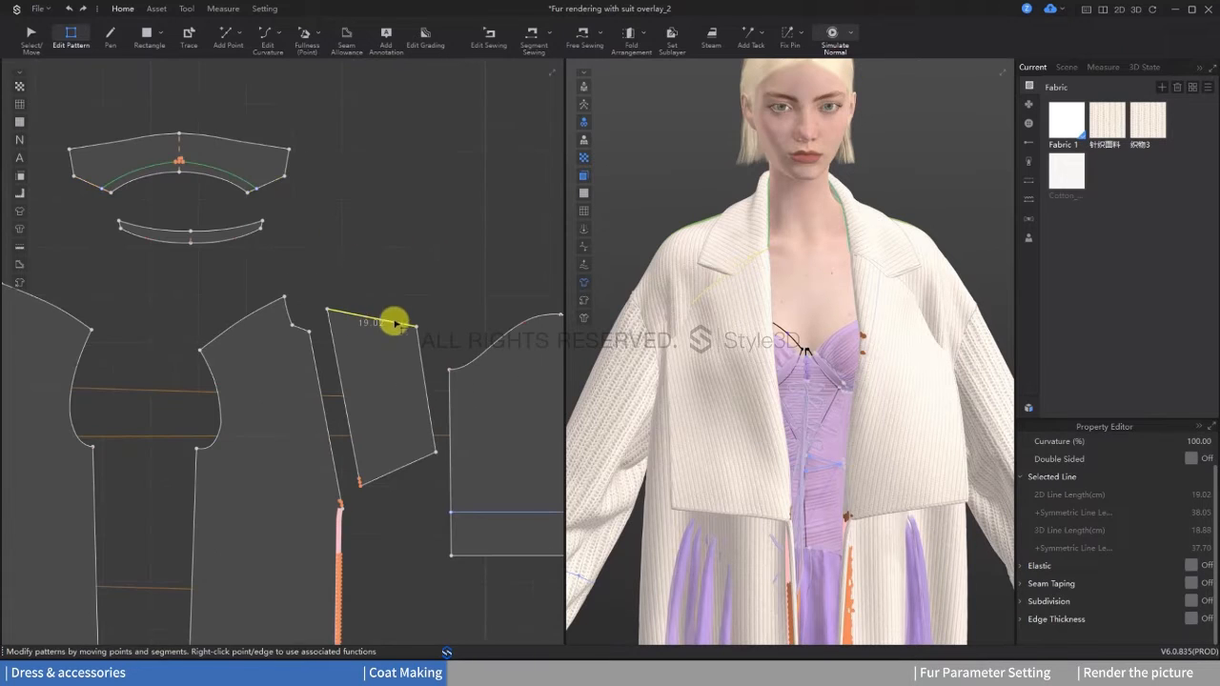
scroll(404, 286, up, 2)
Step: Delete the lower corner point at the collar's end and extend the pointed collar tips outward to match the lapel width
click(221, 117)
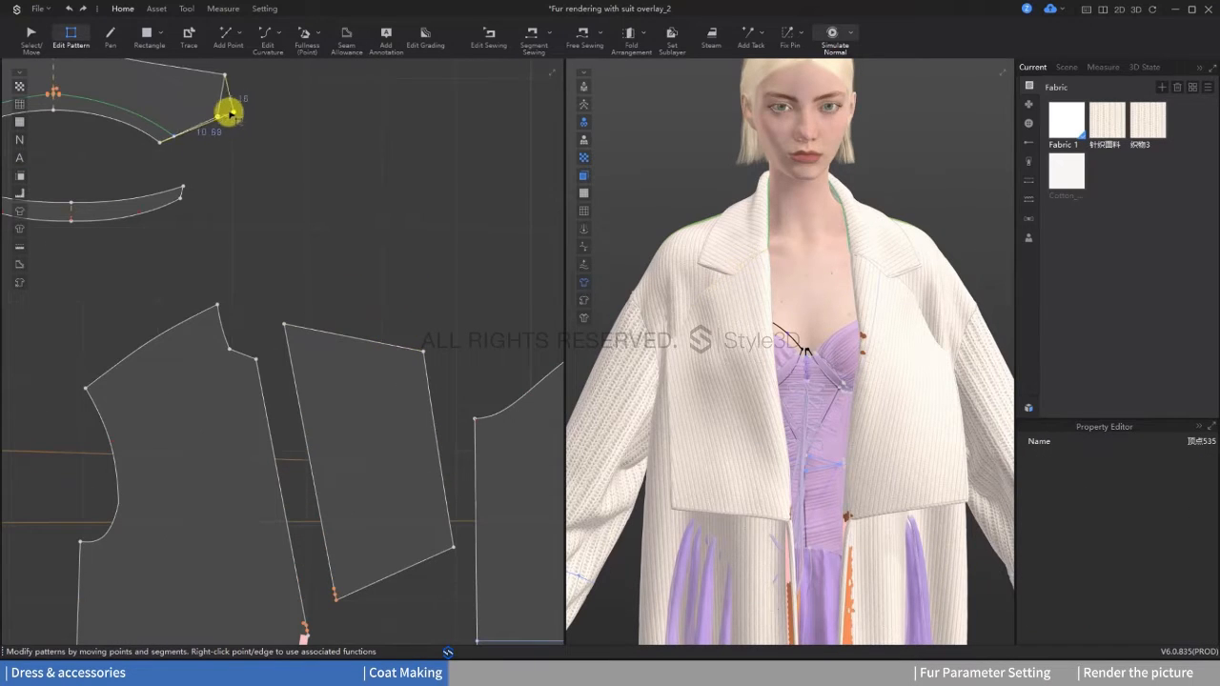
drag(231, 115, 222, 115)
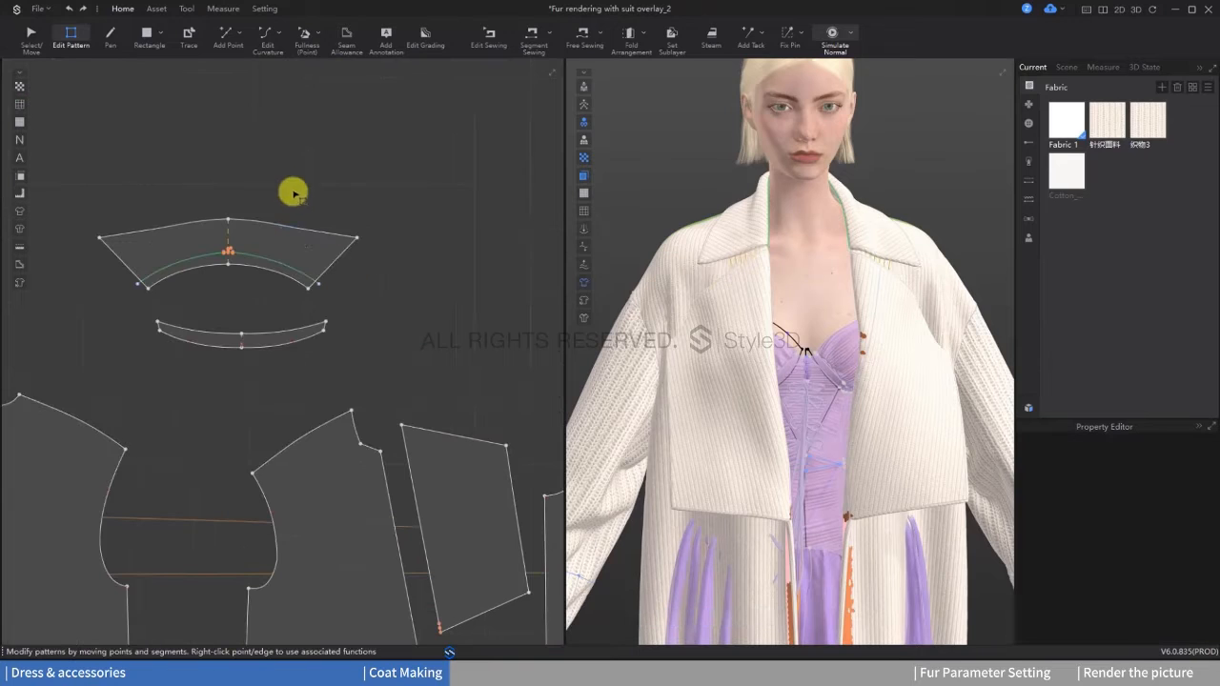
drag(357, 242, 397, 226)
right_click(391, 239)
click(676, 386)
scroll(403, 269, down, 4)
middle_drag(404, 270, 403, 244)
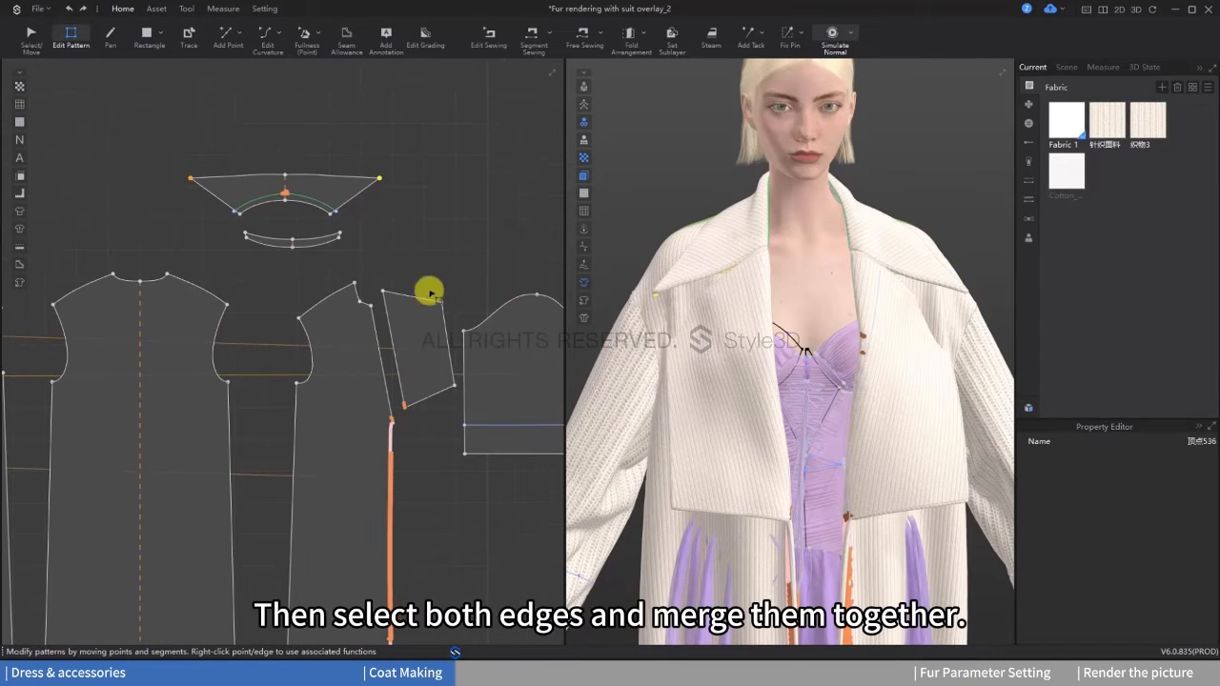
Step: Merge the lapel's upper edge with the slanted end edge of the collar
click(417, 297)
right_click(354, 200)
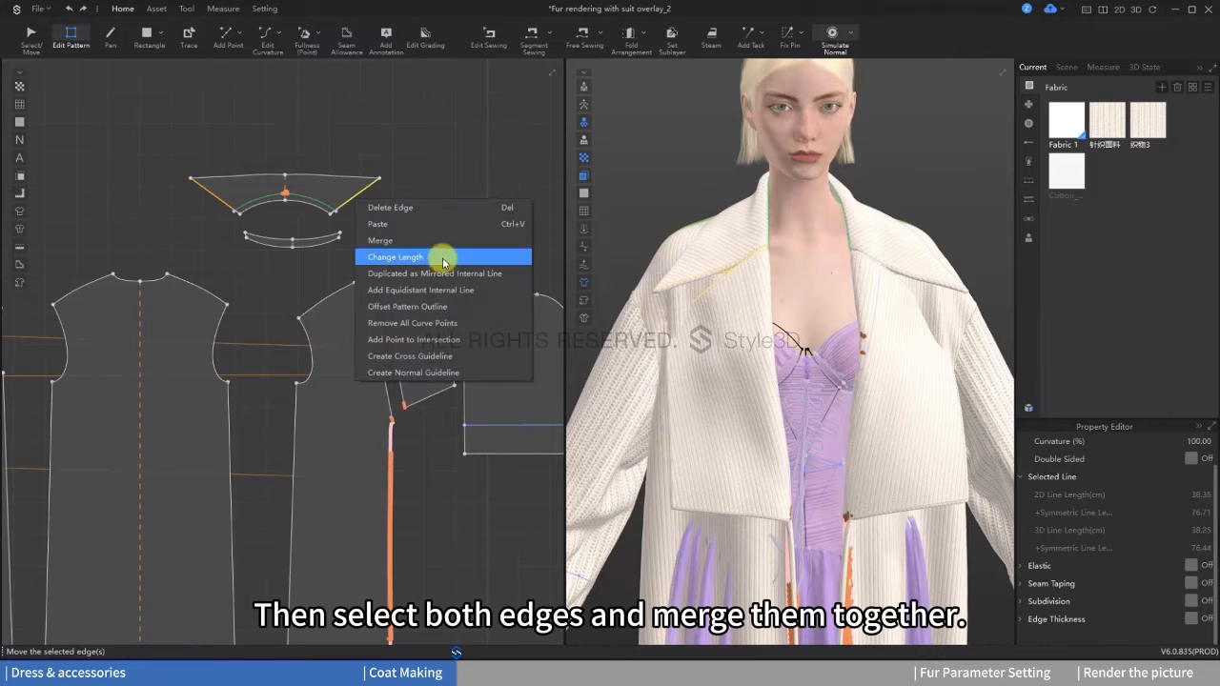
click(438, 258)
Step: Reposition the merged collar piece above the coat body patterns and simulate the coat to settle the collar
scroll(419, 238, up, 4)
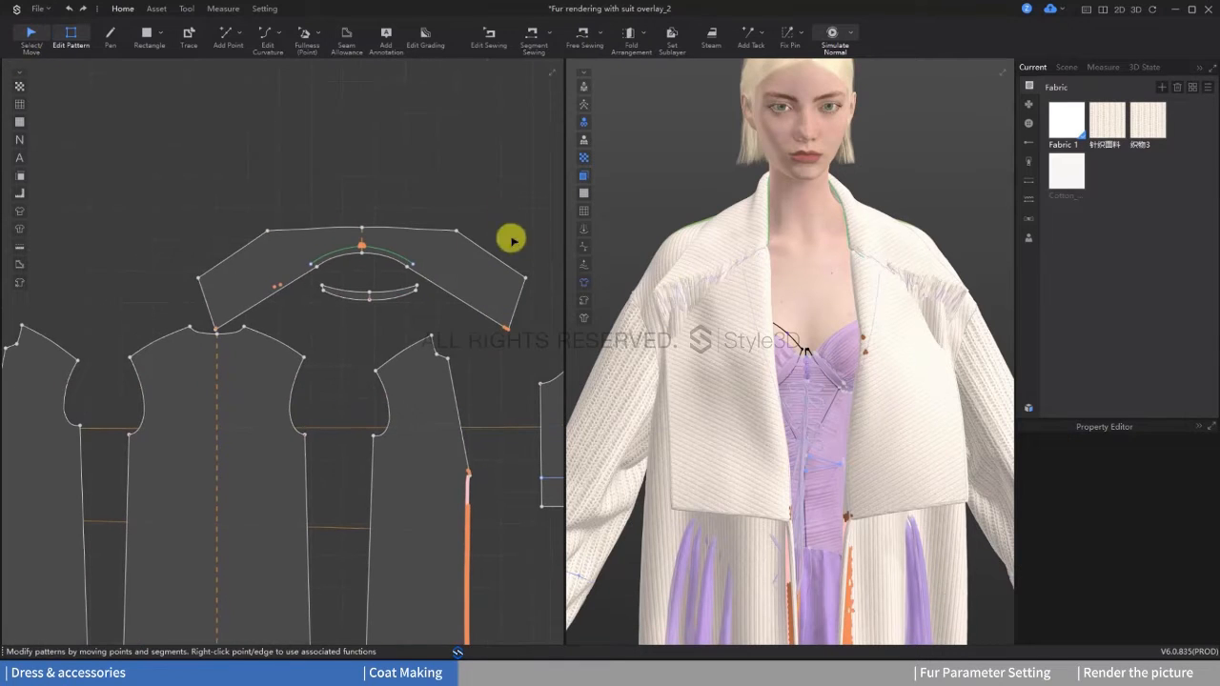
key(q)
mouse_move(431, 240)
mouse_down()
mouse_move(381, 225)
mouse_move(424, 221)
mouse_up()
middle_drag(451, 173, 452, 187)
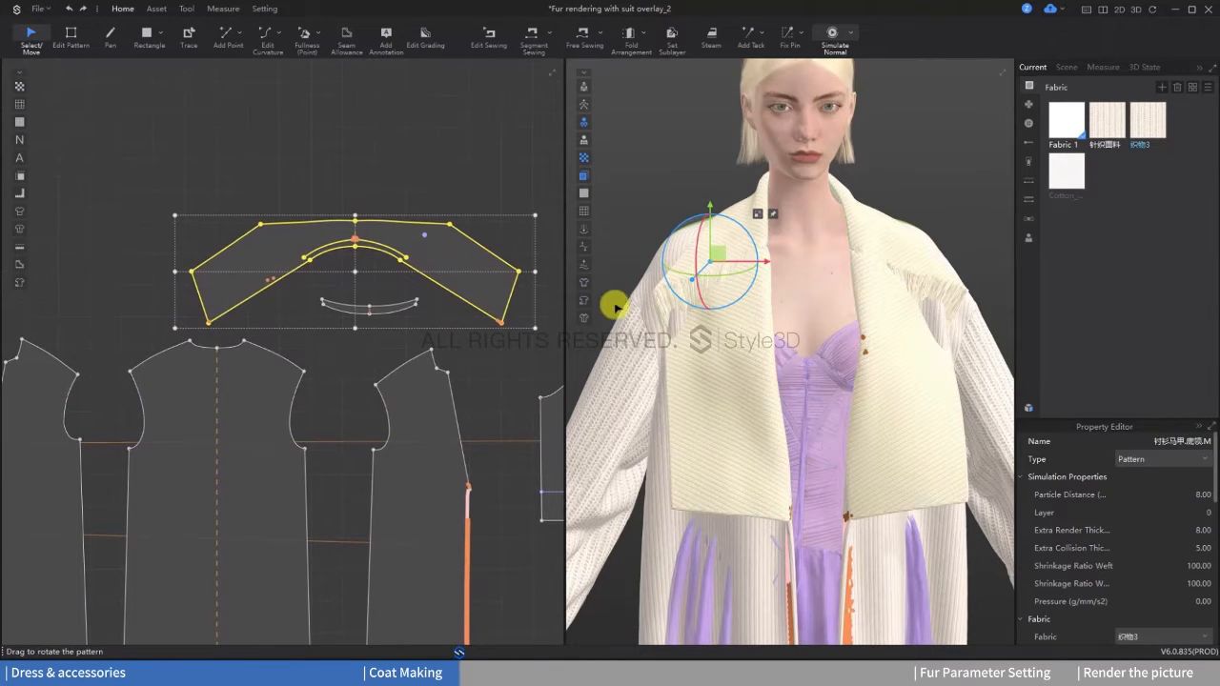
click(396, 182)
scroll(396, 182, up, 2)
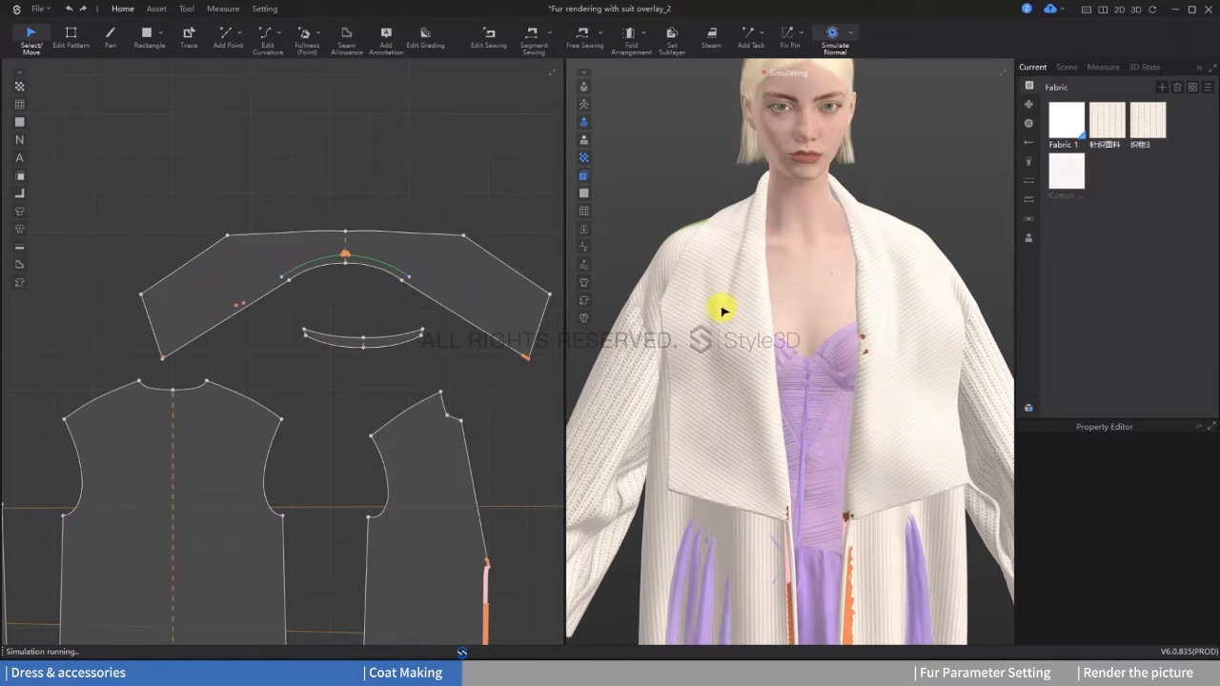
key(space)
Step: Sew the coat sleeve's two side edges together with Segment Sewing
scroll(258, 248, down, 2)
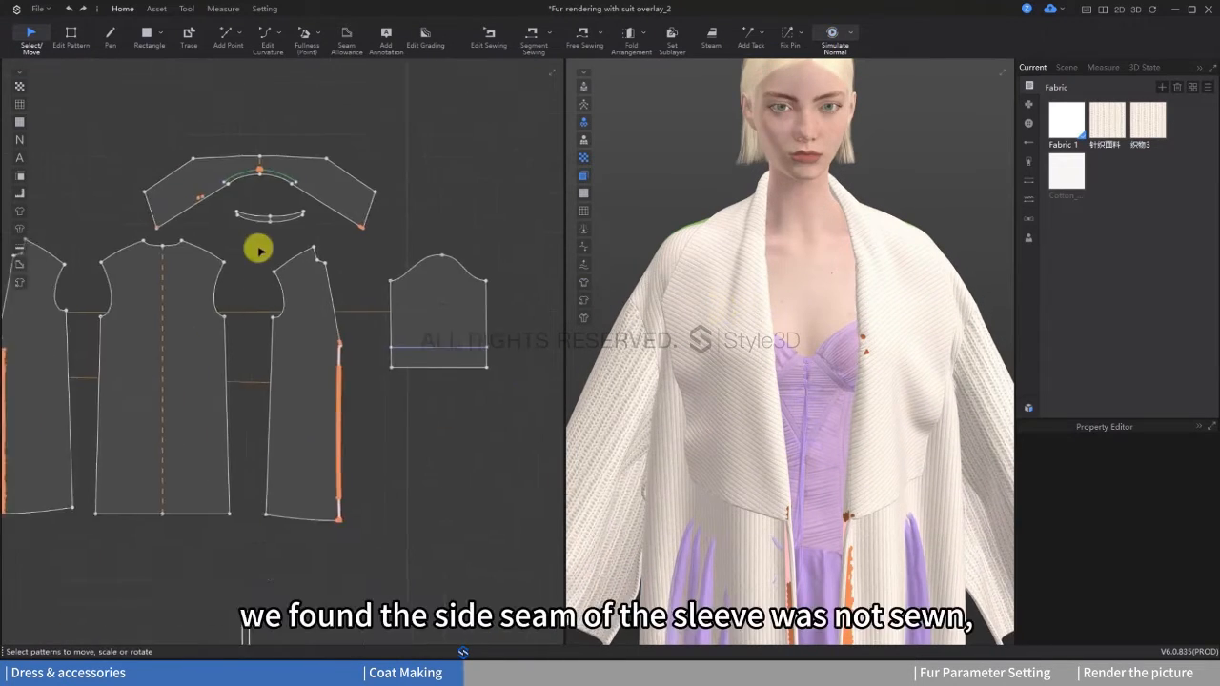
click(524, 36)
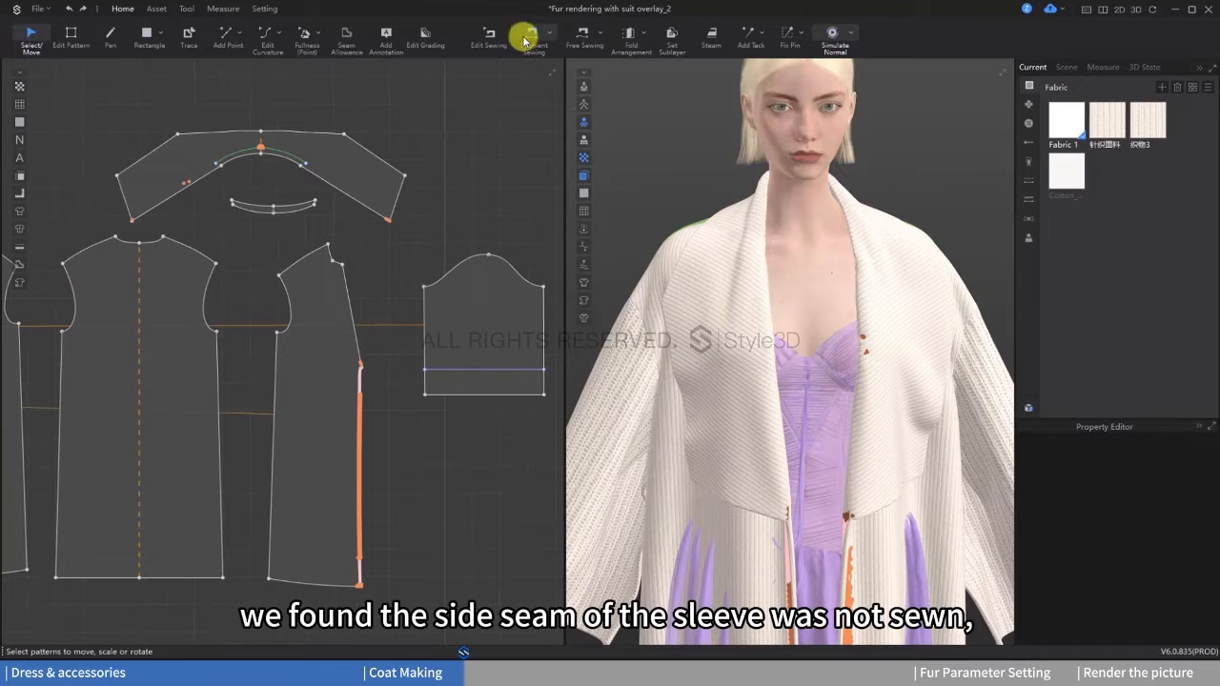
click(540, 329)
key(a)
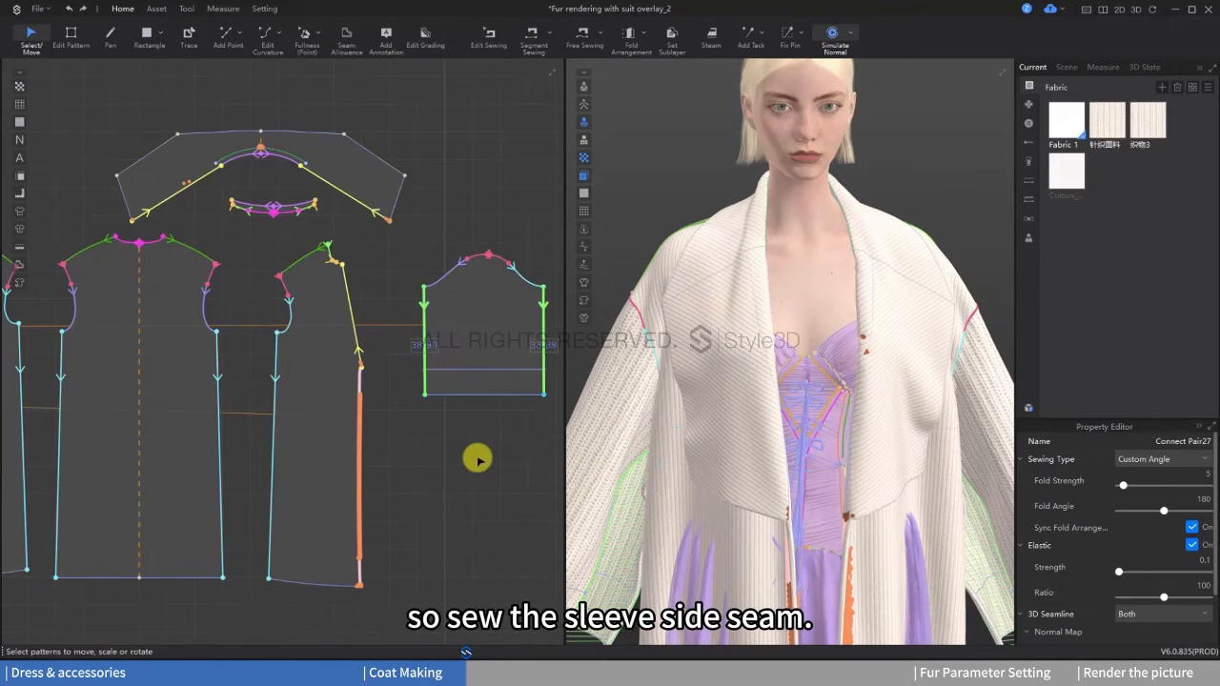
Step: Simulate the coat to settle the newly sewn sleeve side seams on the avatar
scroll(695, 438, down, 2)
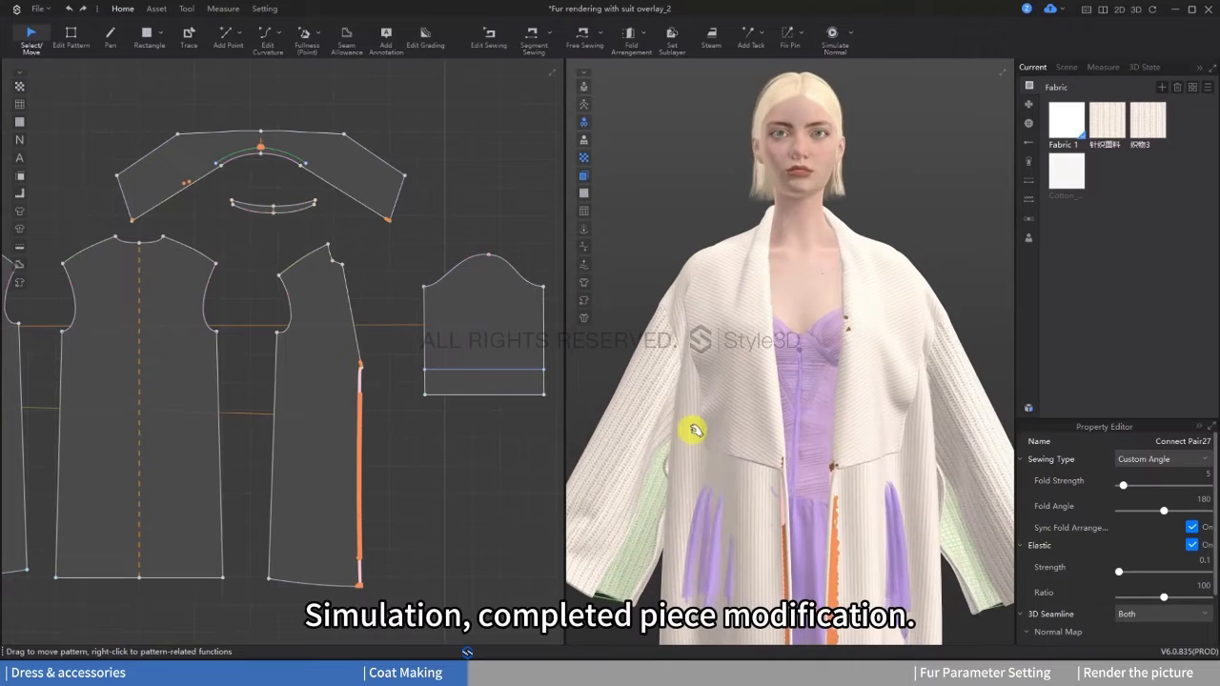
key(space)
scroll(610, 422, down, 3)
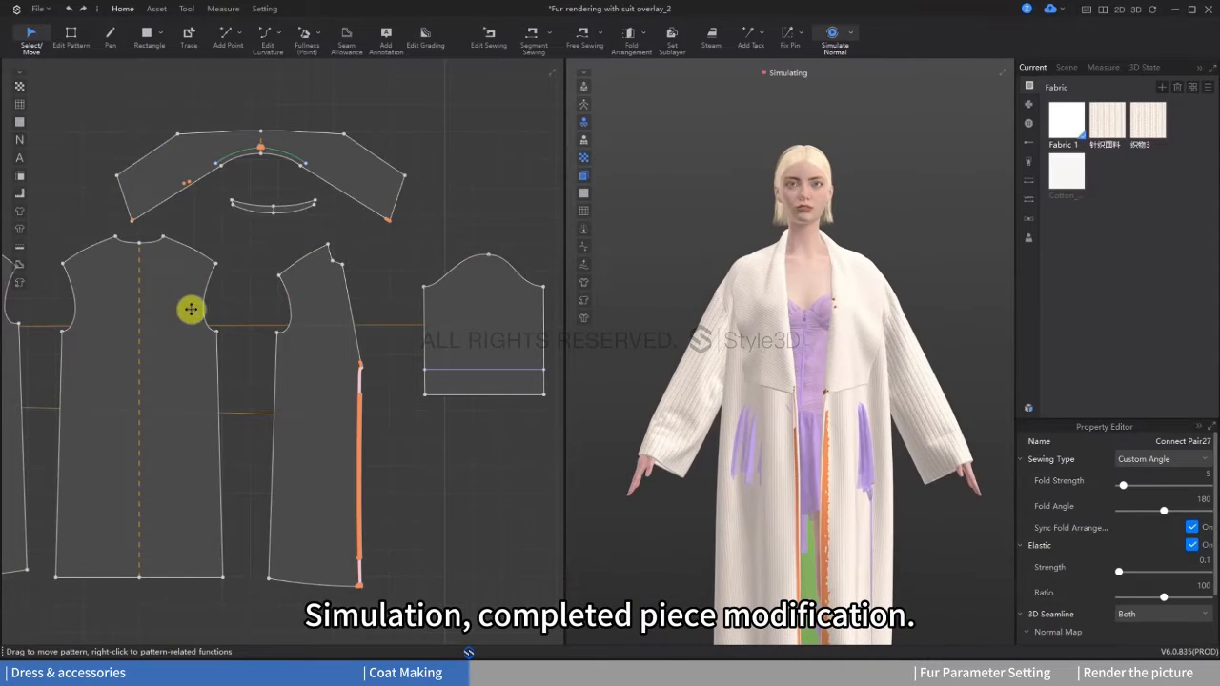
Step: Select all the coat patterns, including sleeves, body pieces and collar, and apply Fabric 1 to them
scroll(190, 308, down, 3)
drag(90, 210, 543, 496)
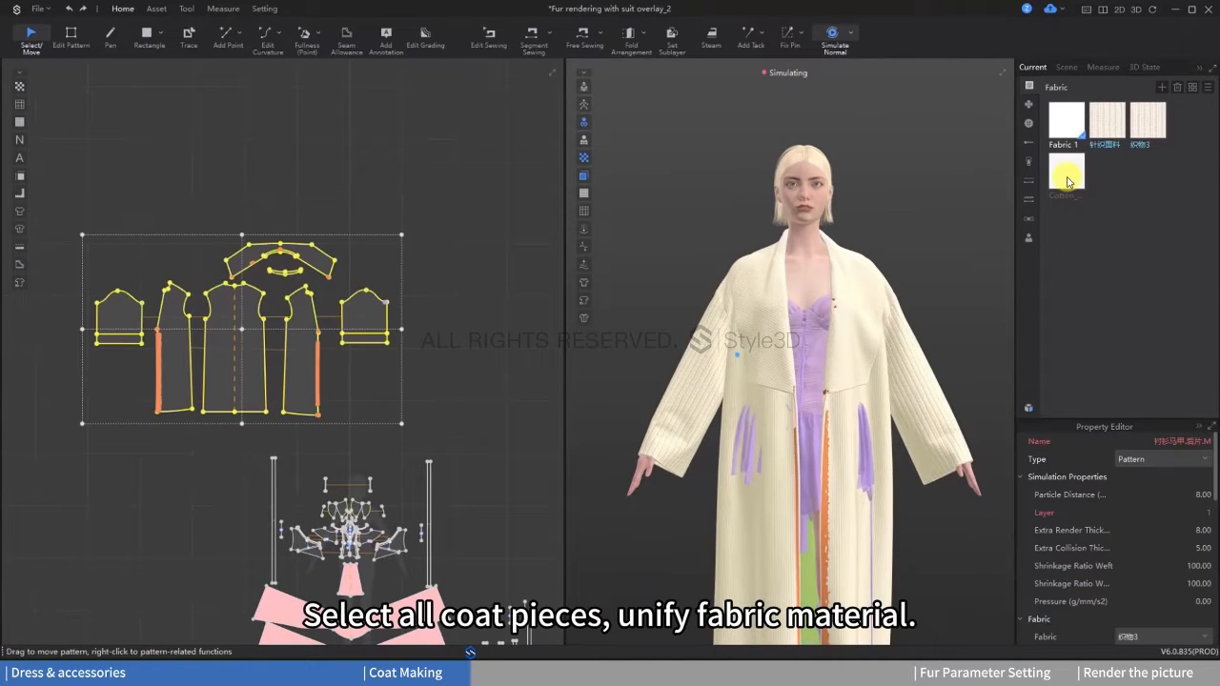
right_click(1067, 181)
click(1076, 125)
right_click(1077, 124)
drag(54, 196, 419, 453)
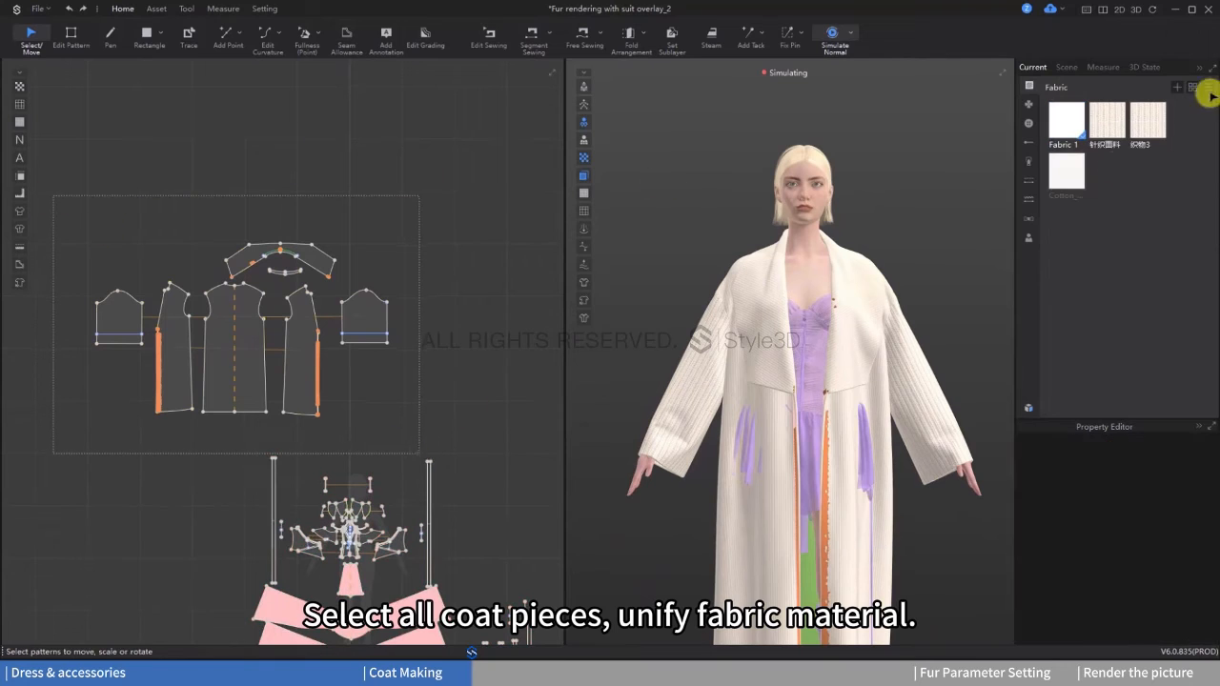
right_click(1068, 122)
click(1089, 158)
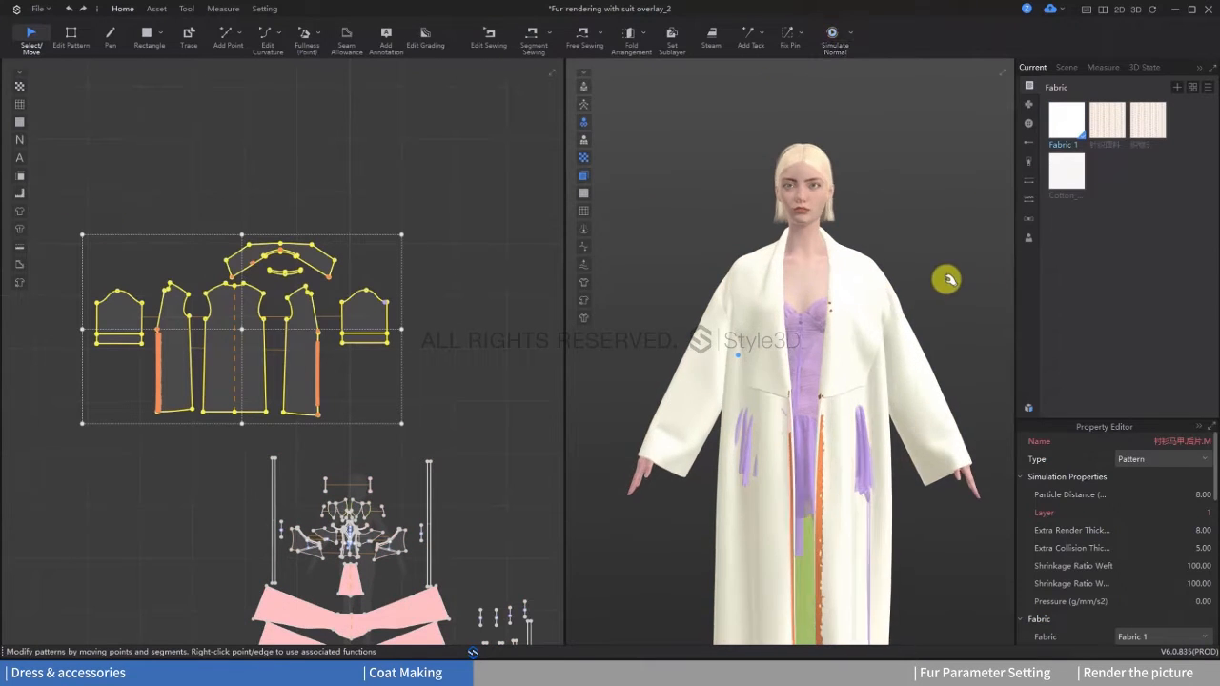
Step: Simulate the coat with its unified fabric and deselect the coat patterns
key(space)
scroll(945, 280, down, 2)
middle_drag(938, 288, 945, 244)
click(458, 298)
middle_drag(457, 302, 472, 238)
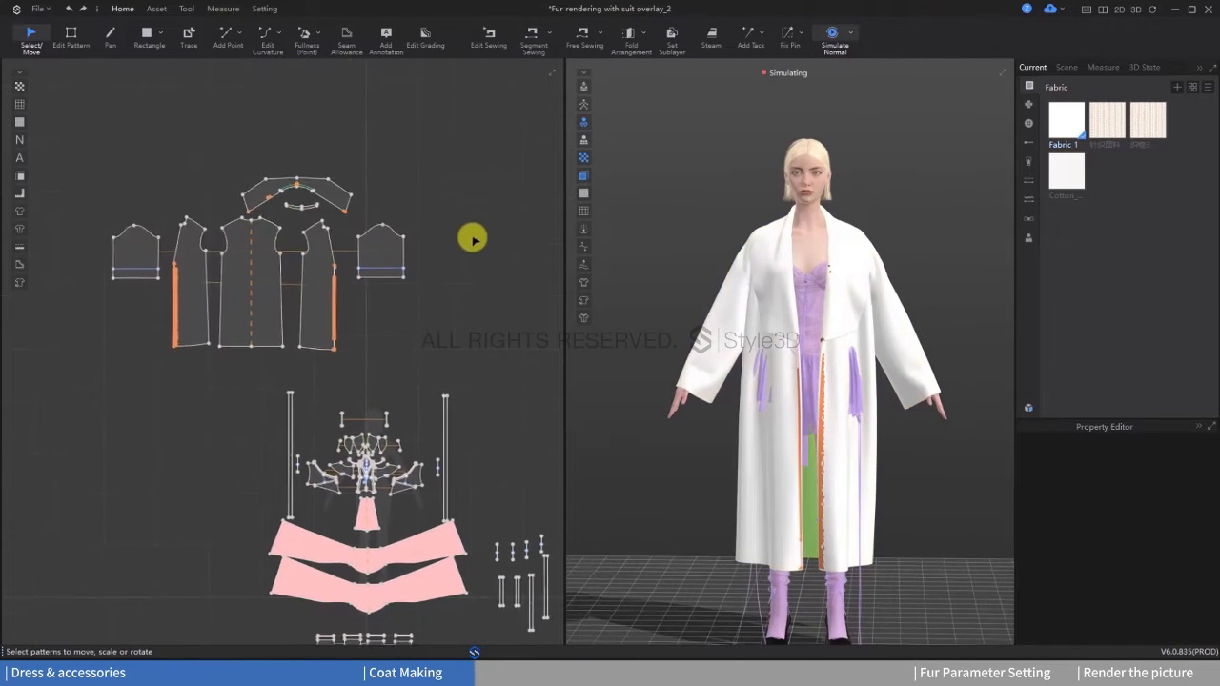
Step: Lengthen the hem edges of the coat's front and back patterns downward to floor length and simulate the coat
scroll(467, 266, up, 2)
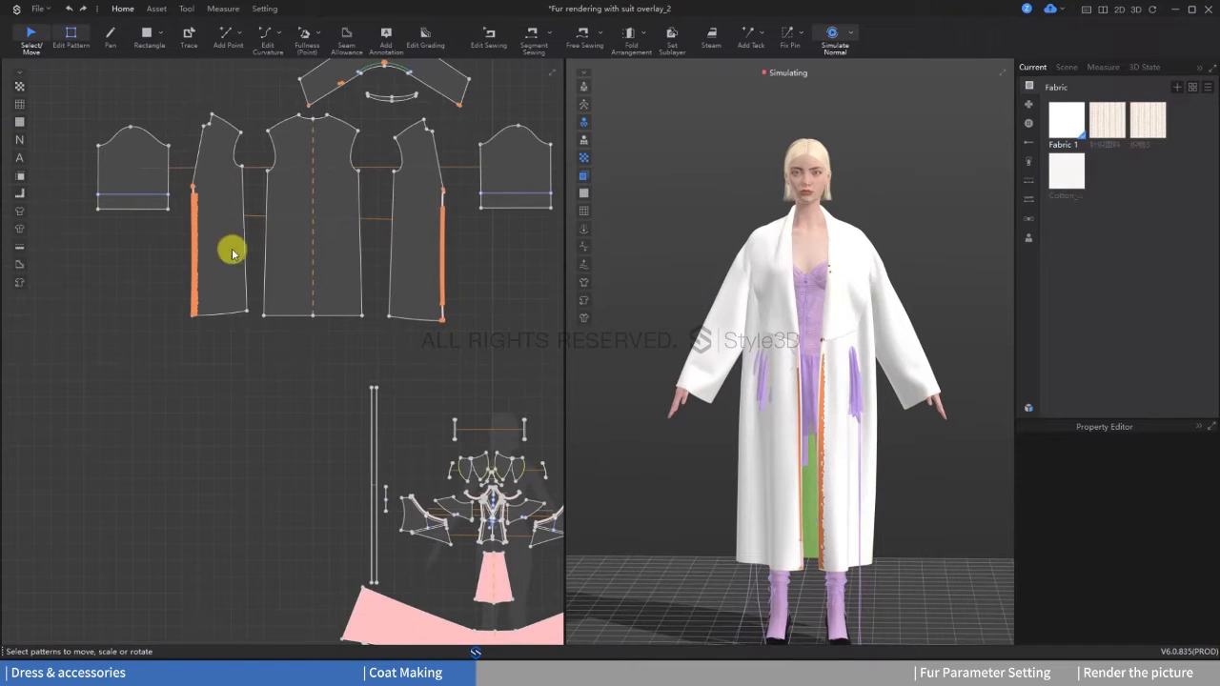
key(z)
click(294, 315)
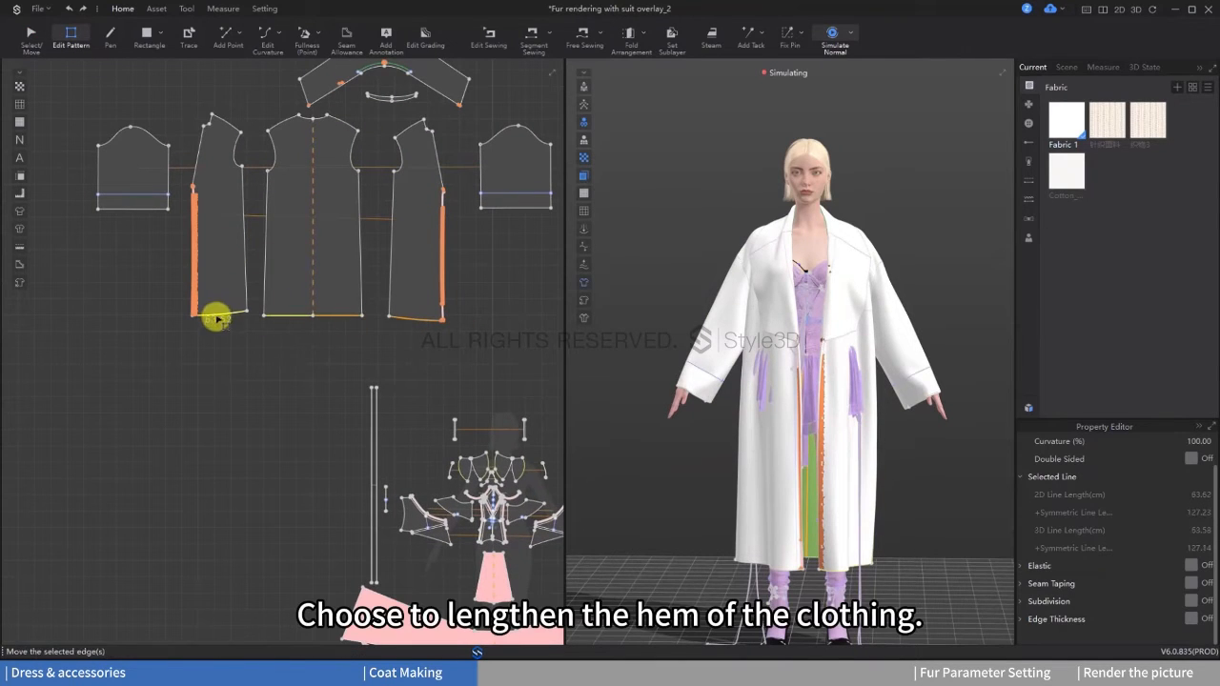
drag(218, 335, 228, 364)
scroll(782, 390, down, 3)
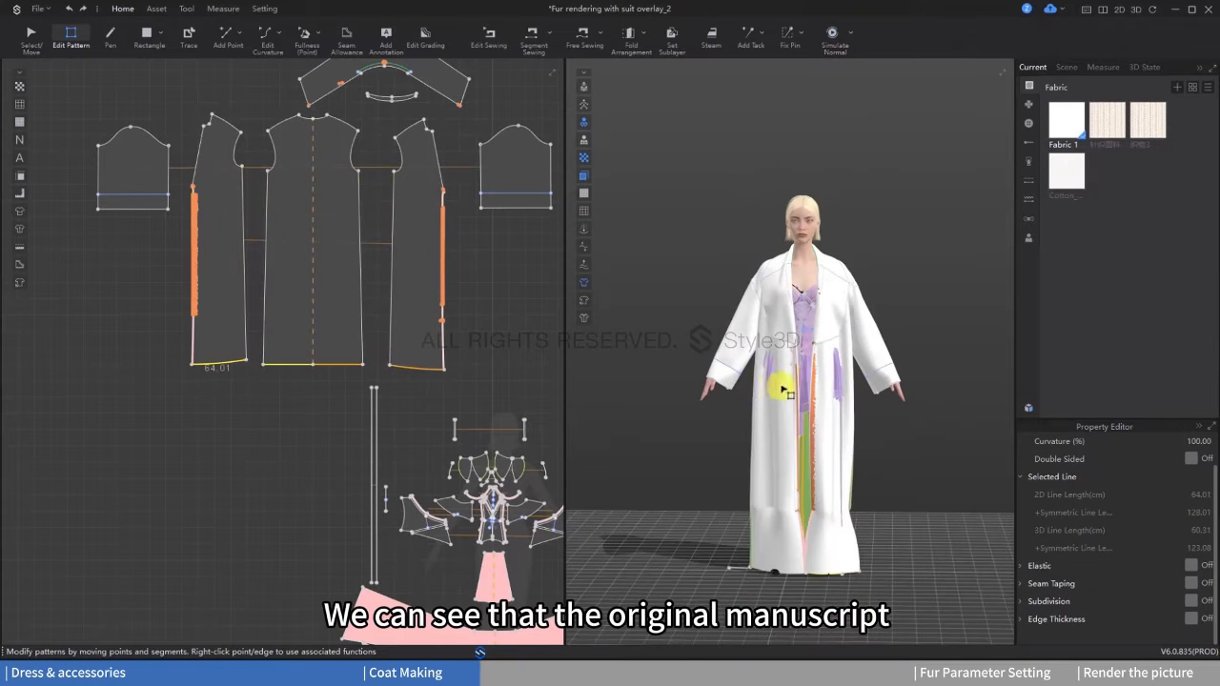
right_drag(781, 390, 796, 387)
key(space)
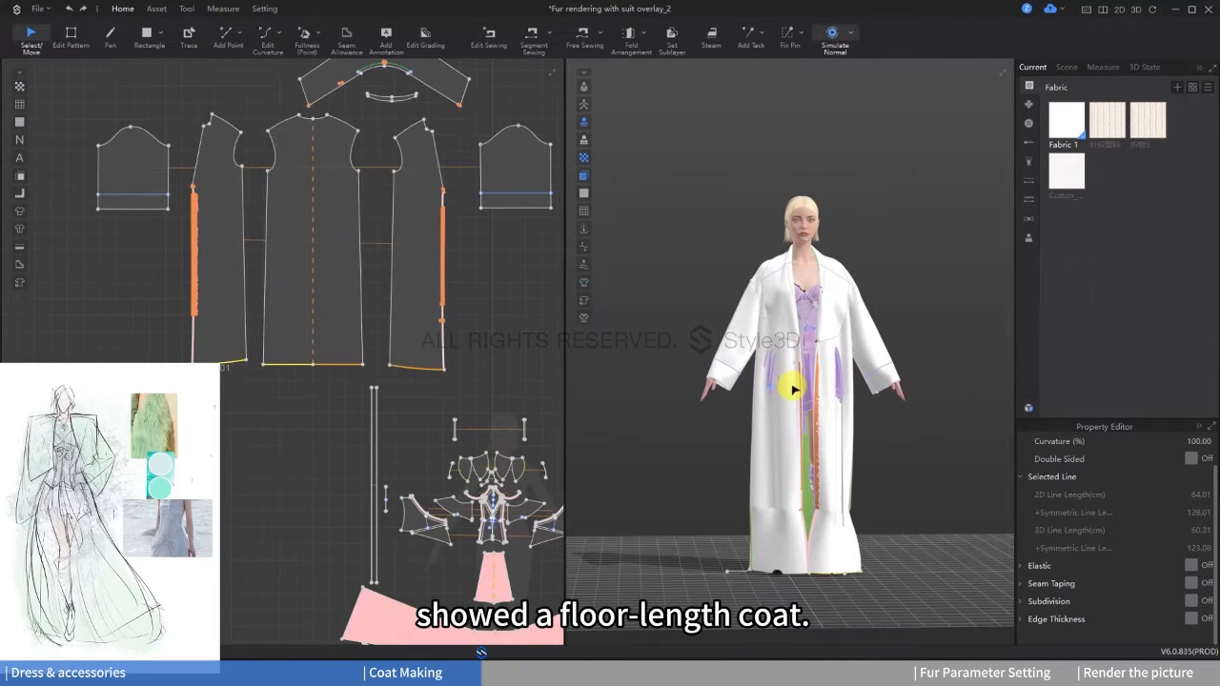
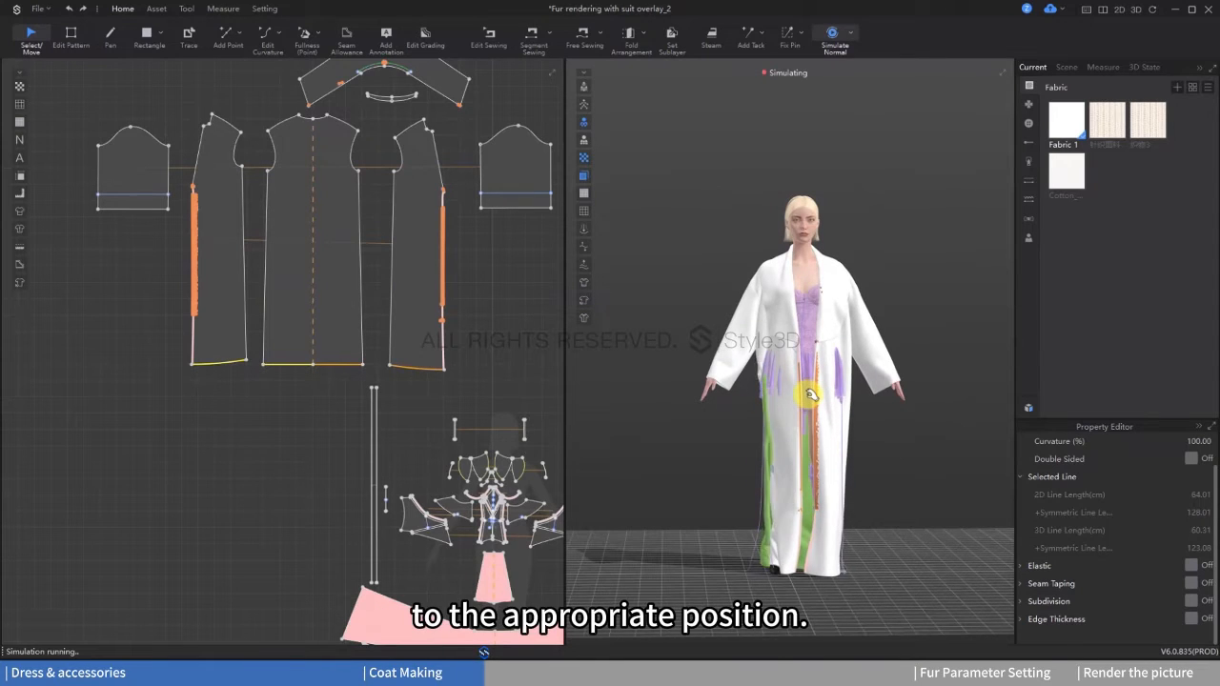
Step: Stop simulating the lengthened coat and delete all the pins that fix it
right_drag(874, 457, 812, 423)
key(space)
scroll(815, 420, up, 2)
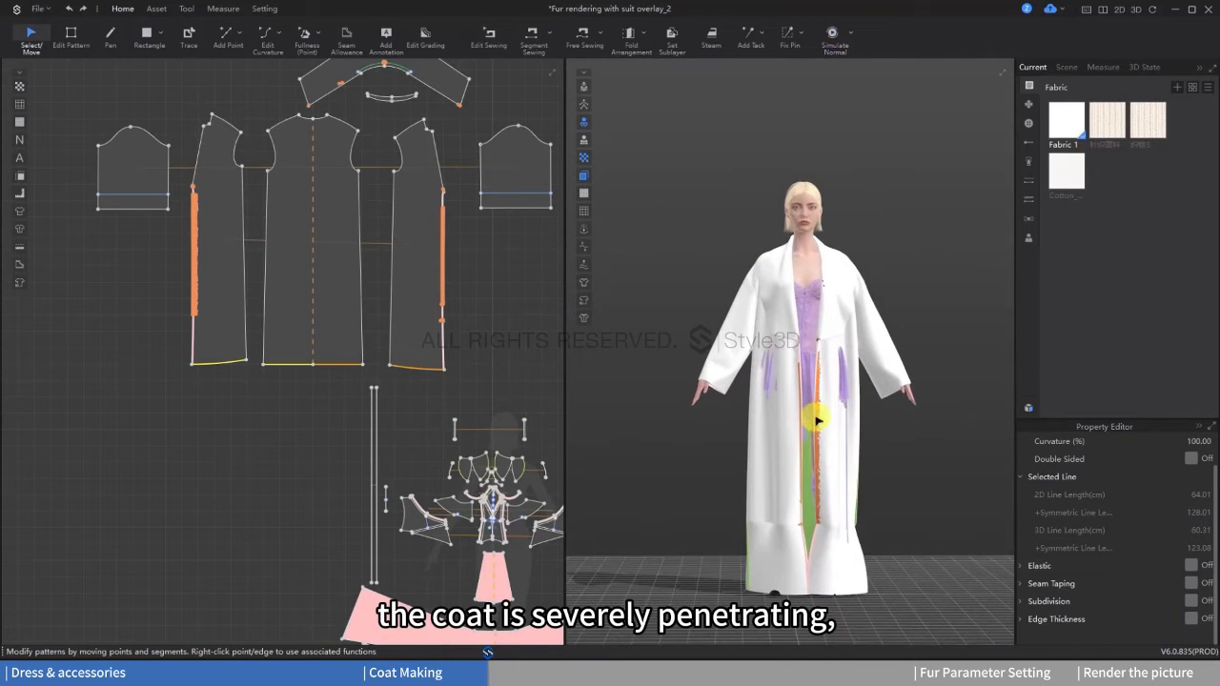
click(788, 41)
click(817, 426)
right_click(817, 423)
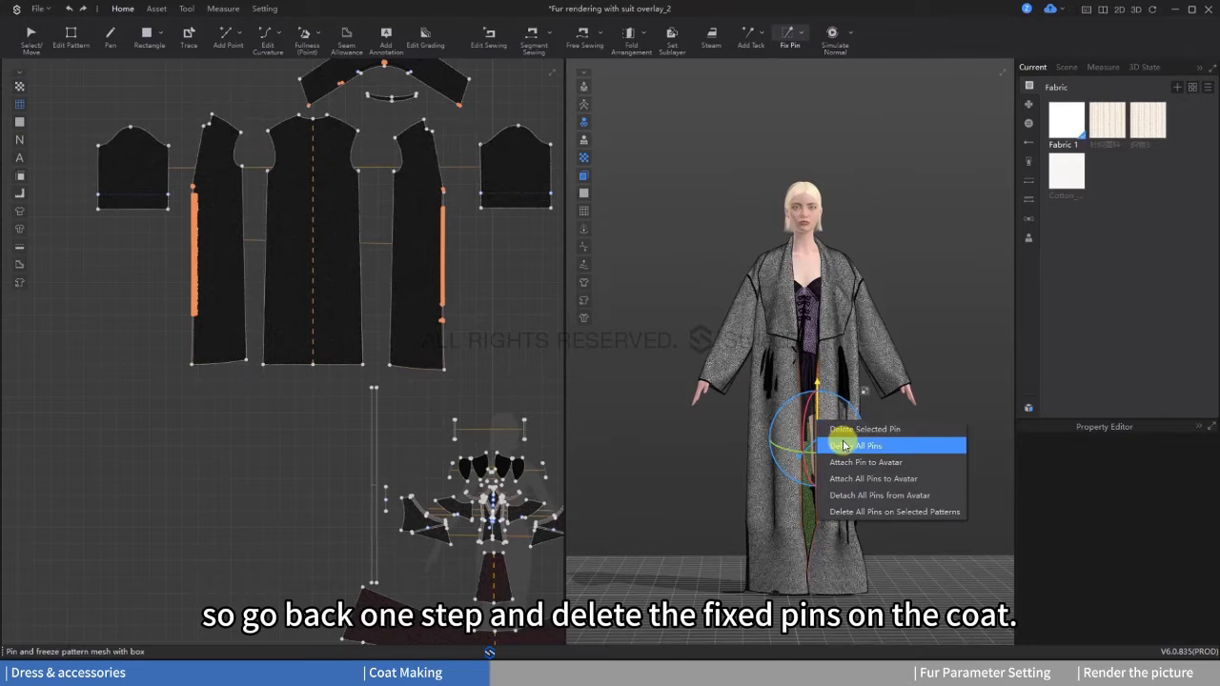
click(843, 446)
Step: Simulate the unpinned coat and pull its lower front hem outward to adjust the drape
key(space)
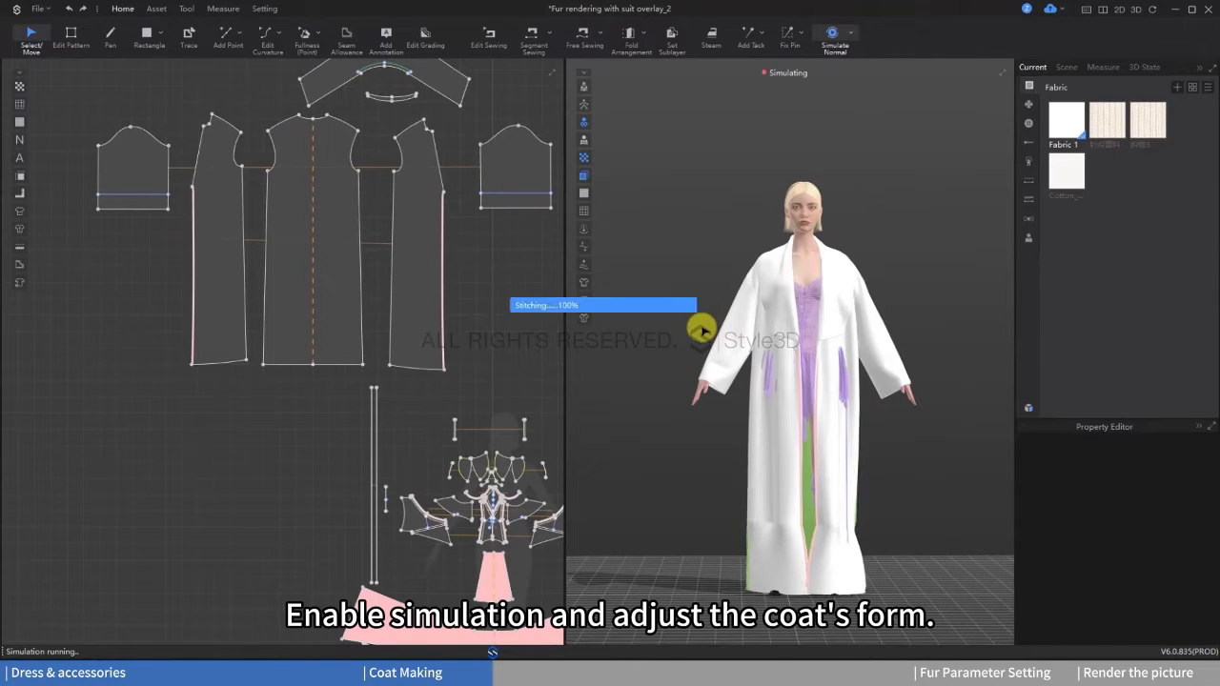
mouse_move(754, 577)
mouse_down()
mouse_move(722, 586)
mouse_move(744, 591)
mouse_up()
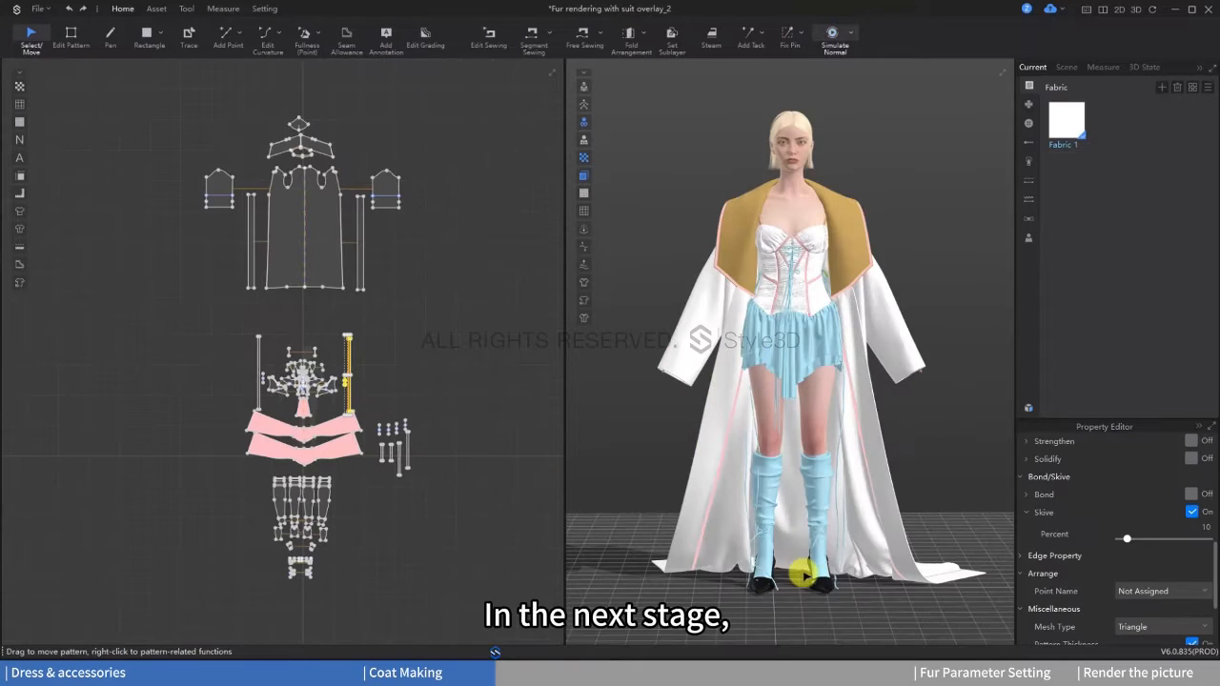
Step: Unfreeze all the dress and stocking patterns and deactivate both their patterns and sewing
click(635, 429)
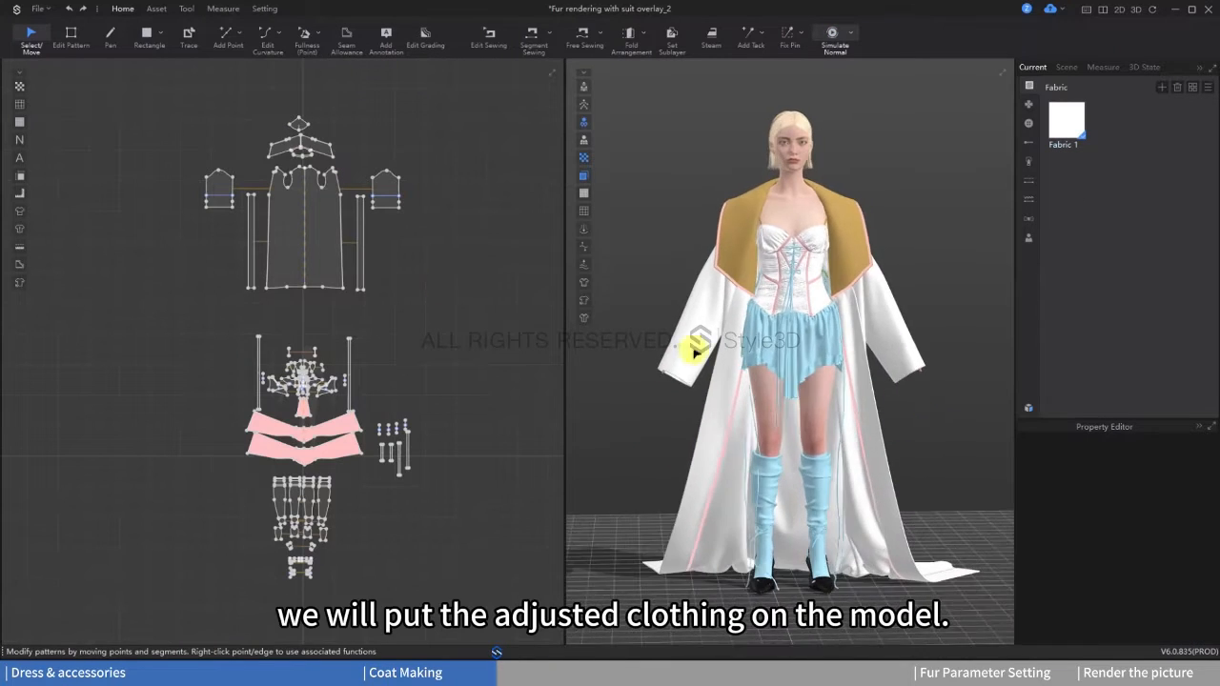
drag(212, 344, 202, 333)
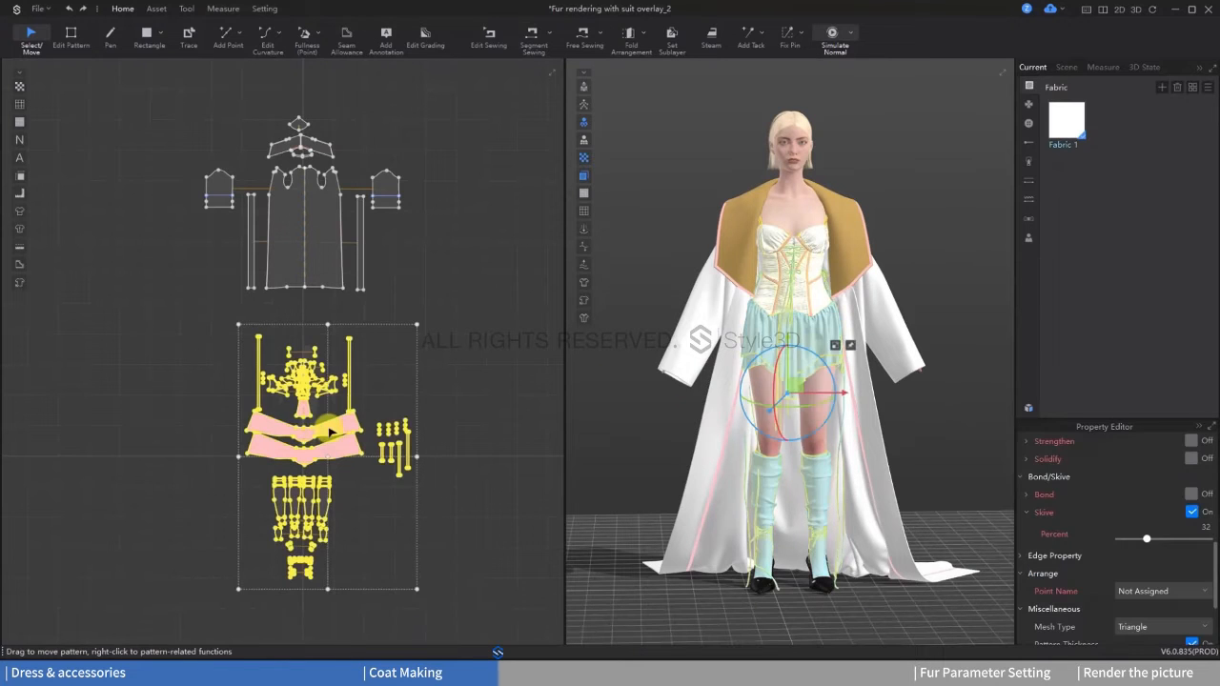
right_click(328, 431)
click(394, 171)
right_click(333, 434)
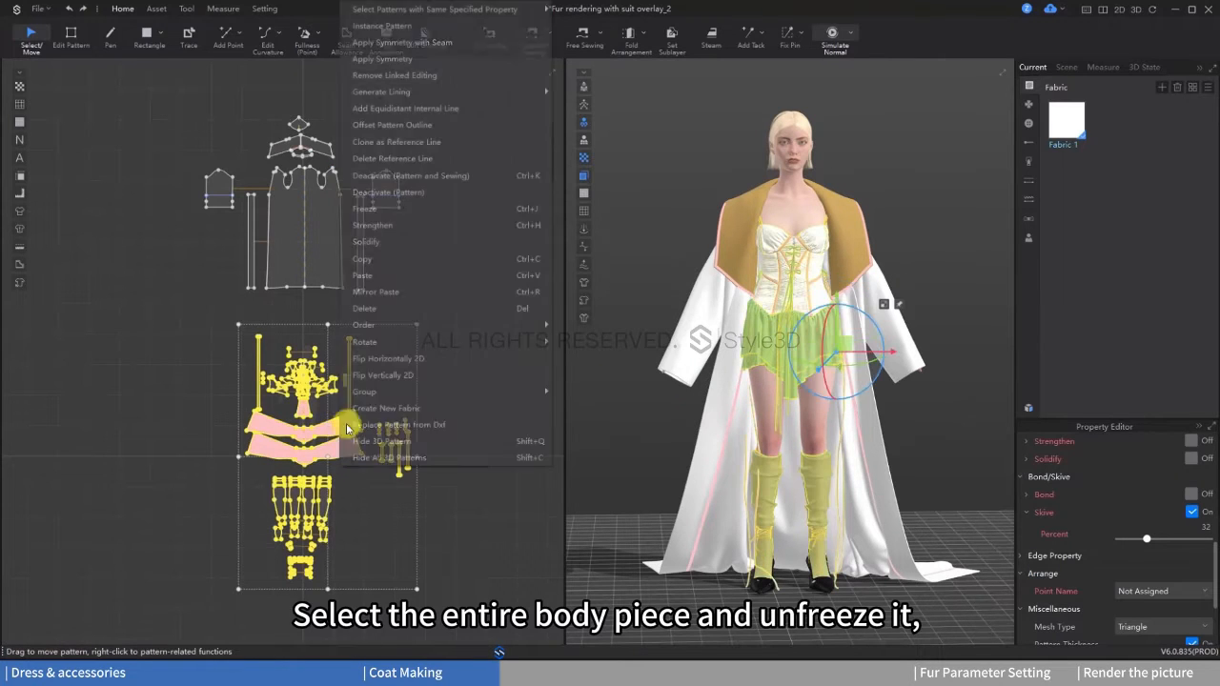
click(420, 177)
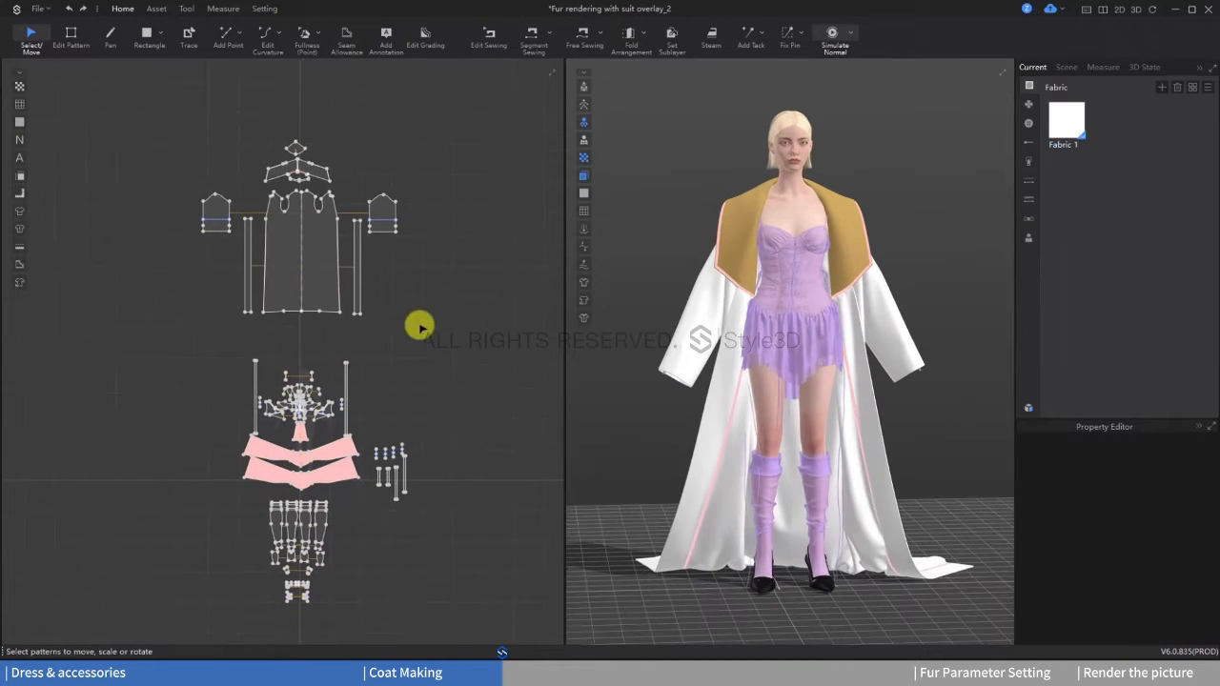
Step: Freeze all the coat patterns and hide them in 3D so only the dress outfit is displayed
drag(417, 324, 195, 143)
right_click(295, 240)
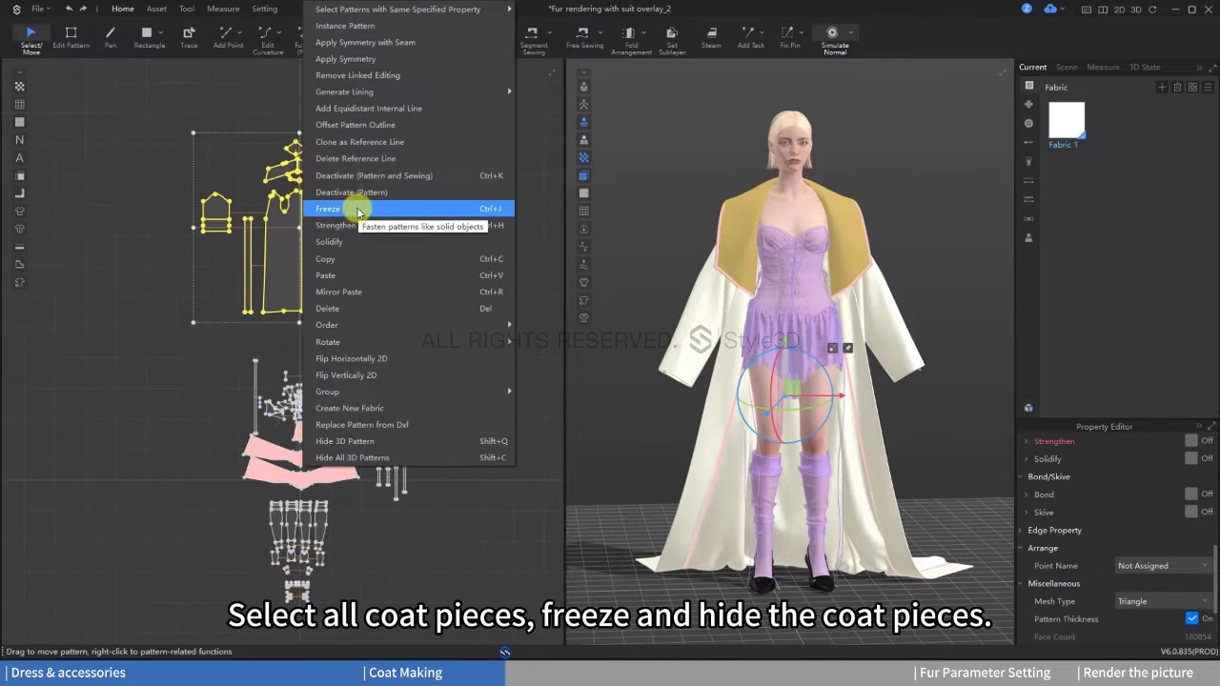
click(335, 211)
right_click(313, 283)
click(369, 409)
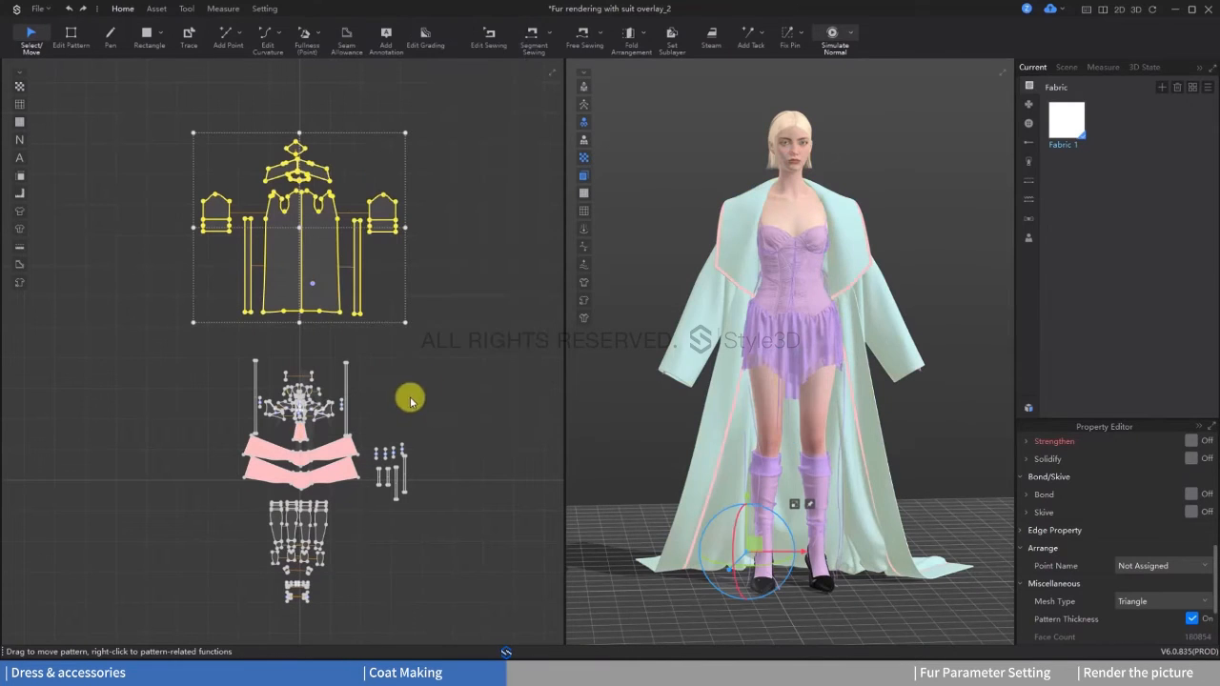
right_drag(658, 333, 719, 336)
middle_drag(855, 329, 870, 356)
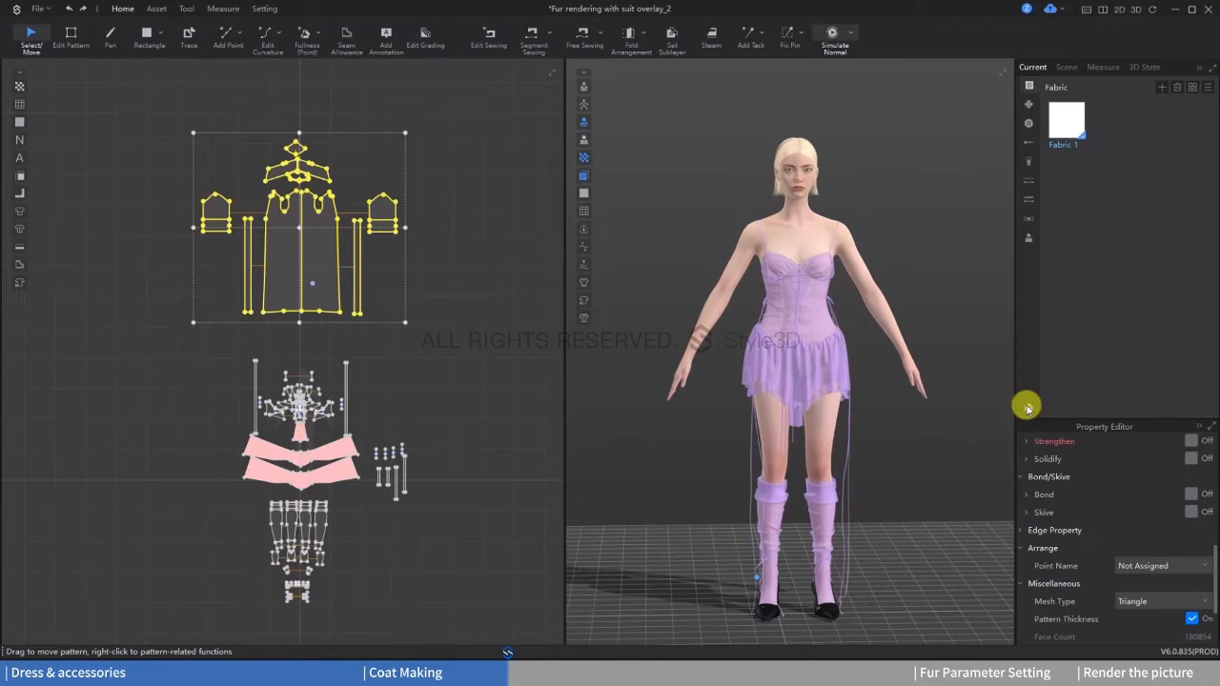
Step: Import the second female shoulder pad set from the resource library's trims and close the library
click(1027, 409)
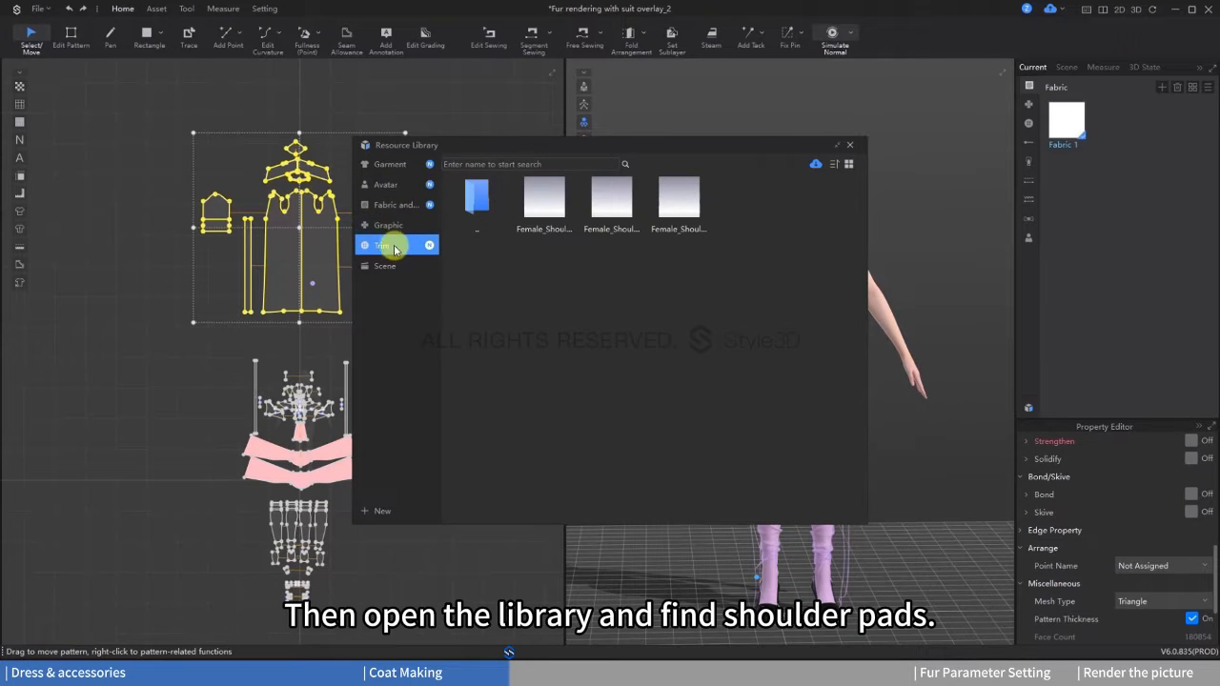
click(394, 245)
double_click(683, 278)
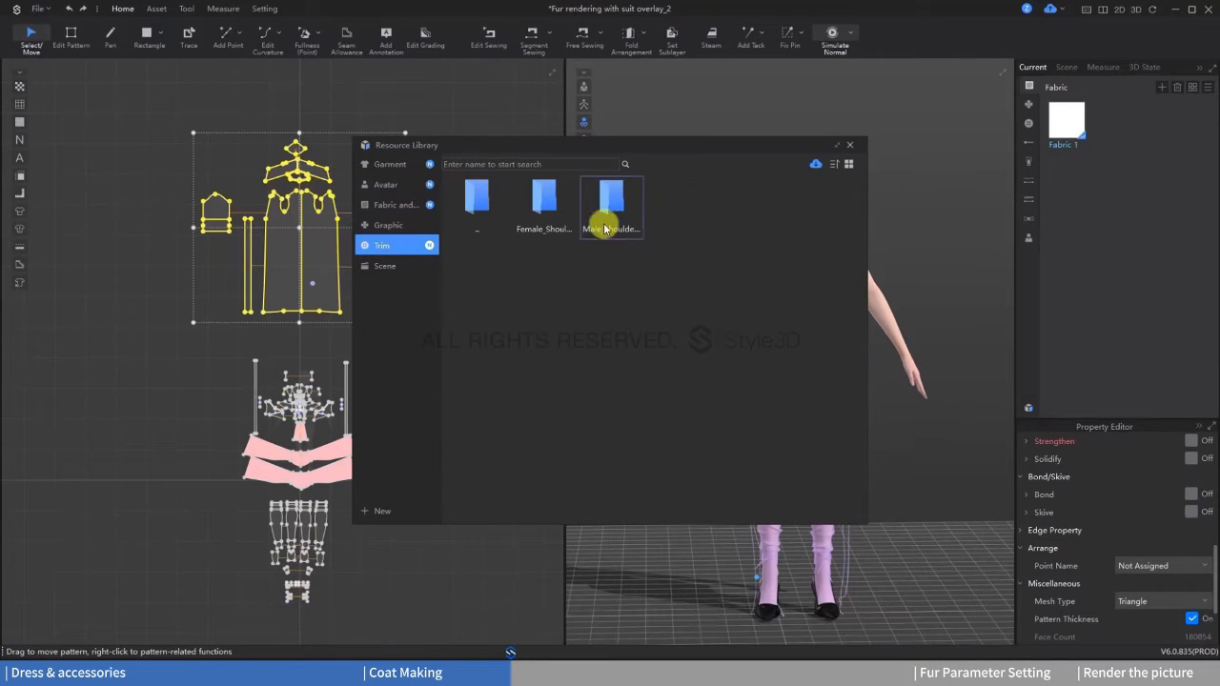
double_click(526, 211)
double_click(607, 198)
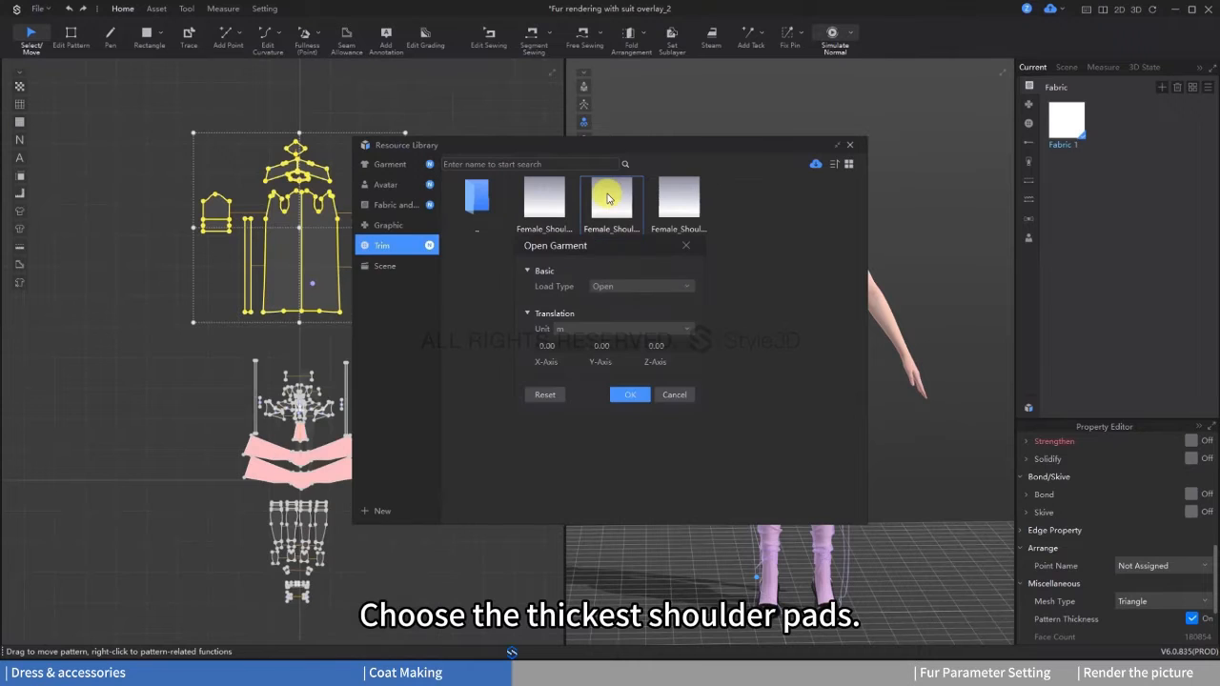
click(629, 288)
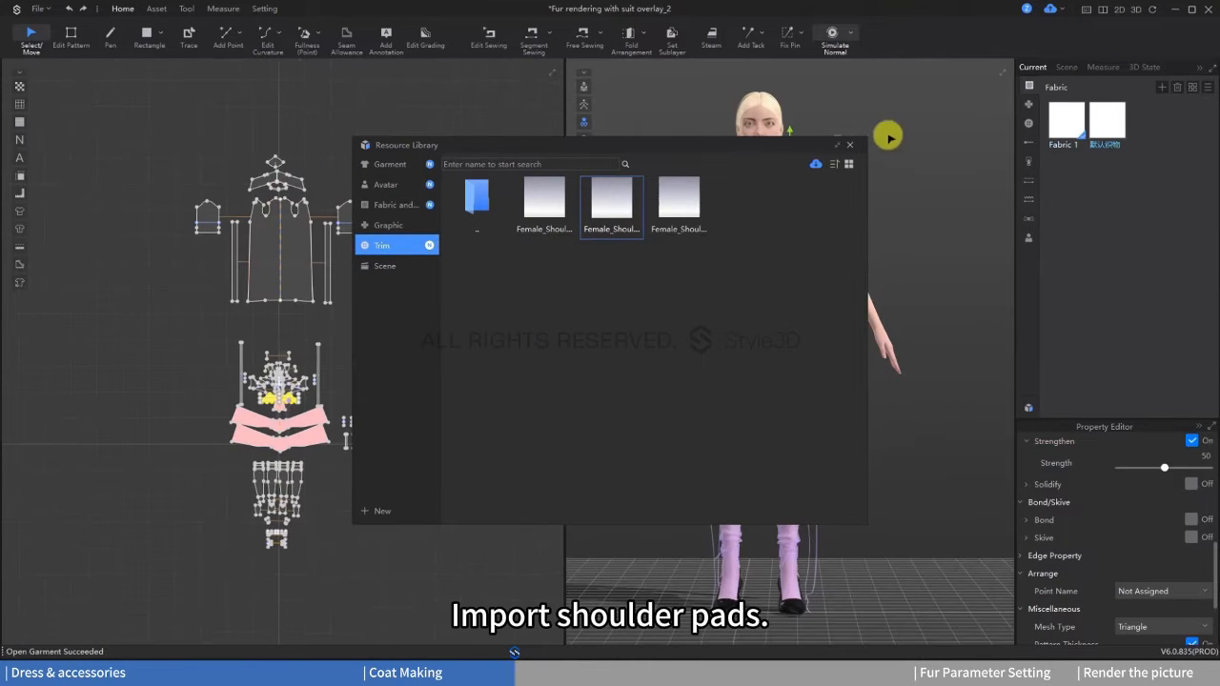
click(850, 147)
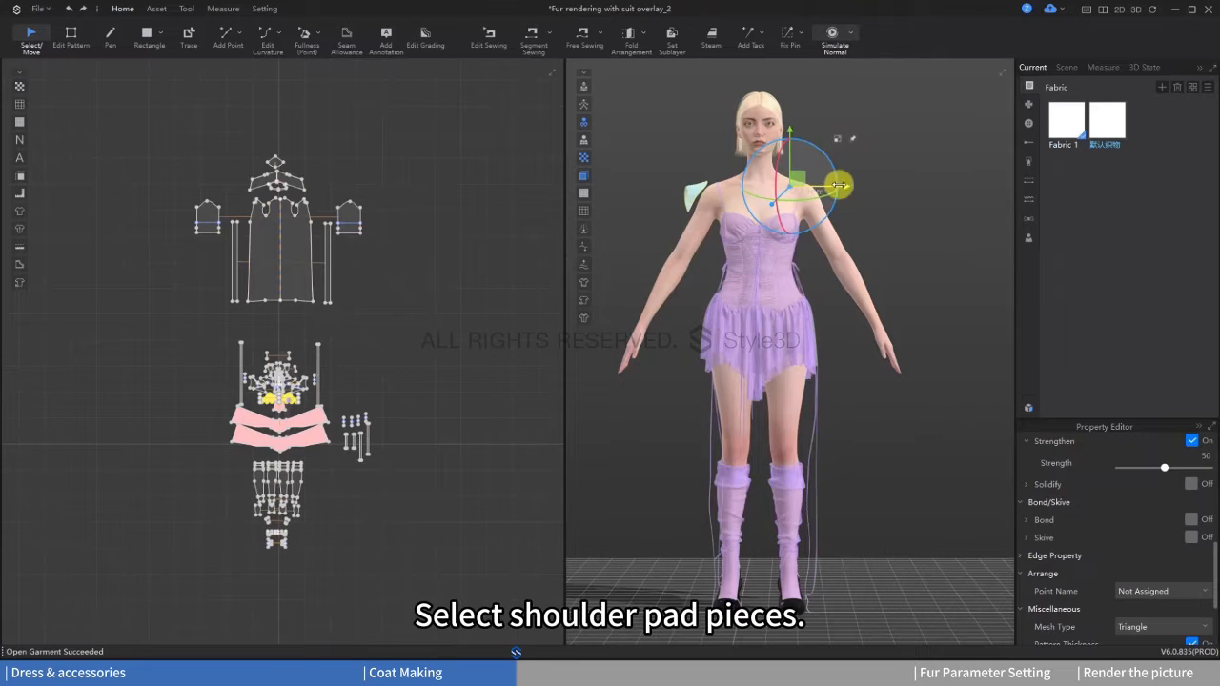
Step: Move the shoulder pad at the avatar's left shoulder outward and smartly convert it to a trim
drag(810, 163, 868, 161)
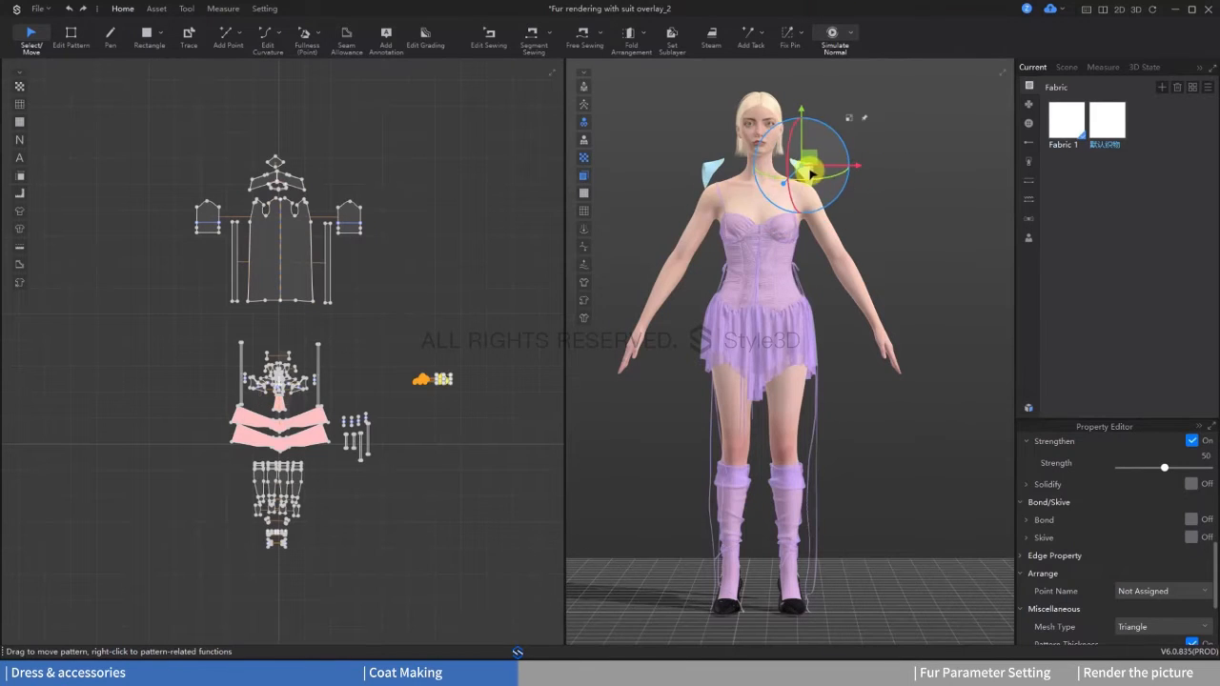
right_click(810, 170)
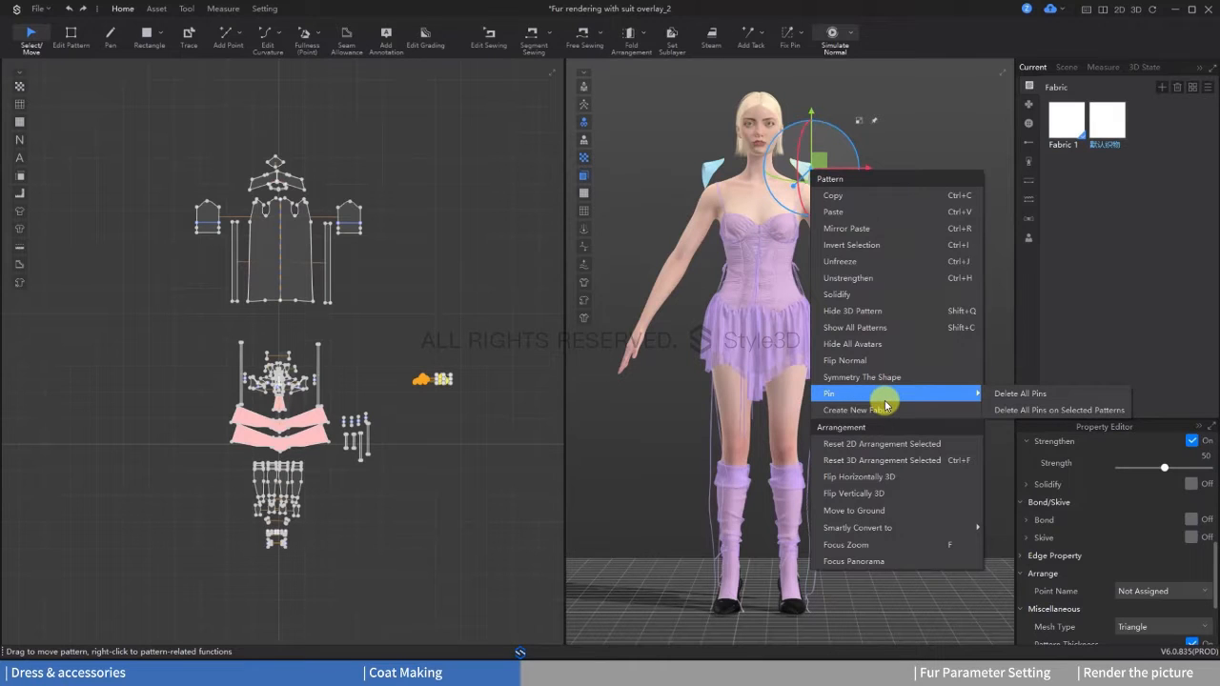
mouse_move(871, 530)
click(1010, 482)
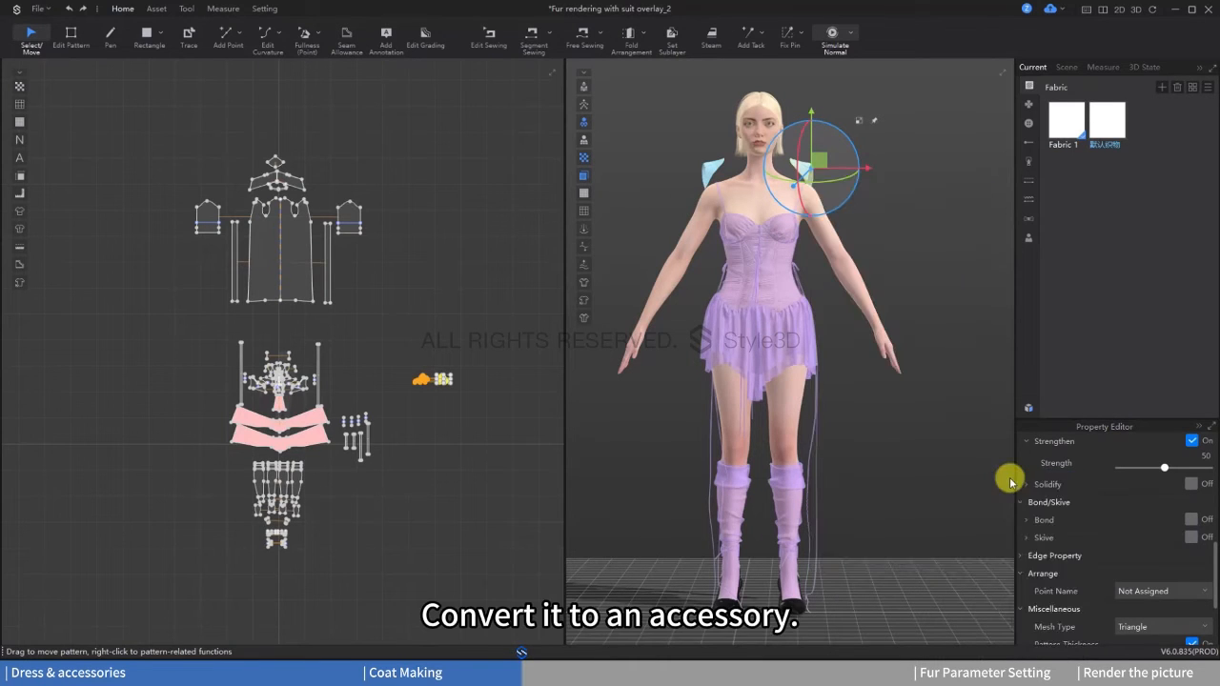
click(684, 382)
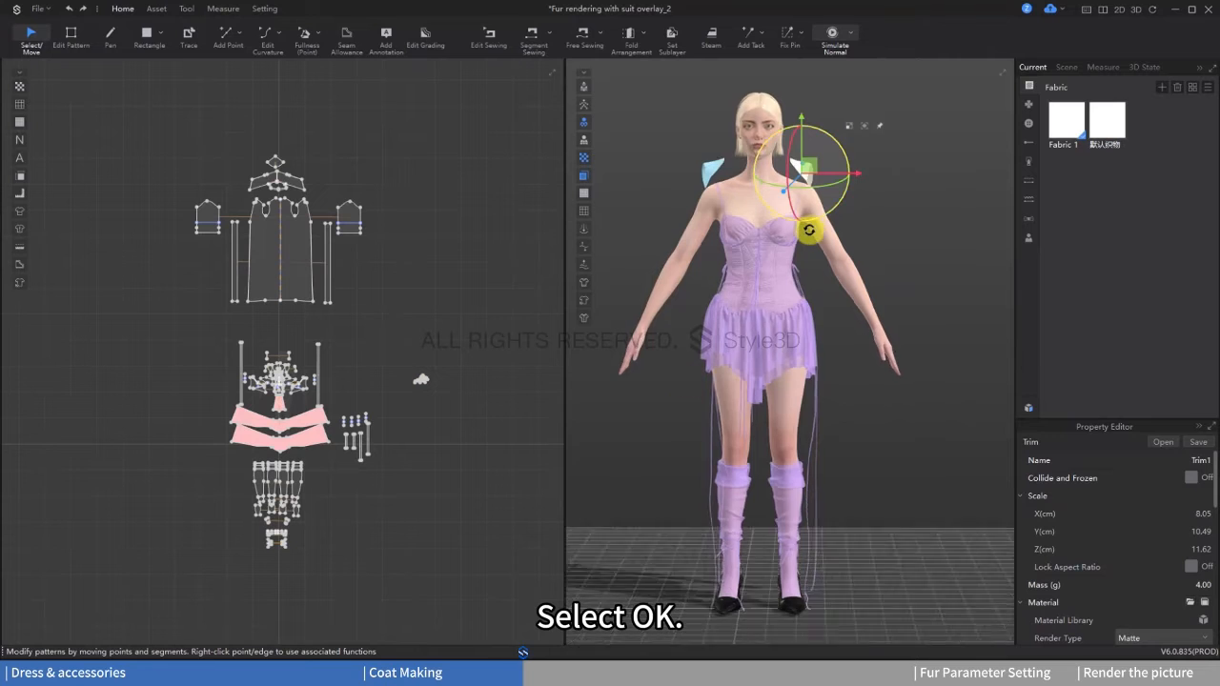
Step: Turn the converted shoulder pad trim and bring it down onto the avatar's left shoulder
mouse_move(810, 229)
right_down()
mouse_move(730, 253)
mouse_move(827, 229)
right_up()
scroll(820, 314, up, 3)
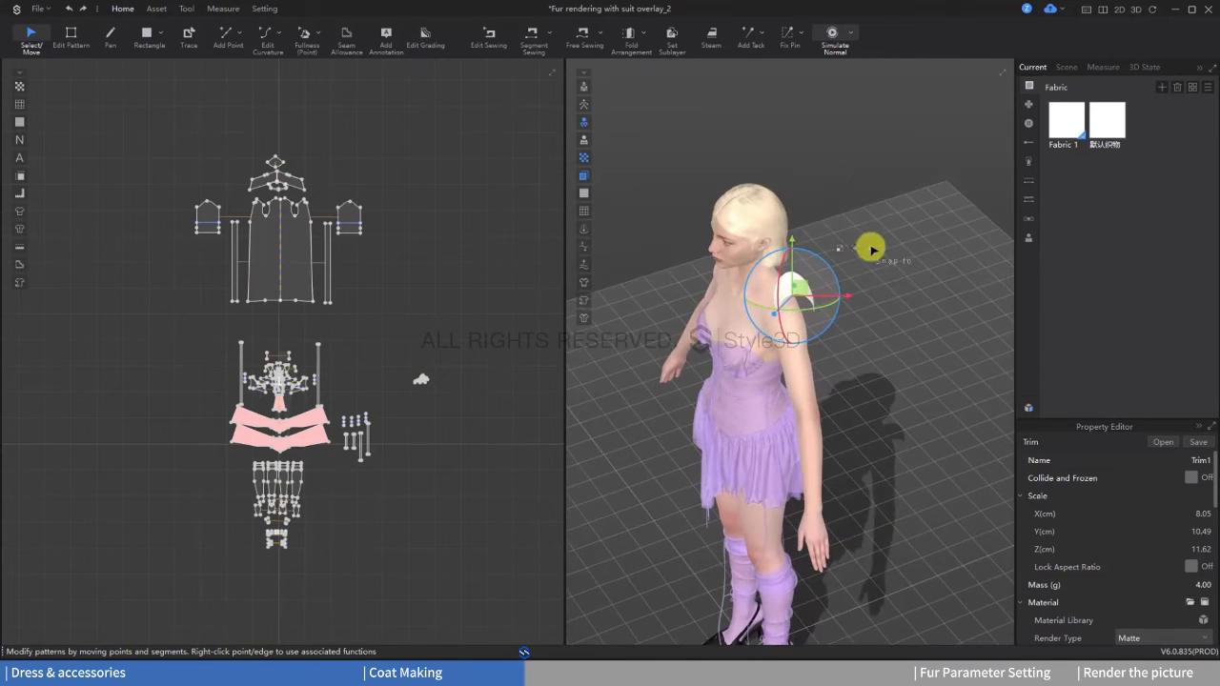
scroll(770, 275, up, 3)
click(770, 285)
right_drag(771, 285, 722, 330)
click(755, 263)
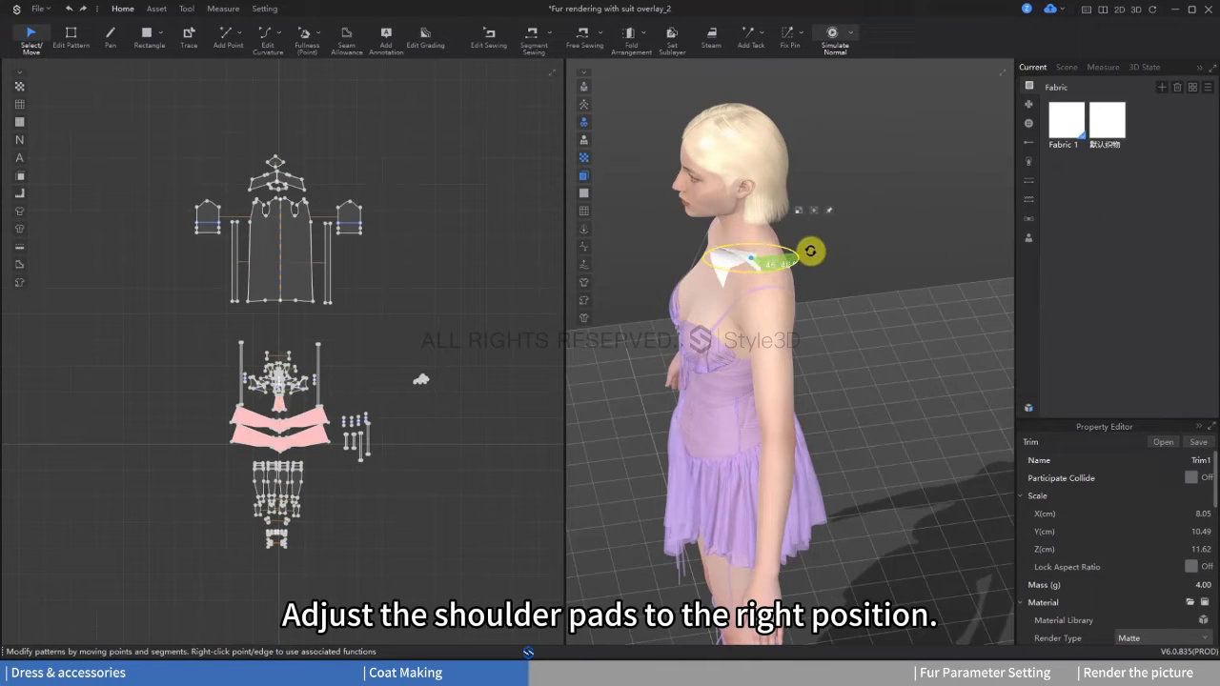
Step: Rotate the left shoulder pad about its vertical axis and shift it to follow the shoulder line
click(810, 251)
click(736, 260)
right_drag(777, 268, 679, 264)
drag(791, 269, 795, 268)
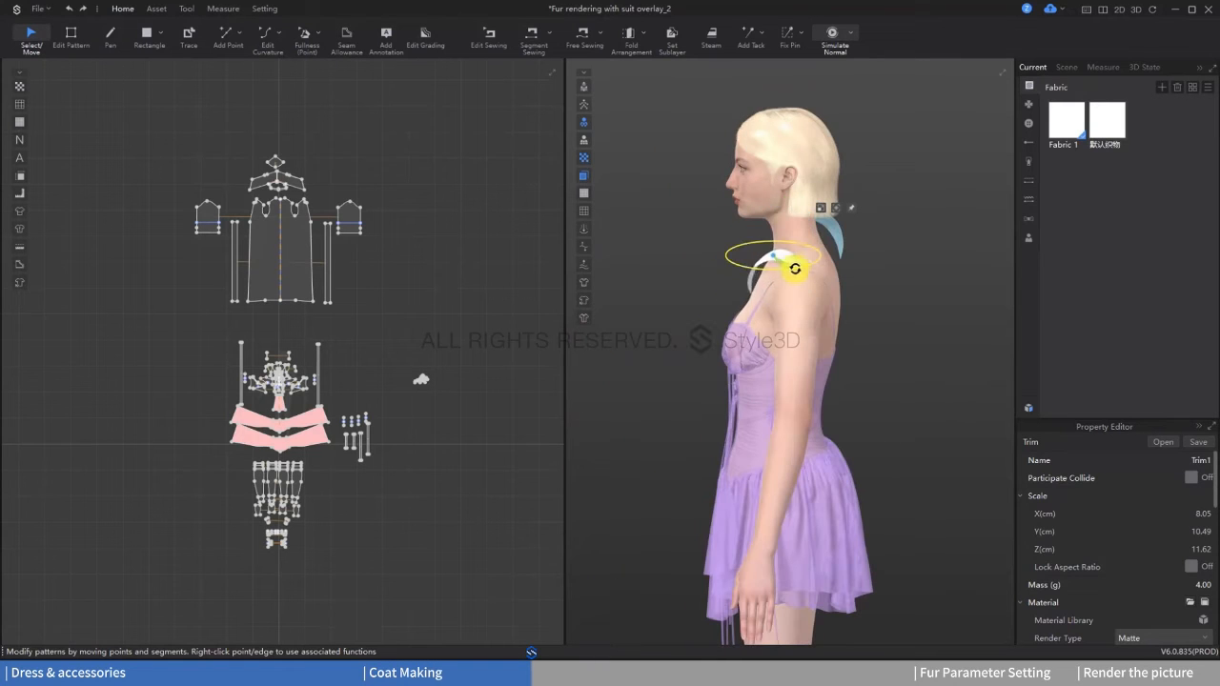
right_drag(833, 255, 829, 310)
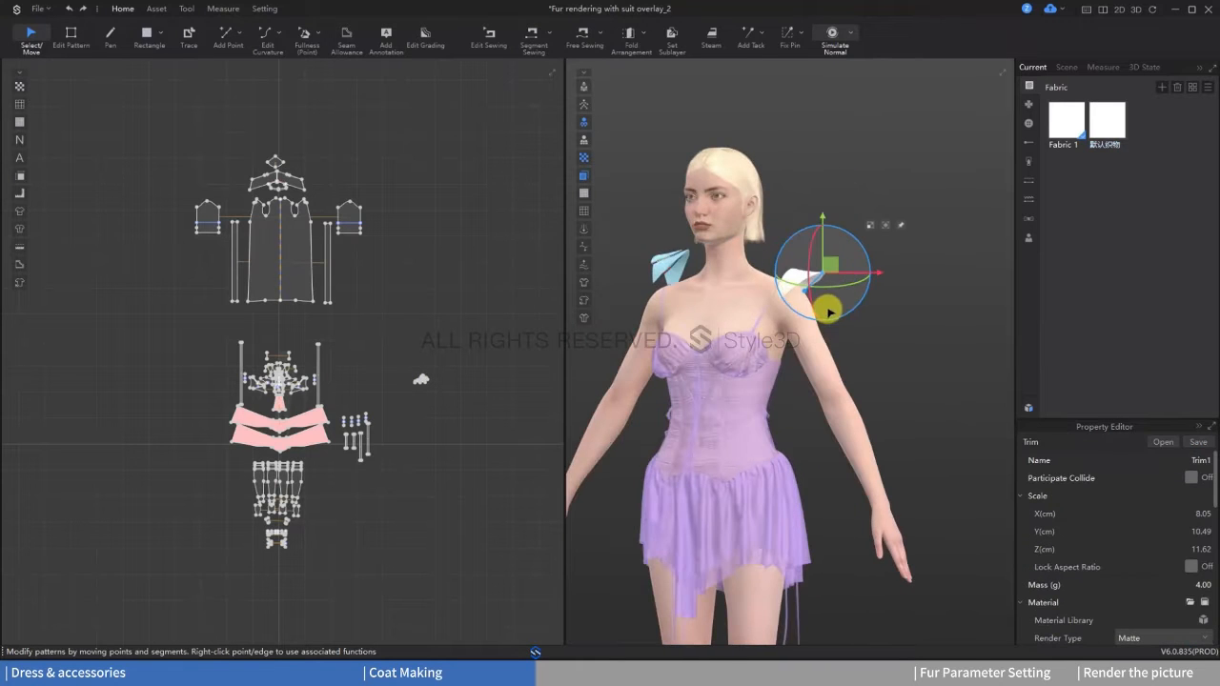
Step: Undo the last left shoulder pad adjustment and fine-tune its placement on the shoulder
key(ctrl+z)
click(793, 277)
right_drag(958, 305, 917, 302)
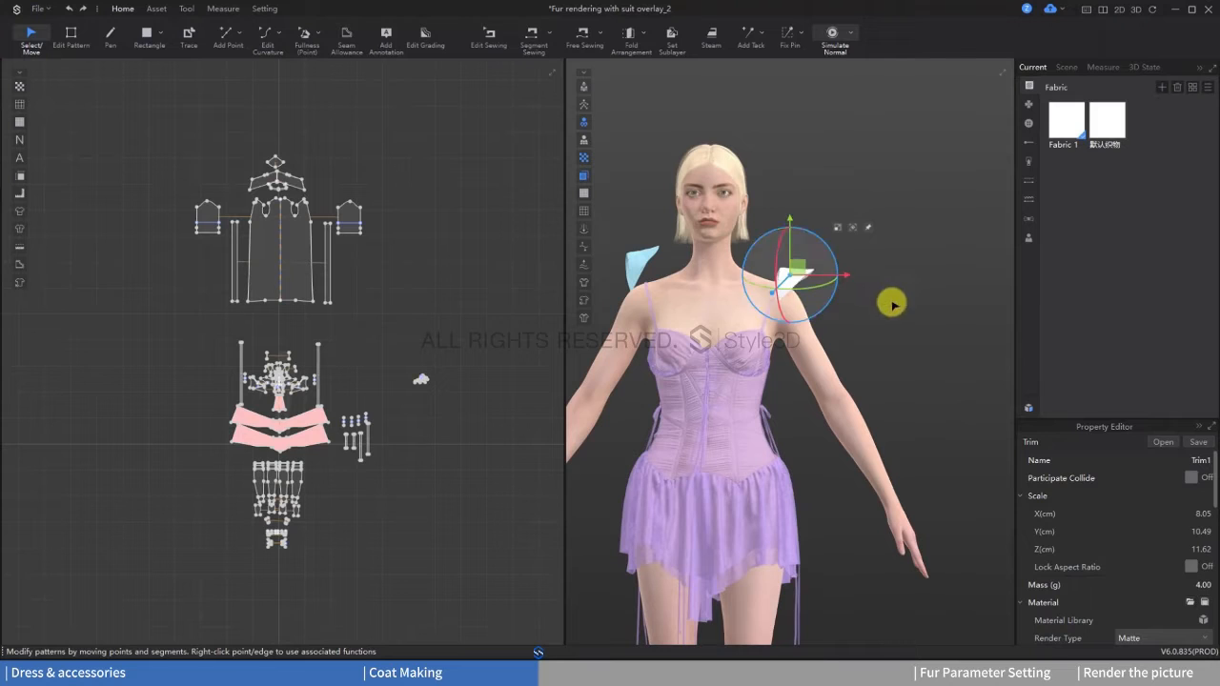
drag(791, 274, 797, 270)
Step: Select the remaining shoulder pad's patterns and smartly convert them to a trim
click(410, 359)
drag(410, 358, 460, 392)
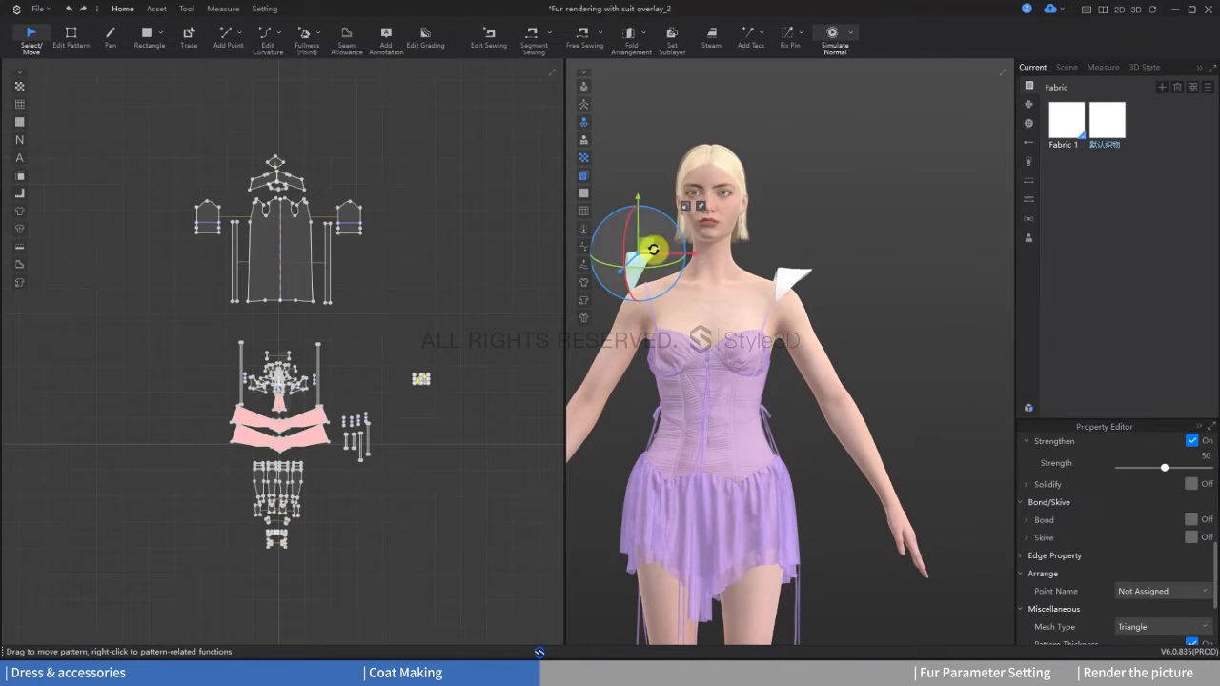
right_click(641, 267)
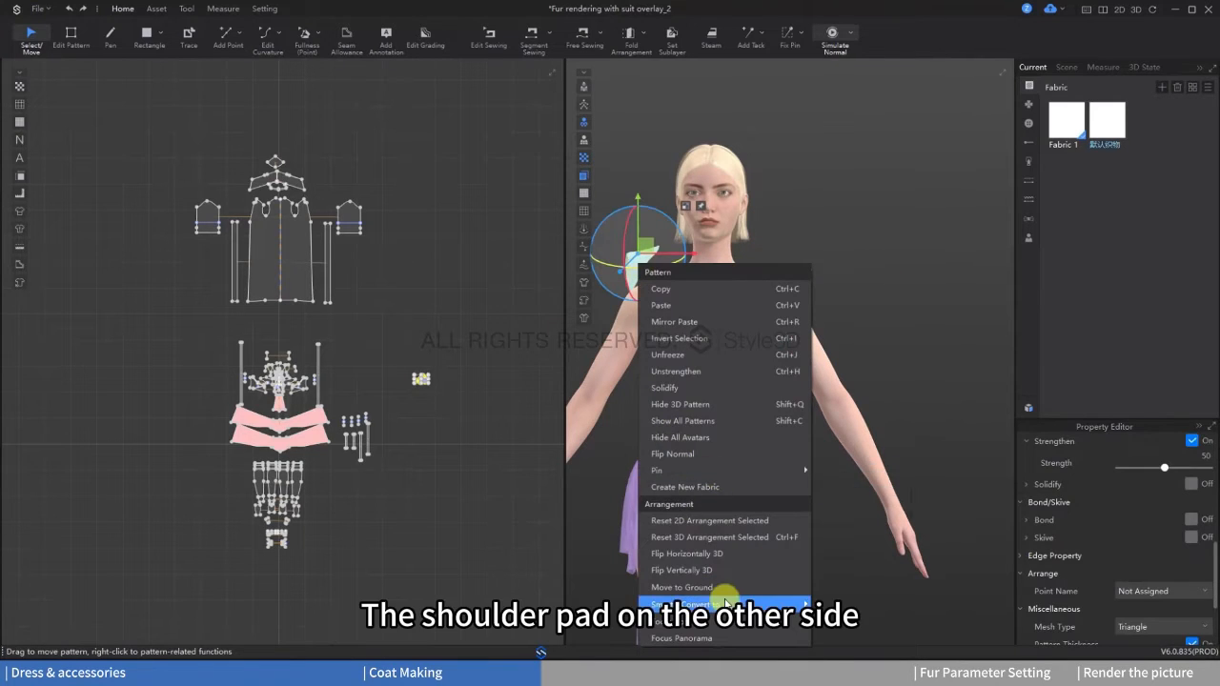
mouse_move(725, 604)
click(842, 485)
click(673, 375)
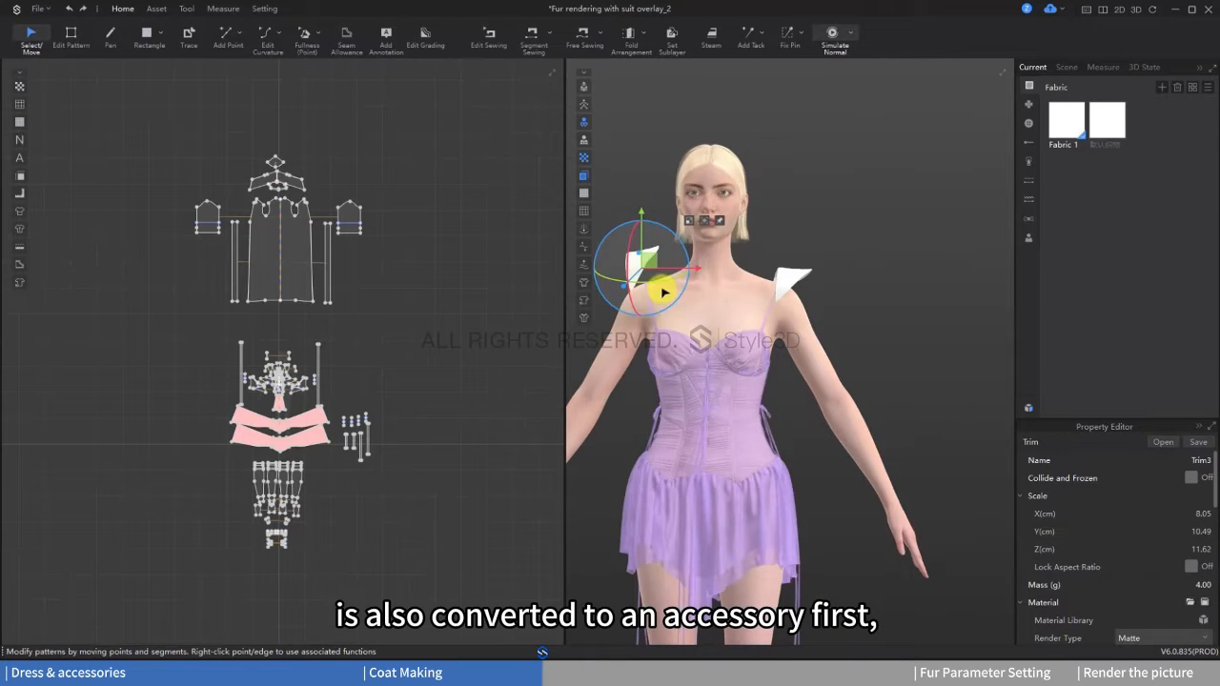
Step: Move and rotate the second shoulder pad trim onto the avatar's right shoulder, mirroring the left one
scroll(701, 295, up, 2)
drag(696, 289, 696, 300)
right_drag(686, 373, 797, 367)
drag(721, 343, 708, 341)
right_drag(784, 341, 682, 335)
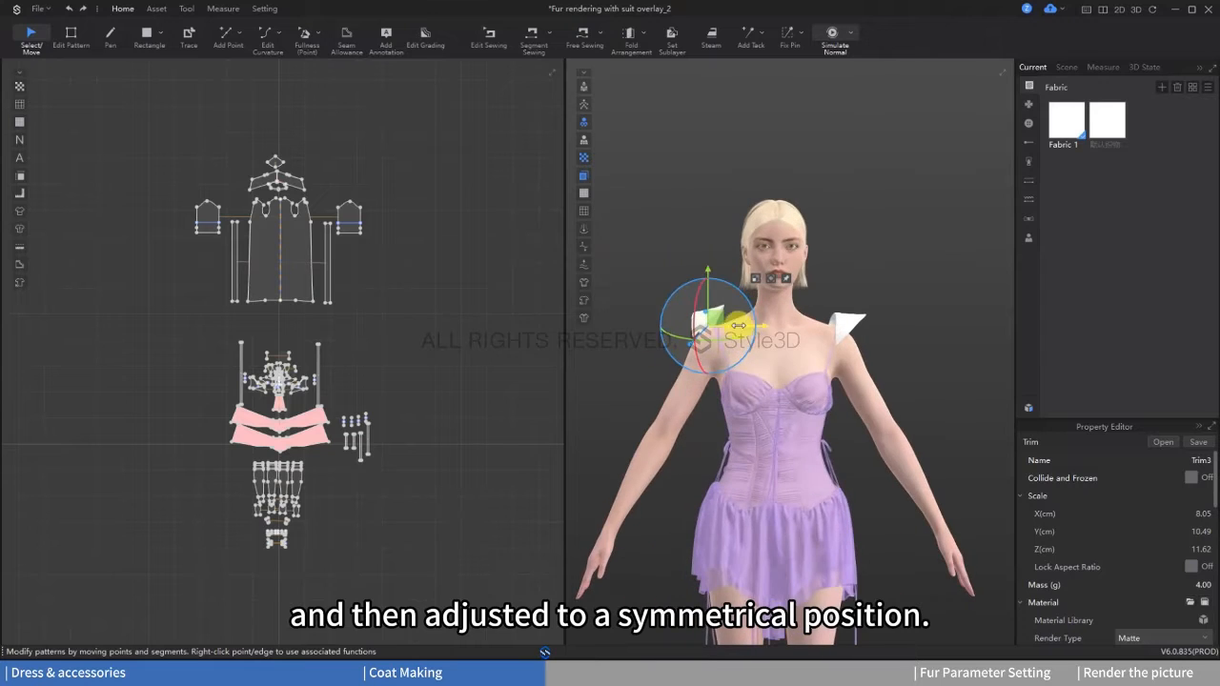
drag(752, 304, 743, 331)
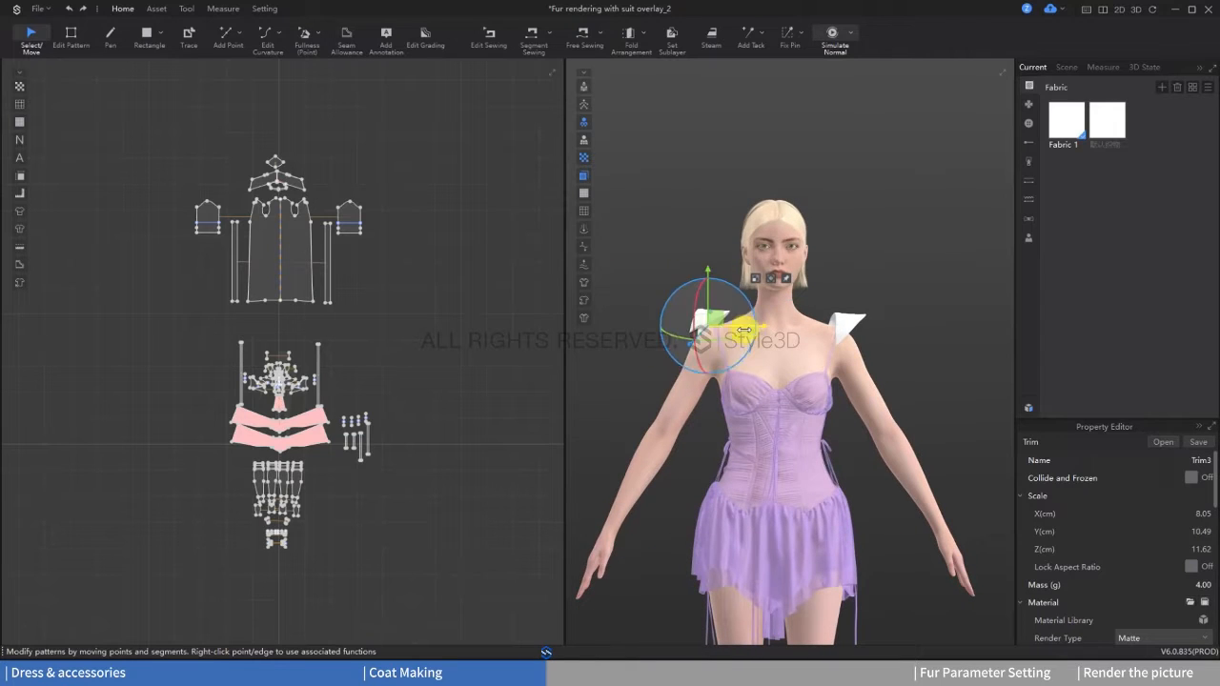
Step: Fine-tune the position and rotation of both shoulder pads for symmetry, and deselect them
click(846, 324)
drag(867, 314, 839, 322)
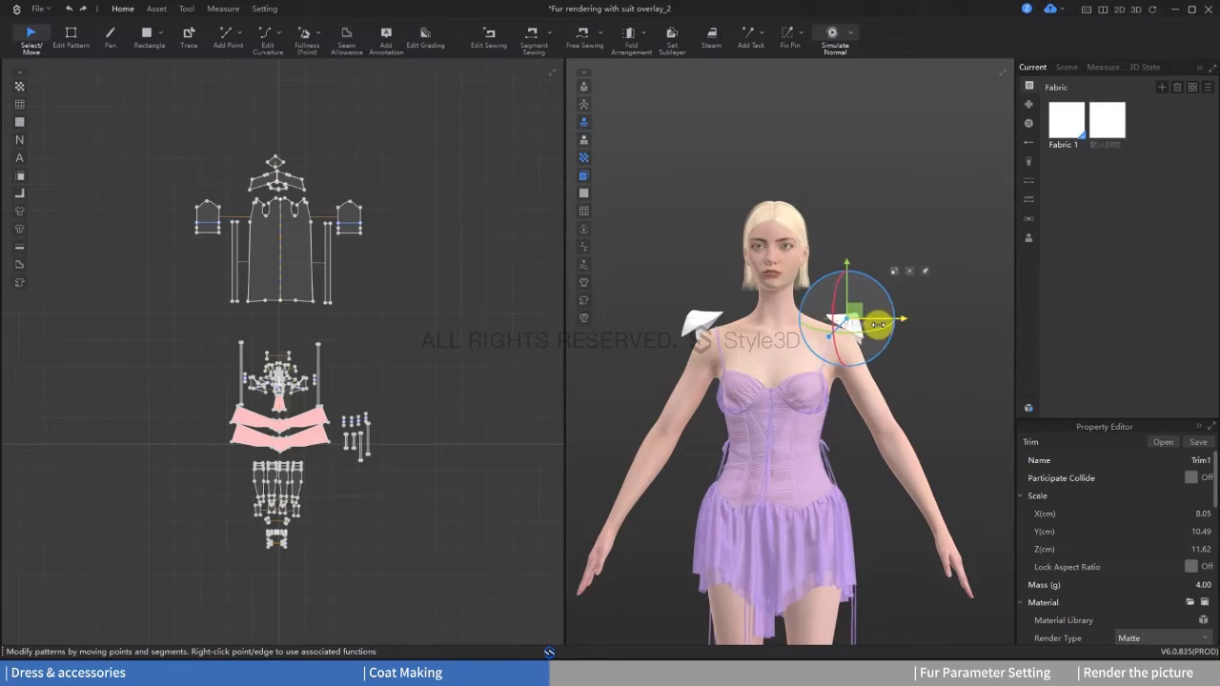
click(702, 324)
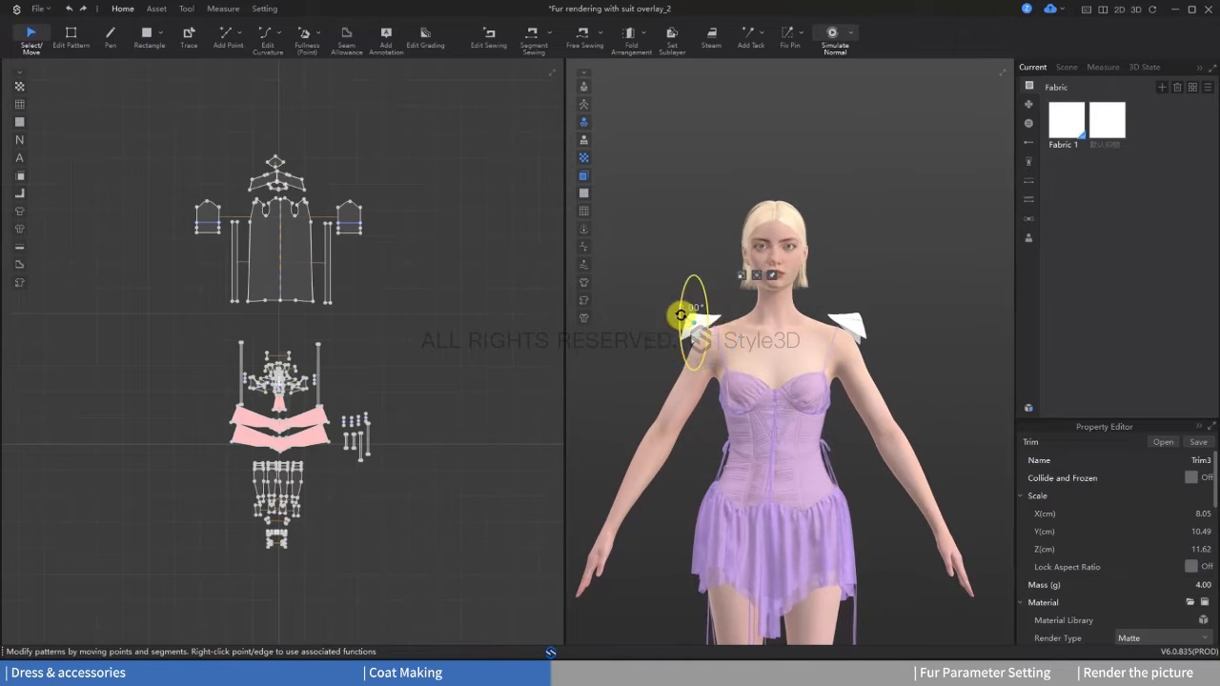
click(848, 324)
click(688, 324)
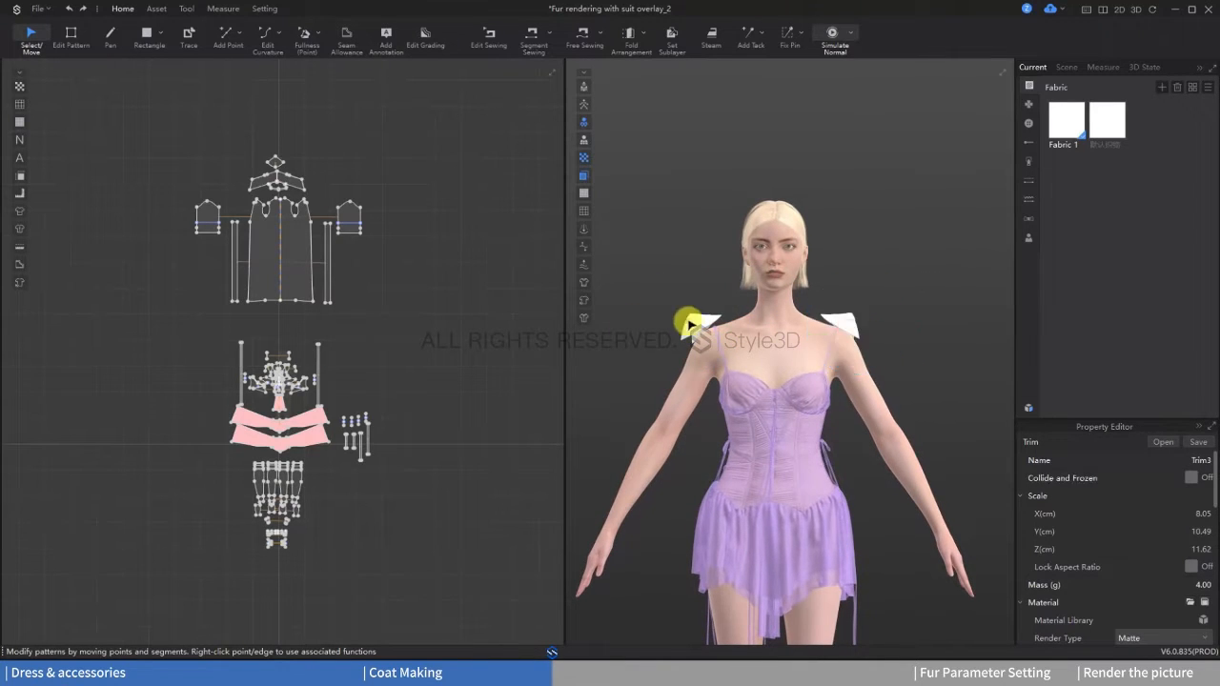
scroll(887, 343, down, 2)
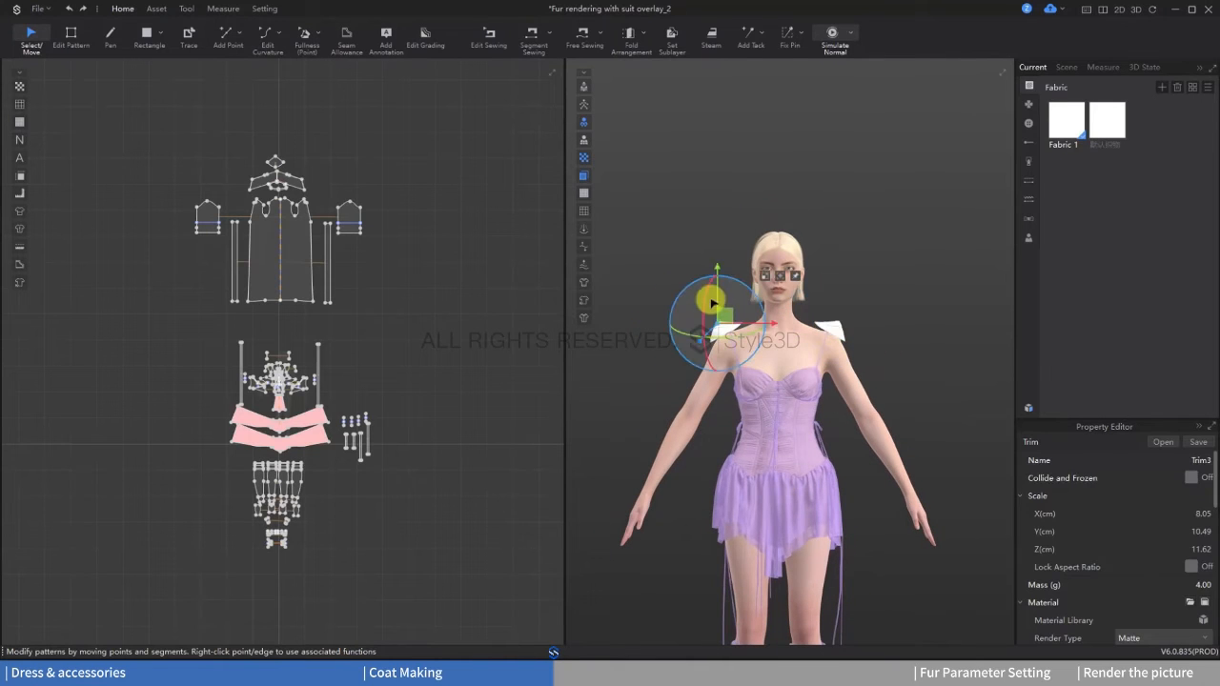
click(463, 362)
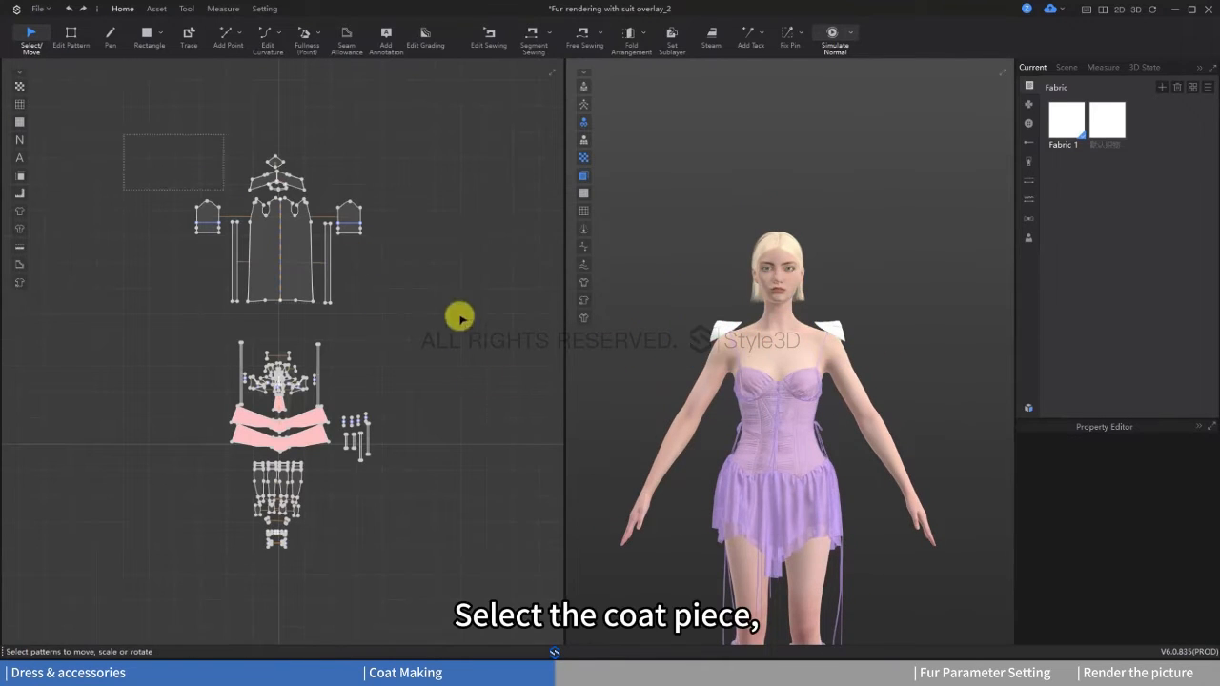
Step: Show the hidden coat patterns in 3D and reposition the coat so it sits over the avatar's shoulder pads
click(307, 245)
right_click(305, 249)
click(346, 656)
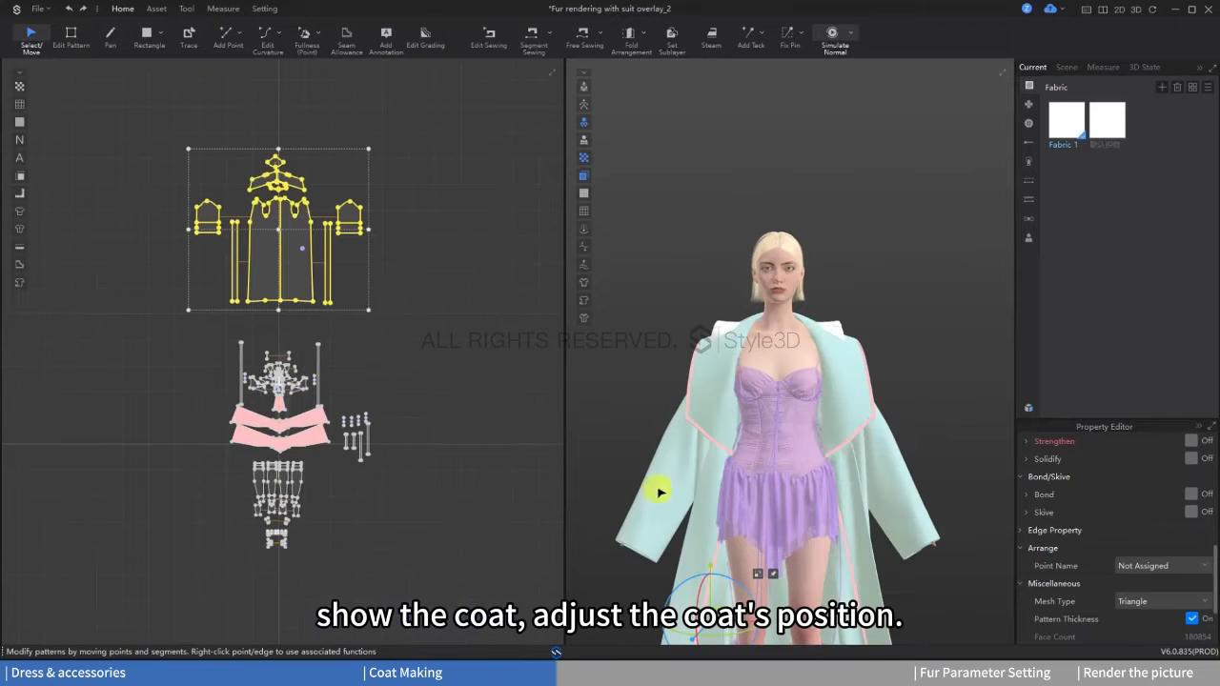
right_drag(842, 383, 709, 467)
key(space)
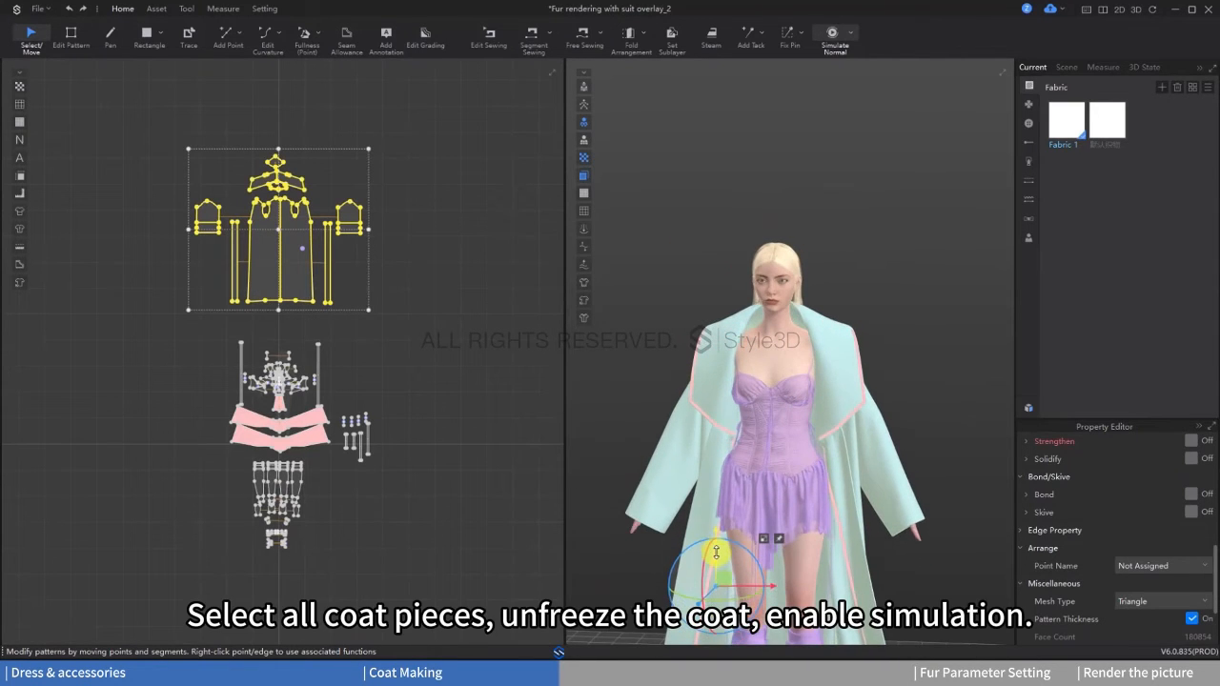
scroll(970, 391, down, 1)
click(918, 397)
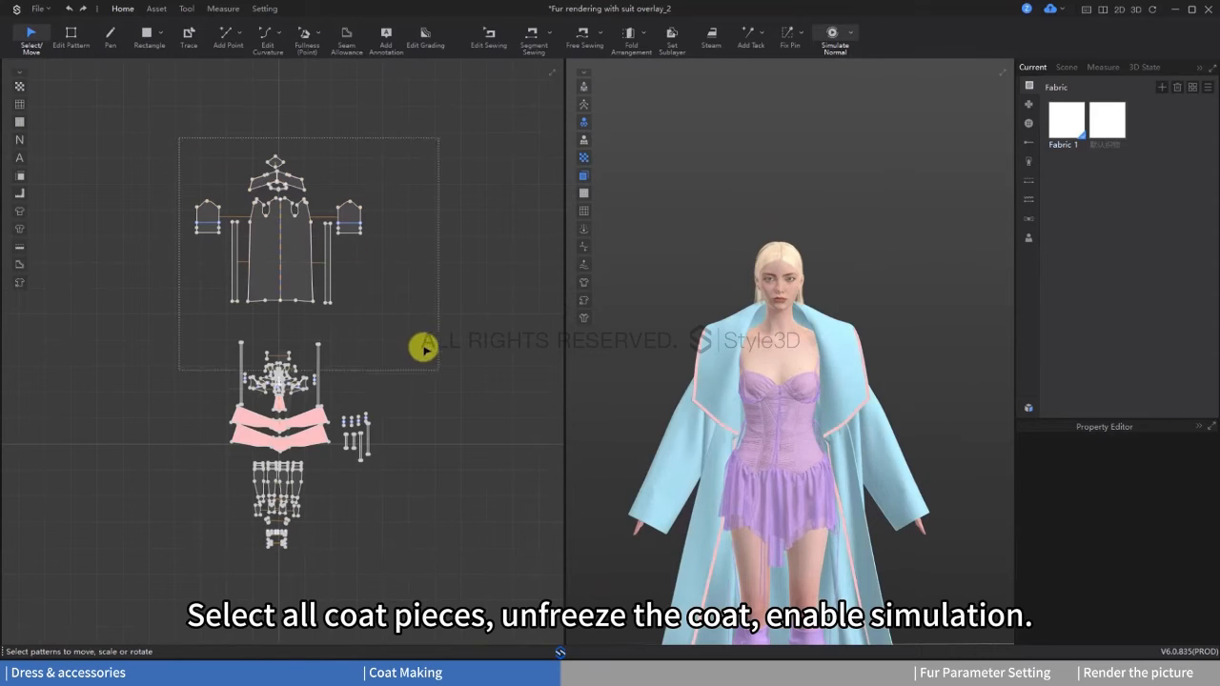
Step: Try to drape the coat over the shoulder pads by unfreezing all coat pieces and simulating
drag(423, 349, 435, 364)
right_click(297, 246)
click(333, 436)
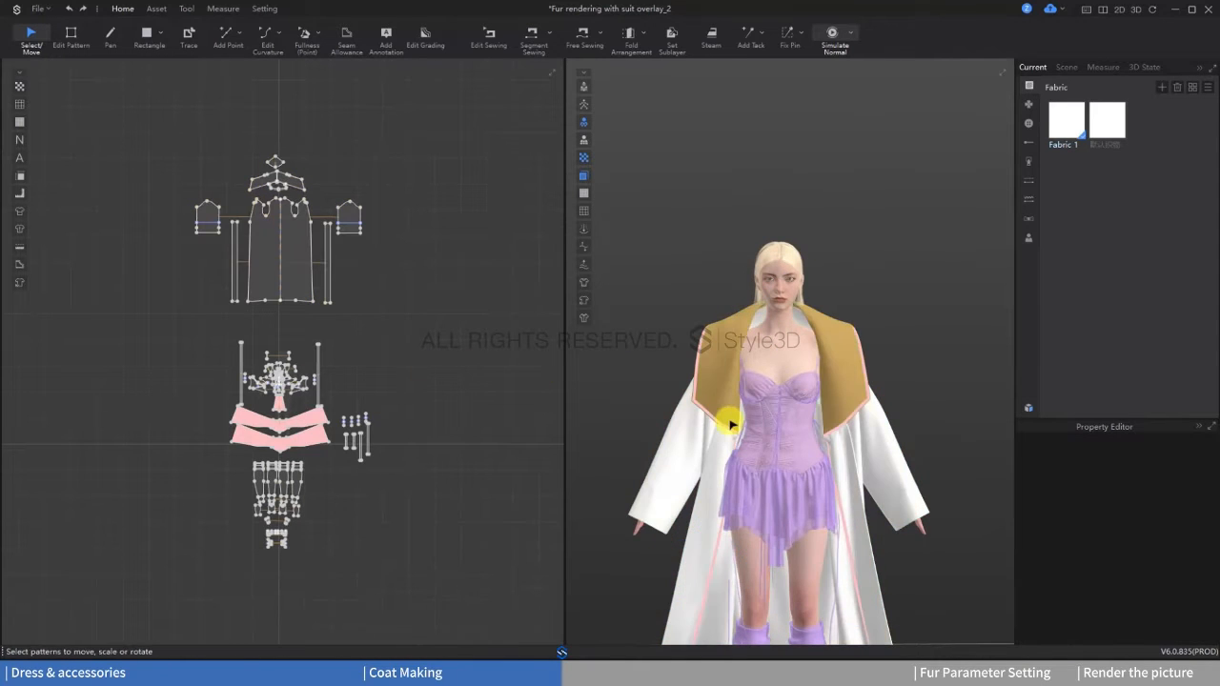
key(space)
scroll(795, 377, up, 3)
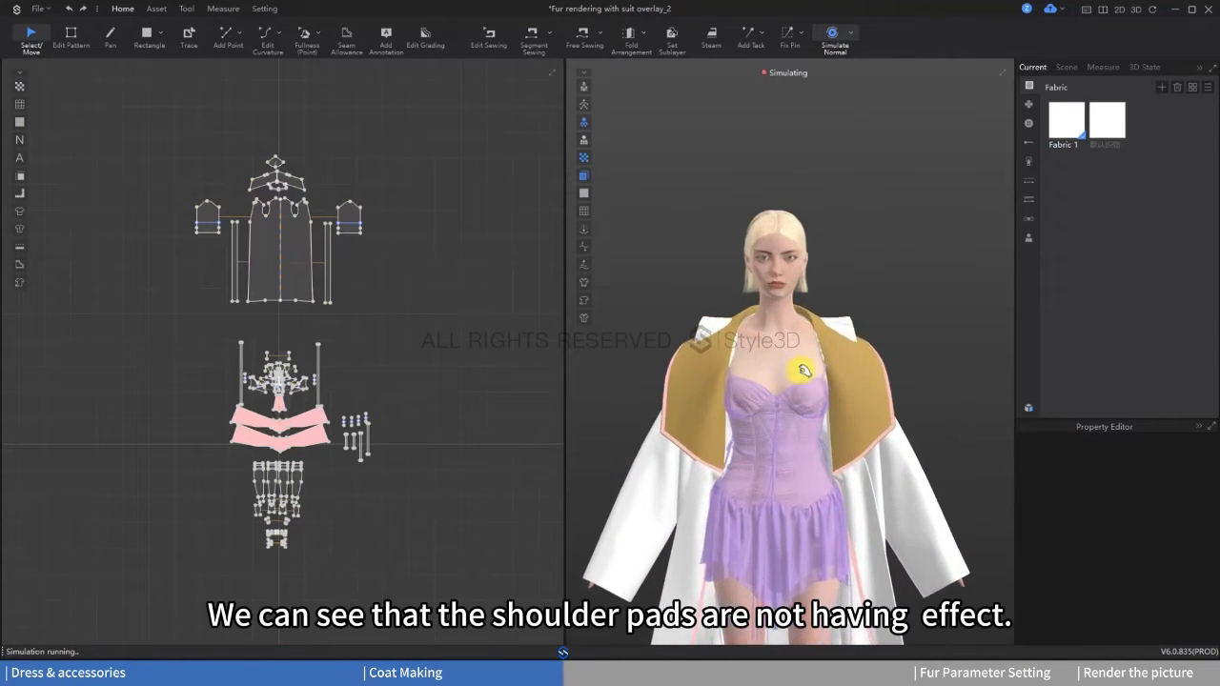
mouse_move(836, 373)
right_down()
mouse_move(795, 373)
mouse_move(844, 375)
right_up()
key(space)
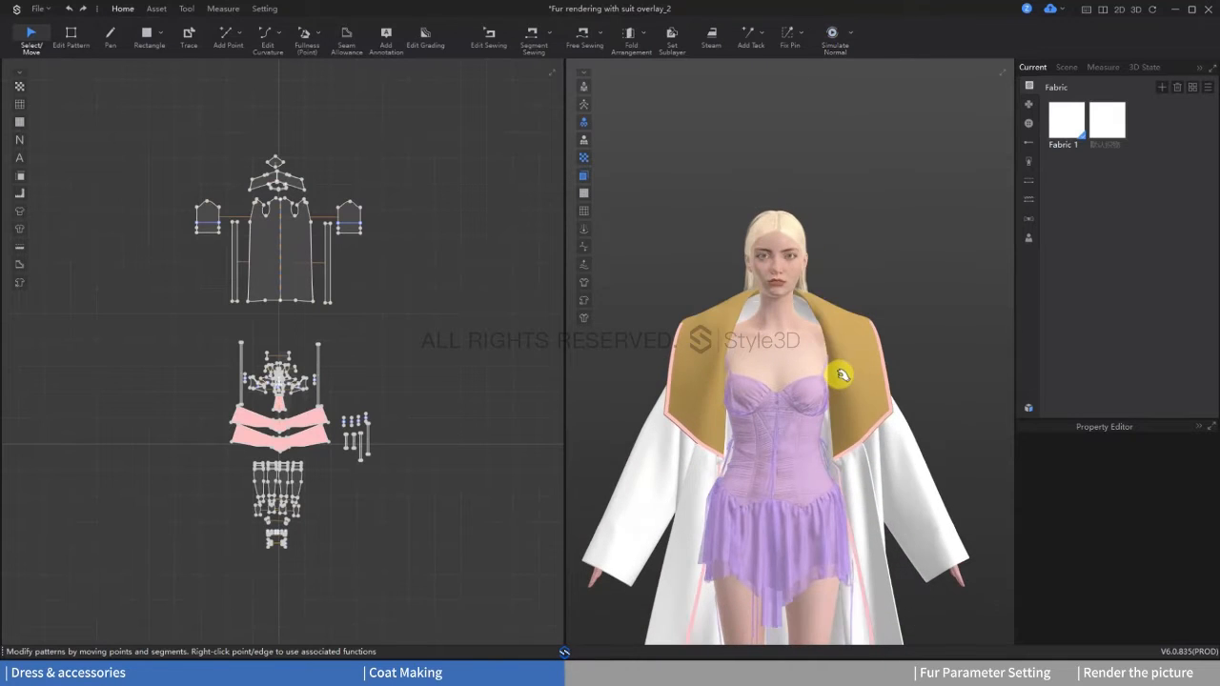
click(822, 374)
key(ctrl+z)
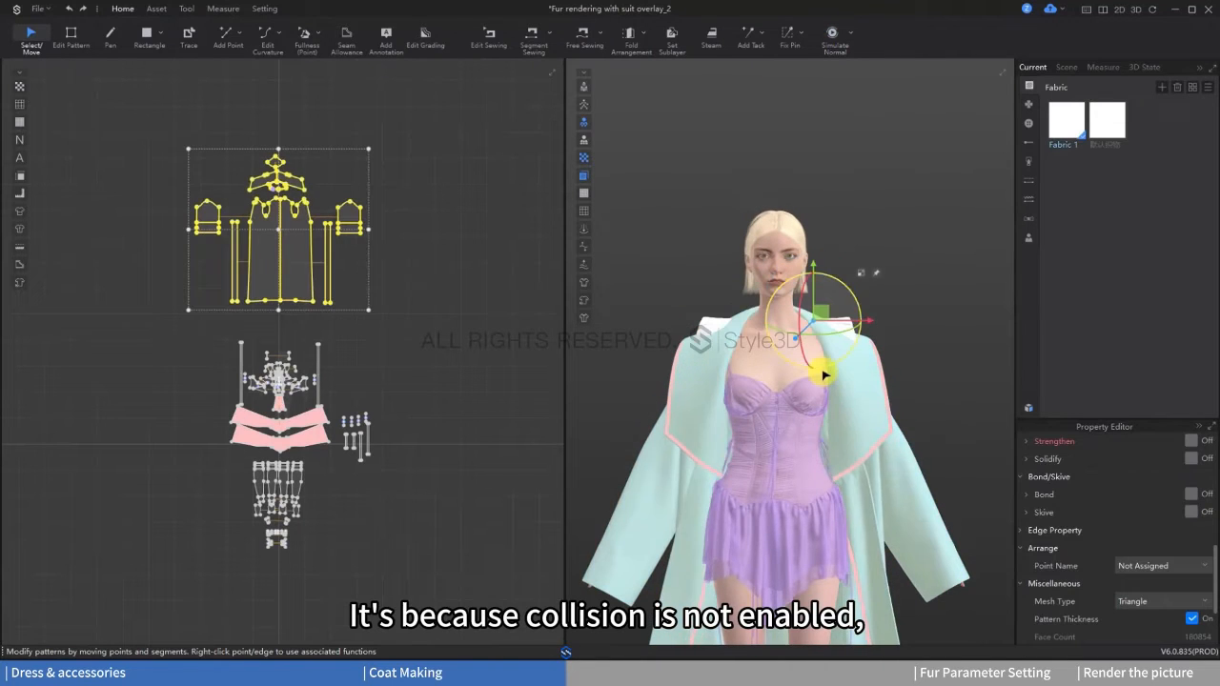
Step: Hide the coat patterns in 3D and enable Participate Collide for both shoulder pad trims
key(shift+q)
click(836, 330)
click(705, 329)
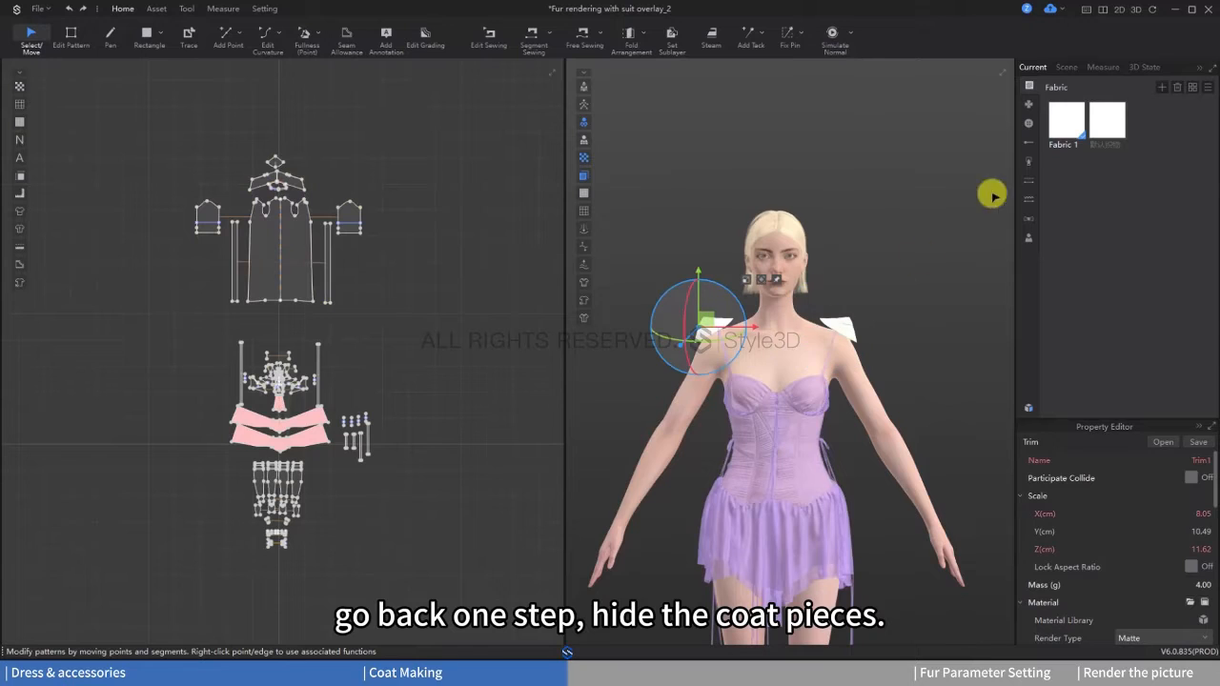
click(1029, 220)
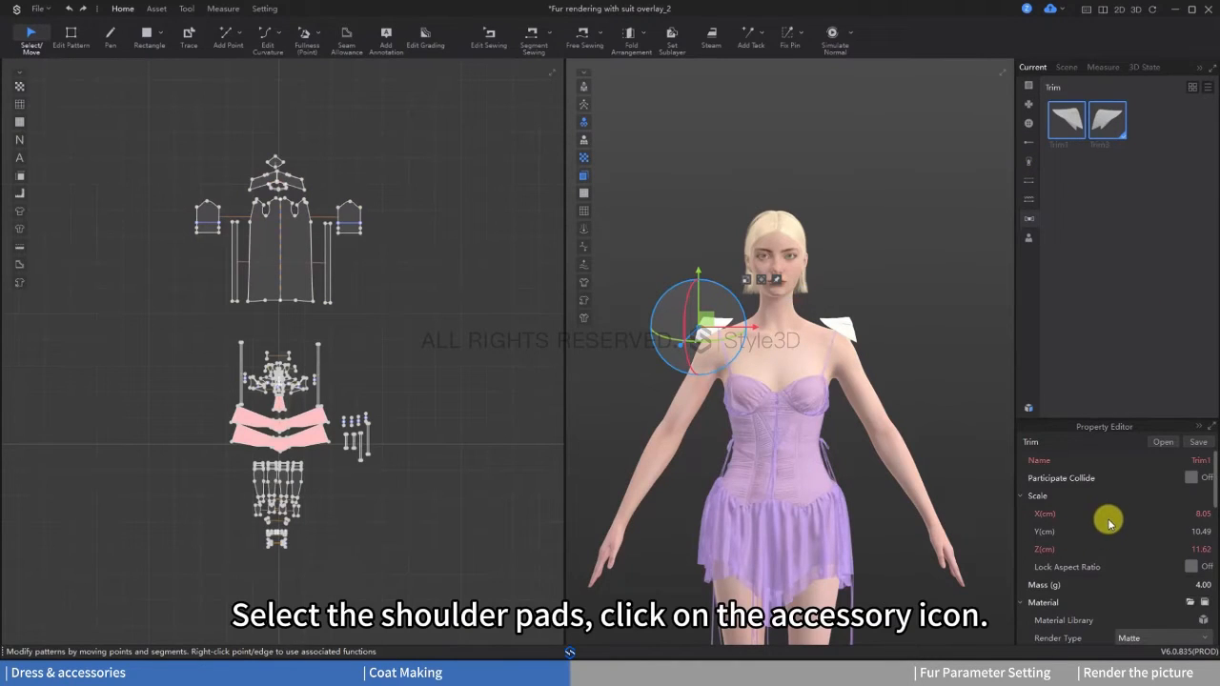
scroll(1111, 520, down, 5)
scroll(1125, 518, up, 5)
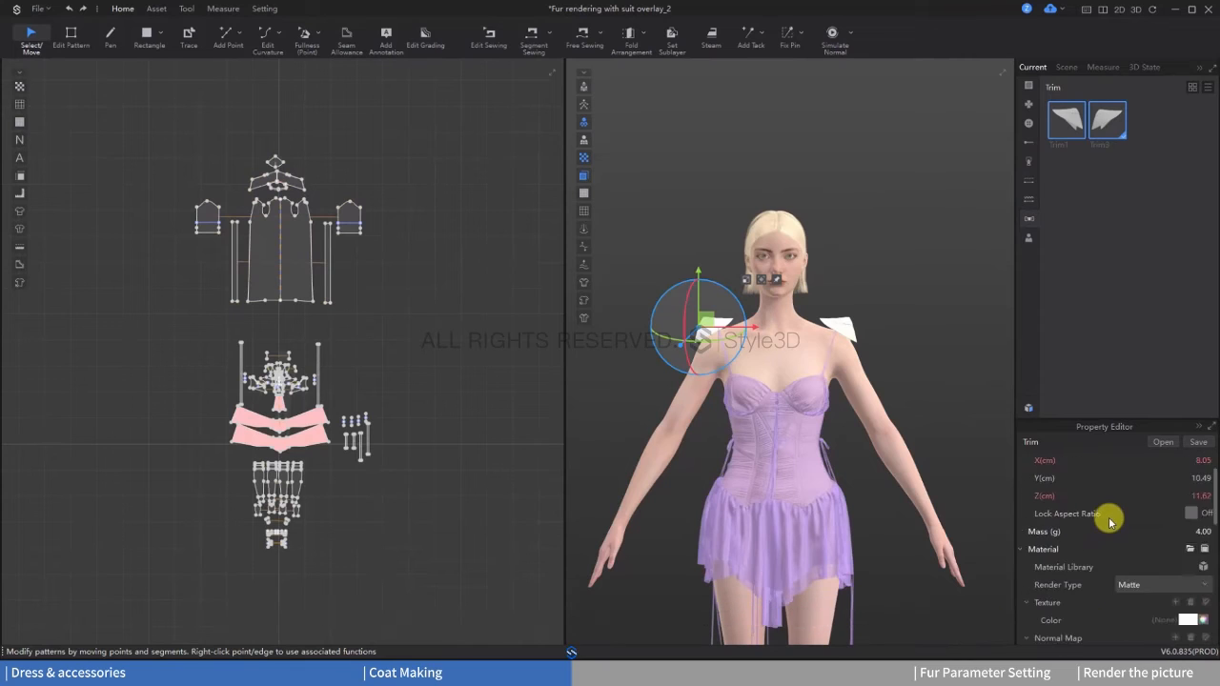
click(1191, 478)
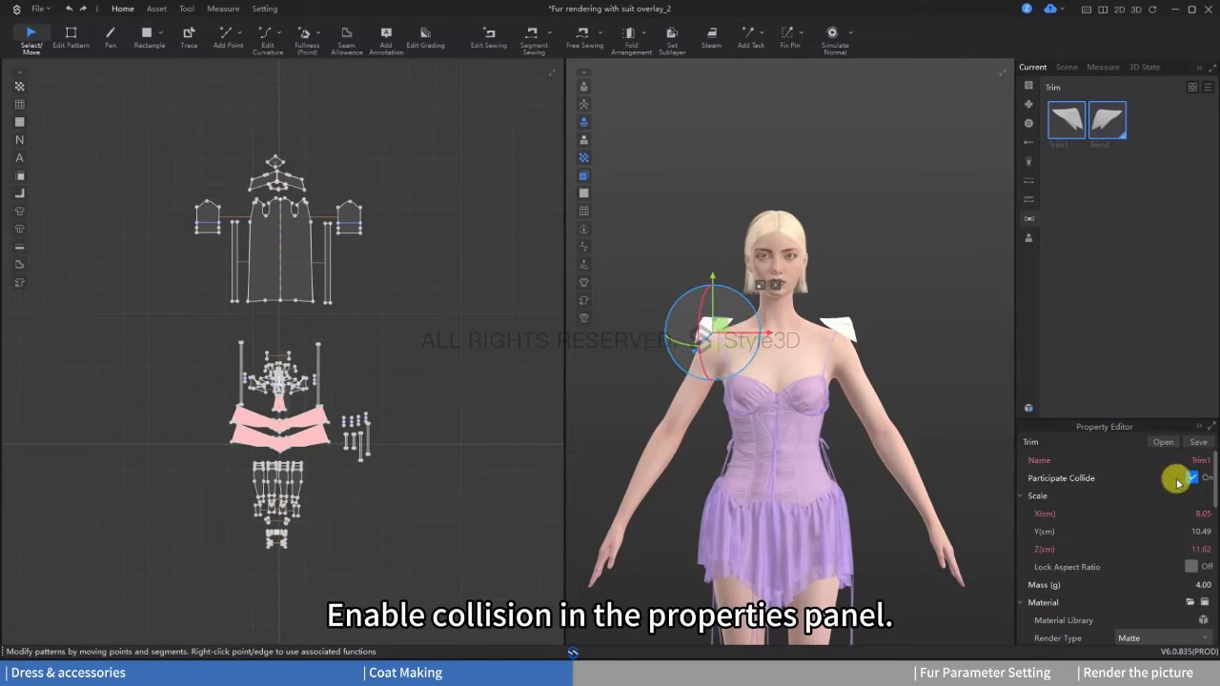
click(919, 373)
Step: Select all the coat patterns and show them in 3D on the avatar again
drag(173, 138, 427, 336)
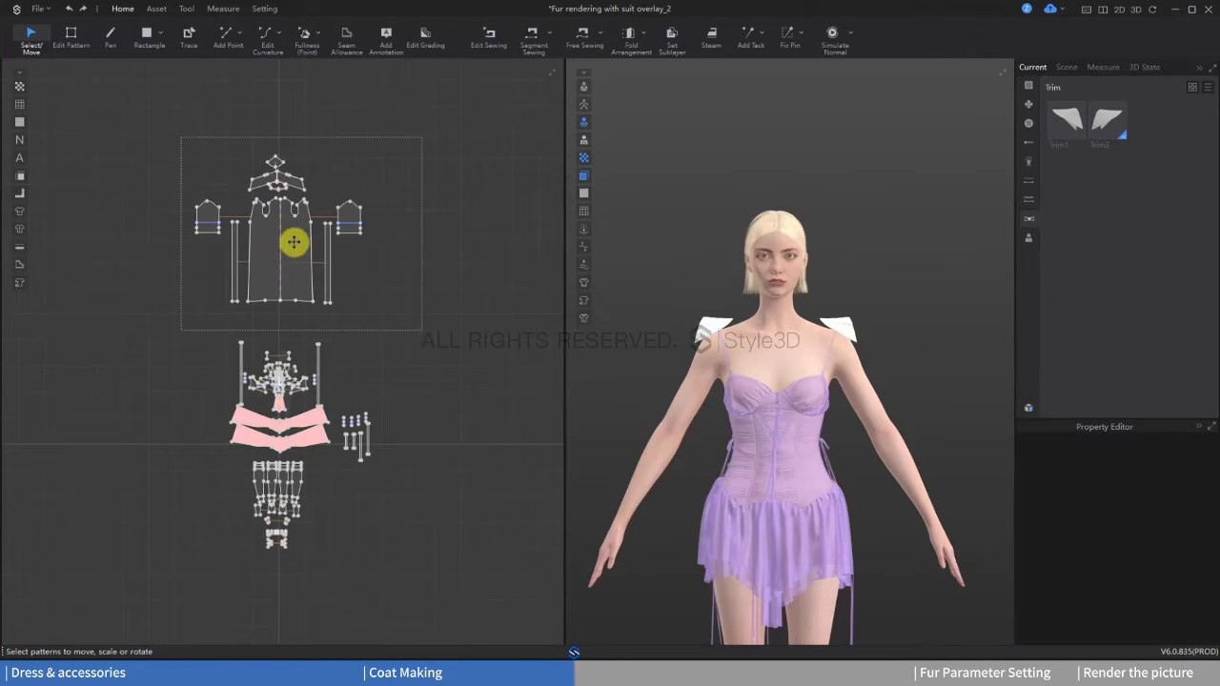
right_click(293, 242)
click(353, 650)
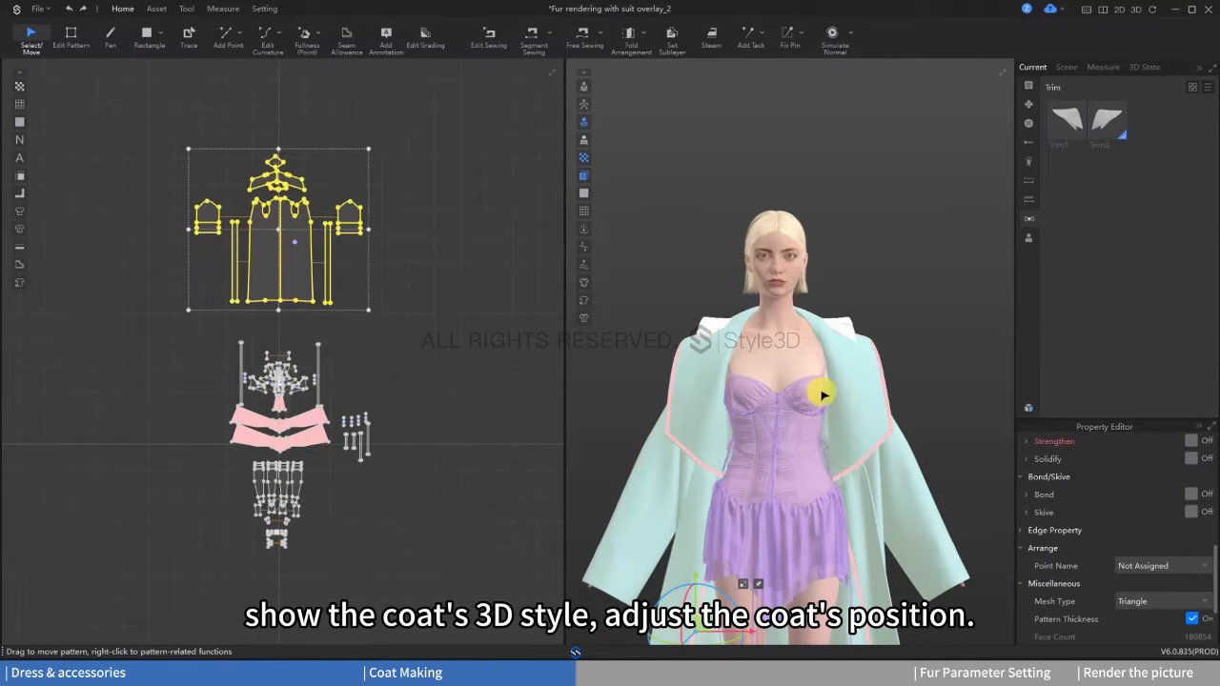
right_click(288, 267)
click(349, 407)
right_click(305, 270)
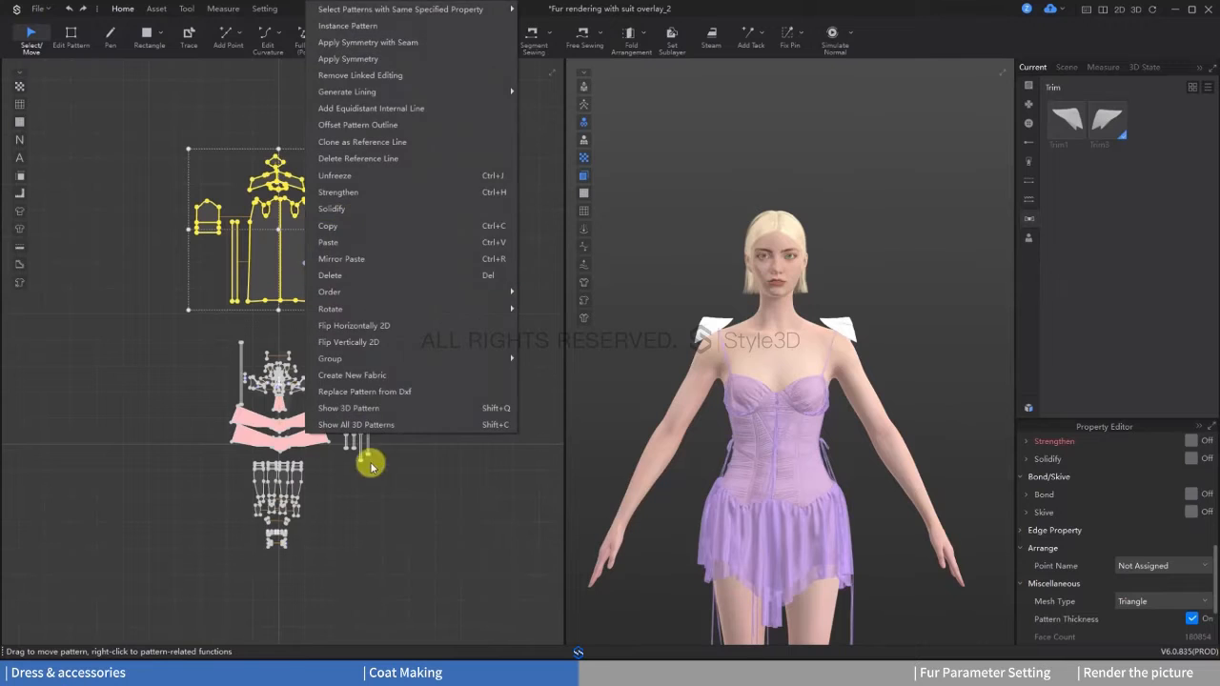
click(350, 408)
Step: Unfreeze the selected coat patterns and simulate the coat so it drapes over the shoulder pads
right_click(292, 246)
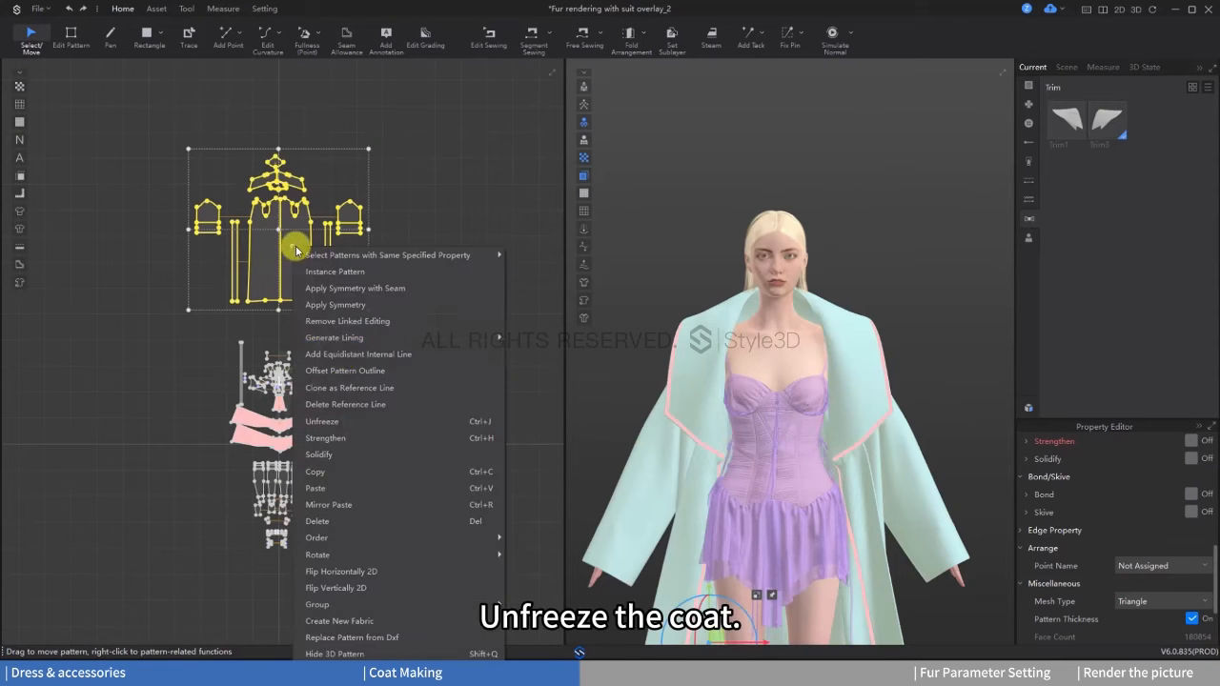
click(343, 425)
key(space)
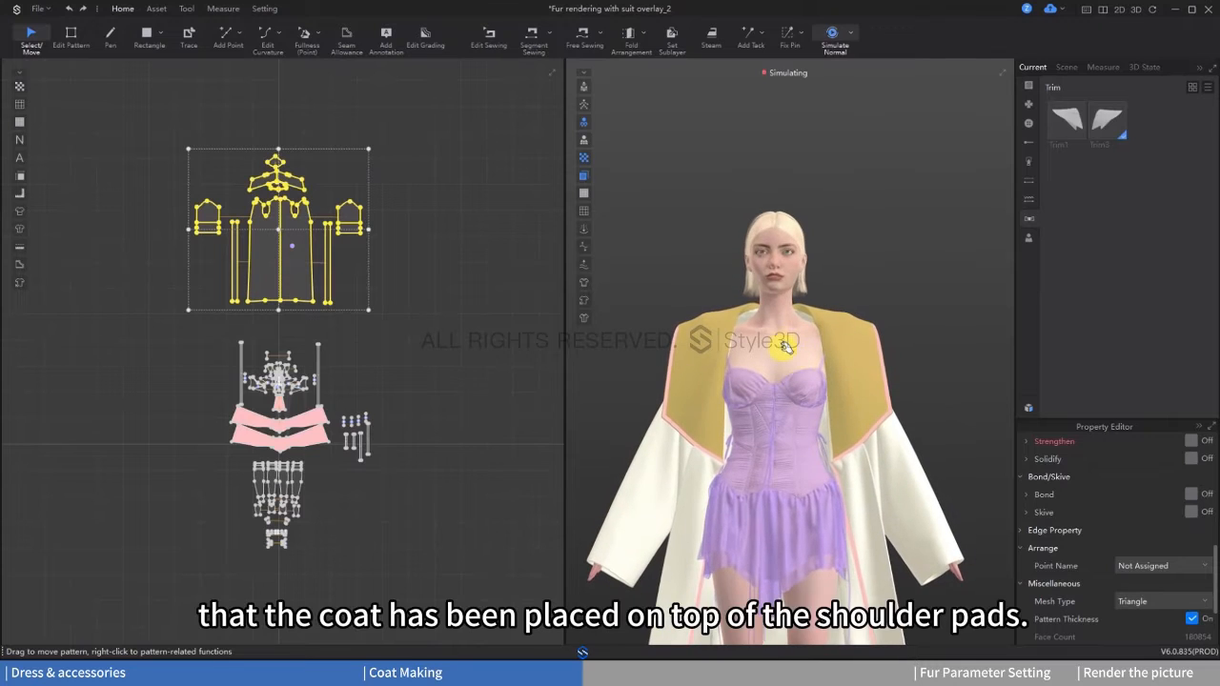
key(space)
key(space)
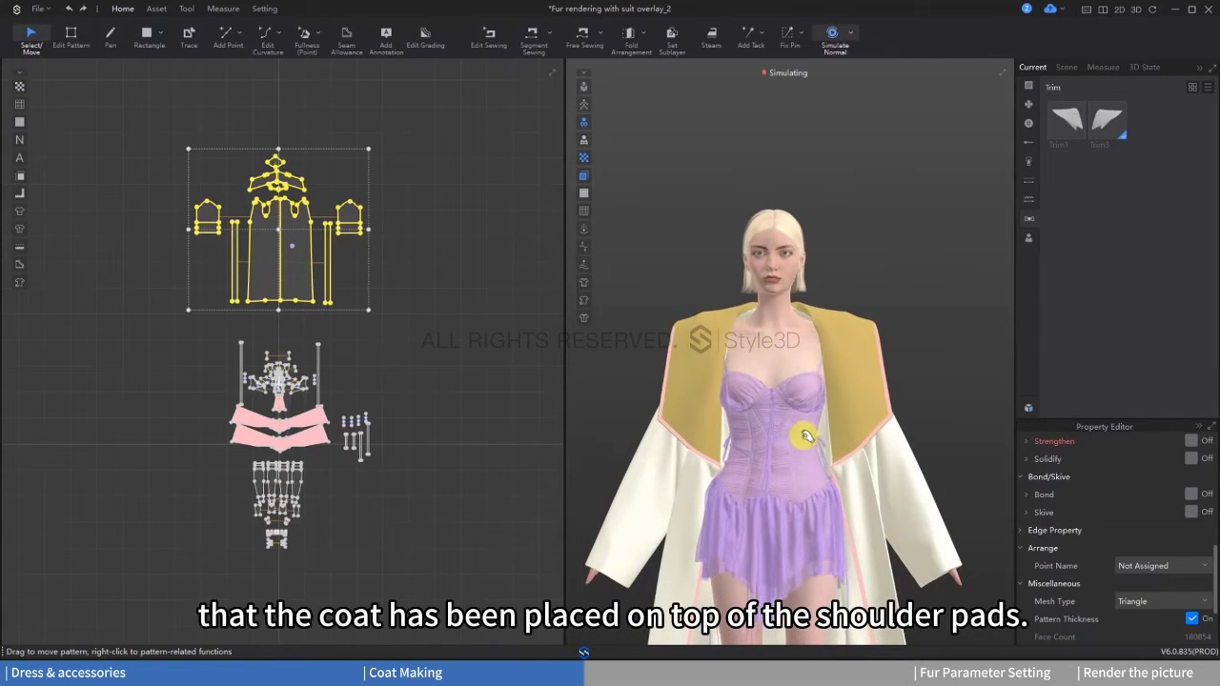
Step: Pull the coat's neckline into place during simulation, pin it, and stop simulating with the full outfit in front view
drag(746, 312, 795, 311)
key(w)
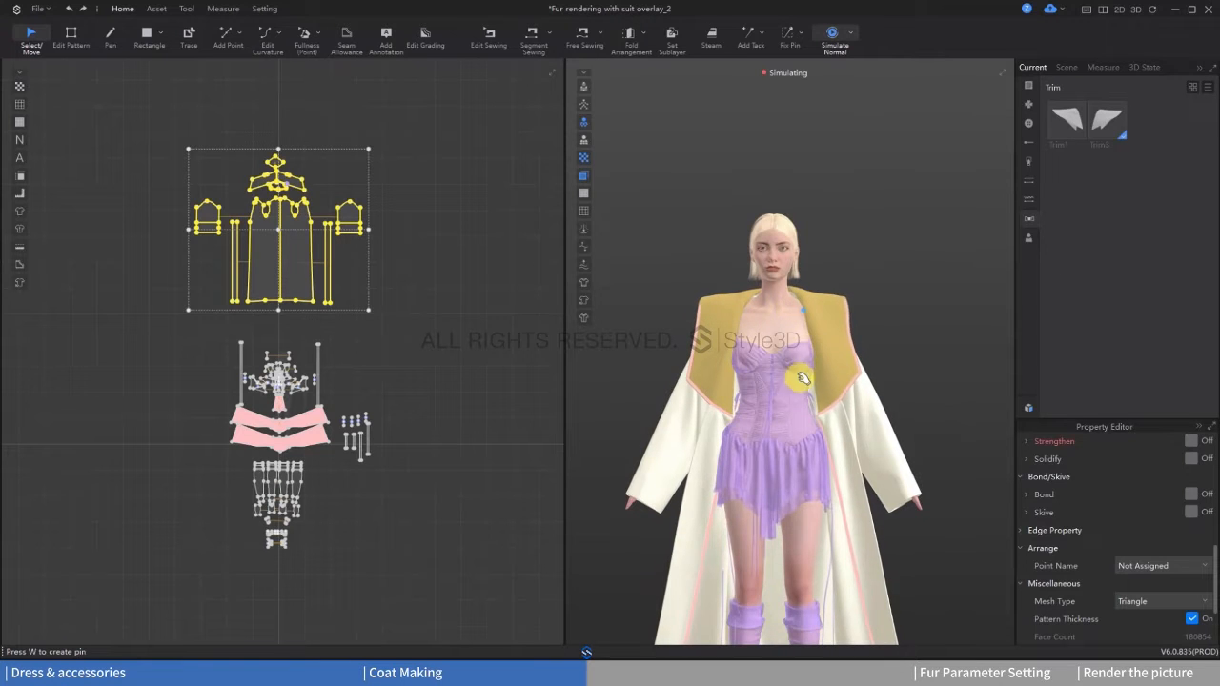
key(space)
scroll(806, 428, down, 3)
middle_drag(799, 431, 758, 376)
right_drag(758, 377, 811, 378)
key(space)
key(2)
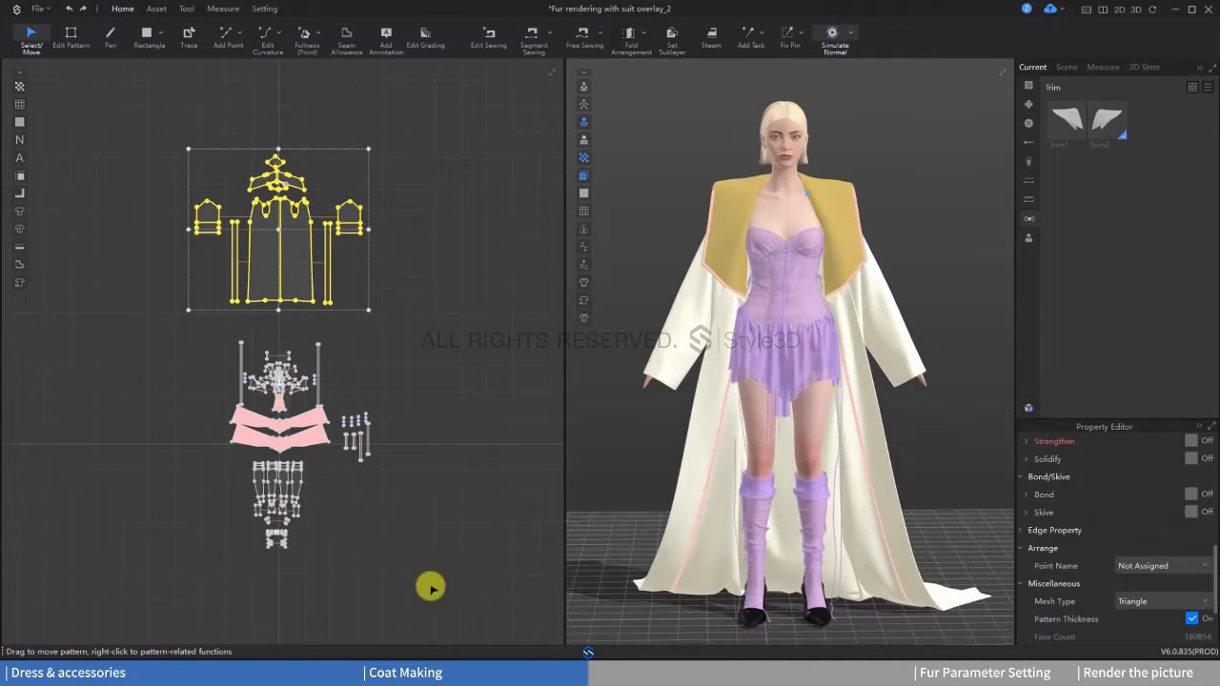
Step: Select all the dress and stocking patterns, activate them, and clear the selection
drag(377, 570, 192, 343)
right_click(314, 417)
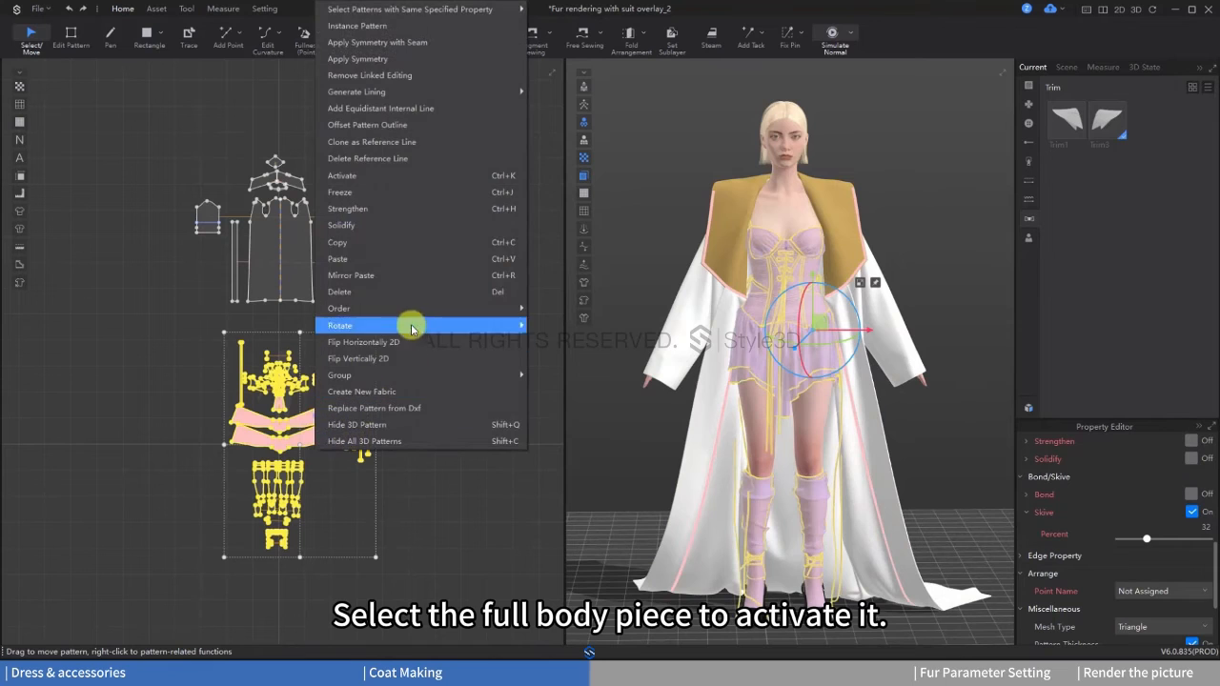
click(340, 191)
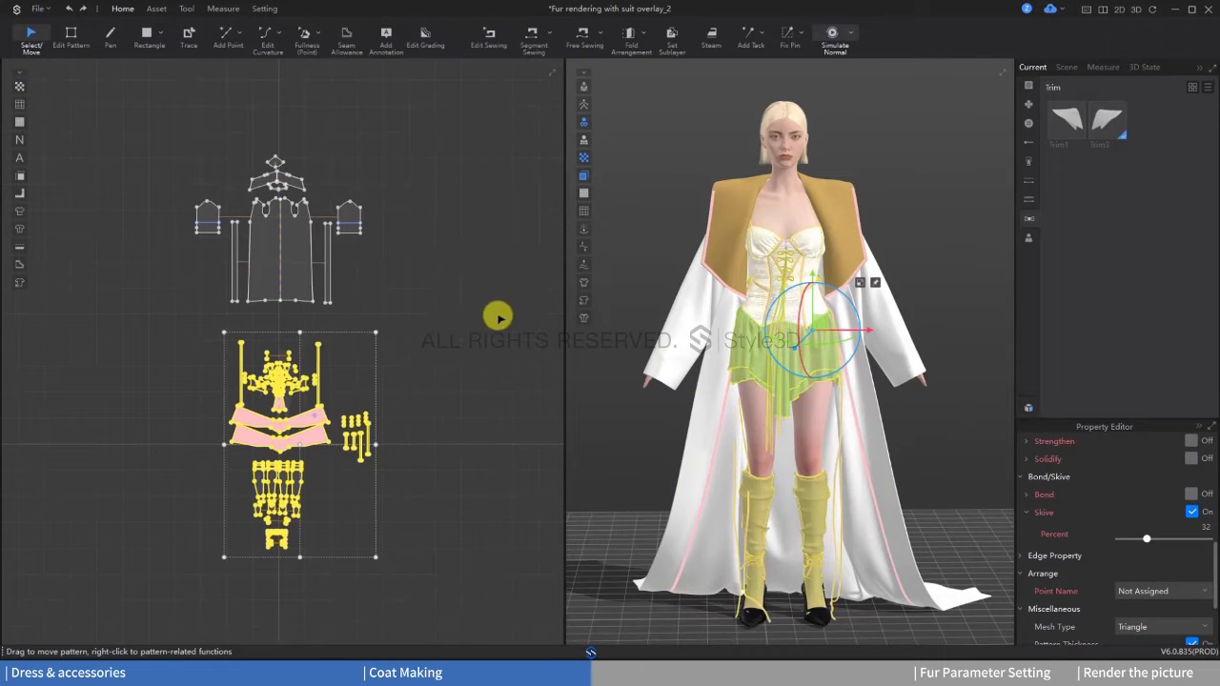
click(498, 316)
Step: Solidify all the outfit's patterns with the strength set to 99
drag(162, 129, 482, 559)
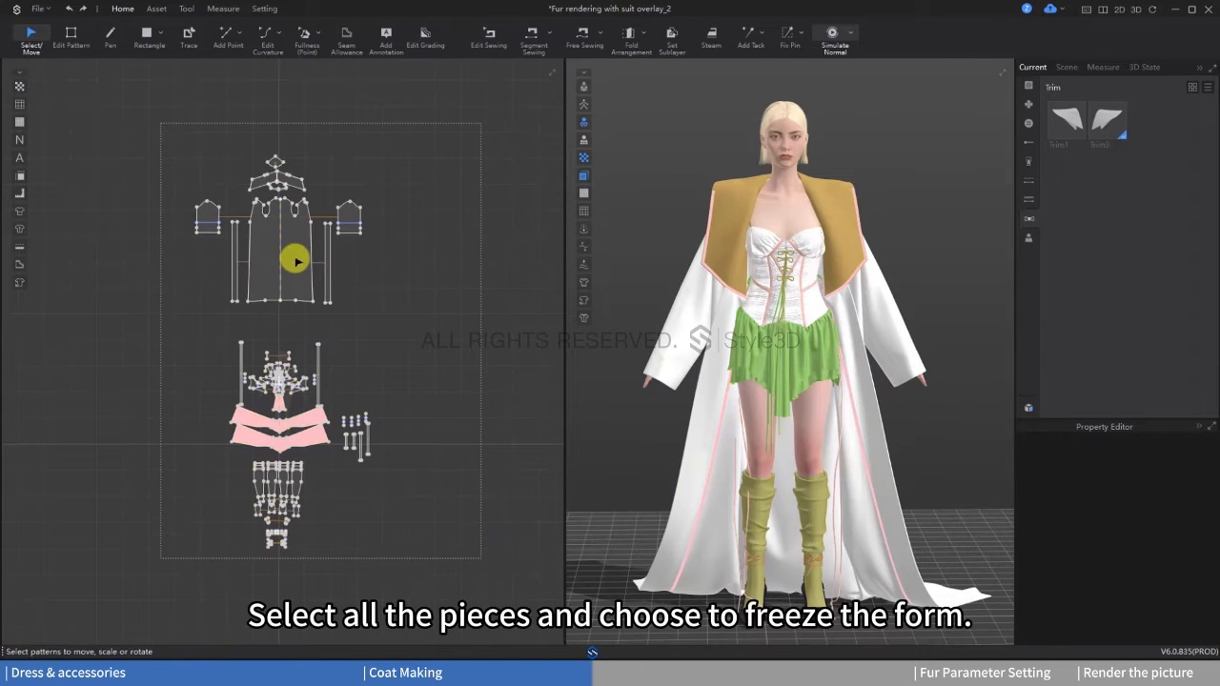
right_click(294, 258)
click(321, 241)
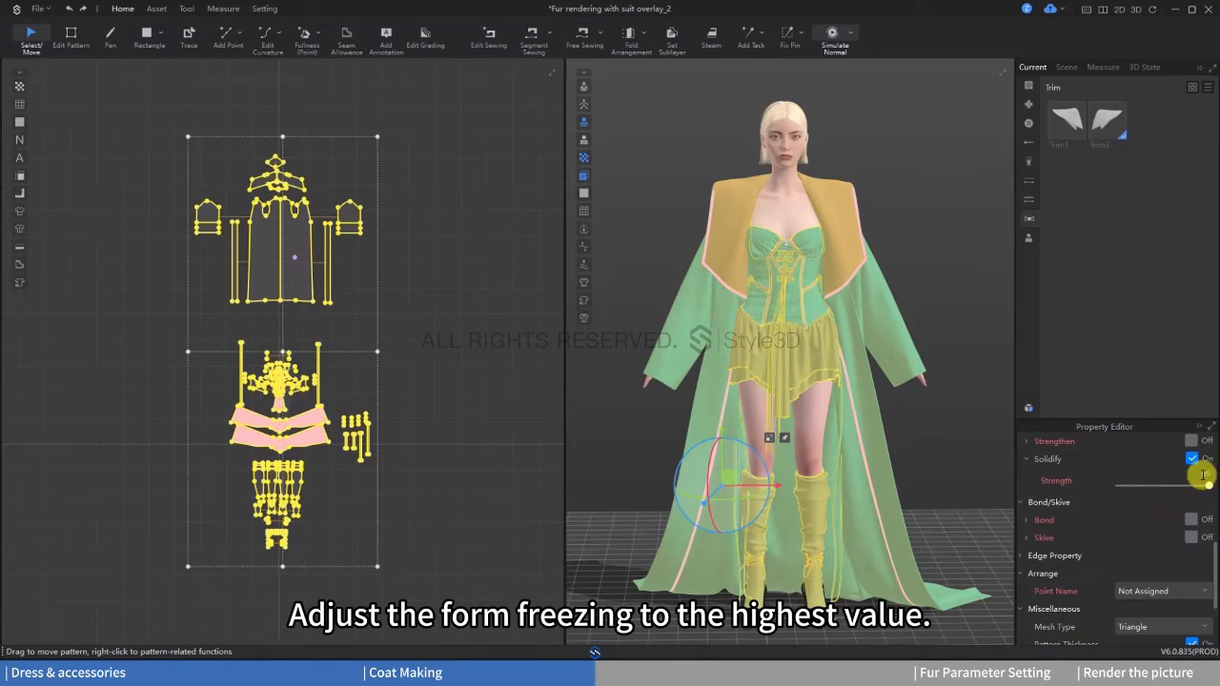
drag(1205, 485, 1172, 485)
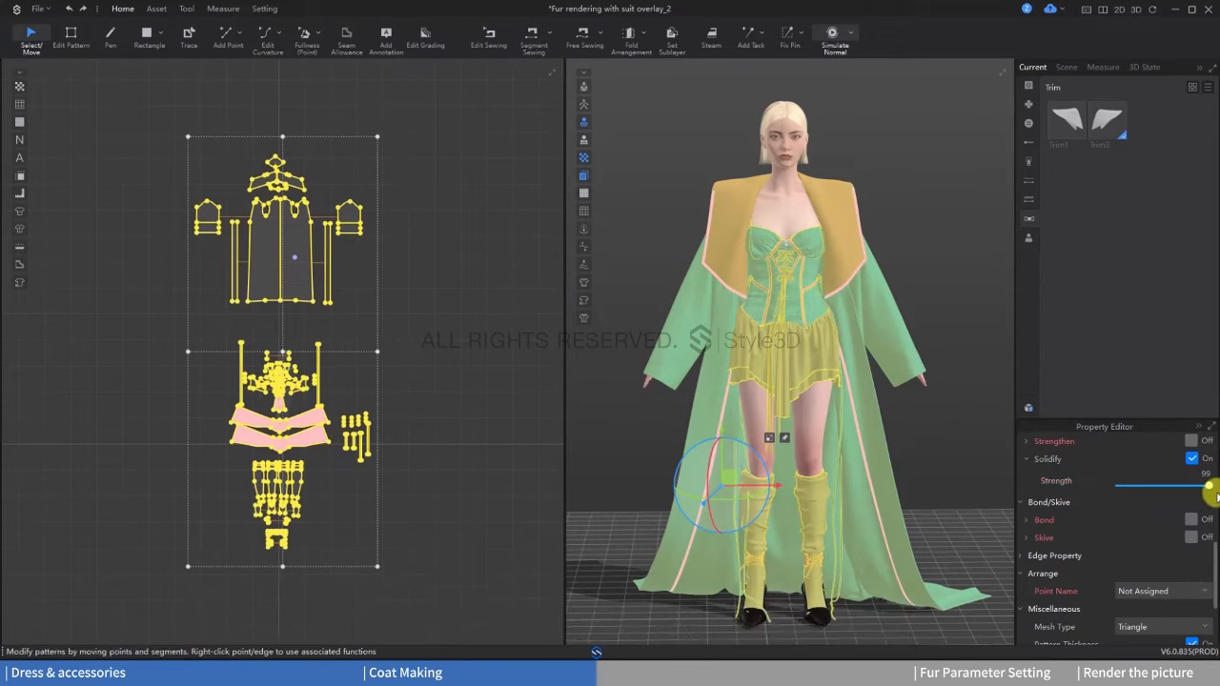
click(939, 421)
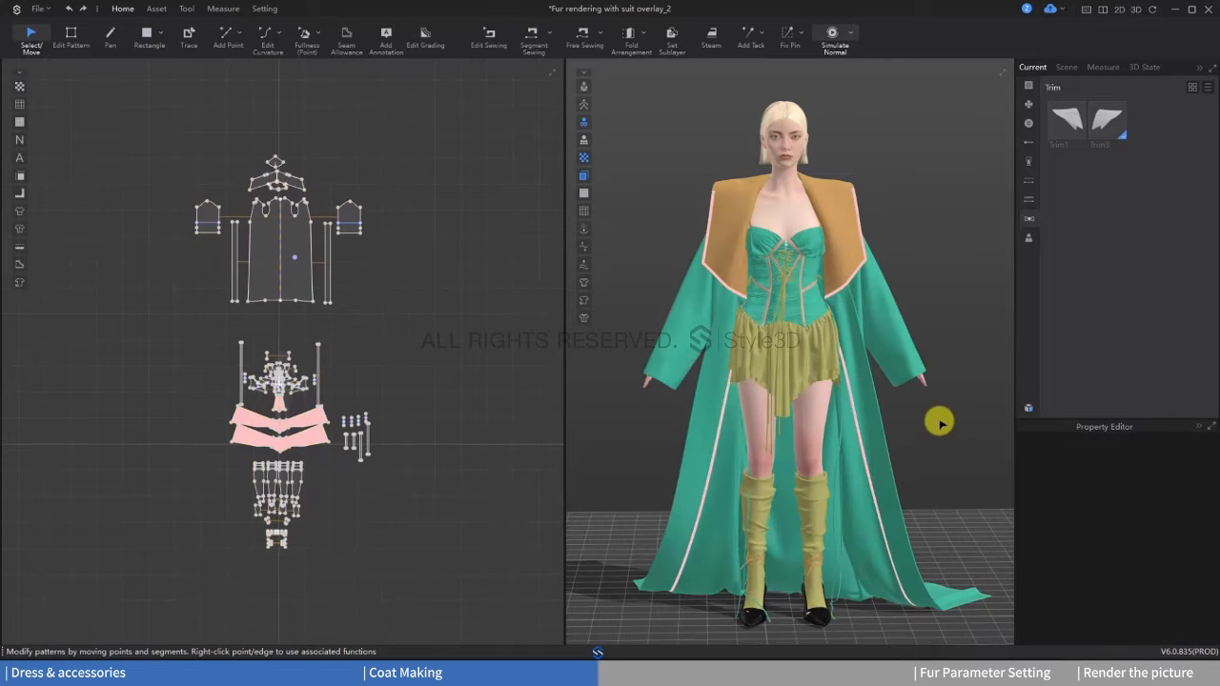
Step: Change the avatar's pose to 女姿势_时尚05FP while simulating, and stop the simulation once the garments have settled
click(793, 204)
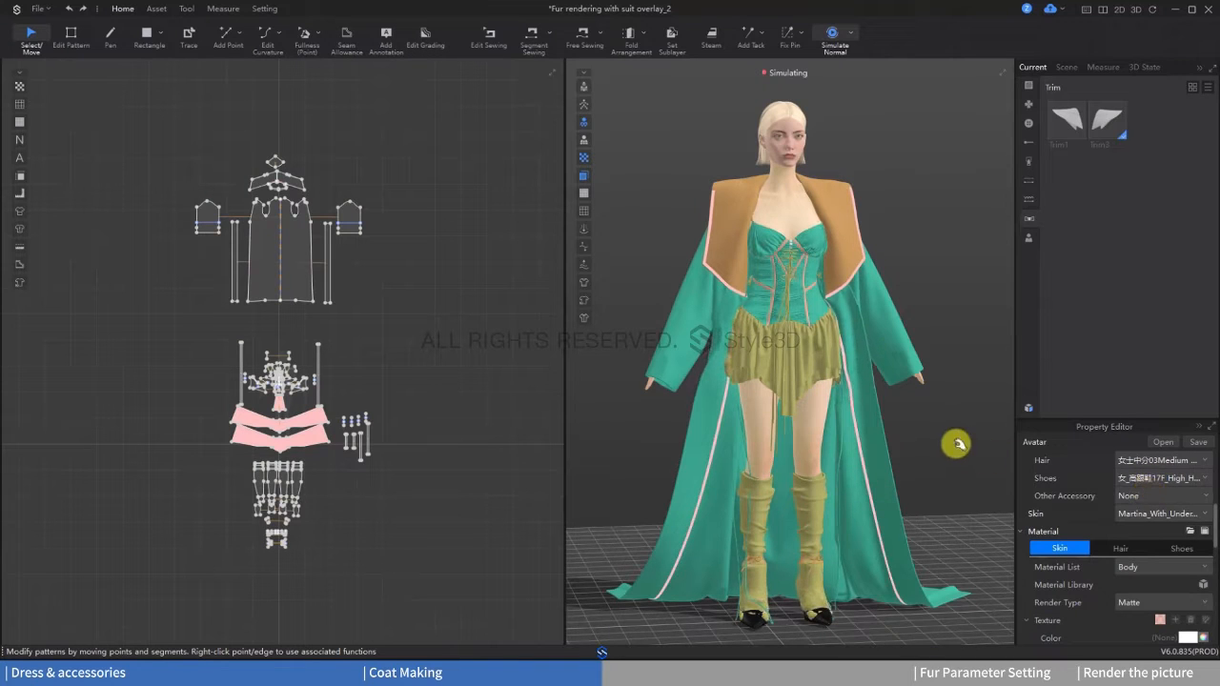
scroll(1143, 495, up, 5)
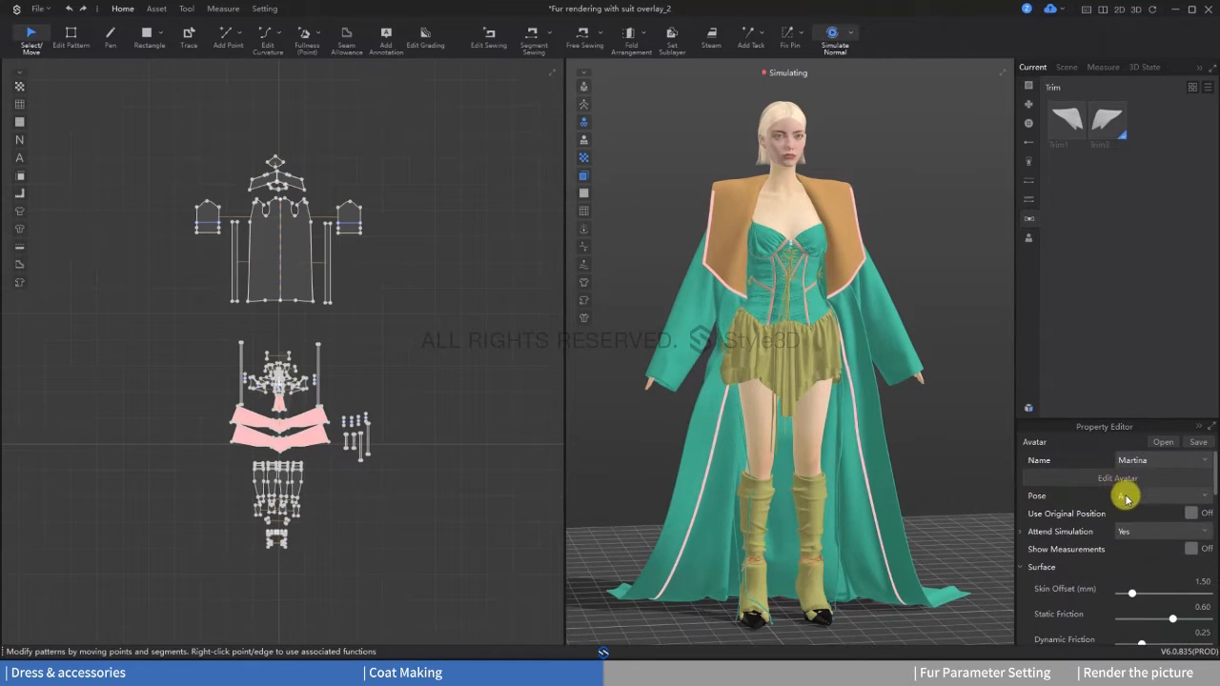
mouse_move(1132, 489)
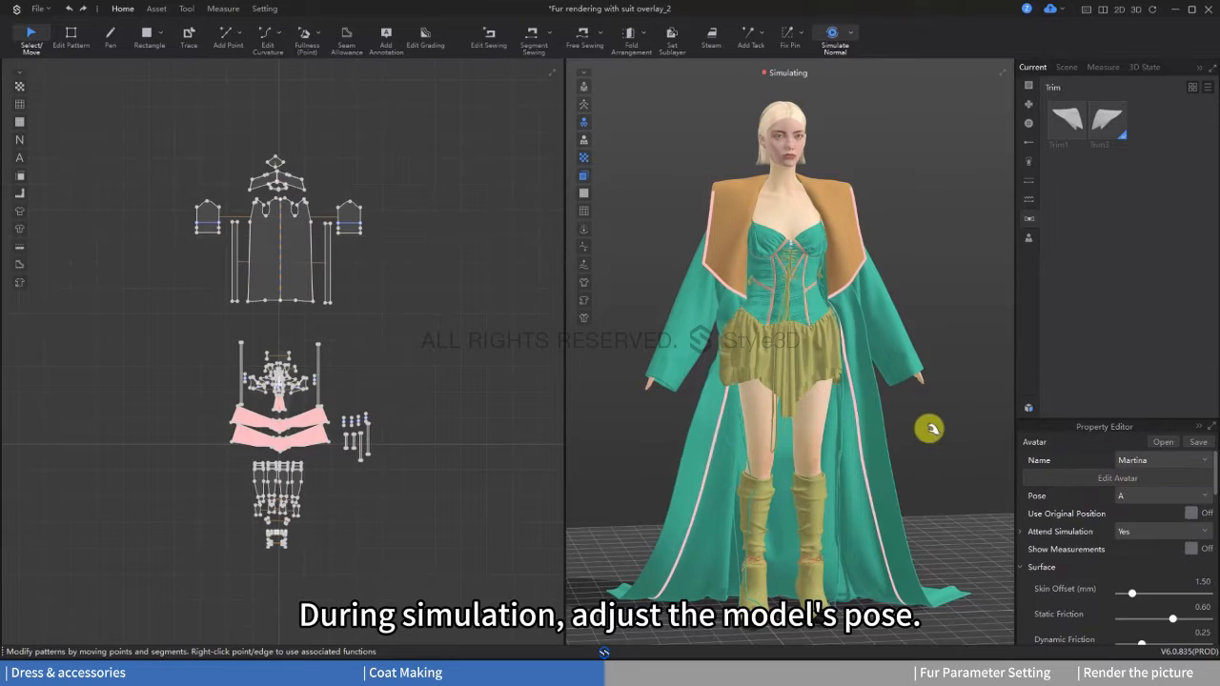
click(1144, 496)
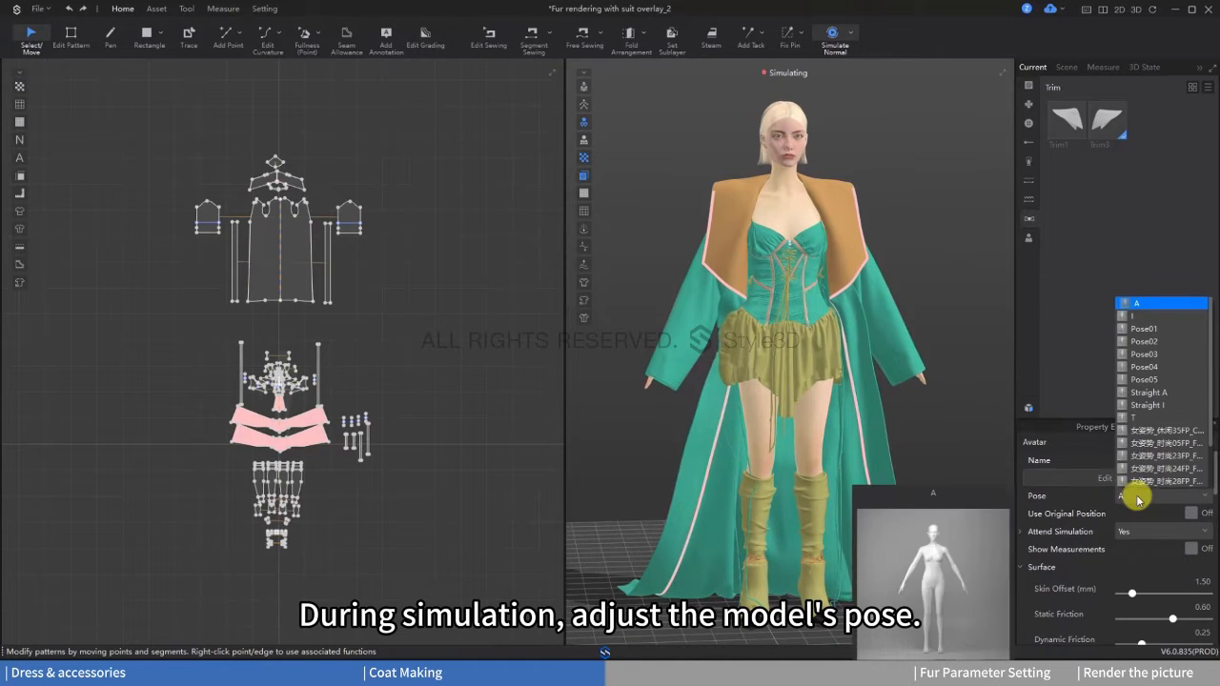
click(1159, 444)
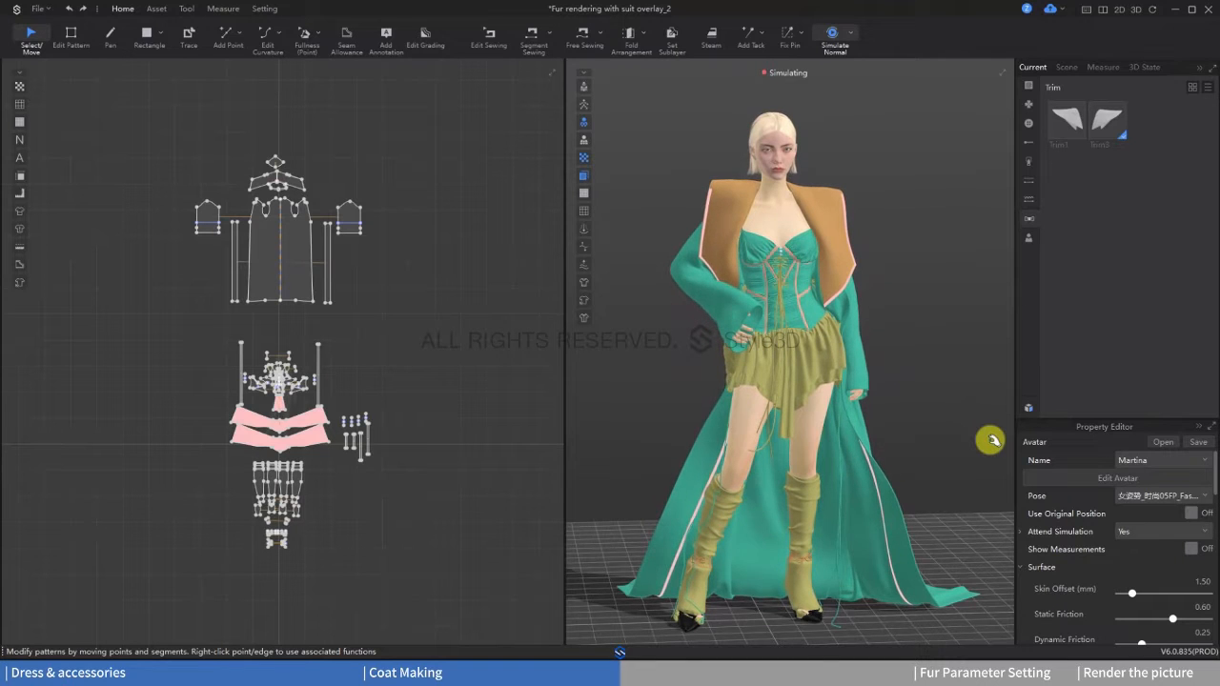
mouse_move(926, 409)
right_down()
mouse_move(757, 407)
mouse_move(931, 409)
right_up()
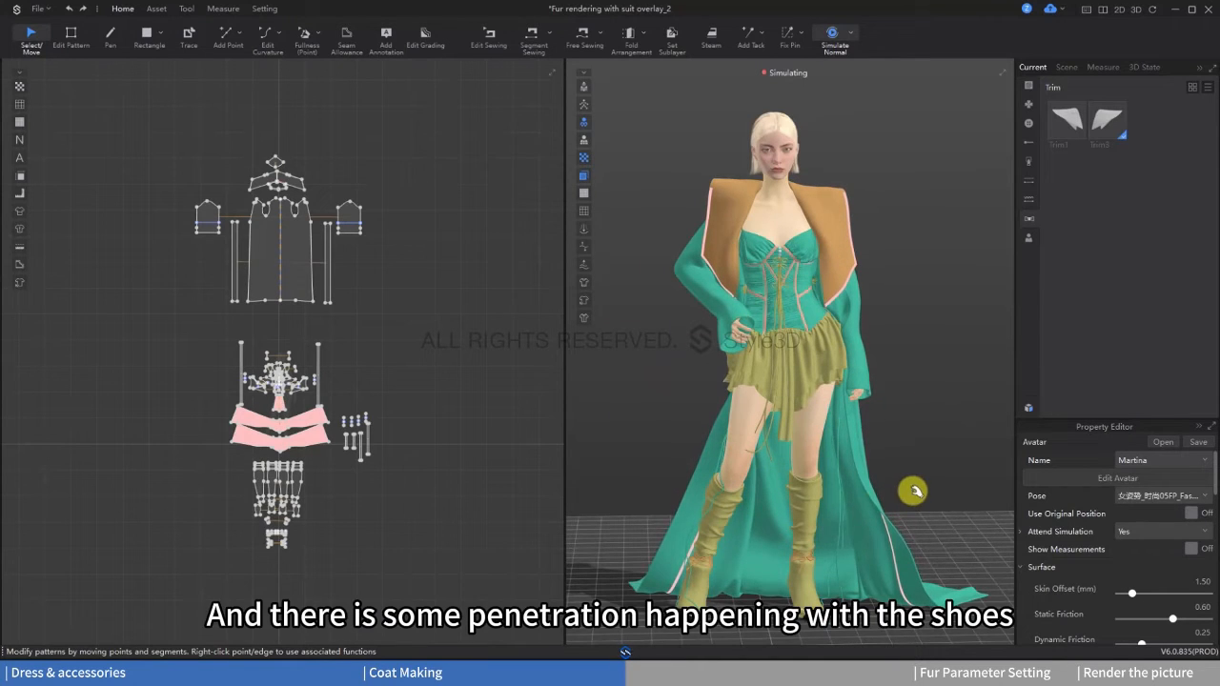
key(space)
Step: Select every pattern of the outfit and freeze them all in the new pose
drag(132, 119, 423, 558)
right_click(292, 257)
click(468, 378)
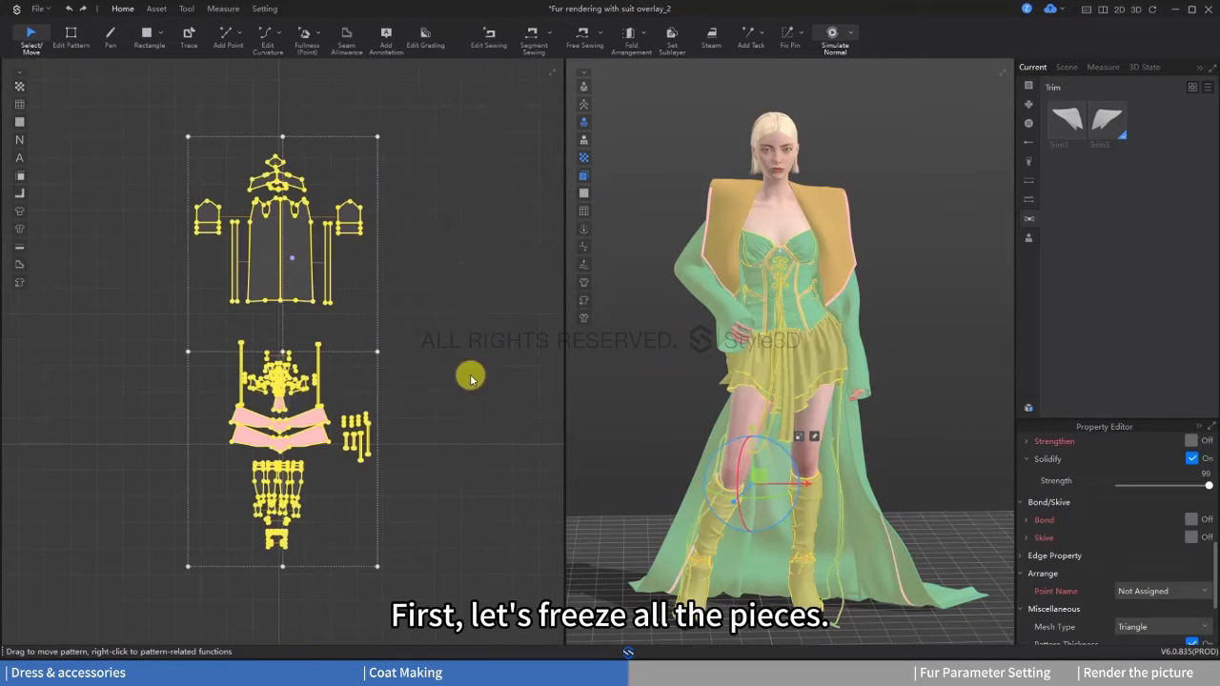
click(690, 624)
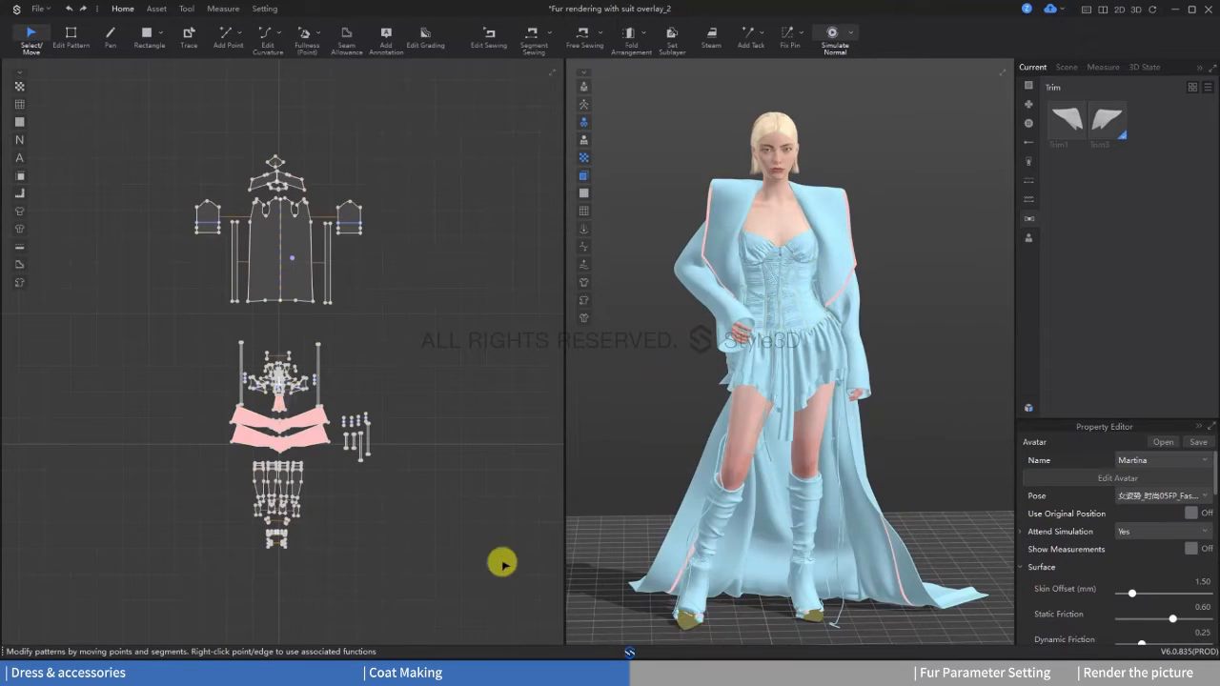
Step: Unfreeze the foot pieces of the socks and simulate so they fit around the feet again
middle_drag(423, 506, 439, 468)
drag(340, 550, 262, 466)
scroll(271, 467, up, 5)
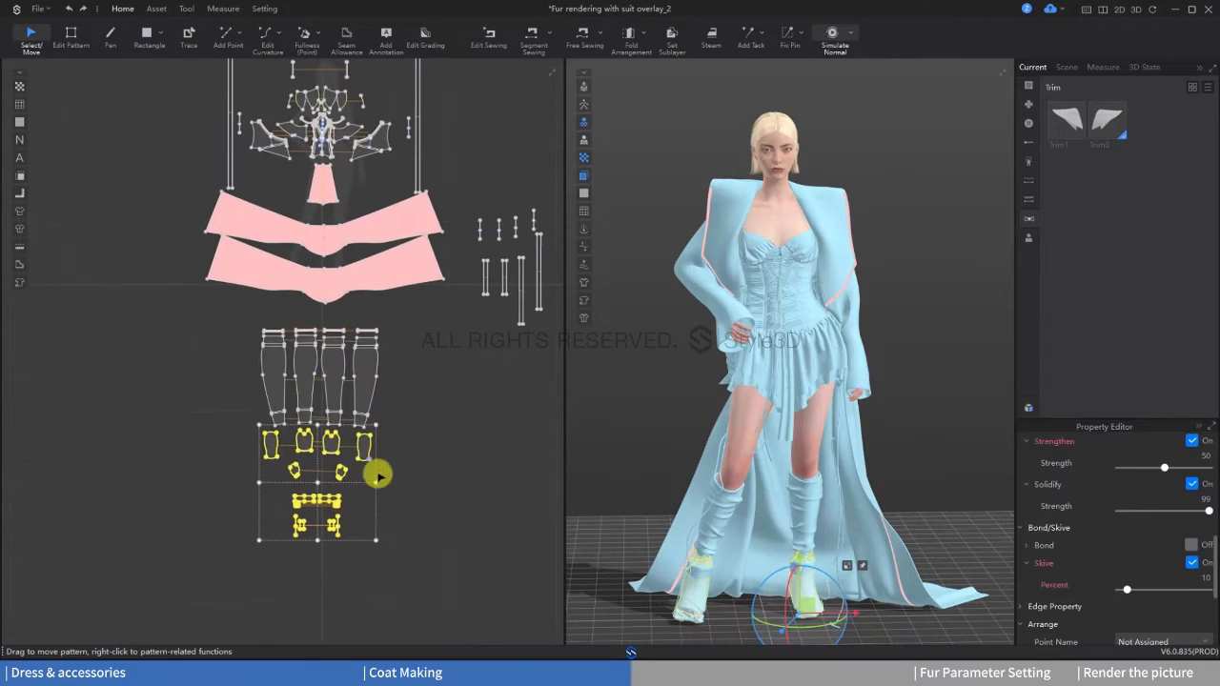
drag(423, 483, 222, 404)
right_click(311, 423)
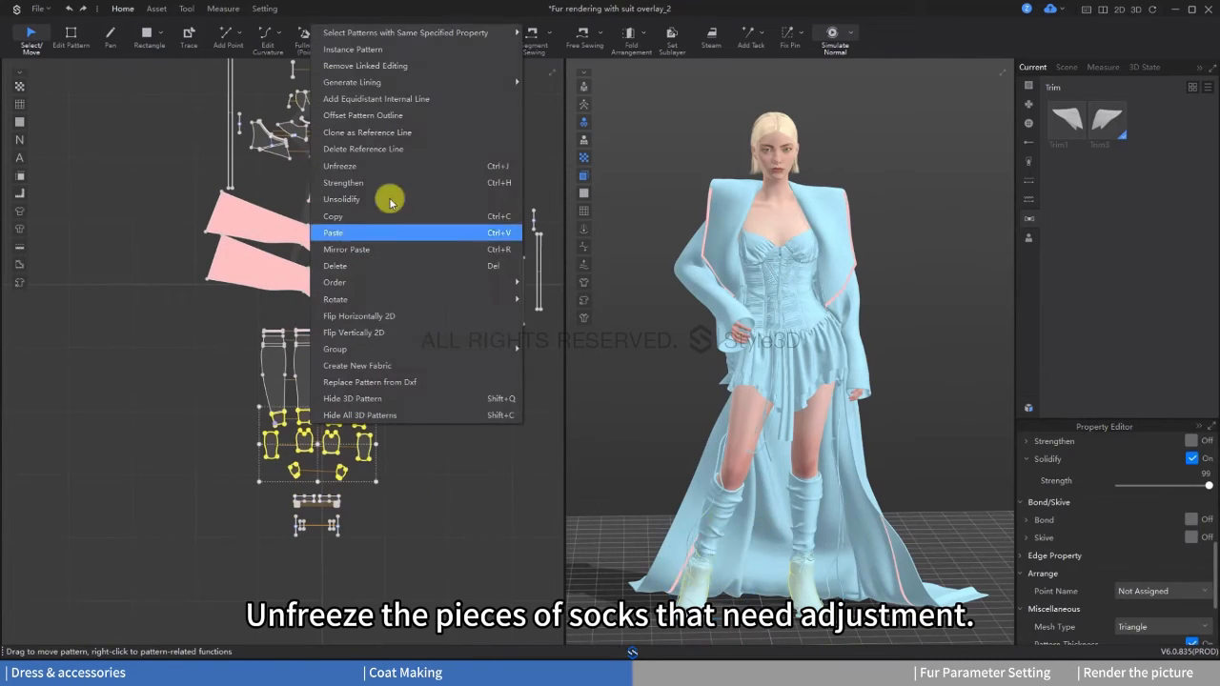
click(381, 166)
scroll(800, 463, up, 5)
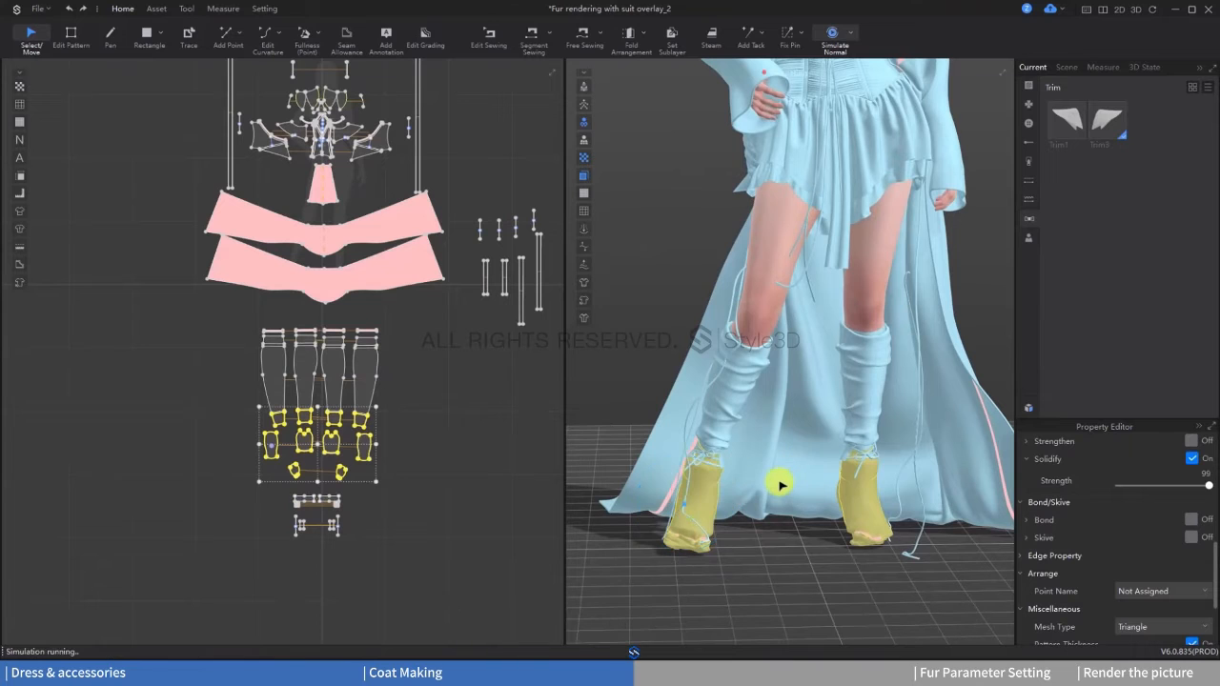
right_drag(714, 511, 645, 476)
scroll(498, 427, up, 2)
Step: Unfreeze all the sock patterns including the ankle and toe pieces, simulate them against the legs, and stop the simulation
drag(344, 580, 208, 501)
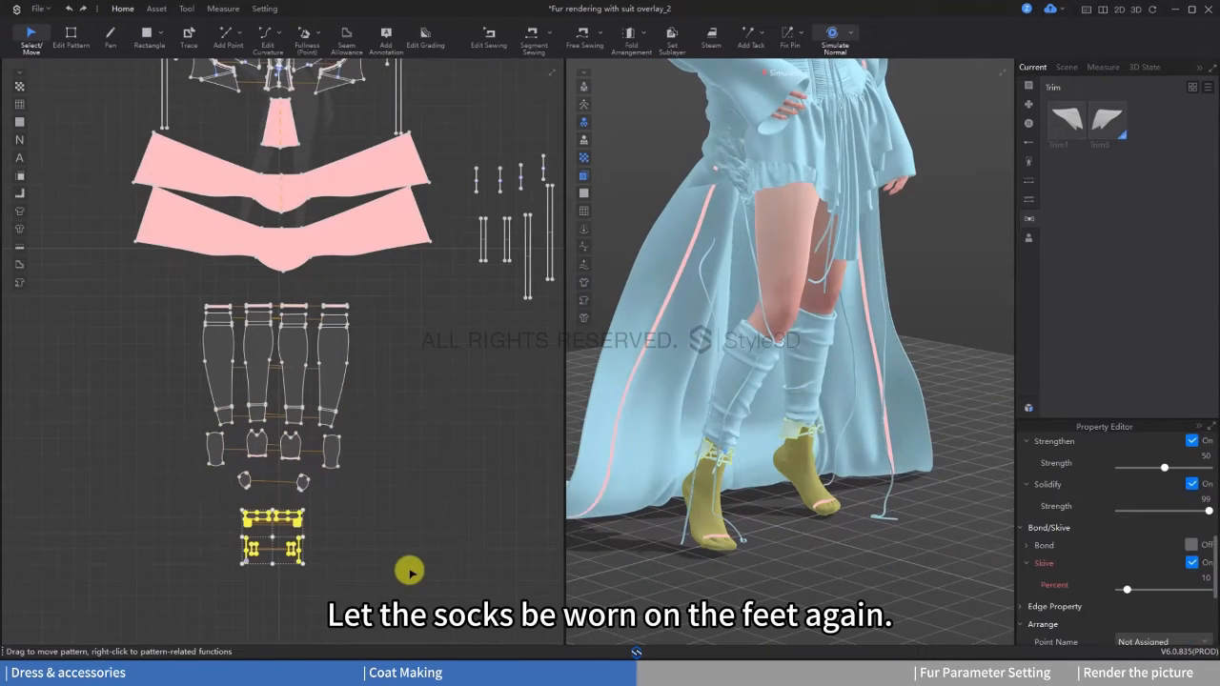
drag(411, 569, 156, 295)
scroll(264, 353, up, 2)
right_click(265, 352)
click(299, 175)
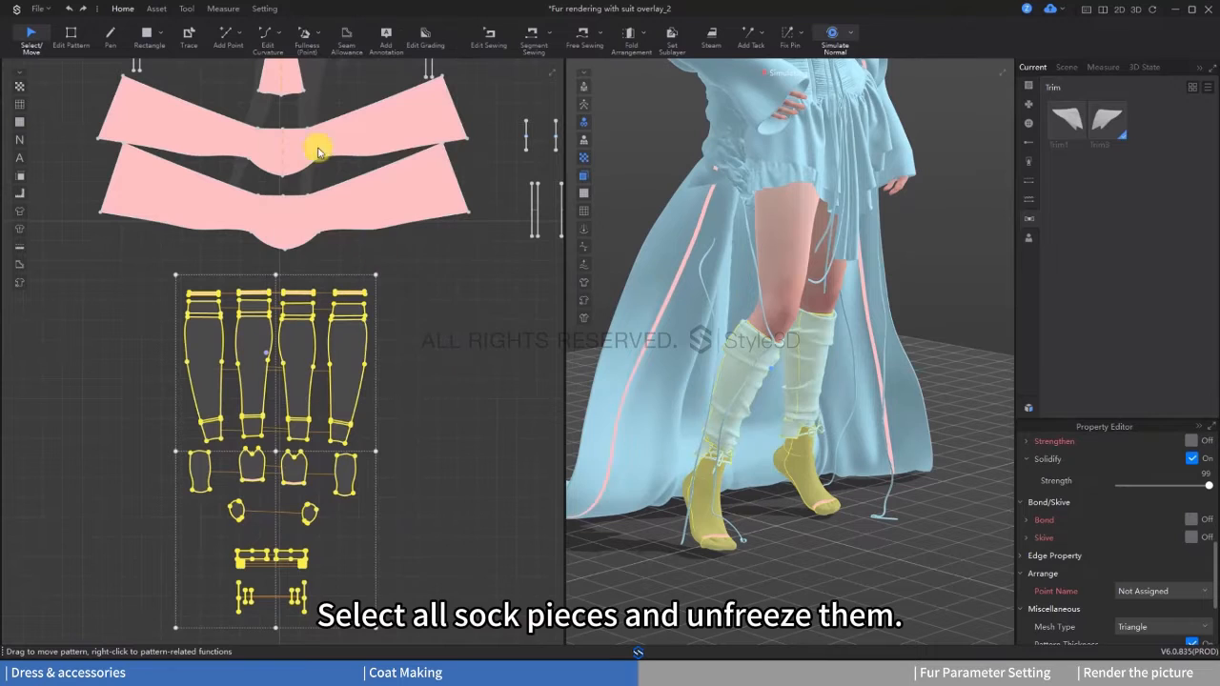
click(488, 439)
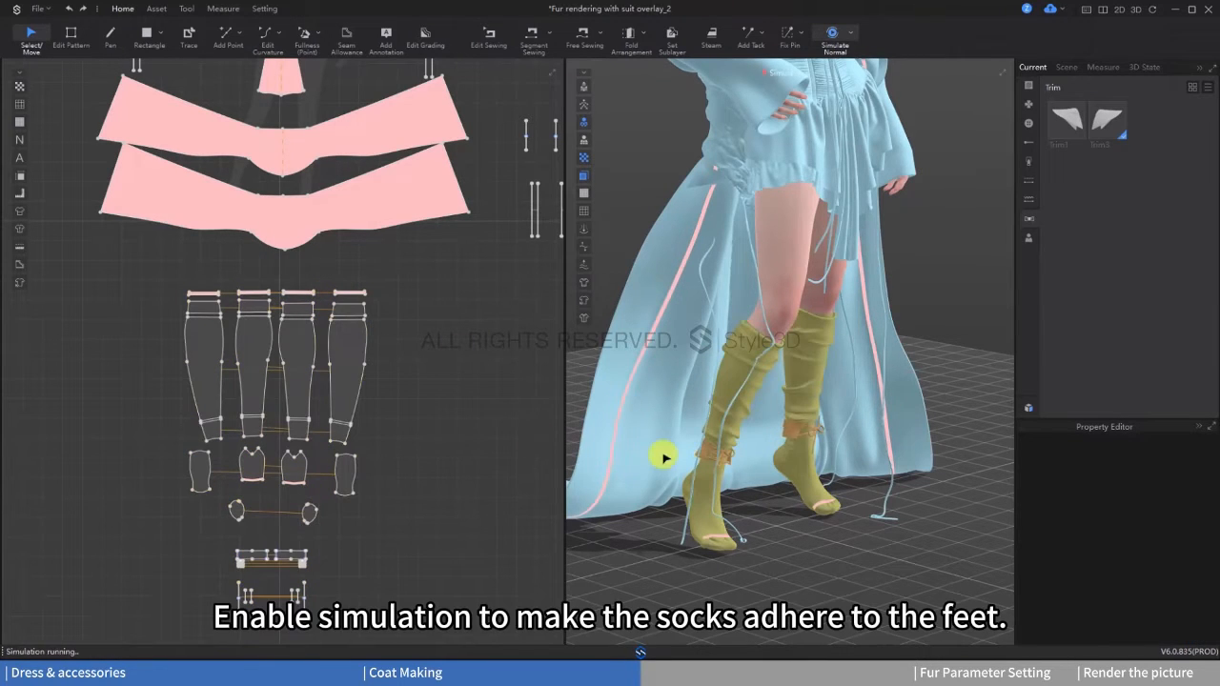
right_drag(817, 448, 754, 449)
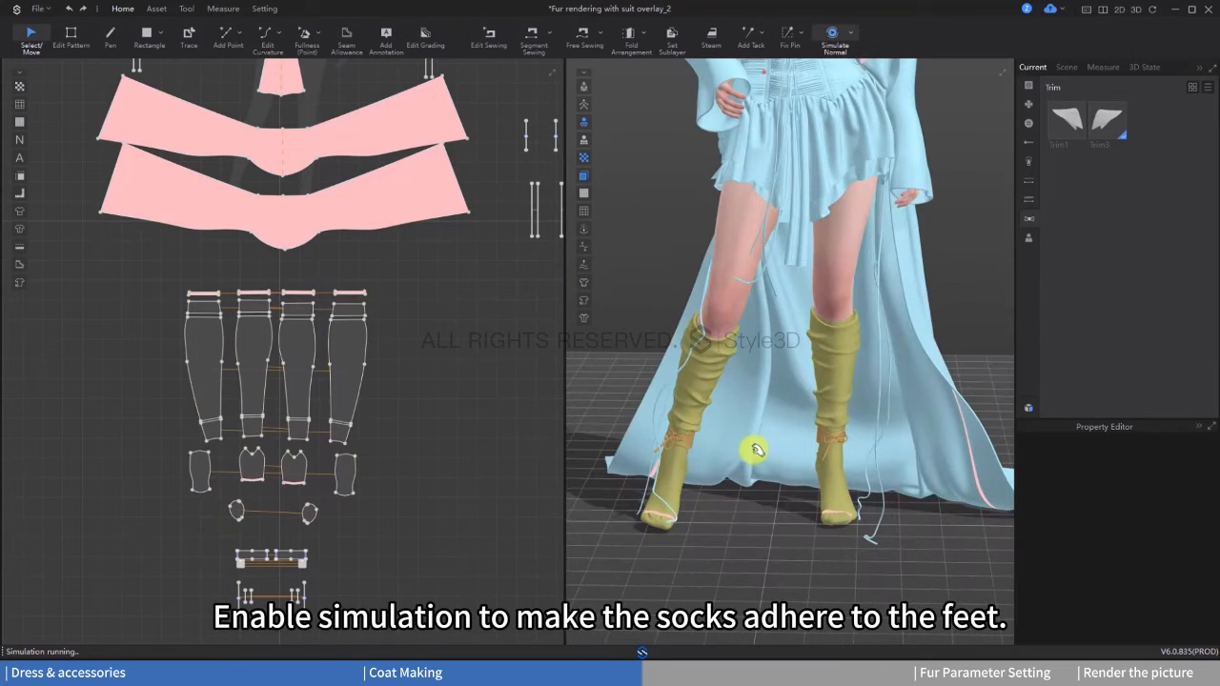
key(space)
Step: Select all the sock patterns and freeze them again
middle_drag(459, 479, 460, 445)
drag(127, 226, 460, 606)
right_click(329, 326)
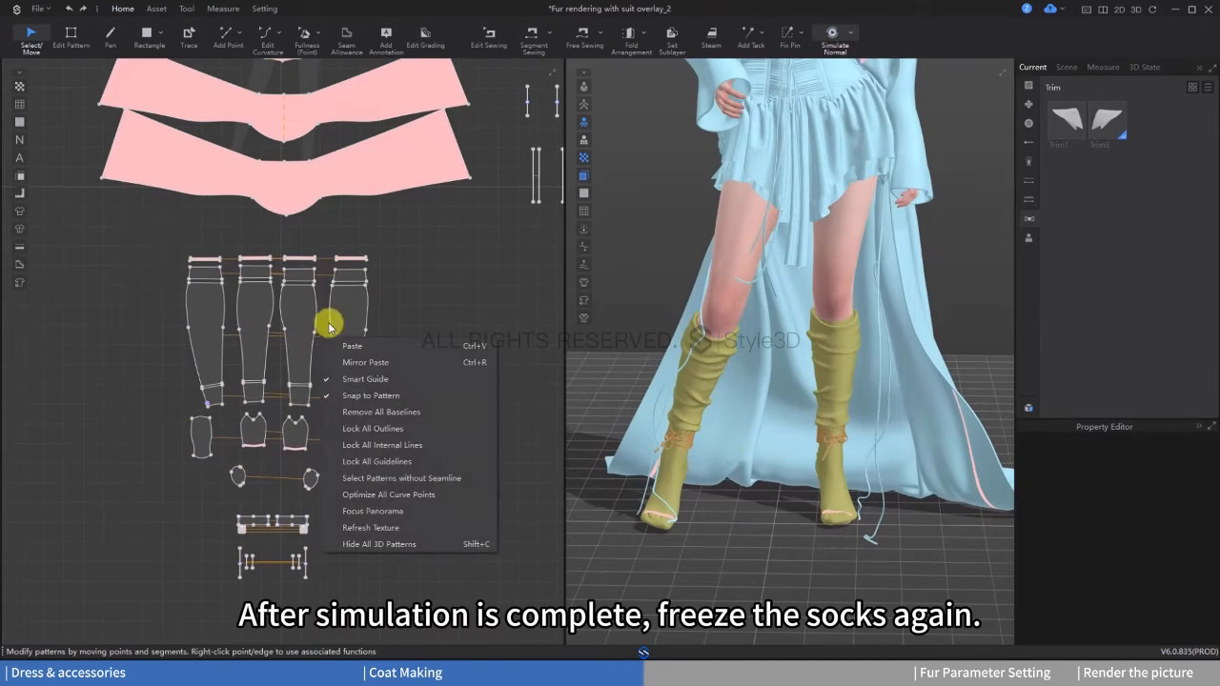
drag(119, 227, 461, 599)
right_click(343, 304)
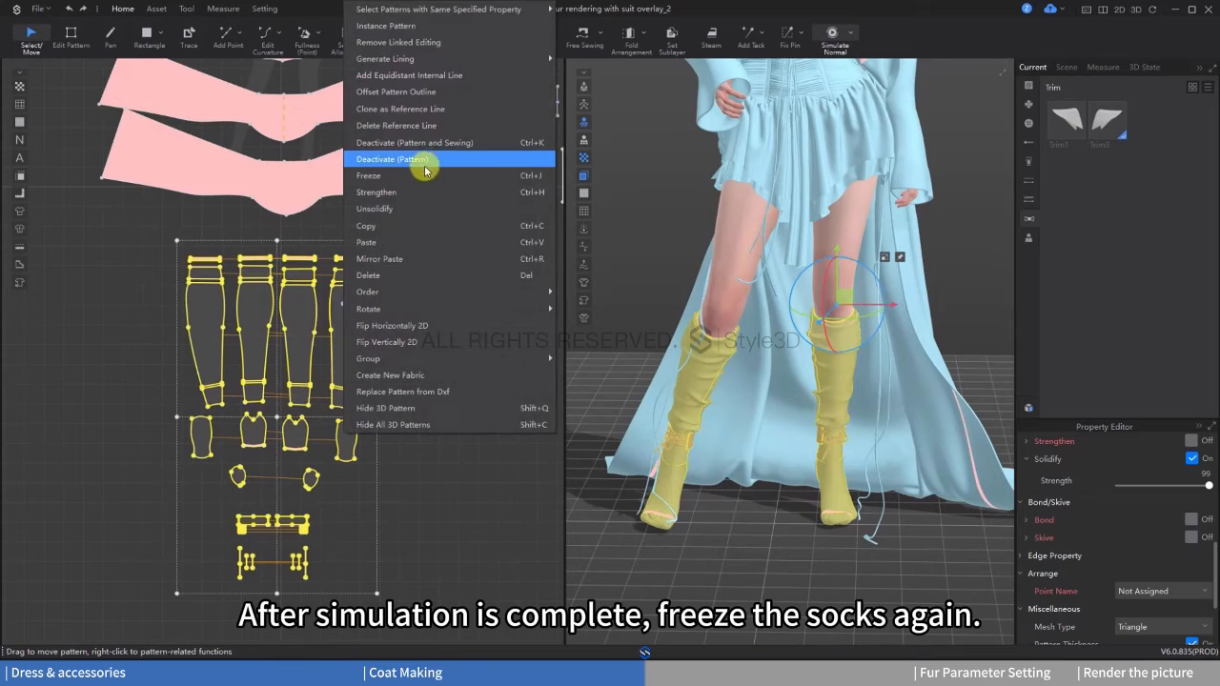
click(425, 174)
Step: Select all the coat patterns and unfreeze them
scroll(464, 317, down, 4)
middle_drag(763, 332, 795, 472)
scroll(796, 473, down, 1)
middle_drag(368, 189, 334, 500)
scroll(334, 501, down, 2)
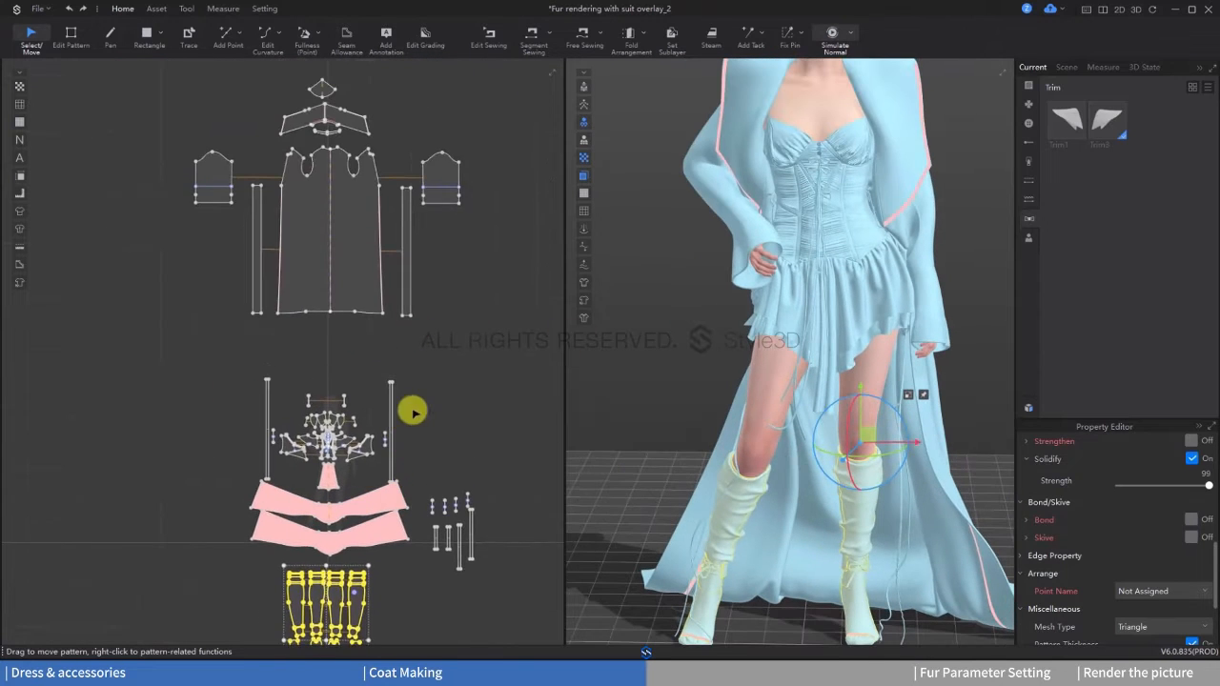
middle_drag(470, 364, 466, 384)
drag(461, 376, 497, 356)
click(466, 383)
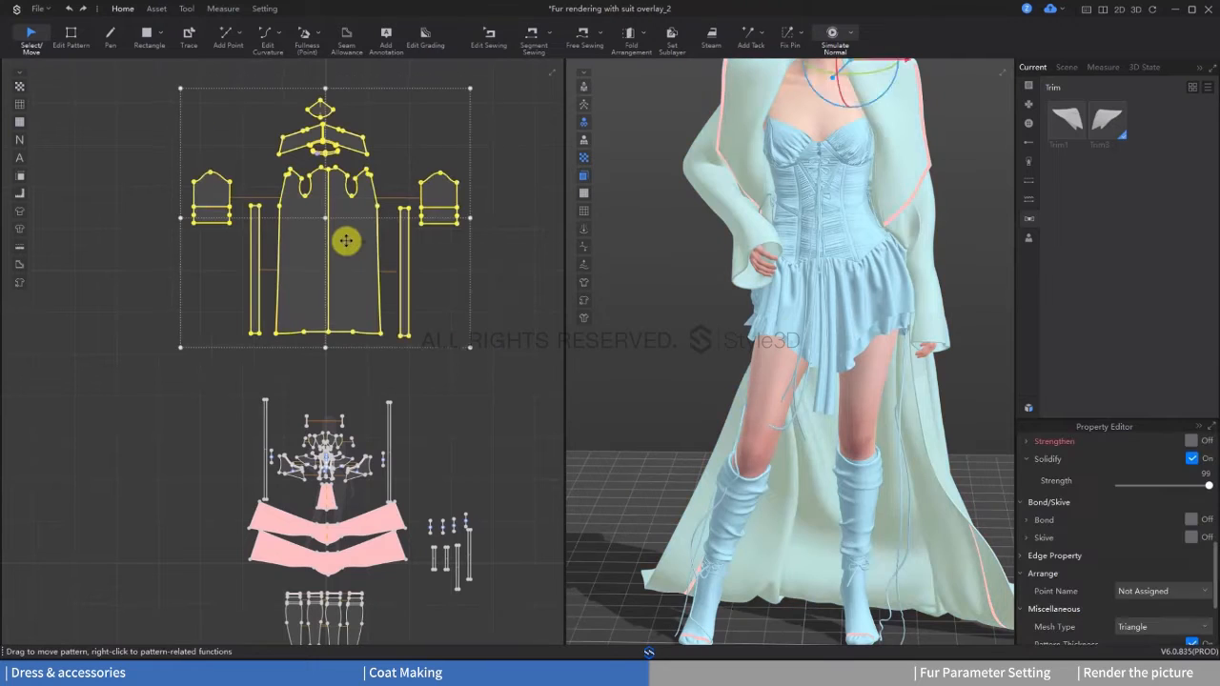
right_click(346, 240)
click(419, 412)
Step: Deactivate the coat patterns together with their sewing and hide them in 3D
right_click(368, 286)
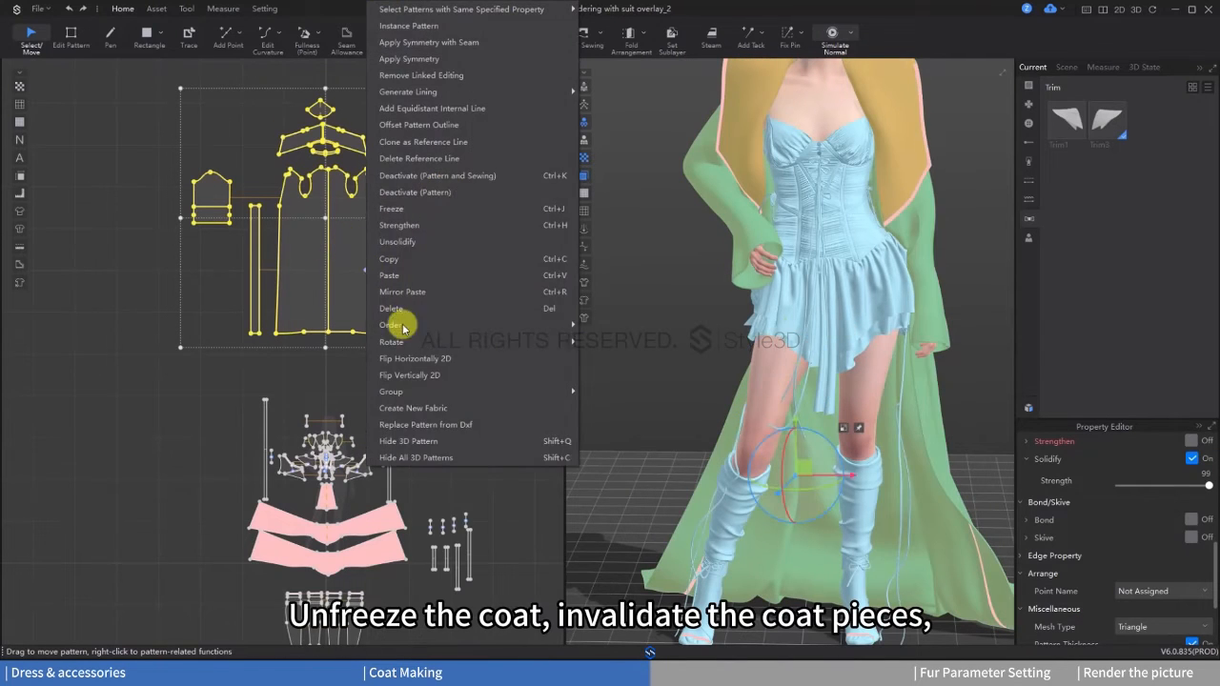
click(404, 176)
right_click(365, 239)
click(419, 440)
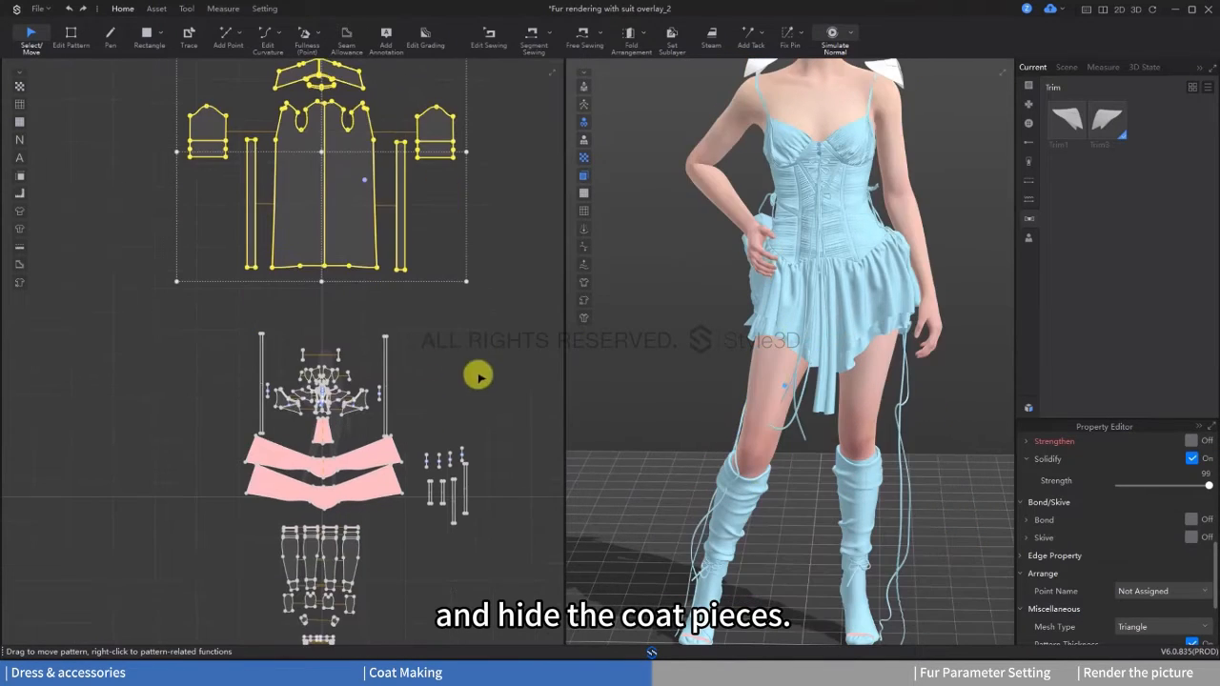
Step: Unfreeze and unsolidify the three skirt pieces, and run the simulation on them
right_drag(816, 301, 795, 286)
middle_drag(413, 353, 377, 316)
right_drag(810, 354, 776, 362)
scroll(333, 467, up, 4)
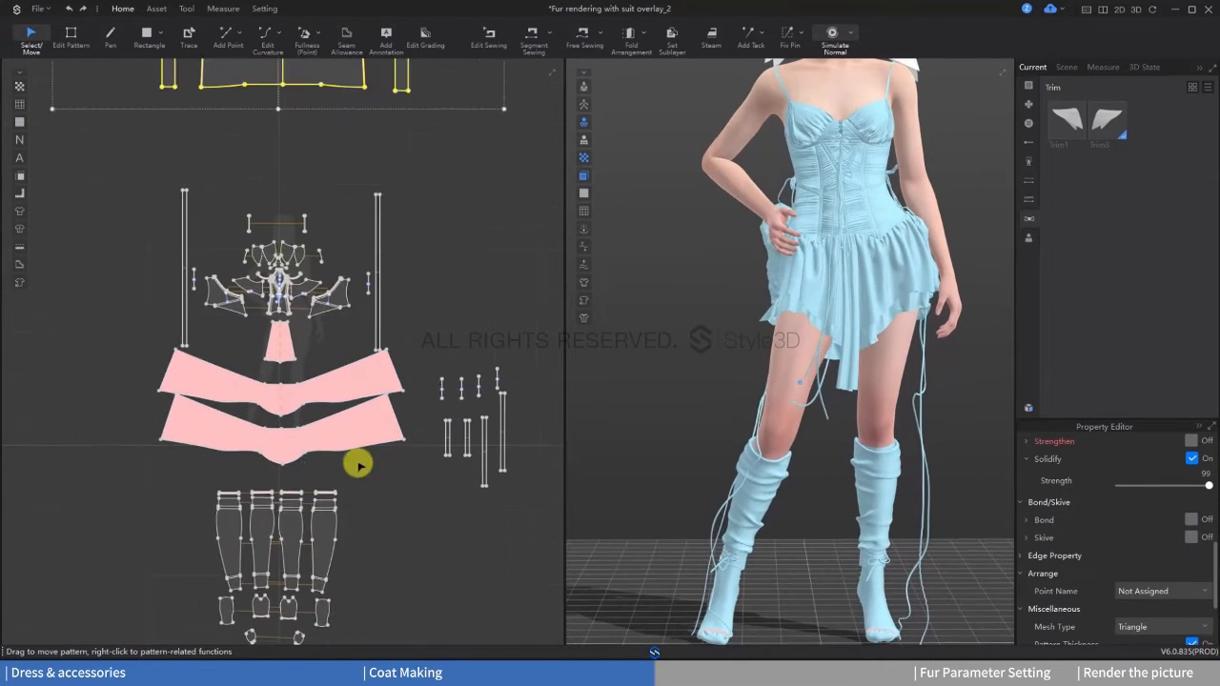
drag(359, 466, 249, 339)
right_click(273, 335)
click(314, 142)
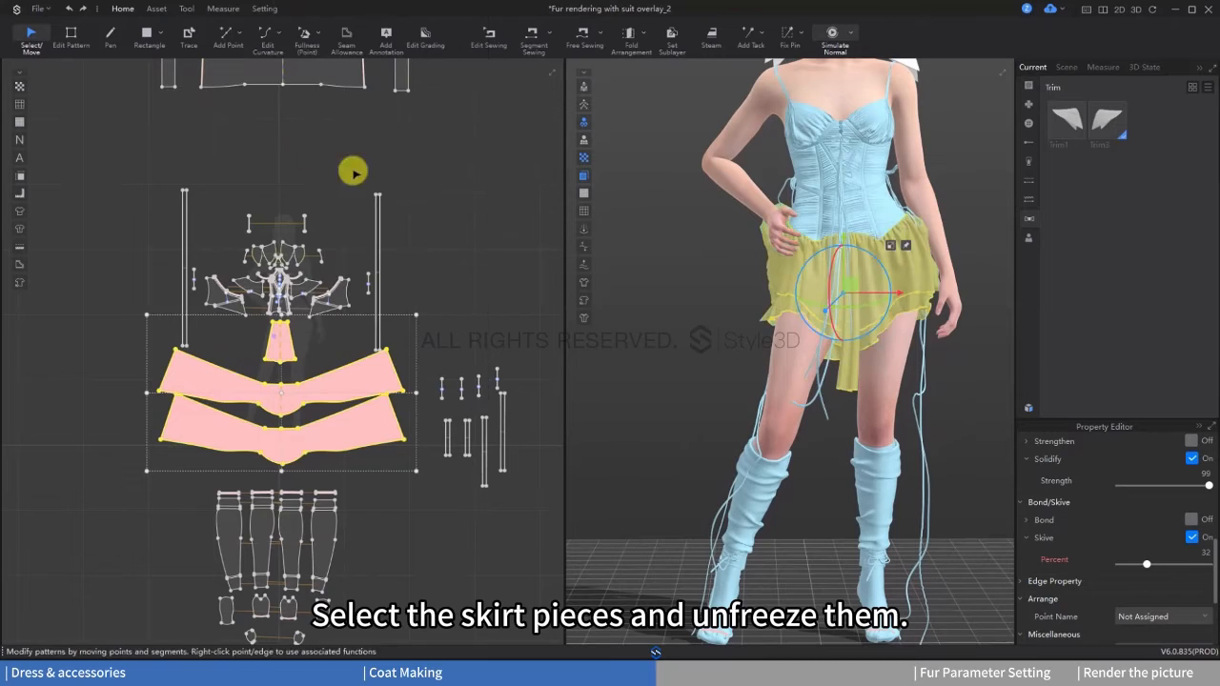
key(space)
right_click(311, 390)
click(368, 209)
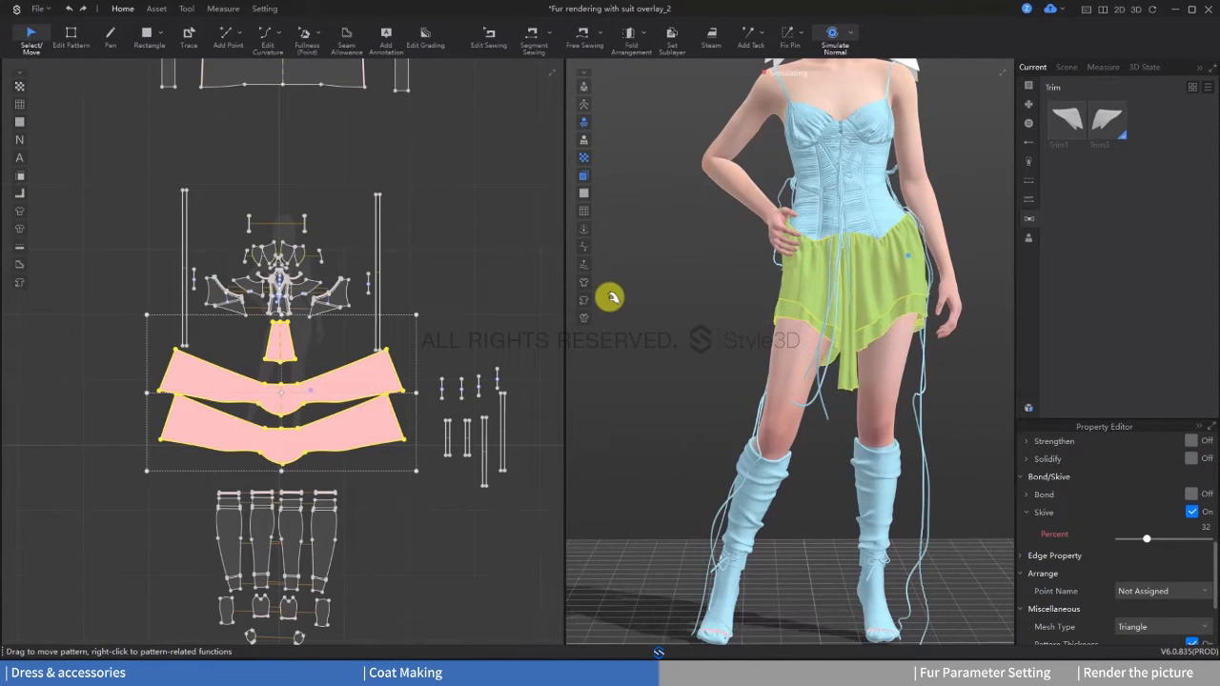
Step: Tug the skirt at the hip under the avatar's hand while simulating to reduce penetration, and stop the simulation
right_drag(780, 326, 859, 303)
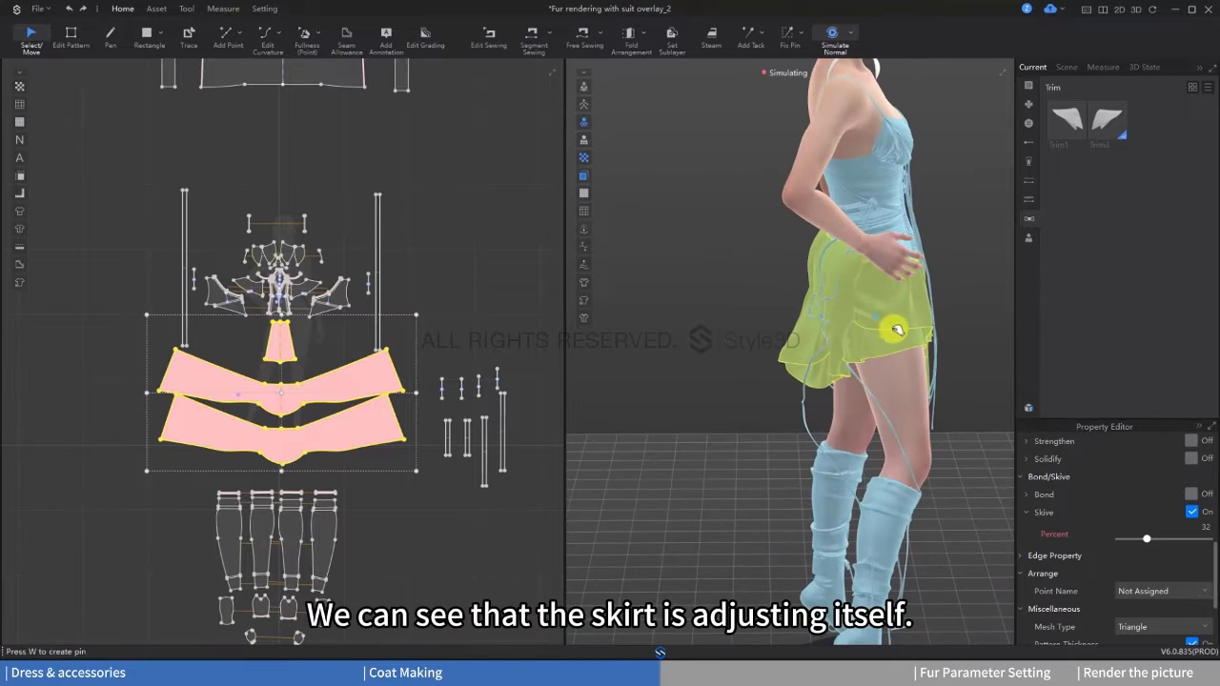
mouse_move(951, 359)
mouse_down()
mouse_move(1026, 378)
mouse_move(954, 359)
mouse_up()
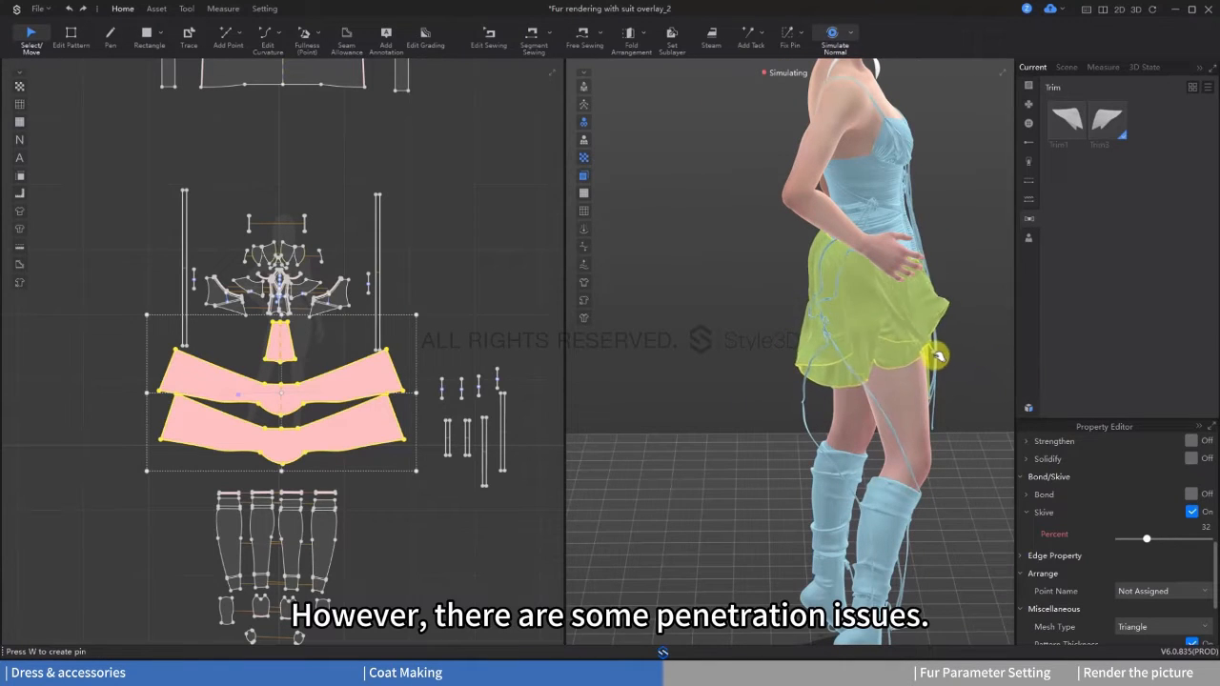
right_drag(865, 328, 770, 303)
drag(913, 308, 910, 322)
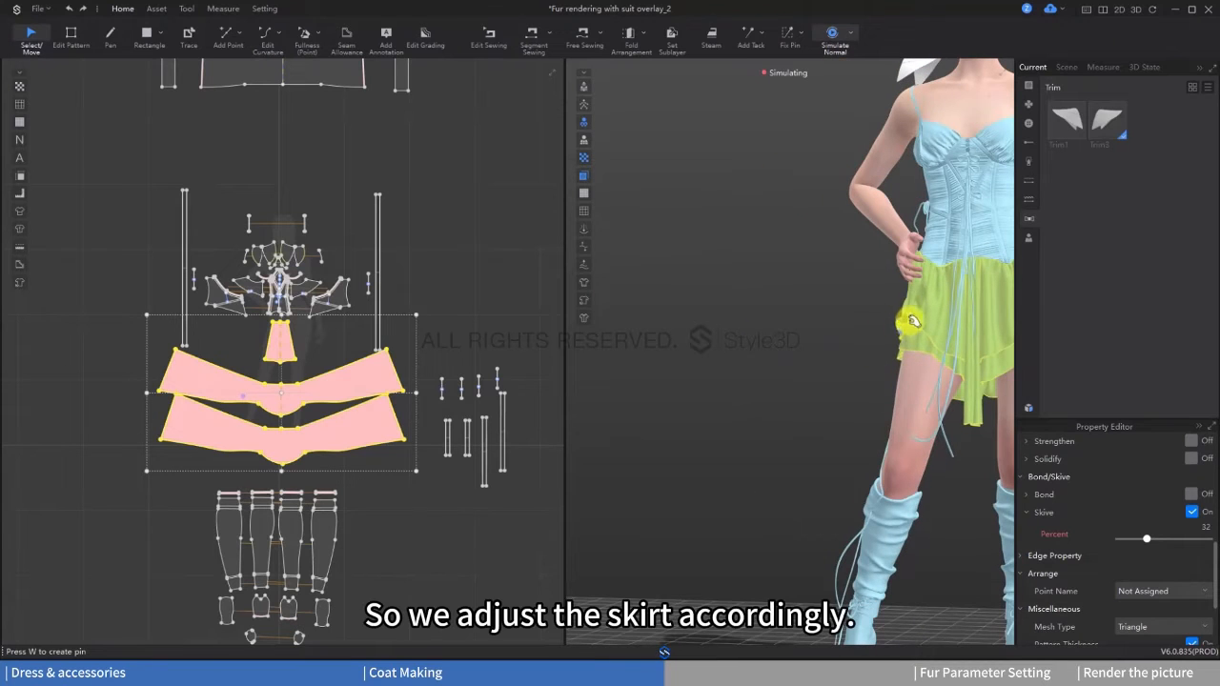
scroll(897, 353, down, 3)
right_drag(925, 384, 857, 366)
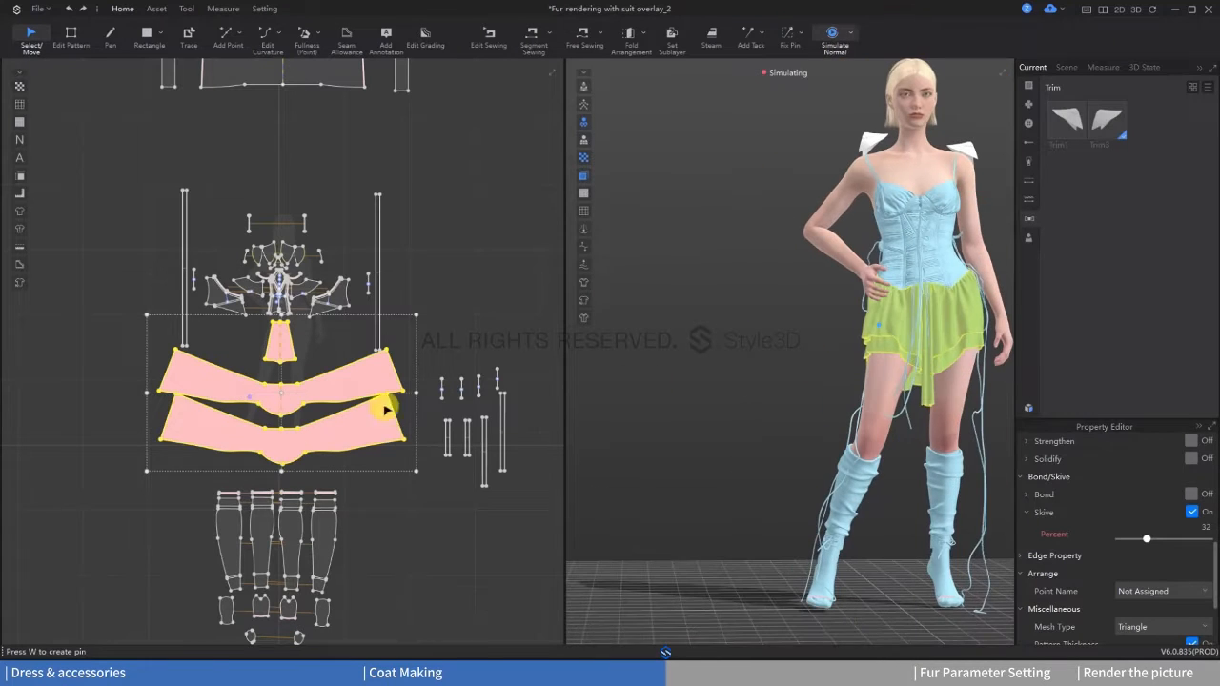
key(space)
Step: Deactivate the inner skirt layer and simulate the outer layer on its own
click(330, 426)
right_click(345, 434)
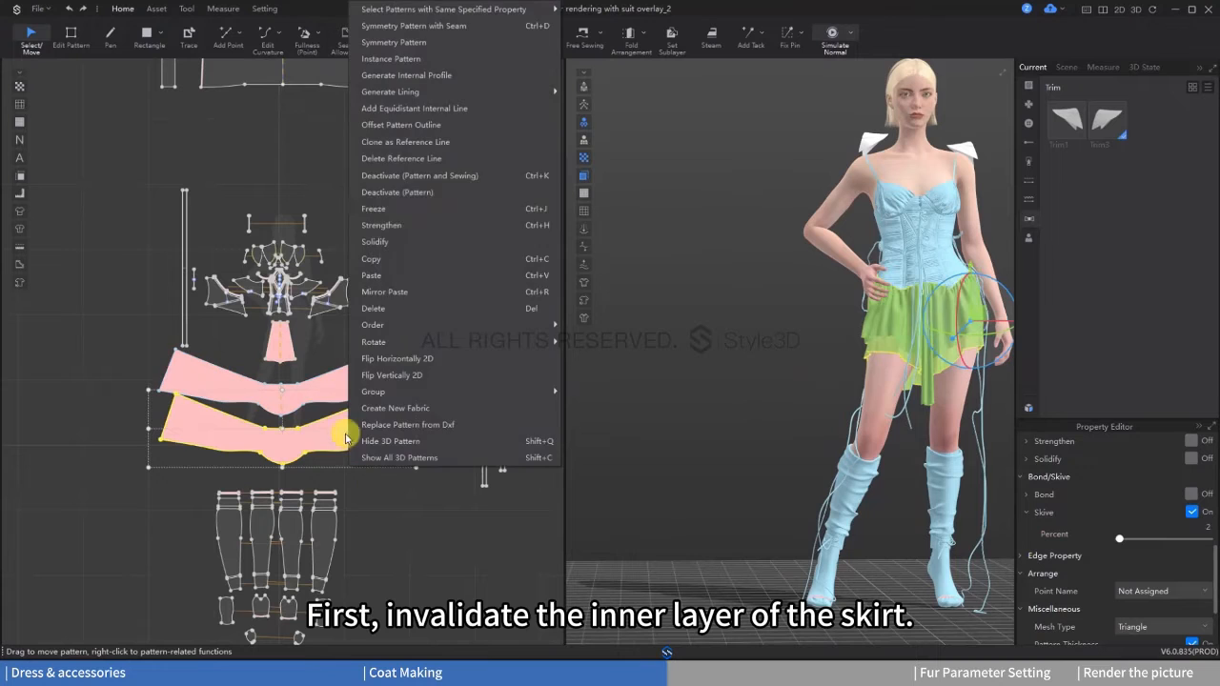
click(424, 185)
key(space)
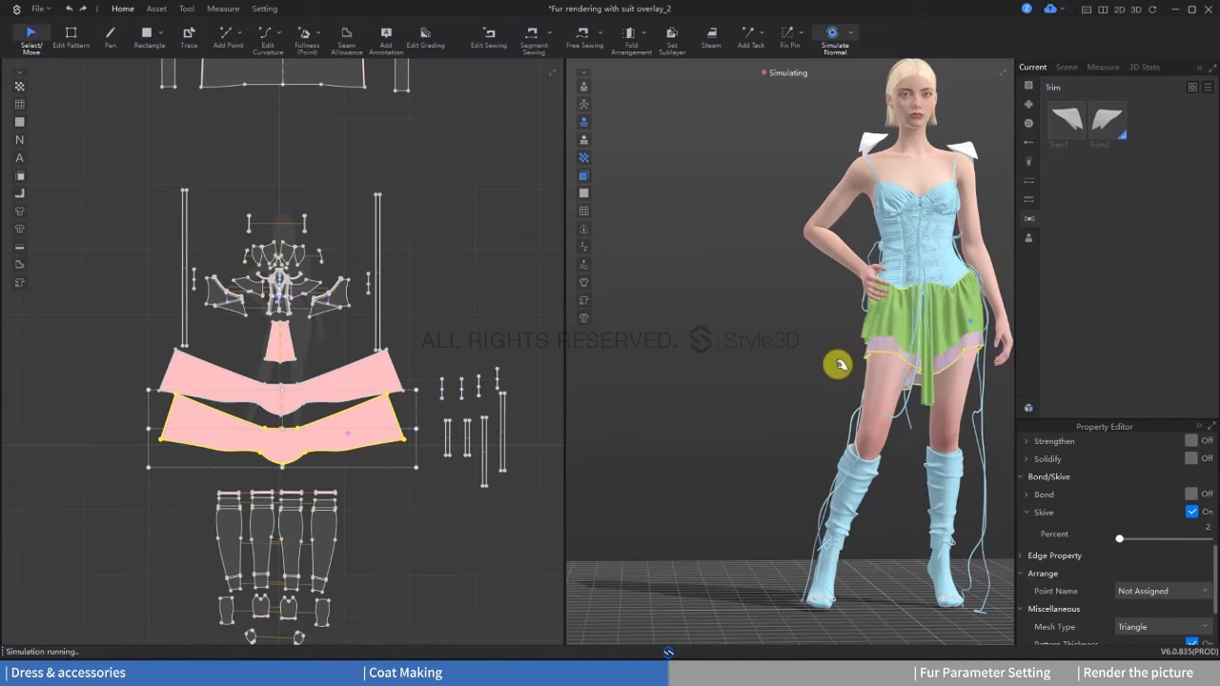
right_drag(849, 357, 860, 378)
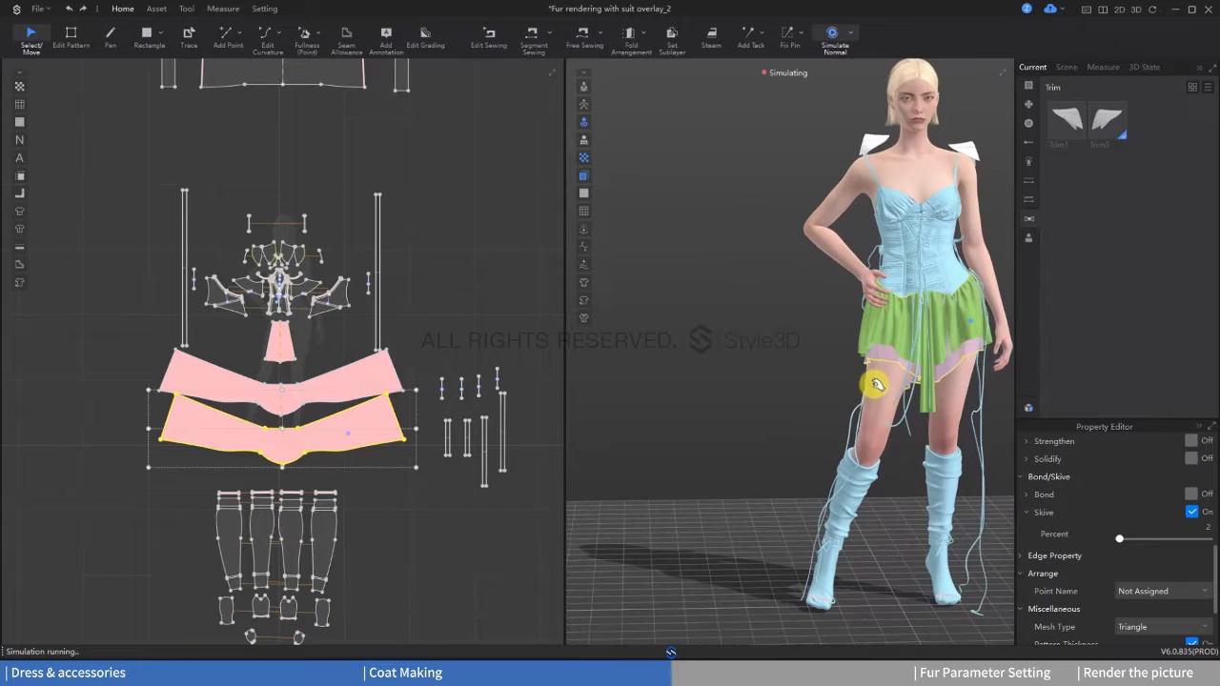
Step: Freeze the outer skirt layer, activate the inner layer, and simulate the inner layer beneath it
right_click(324, 397)
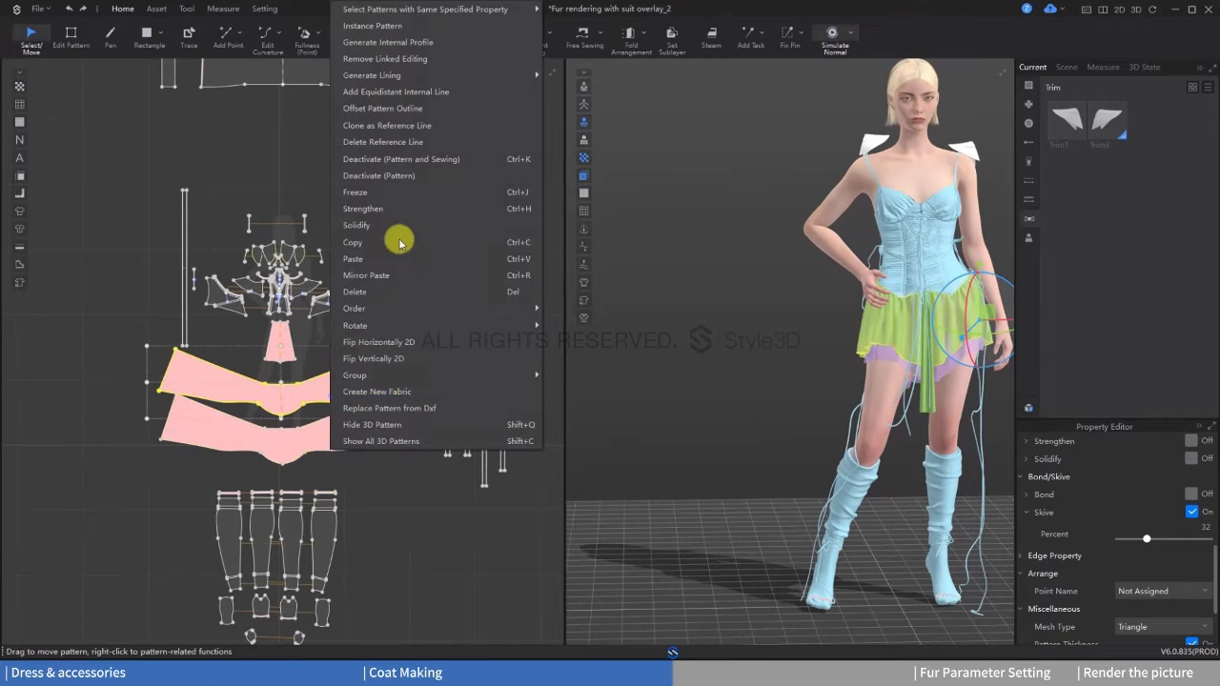
click(400, 239)
right_click(339, 429)
click(357, 234)
key(space)
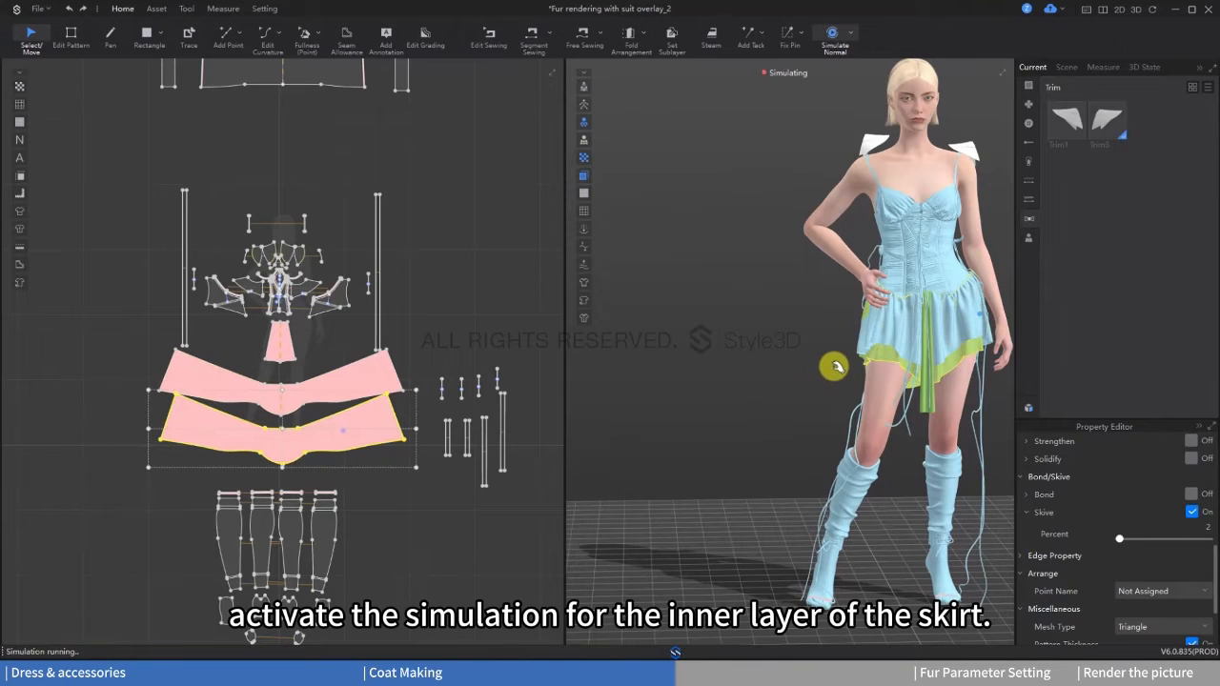
key(space)
Step: Unfreeze the outer skirt layer and simulate both layers together while adjusting the drape
click(330, 375)
right_click(333, 375)
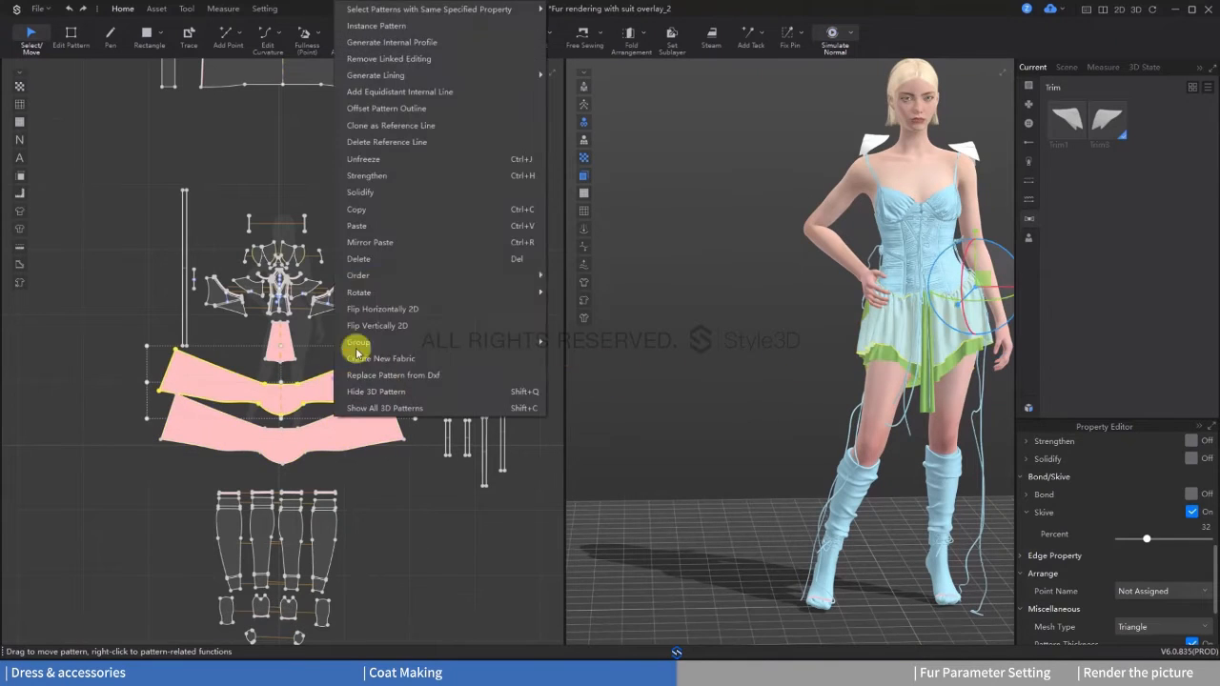
click(363, 159)
key(space)
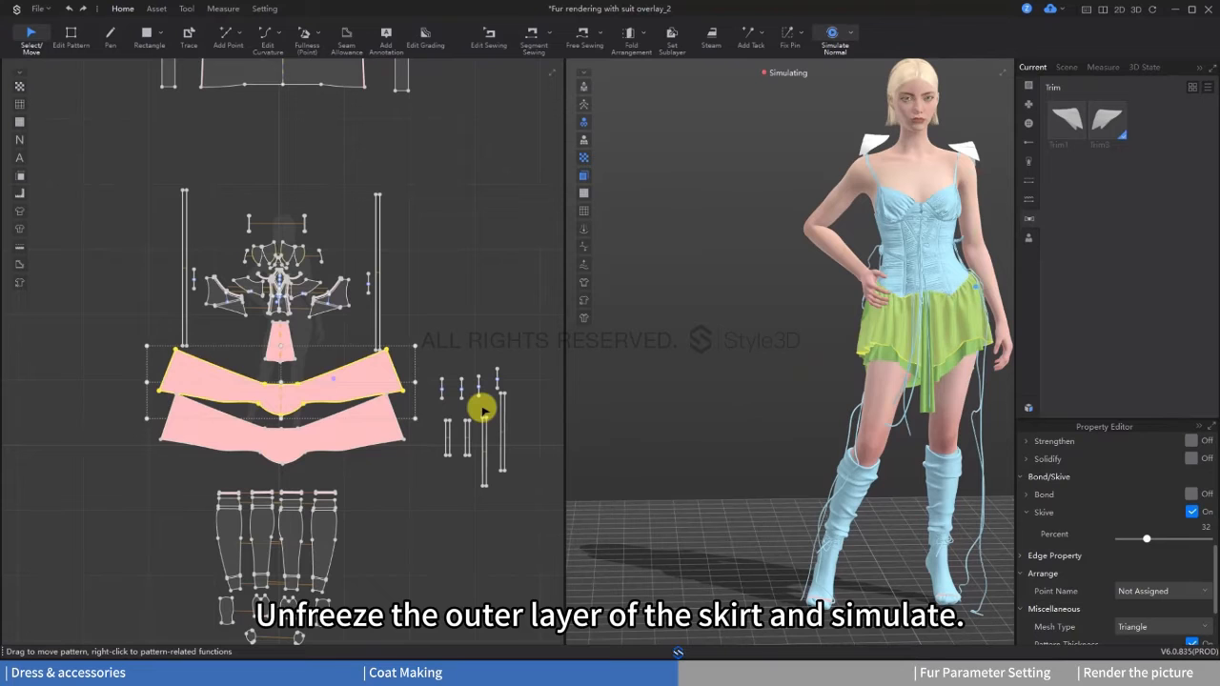
key(space)
mouse_move(929, 373)
right_down()
mouse_move(911, 371)
mouse_move(970, 378)
mouse_move(922, 373)
right_up()
key(space)
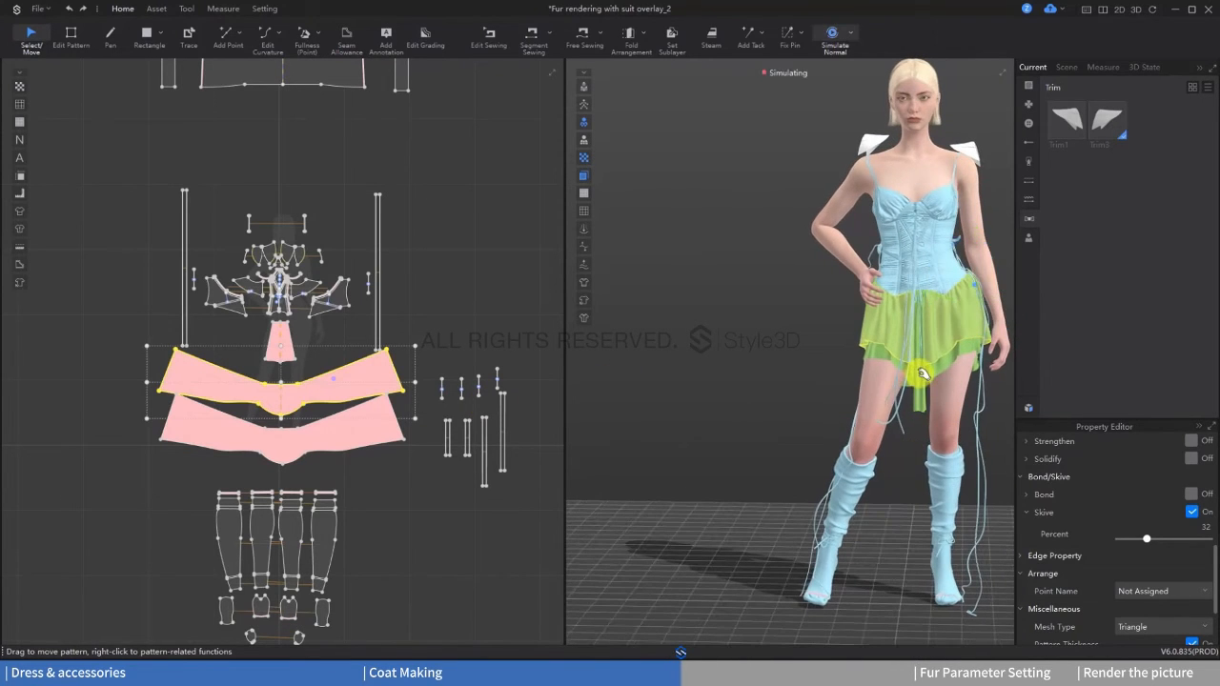
key(space)
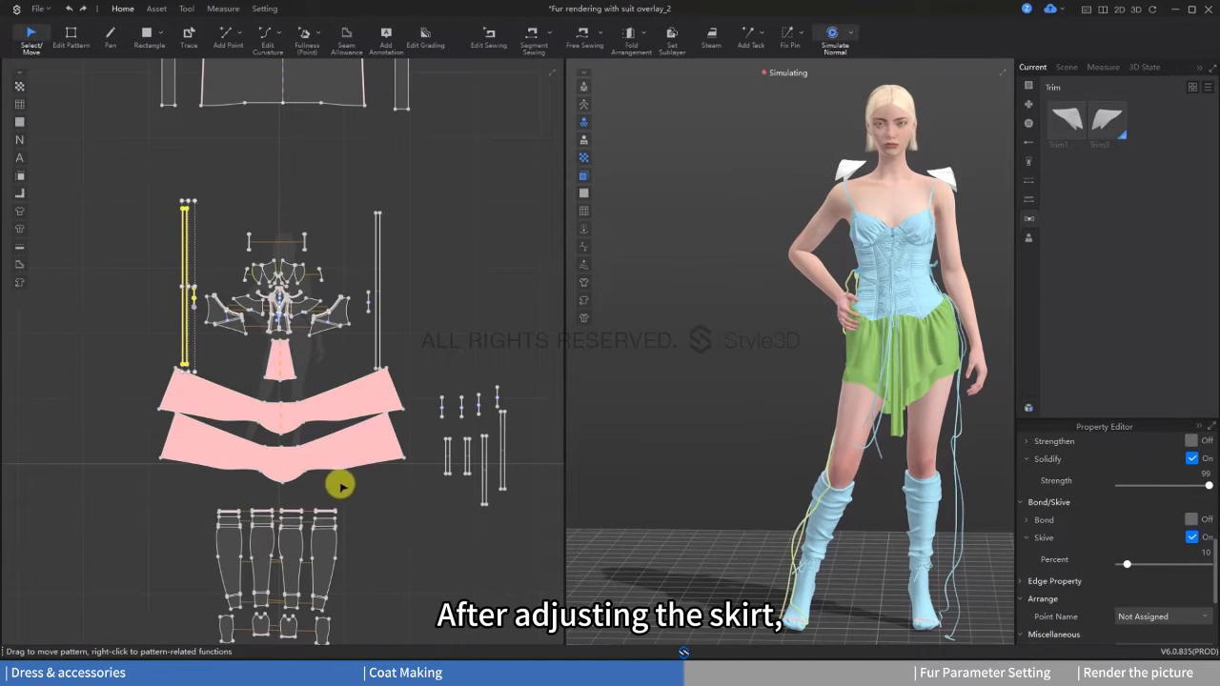
Step: Select the three adjusted skirt pieces and freeze them
drag(340, 486, 267, 350)
right_click(276, 355)
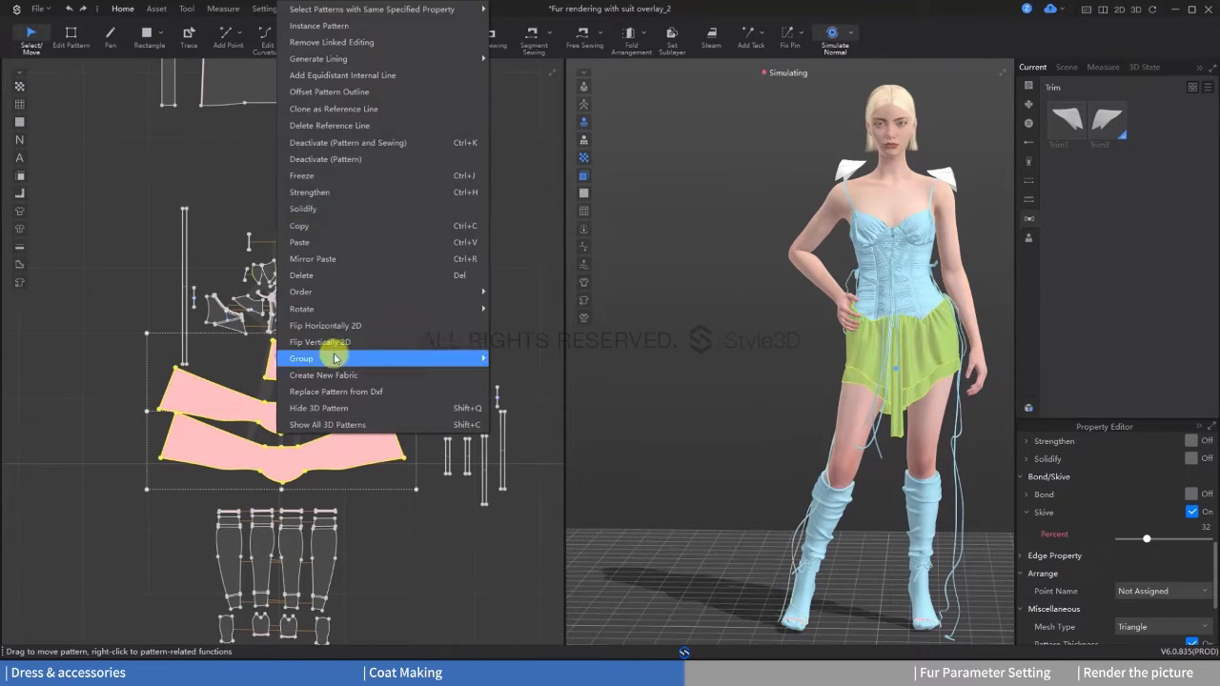
click(326, 207)
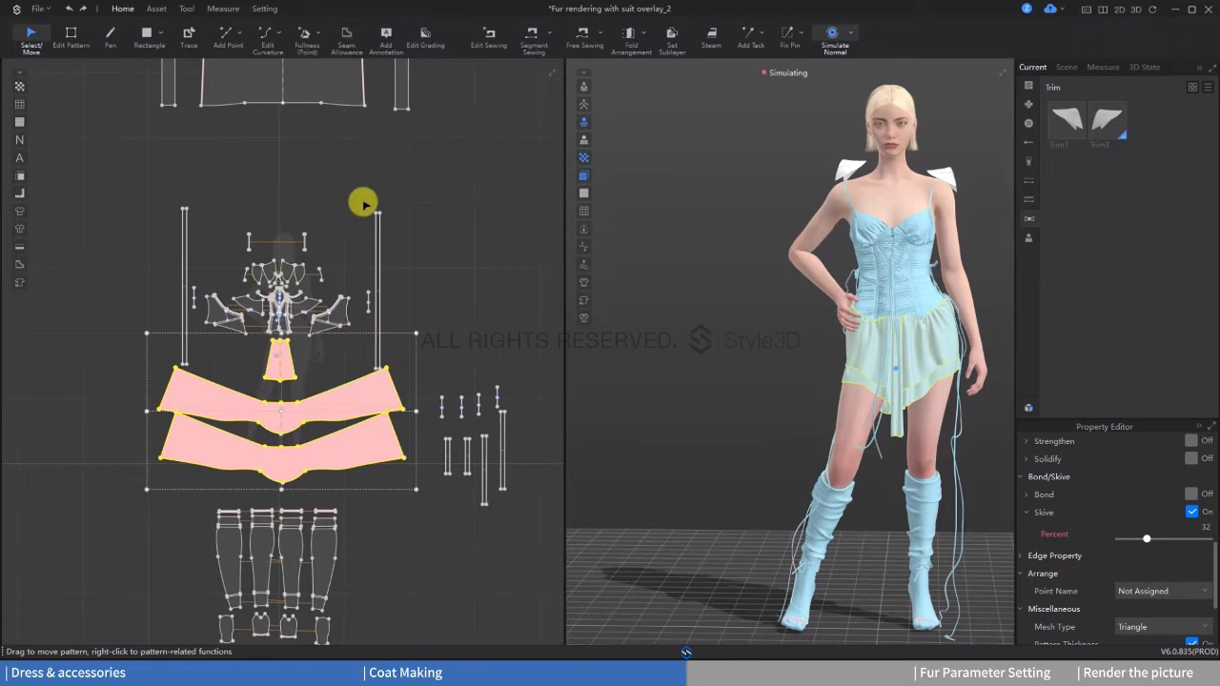
Step: Select the two long bow straps beside the corset pieces, unfreeze them and unsolidify them
middle_drag(412, 231, 410, 302)
drag(368, 269, 419, 339)
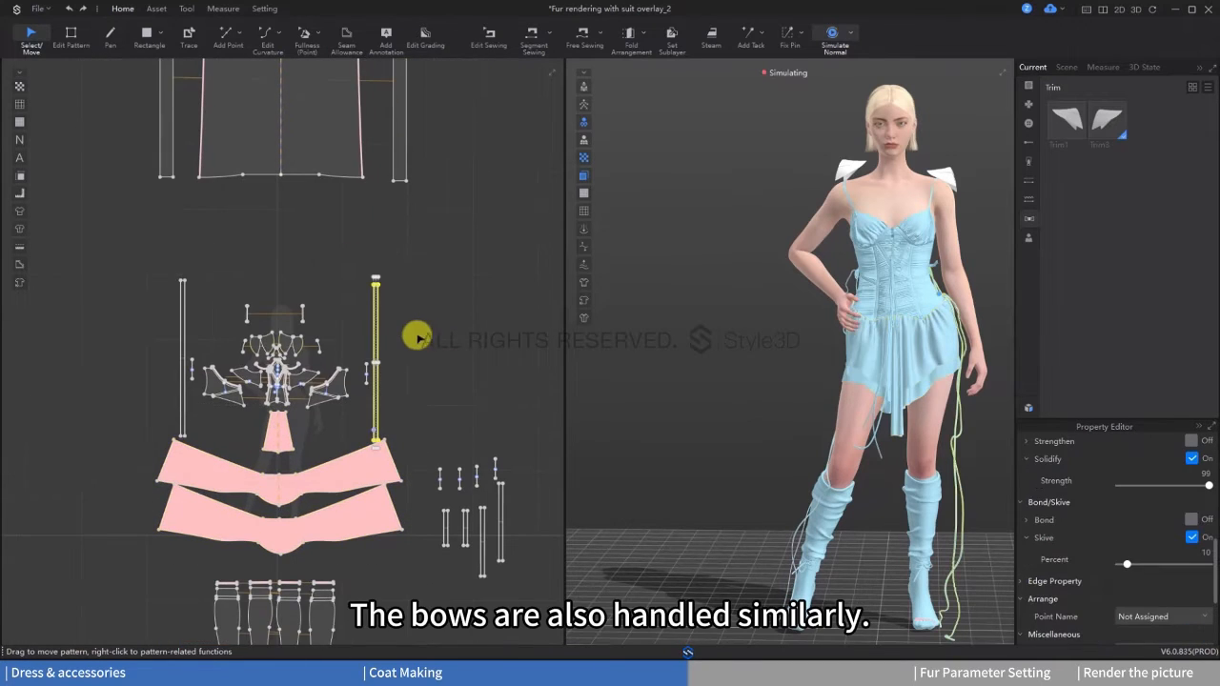
shift+click(184, 338)
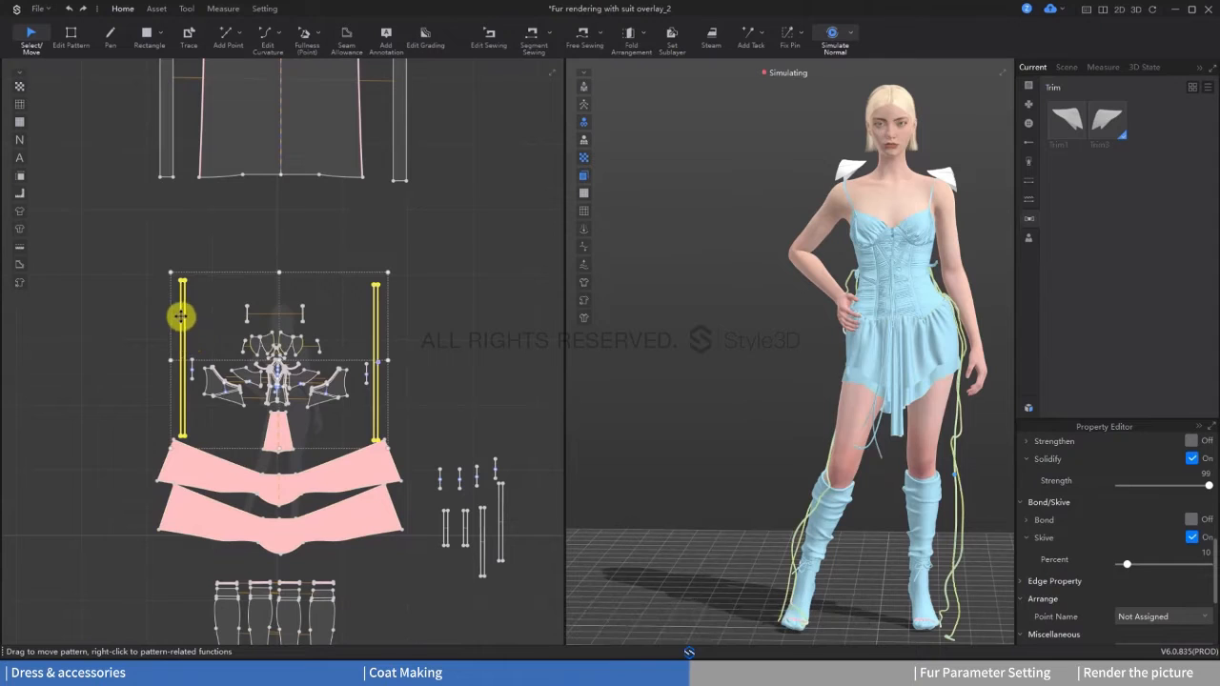
right_click(180, 316)
click(229, 145)
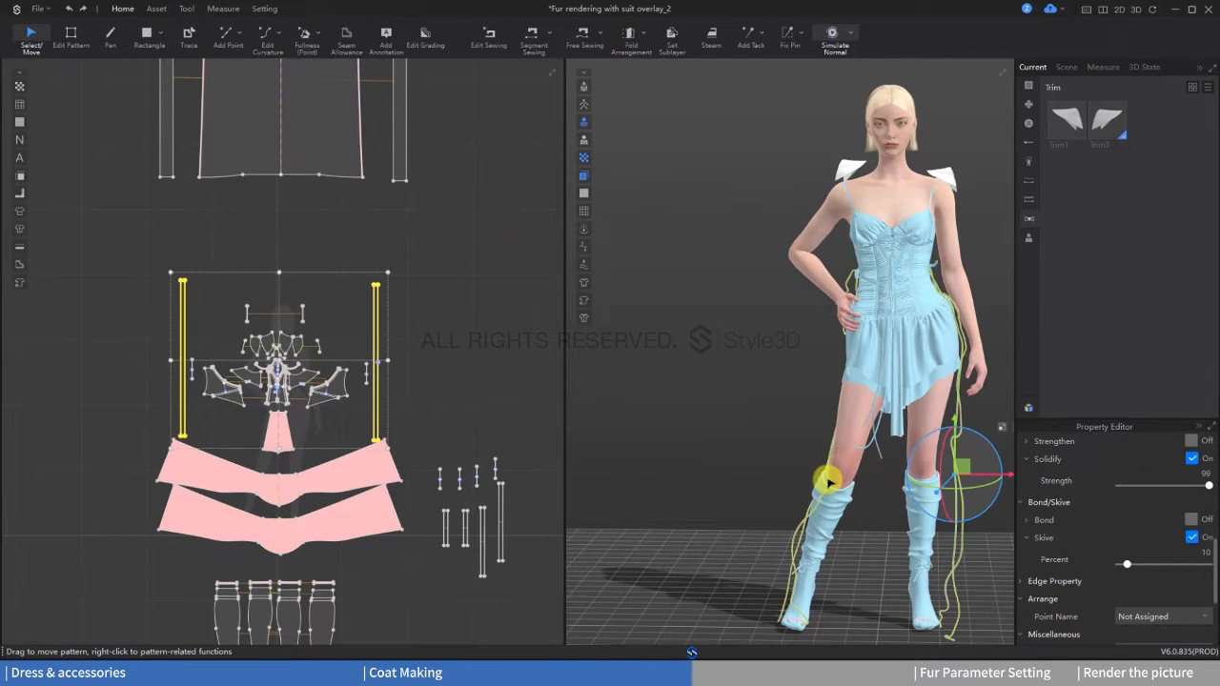
middle_drag(848, 497, 791, 463)
right_click(377, 301)
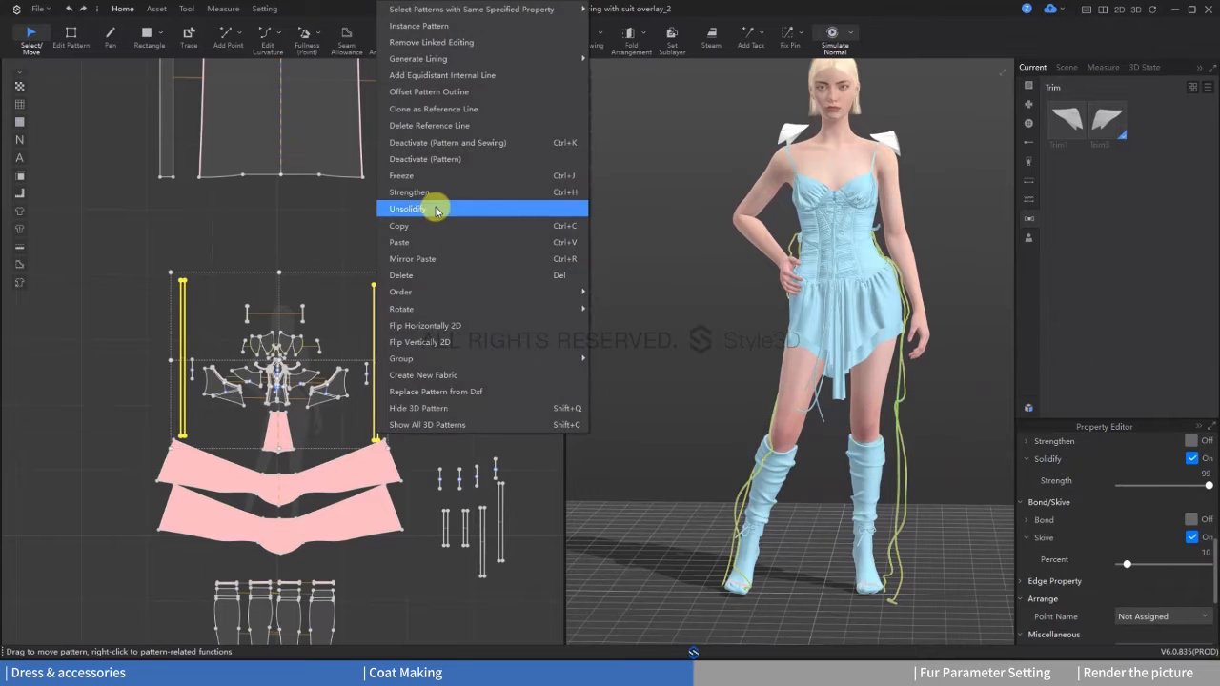
click(585, 204)
Step: Simulate the two long bow straps so they hang down the legs, and freeze them
key(space)
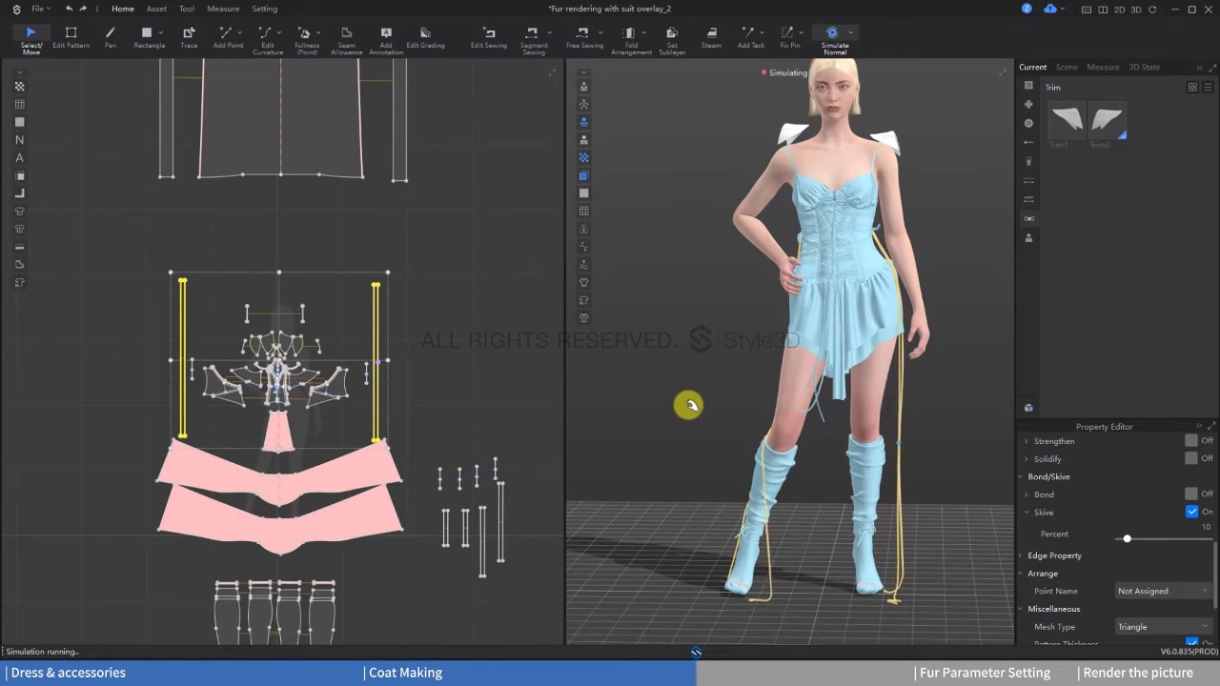
key(space)
right_click(373, 314)
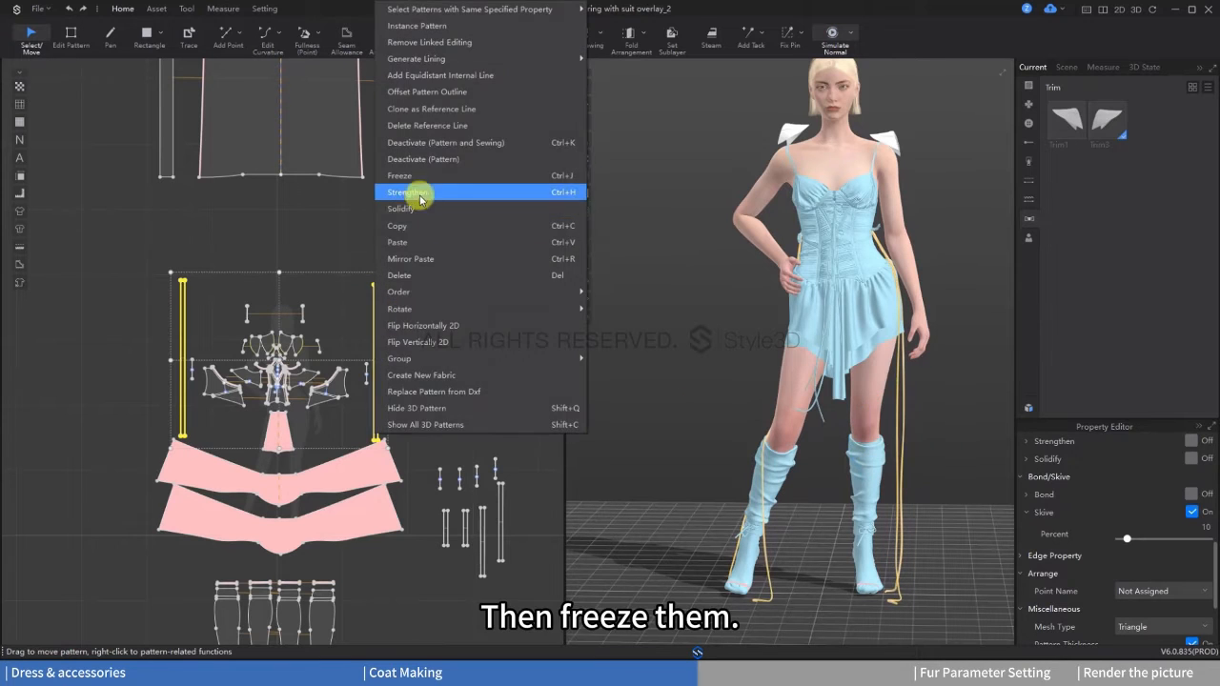
click(420, 177)
Step: Select all the coat pieces, show them in 3D and activate them
scroll(417, 277, down, 3)
middle_drag(418, 277, 438, 438)
drag(472, 424, 170, 195)
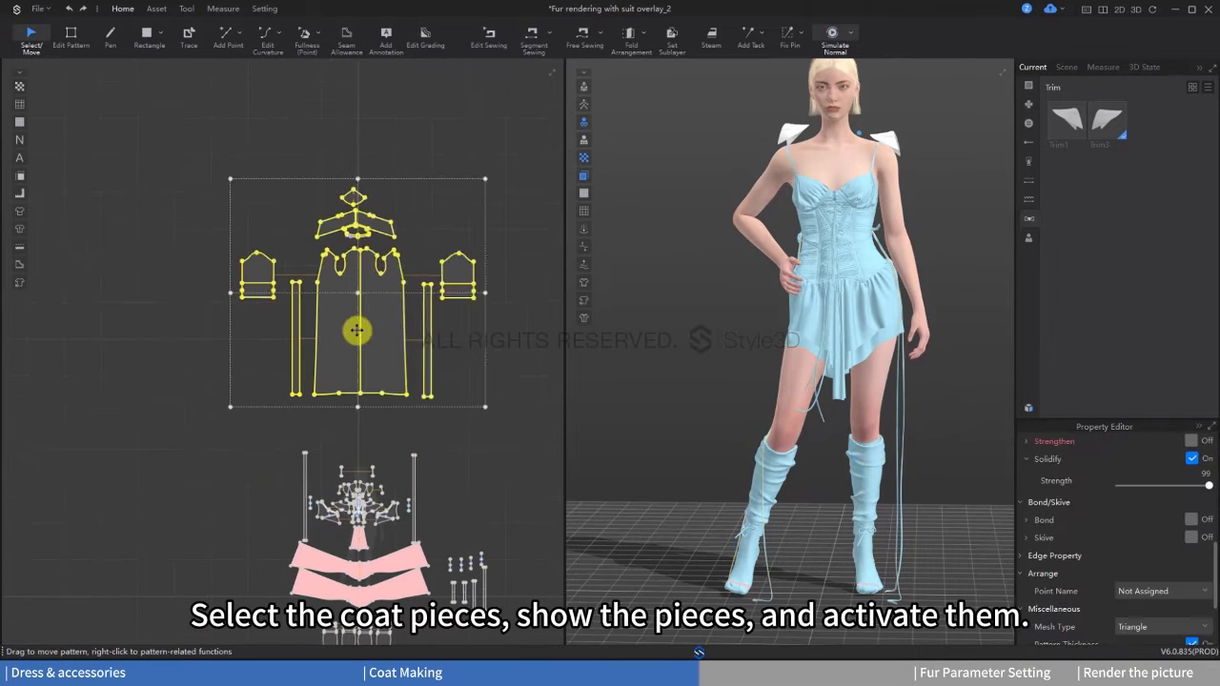
right_click(353, 329)
click(394, 424)
right_click(376, 333)
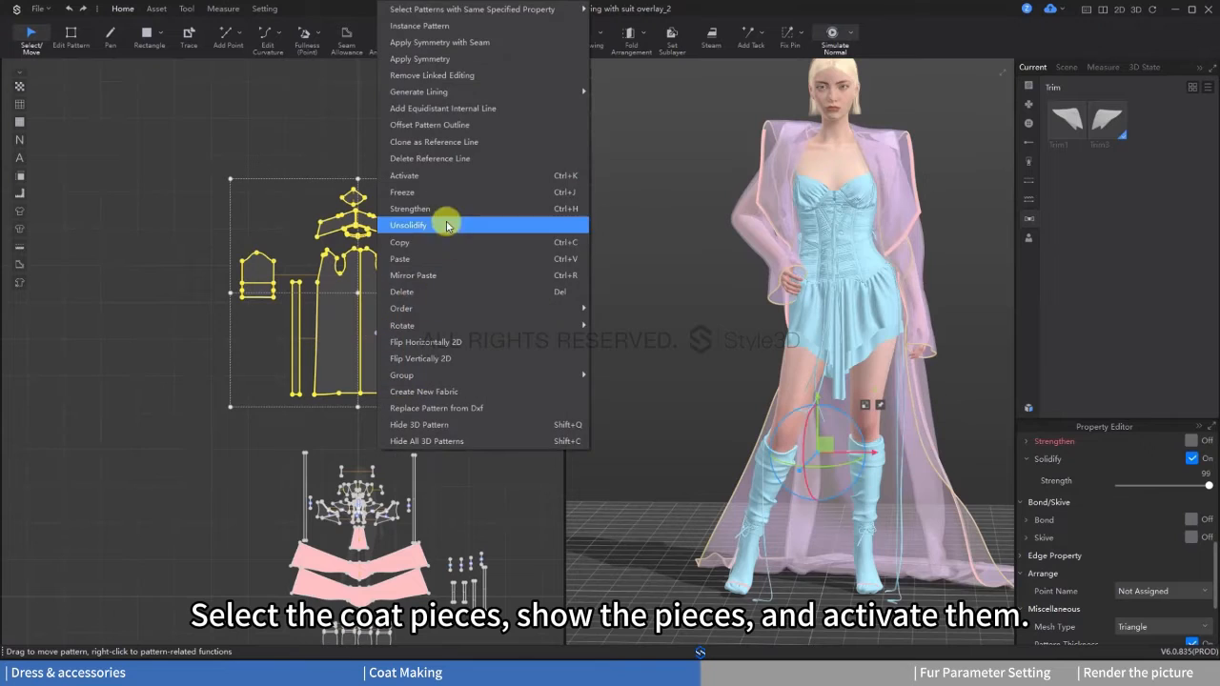
click(390, 177)
Step: Select all the inner outfit pieces below the coat, unfreeze them and deactivate both patterns and sewing
middle_drag(455, 622, 400, 517)
scroll(400, 518, up, 2)
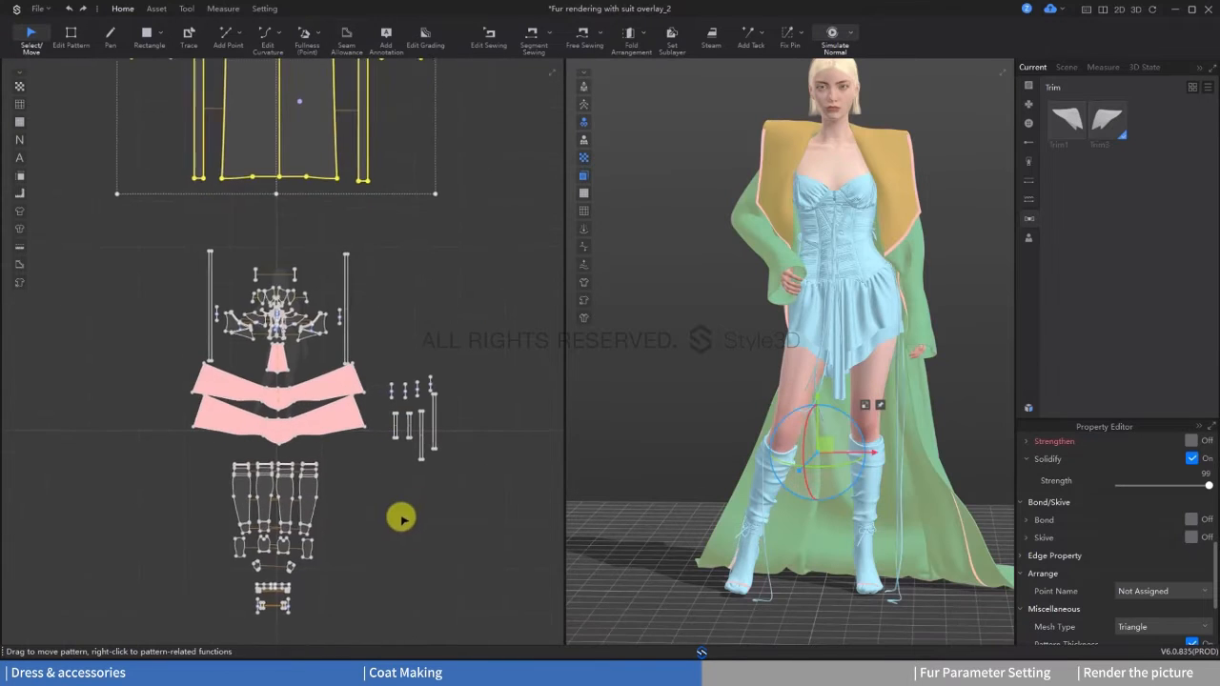
scroll(410, 579, down, 3)
drag(420, 625, 193, 304)
click(396, 601)
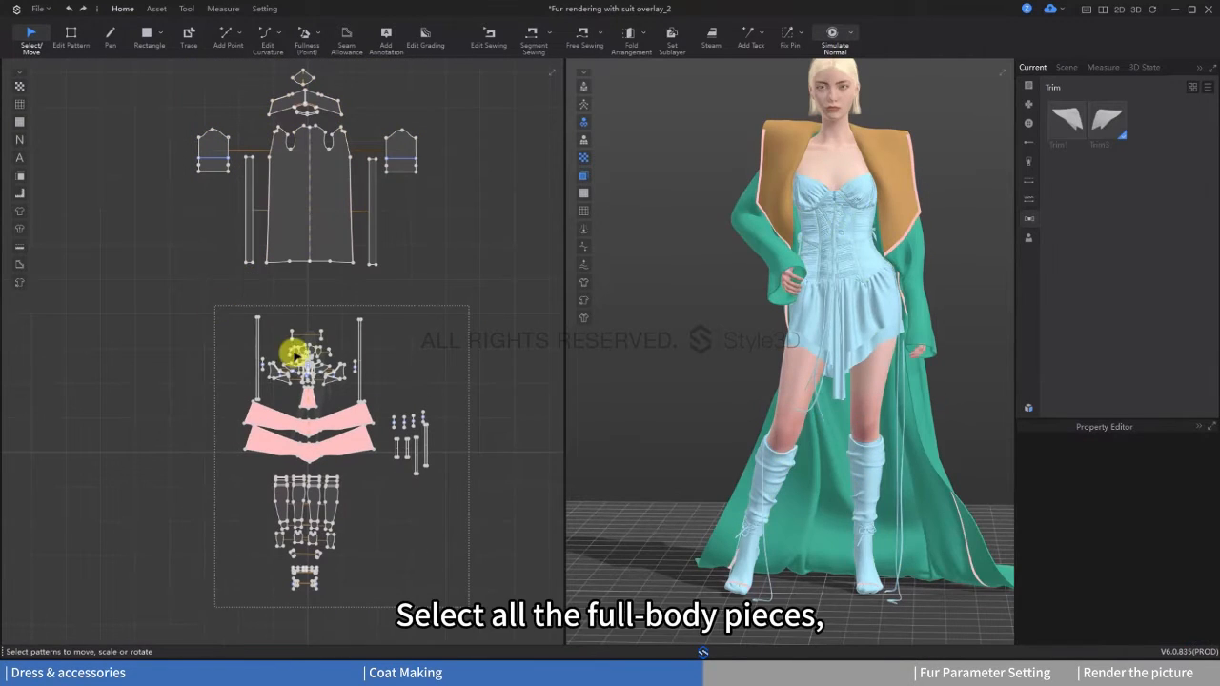
click(346, 422)
right_click(346, 422)
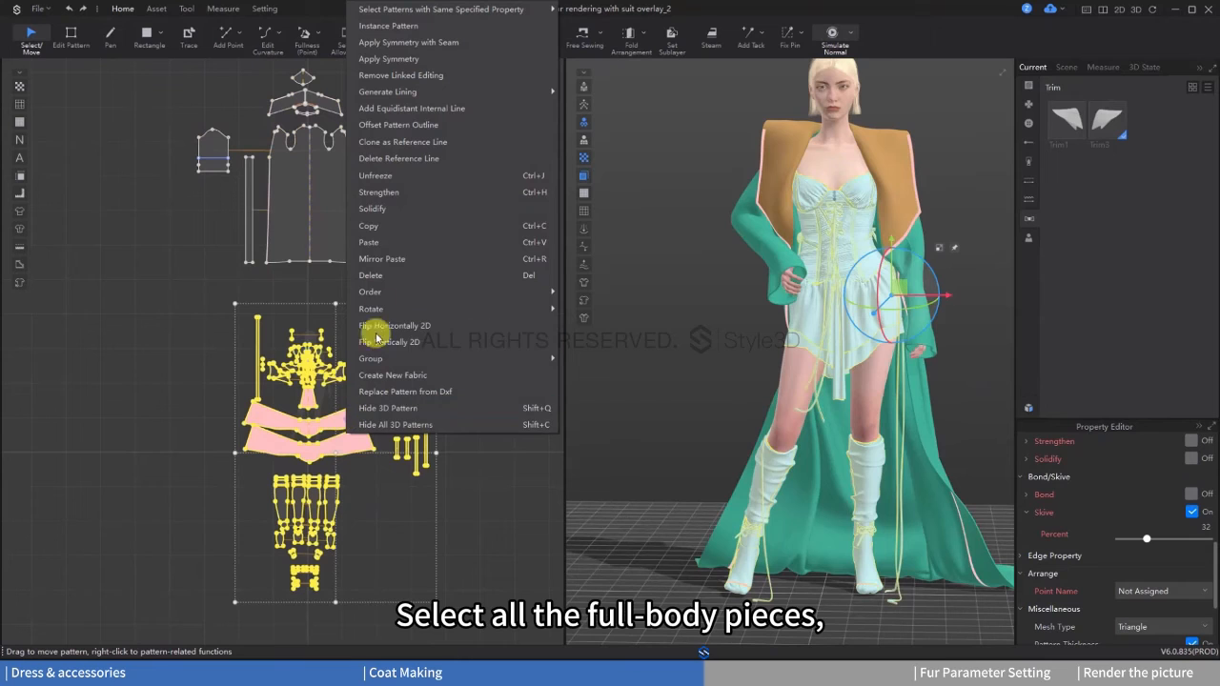
click(394, 176)
right_click(360, 420)
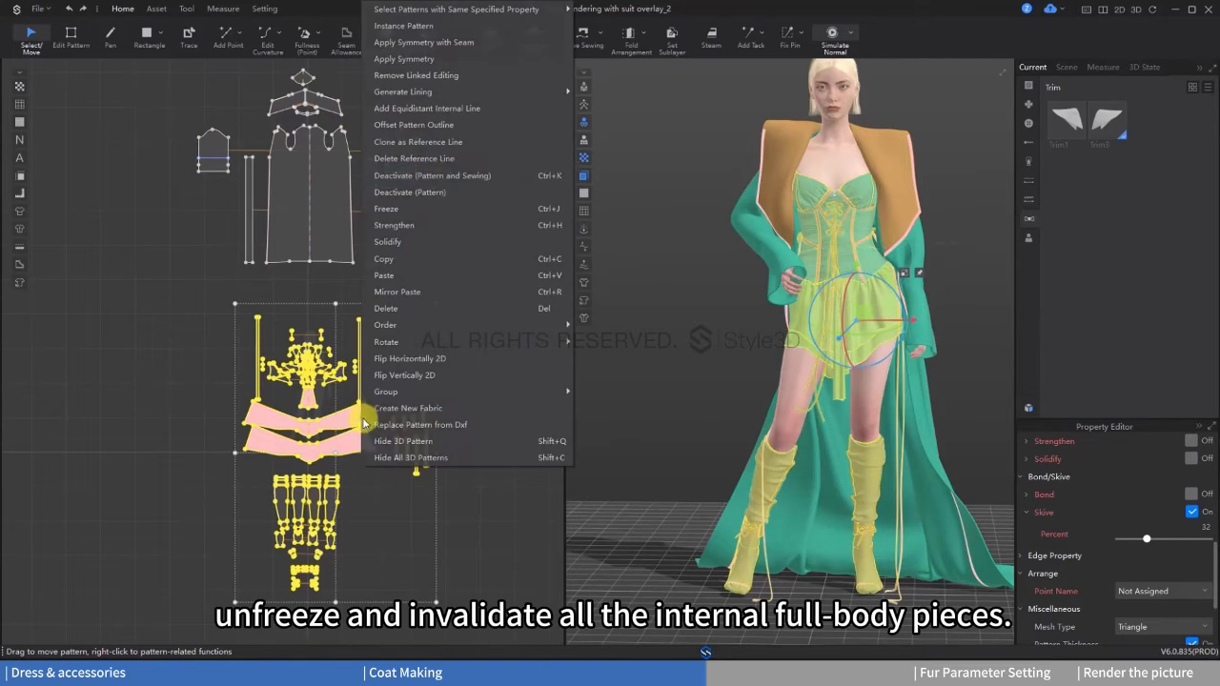
click(434, 175)
Step: Run the simulation, select all the coat pieces and unsolidify them
right_drag(667, 324, 918, 375)
middle_drag(901, 360, 866, 323)
middle_drag(363, 199, 386, 350)
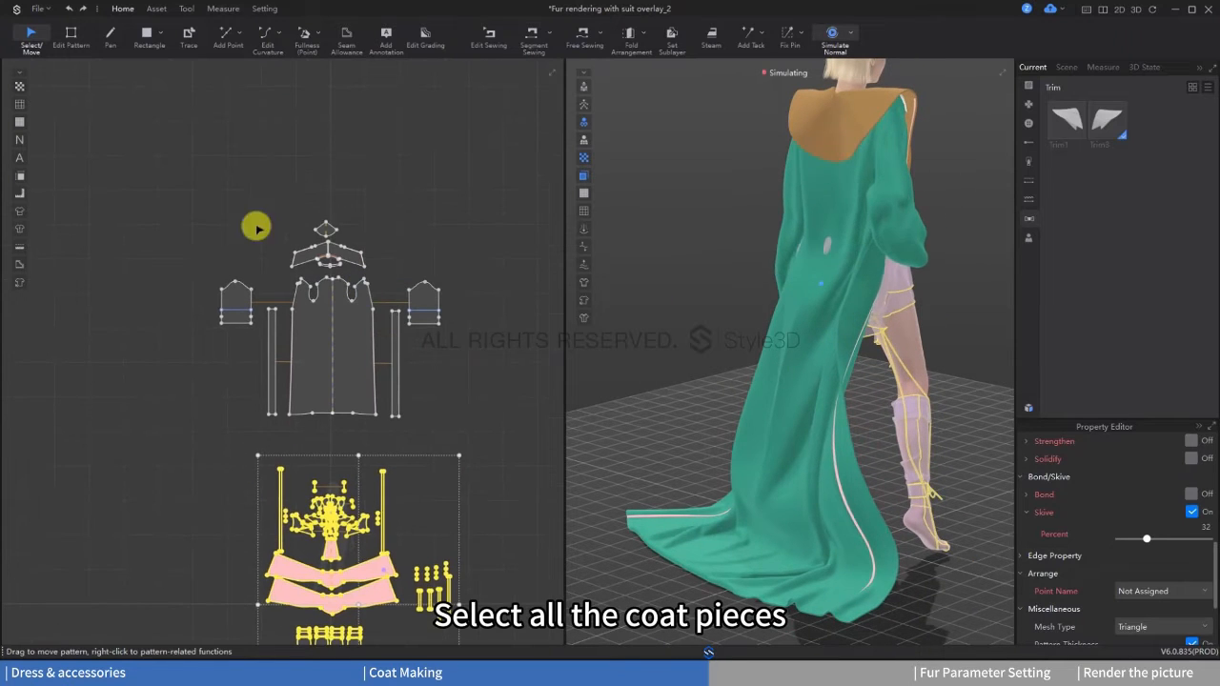
drag(194, 191, 474, 421)
right_click(349, 345)
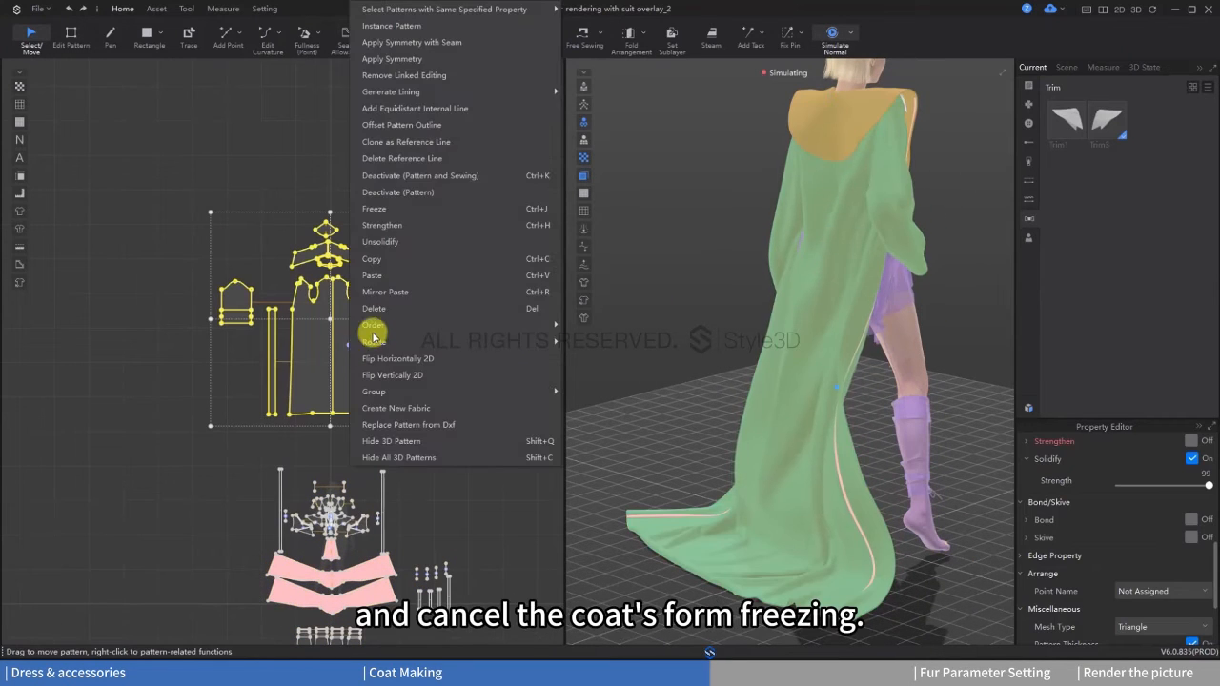
click(411, 240)
Step: Simulate the coat and pull the sleeve on the hand-on-hip arm into shape to match the avatar's pose
right_drag(839, 384, 839, 349)
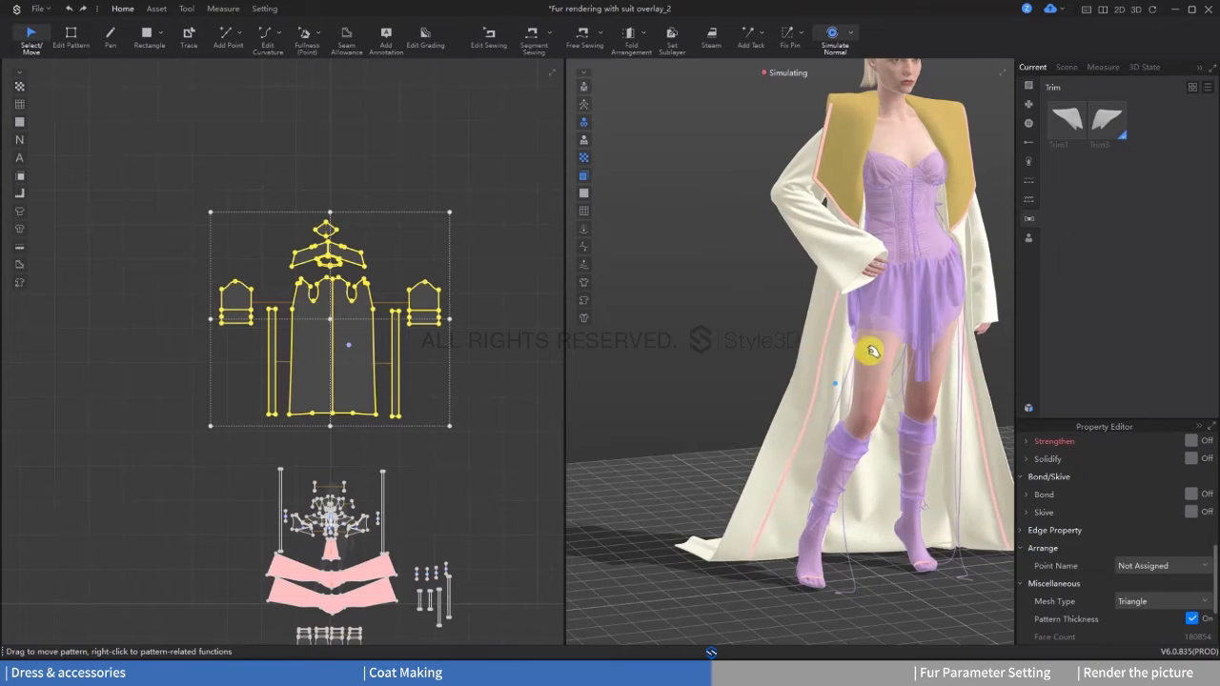
scroll(860, 349, up, 4)
middle_drag(917, 215, 826, 354)
key(space)
mouse_move(826, 354)
right_down()
mouse_move(855, 390)
mouse_move(846, 365)
right_up()
drag(830, 340, 813, 334)
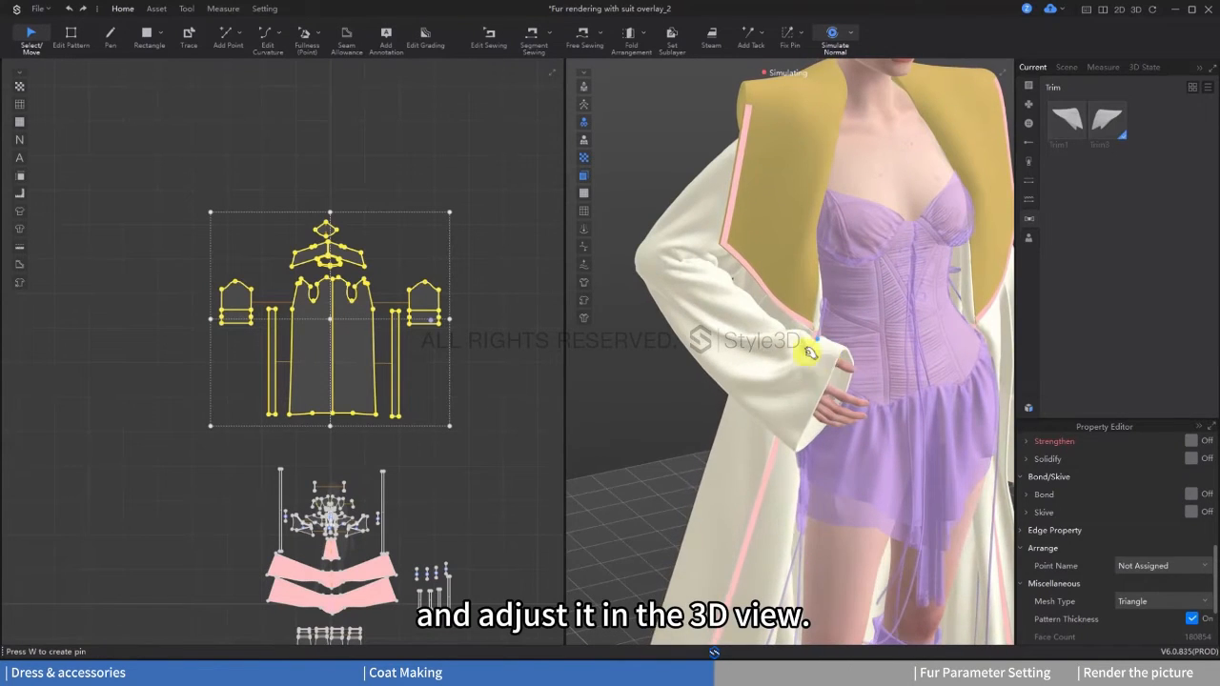
drag(740, 311, 728, 304)
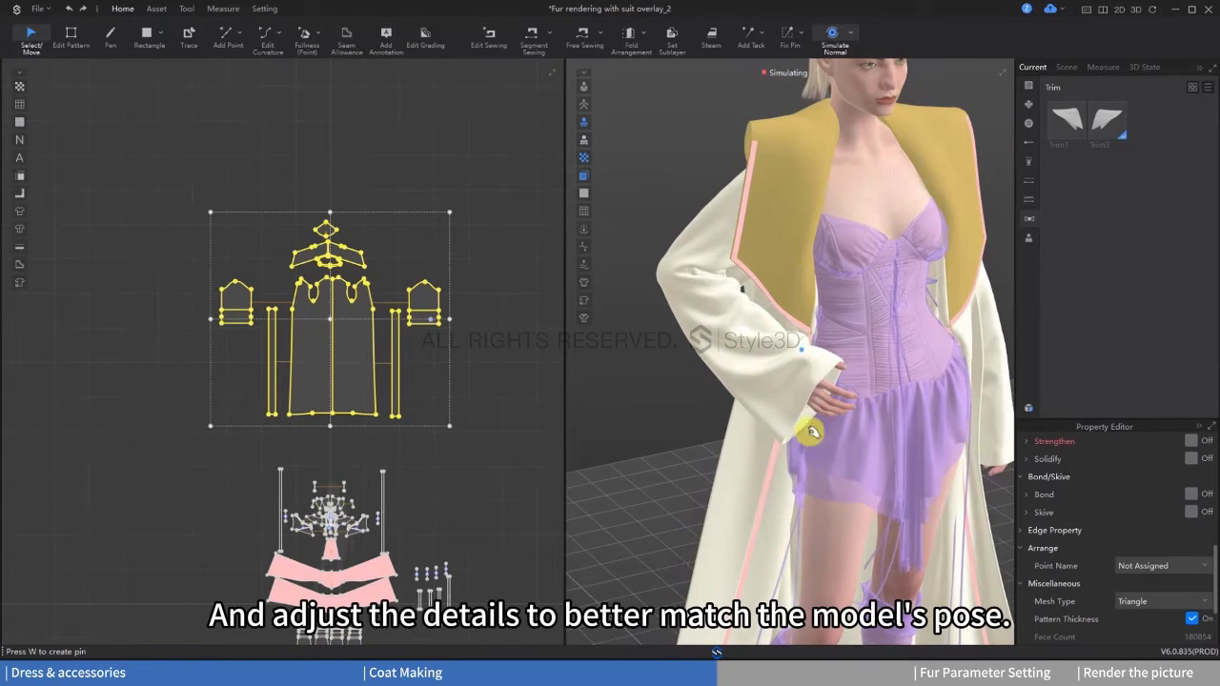
scroll(881, 391, up, 2)
right_drag(884, 391, 730, 416)
scroll(861, 421, down, 1)
scroll(861, 421, down, 2)
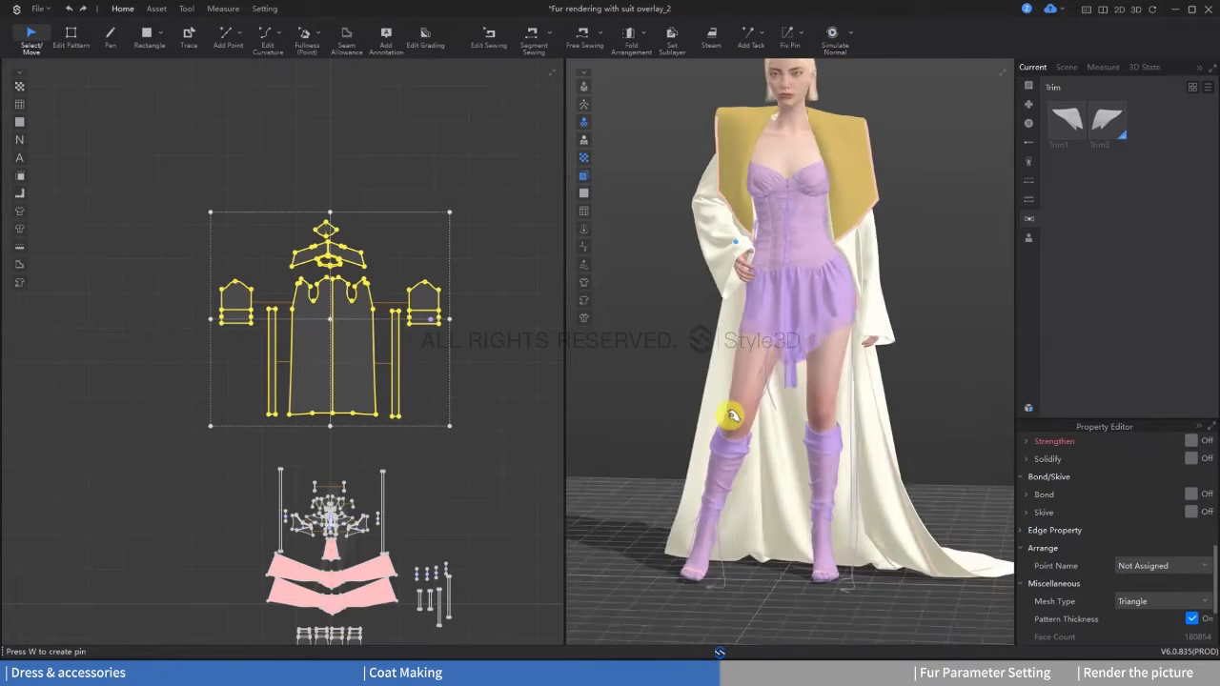
Step: Adjust the coat's wide collar around the neck and shoulders during simulation
middle_drag(768, 181, 779, 299)
scroll(693, 341, up, 3)
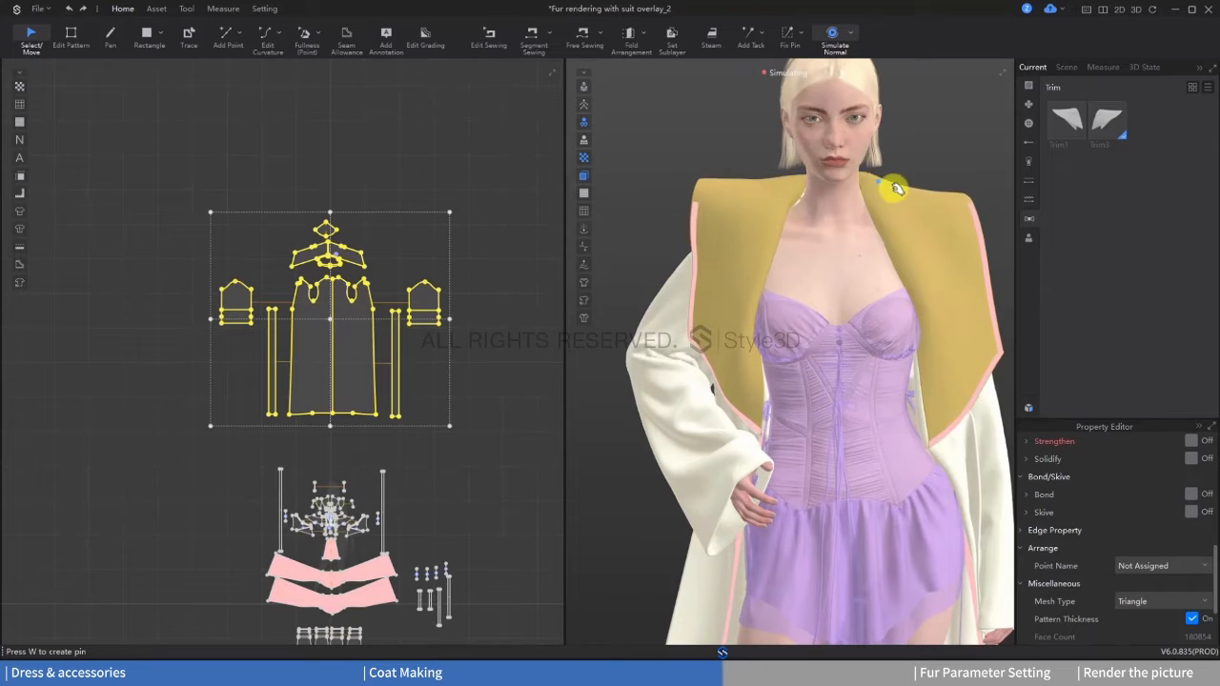
scroll(784, 188, down, 2)
right_drag(784, 191, 825, 352)
scroll(847, 371, down, 1)
scroll(825, 351, down, 1)
middle_drag(826, 351, 866, 204)
Step: Select the main coat body pieces and turn on Skive to thin them
click(670, 324)
click(364, 379)
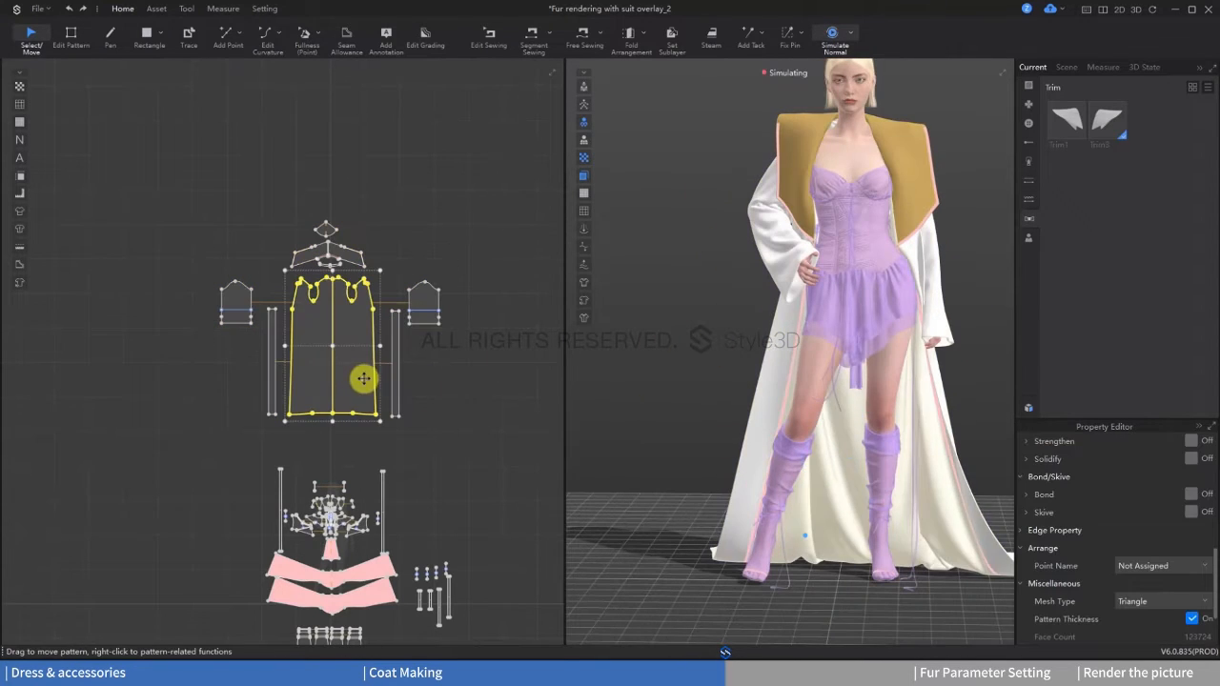
scroll(1148, 569, down, 2)
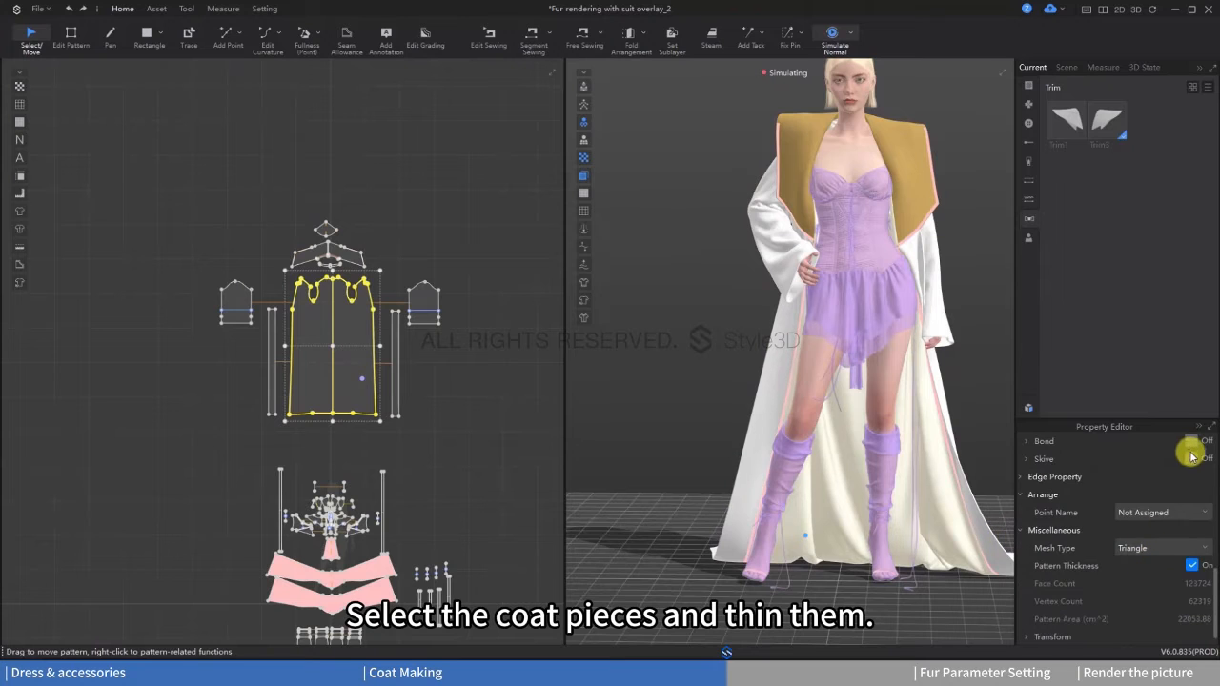
click(1191, 459)
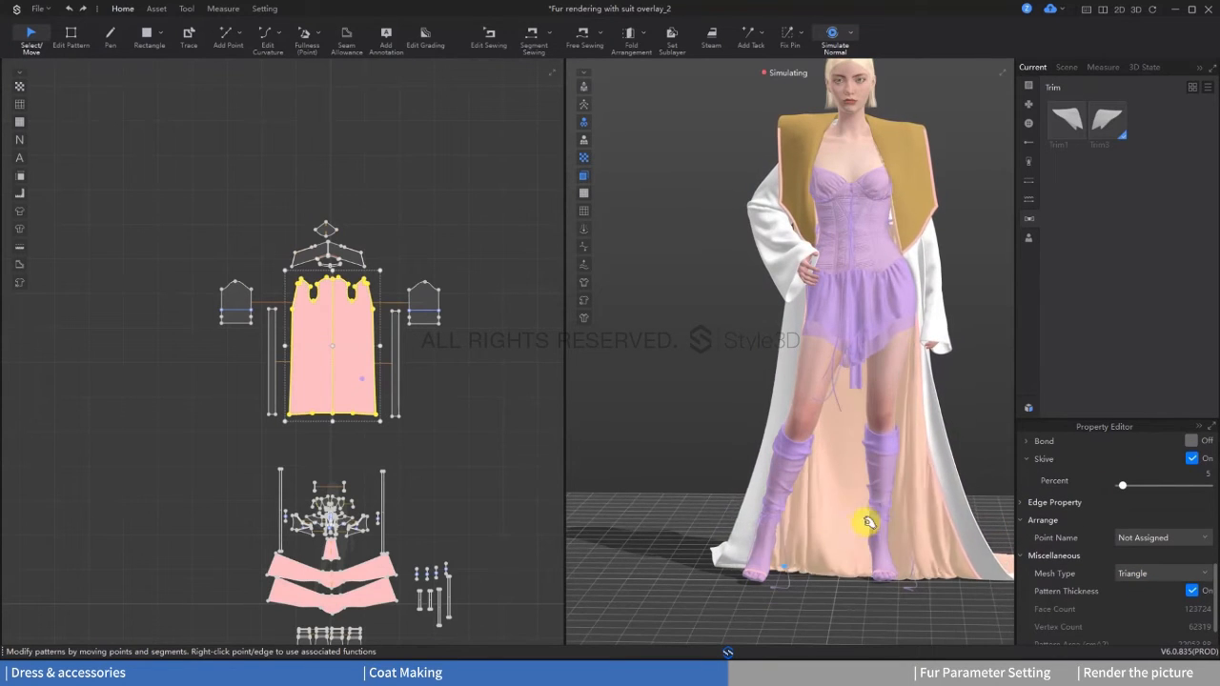
Step: Simulate the skived coat body until its folds hang naturally to the floor
key(space)
right_drag(852, 593, 862, 592)
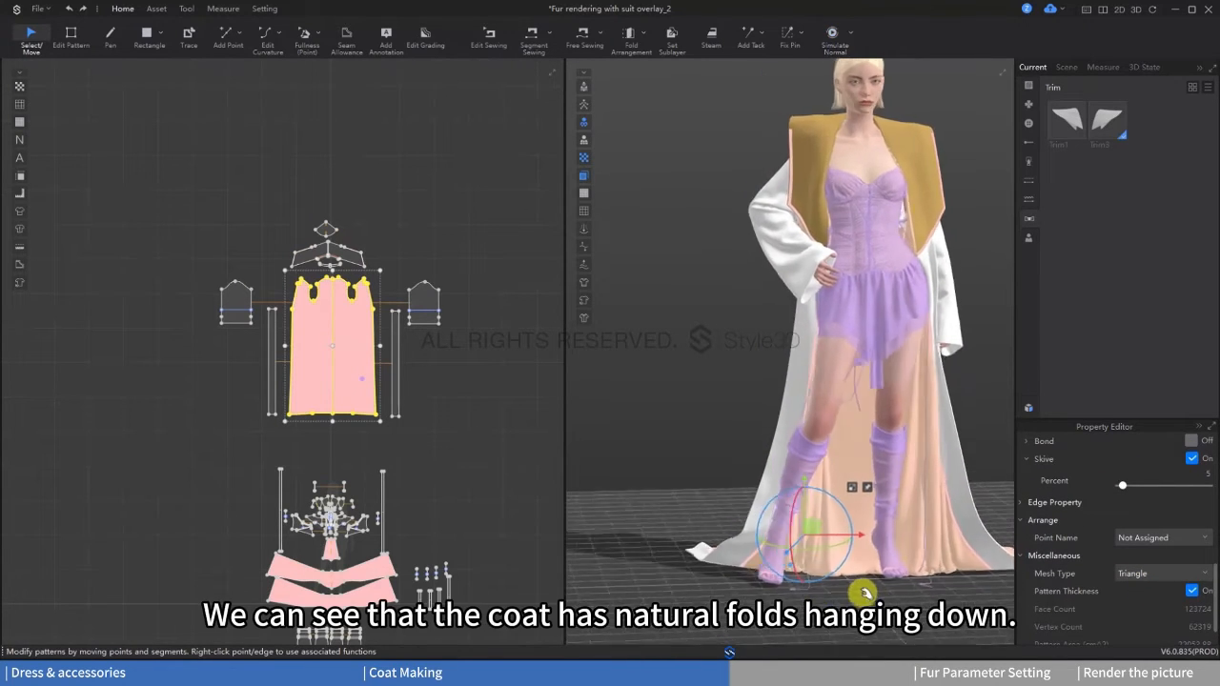
key(space)
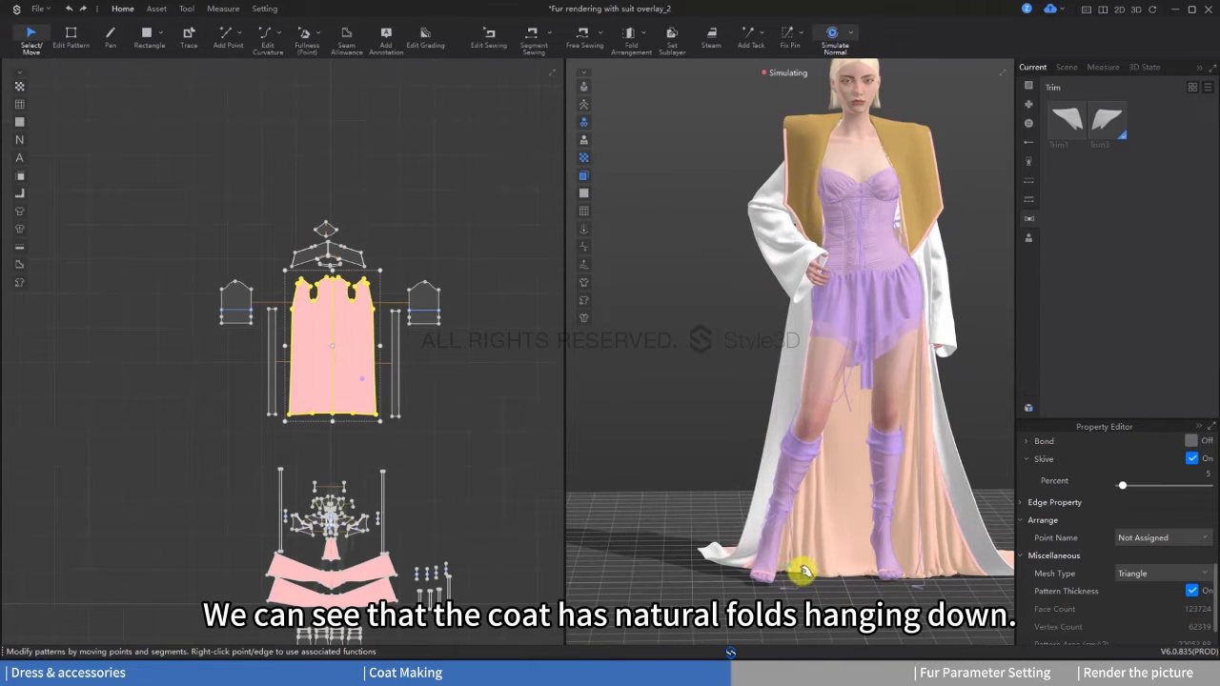
right_drag(844, 580, 869, 562)
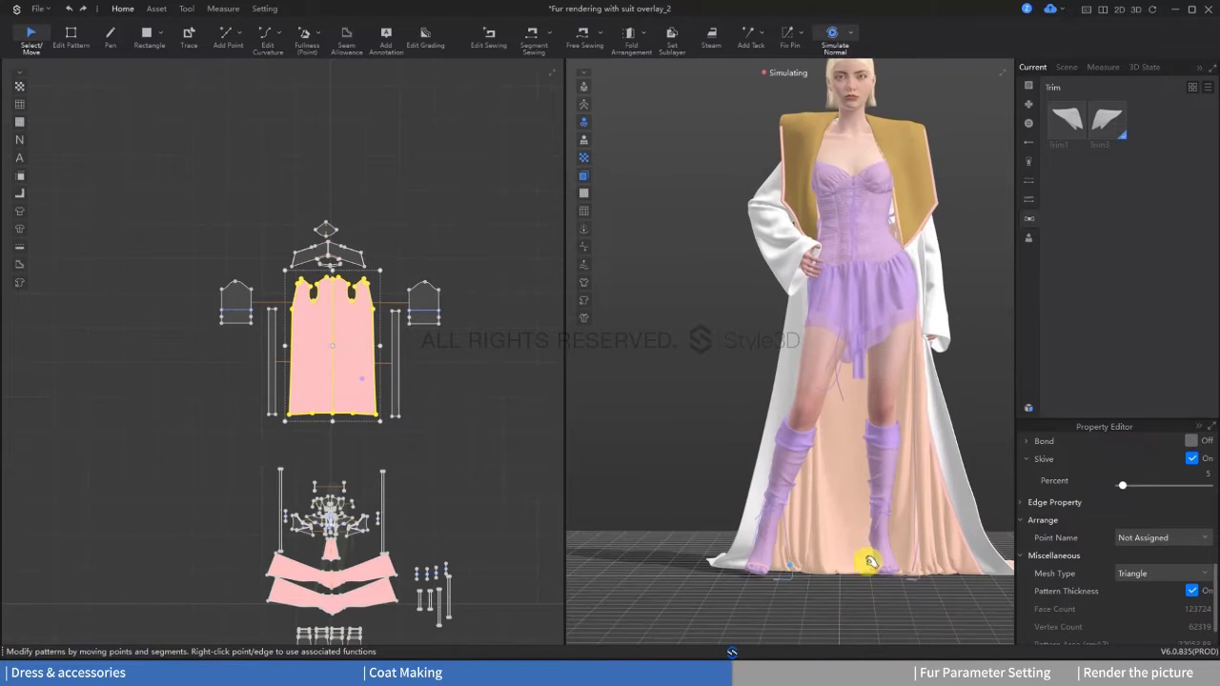
key(space)
Step: Generate a lining from the coat body pieces and place it beside the outer sleeve pattern
right_click(321, 329)
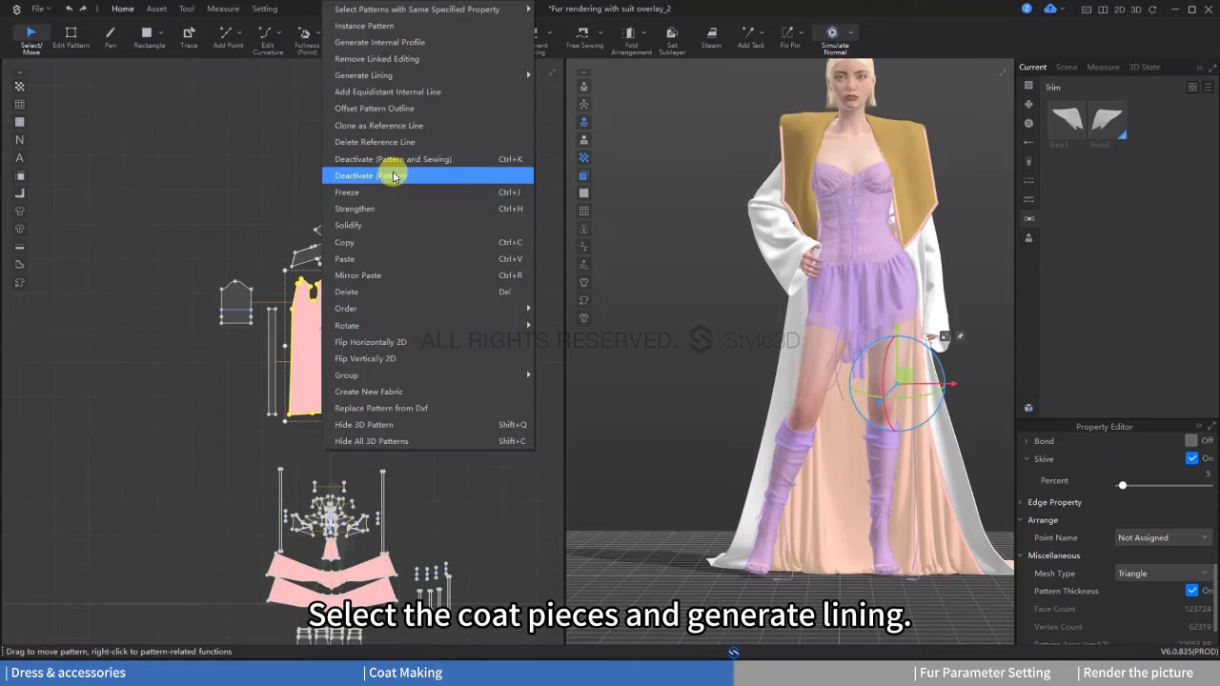
mouse_move(512, 74)
click(581, 79)
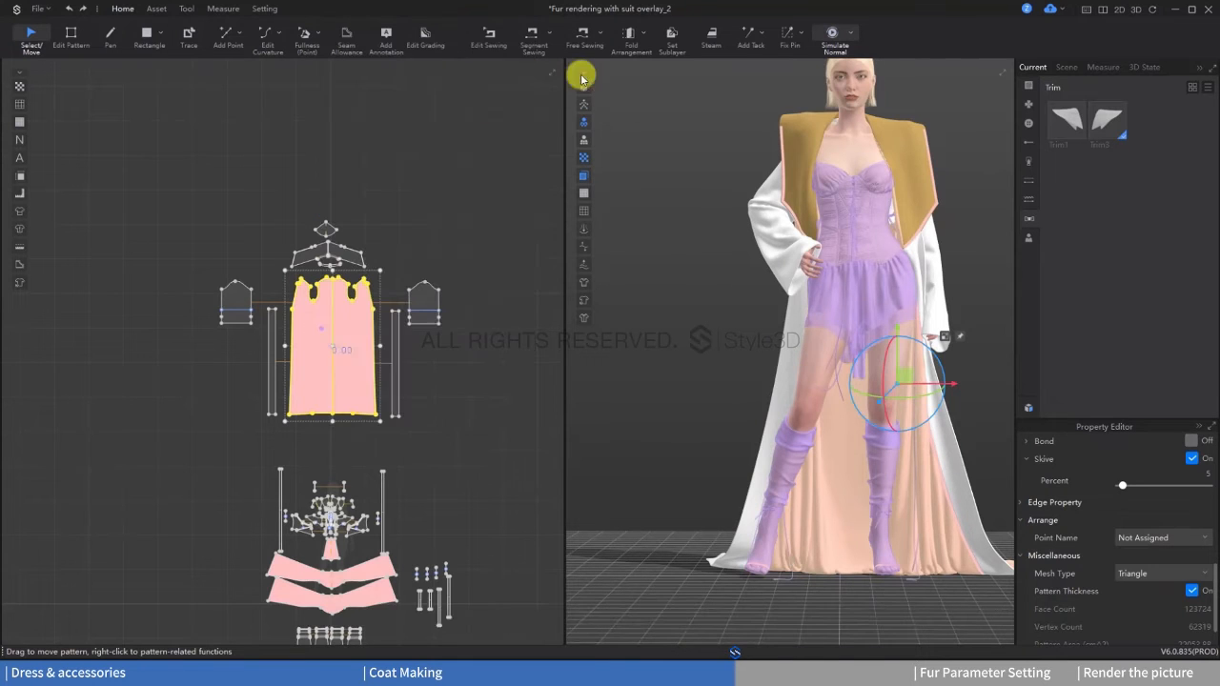
click(124, 329)
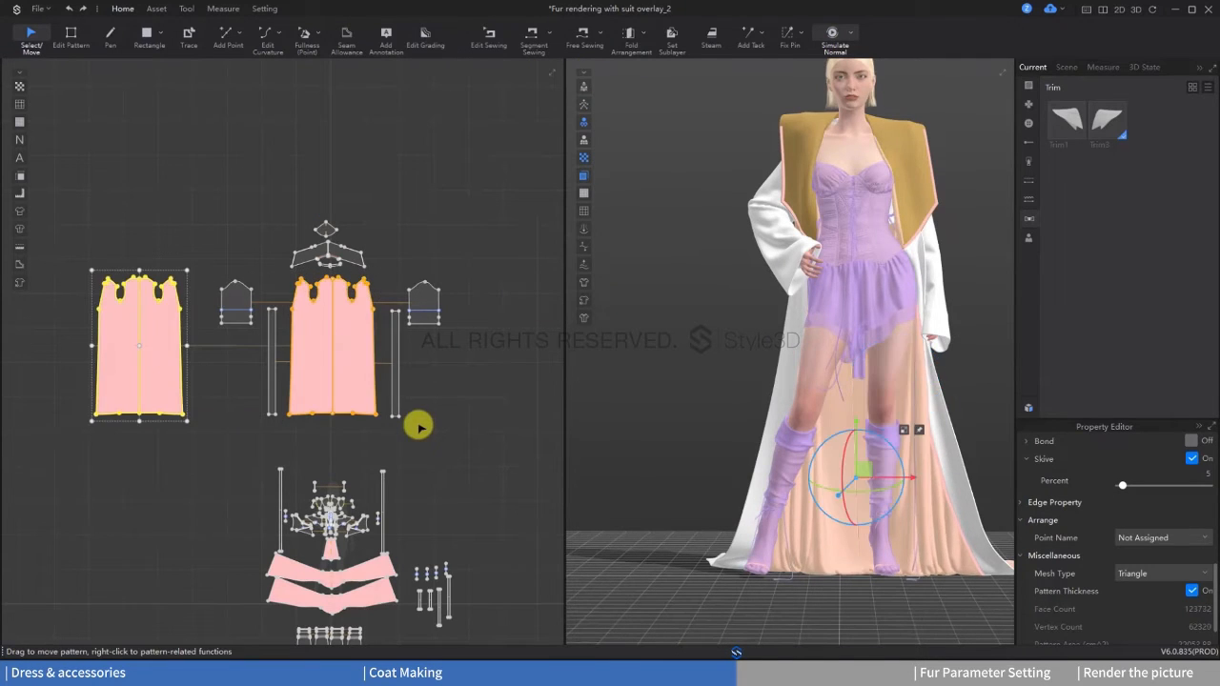
Step: Simulate the coat with its new lining and adjust the collar and coat pieces in 3D
key(space)
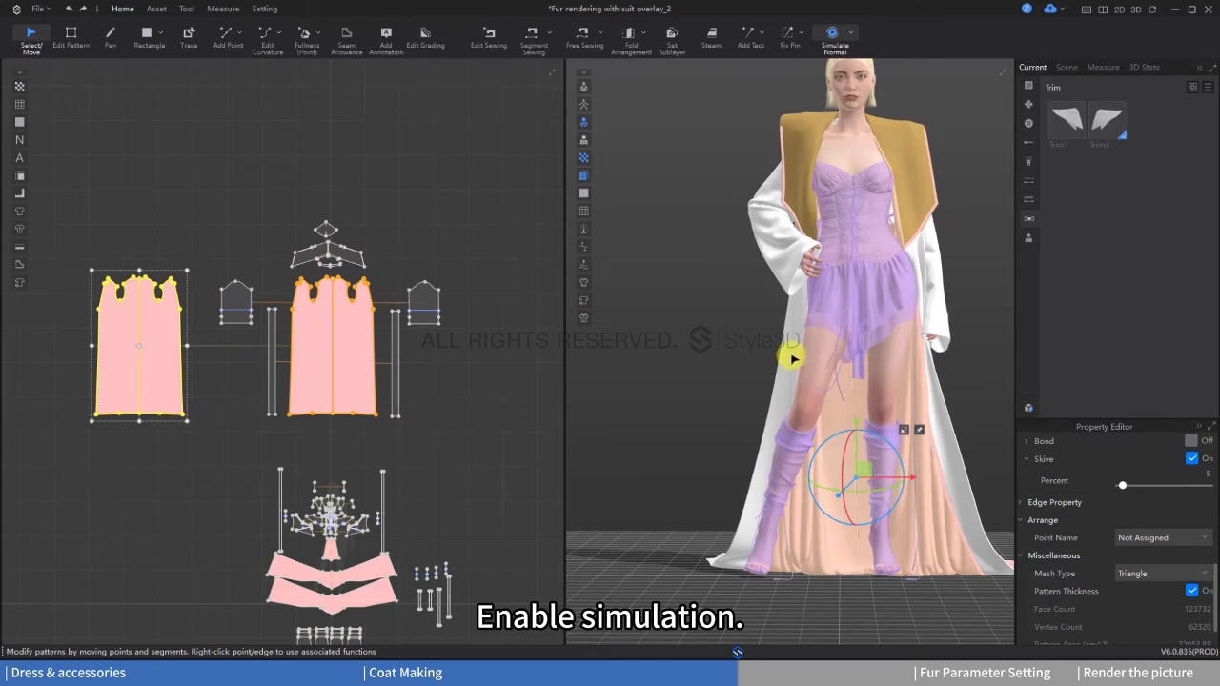
key(space)
middle_drag(798, 336, 744, 380)
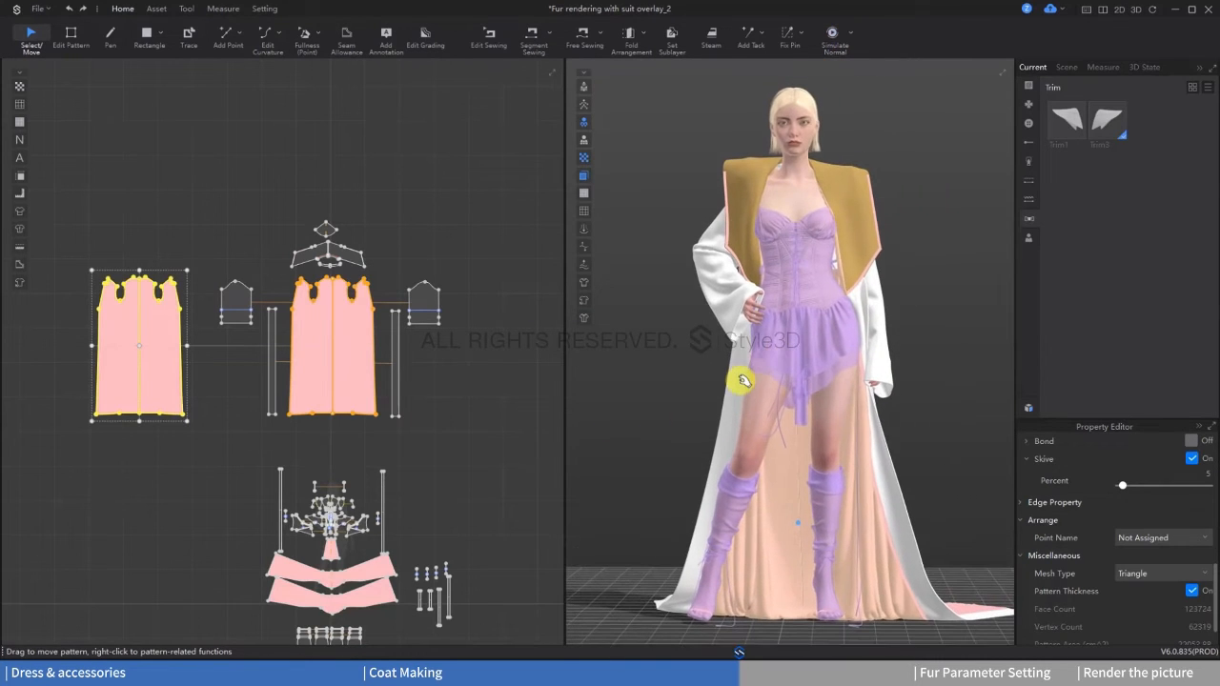
drag(766, 165, 822, 205)
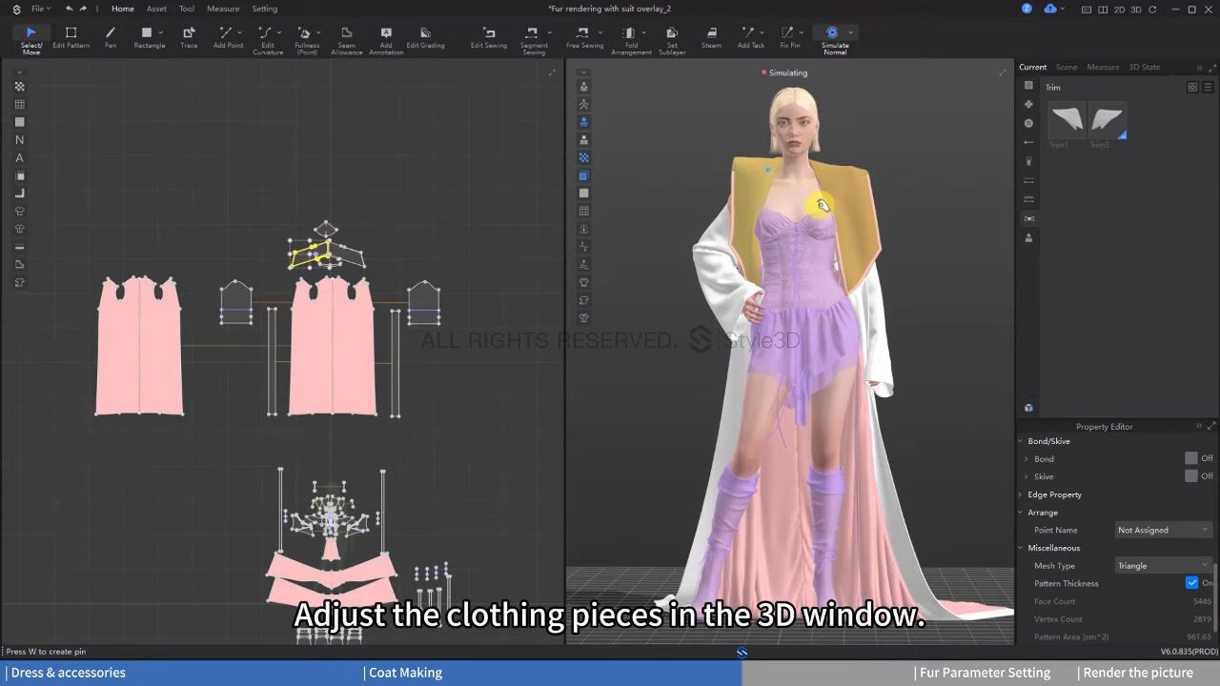
mouse_move(894, 214)
mouse_down()
mouse_move(912, 216)
mouse_move(912, 257)
mouse_up()
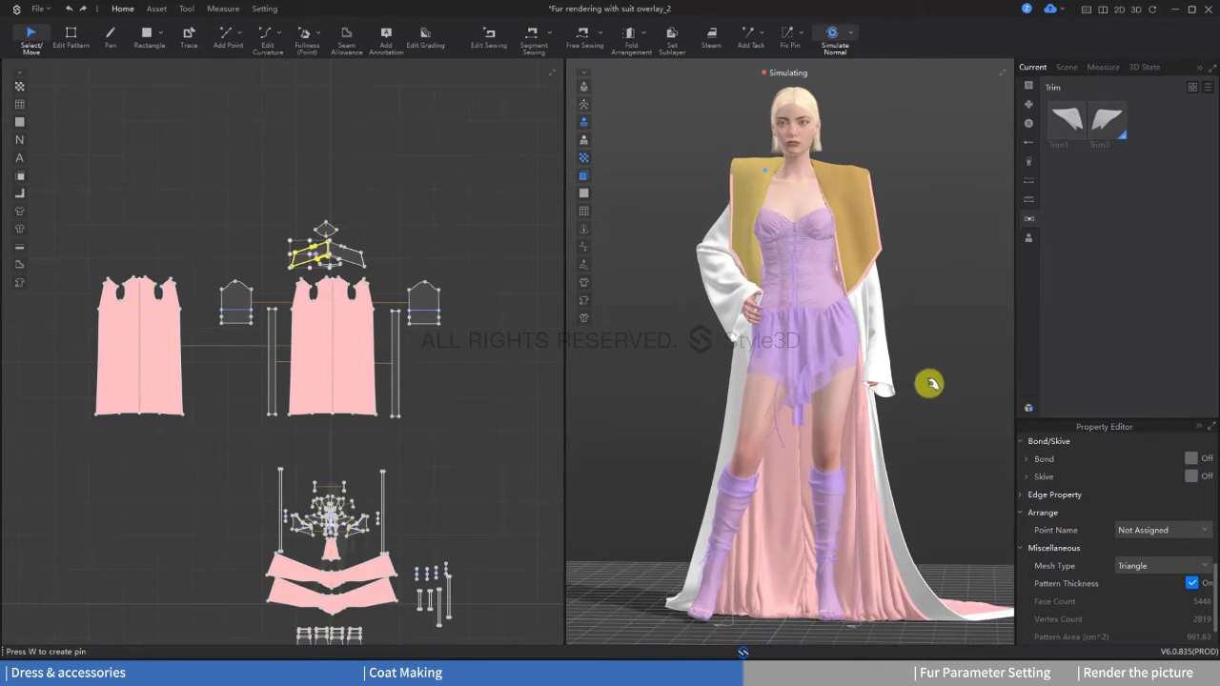
key(space)
Step: Select the coat body, lining, sleeve and front strip pieces, excluding the collar, and freeze them
drag(493, 446, 82, 287)
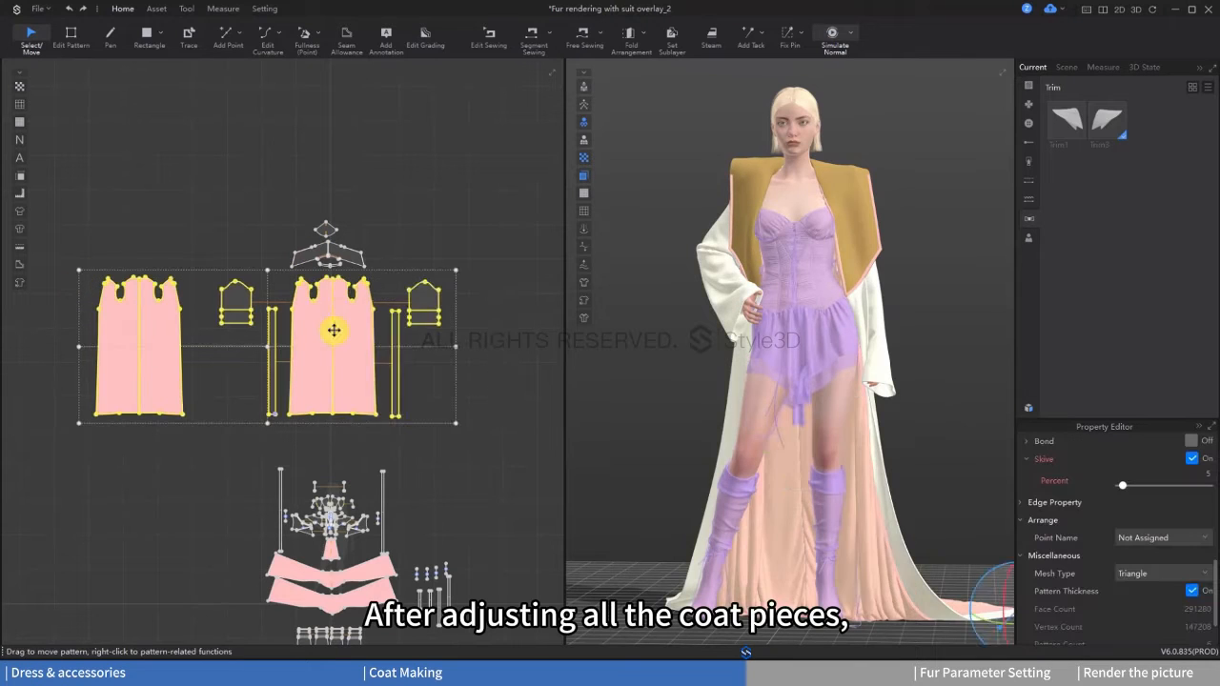
right_click(333, 330)
click(390, 171)
Step: Simulate the coat with everything but the collar frozen and pull the collar half on the avatar's right side into shape
click(752, 181)
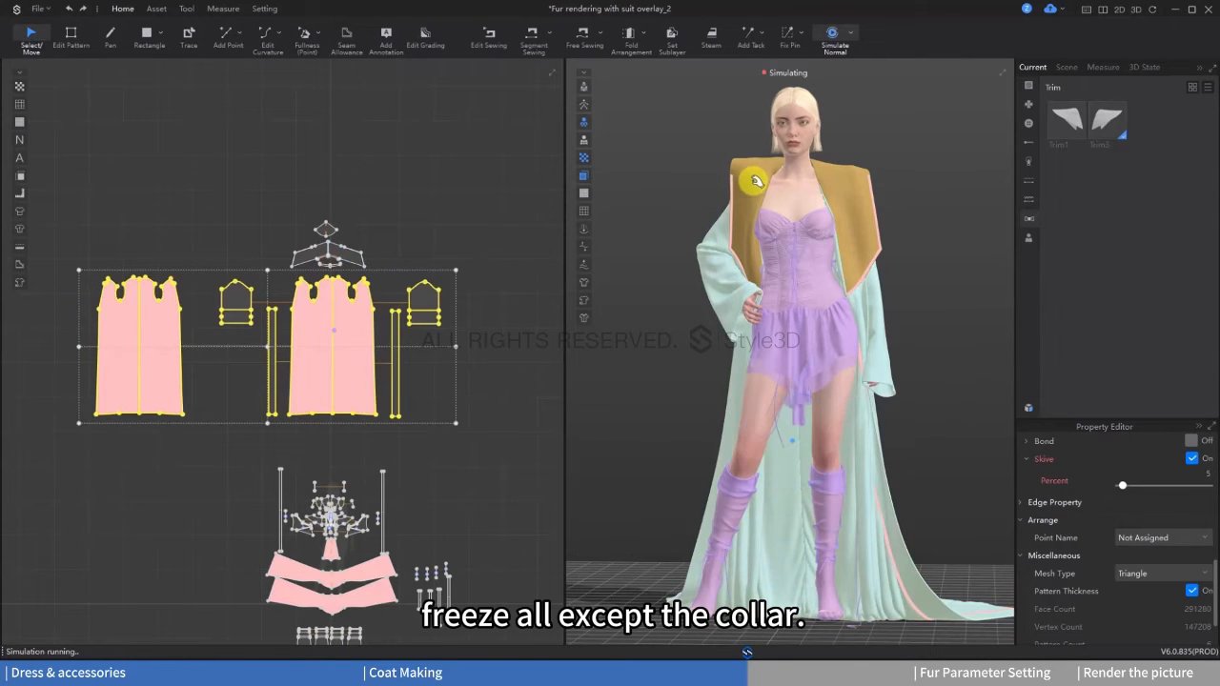
key(space)
drag(770, 169, 783, 170)
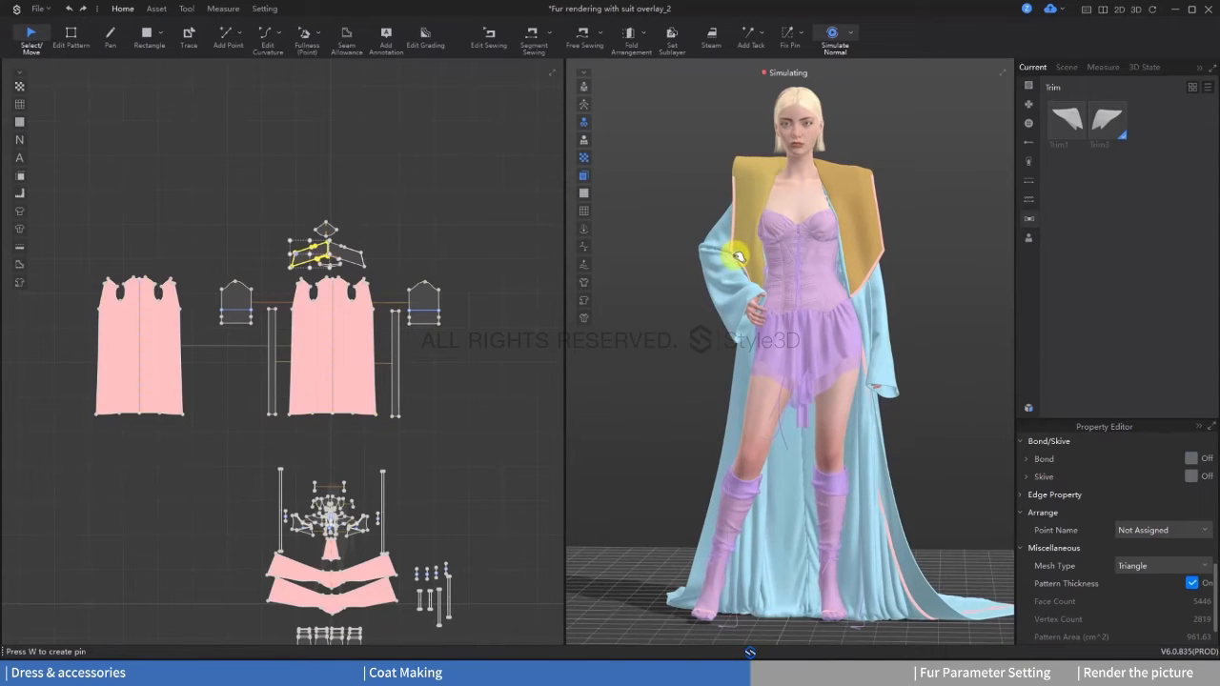
right_drag(734, 286, 738, 257)
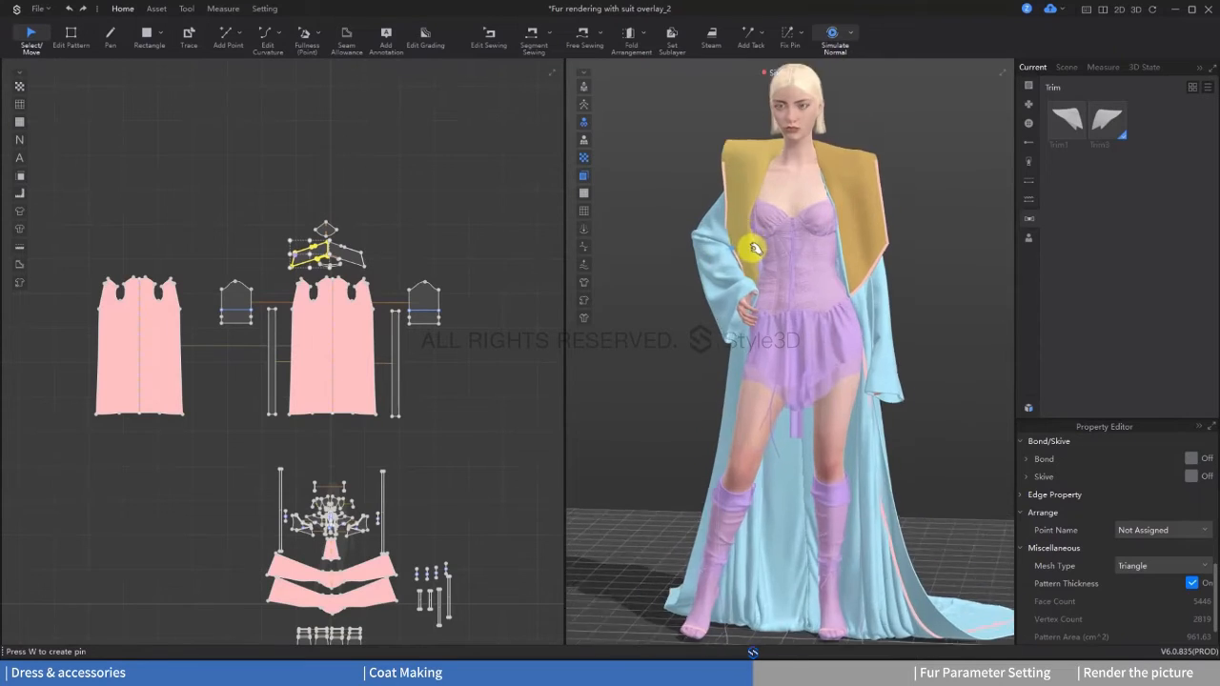
scroll(739, 248, up, 5)
middle_drag(738, 207, 757, 327)
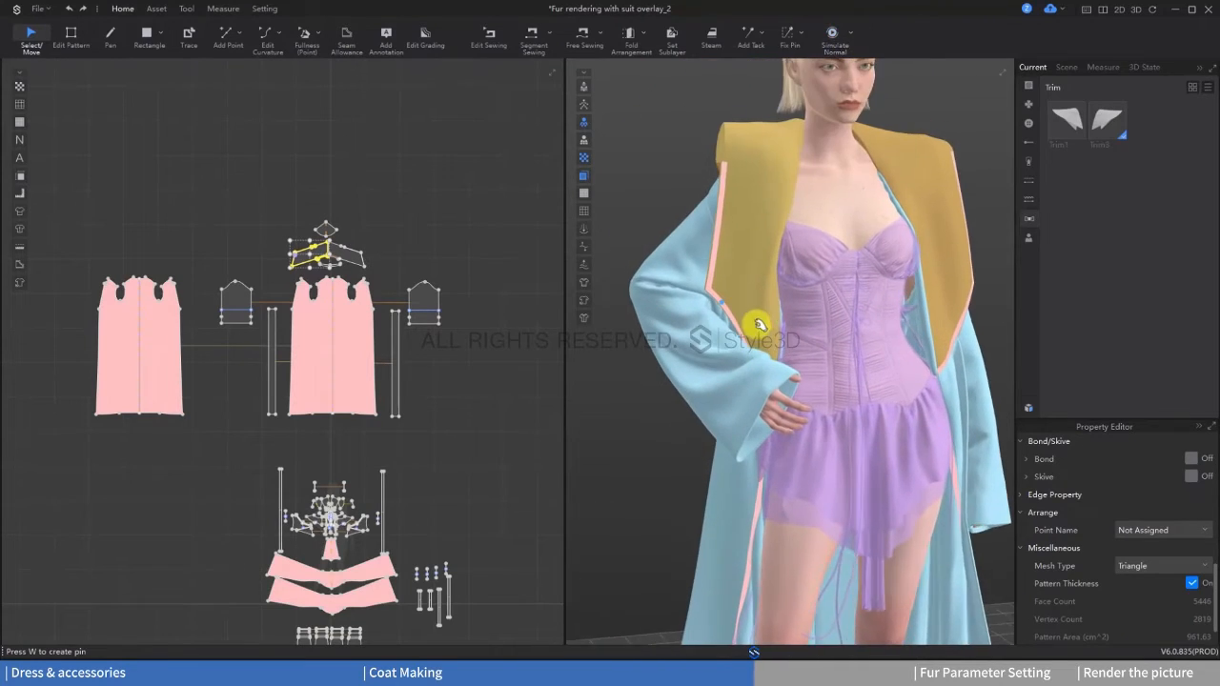
Step: Pin the mesh at the outer corner of the collar half on the avatar's right side
click(780, 40)
scroll(674, 266, up, 4)
scroll(670, 263, up, 2)
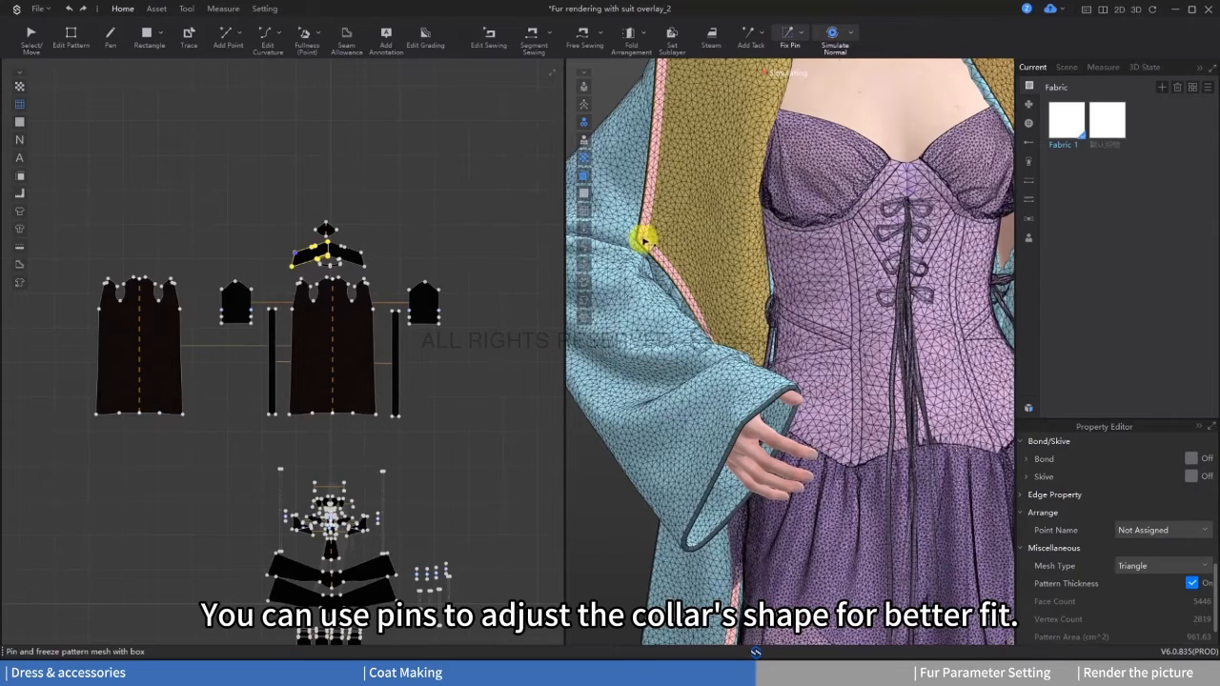
click(651, 243)
click(31, 39)
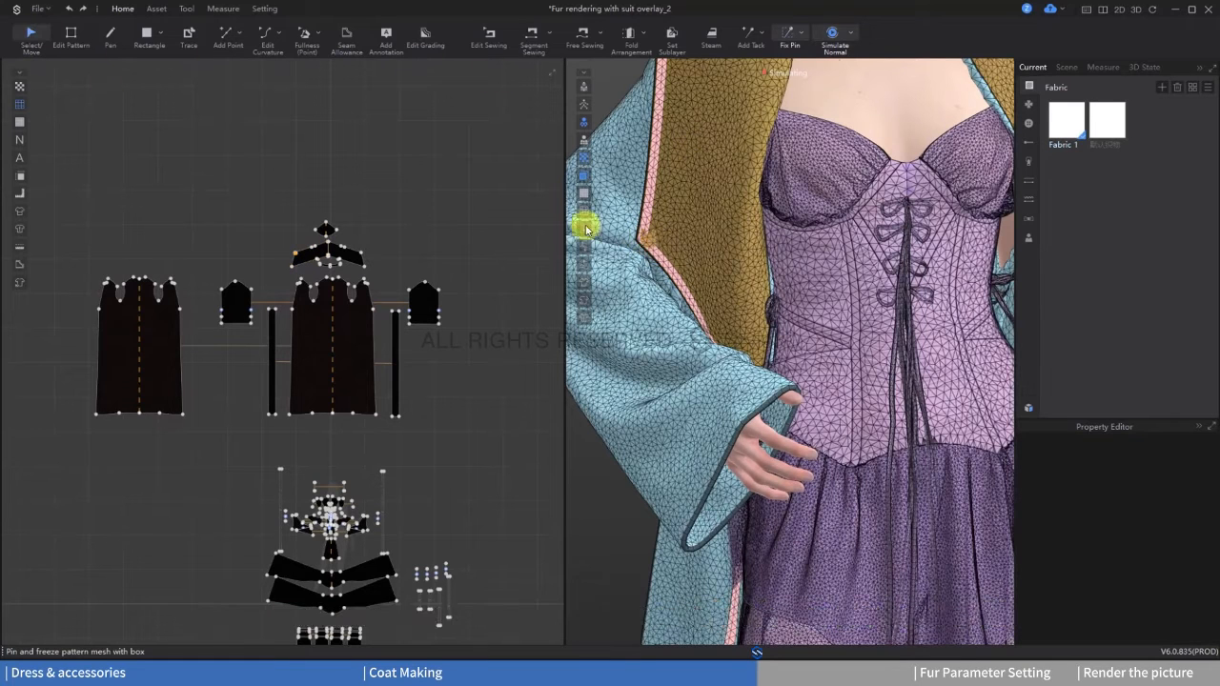
Step: Pull the pinned collar corner outward over the avatar's right sleeve, checking its fit from the side
click(648, 239)
right_drag(667, 276, 824, 315)
drag(732, 275, 795, 279)
mouse_move(826, 281)
right_down()
mouse_move(779, 308)
mouse_move(823, 303)
right_up()
click(752, 316)
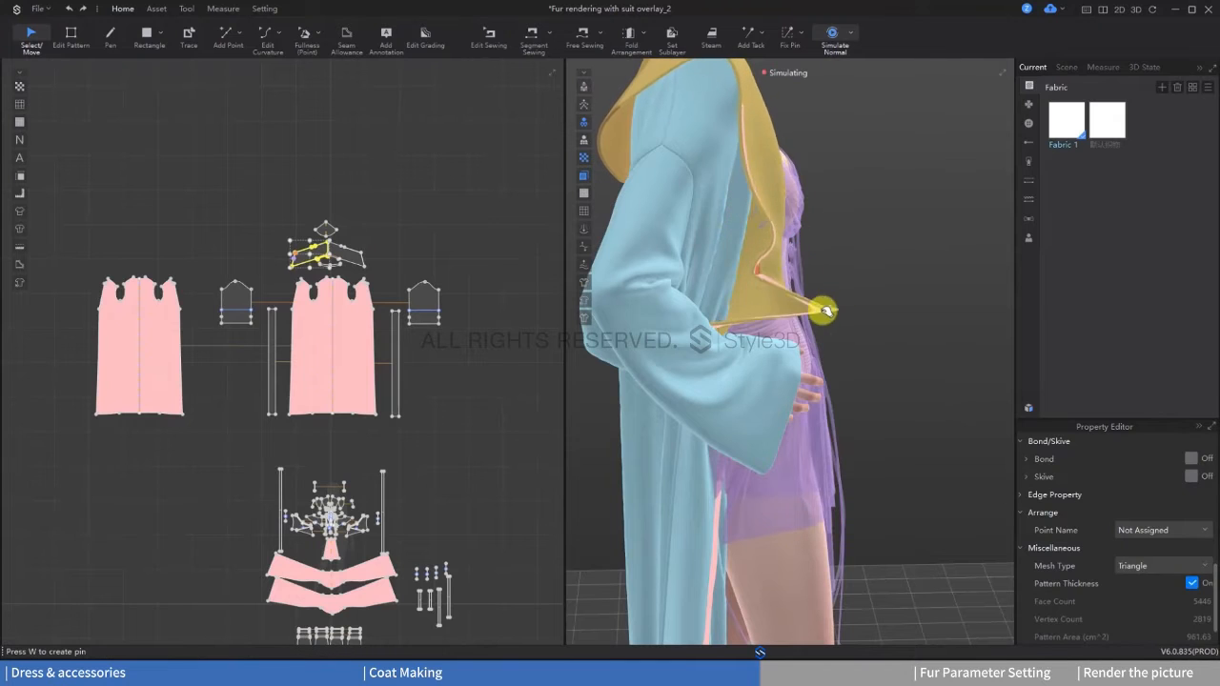
drag(825, 311, 885, 330)
right_drag(830, 313, 777, 303)
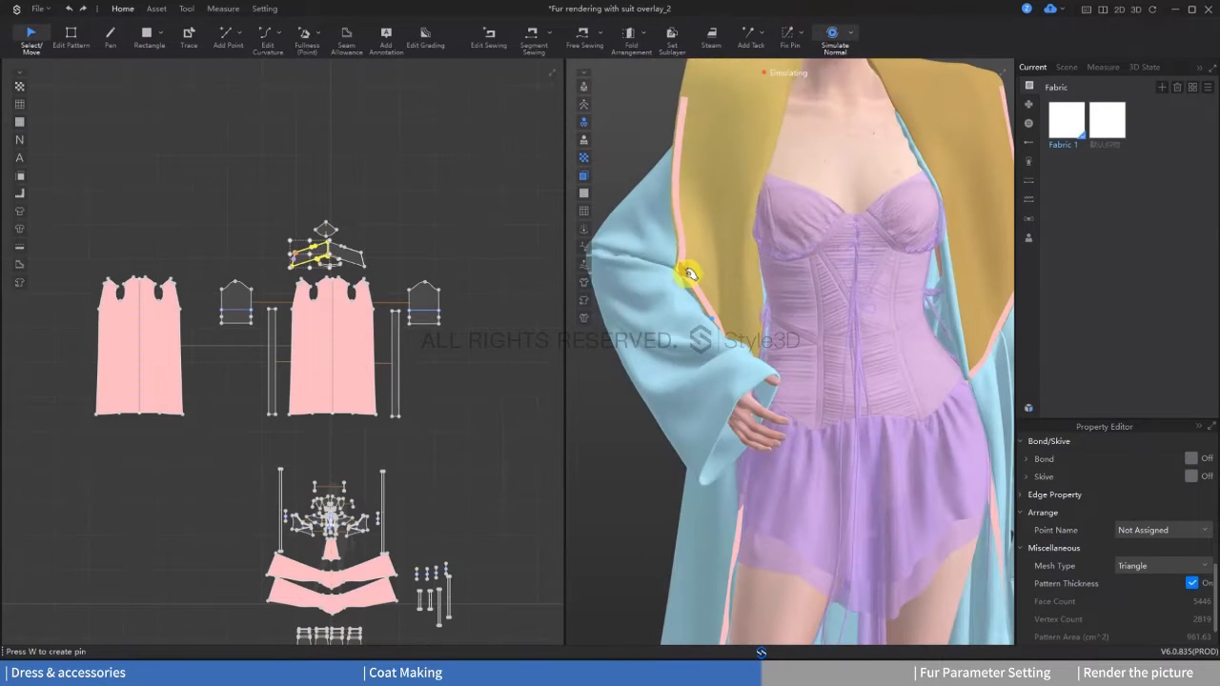
click(685, 273)
drag(697, 274, 662, 276)
scroll(755, 272, down, 2)
middle_drag(756, 273, 733, 343)
Step: Adjust the collar half on the avatar's left side in 3D and stop the simulation
click(727, 203)
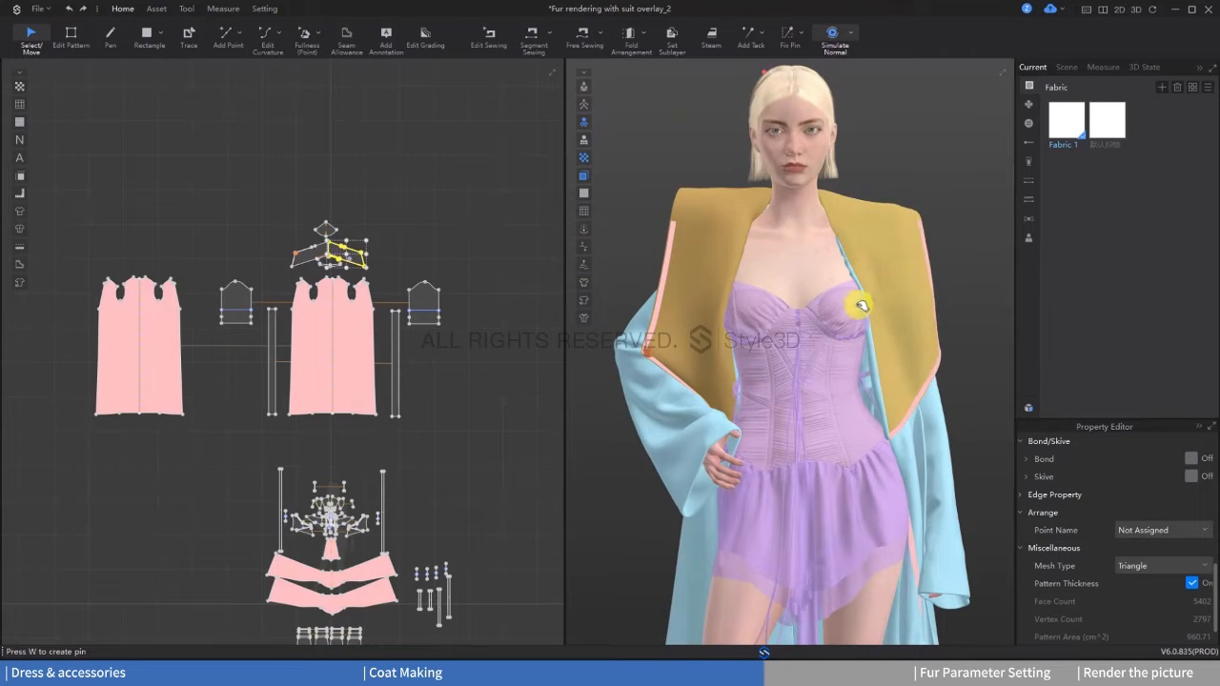
right_drag(862, 305, 840, 326)
drag(852, 308, 809, 387)
right_drag(809, 387, 868, 398)
scroll(907, 476, down, 2)
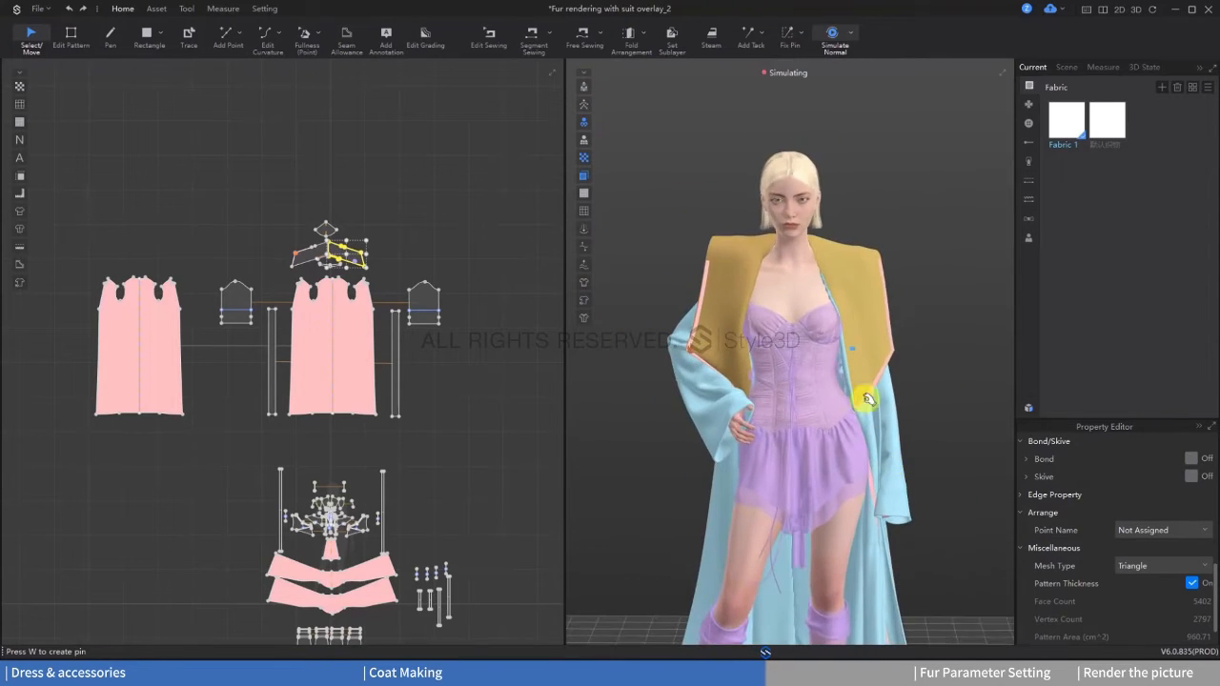
scroll(868, 398, down, 2)
middle_drag(827, 452, 822, 357)
key(space)
right_drag(822, 356, 909, 381)
scroll(909, 382, up, 1)
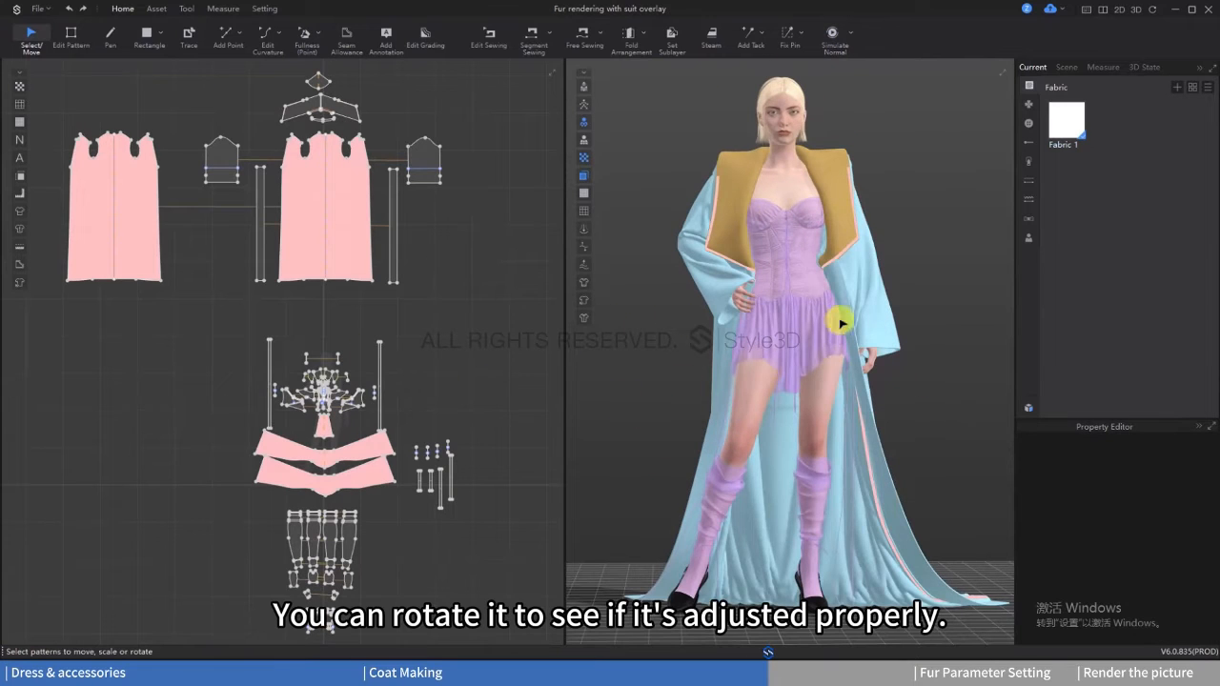
Step: Hide the 3D function color style so the garments display their original texture colors
mouse_move(842, 383)
right_down()
mouse_move(730, 382)
mouse_move(909, 385)
mouse_move(834, 370)
right_up()
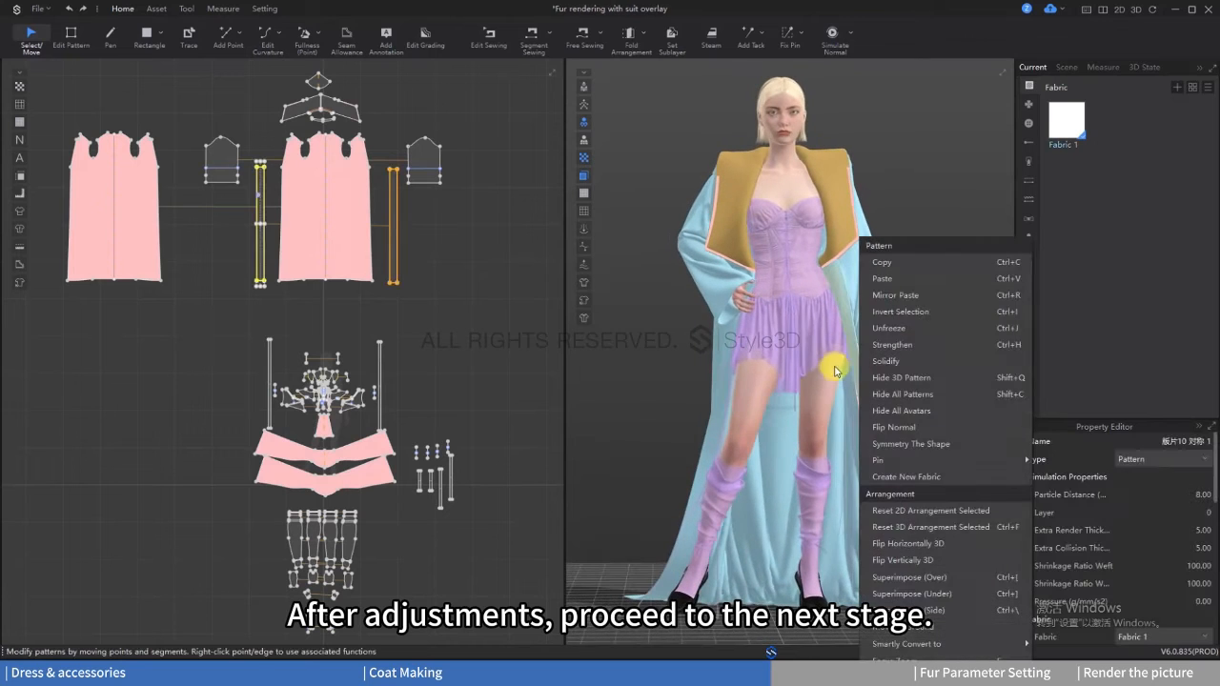
click(672, 358)
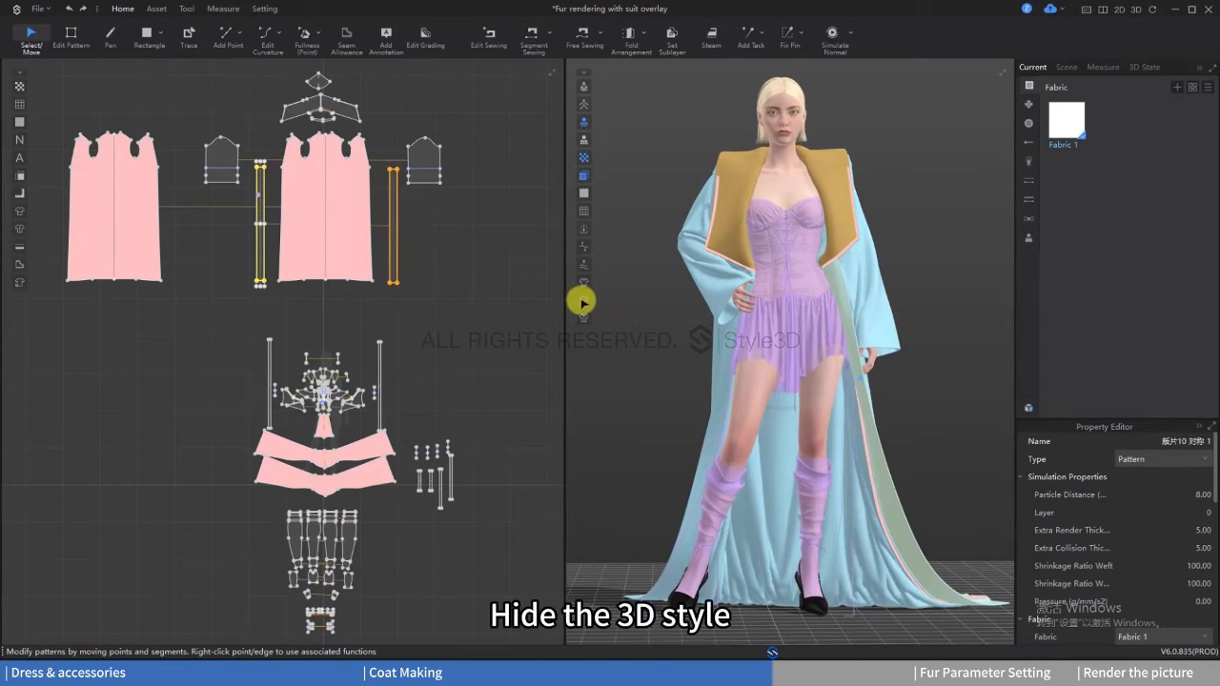
click(583, 301)
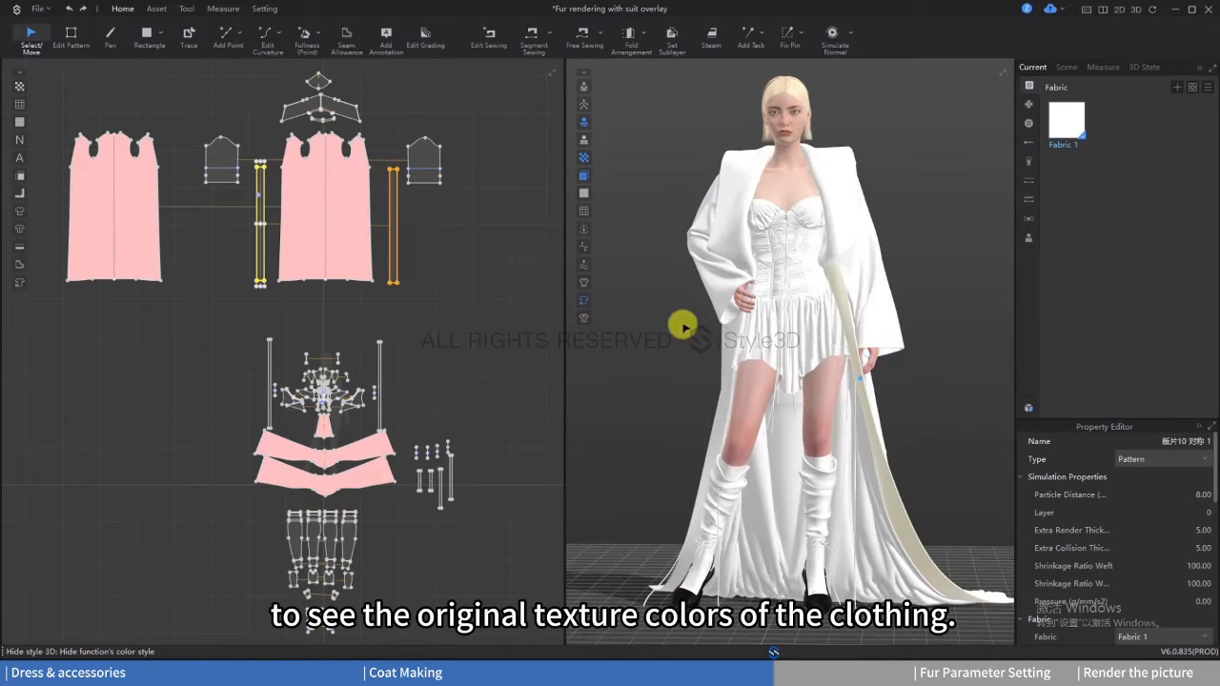
click(937, 357)
Step: Add the Polyester_Air_Tencel fabric from the resource library to the project's fabrics
click(1027, 407)
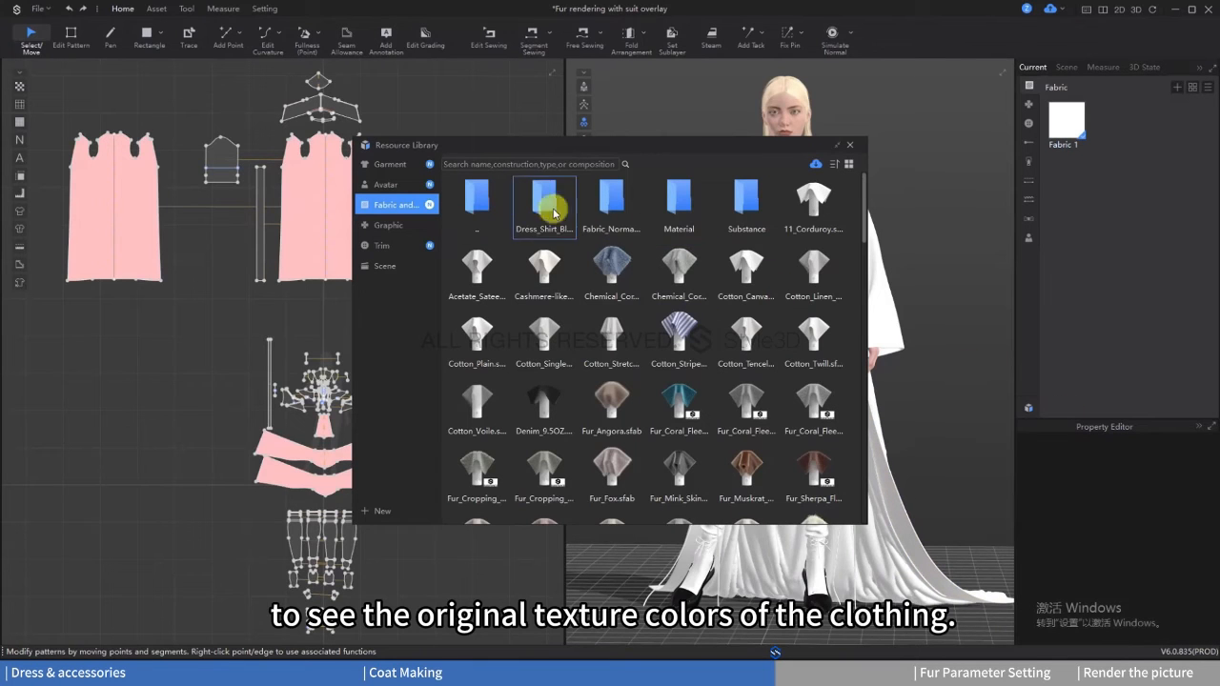
double_click(543, 198)
mouse_move(545, 205)
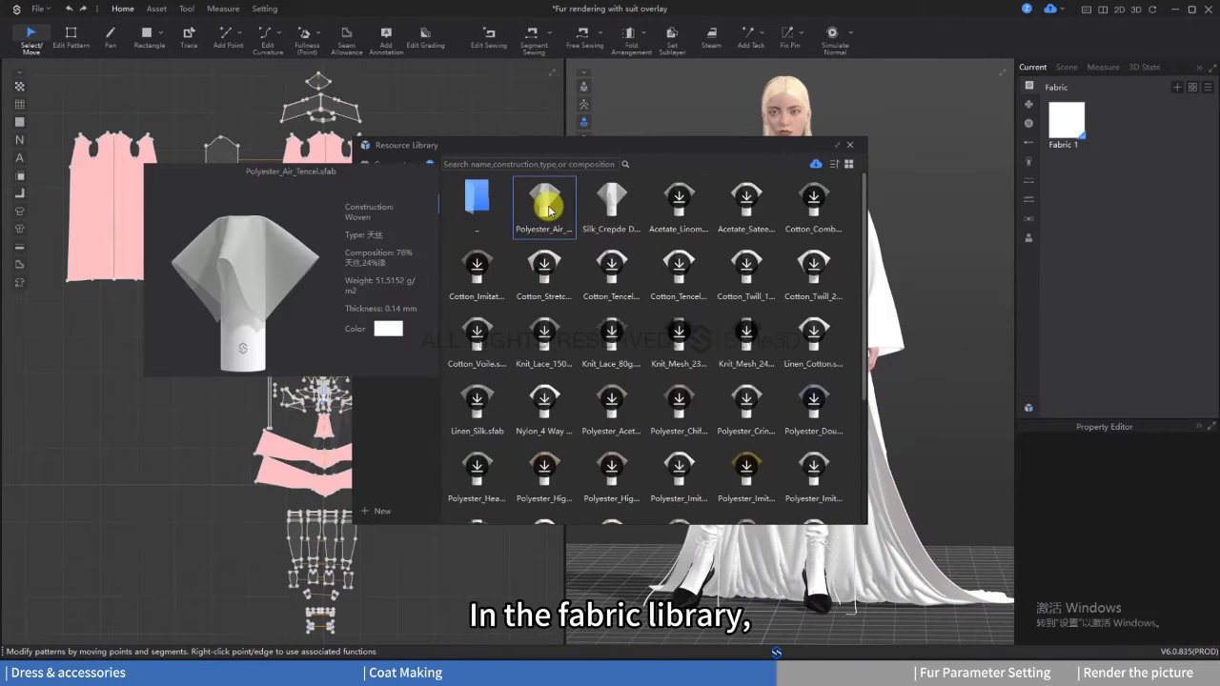
drag(545, 205, 1062, 211)
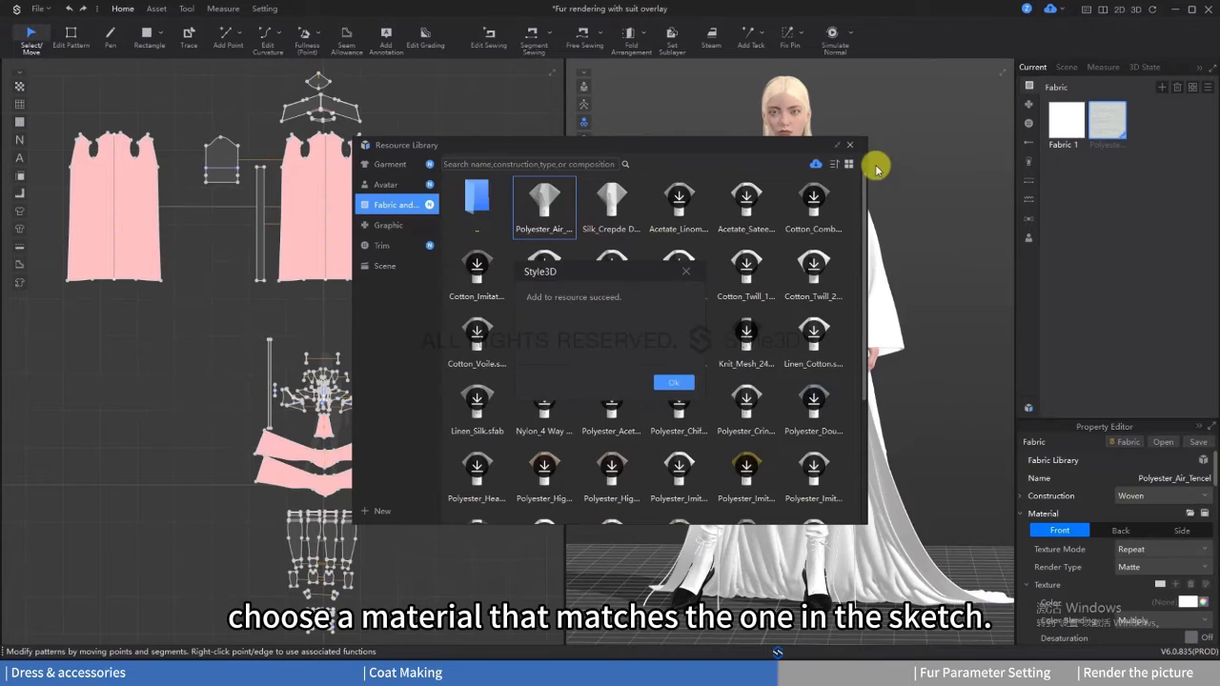
click(674, 382)
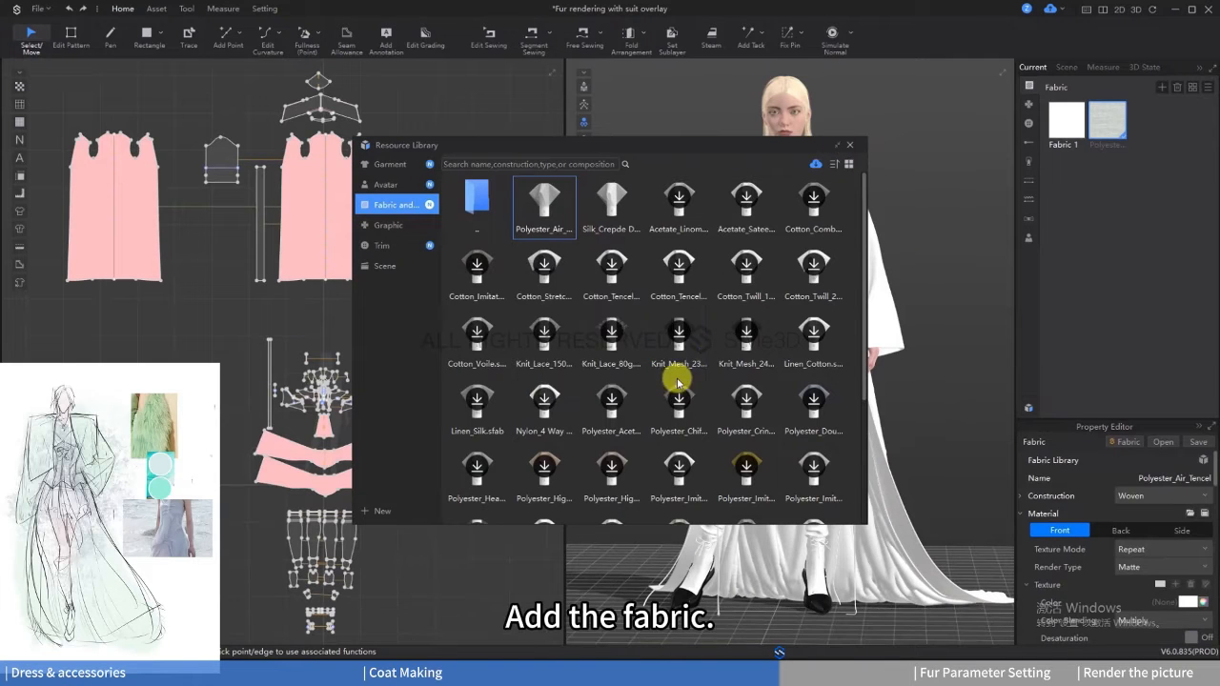
click(851, 143)
Step: Assign the Polyester_Air_Tencel fabric to the top's cup, center, side and back panels, leaving out the narrow pink trim strips
scroll(324, 408, up, 5)
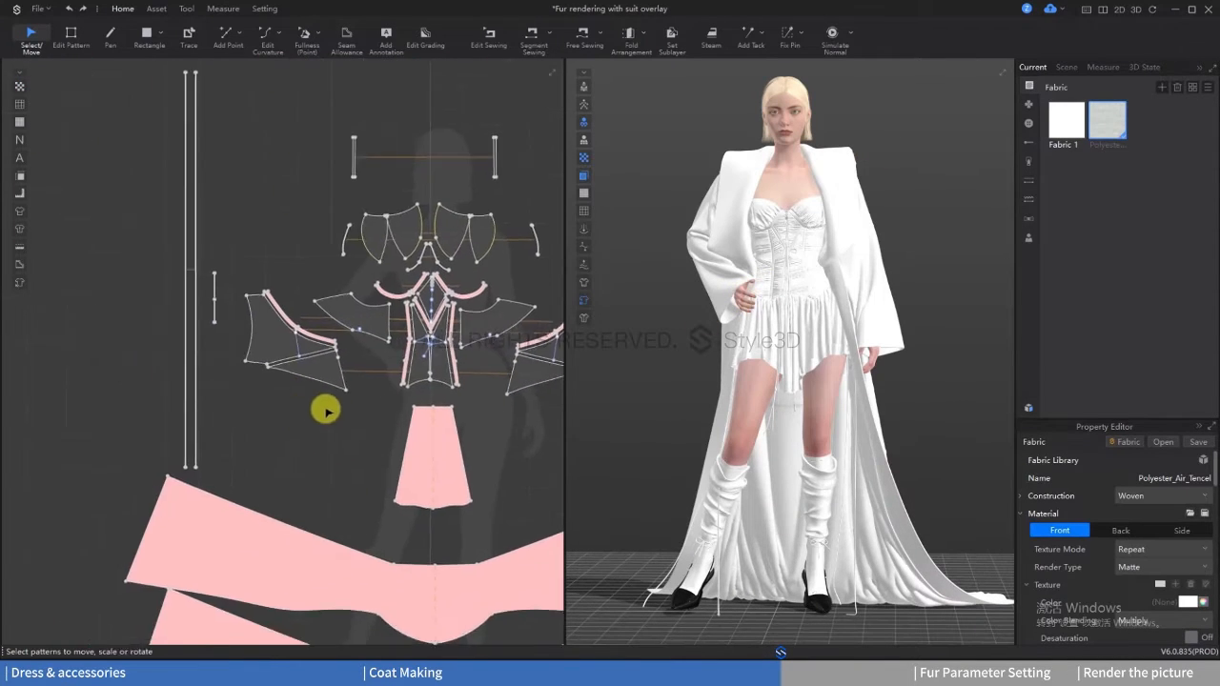
drag(181, 204, 500, 285)
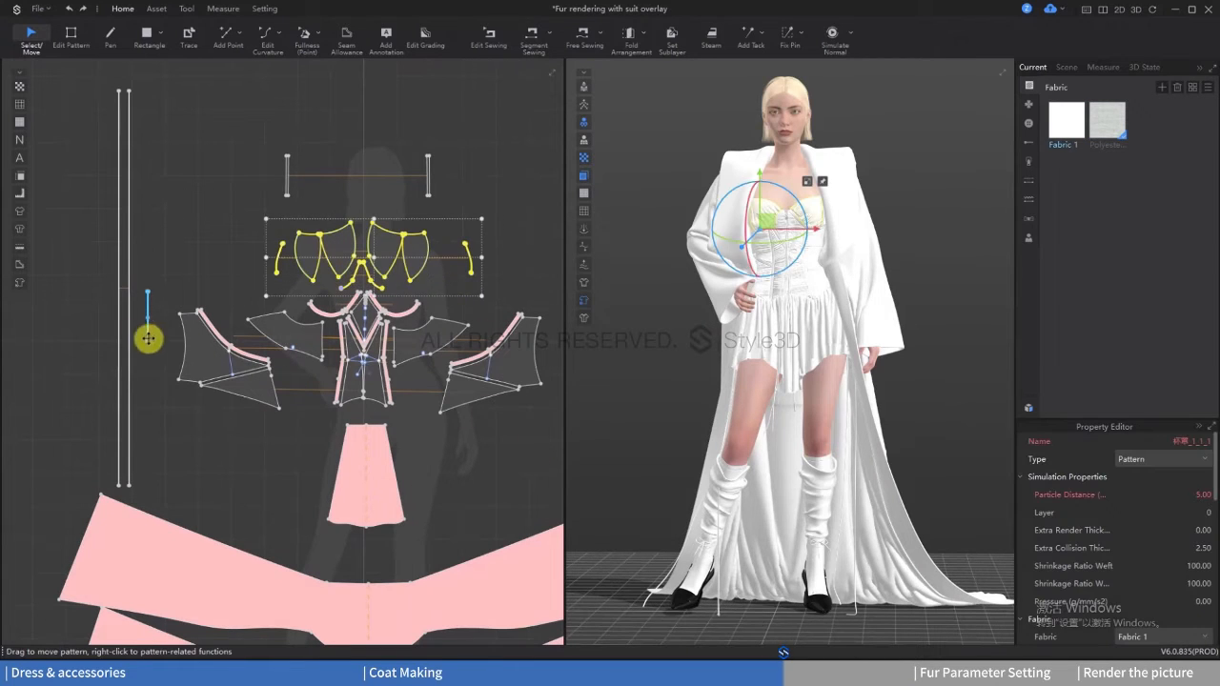
shift+click(202, 364)
shift+click(260, 397)
shift+click(294, 331)
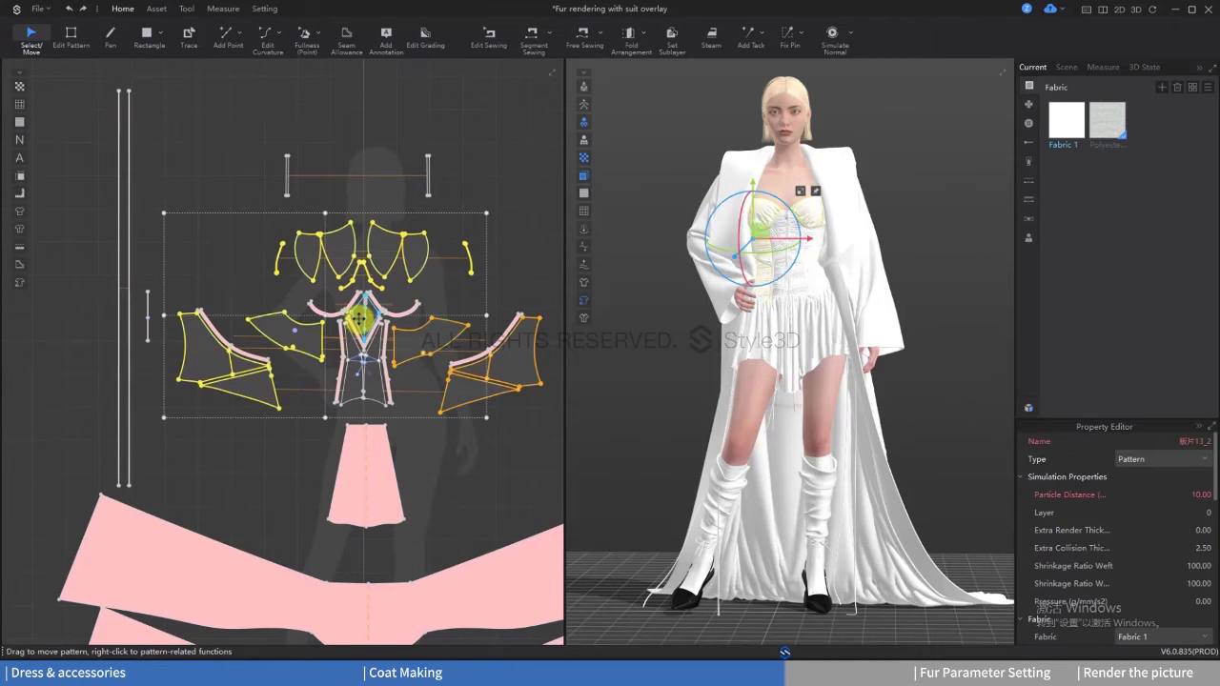
shift+click(360, 319)
shift+click(351, 384)
shift+click(369, 375)
shift+click(421, 337)
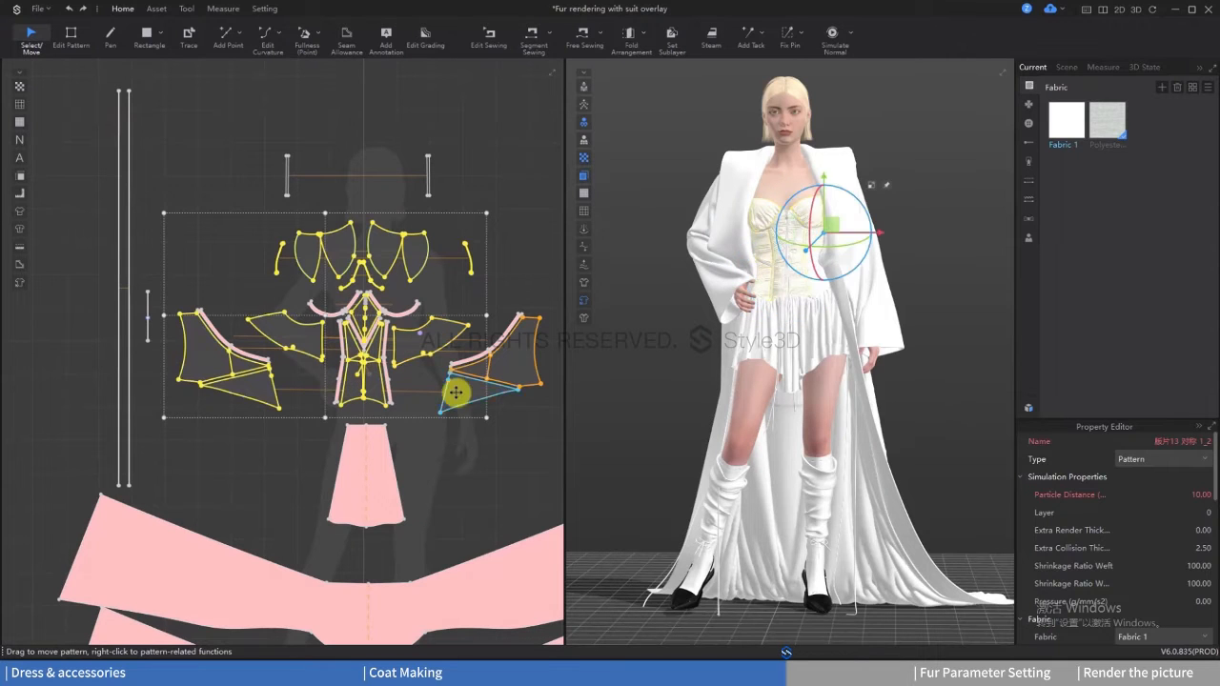
shift+click(455, 391)
shift+click(519, 353)
right_click(1067, 122)
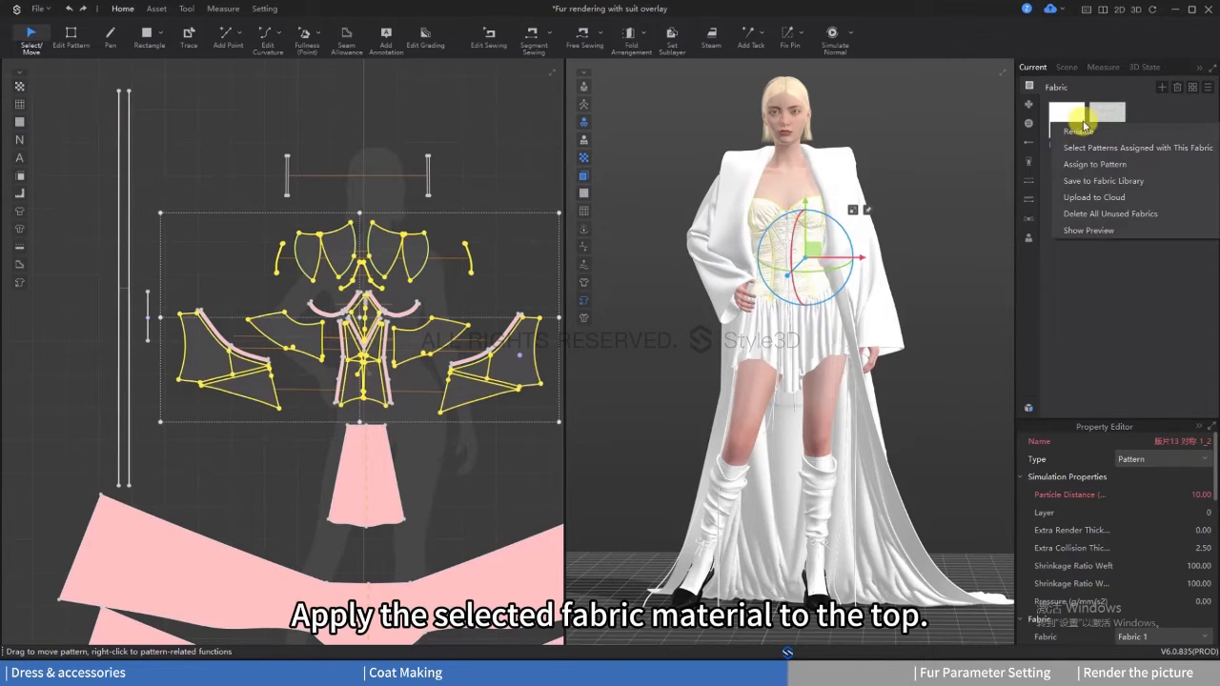
right_click(1098, 113)
click(1103, 156)
Step: Set the Polyester_Air_Tencel texture color to D3EEF9 and turn on Desaturation
click(1107, 107)
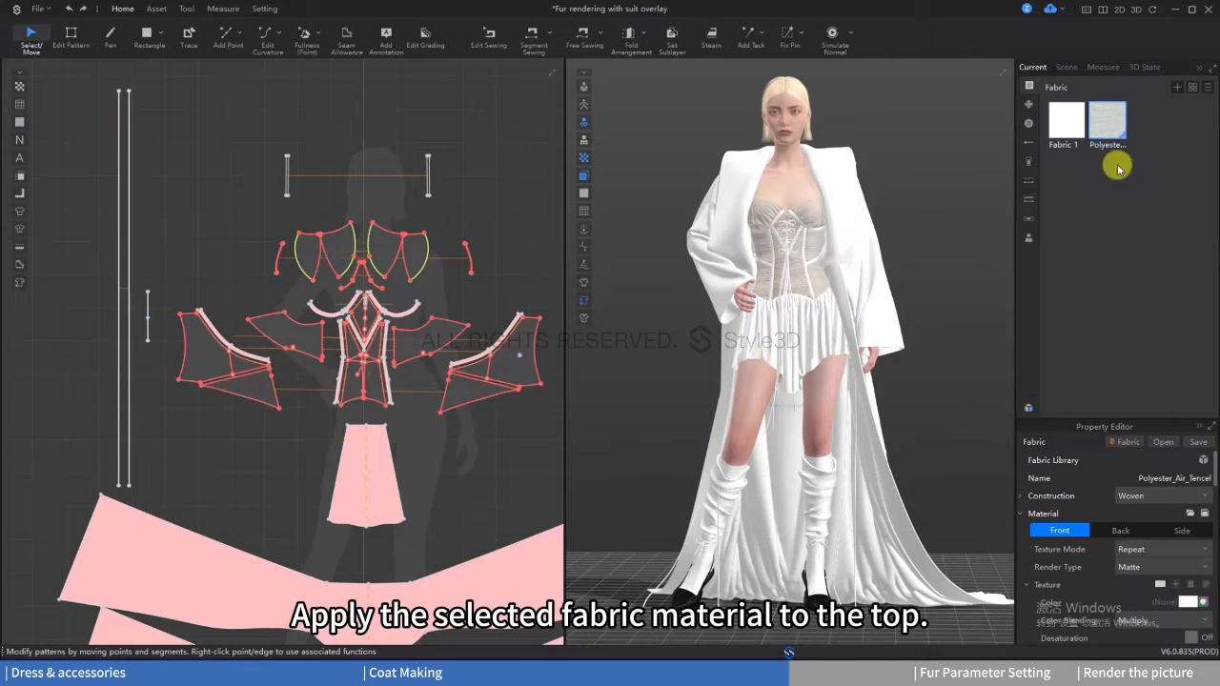
scroll(1105, 515, down, 1)
click(1186, 549)
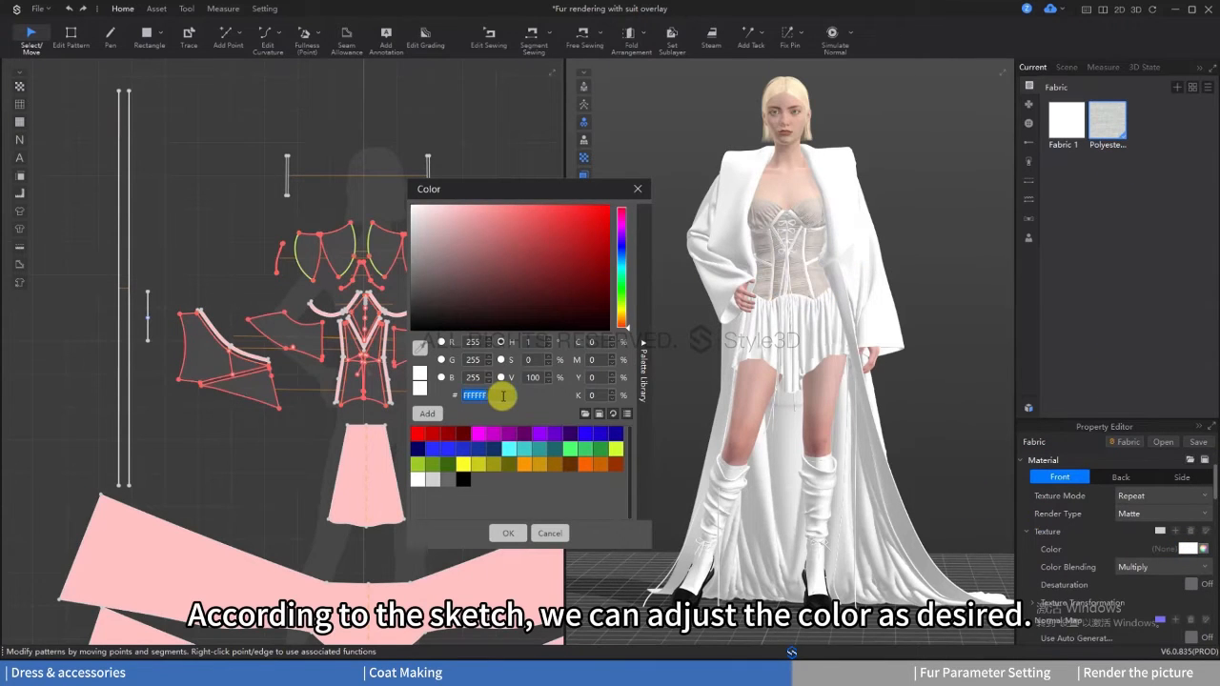
key(Return)
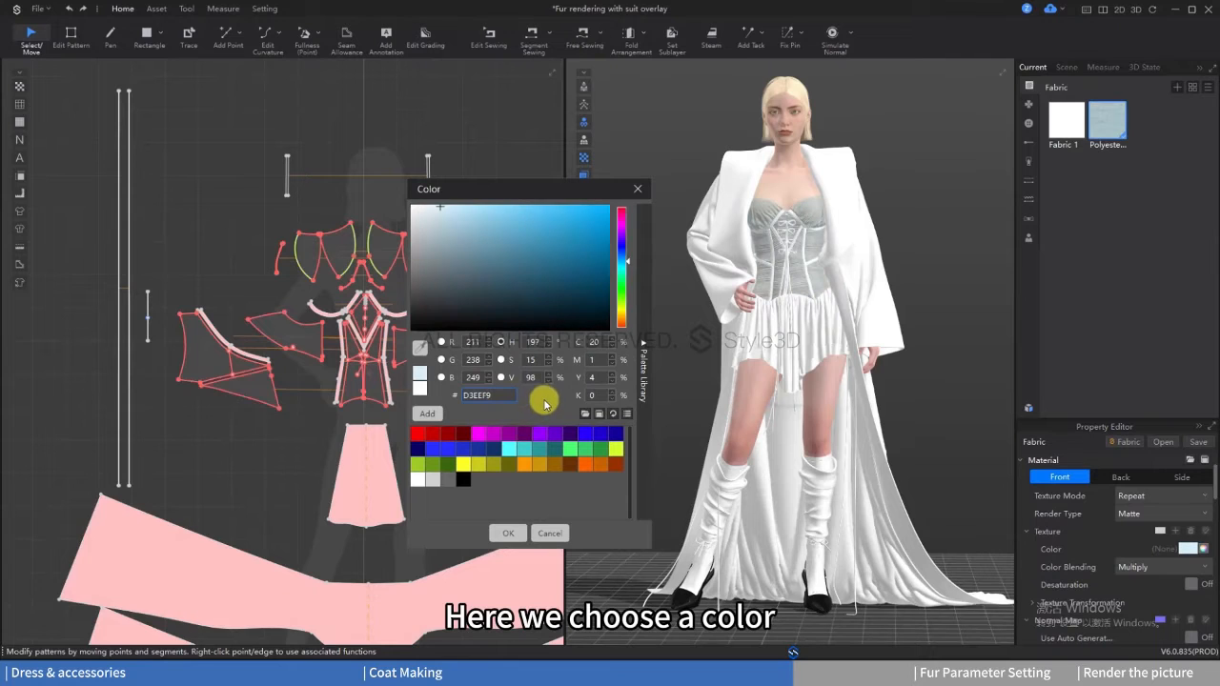
click(509, 534)
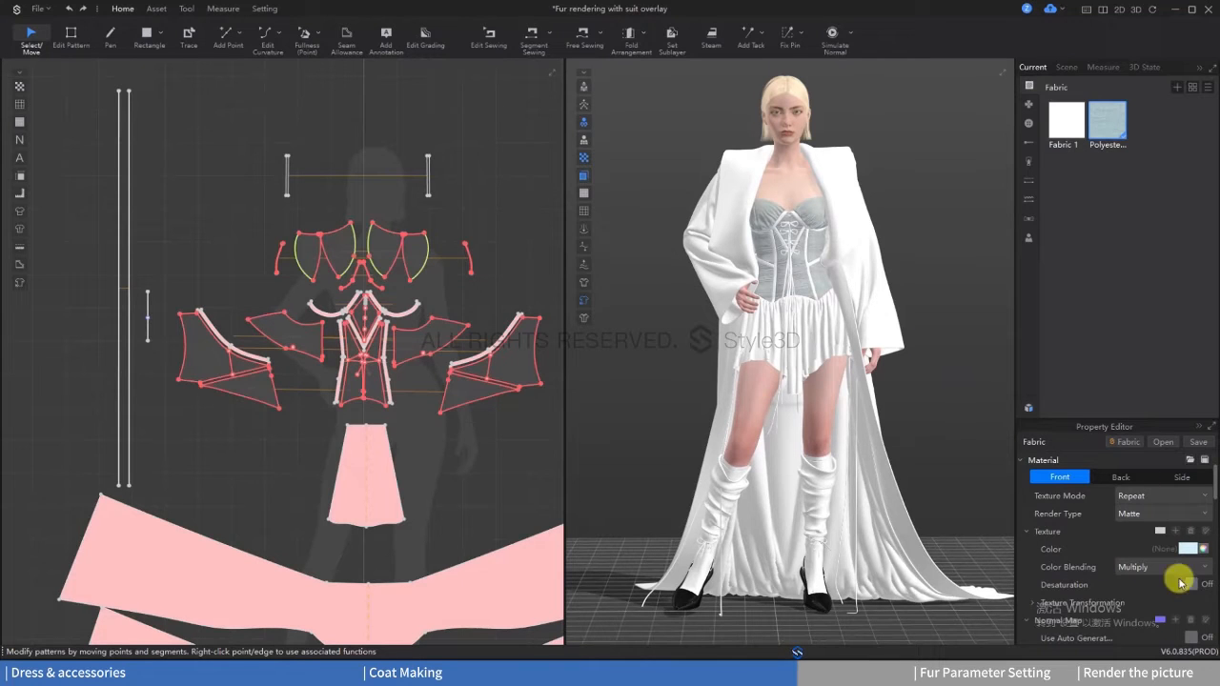
click(1192, 584)
click(1070, 239)
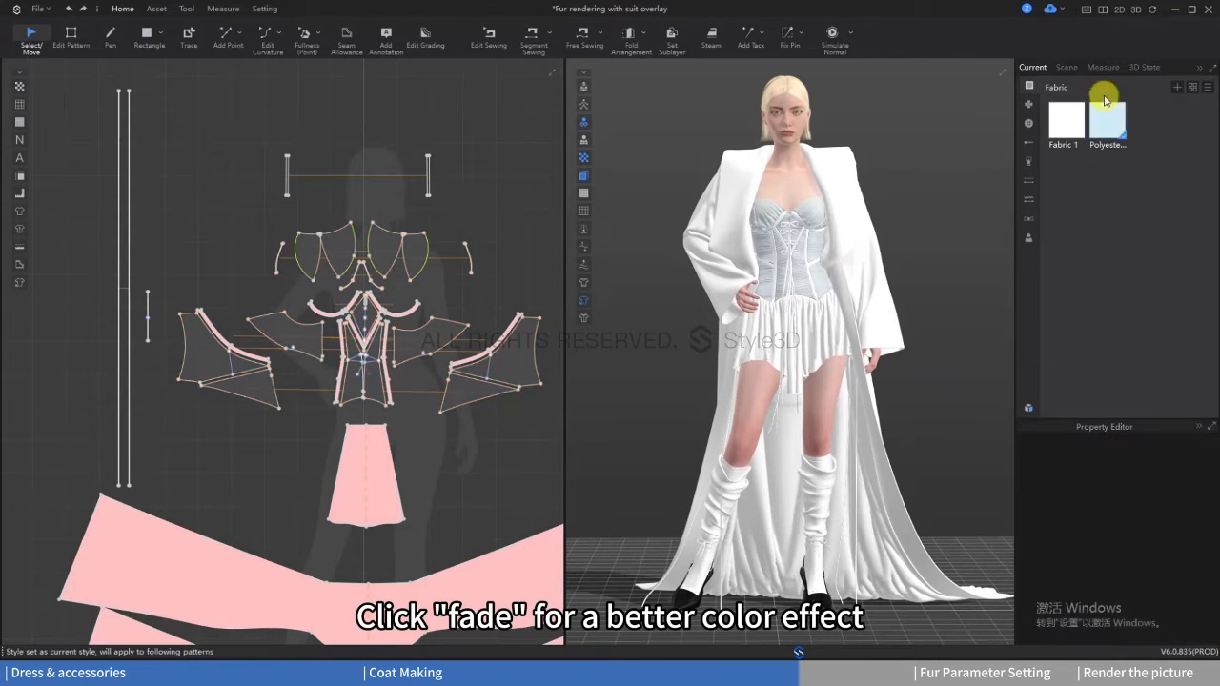
Step: Make a copy of the light blue Polyester_Air_Tencel fabric
right_click(1107, 117)
click(1117, 114)
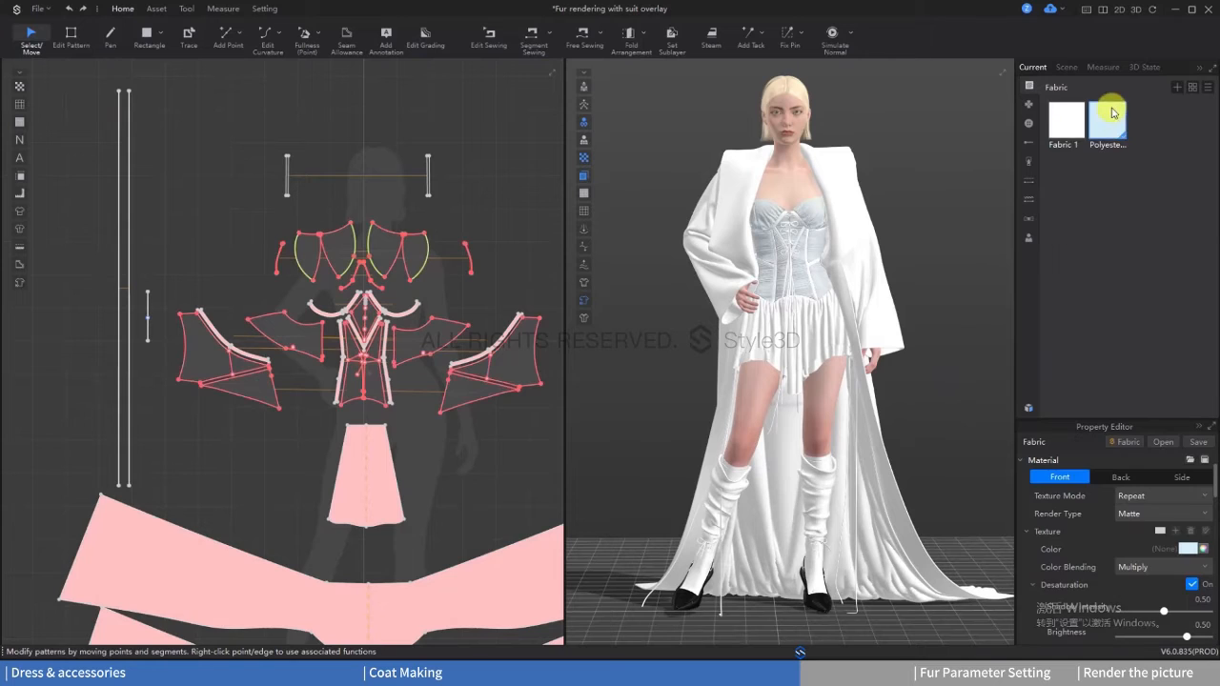
right_click(1109, 119)
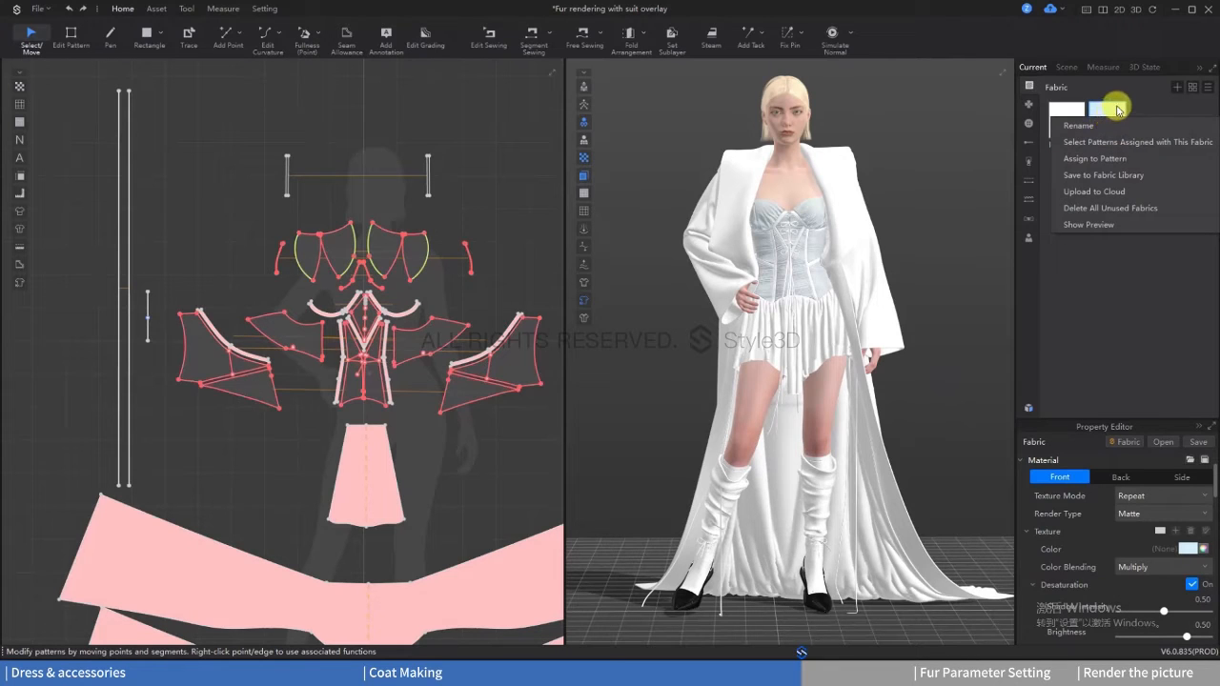
click(1120, 111)
click(1206, 87)
click(1181, 103)
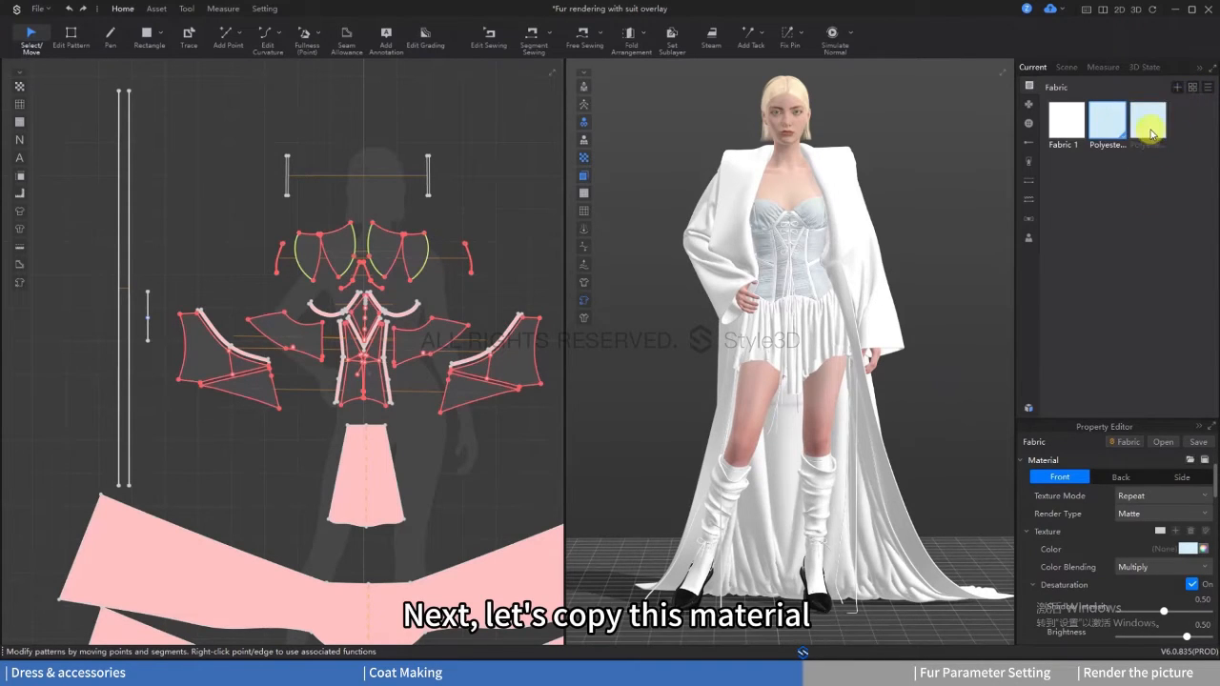
Step: Assign the copied Polyester_Air_Tencel fabric to the narrow trim strips on the top's front, bust and back
click(219, 329)
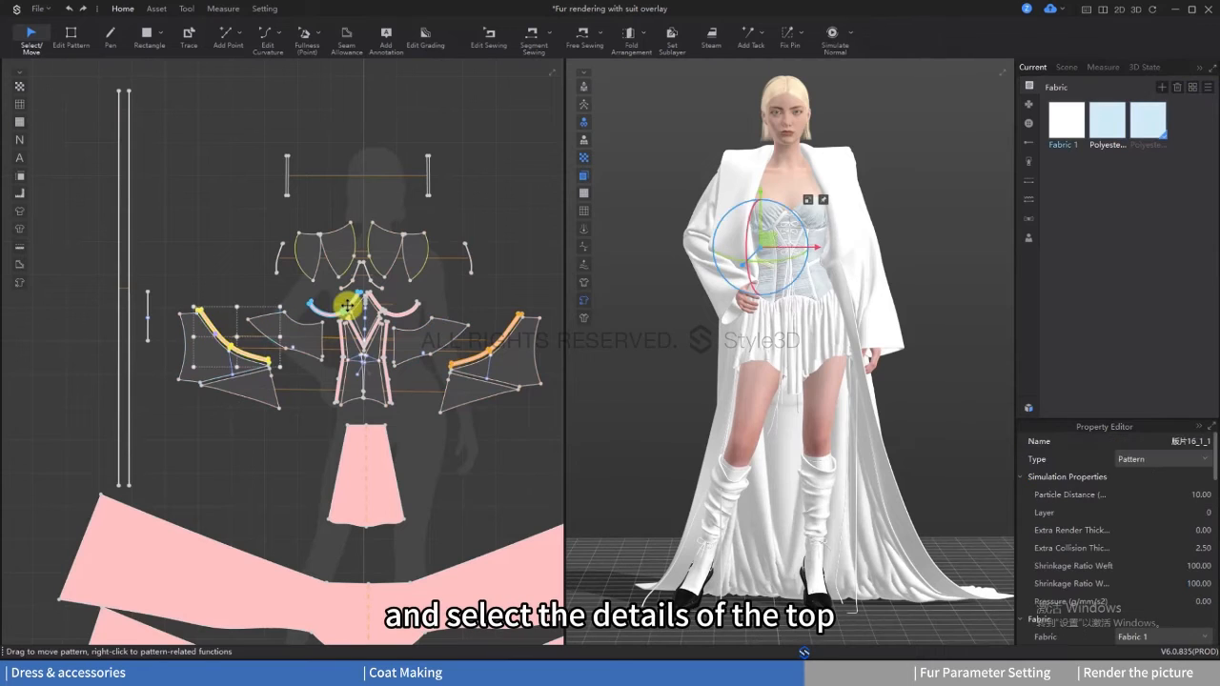
shift+click(377, 318)
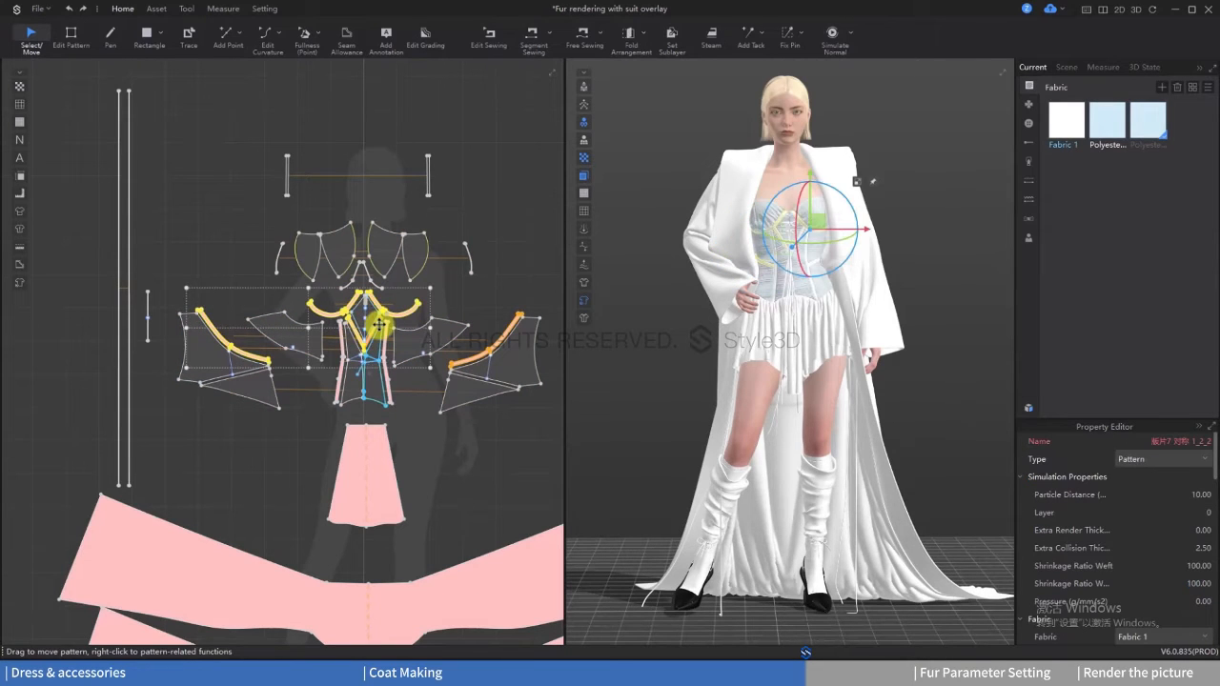
shift+click(345, 349)
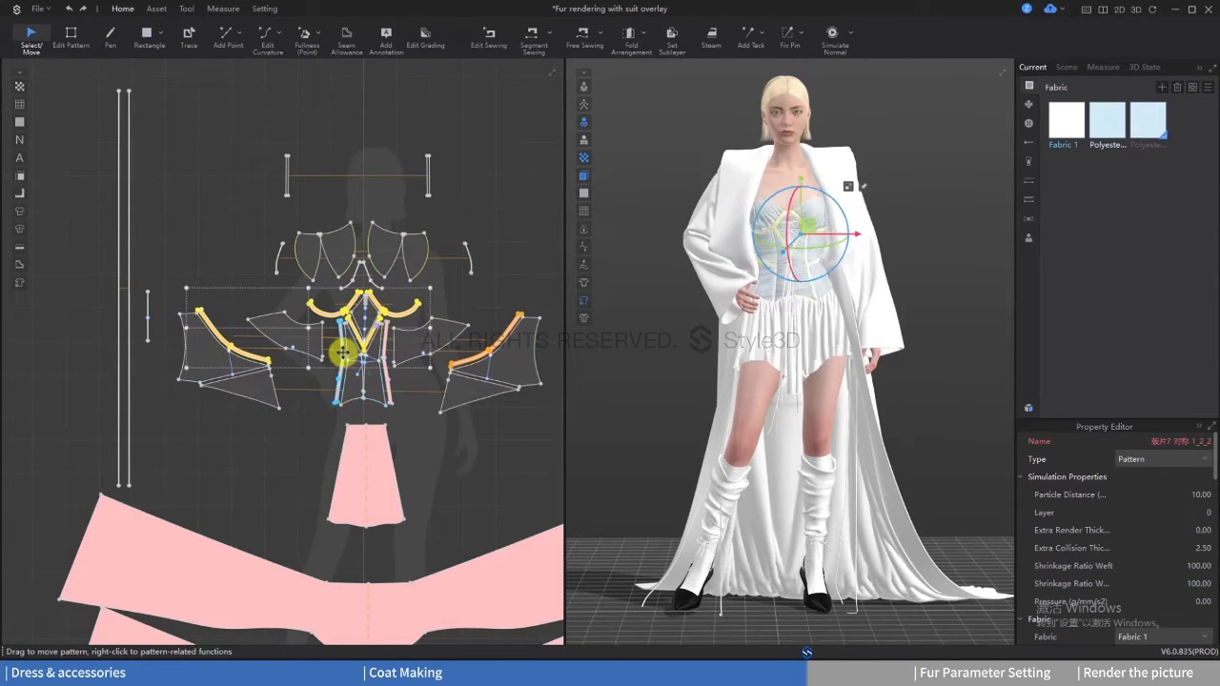
shift+click(386, 349)
shift+click(492, 346)
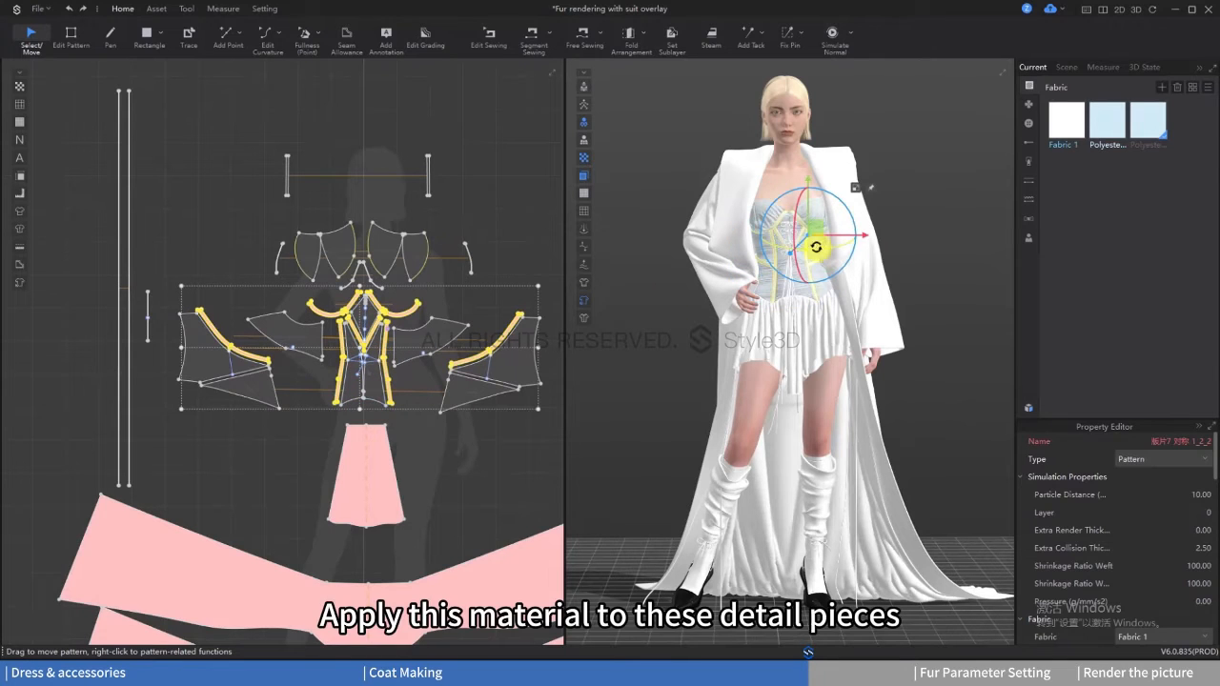
right_click(1153, 129)
click(1144, 155)
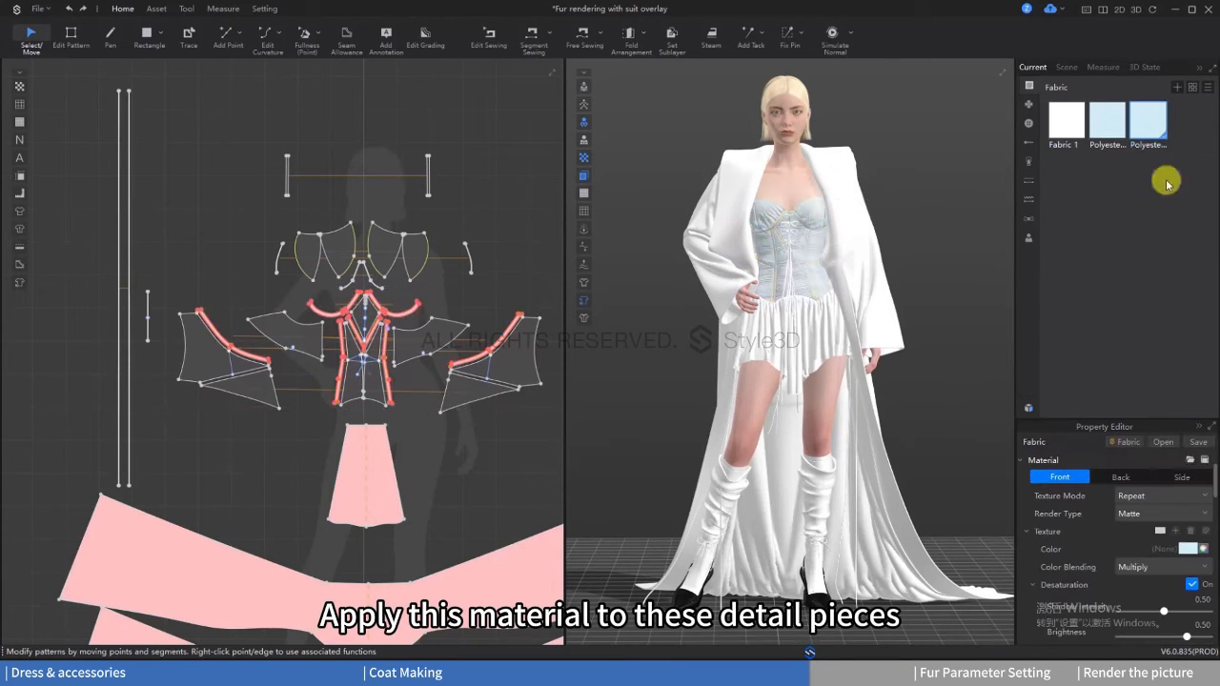
Step: Set the trim strips' fabric texture color to near-white, RGB 251, 251, 251
click(1186, 550)
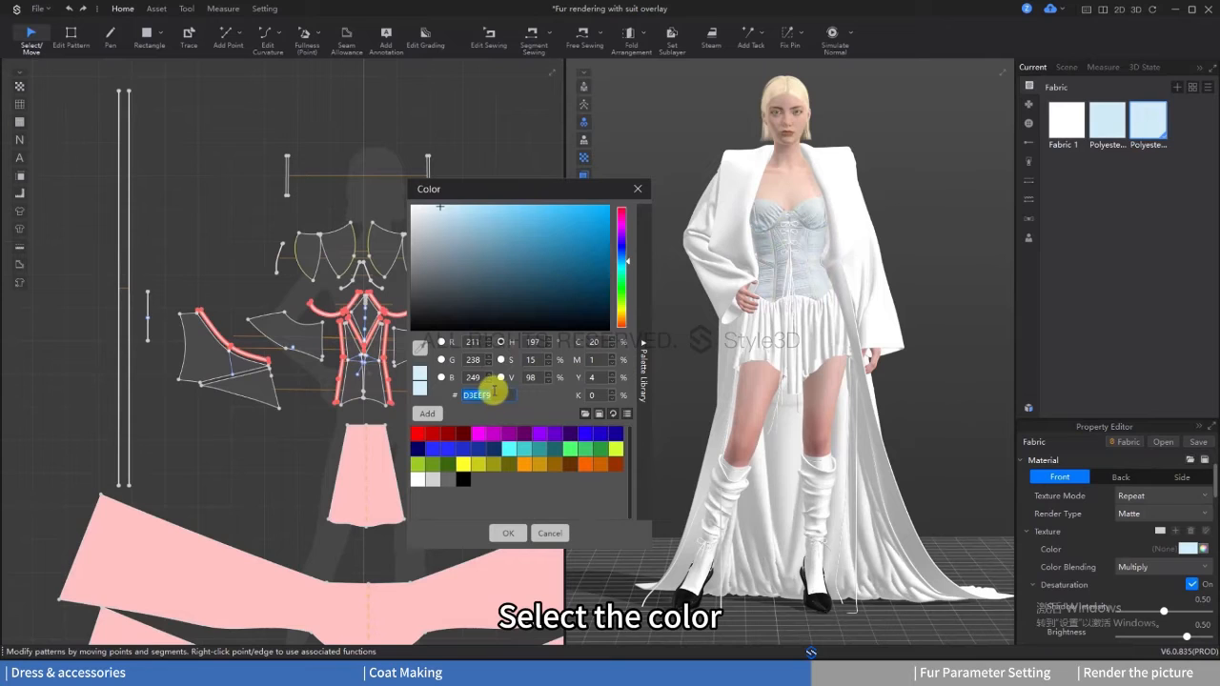
click(508, 533)
click(1129, 329)
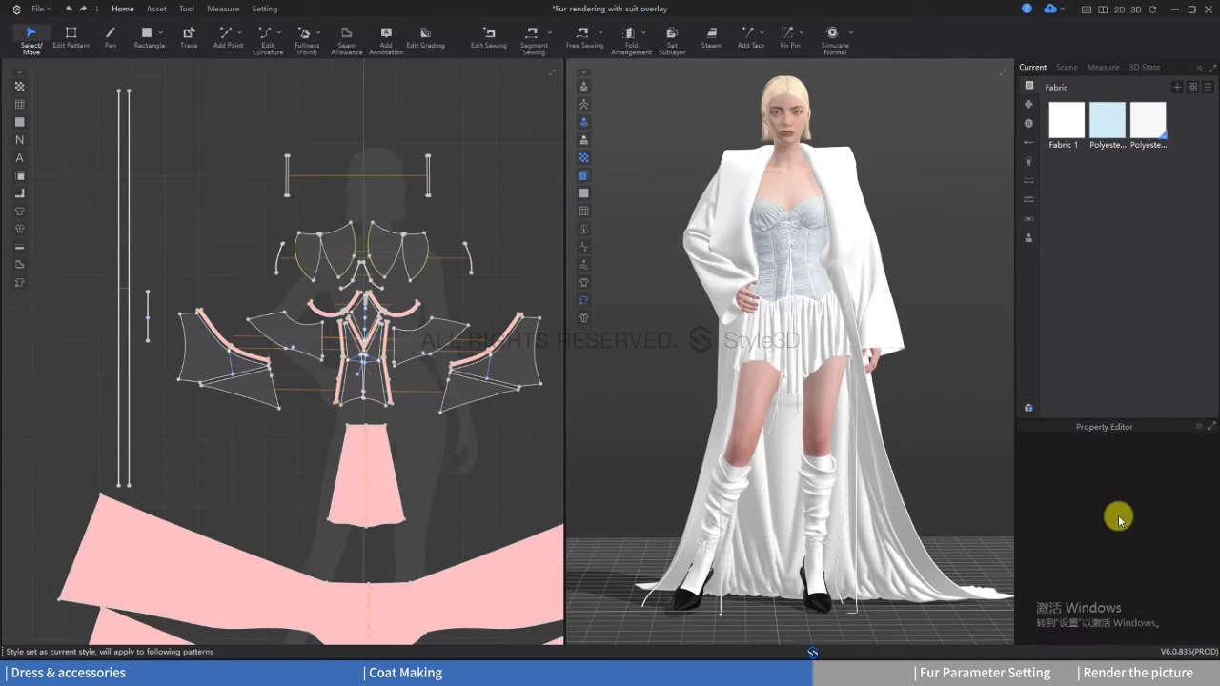
click(1148, 134)
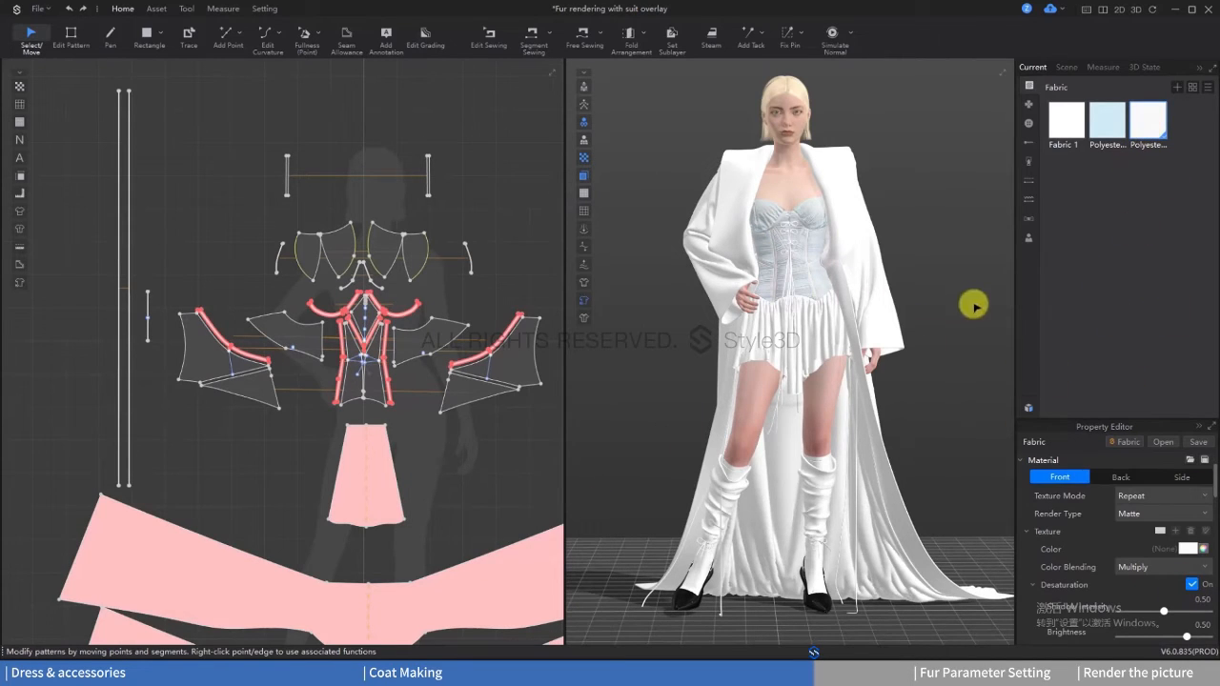
Step: Add the Silk_Crepde_Chine fabric from the resource library to the project's fabrics for the skirt
click(817, 361)
click(837, 330)
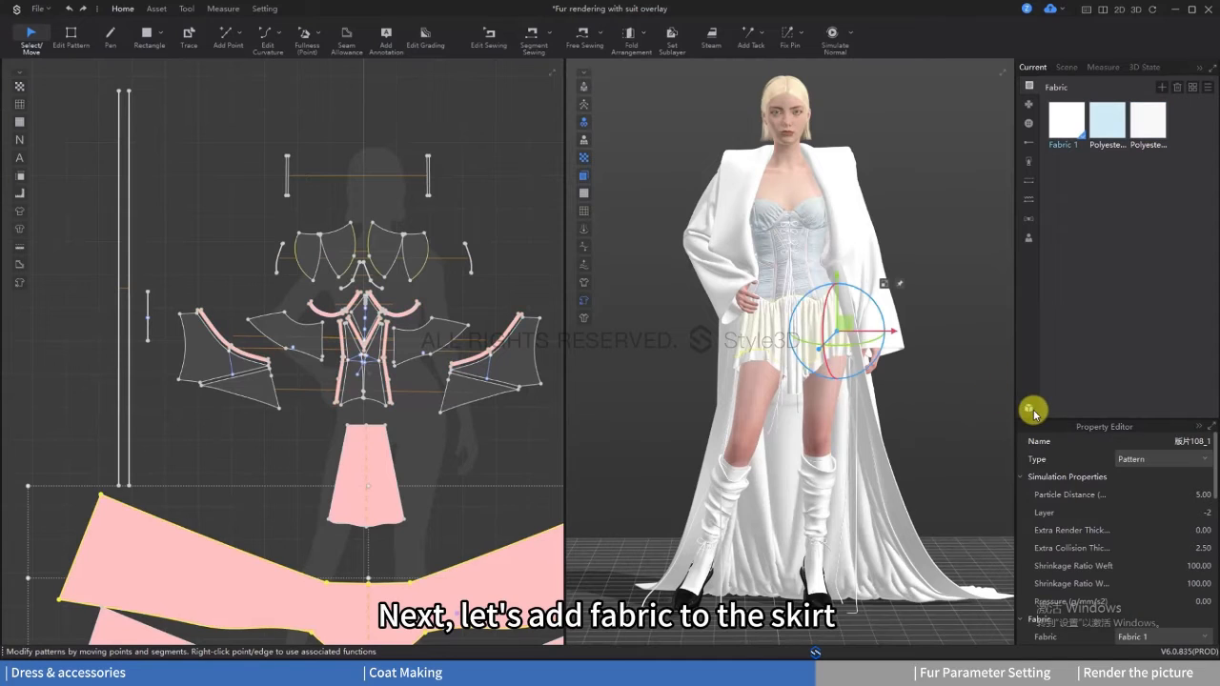
click(1030, 410)
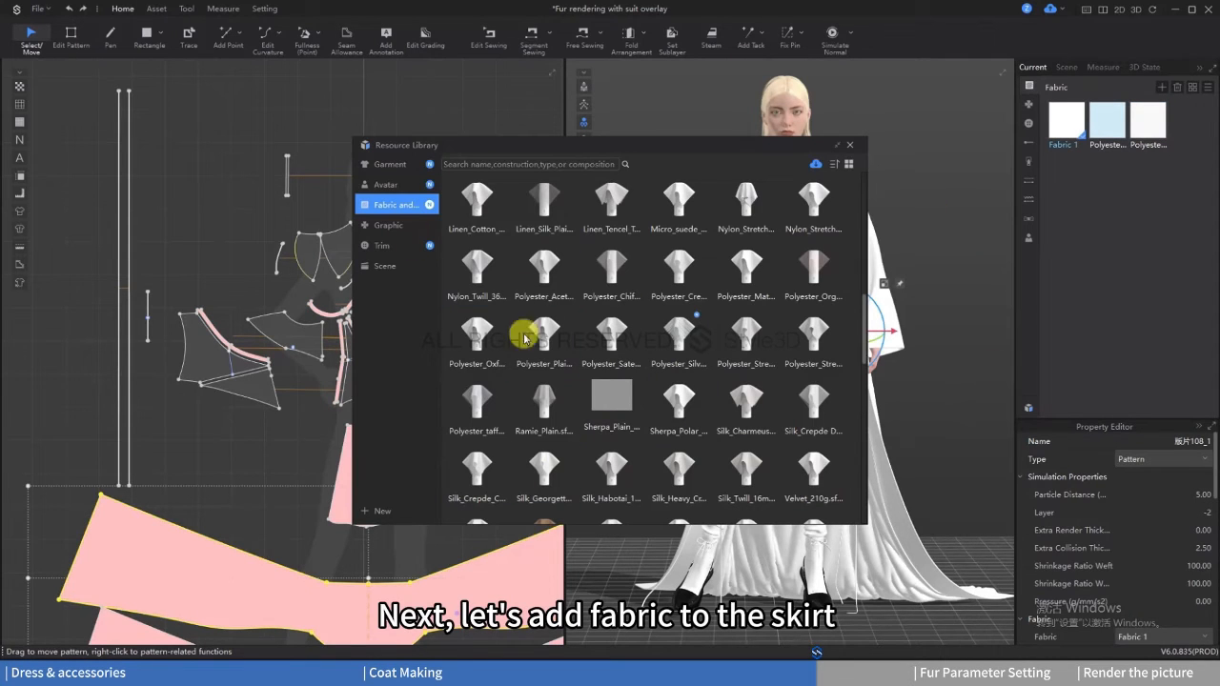
double_click(476, 488)
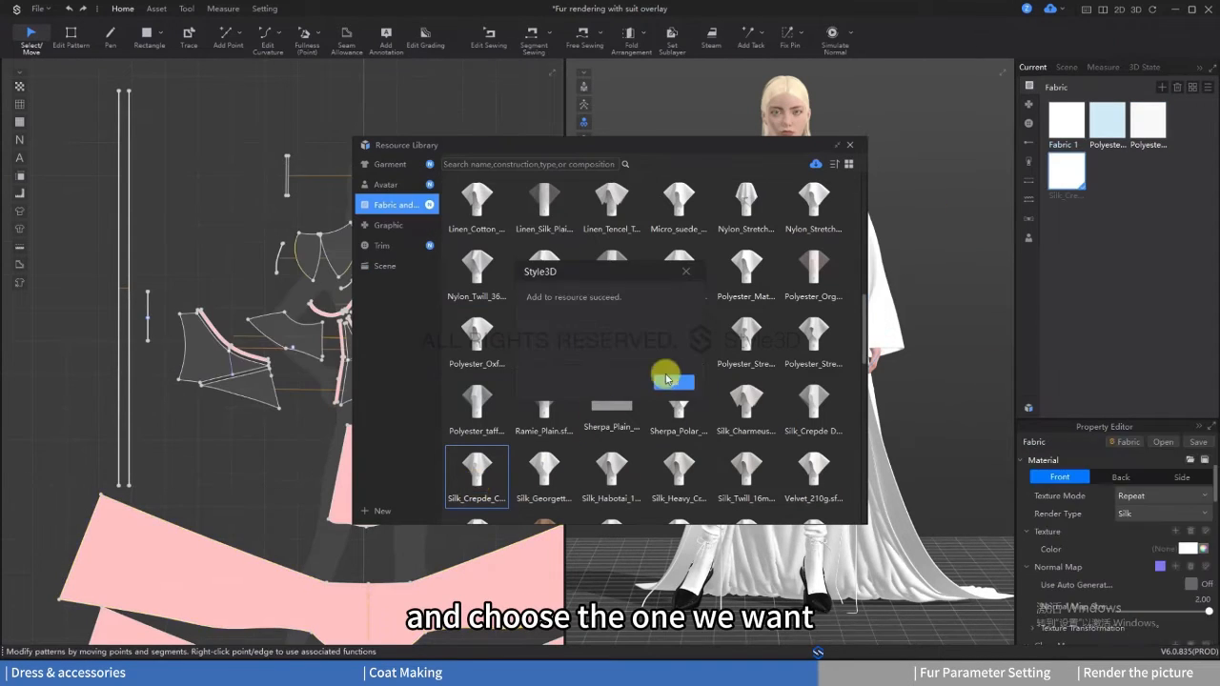
click(848, 150)
Step: Assign the Silk_Crepde_Chine fabric to all three skirt pieces: the small center panel and the two wide flared layers
scroll(321, 463, down, 3)
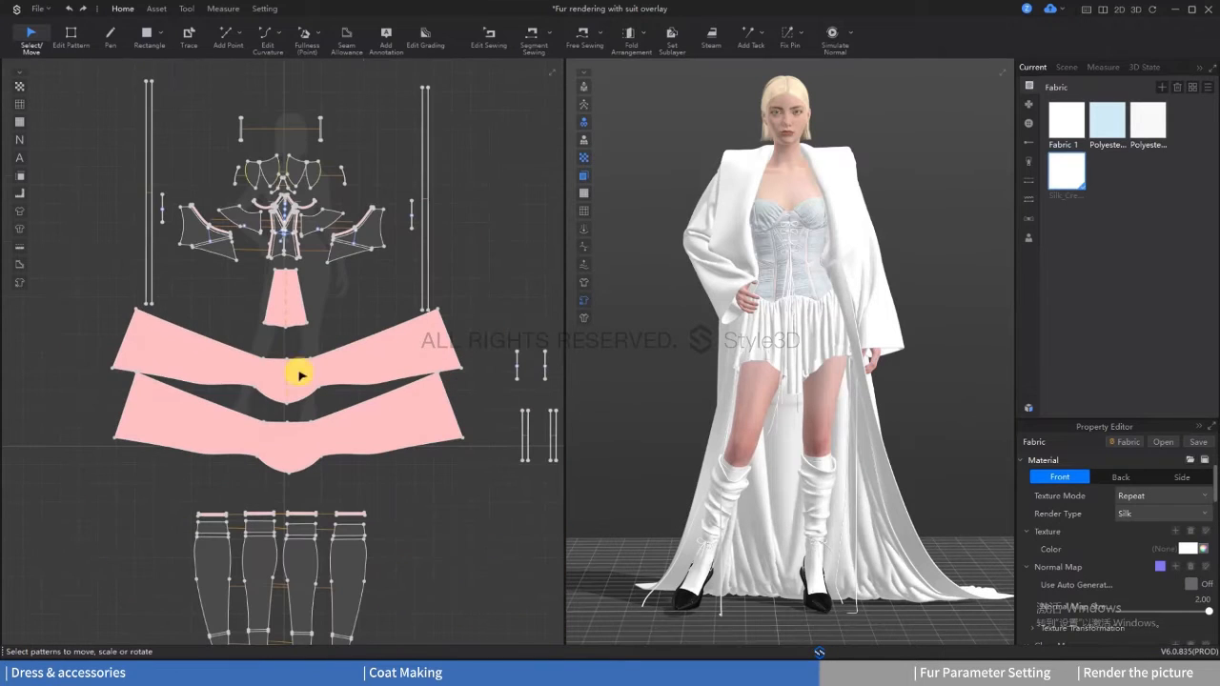
click(229, 296)
click(291, 298)
right_click(1067, 172)
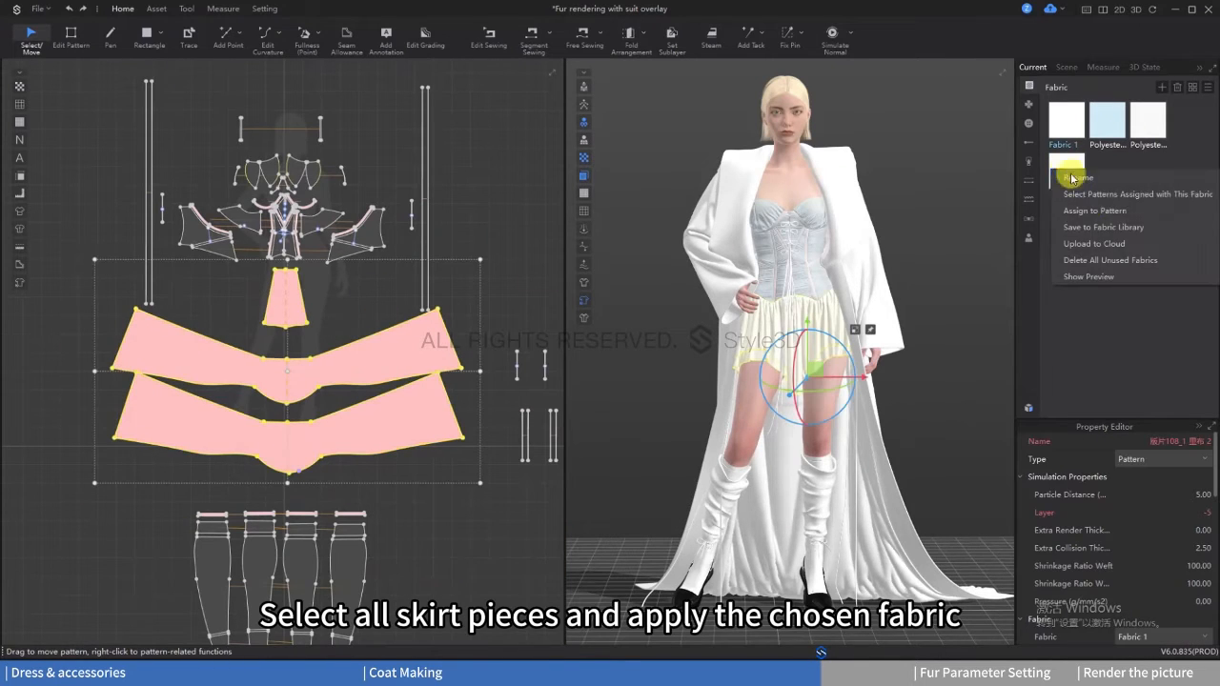
click(1083, 210)
Step: Set the skirt silk's texture color to a very pale blue-white, RGB 251, 253, 255
click(1069, 181)
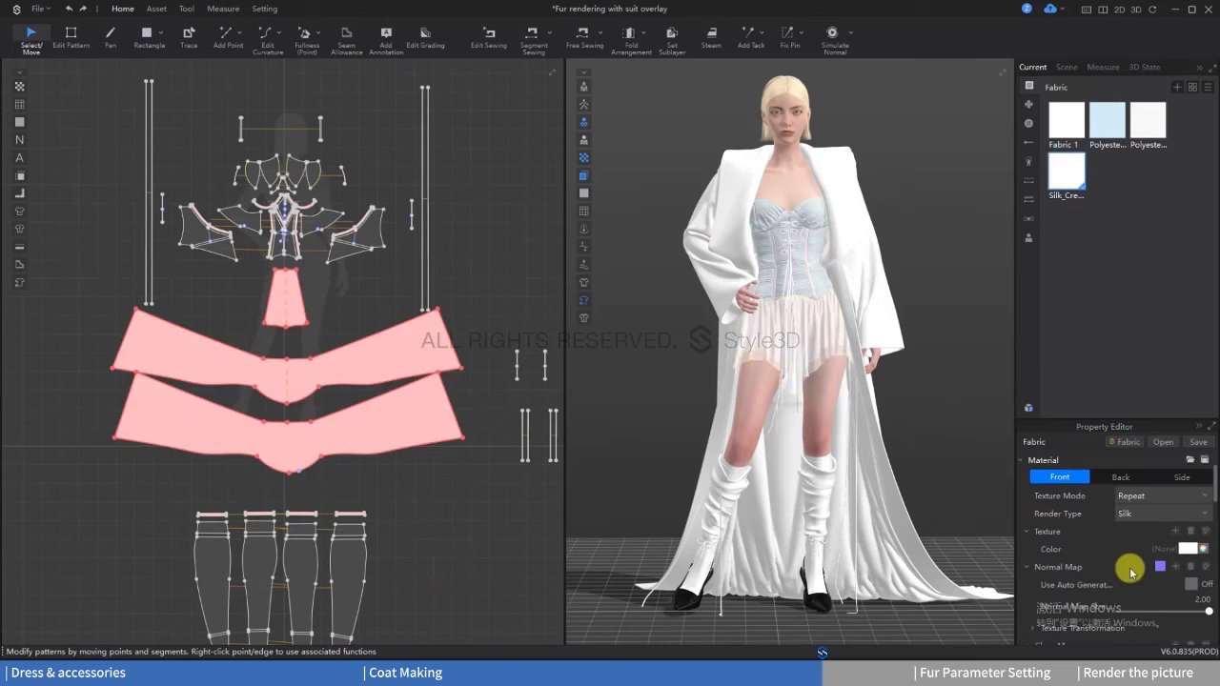
click(1192, 553)
double_click(502, 397)
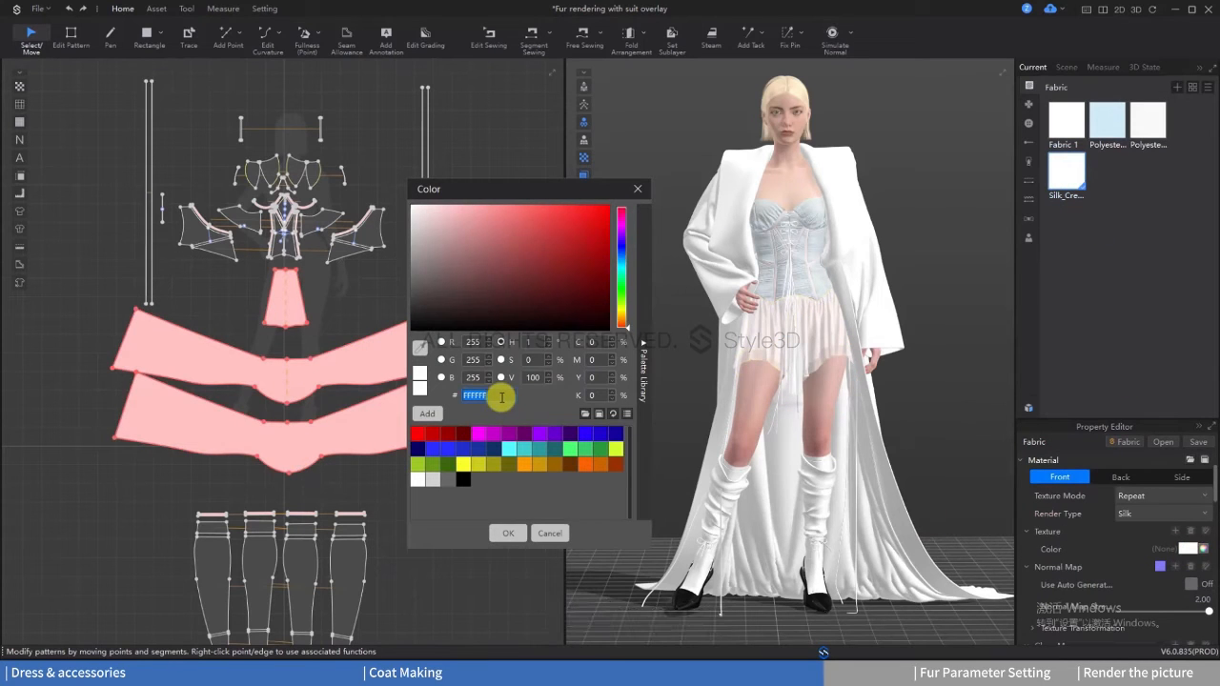
click(505, 534)
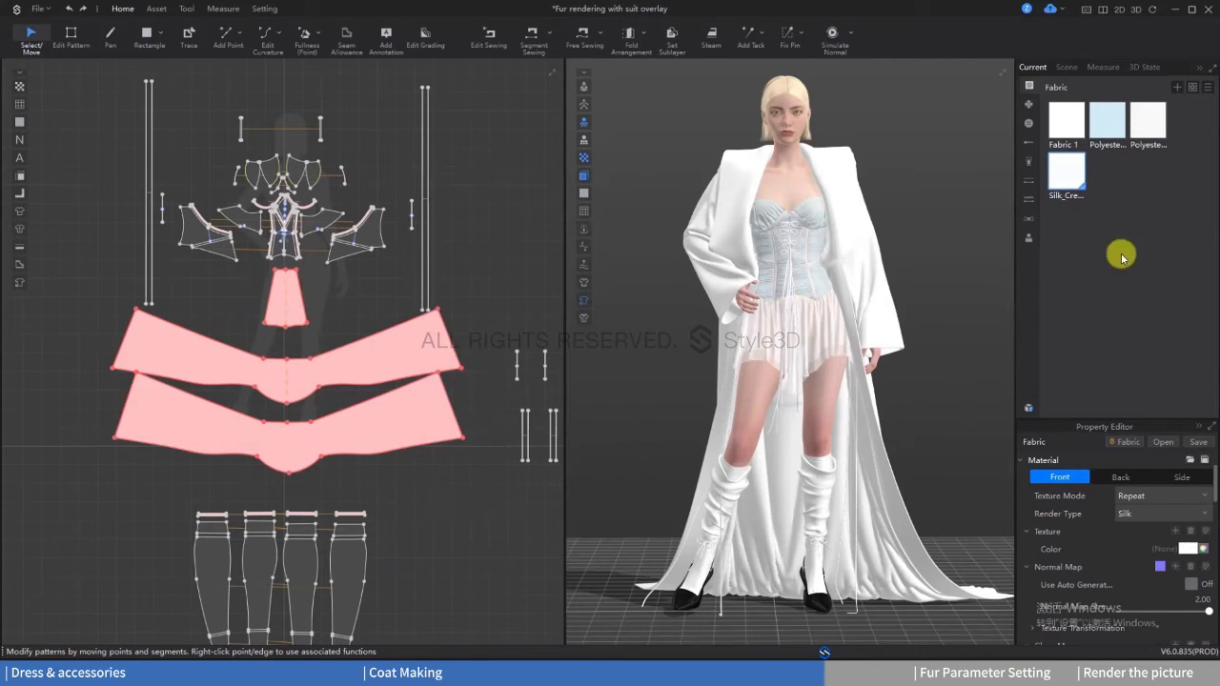
click(1065, 305)
Step: Copy the Silk_Crepde_Chine fabric and assign the copy to the small trapezoid panel above the flared skirt layers
click(1067, 172)
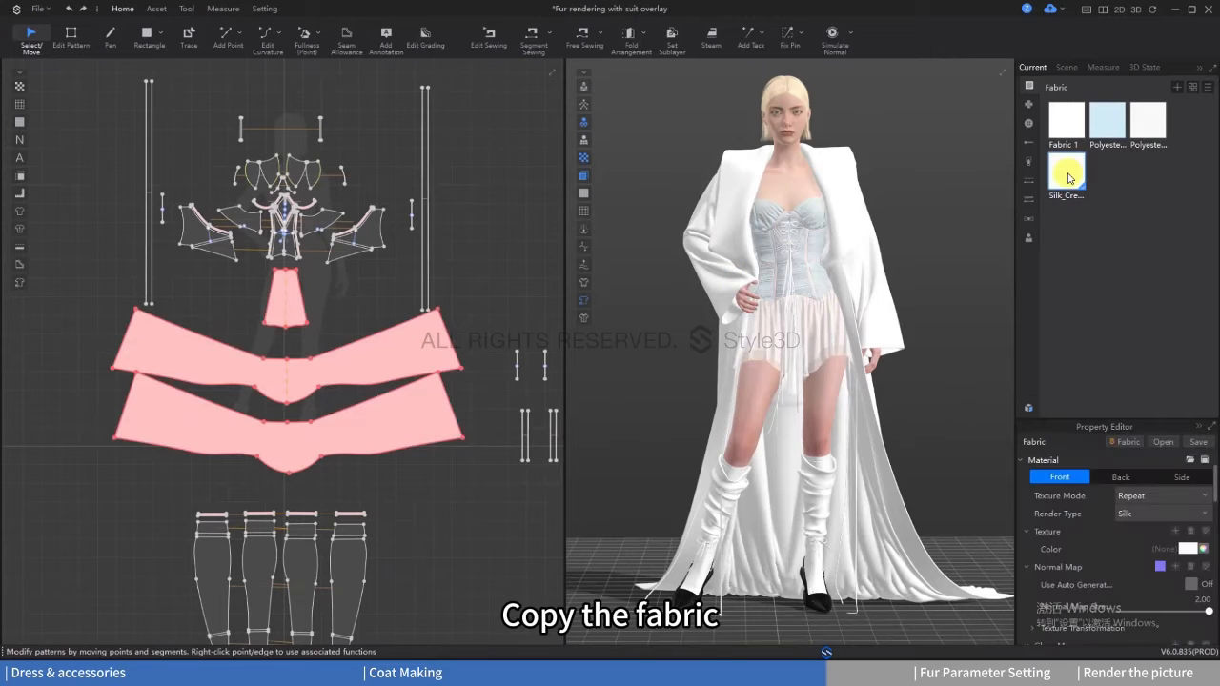
click(1208, 87)
click(1198, 99)
click(286, 297)
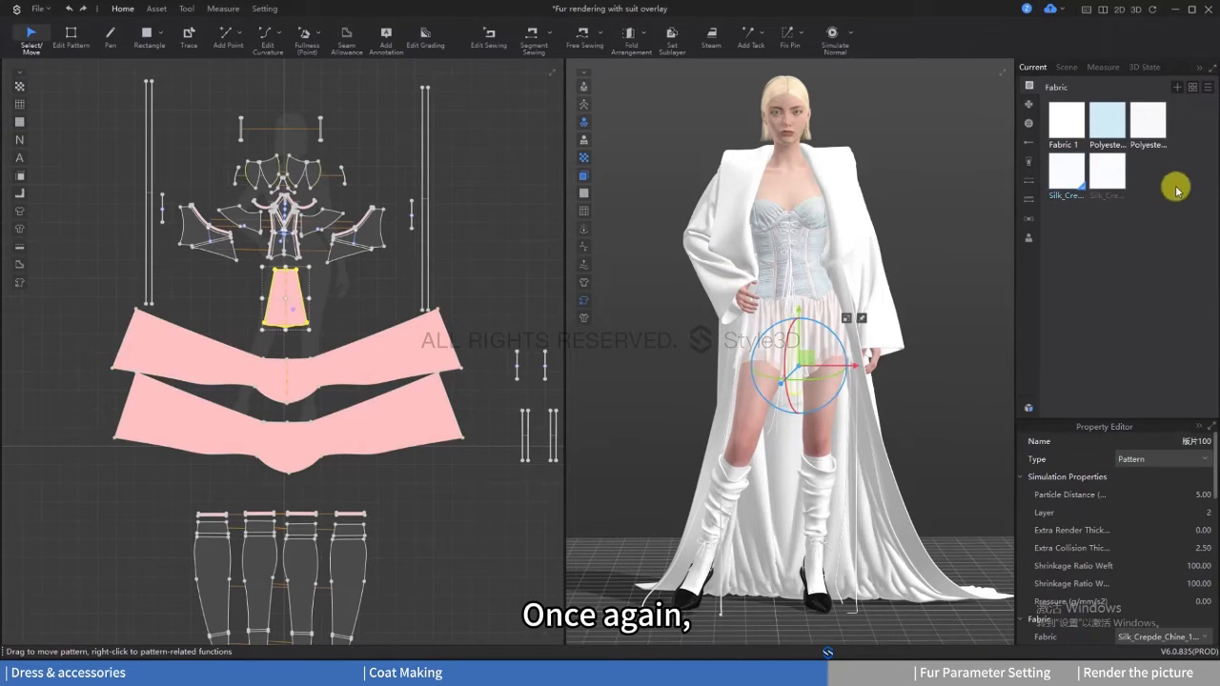
right_click(1111, 172)
click(1117, 193)
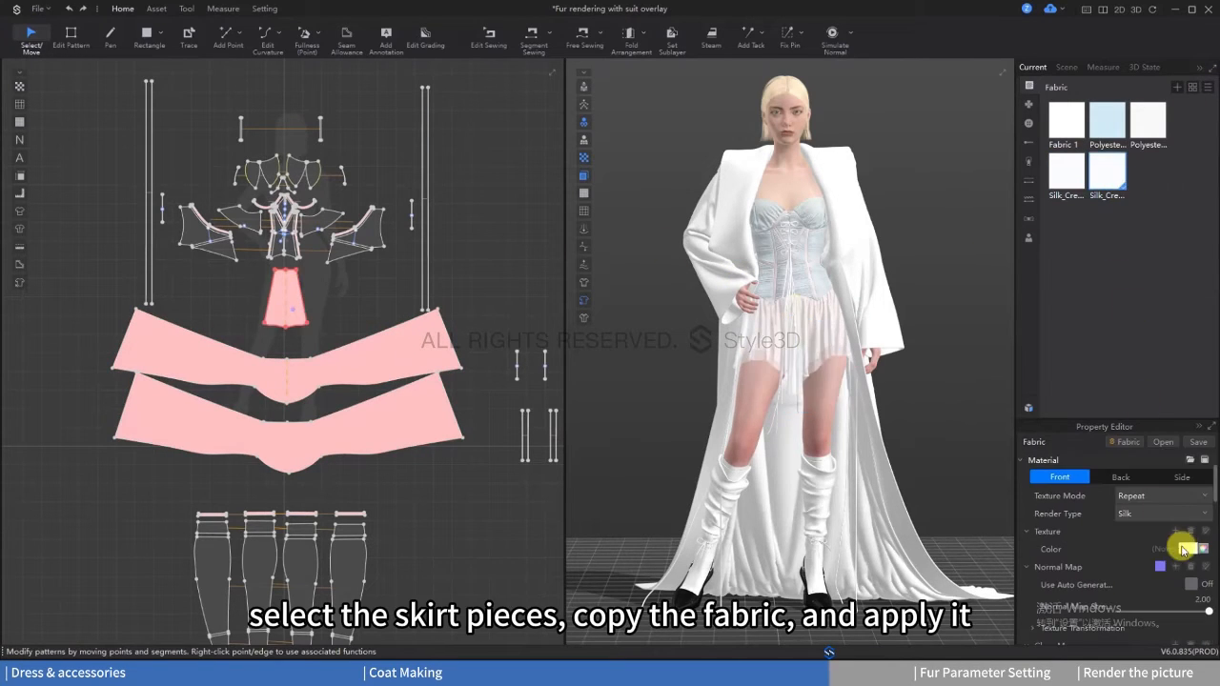
Step: Set the texture color of the trapezoid panel's copied silk fabric to D1D5DA
click(1182, 550)
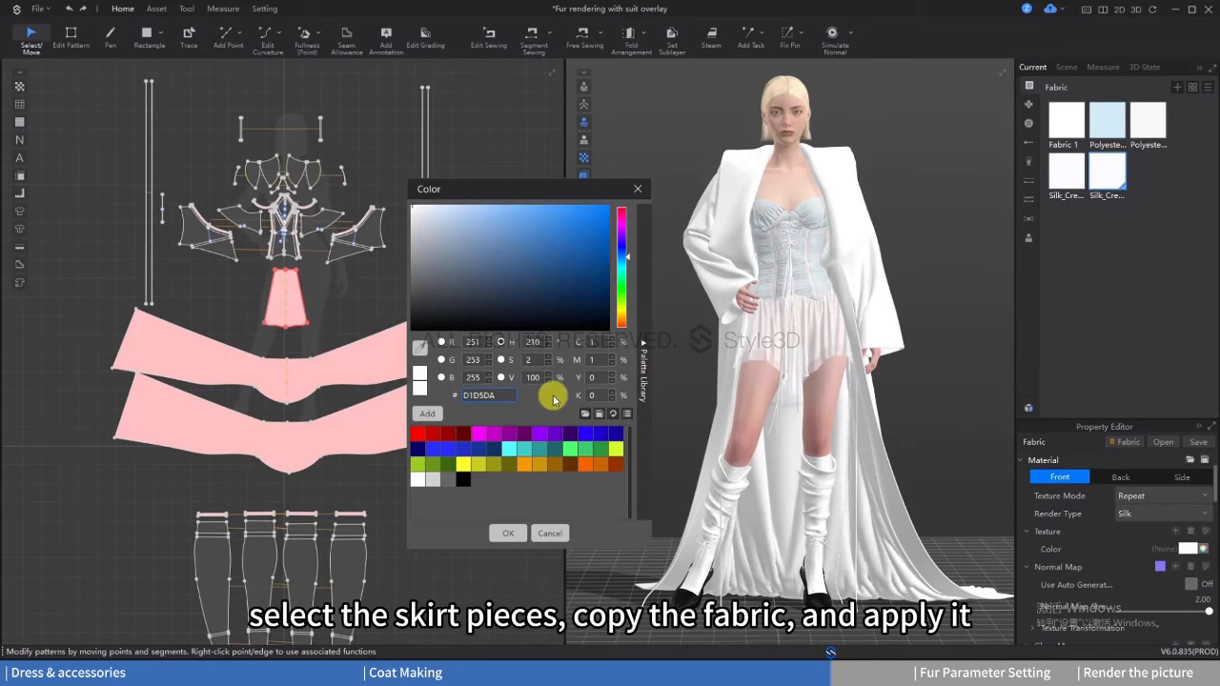
click(508, 532)
click(1104, 277)
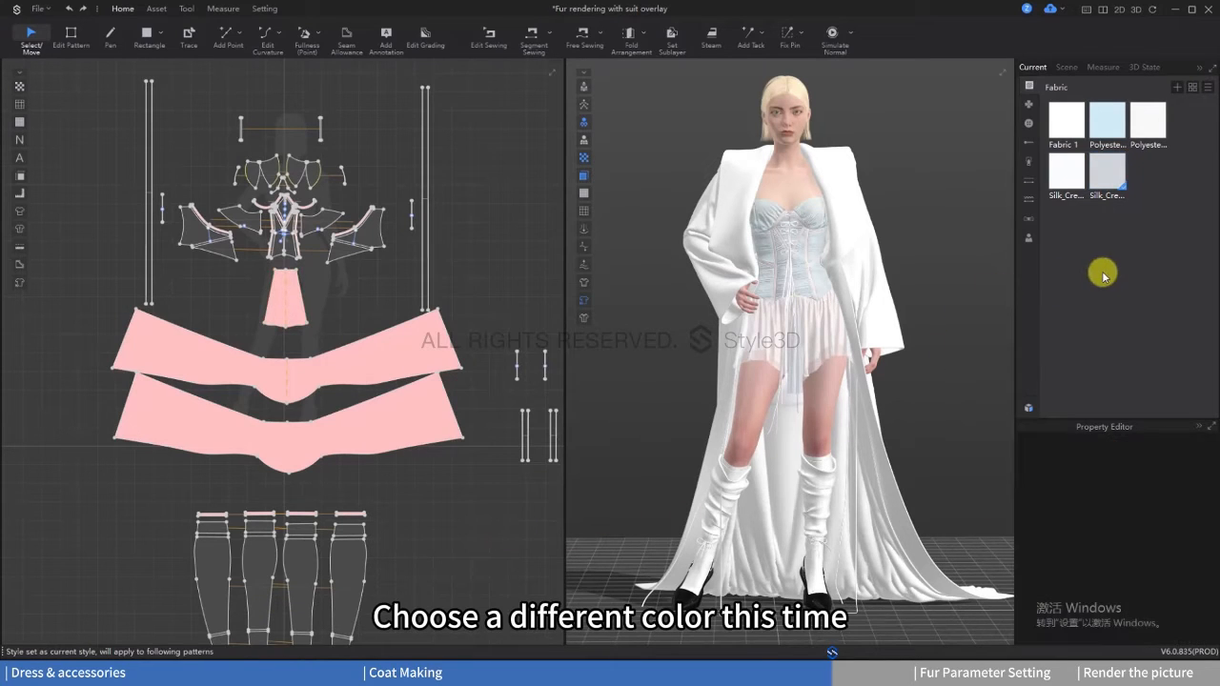
Step: Copy the near-white Polyester_Air_Tencel fabric and assign the copy to the four straps at the top of the socks
click(1147, 132)
right_click(1191, 93)
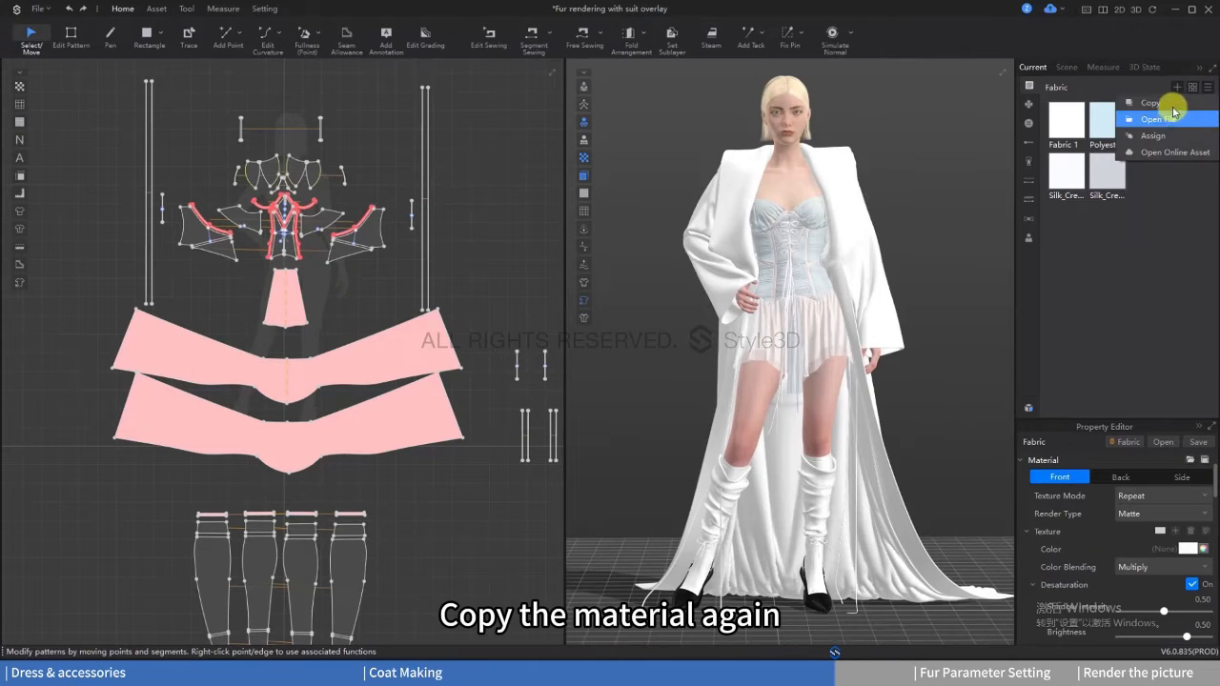
click(1170, 104)
click(275, 498)
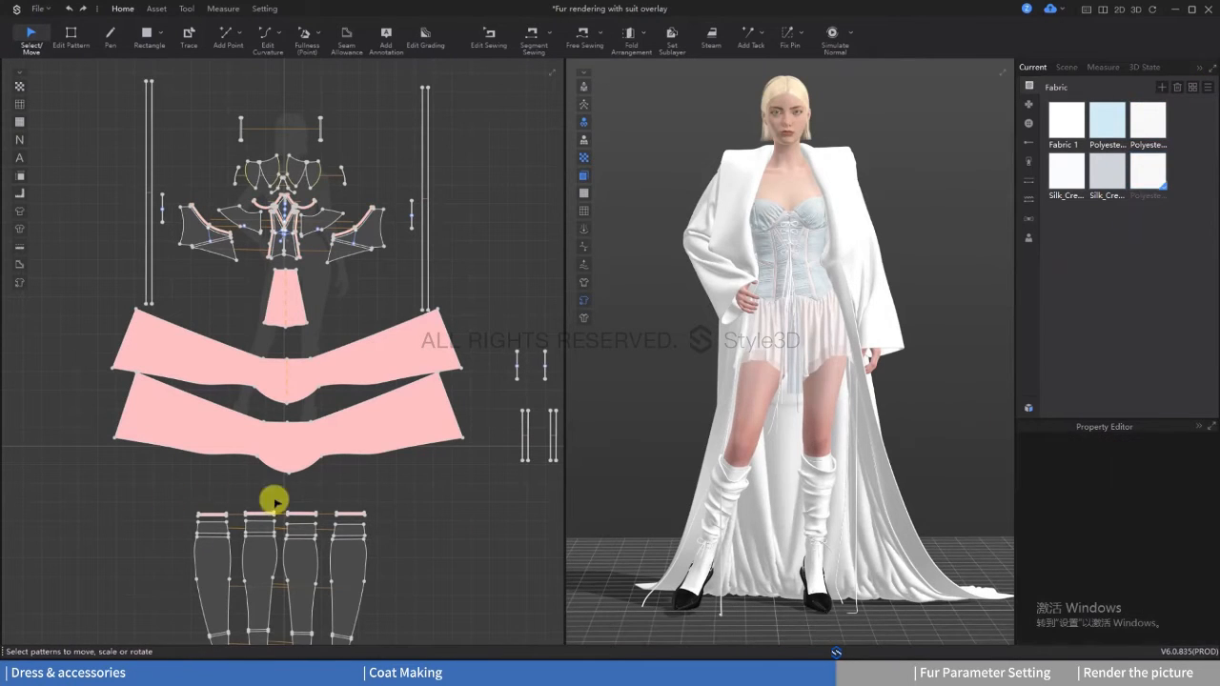
drag(174, 502, 407, 520)
right_click(1147, 177)
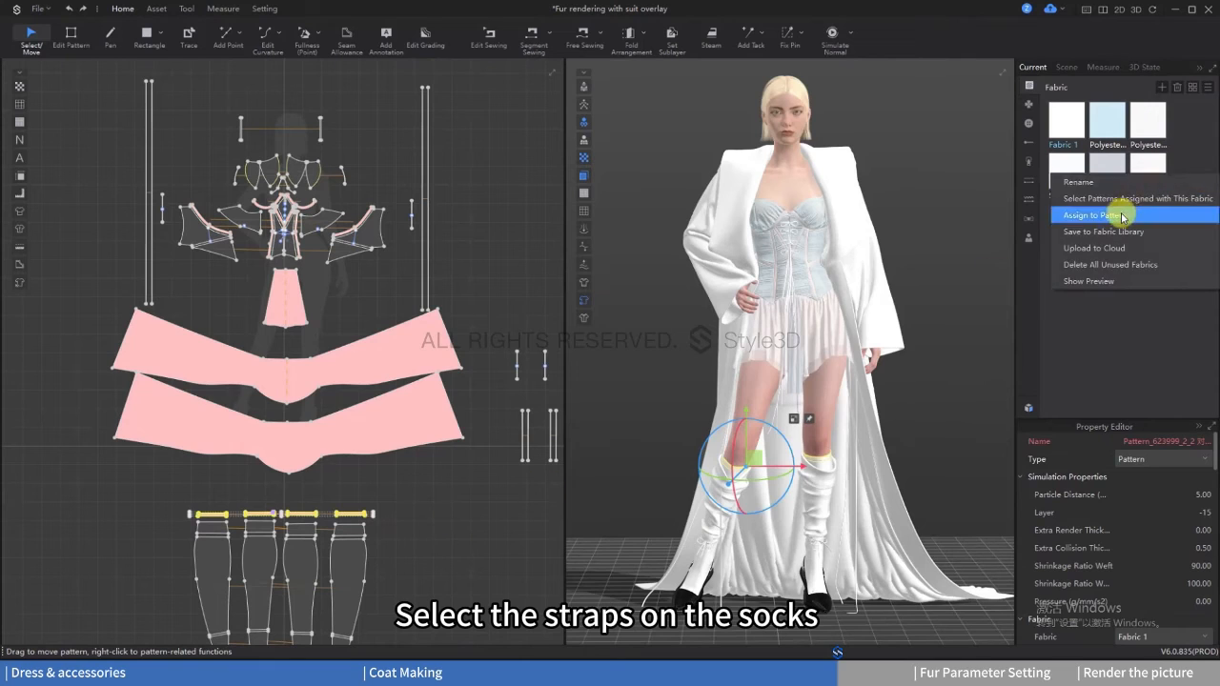
click(1125, 210)
Step: Set the texture color of the sock straps' fabric to F2E5CD
click(1149, 171)
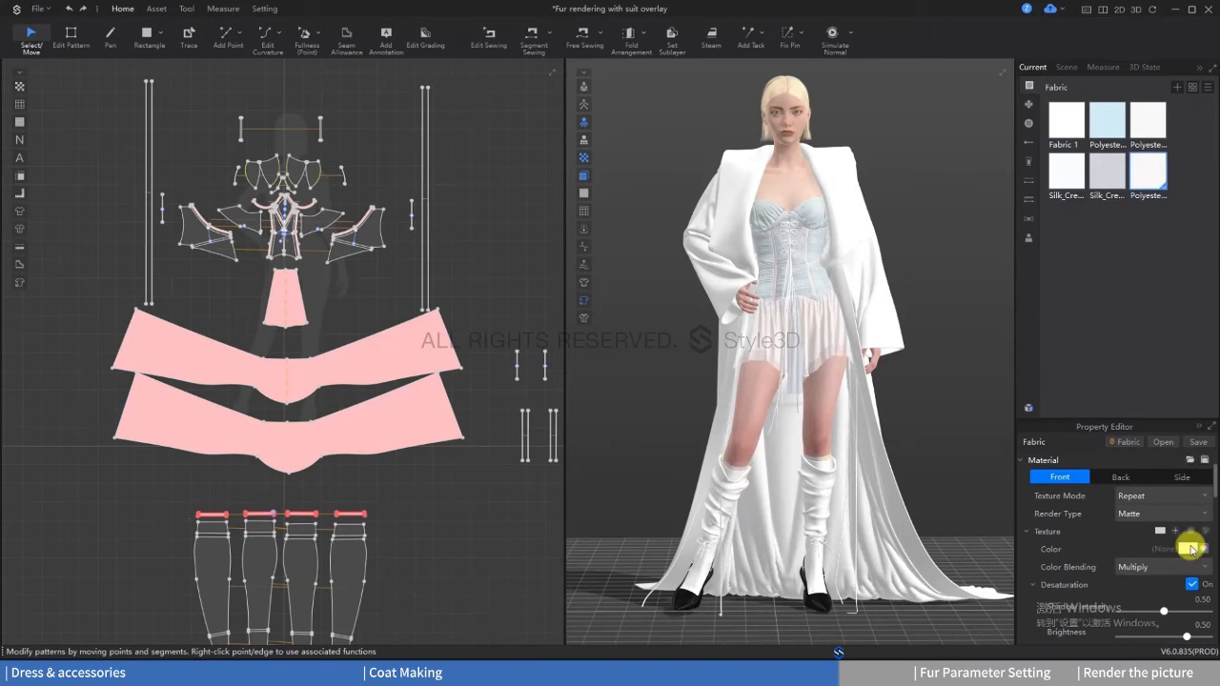
click(1187, 549)
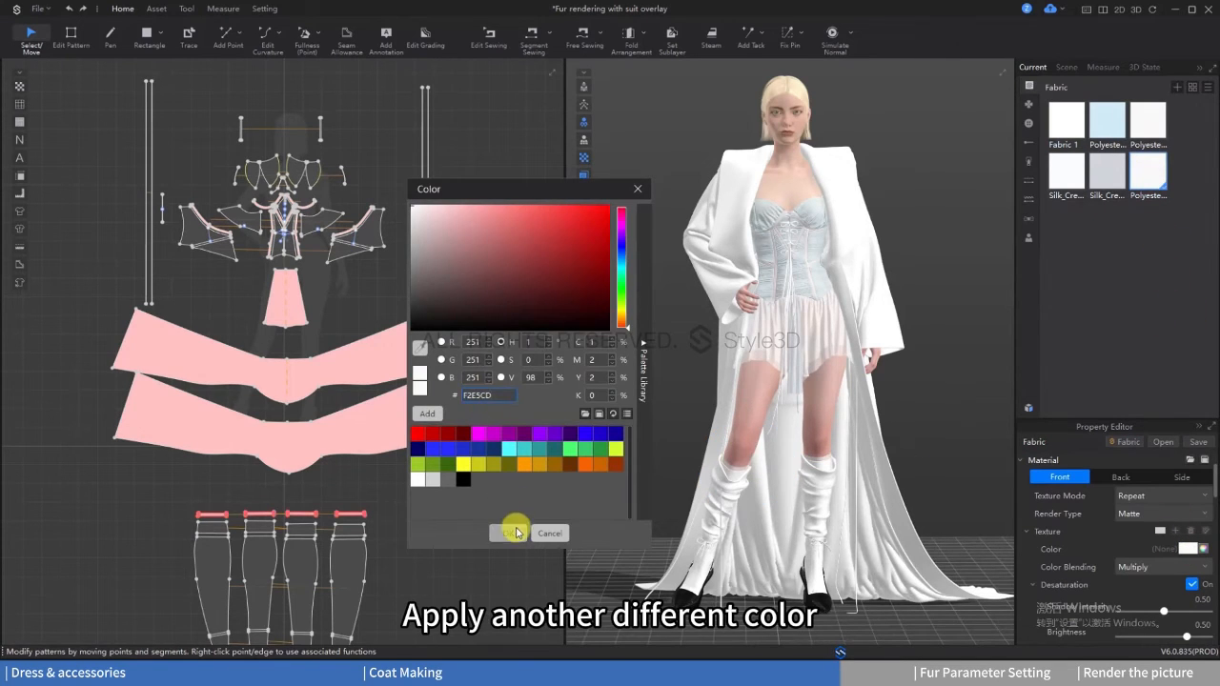
click(512, 532)
Step: Add the Cotton_Linen fabric from the resource library to the project's fabrics
click(1029, 409)
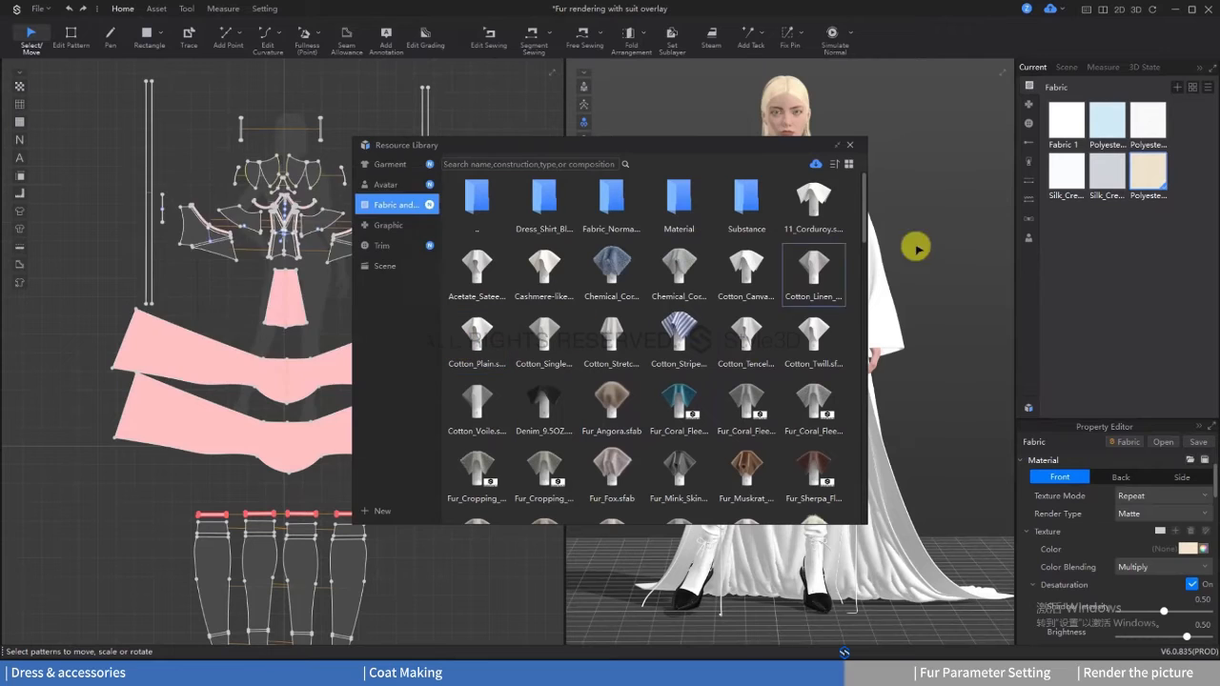
double_click(812, 264)
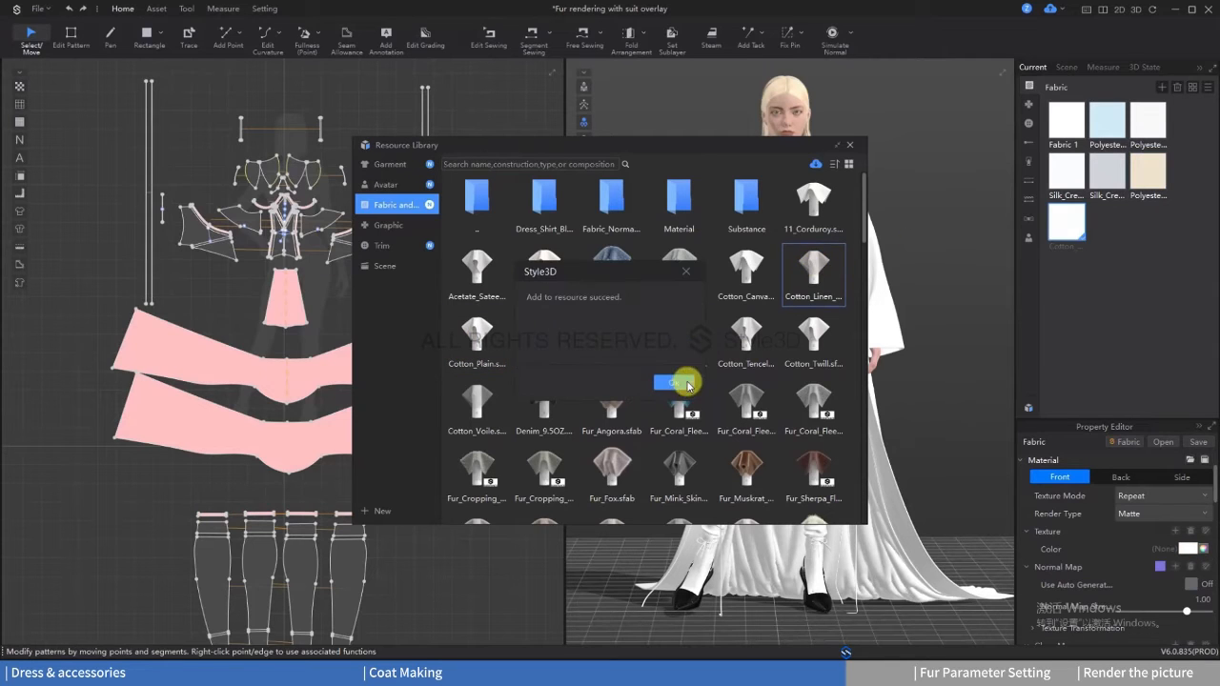
click(688, 384)
click(850, 146)
Step: Assign the Cotton_Linen fabric to all the sock leg and foot pieces, leaving out the straps at the top
scroll(266, 527, down, 3)
middle_drag(267, 528, 286, 367)
click(329, 515)
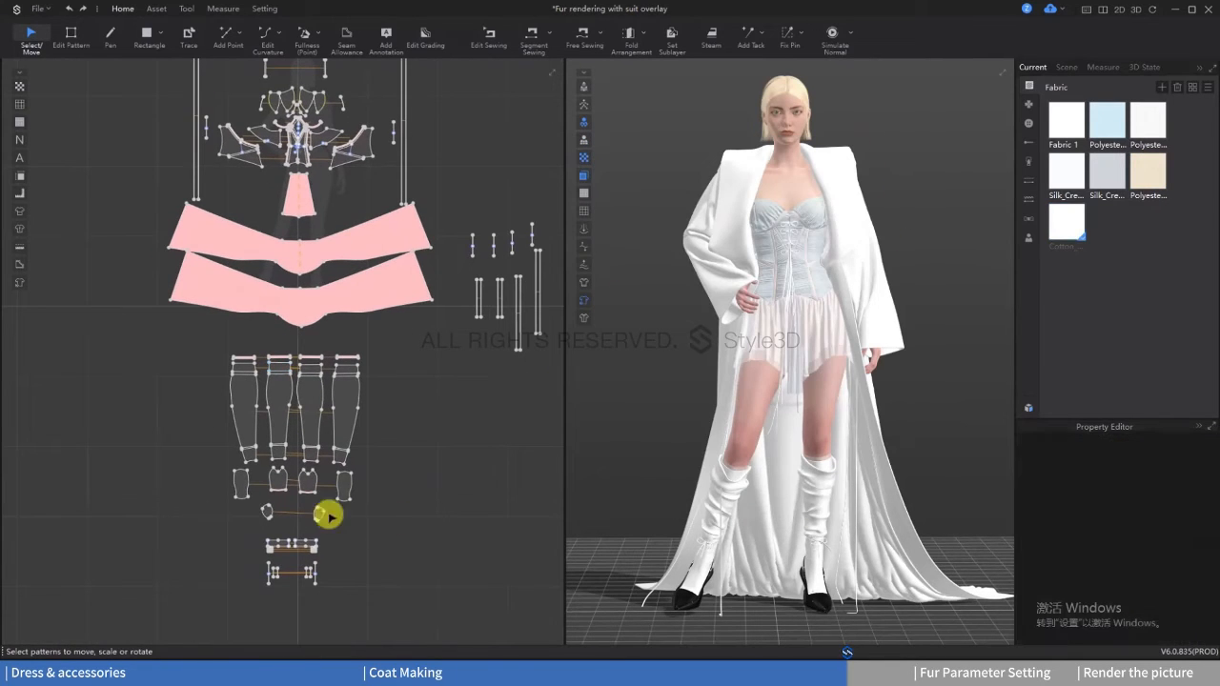
drag(328, 515, 193, 358)
right_click(1059, 232)
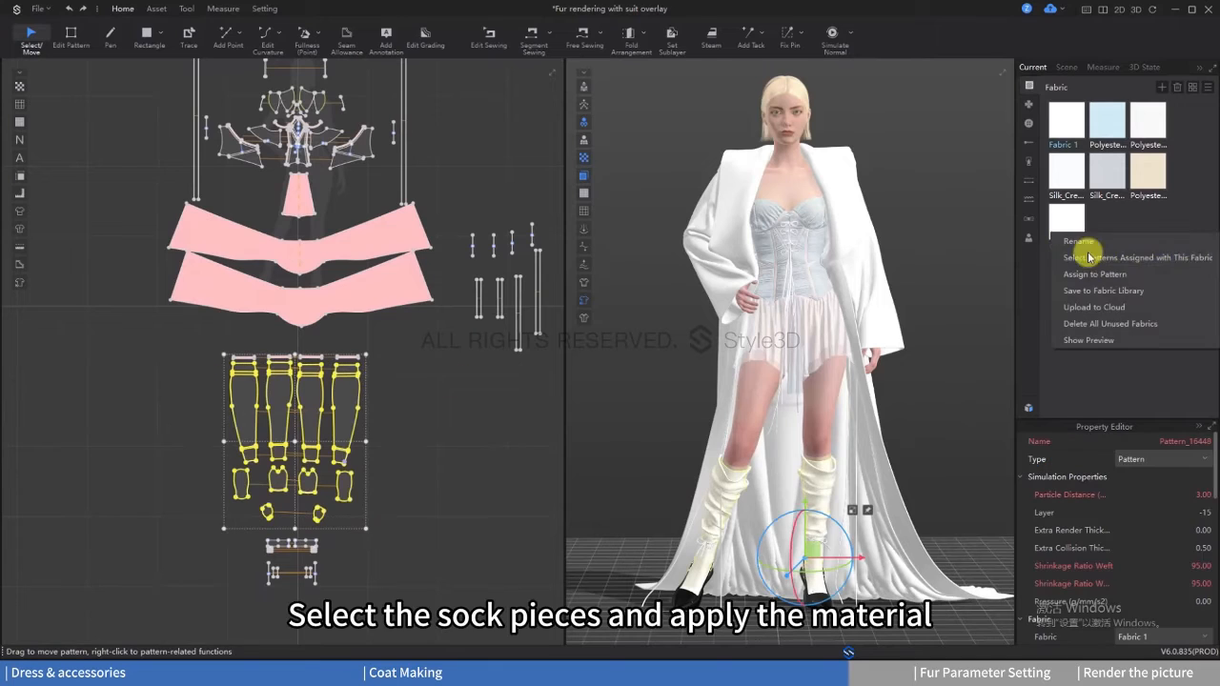
click(1088, 257)
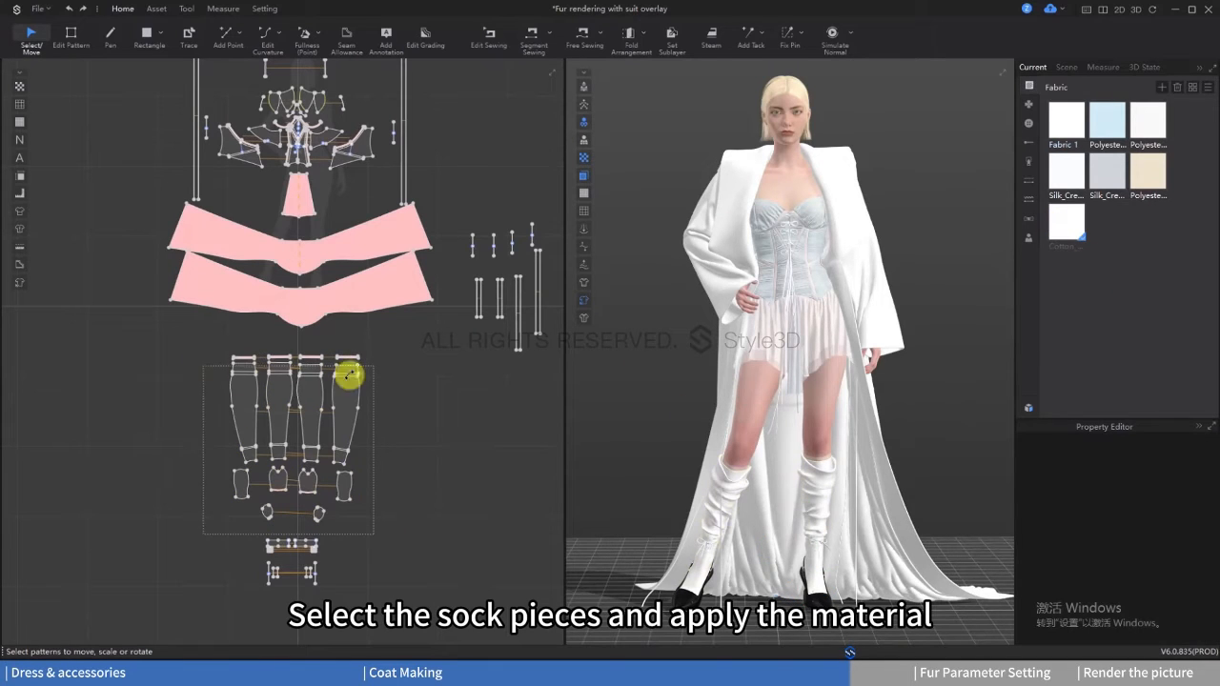
drag(349, 376, 373, 365)
right_click(1059, 233)
click(1081, 268)
Step: Set the texture color of the socks' Cotton_Linen fabric to DBD7D7
click(1077, 234)
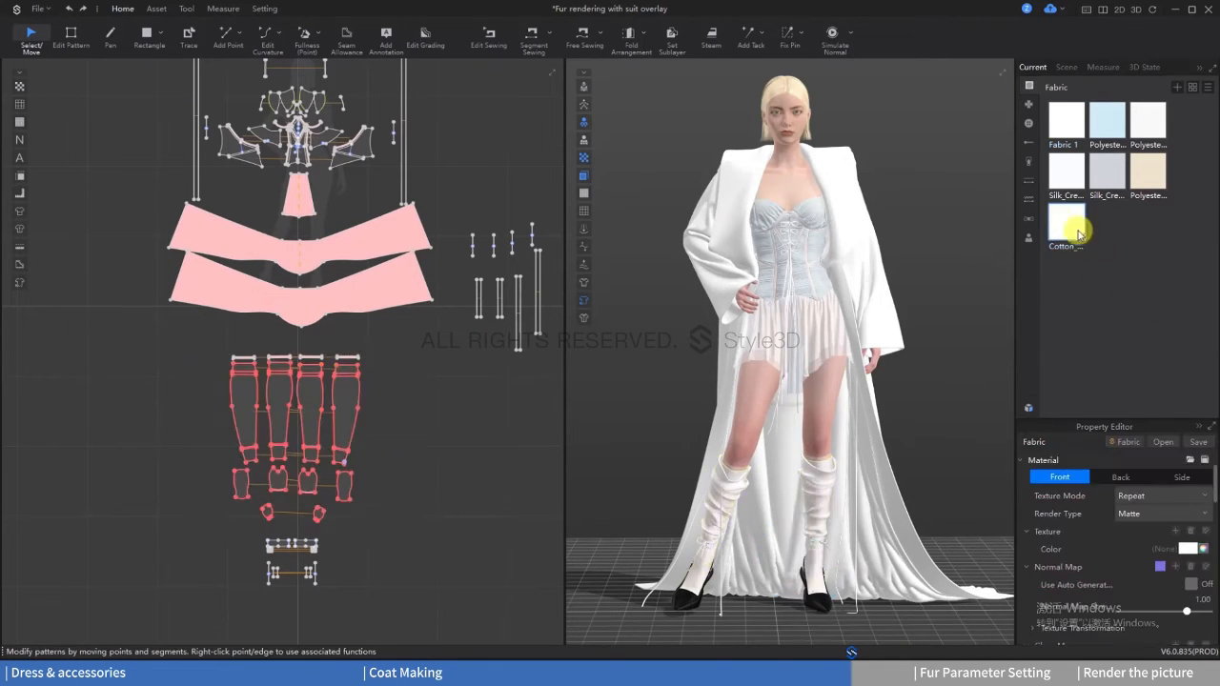
click(1190, 550)
double_click(505, 394)
text(DBD7D7)
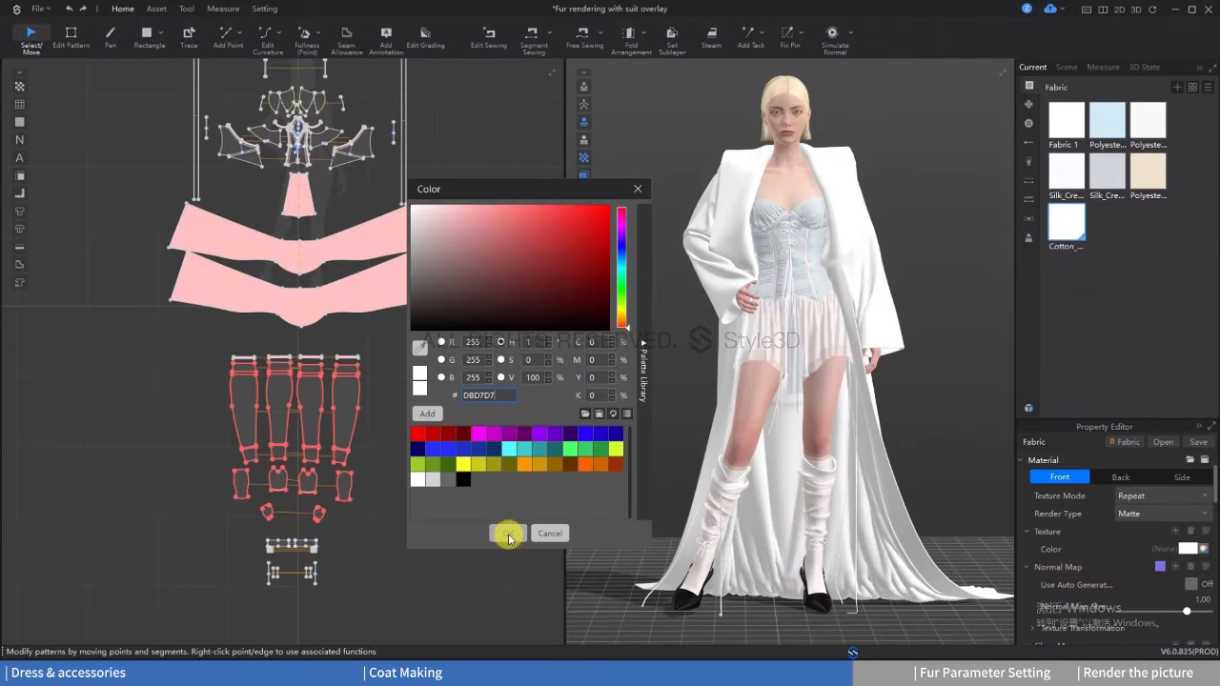
click(506, 533)
Step: Lower the alpha of the socks' Cotton_Linen fabric to about 0.42
scroll(1112, 551, down, 5)
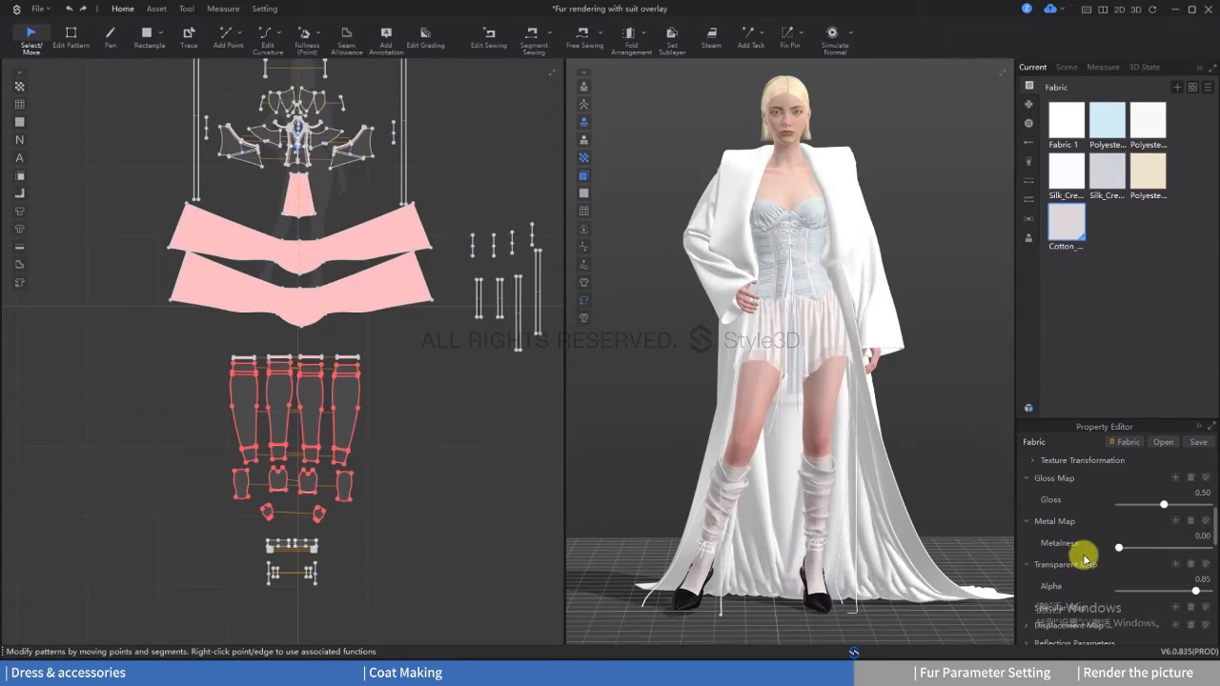
scroll(1158, 586, down, 2)
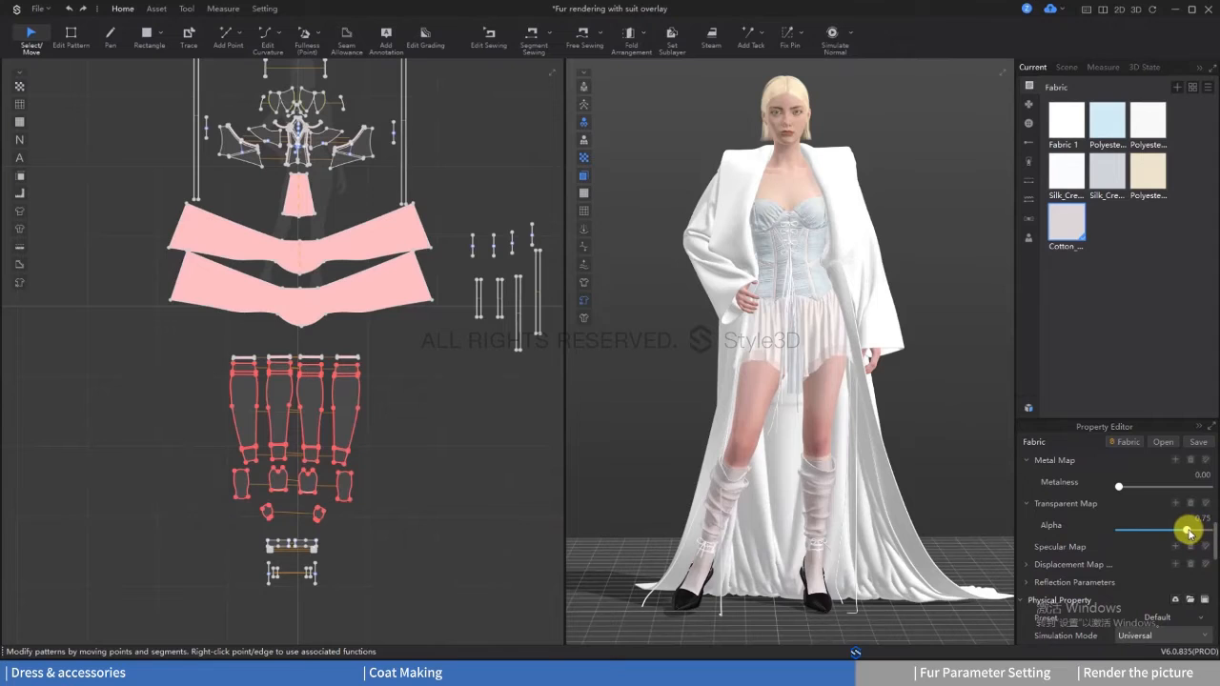
drag(1188, 533, 1171, 535)
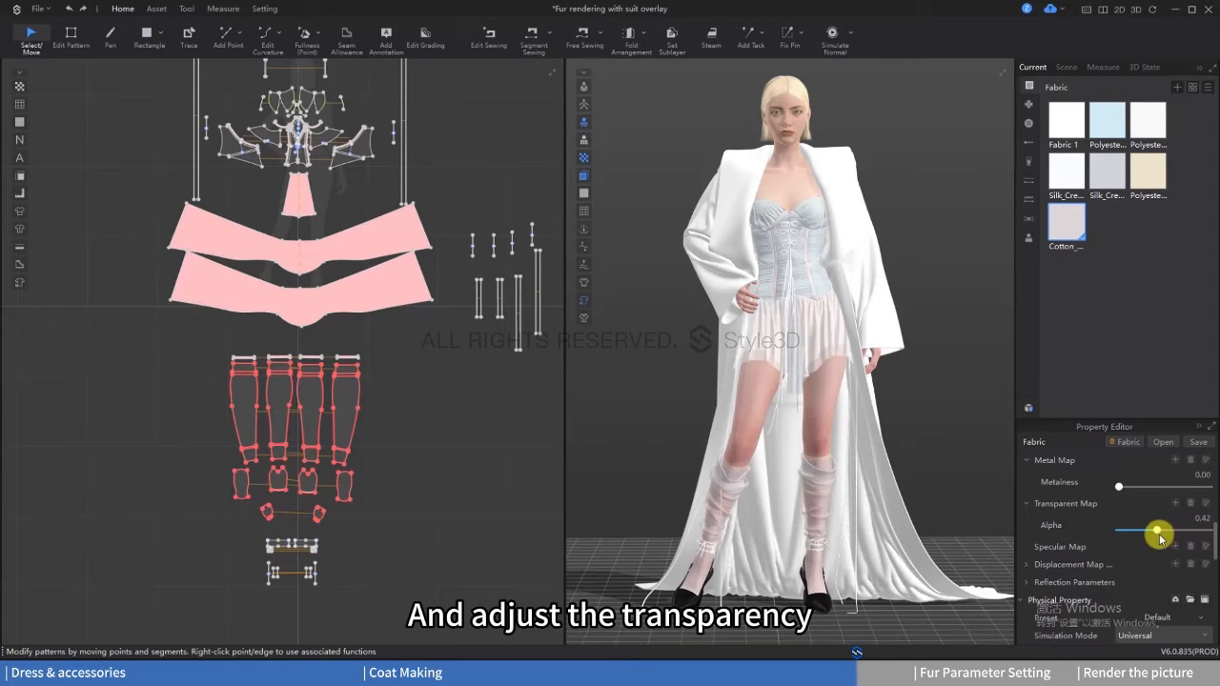
click(1146, 351)
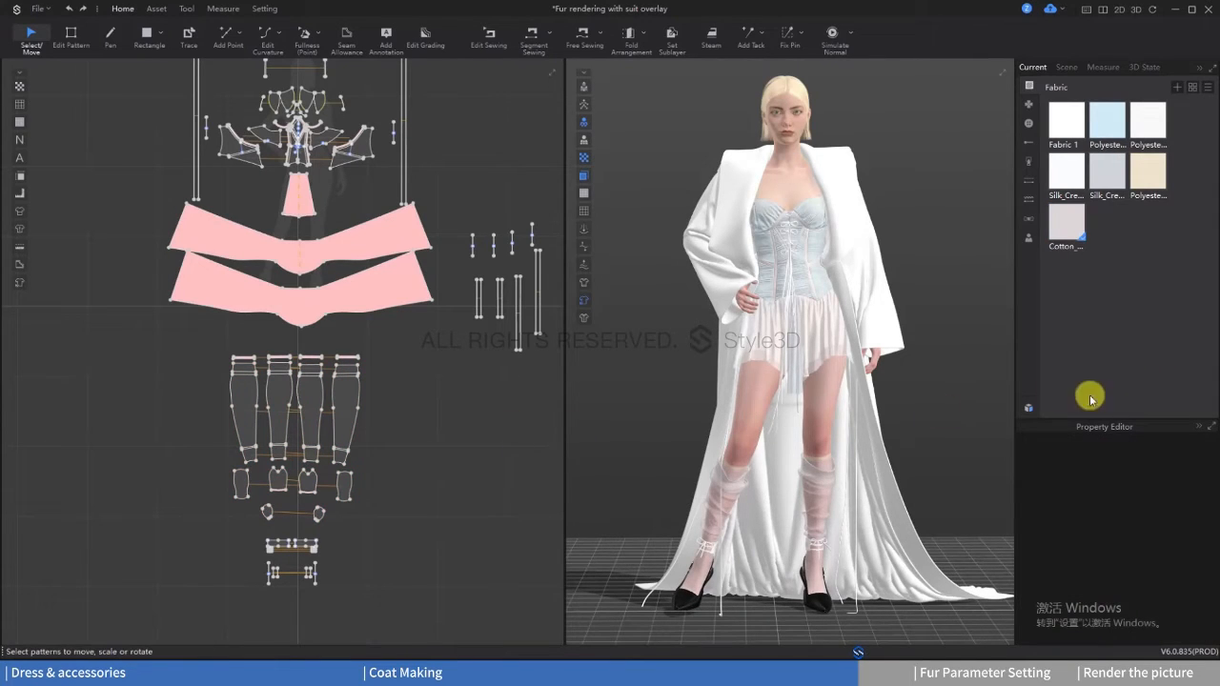
Step: Assign the outer skirt's Silk_Crepde_Chine fabric to all the hanging ribbons, corset laces and ankle ties
click(802, 351)
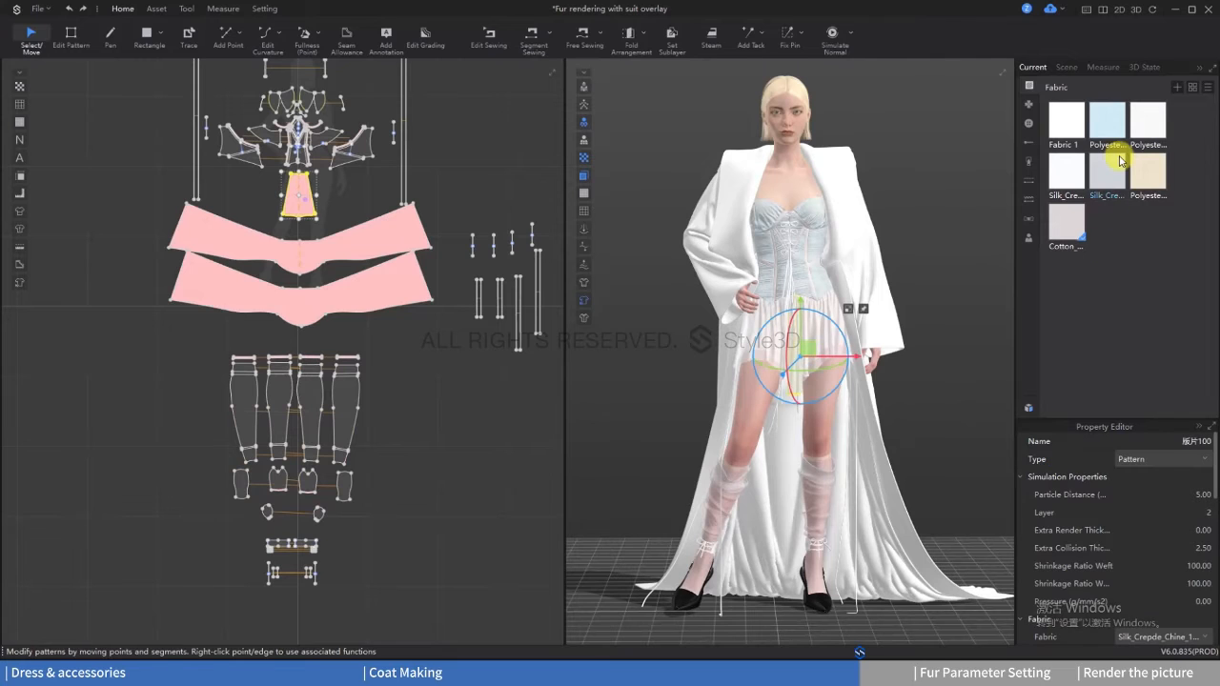
scroll(428, 381, down, 5)
drag(256, 163, 316, 283)
shift+drag(407, 192, 461, 274)
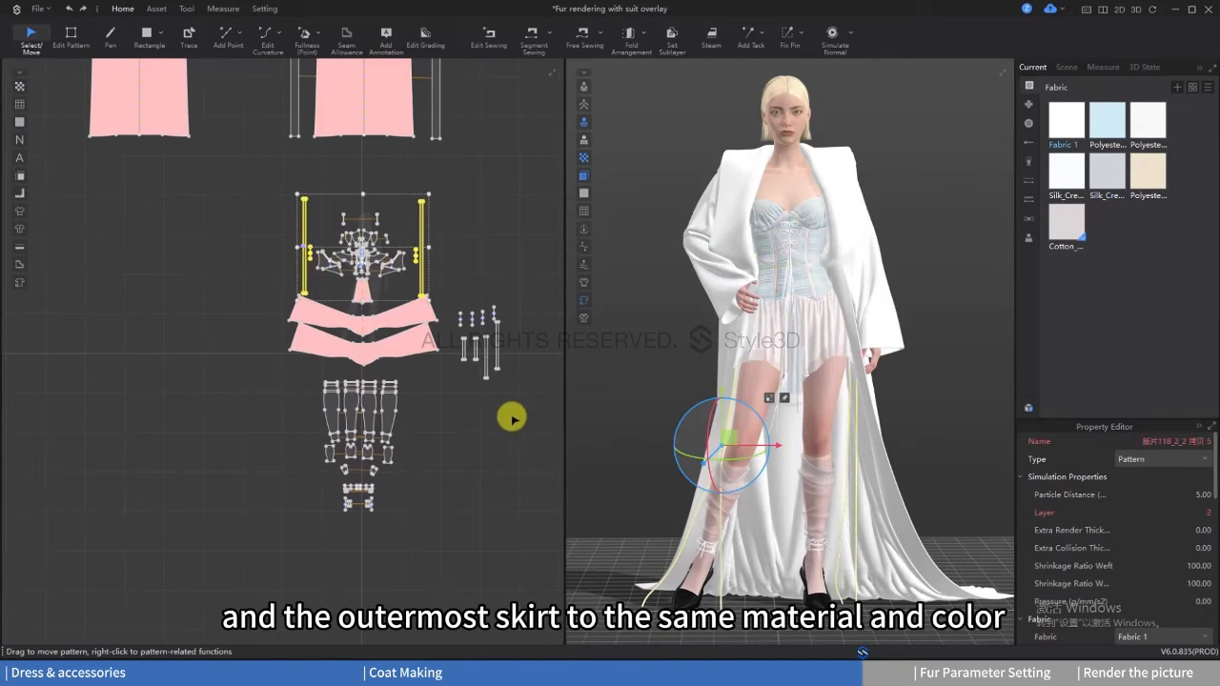
shift+drag(522, 414, 452, 273)
shift+drag(422, 547, 317, 485)
right_click(1096, 173)
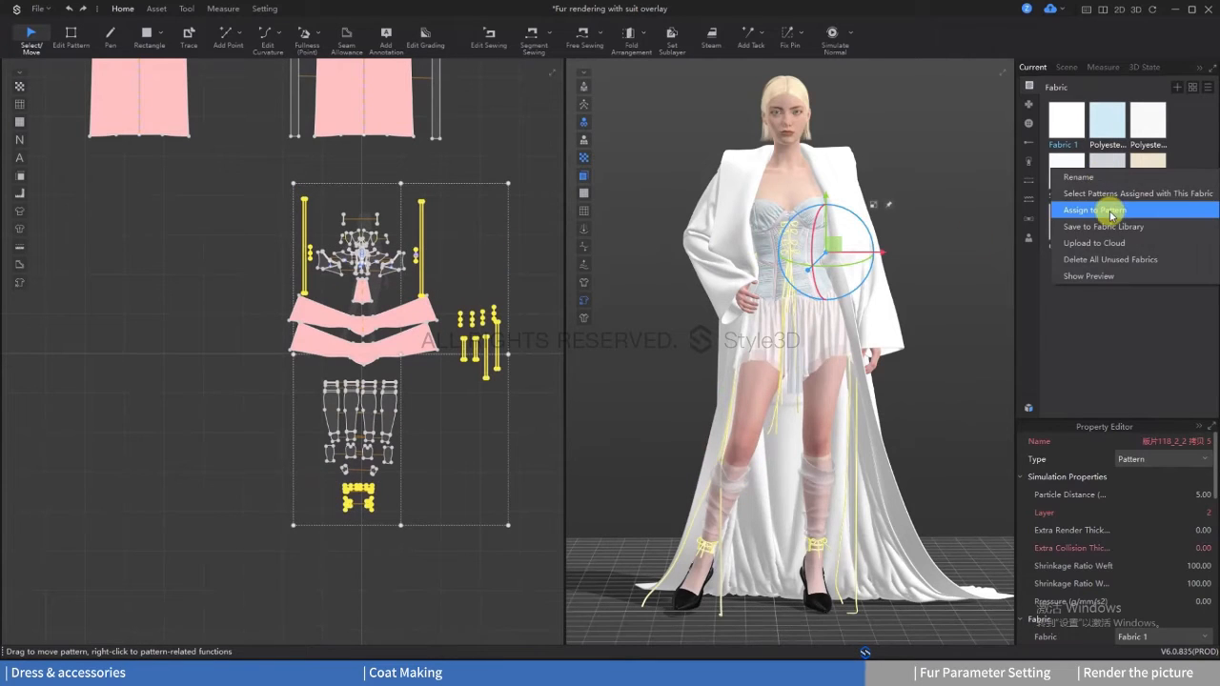
click(1111, 210)
click(962, 341)
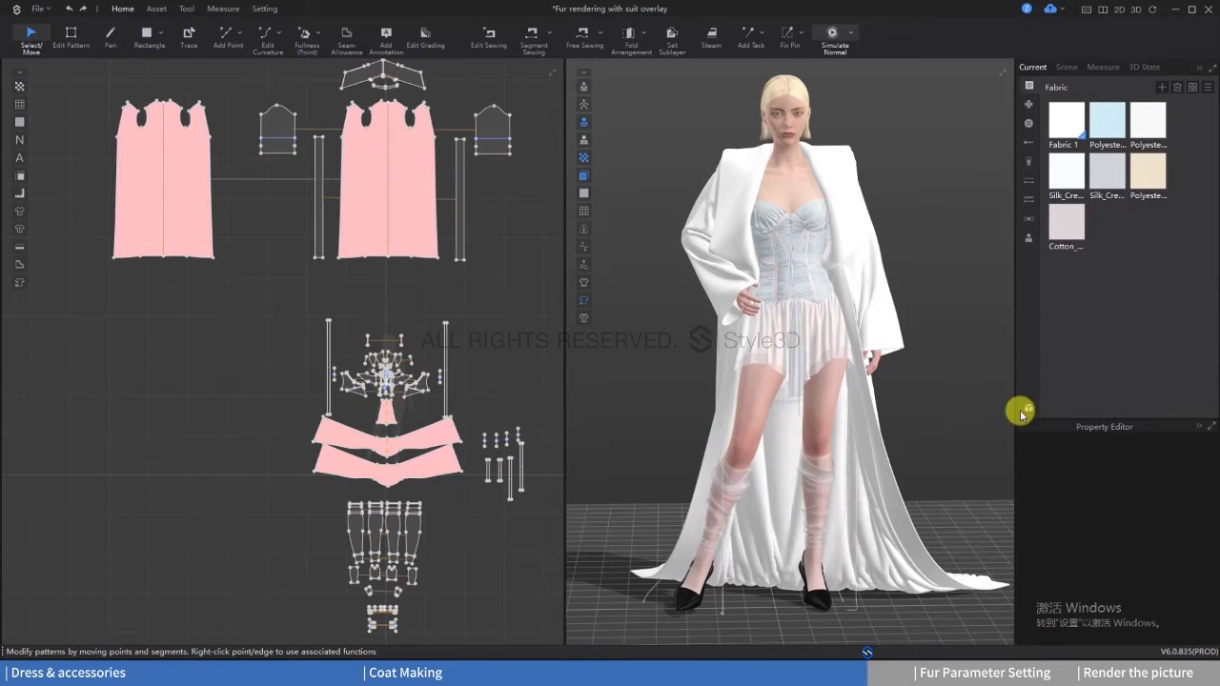
Step: Add the Cotton_Stretch_Plain fabric from the resource library and assign it to the coat's lining piece
click(1026, 410)
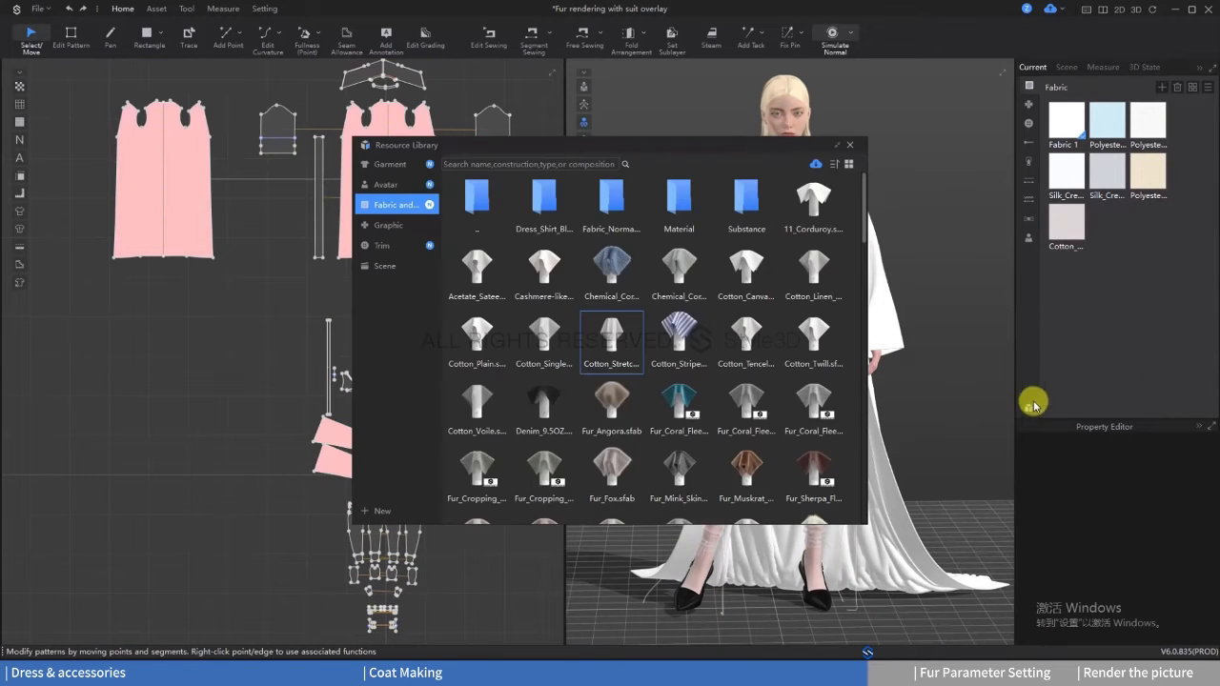
double_click(617, 340)
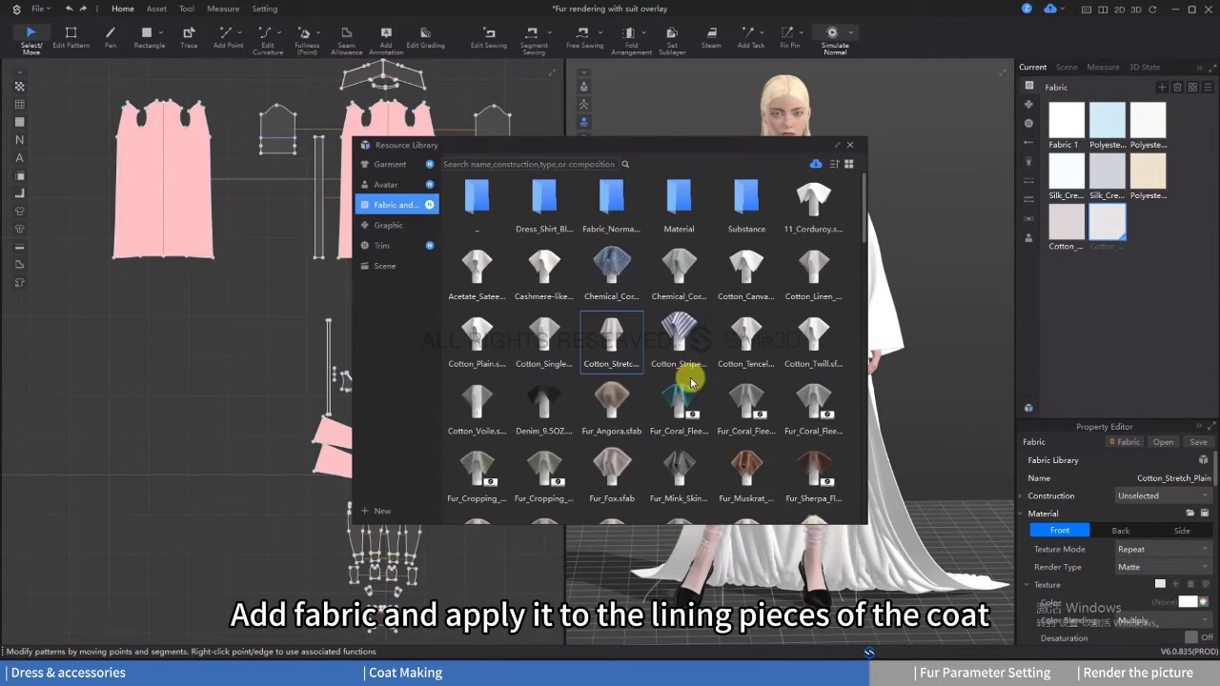
click(854, 147)
click(349, 207)
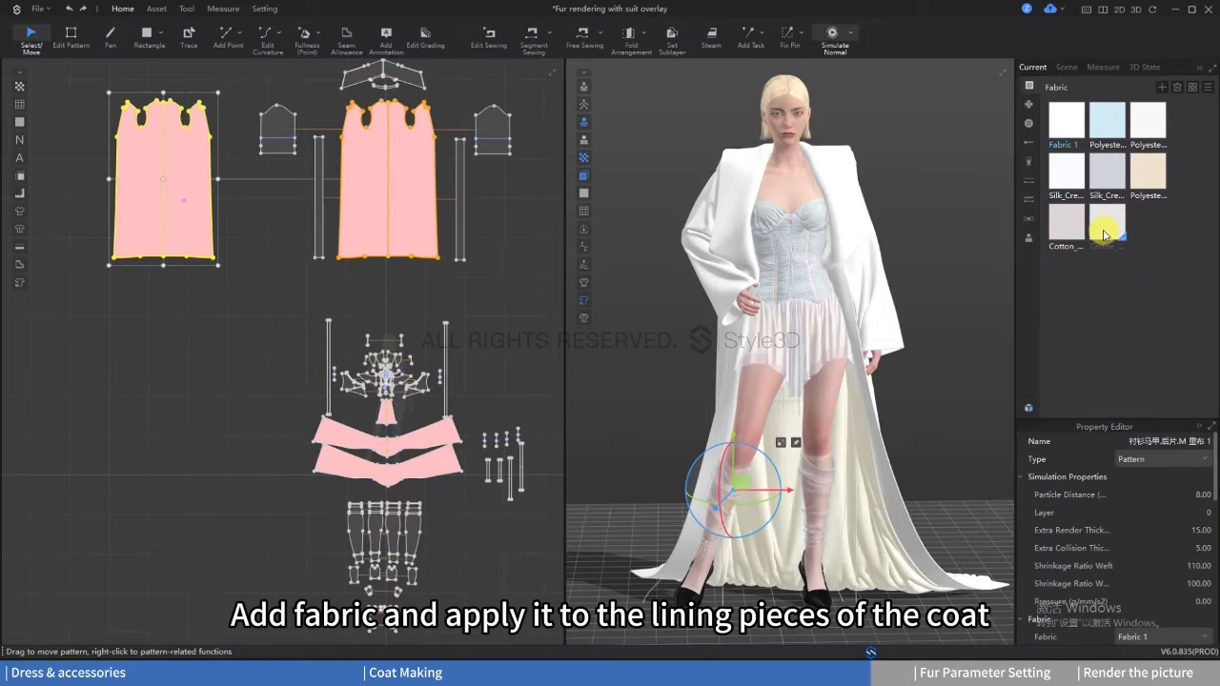
right_click(1103, 235)
click(1084, 272)
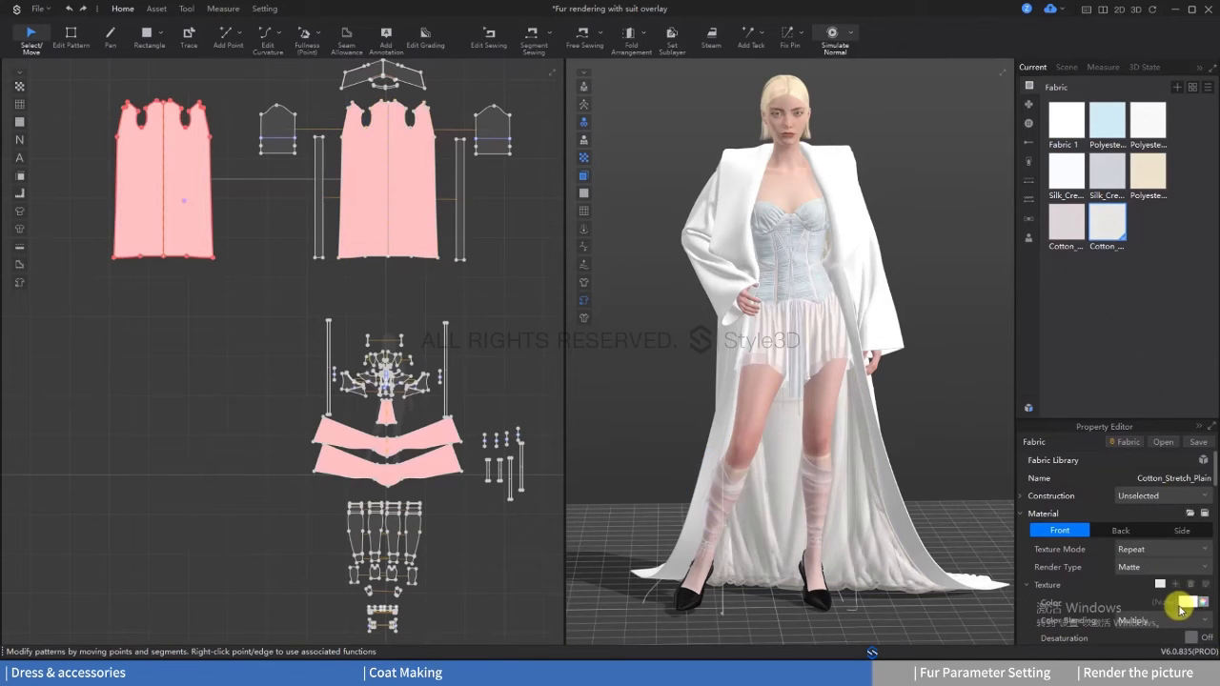
Step: Set the texture color of the lining's Cotton_Stretch_Plain fabric to 5D7571
click(1183, 605)
double_click(494, 396)
text(5D7571)
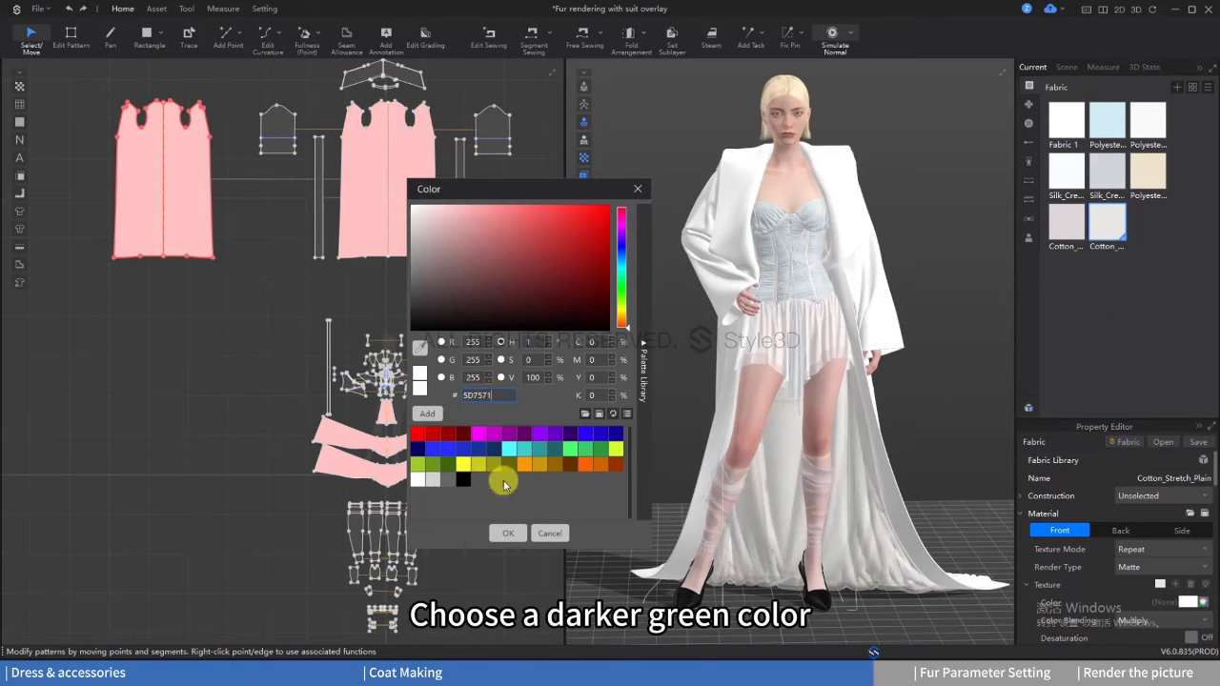
click(508, 533)
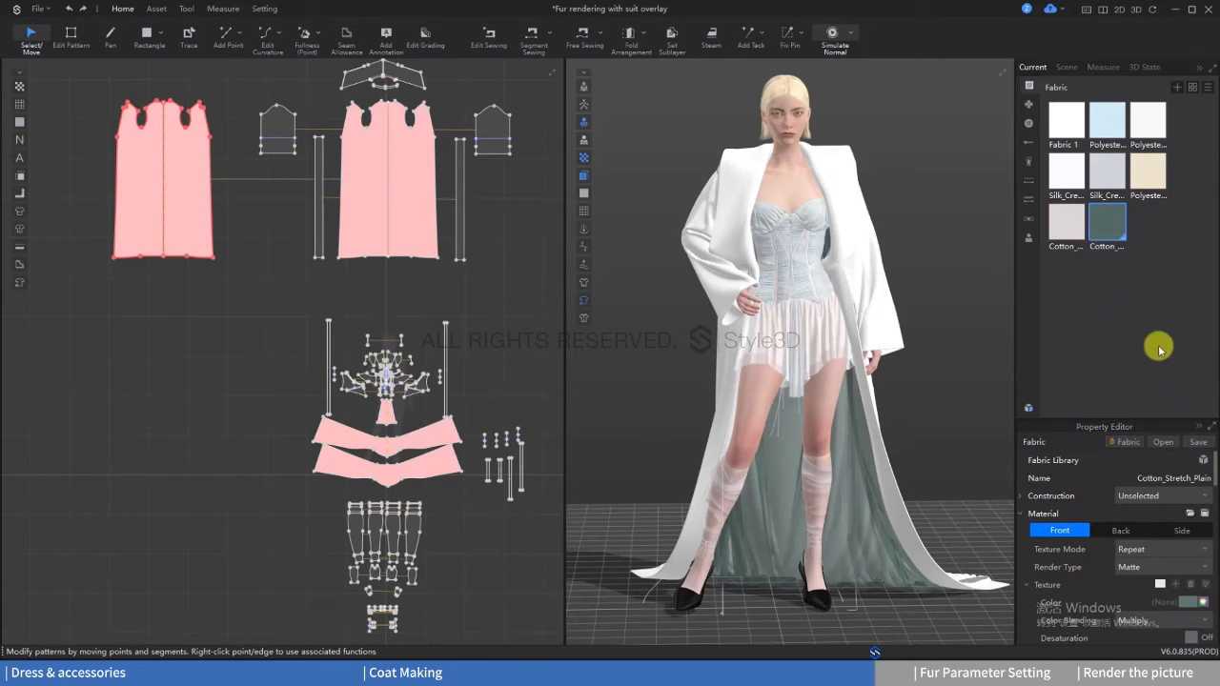
Step: Delete the extra puckering entry and apply Puckering 1 along the bottom hem of the coat lining
click(157, 8)
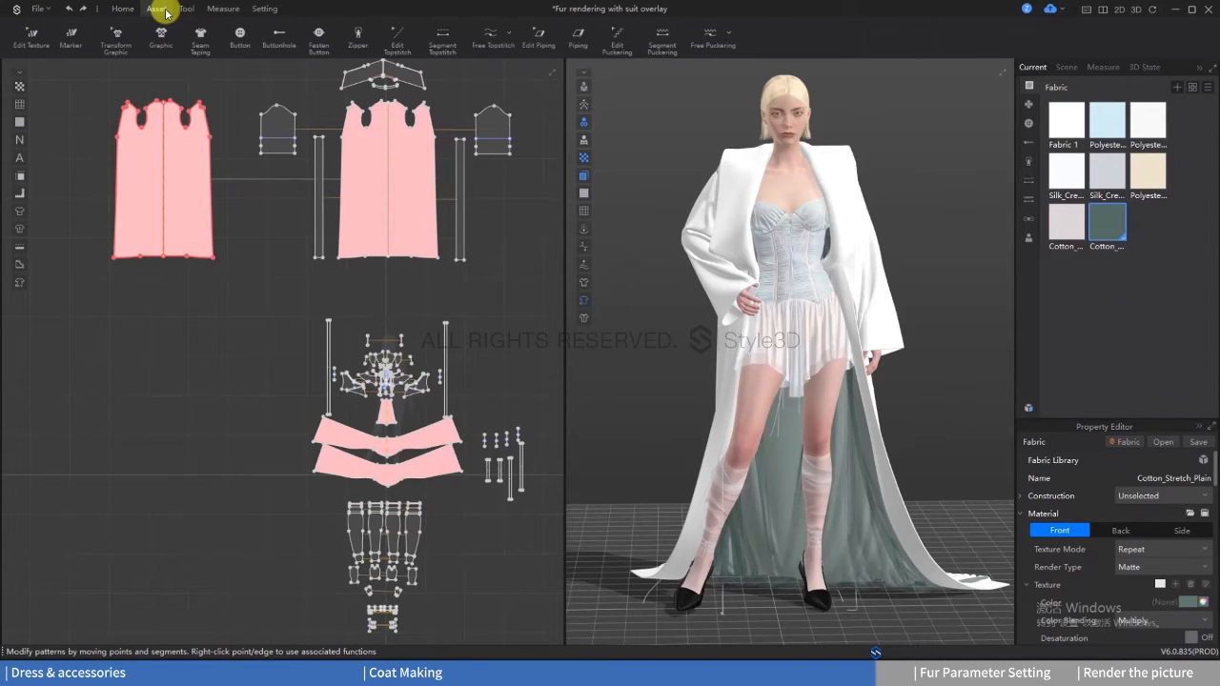
click(662, 38)
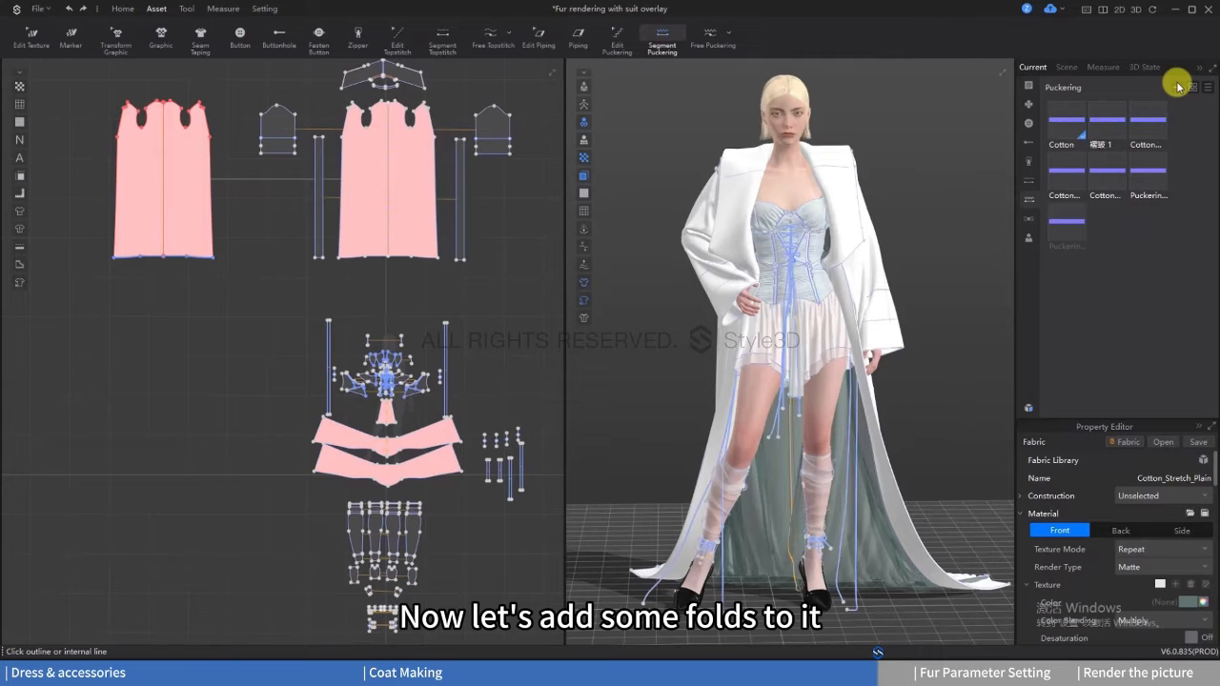
click(1077, 228)
key(Delete)
click(1160, 178)
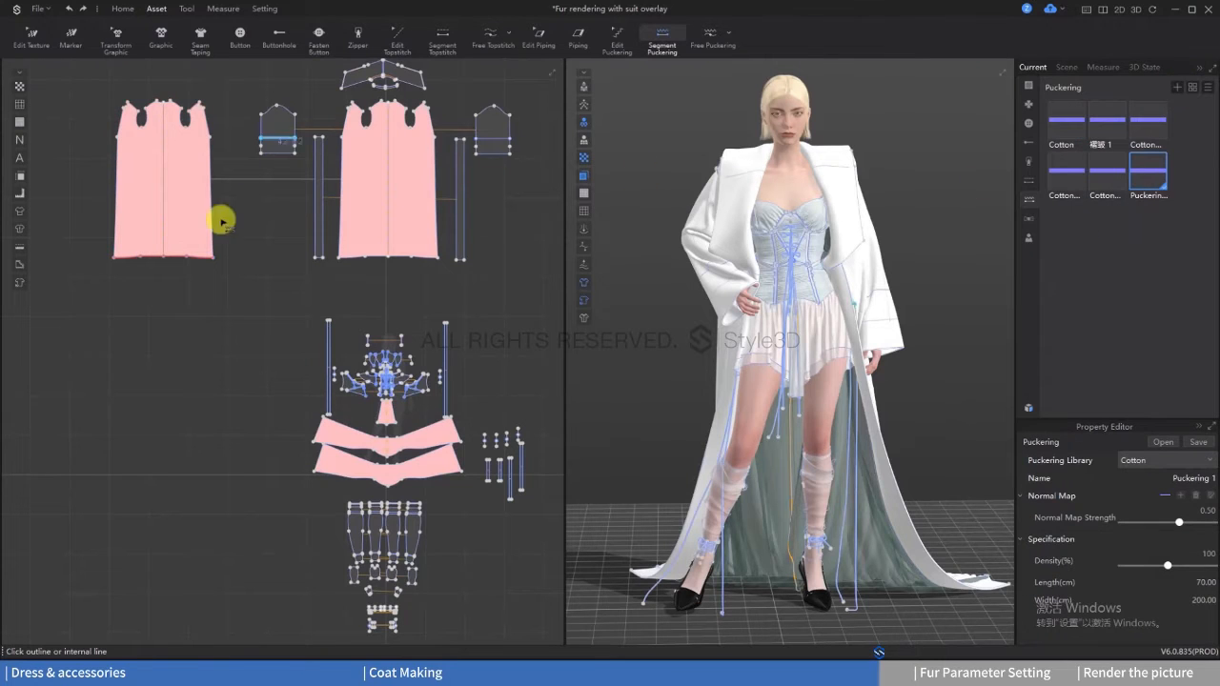
Step: Set the lining hem's puckering length to 20 cm and width to 700 cm
click(616, 36)
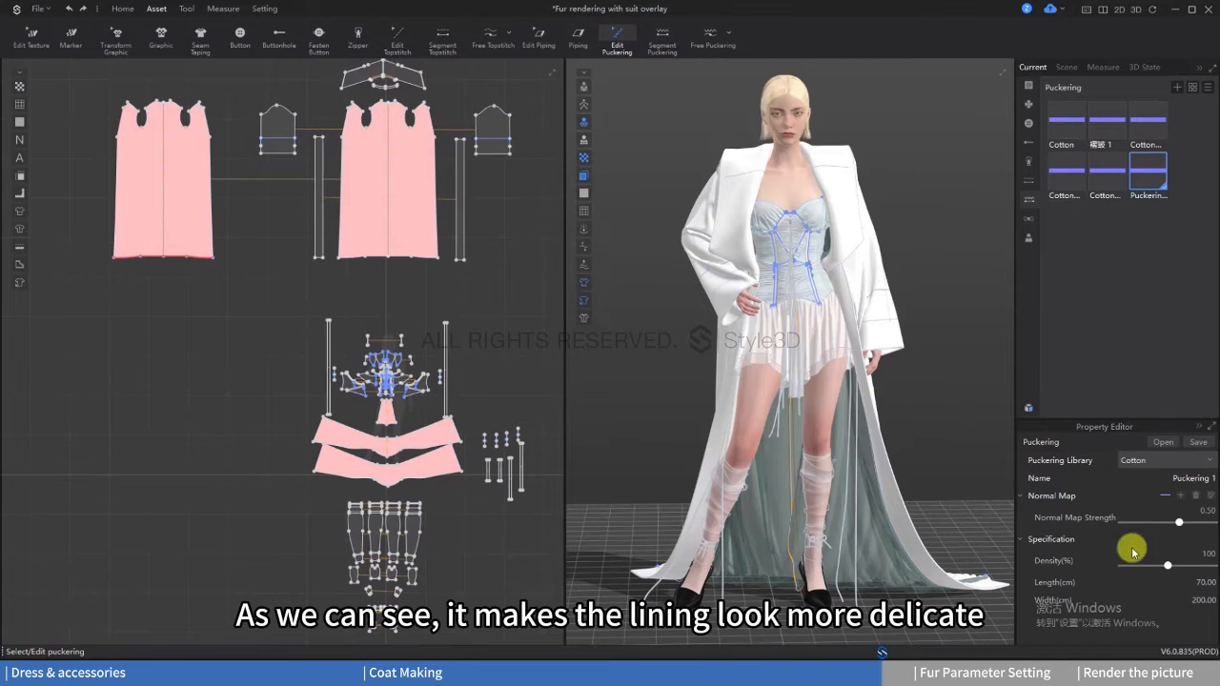
click(1197, 581)
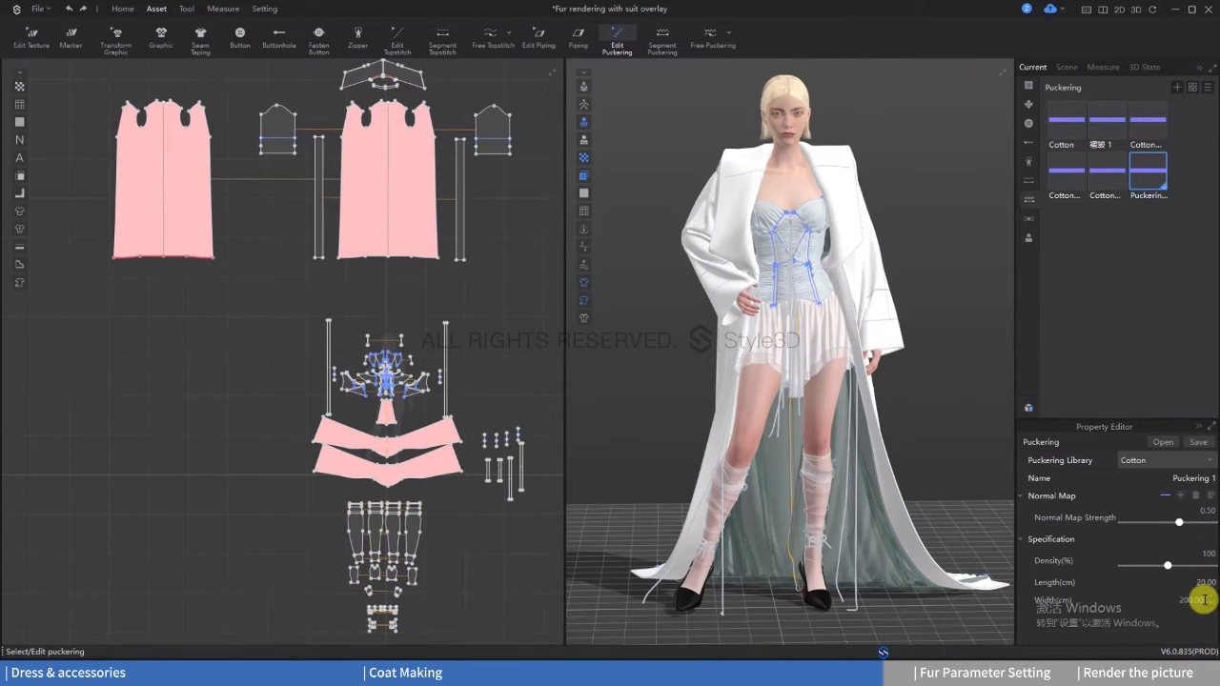
click(1201, 600)
text(700)
key(Return)
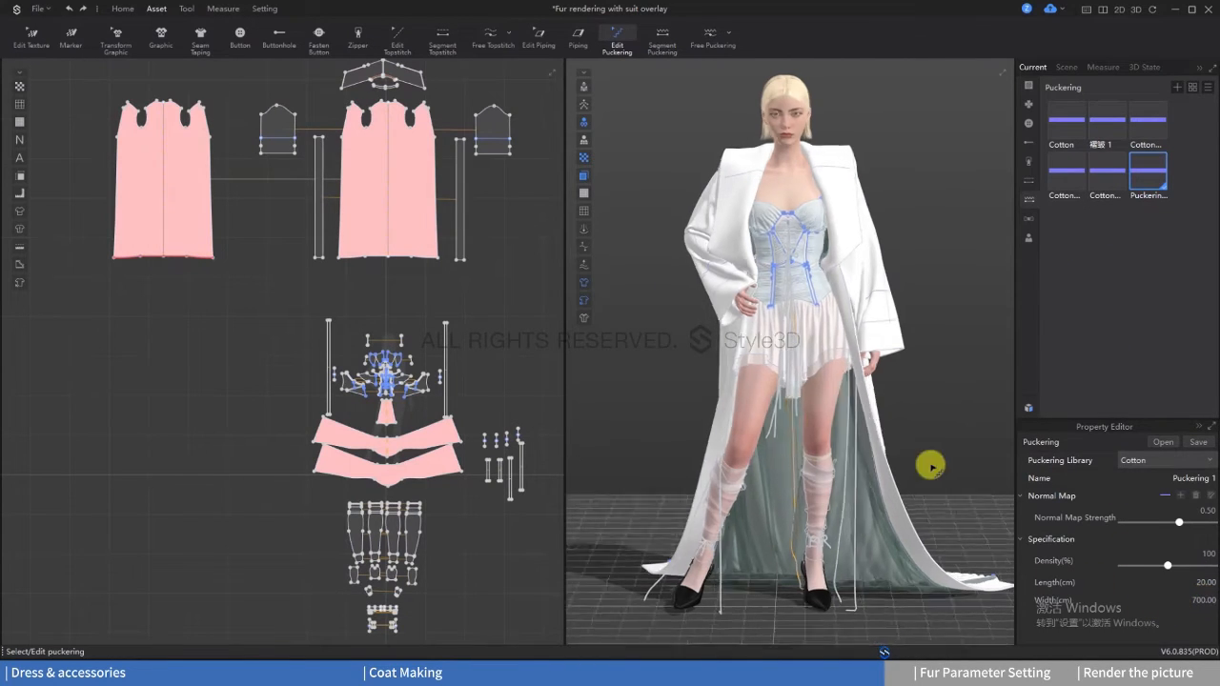
right_drag(956, 467, 949, 466)
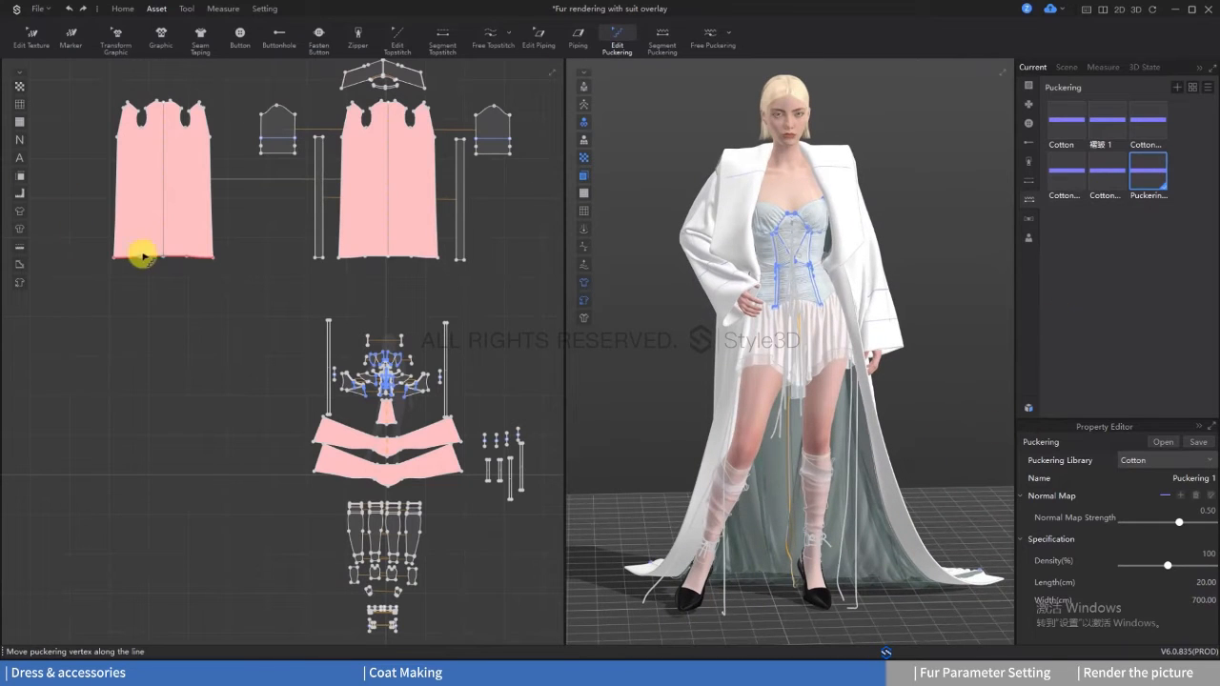
click(143, 256)
click(941, 303)
Step: Select the toe part of the avatar's shoes and remove its original texture
click(123, 9)
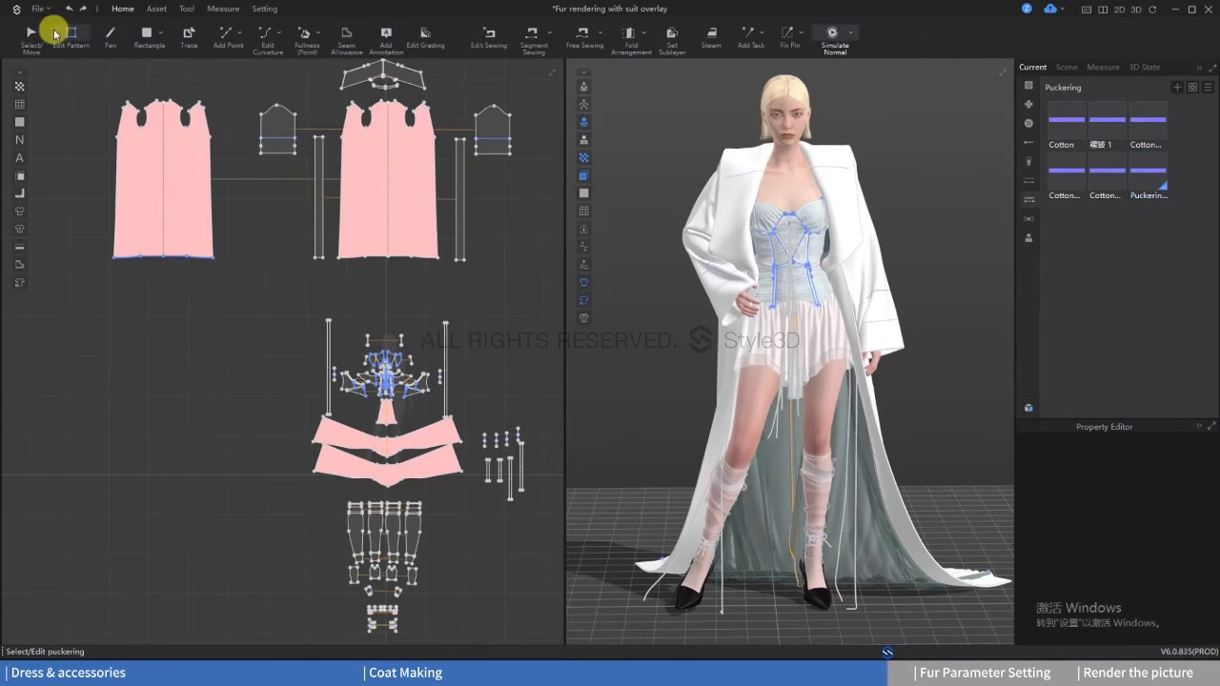
click(31, 38)
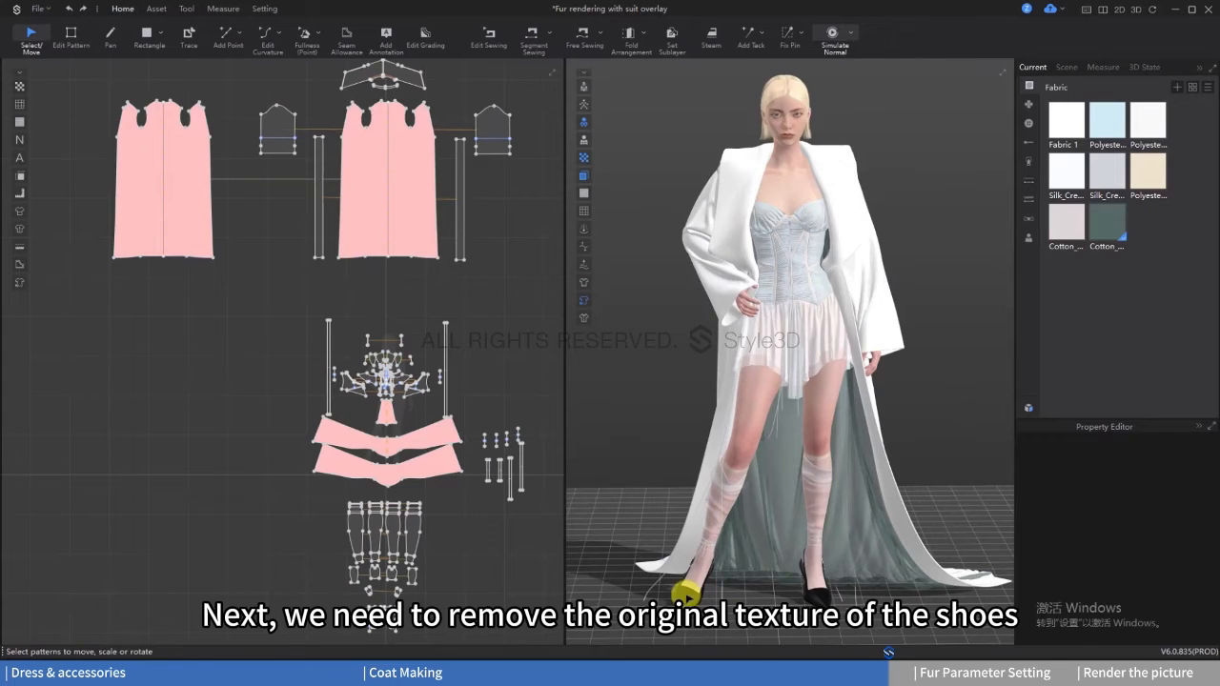
click(686, 593)
scroll(762, 458, up, 5)
scroll(1123, 537, down, 1)
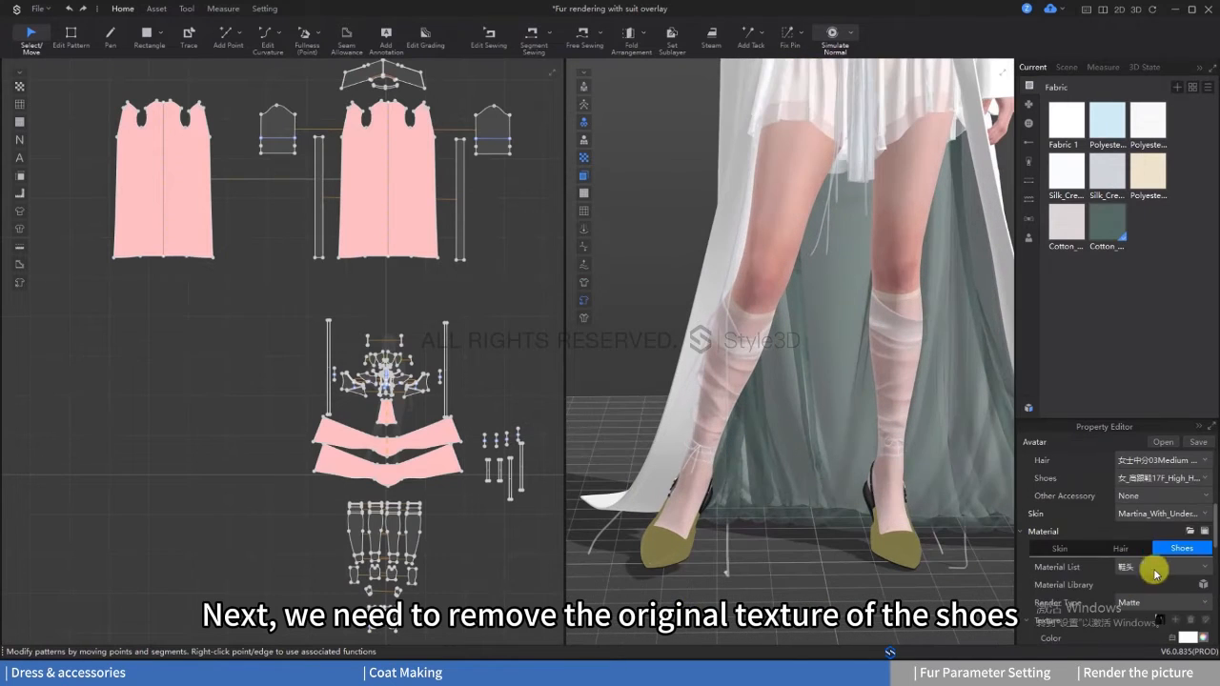
scroll(1155, 573, down, 1)
click(1190, 566)
Step: Set the shoe toes' color to silver gray and their render type to Leather
click(1188, 584)
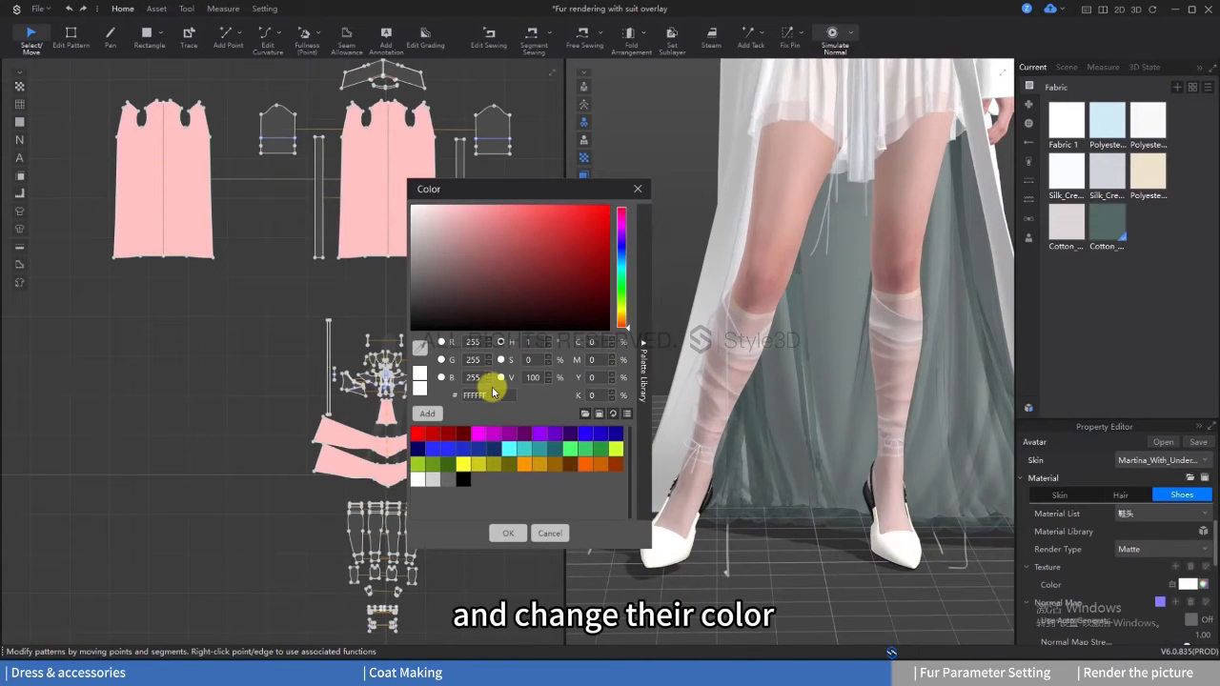
click(508, 533)
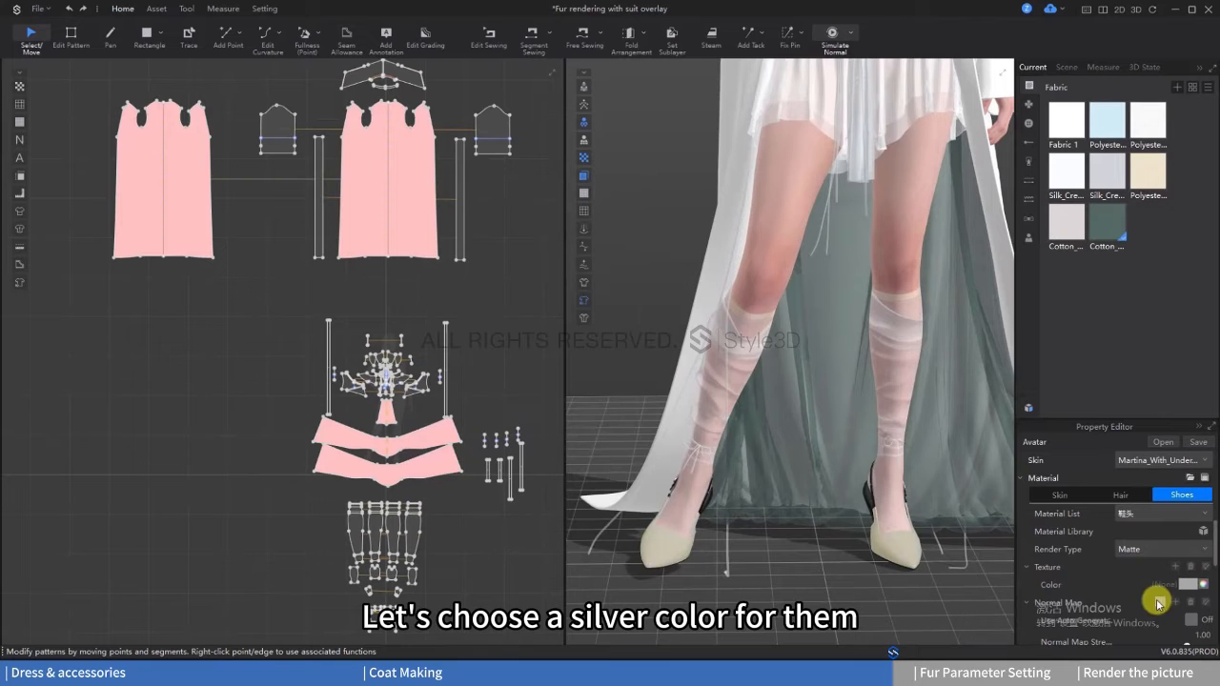
click(1148, 550)
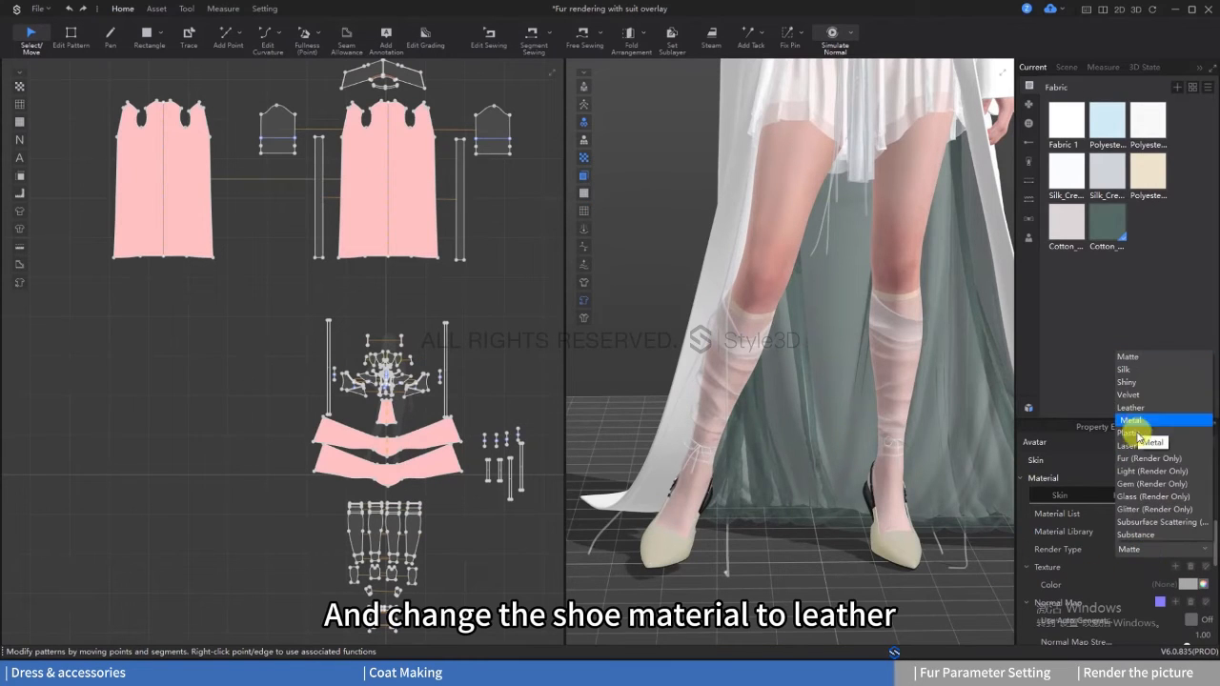
click(1130, 407)
Step: Recolor the shoe strap loops silver gray without a texture and open their render type options
right_drag(768, 539, 797, 537)
scroll(860, 436, up, 5)
click(853, 507)
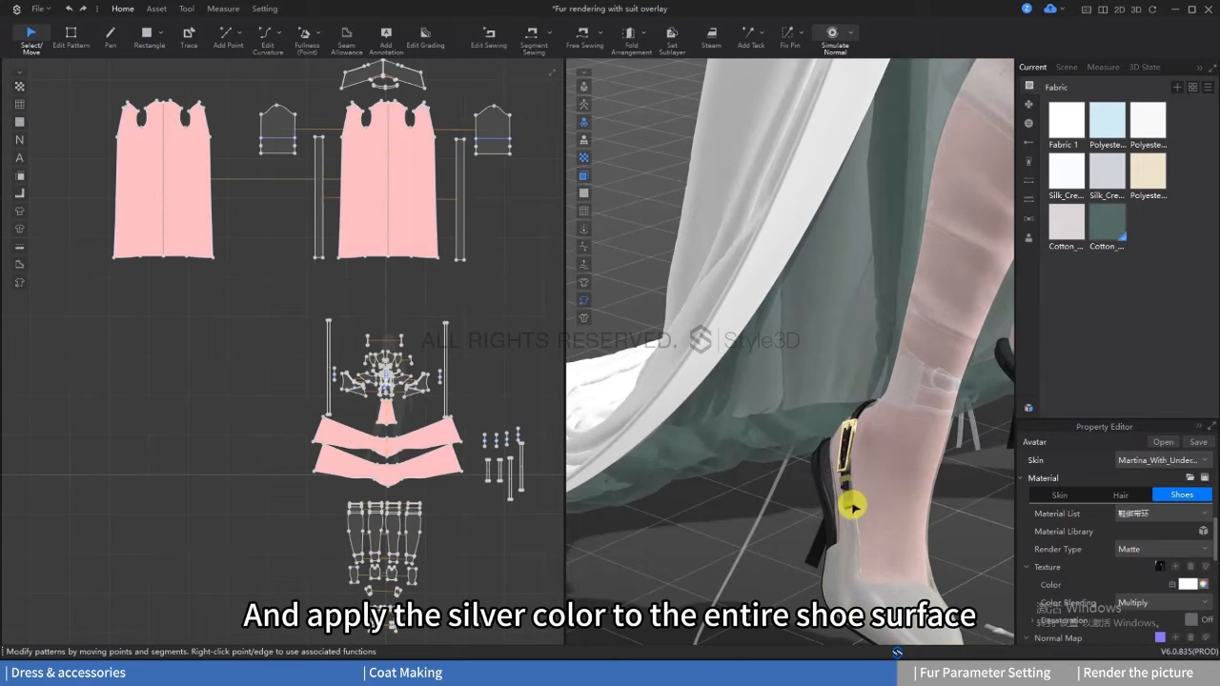
click(1187, 585)
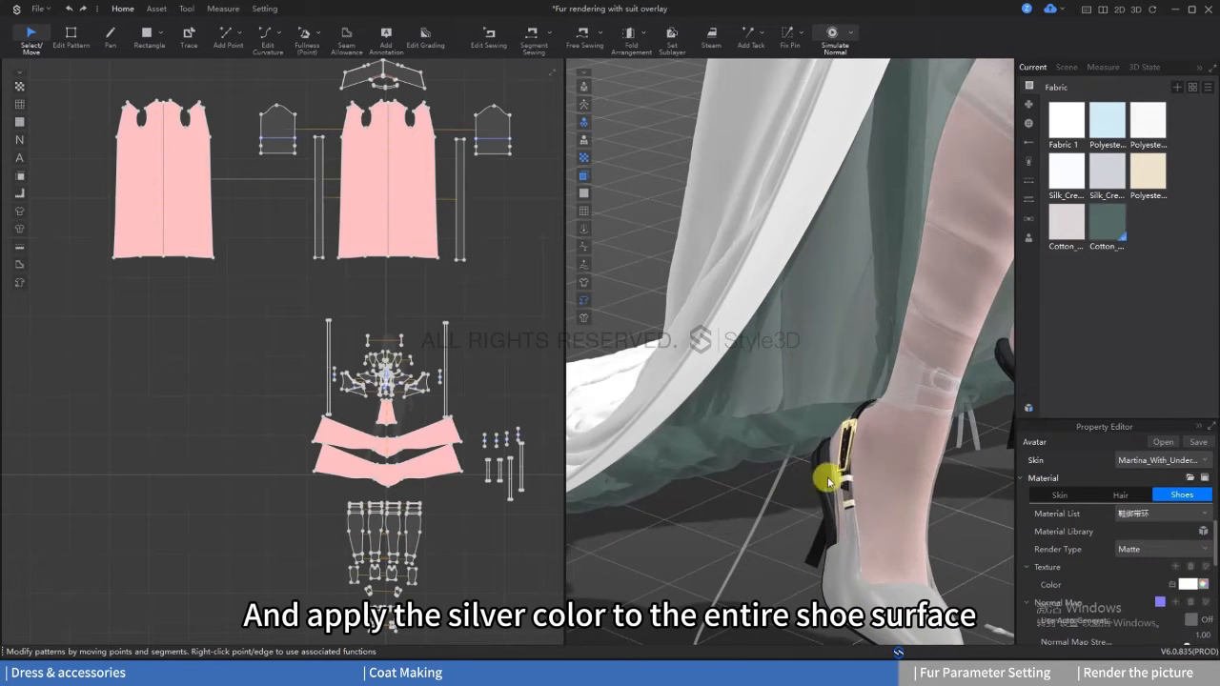
click(512, 534)
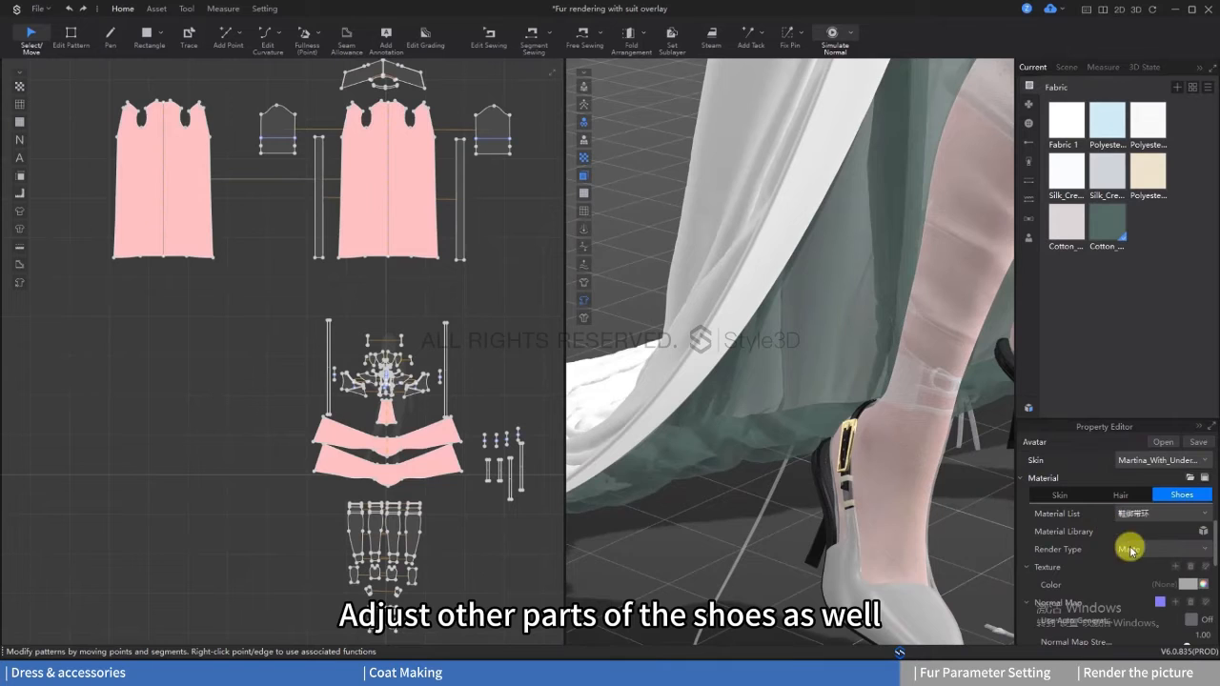
click(1130, 551)
Step: Set the long shoe strap's color to A8A8A8 and its render type to Leather
click(854, 413)
click(1187, 582)
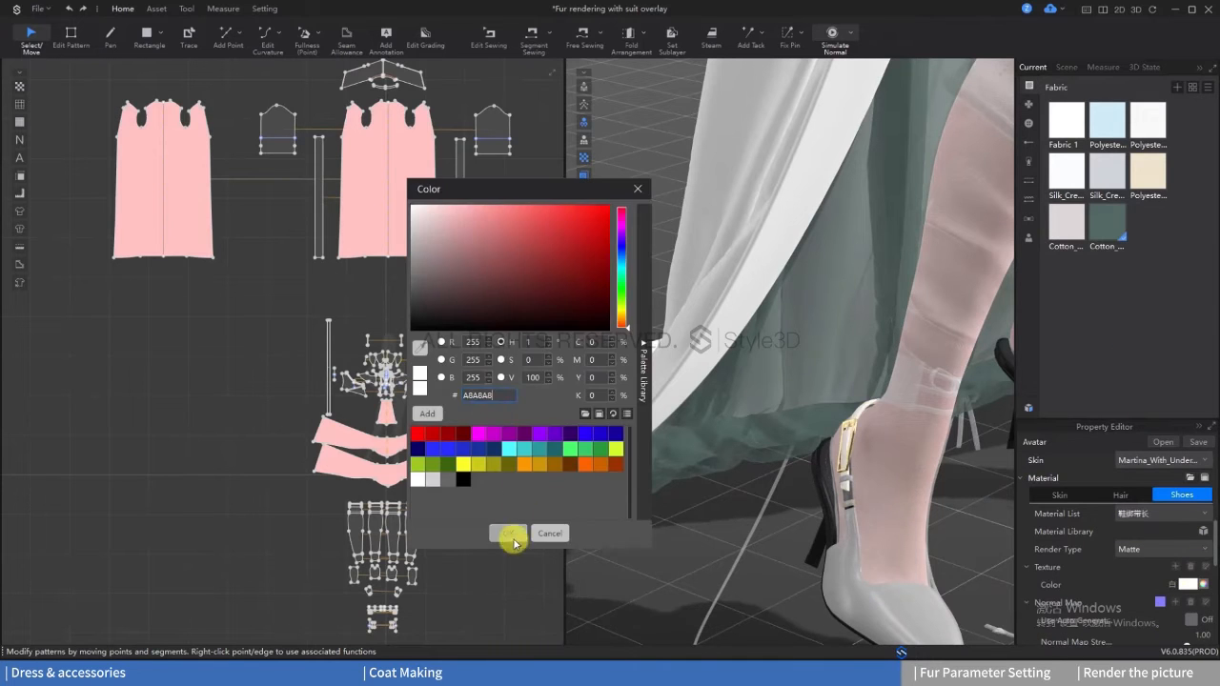
click(513, 540)
click(1167, 546)
click(1148, 406)
Step: Give the shoes' middle sole layer a silver gray color without texture and the Leather render type
click(850, 495)
right_drag(853, 498, 763, 519)
click(929, 550)
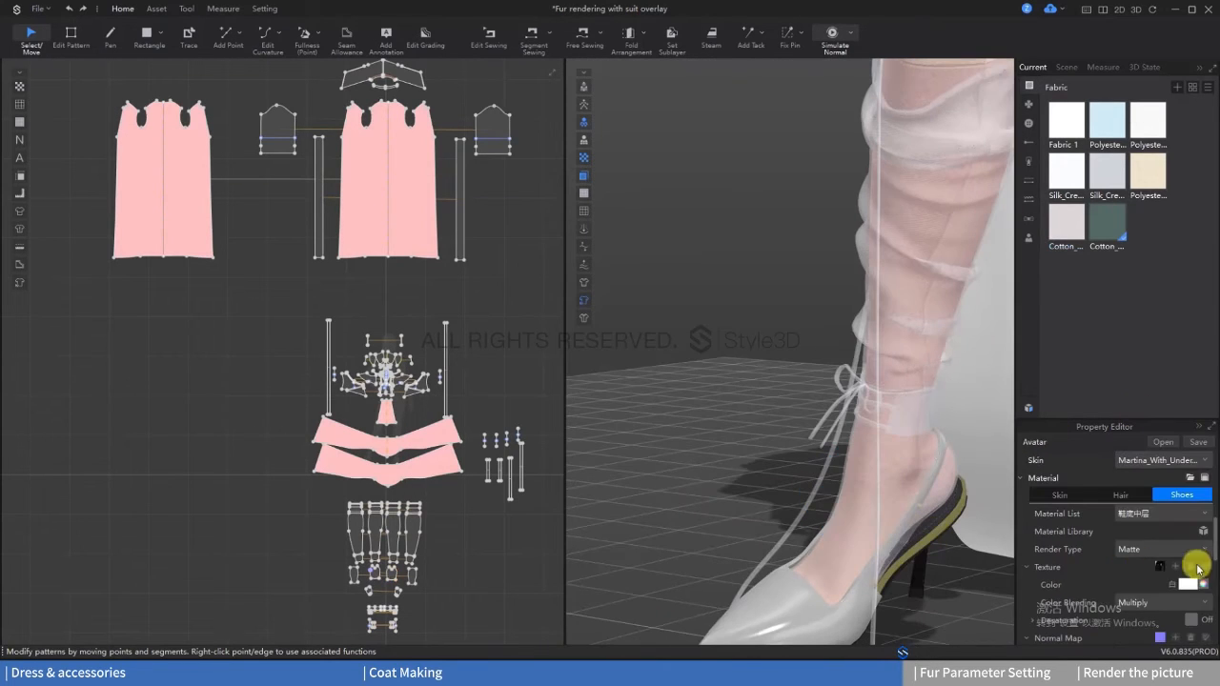
click(1189, 584)
click(507, 531)
click(1162, 549)
click(1149, 405)
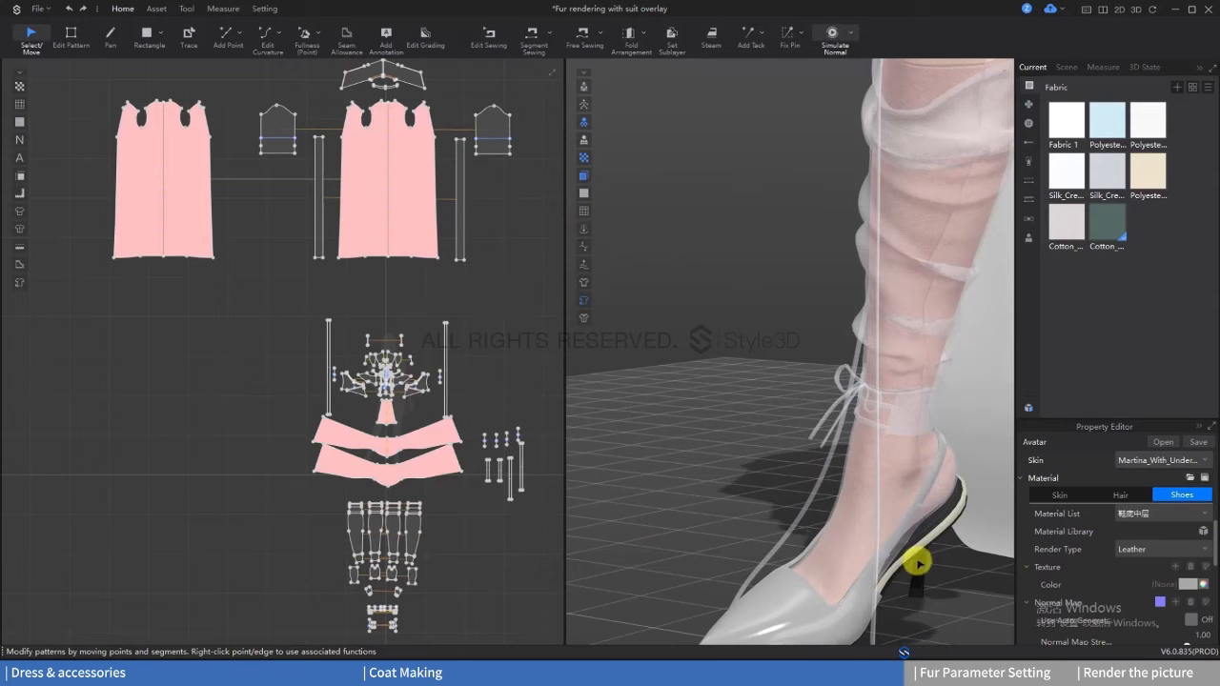
Step: Set the shoe heels' color to the same silver gray and their render type to Leather
click(917, 565)
click(1188, 584)
double_click(491, 395)
key(ctrl+v)
click(513, 533)
click(1163, 549)
click(1149, 406)
Step: Set the shoe outsoles' color to silver gray and their render type to Leather
click(917, 556)
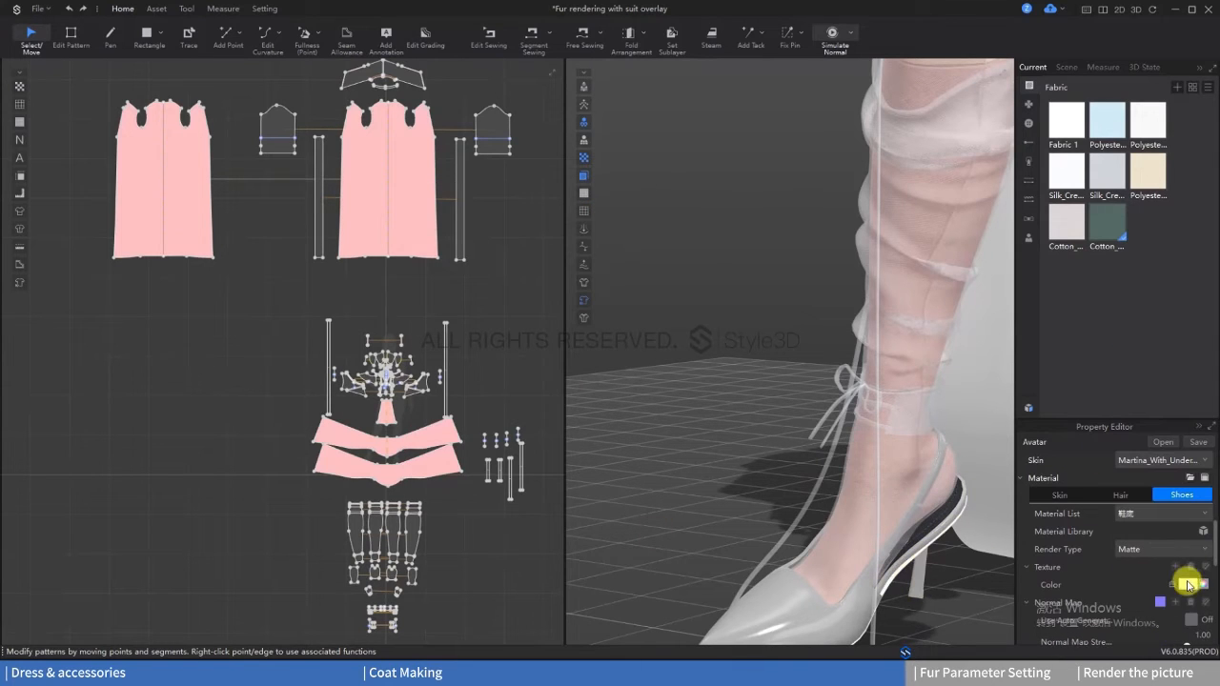
click(1188, 585)
click(513, 532)
click(1162, 549)
click(1149, 406)
Step: Give the shoe insoles the same silver gray color without texture and set their render type to Leather
click(937, 520)
click(1190, 567)
click(1187, 584)
double_click(493, 397)
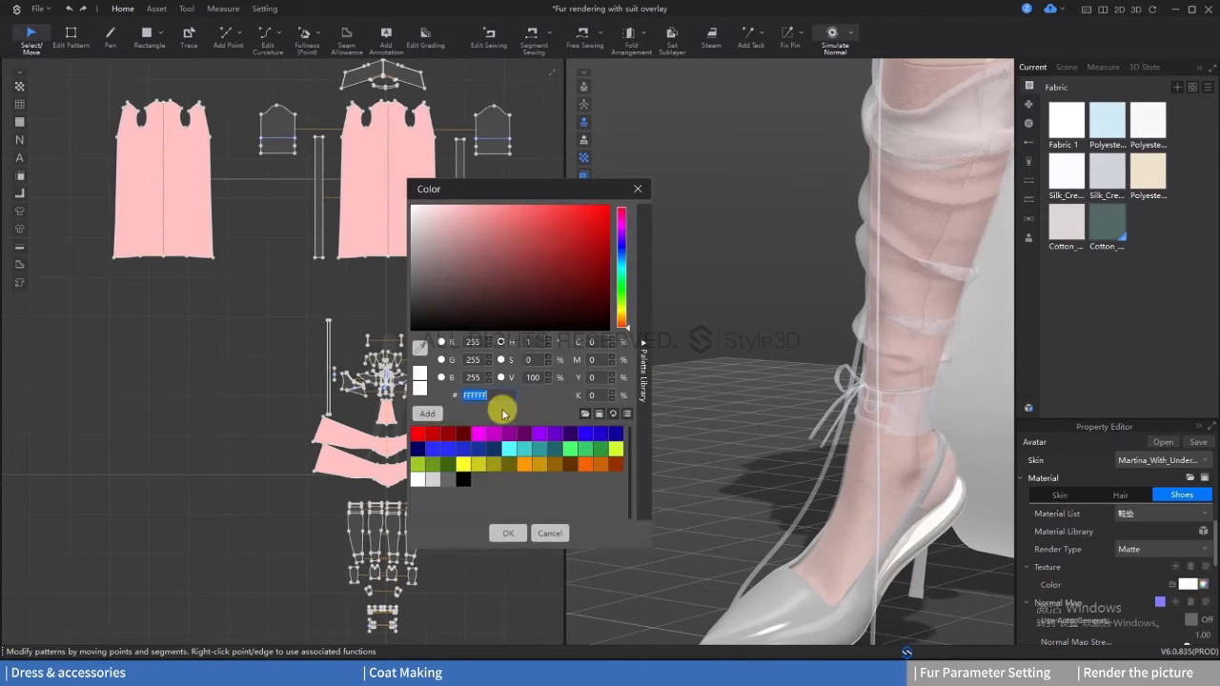
key(ctrl+v)
click(509, 532)
click(1155, 550)
click(1150, 405)
Step: Give the short shoe strap the same silver gray color and the Leather render type
right_drag(864, 512, 886, 540)
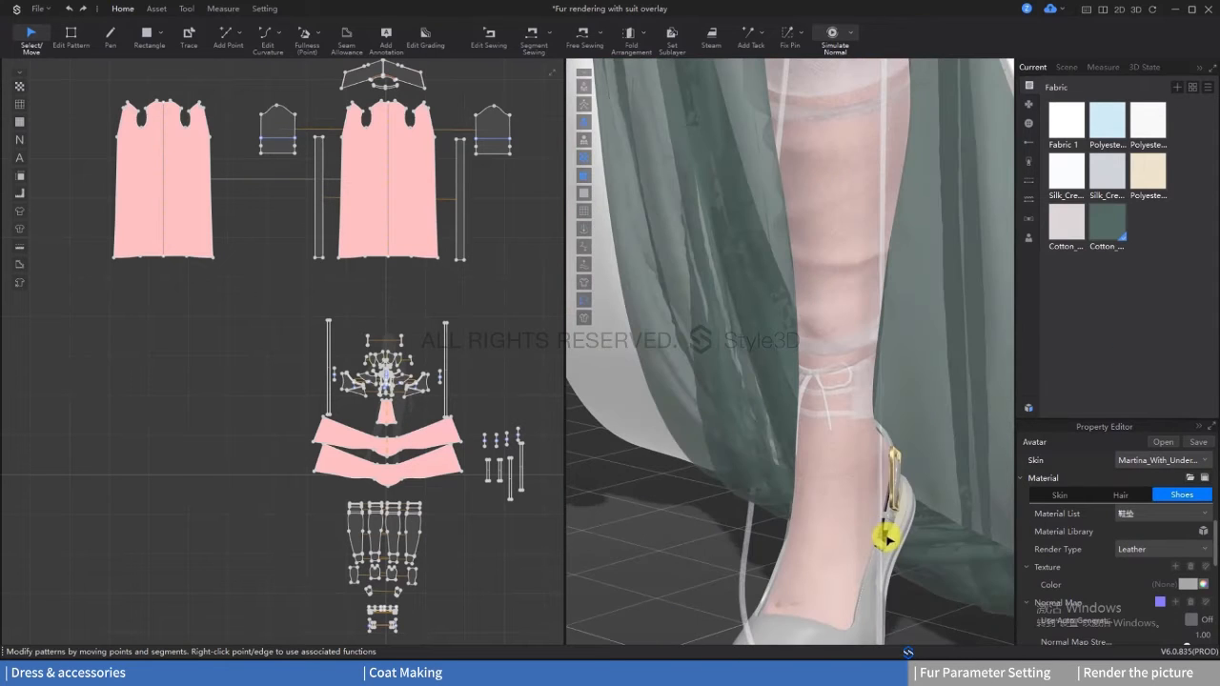
click(1189, 583)
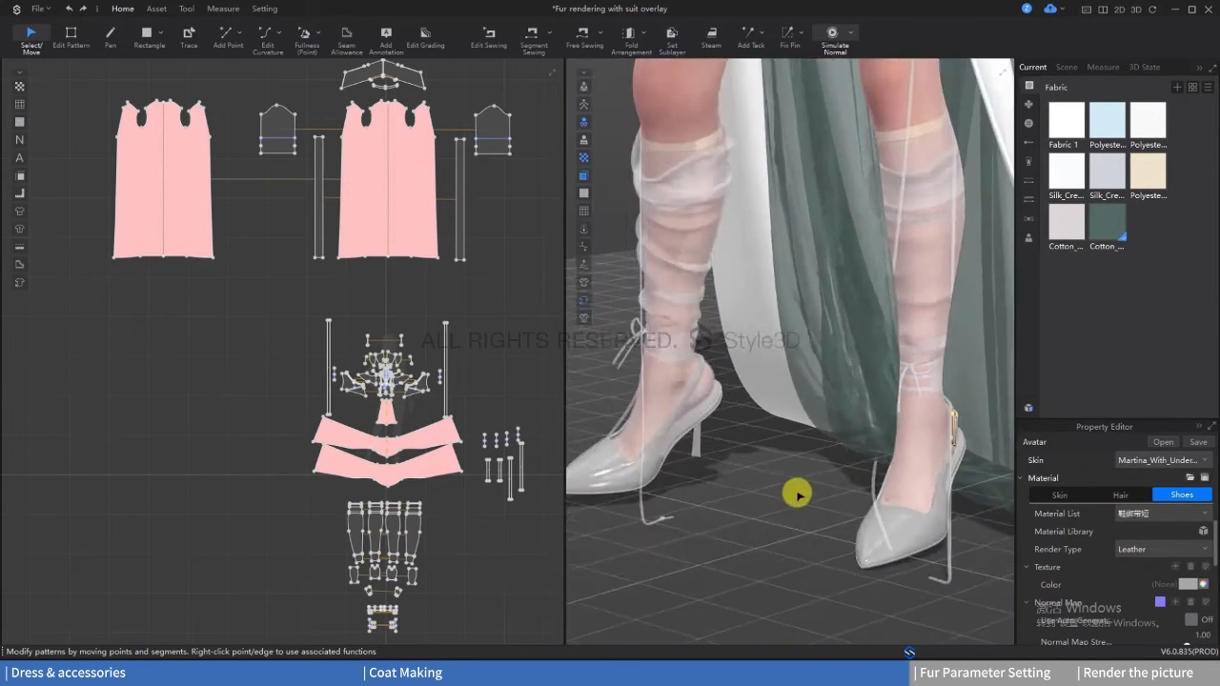
scroll(799, 496, down, 4)
right_drag(798, 495, 843, 488)
middle_drag(843, 488, 877, 538)
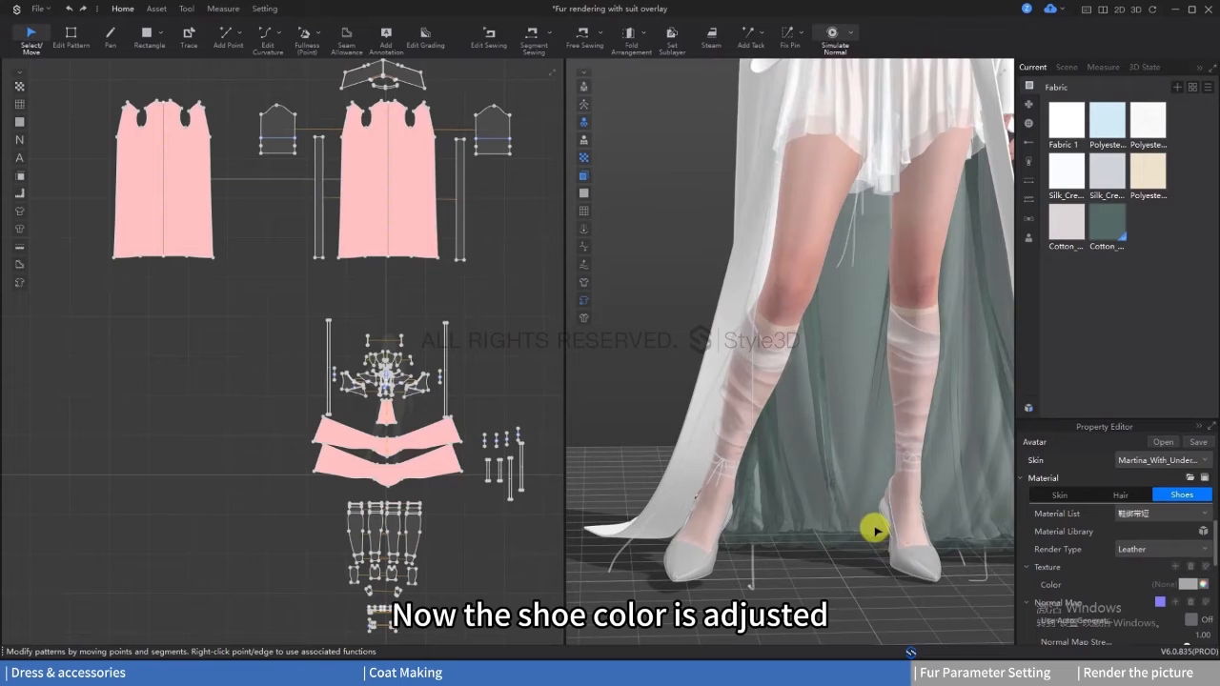
scroll(759, 419, down, 3)
middle_drag(760, 419, 797, 392)
scroll(797, 391, down, 2)
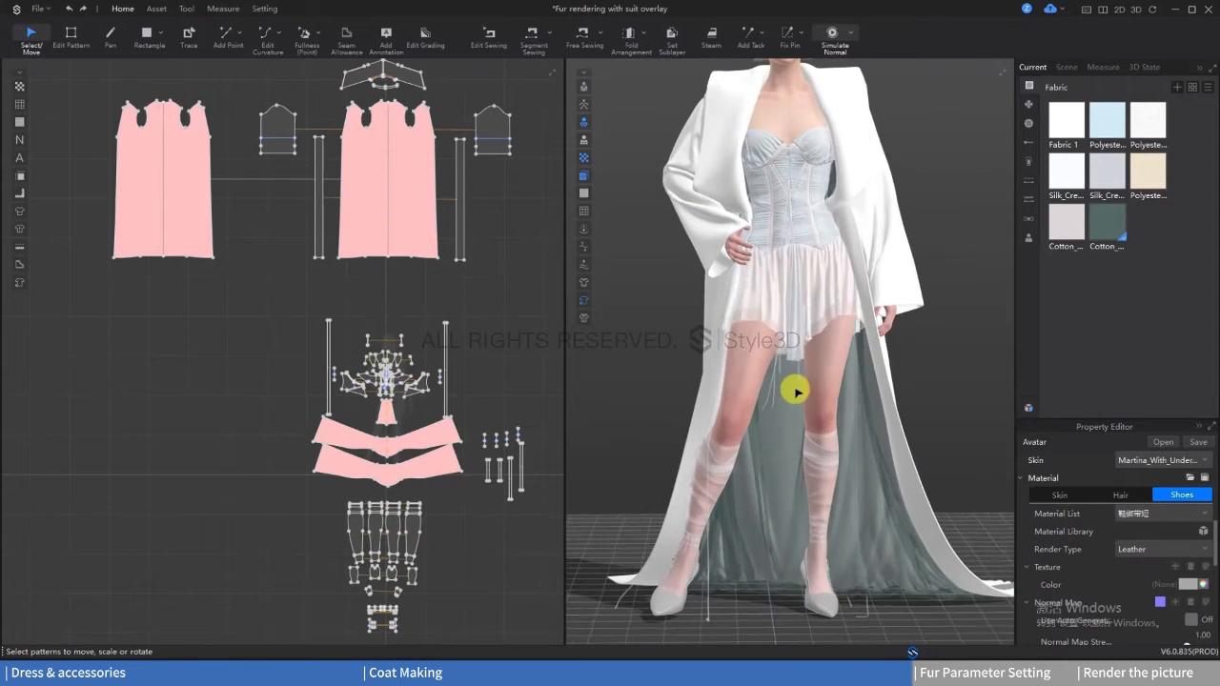
scroll(797, 391, down, 2)
Step: Select Fabric 1 and check in the 2D layout which pattern pieces besides the coat use it
click(787, 228)
click(853, 220)
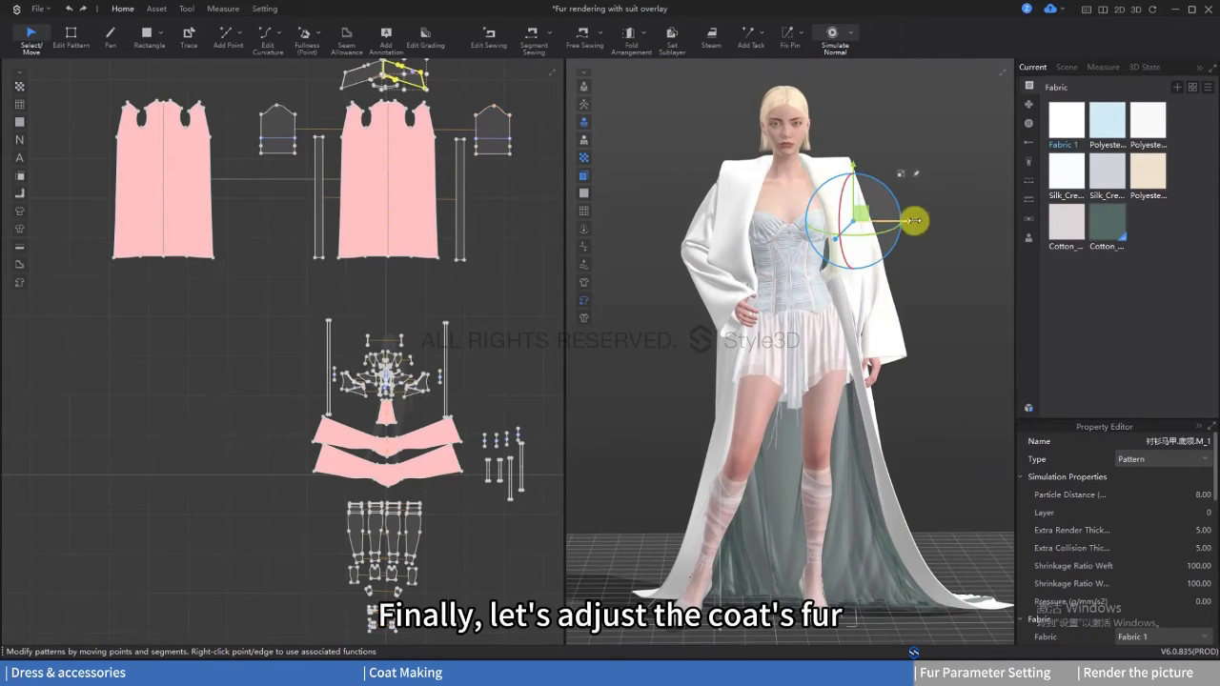
click(930, 229)
click(860, 255)
click(842, 221)
click(1048, 122)
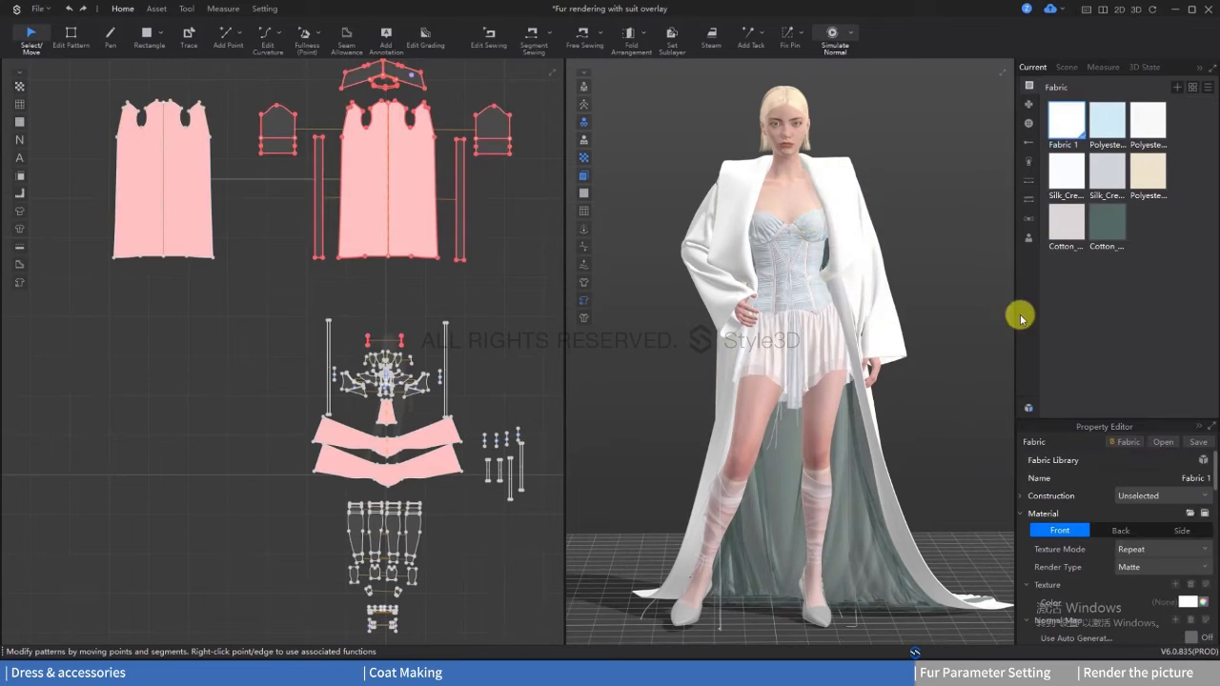
middle_drag(518, 248, 477, 228)
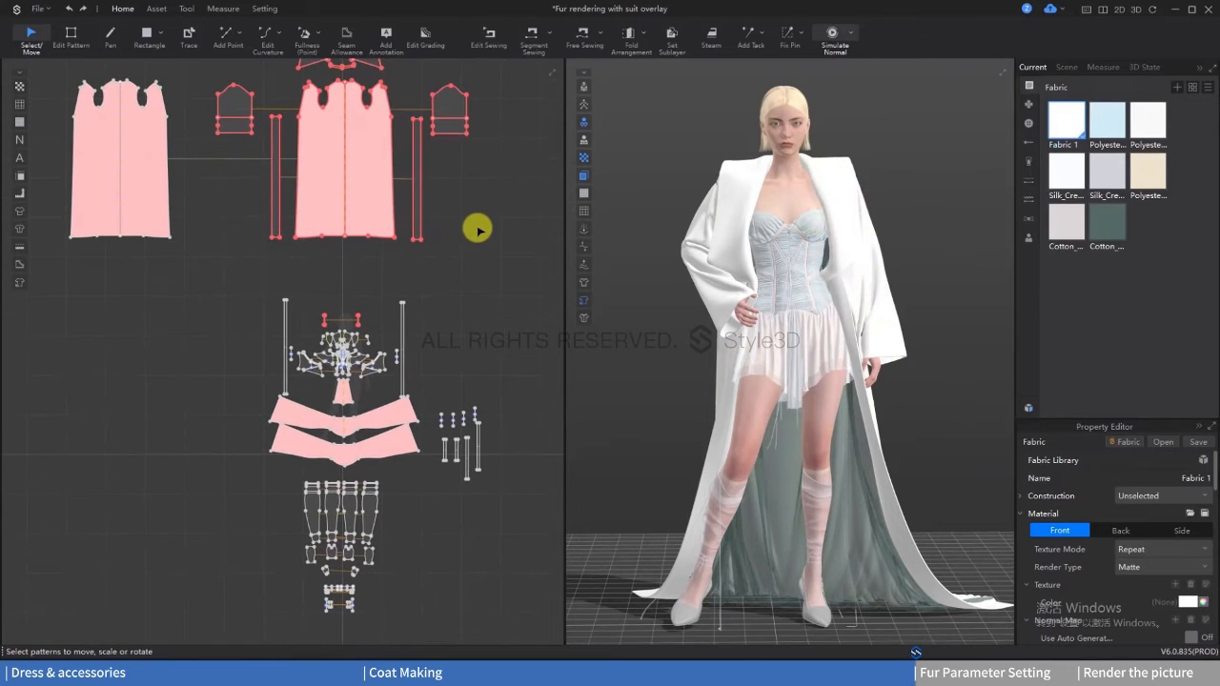
Step: Apply the light blue Polyester fabric to the small narrow pattern pieces just above the corset patterns
click(392, 280)
click(343, 319)
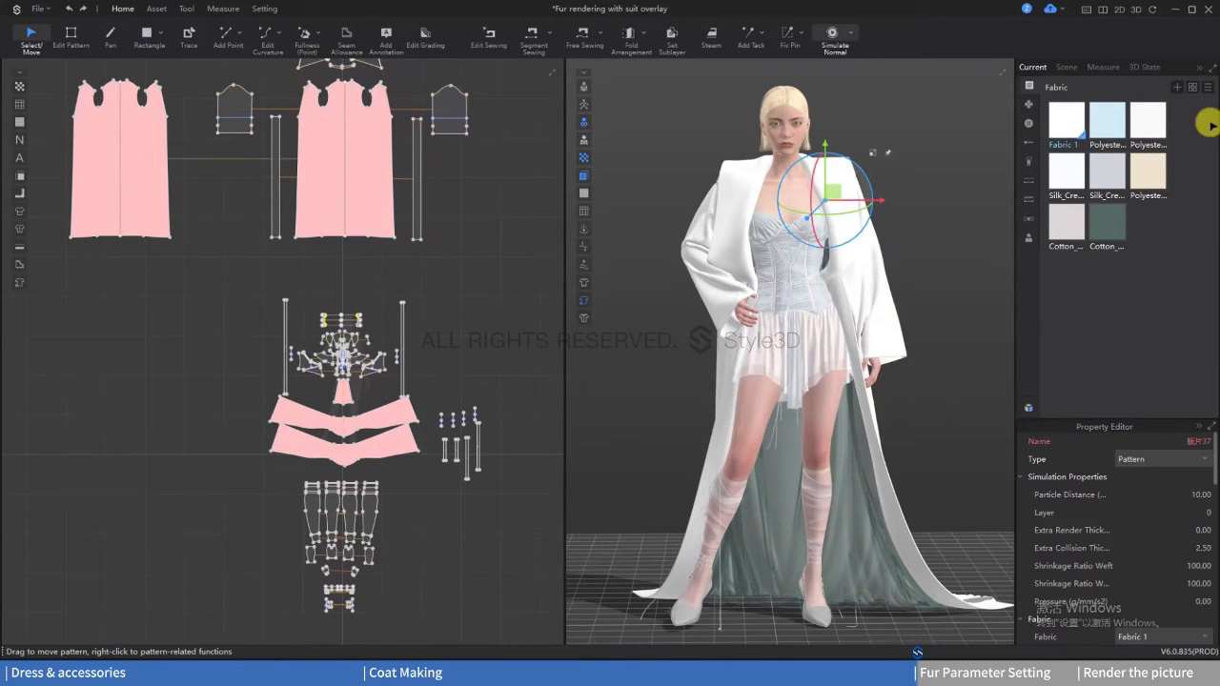
right_click(1108, 133)
click(1088, 170)
click(531, 252)
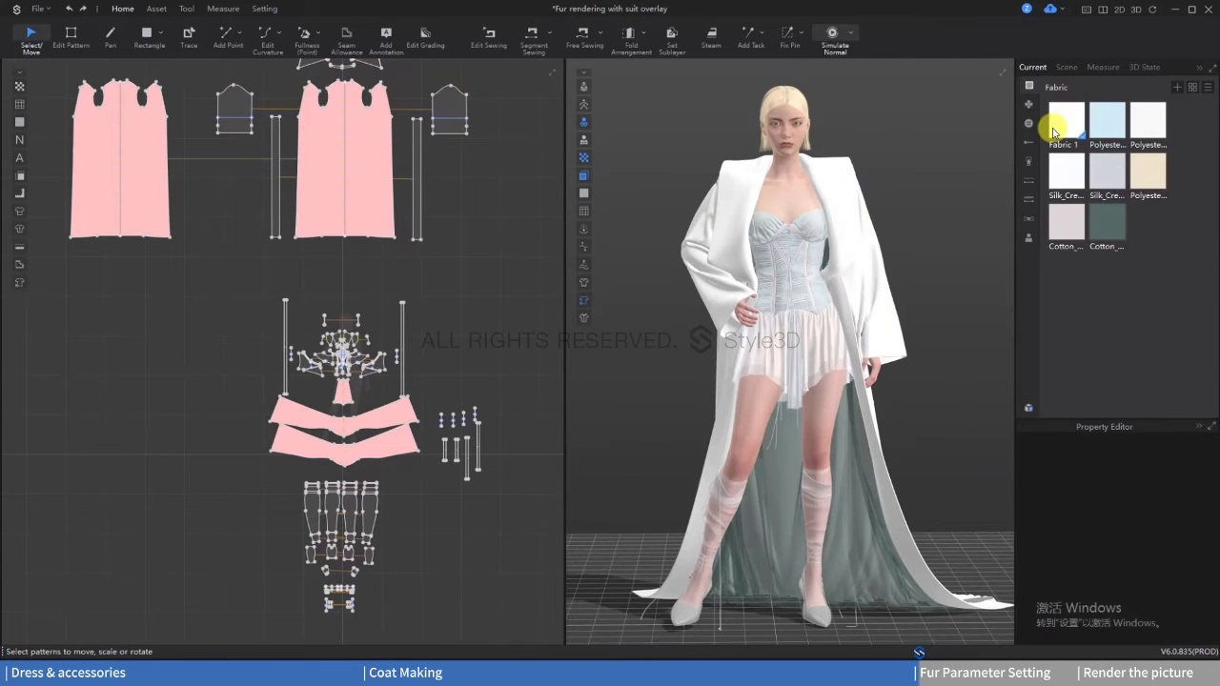
Step: Set the front material's render type of the coat's Fabric 1 to Fur (Render Only)
click(1052, 130)
middle_drag(517, 258, 517, 342)
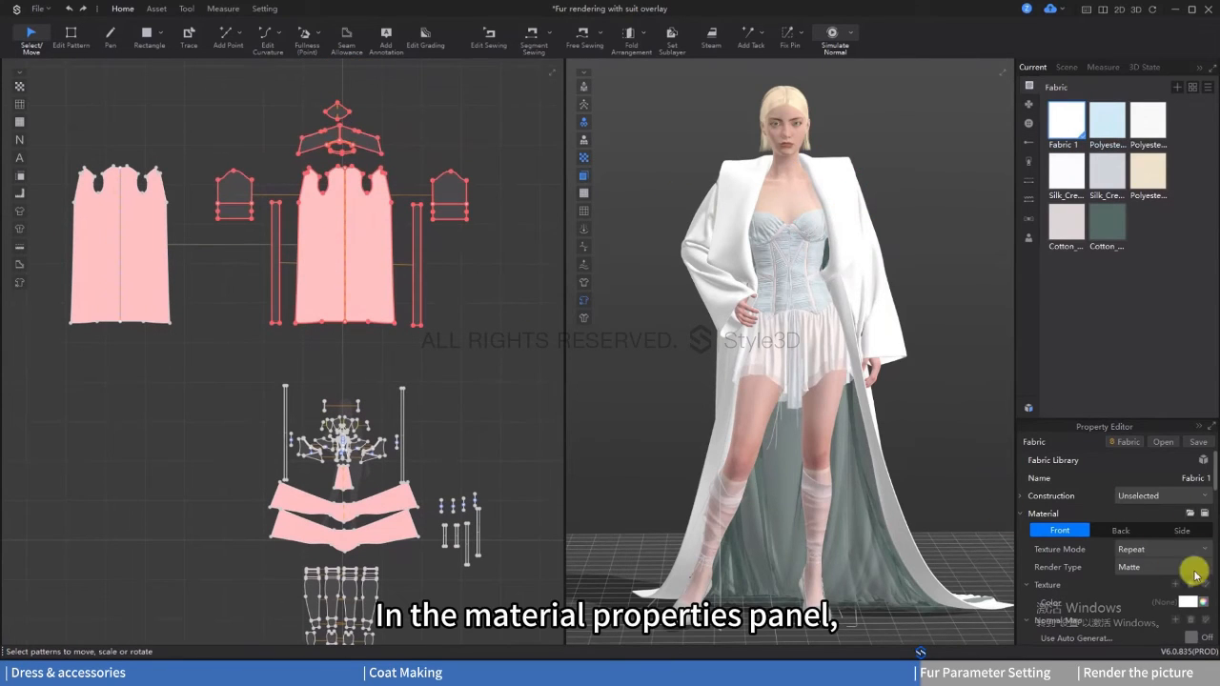
click(1140, 566)
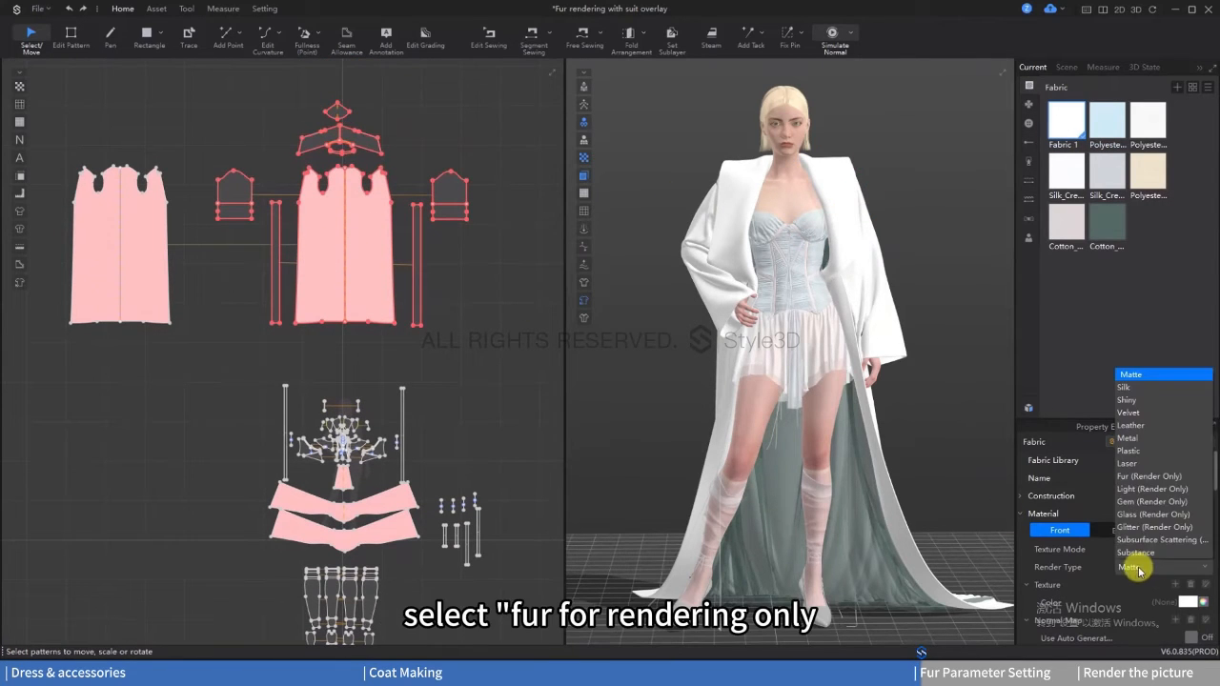
click(1149, 477)
click(673, 382)
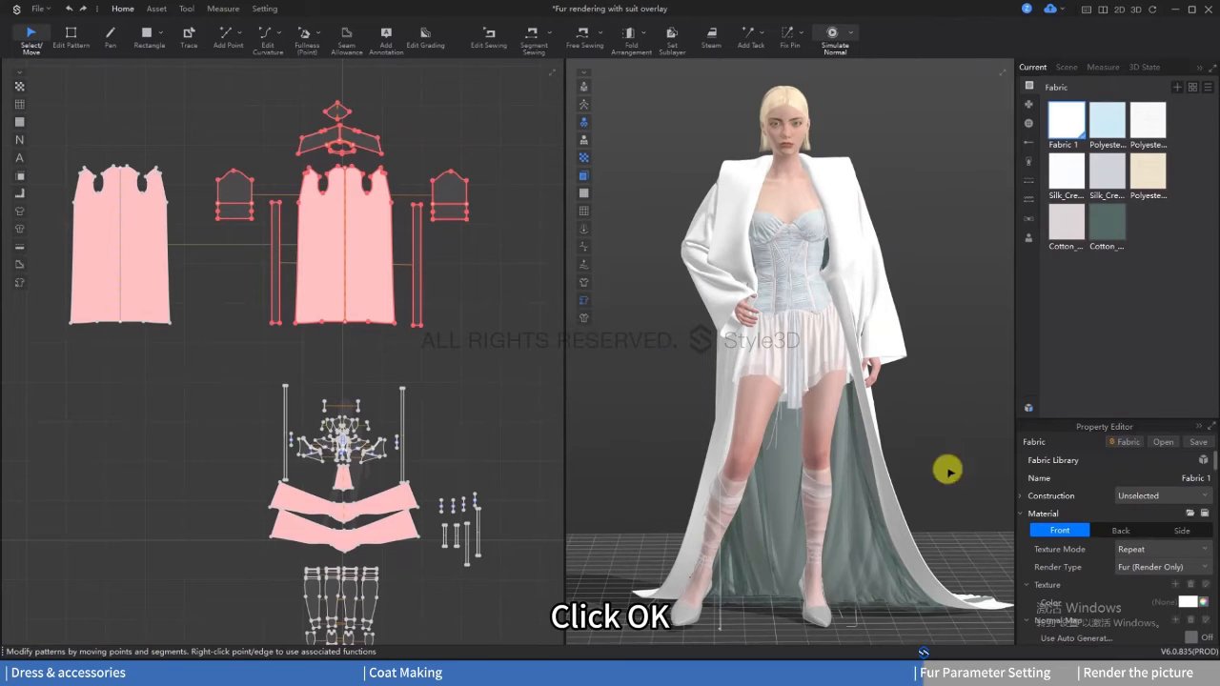
Step: Set the base color of the coat's Fabric 1 to 74A699
click(1186, 601)
double_click(492, 396)
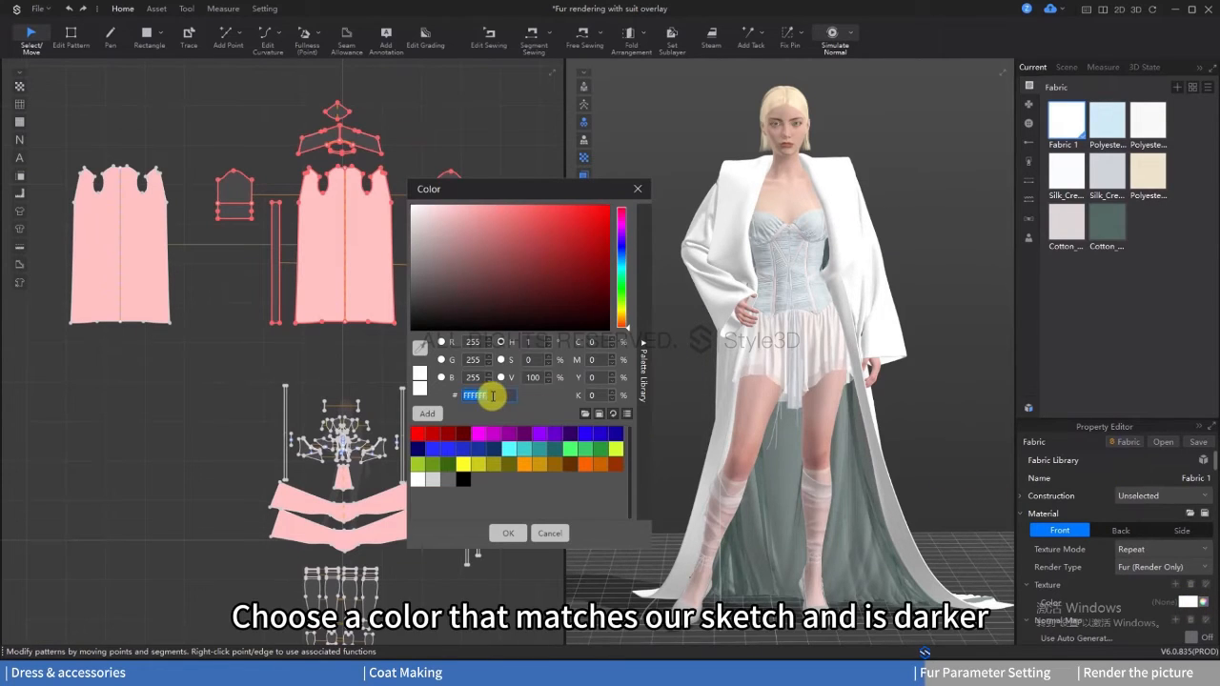
text(74A699)
key(Return)
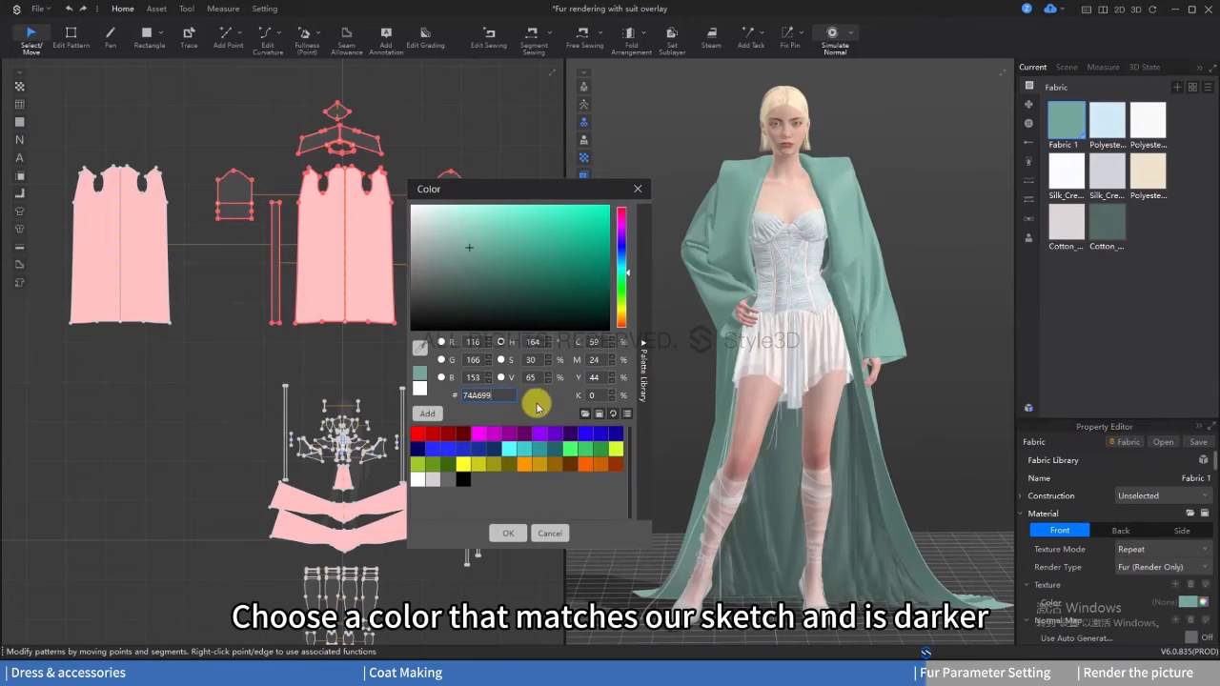
click(505, 534)
Step: Enable the independent fur color for Fabric 1 and set it to a light mint green
scroll(1148, 592, down, 3)
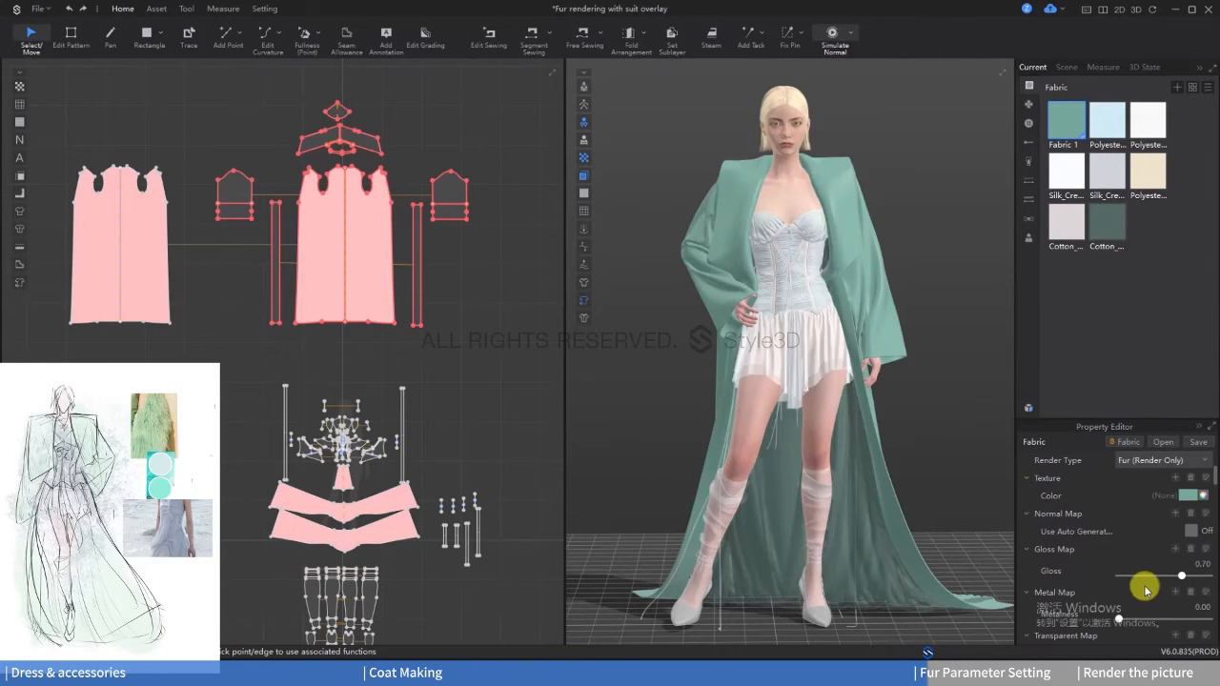
scroll(1144, 577, down, 3)
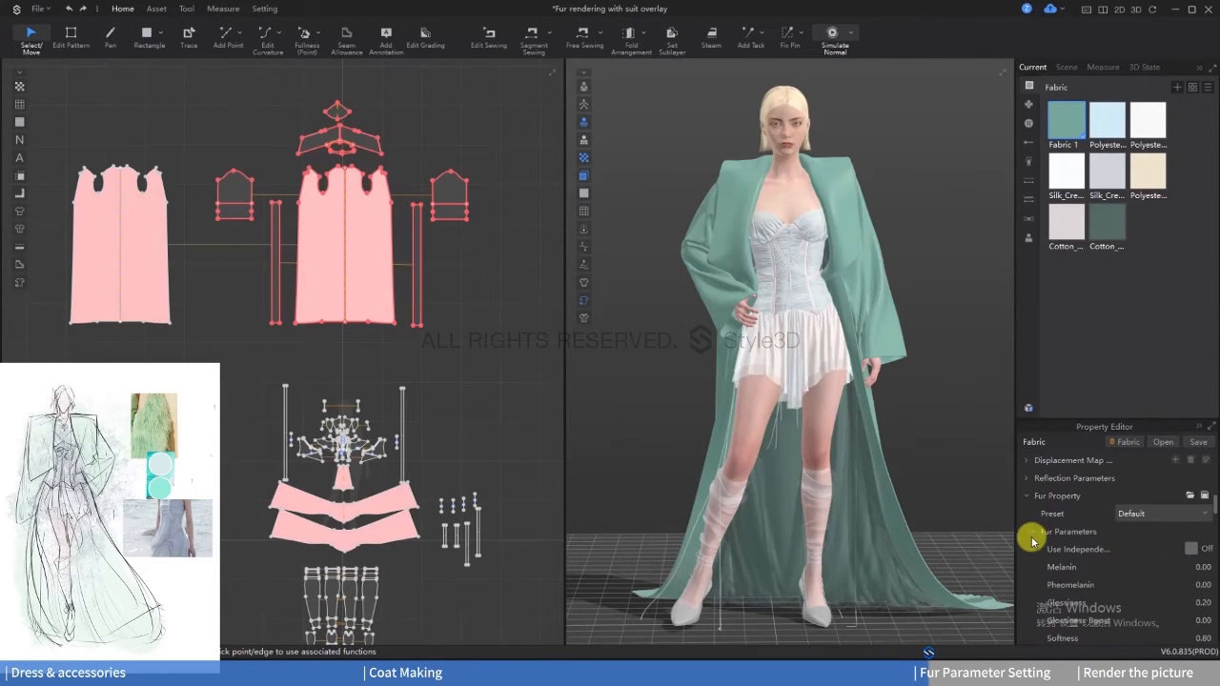
click(1191, 548)
scroll(1074, 559, down, 1)
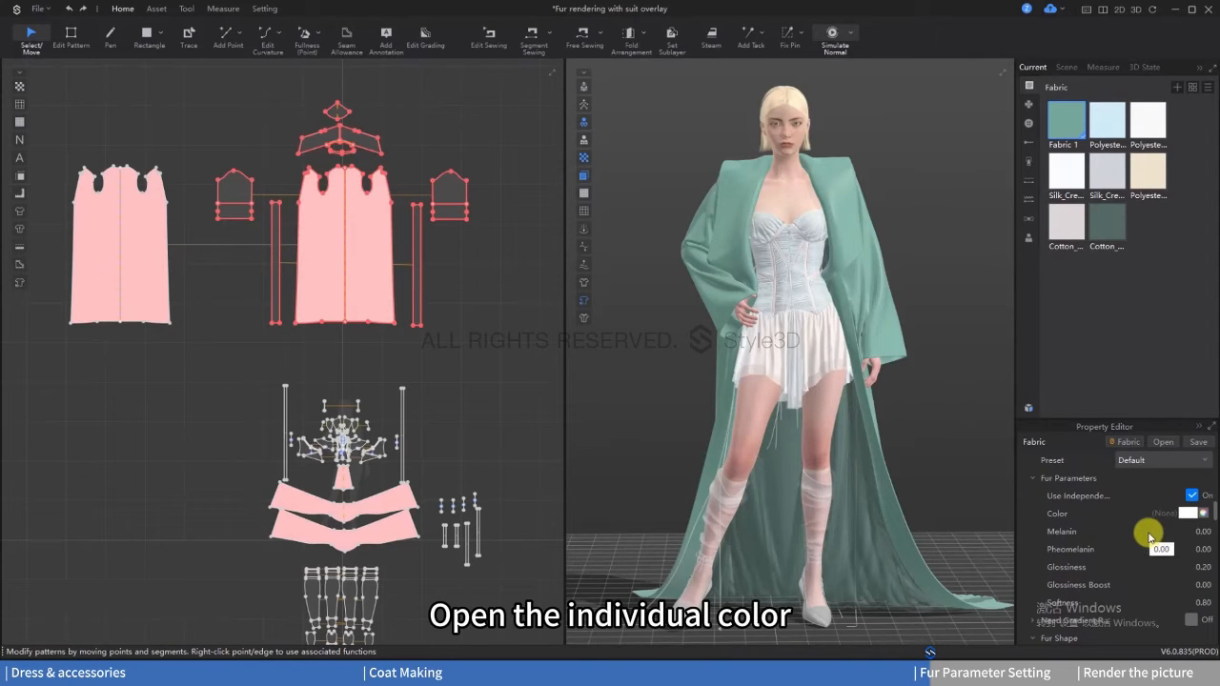
click(1187, 513)
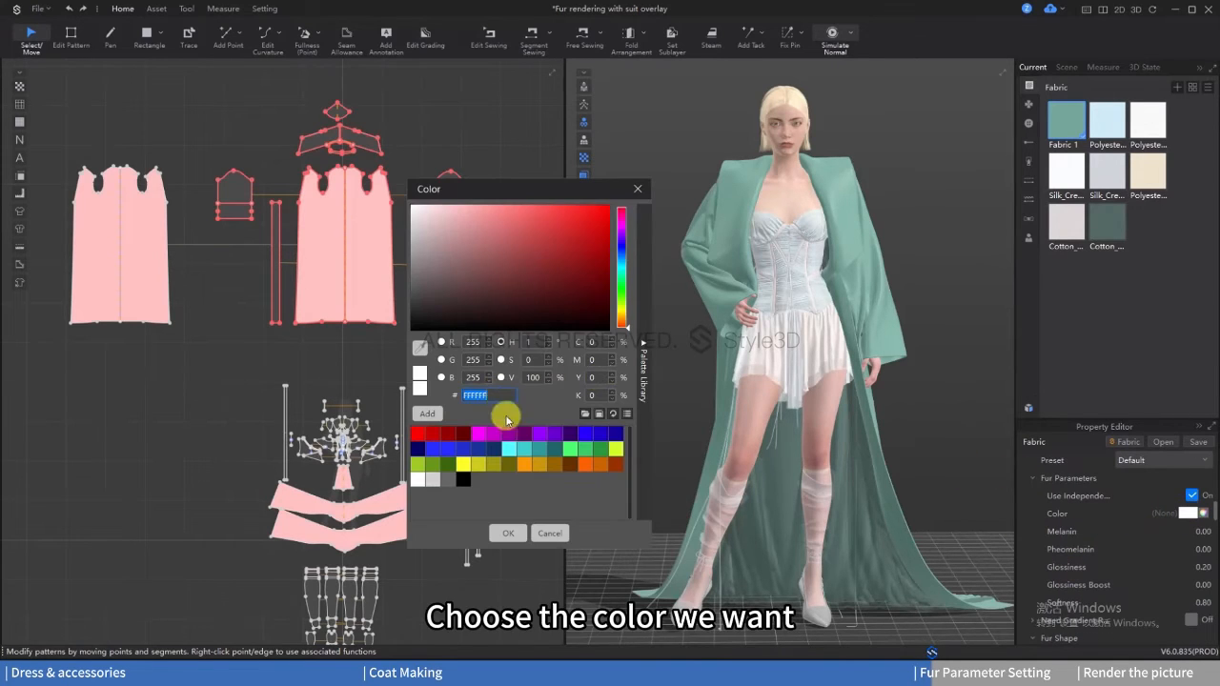
click(524, 448)
click(507, 532)
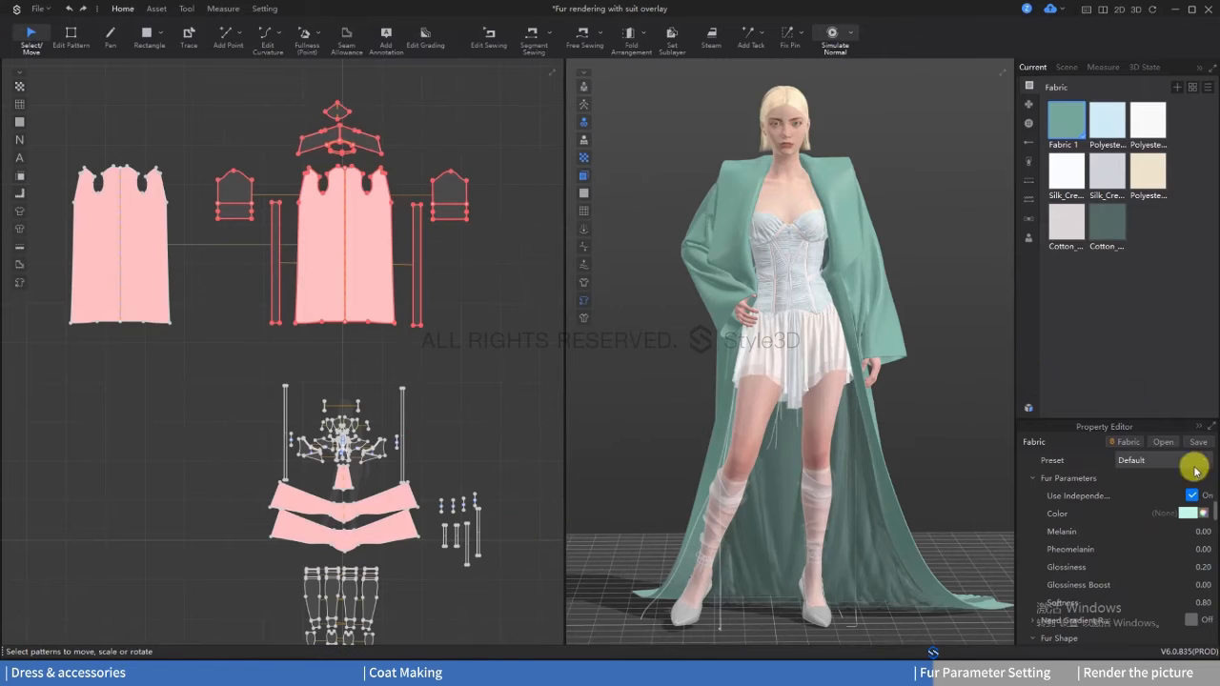
Step: Set the fur softness to 1.00 and enable the gradient with a muted green mid color
scroll(1127, 585, down, 1)
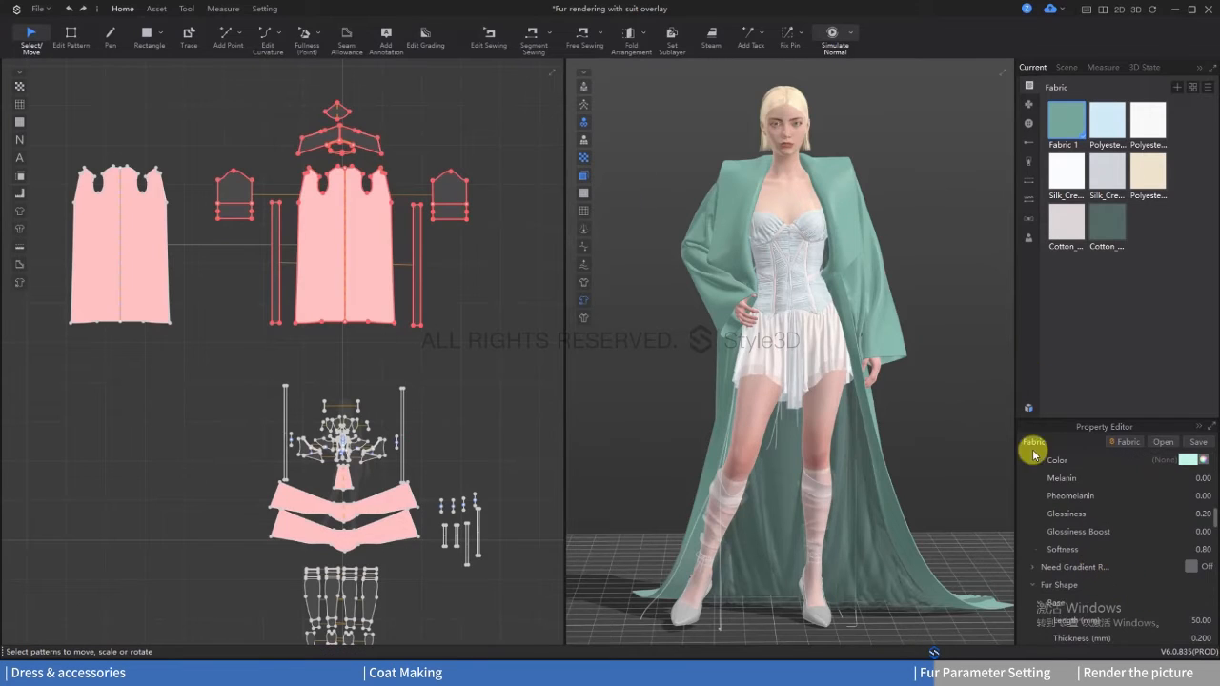
click(1191, 567)
click(1188, 584)
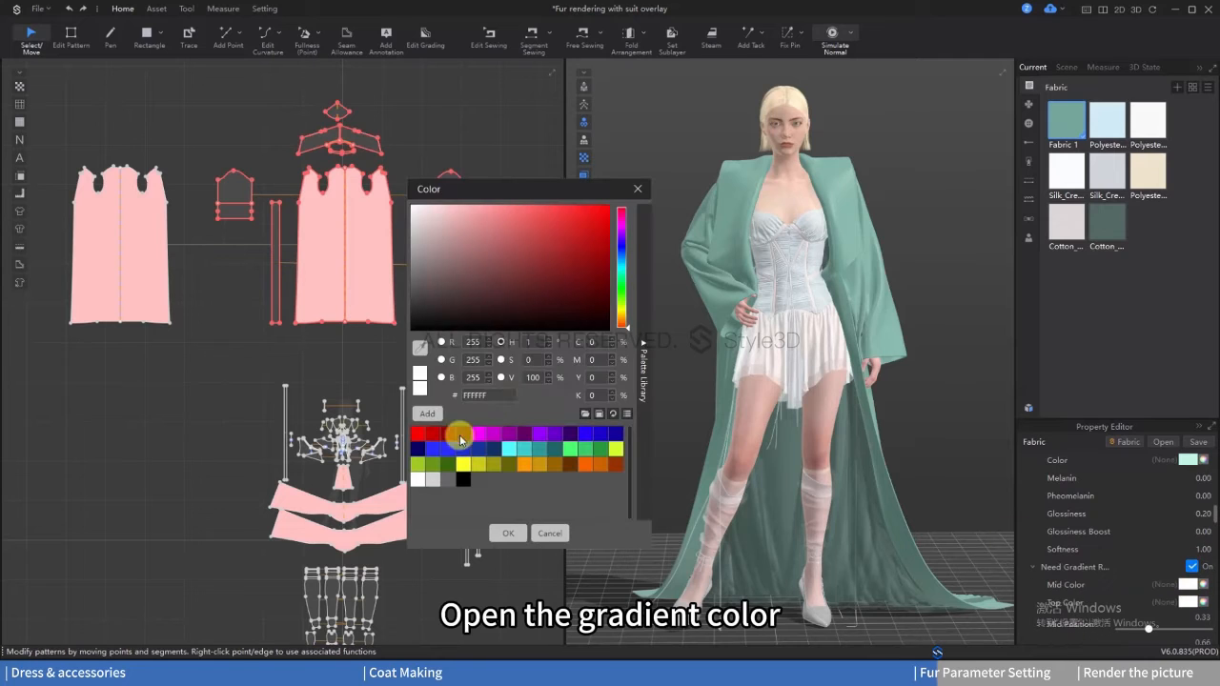
click(513, 533)
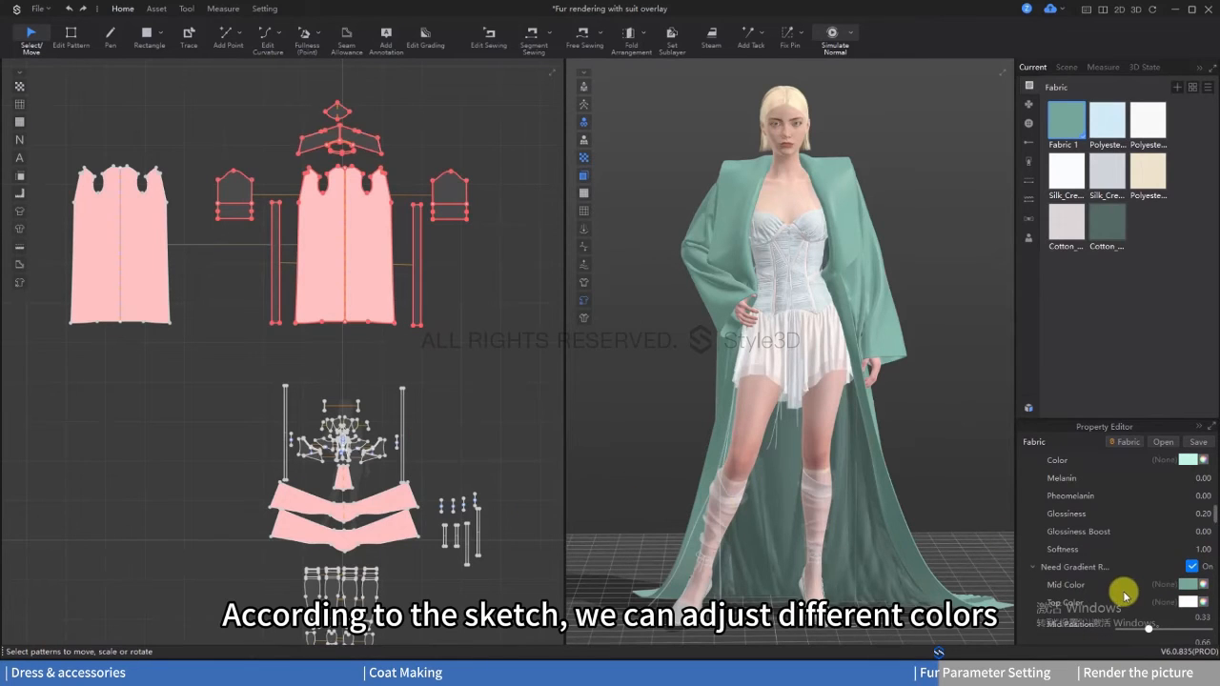
Step: Set the fur gradient's top color to C1F6E5 and its mid position to 0.51
click(1186, 604)
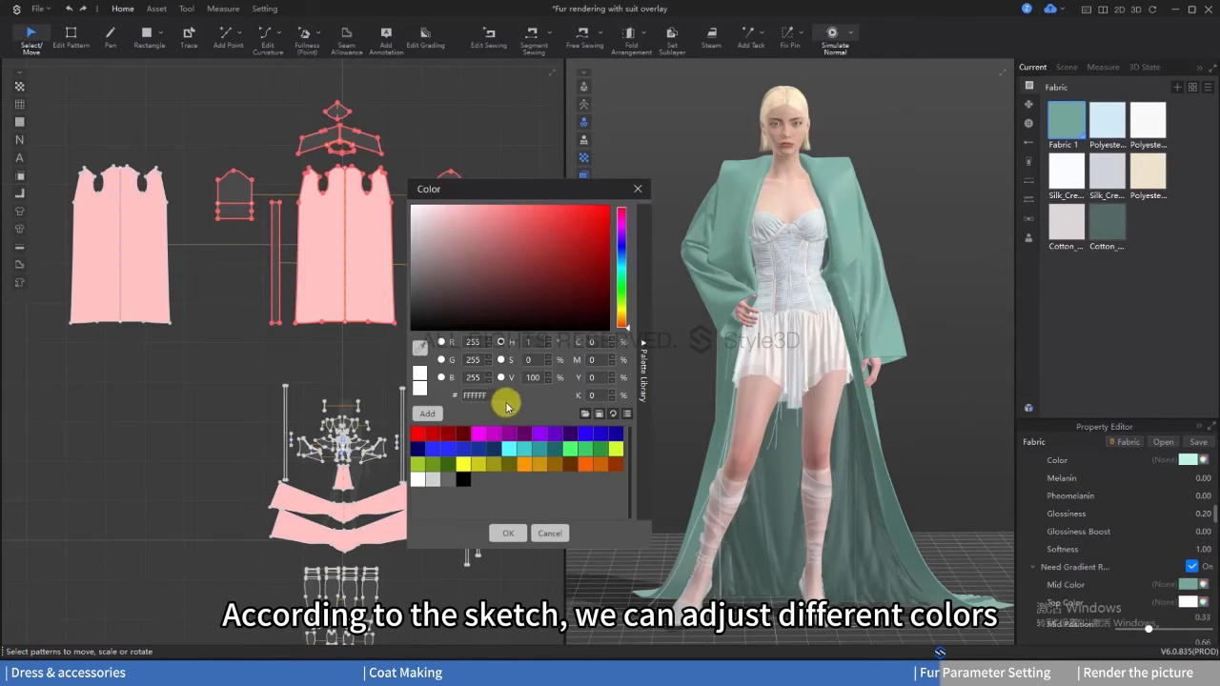
double_click(499, 395)
text(C1F6E5)
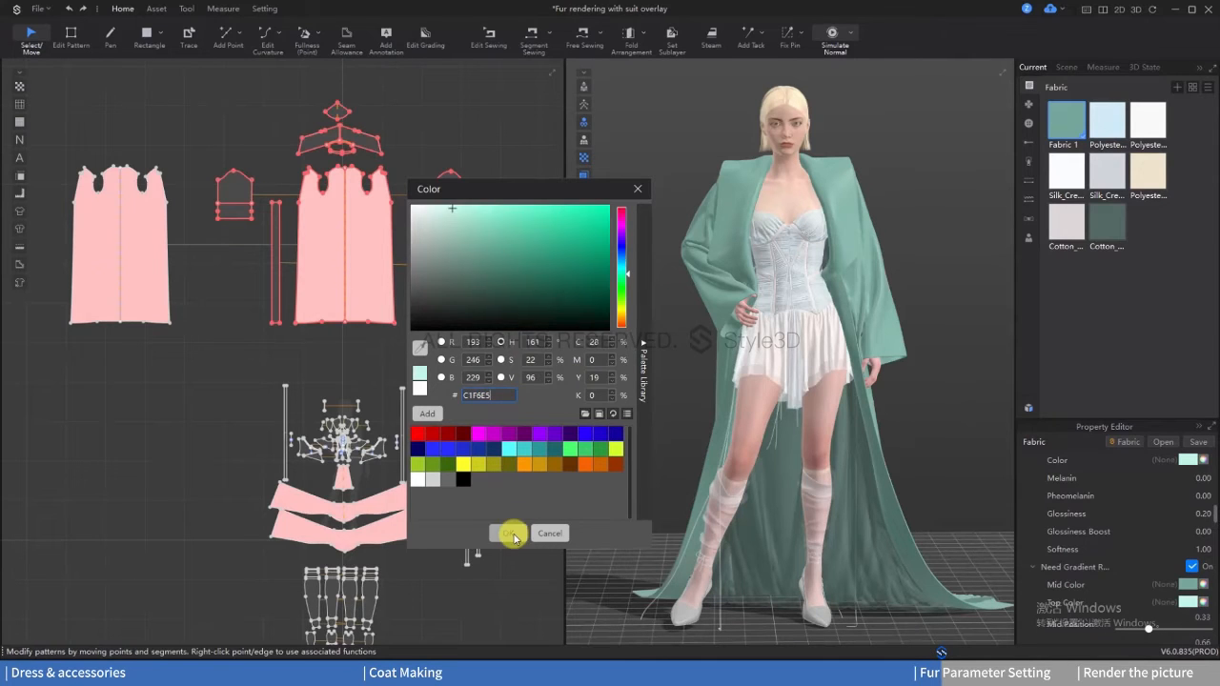
click(509, 532)
scroll(1098, 562, down, 3)
drag(1151, 523, 1165, 523)
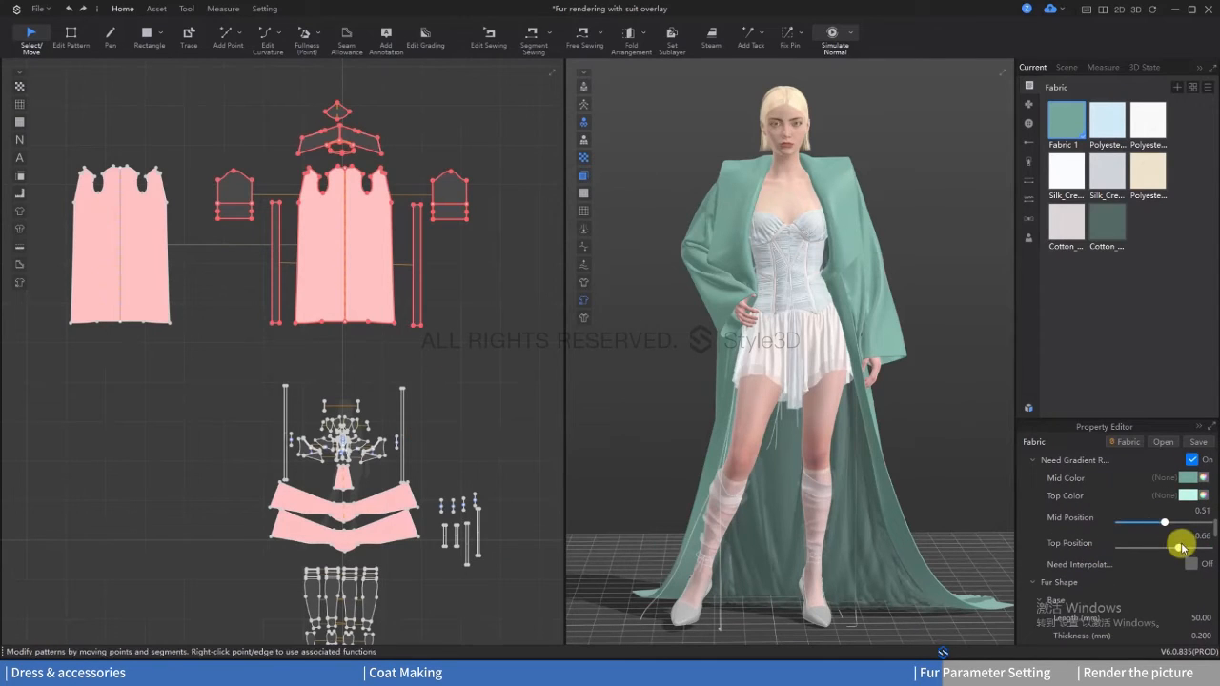
scroll(1135, 577, down, 2)
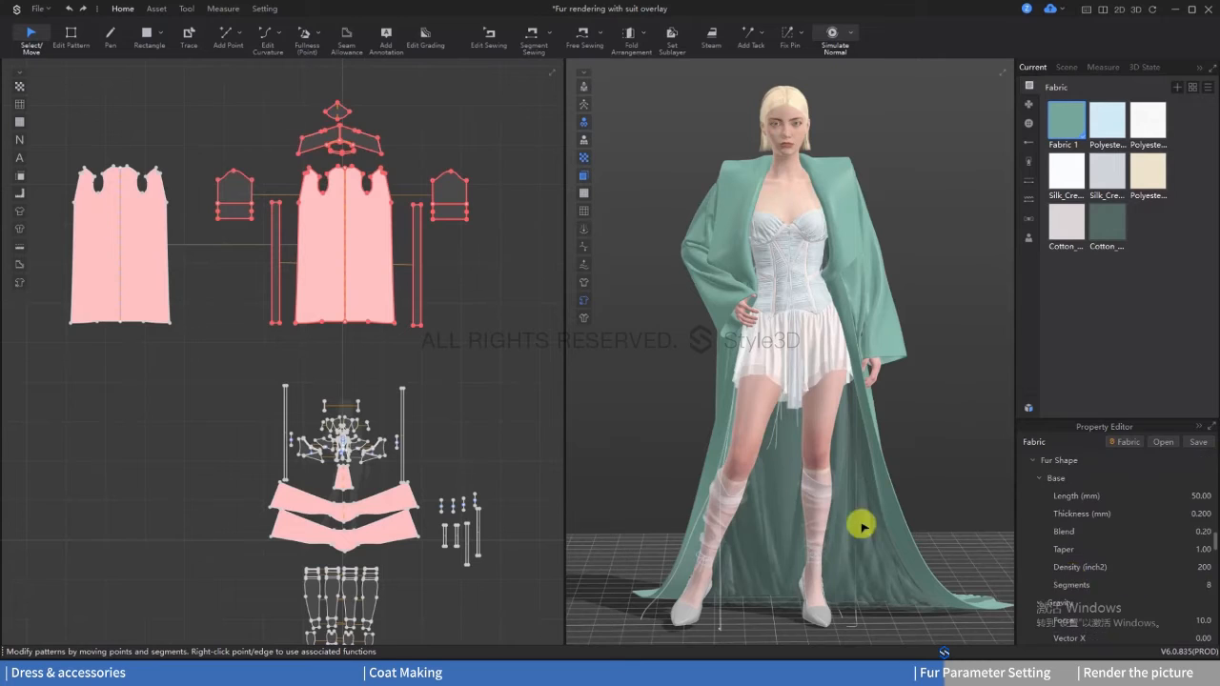
Step: Open the offline renderer and start a test render of the outfit with the coat's fur
click(1067, 121)
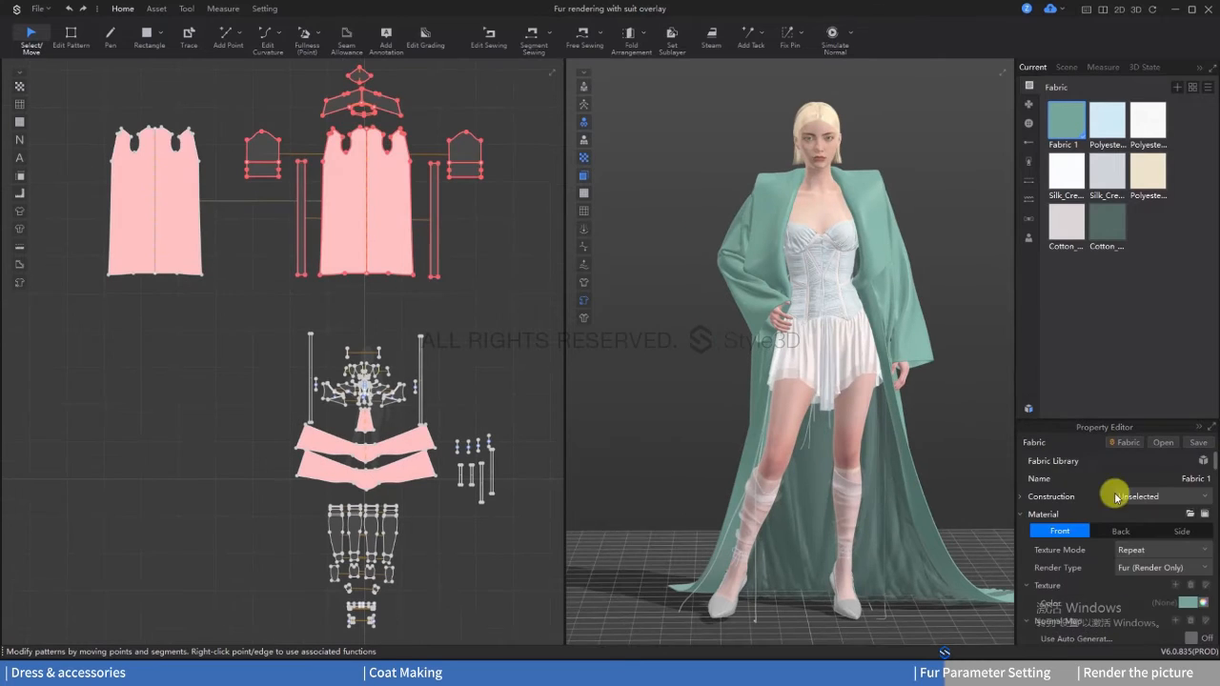
scroll(1105, 600, down, 10)
scroll(1105, 599, up, 10)
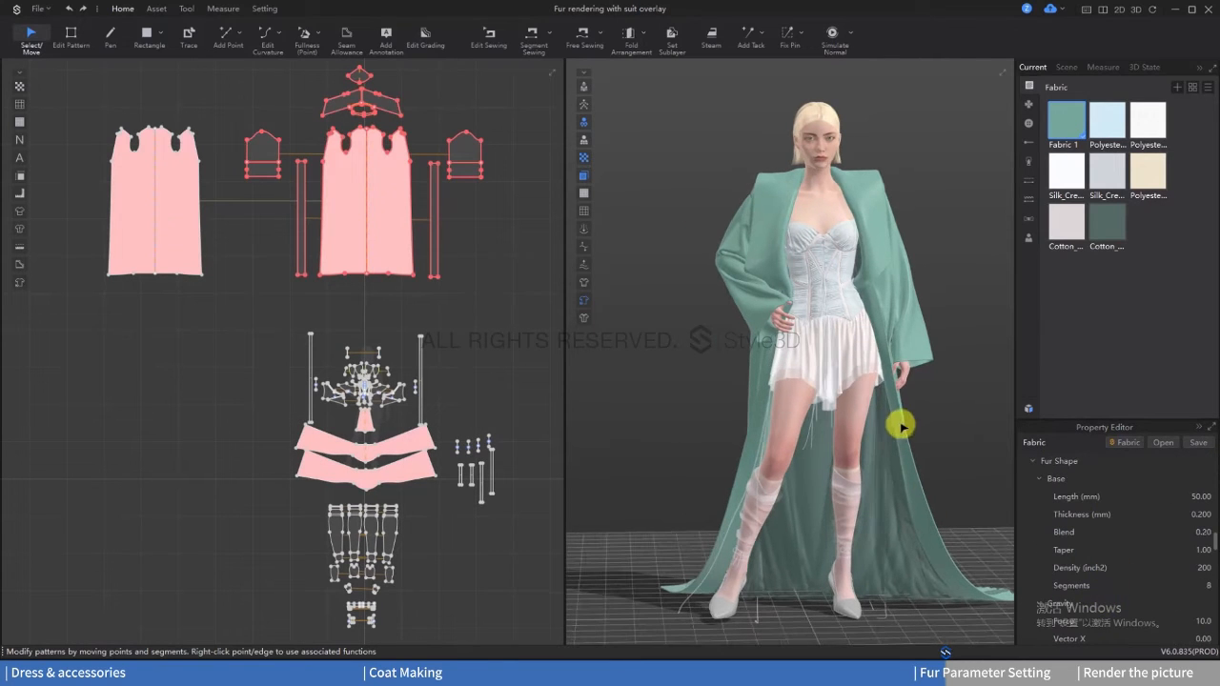
click(187, 8)
click(108, 38)
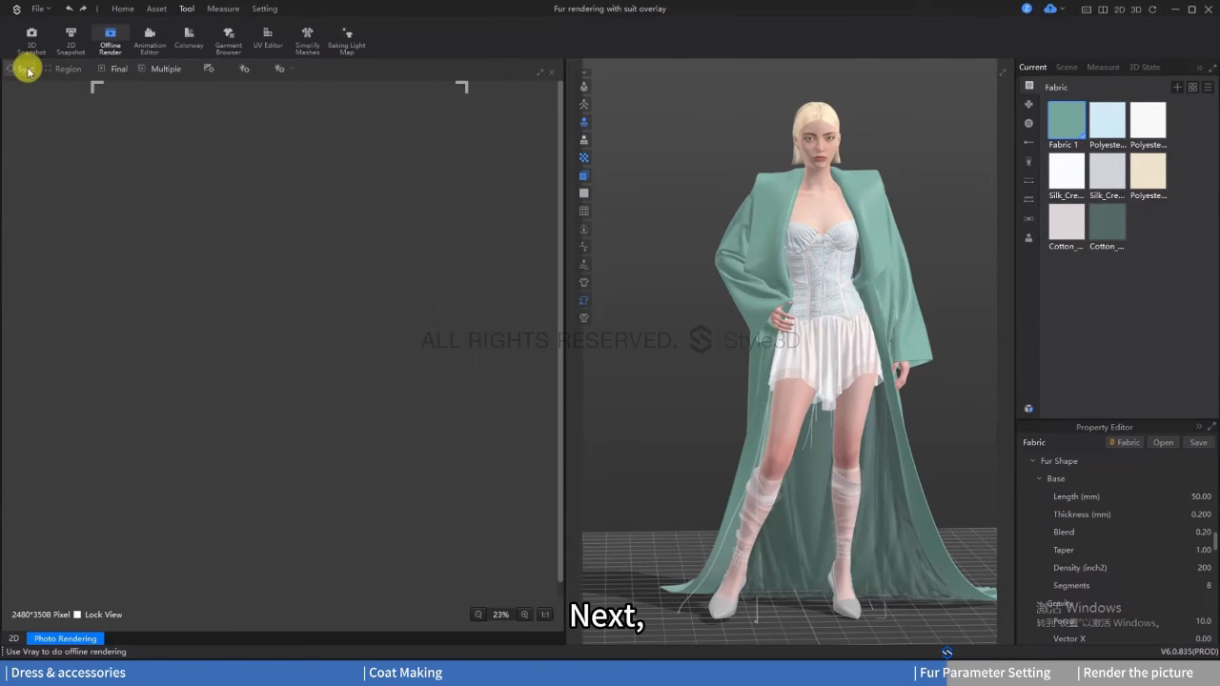
click(23, 67)
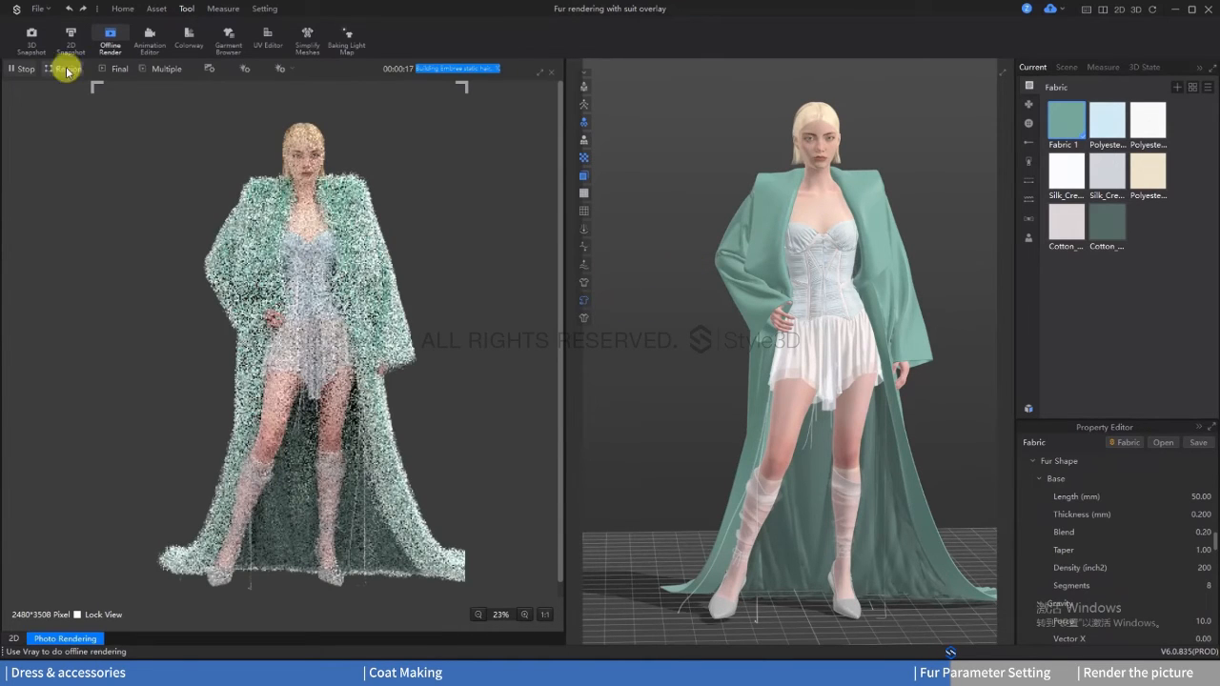
Step: Restrict the rendering to a rectangular region over the coat's shoulder and sleeve on the hand-on-hip side
click(66, 70)
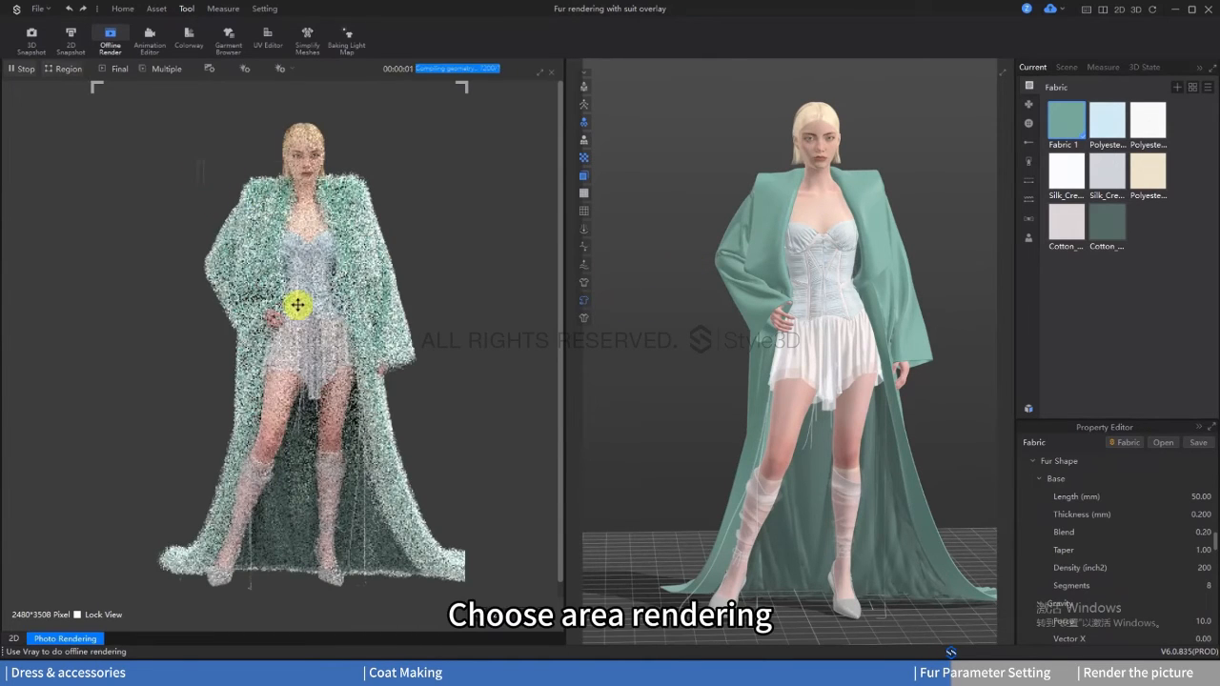
drag(197, 162, 302, 310)
scroll(697, 264, up, 1)
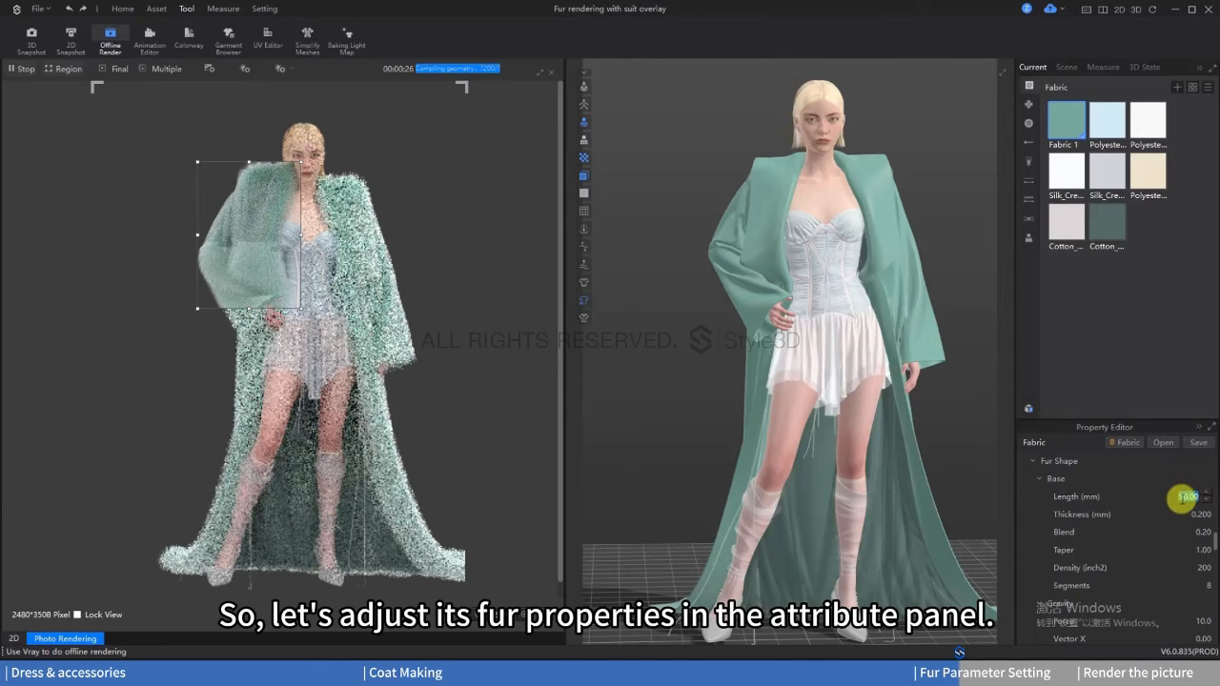
Step: Set the fur's base length to 105 mm and thickness to 4 mm, and shift the render region around the longer sleeve fur
text(105)
key(Return)
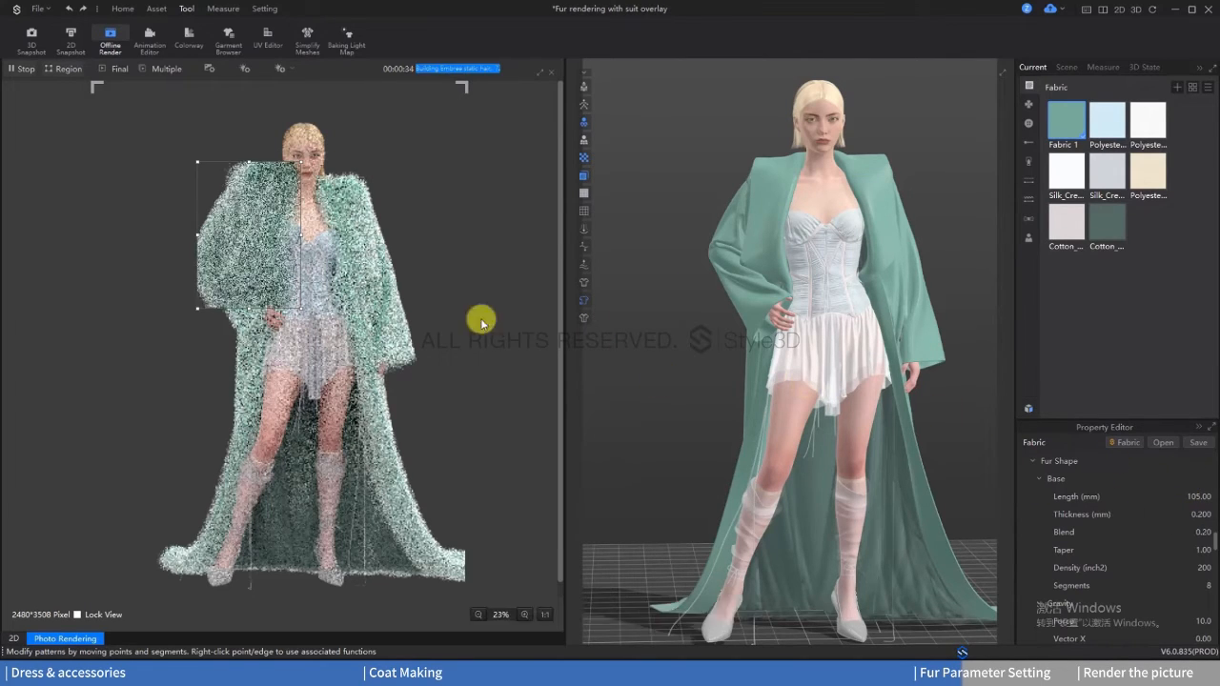
mouse_move(290, 303)
mouse_down()
mouse_move(269, 306)
mouse_move(284, 323)
mouse_up()
drag(279, 296, 283, 281)
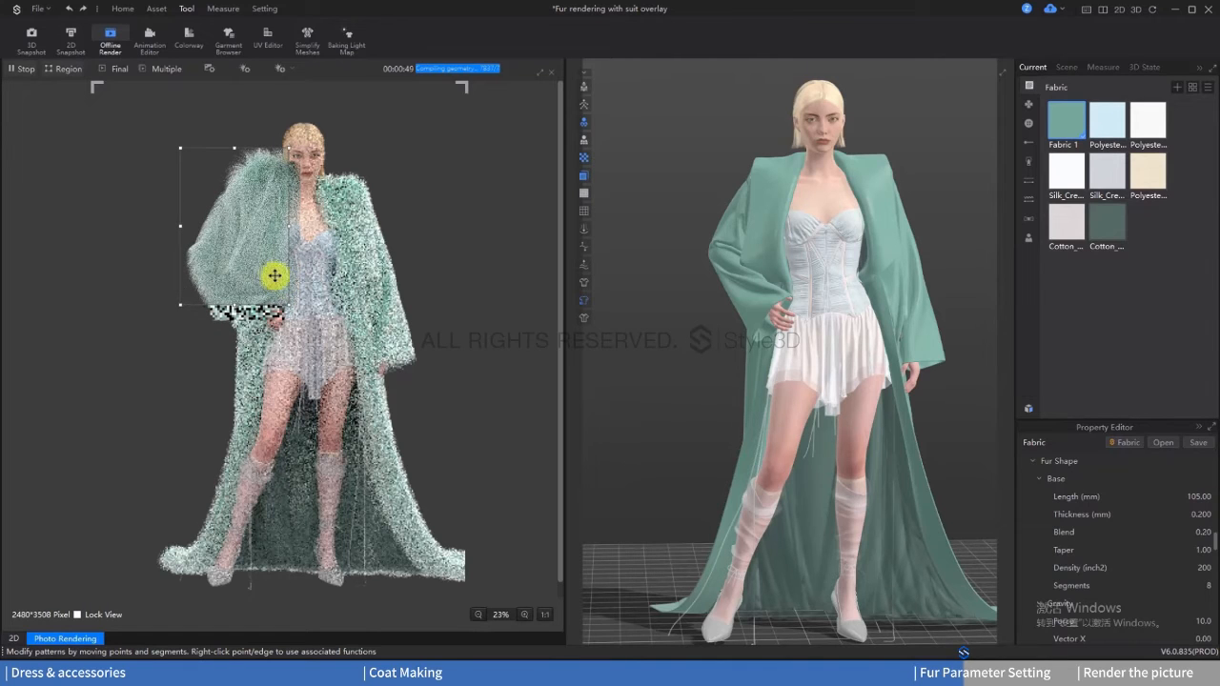
click(1202, 516)
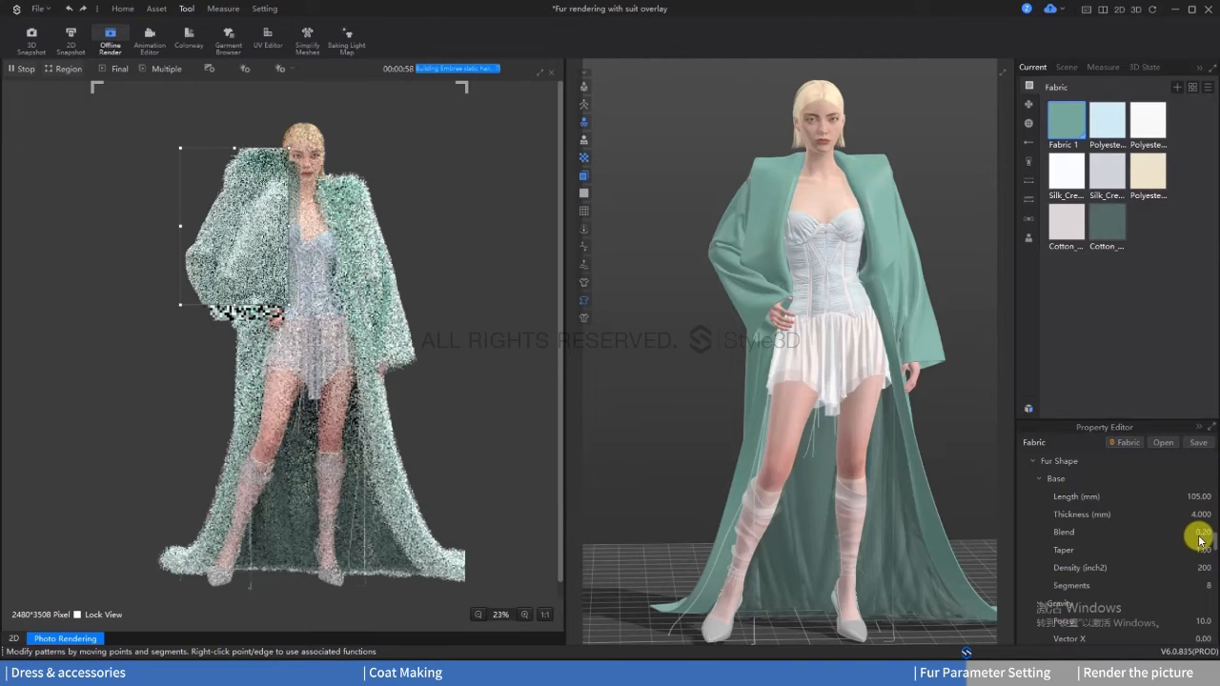
Step: Set the fur's base blend to 0.6 and enlarge the render region to cover the whole sleeve on the hand-on-hip side
double_click(1202, 532)
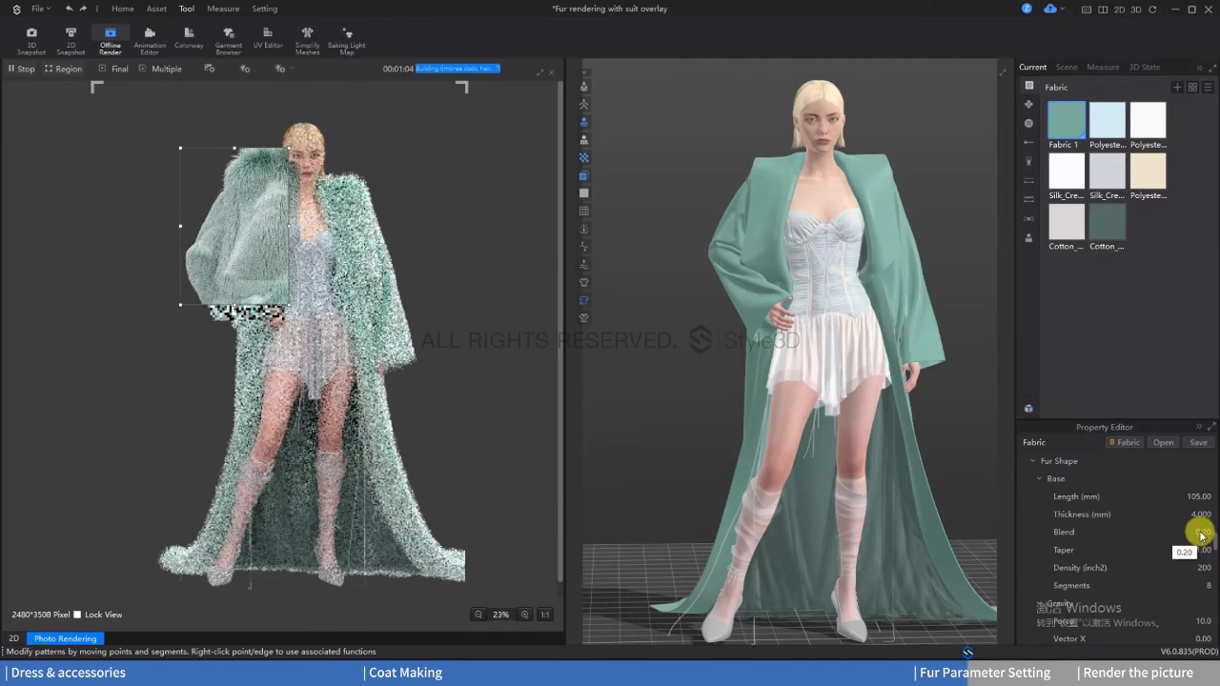
text(0.6)
key(Return)
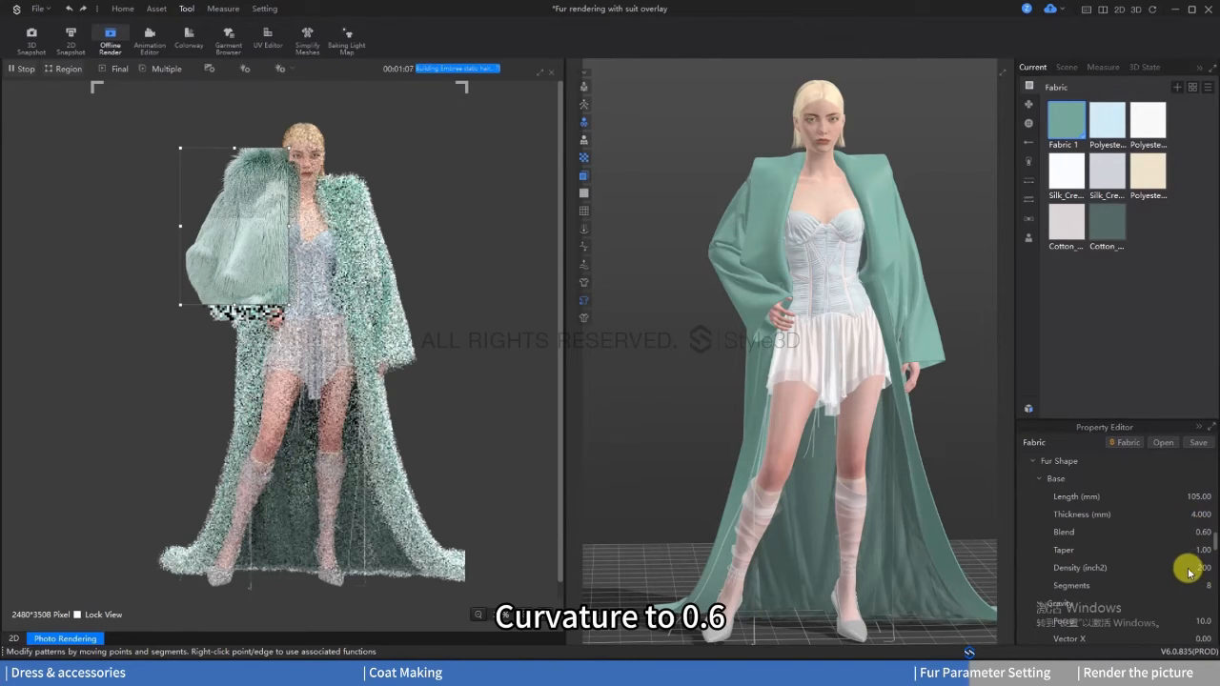
drag(312, 352, 315, 350)
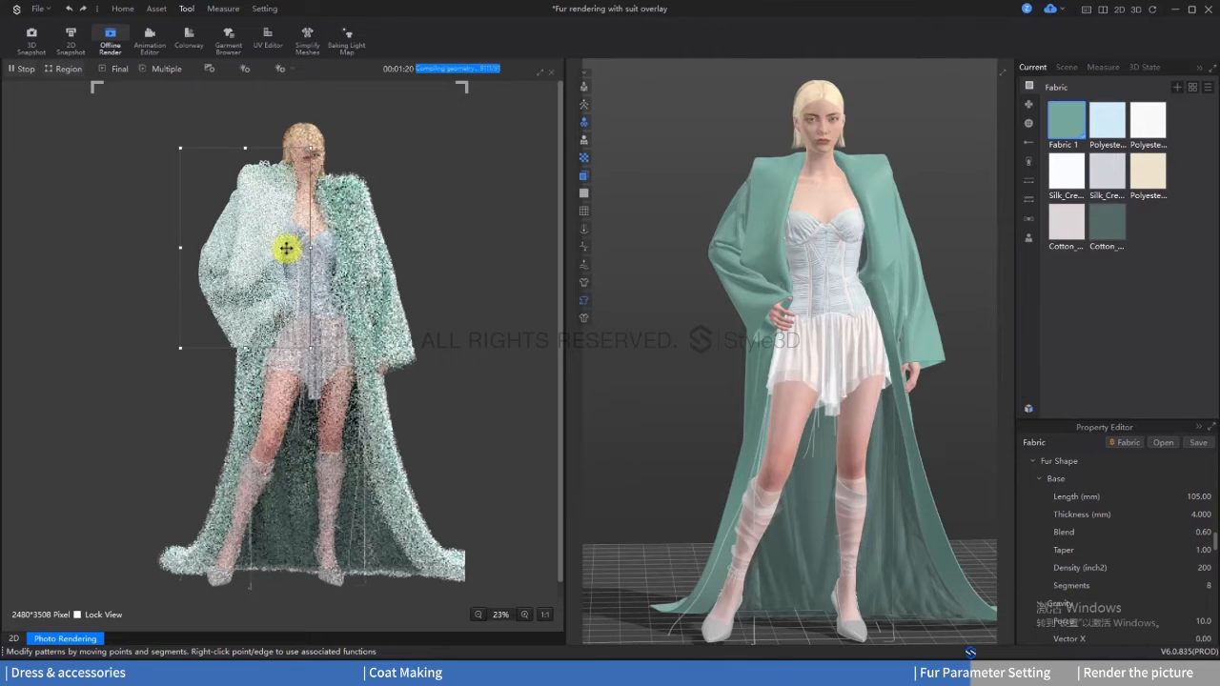
Step: Set the fur's base taper to 0.9, density to 350 and segments to 23
double_click(1197, 550)
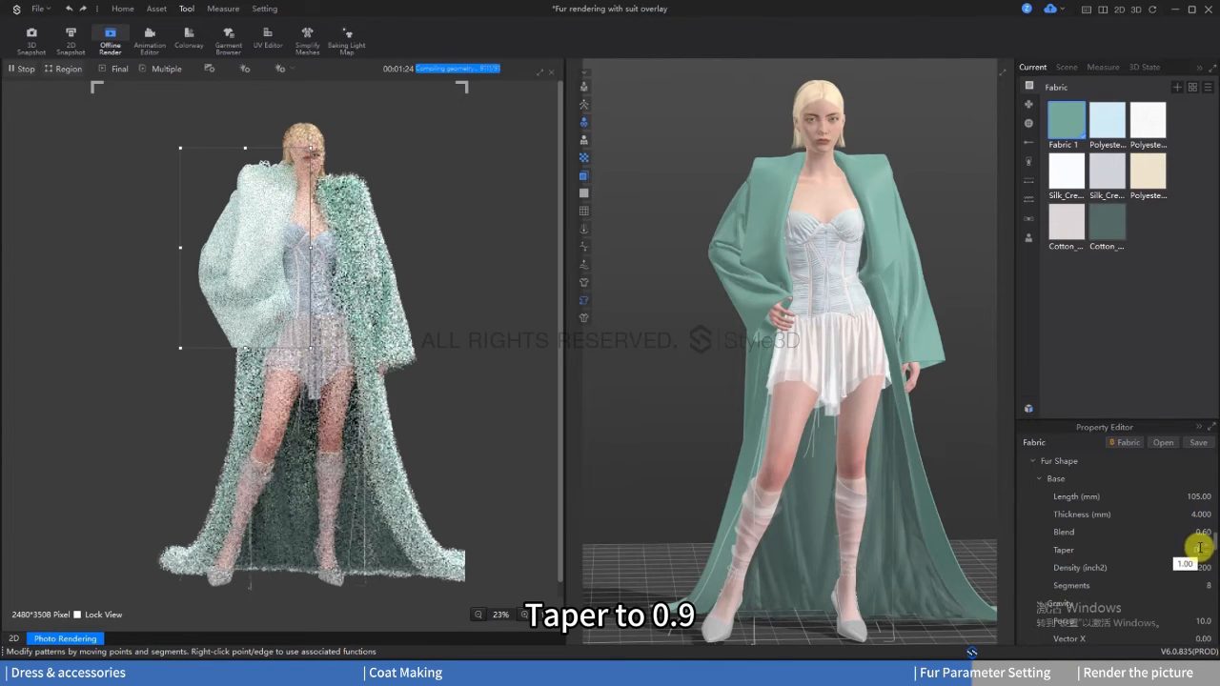
text(0.9)
key(Return)
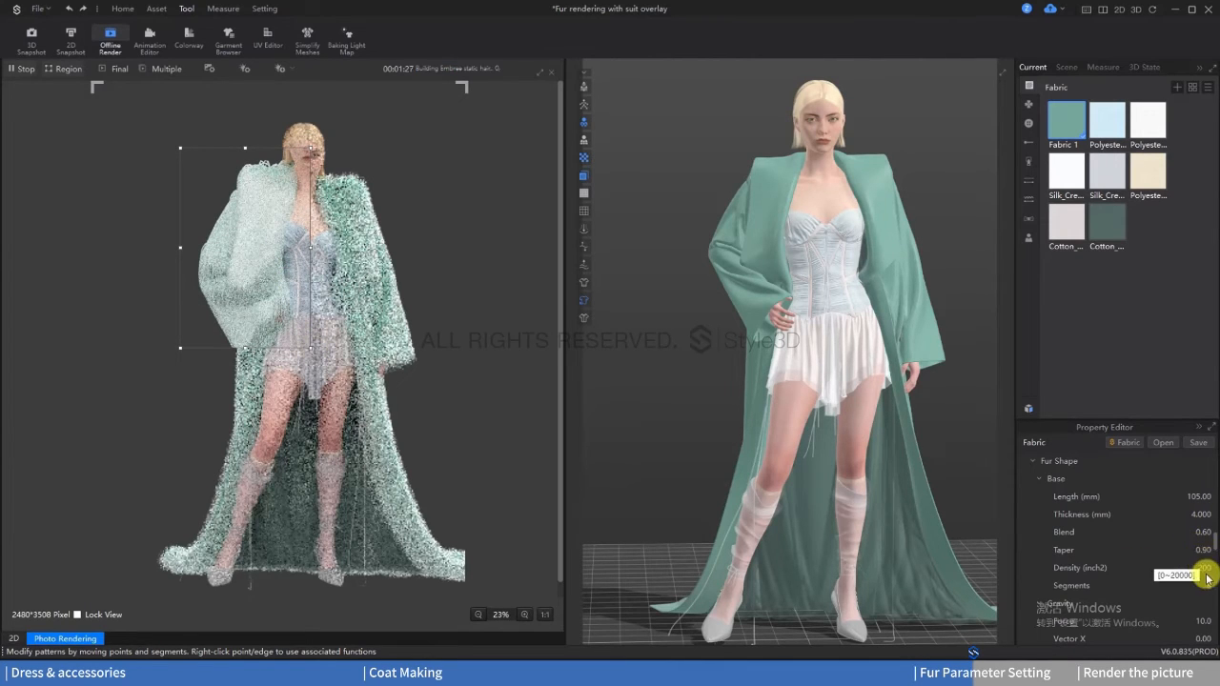
double_click(1191, 567)
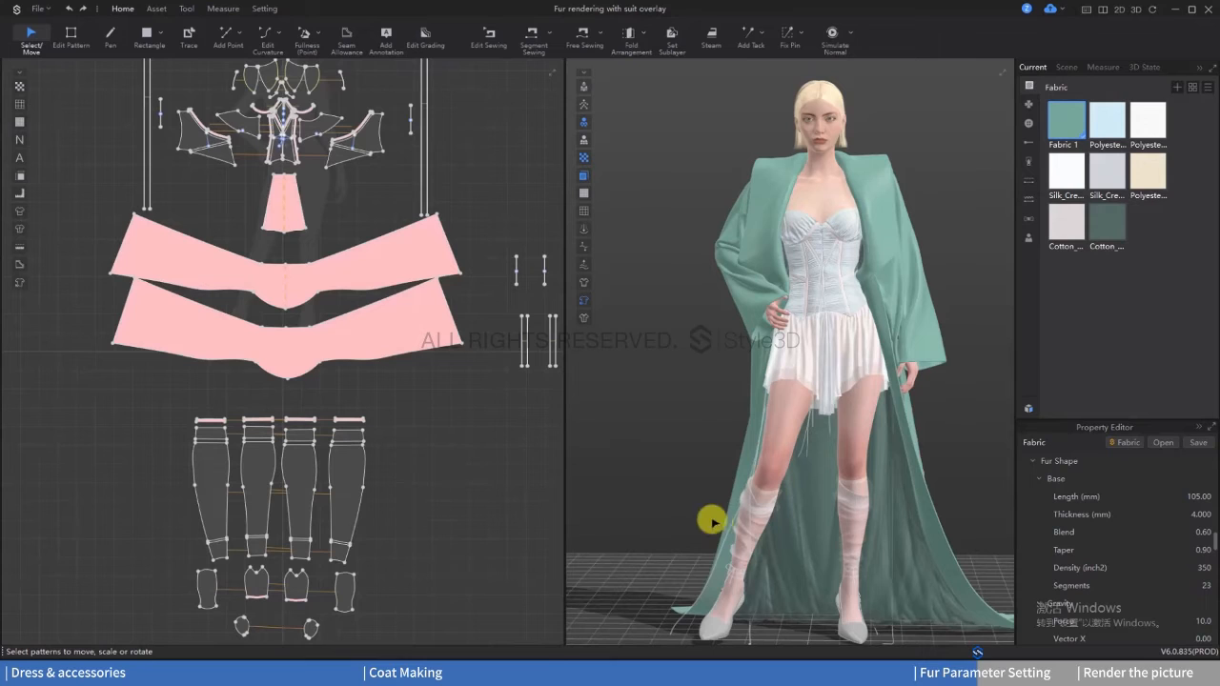
Step: Start a new offline render of the outfit and restrict it to a region over the shoulder and sleeve on the hand-on-hip side
click(183, 9)
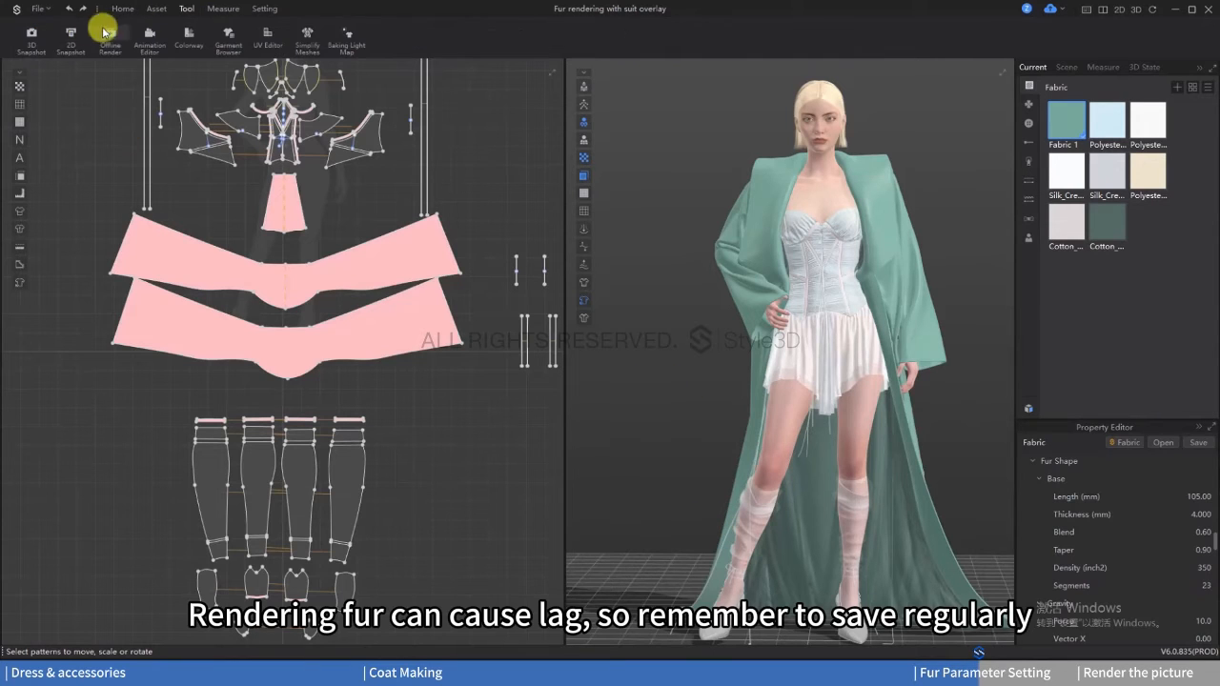
click(109, 36)
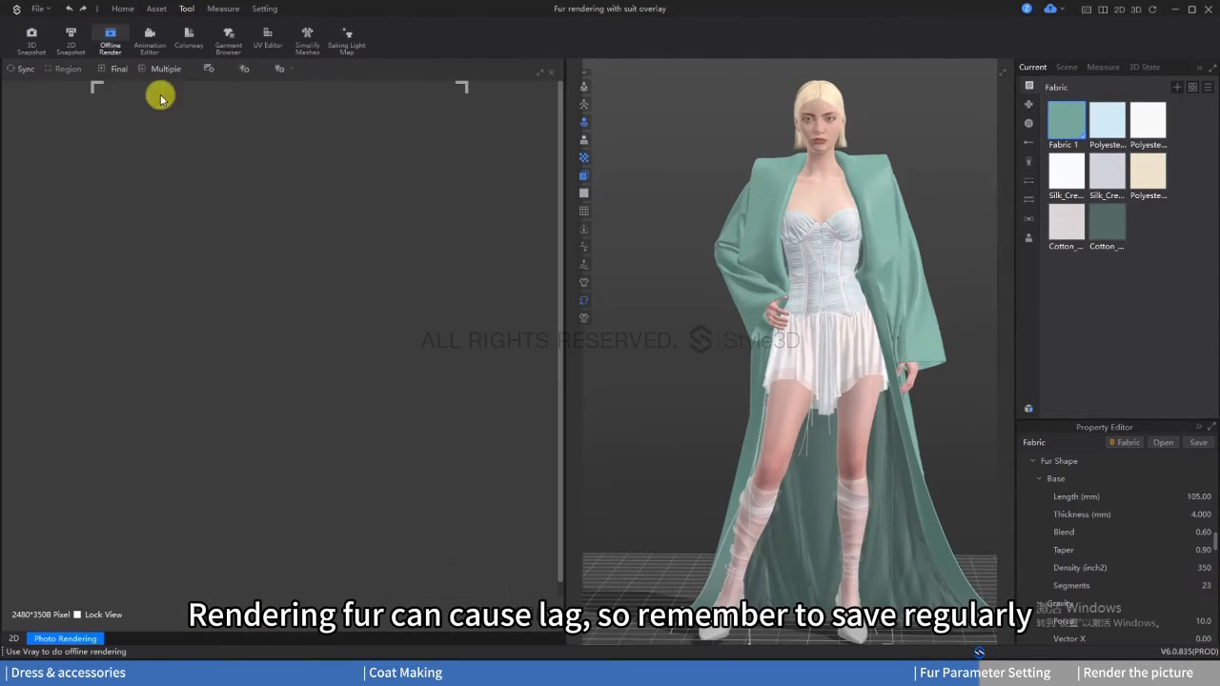
click(19, 68)
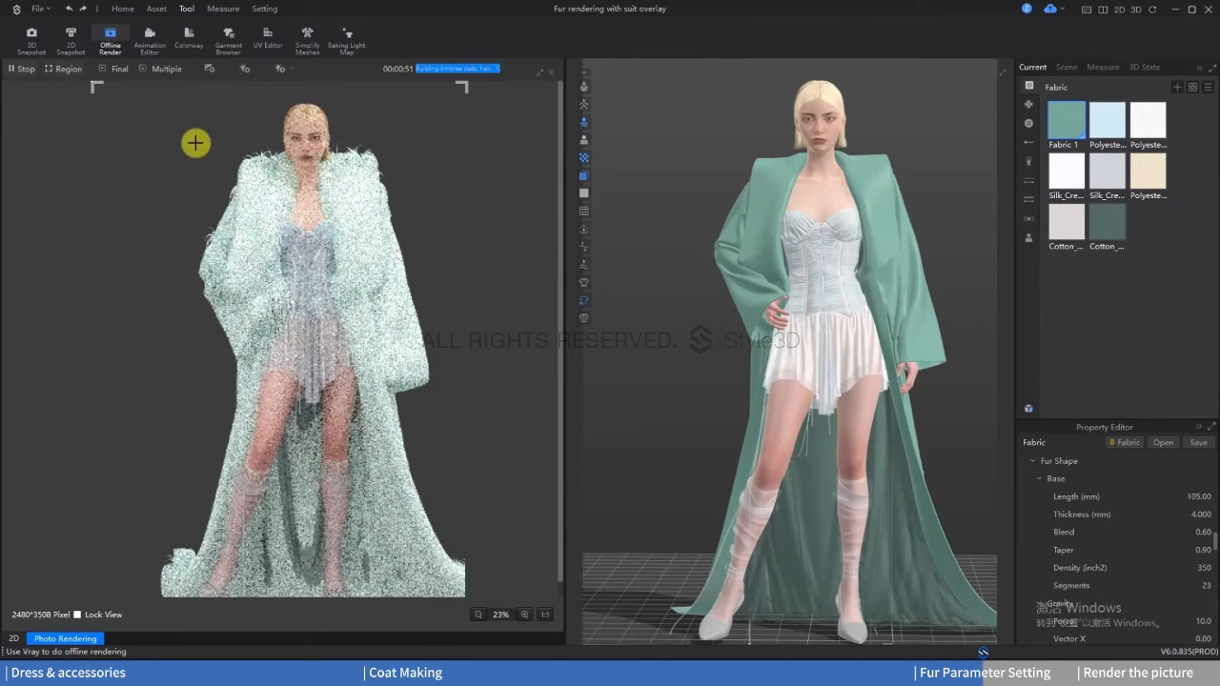
drag(171, 126, 302, 343)
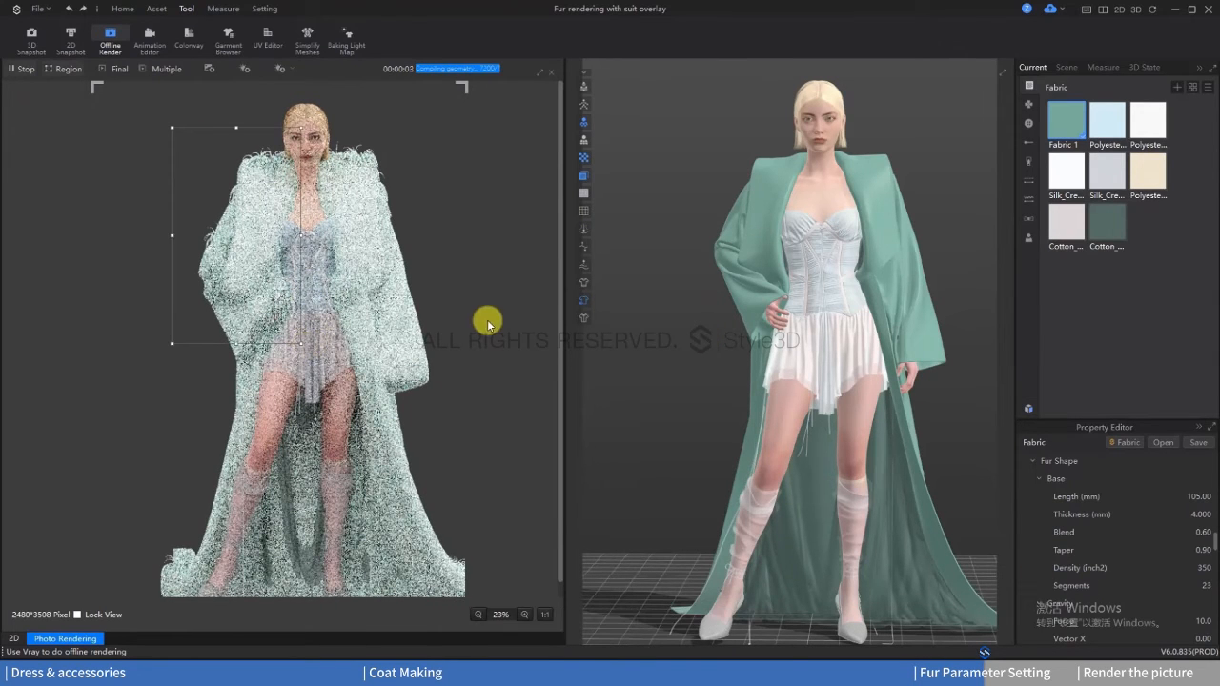
Step: Set the fur's gravity force to 2.2
scroll(776, 257, up, 5)
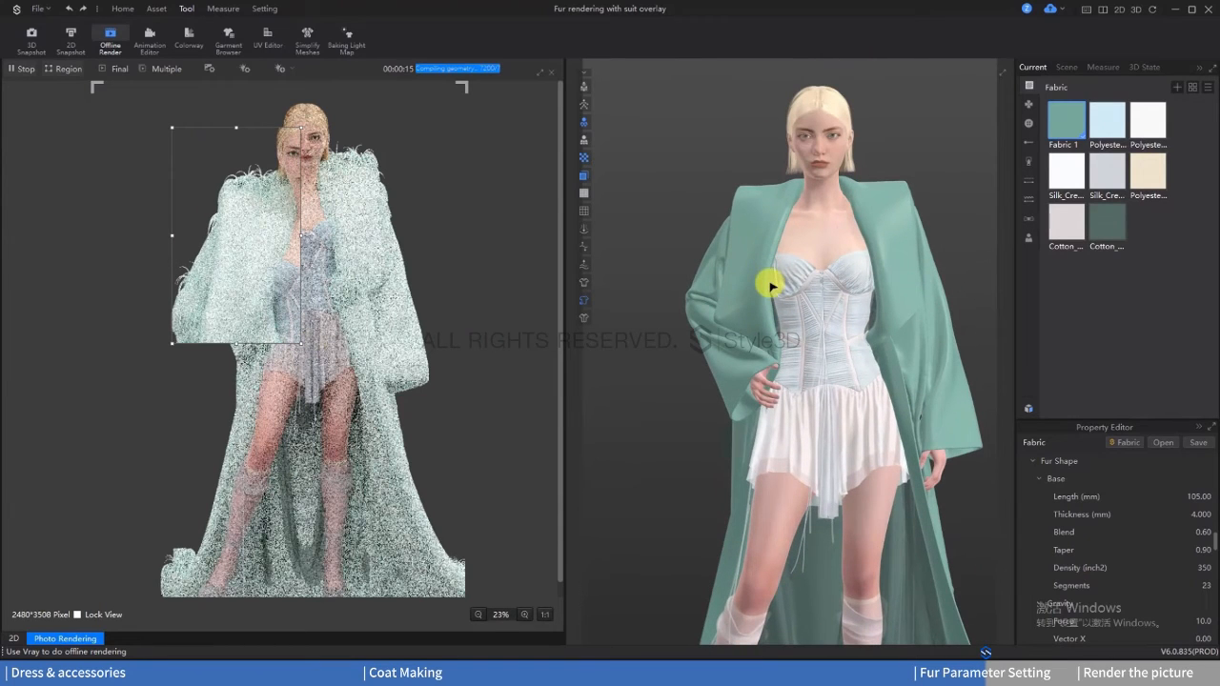
scroll(1148, 503, down, 4)
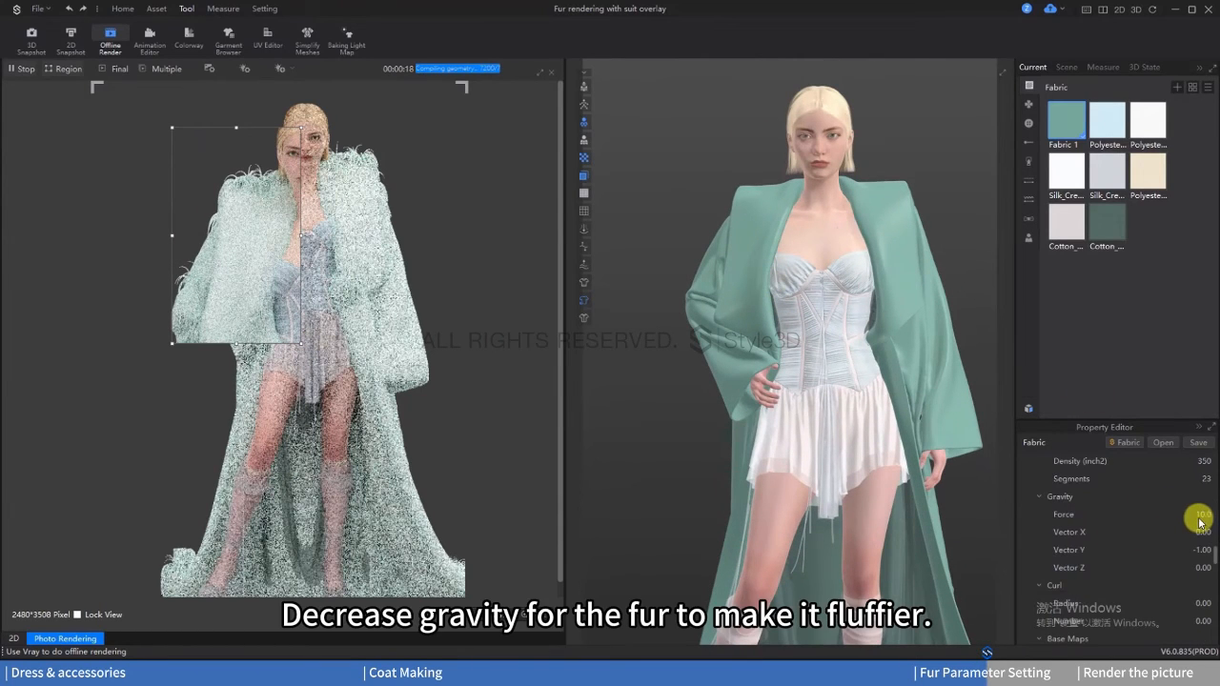
text(2.2)
key(Return)
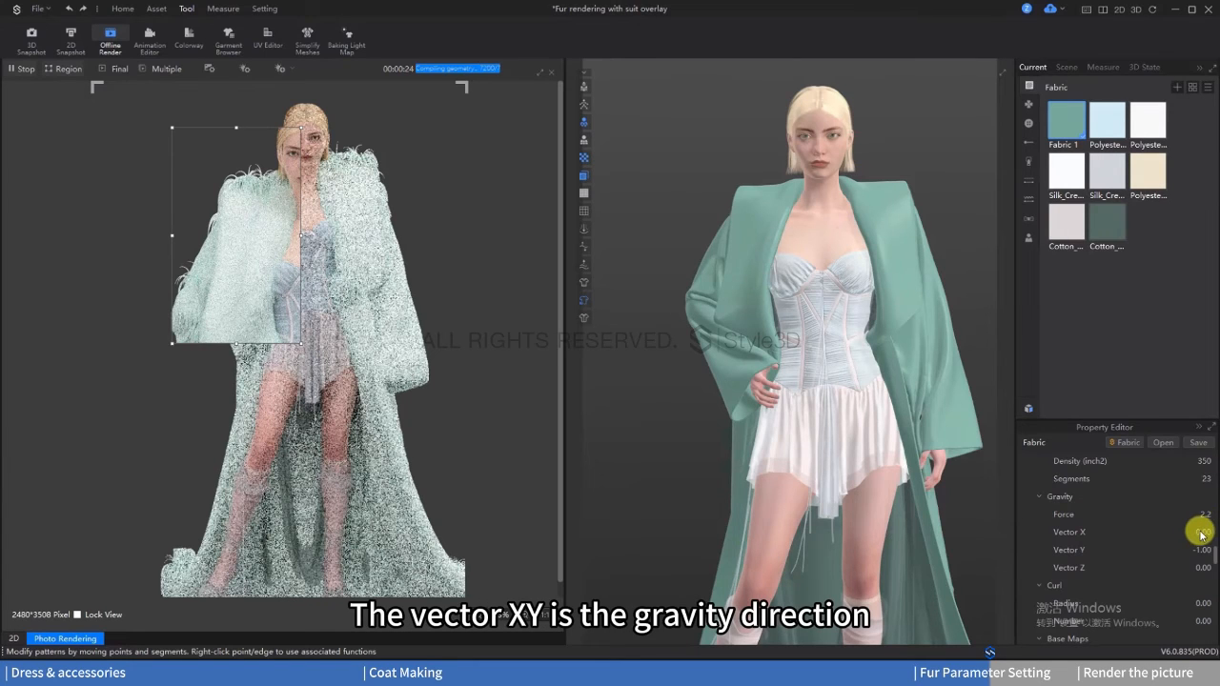
Step: Open the Vector X value of the fur's gravity direction for editing
text(-1)
key(Return)
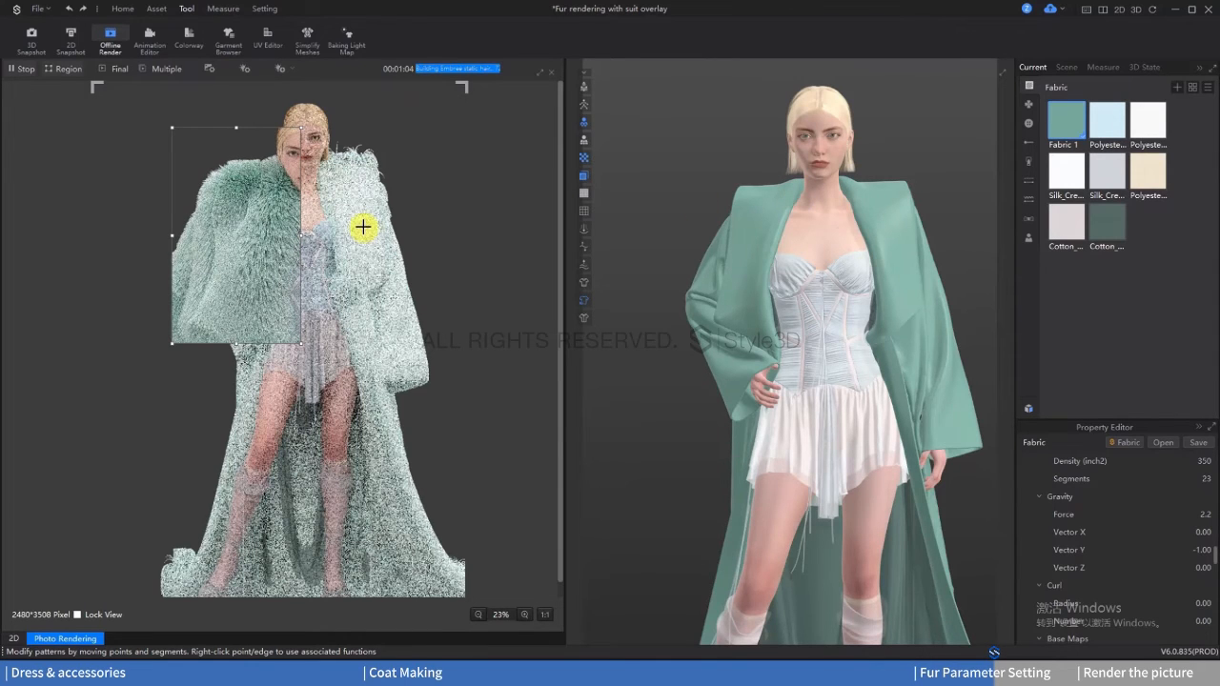
double_click(1204, 532)
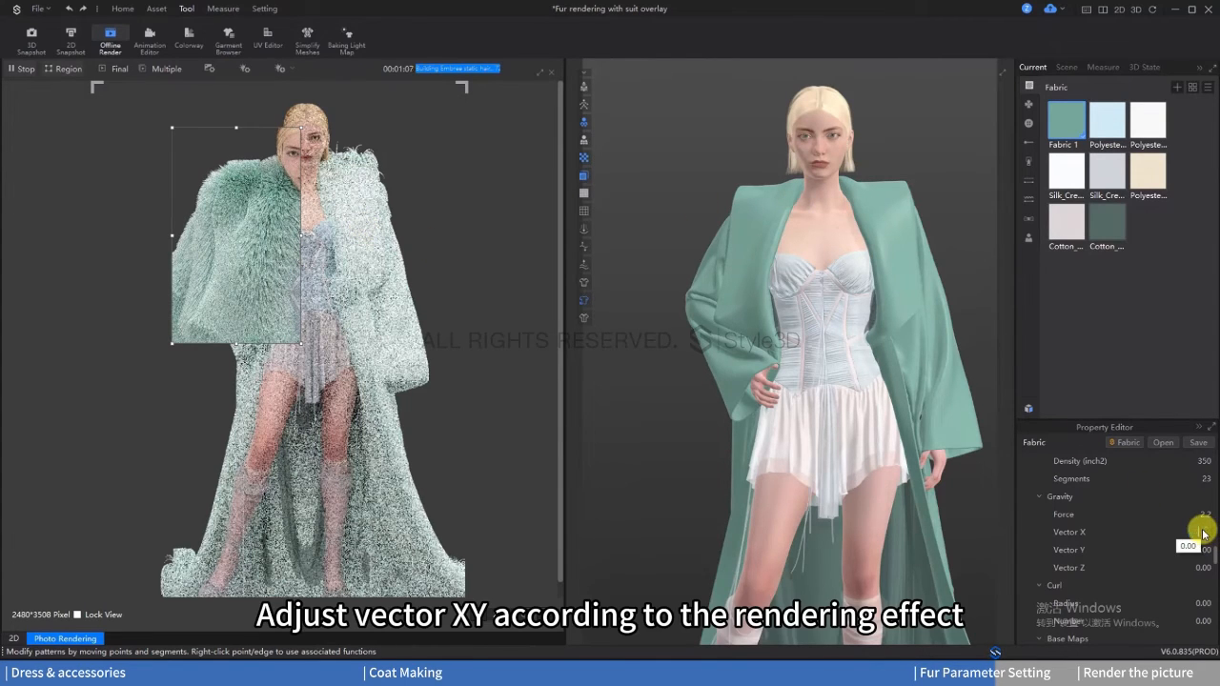
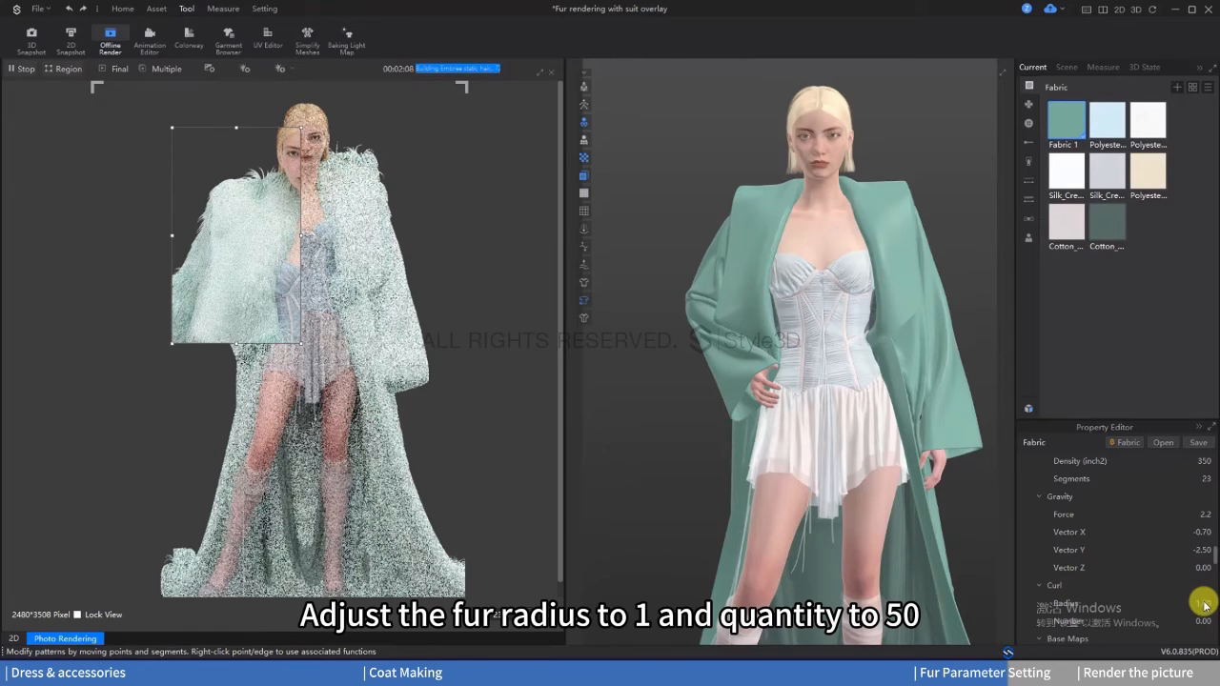
Step: Set the fur's curl radius to 1 and curl number to 50
click(1200, 632)
text(50)
key(Return)
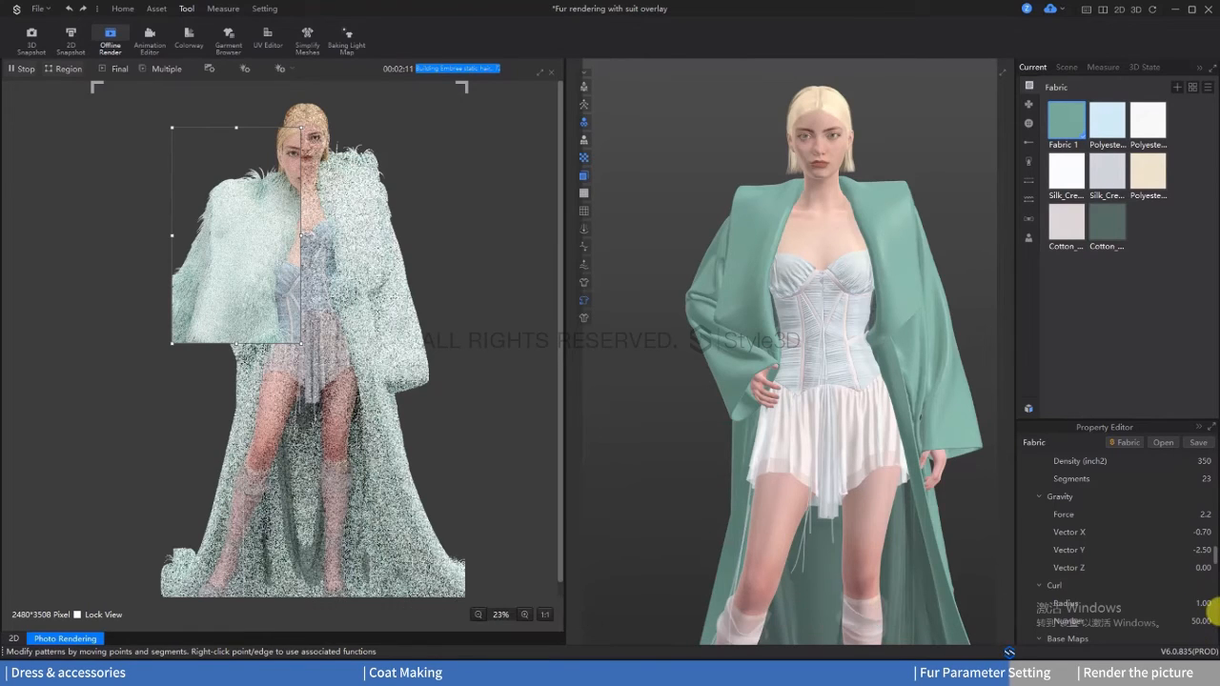
Step: Set the fur's variance length to 1, thickness to 0.8, direction to 0.1, gravity to 0.3 and curl radius to 0.1
scroll(1132, 569, down, 3)
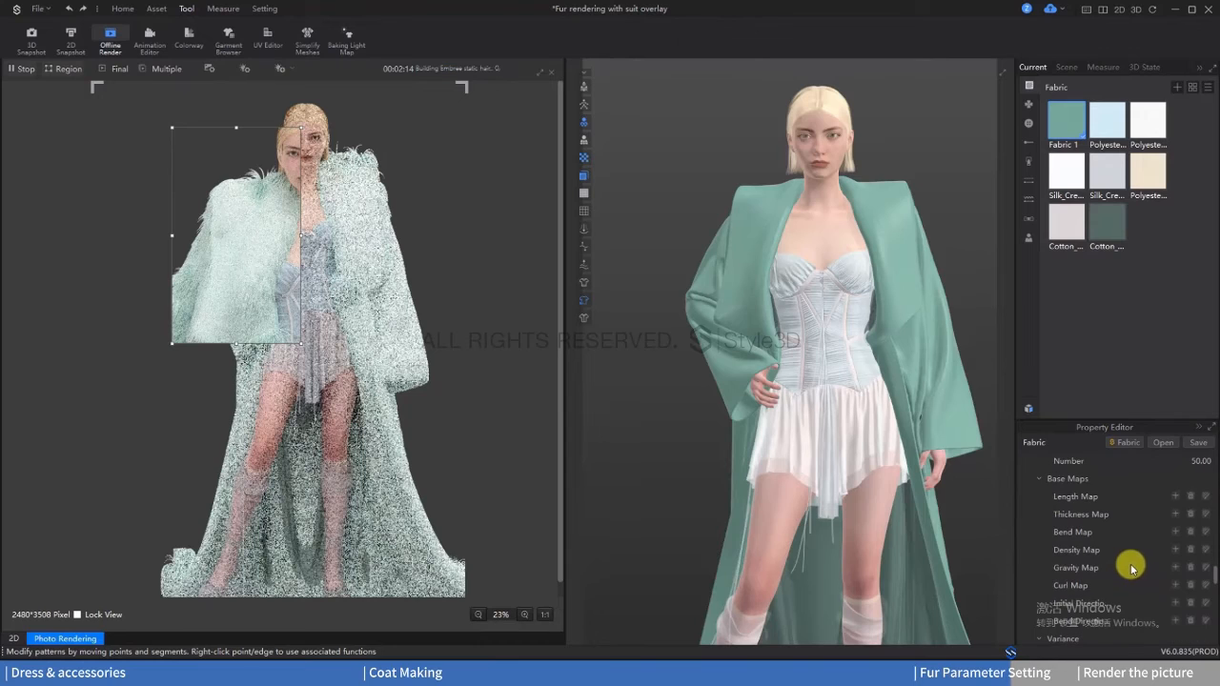
scroll(1198, 537, up, 2)
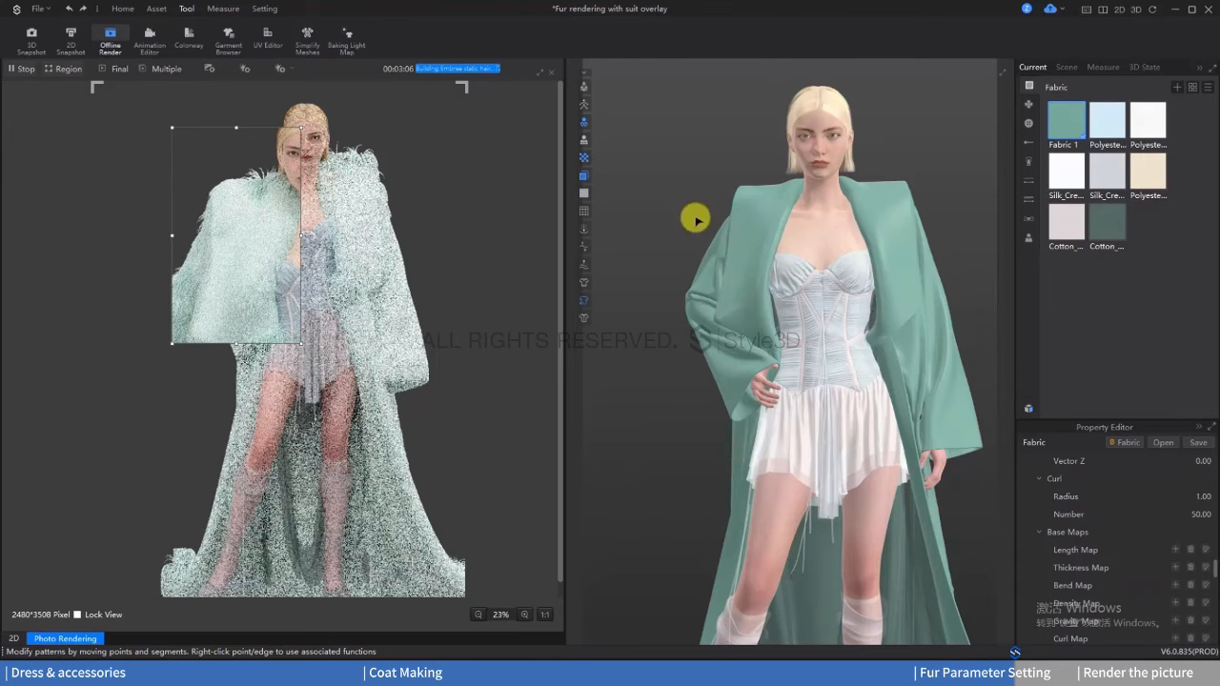
scroll(1174, 569, down, 5)
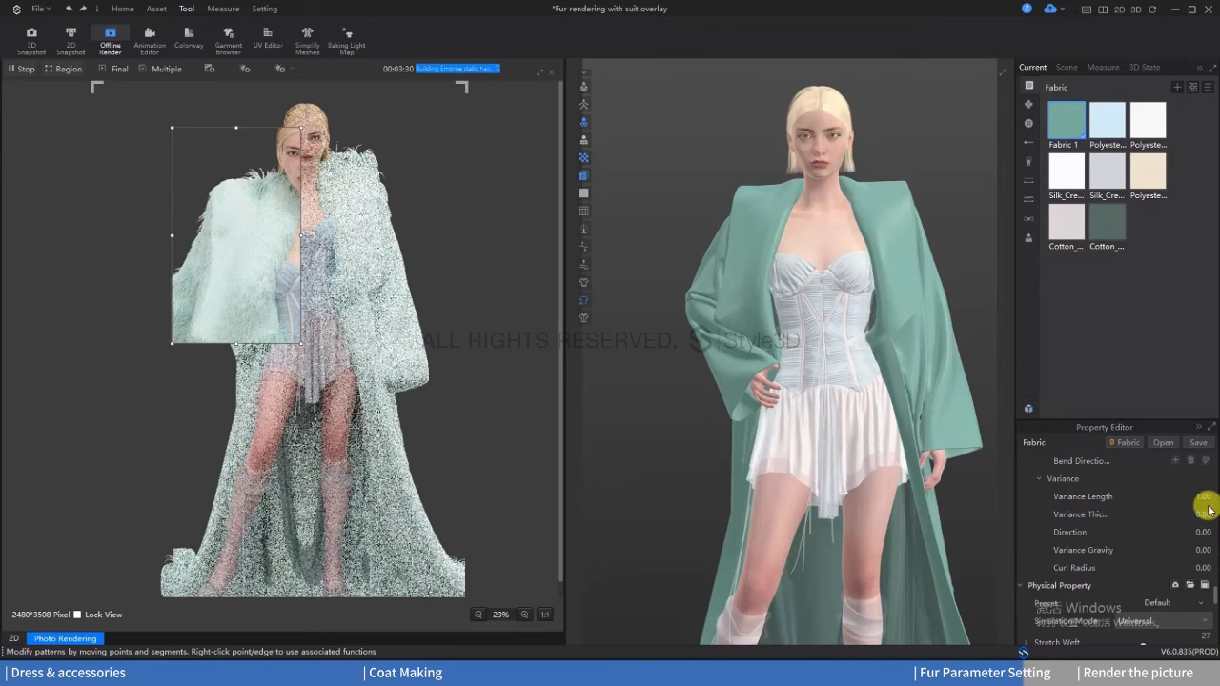
text(0.1)
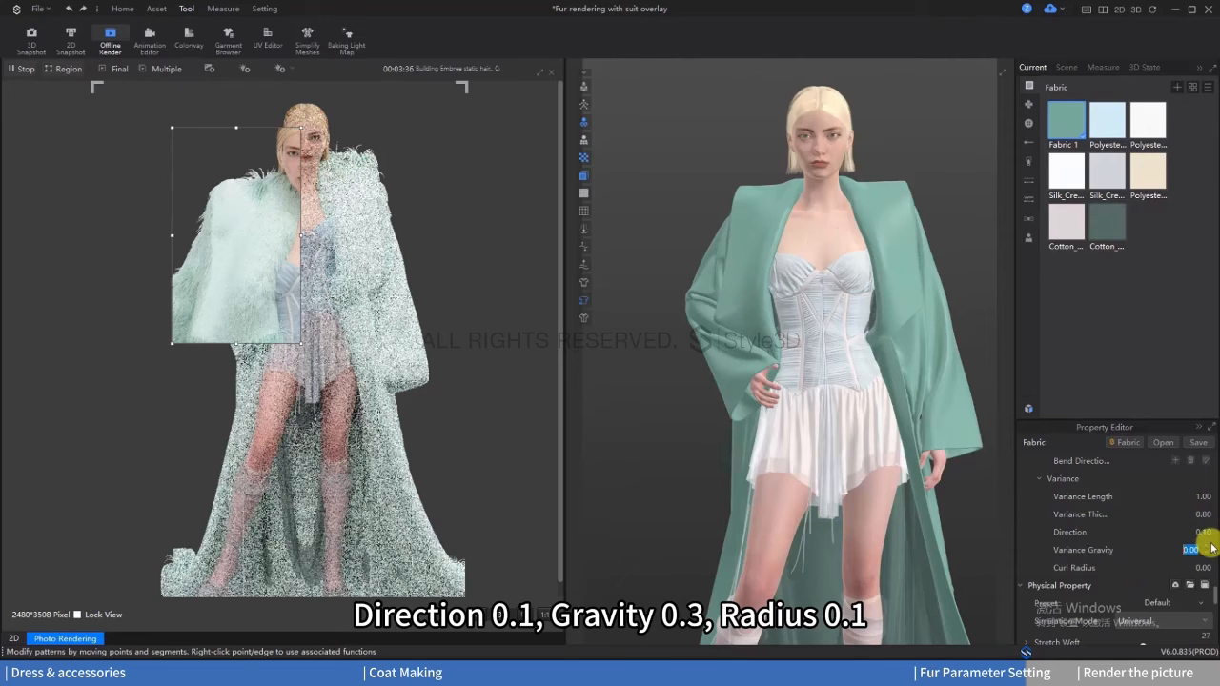
click(1204, 567)
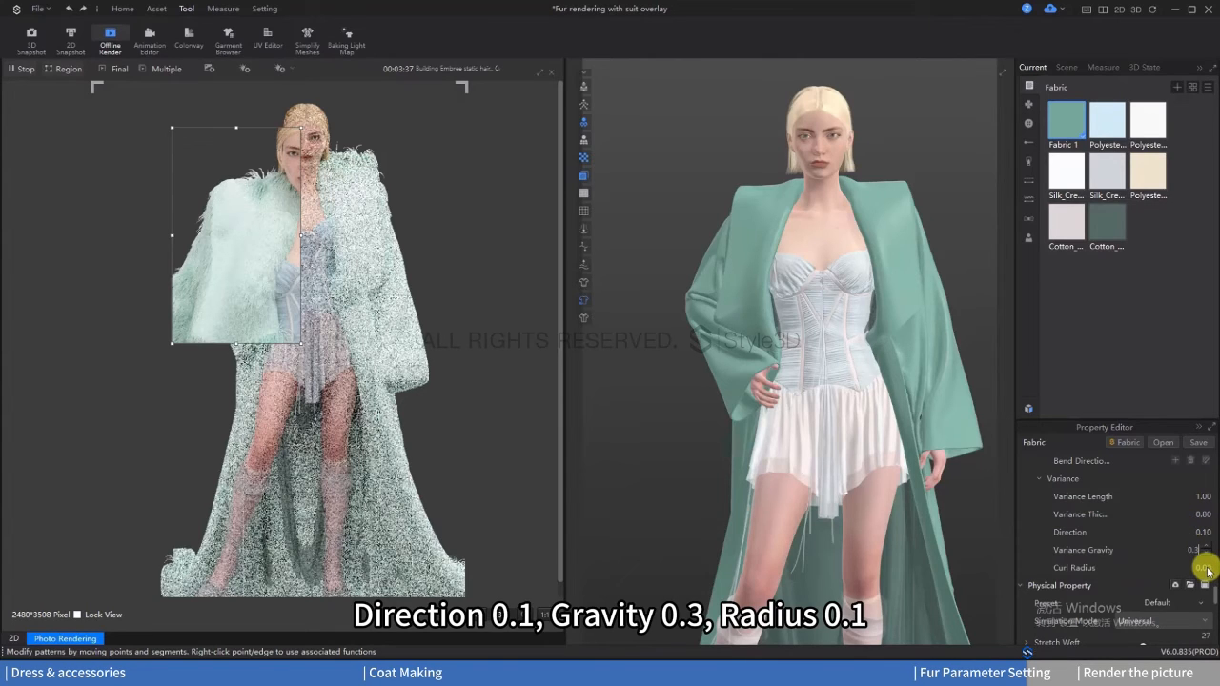
double_click(1202, 567)
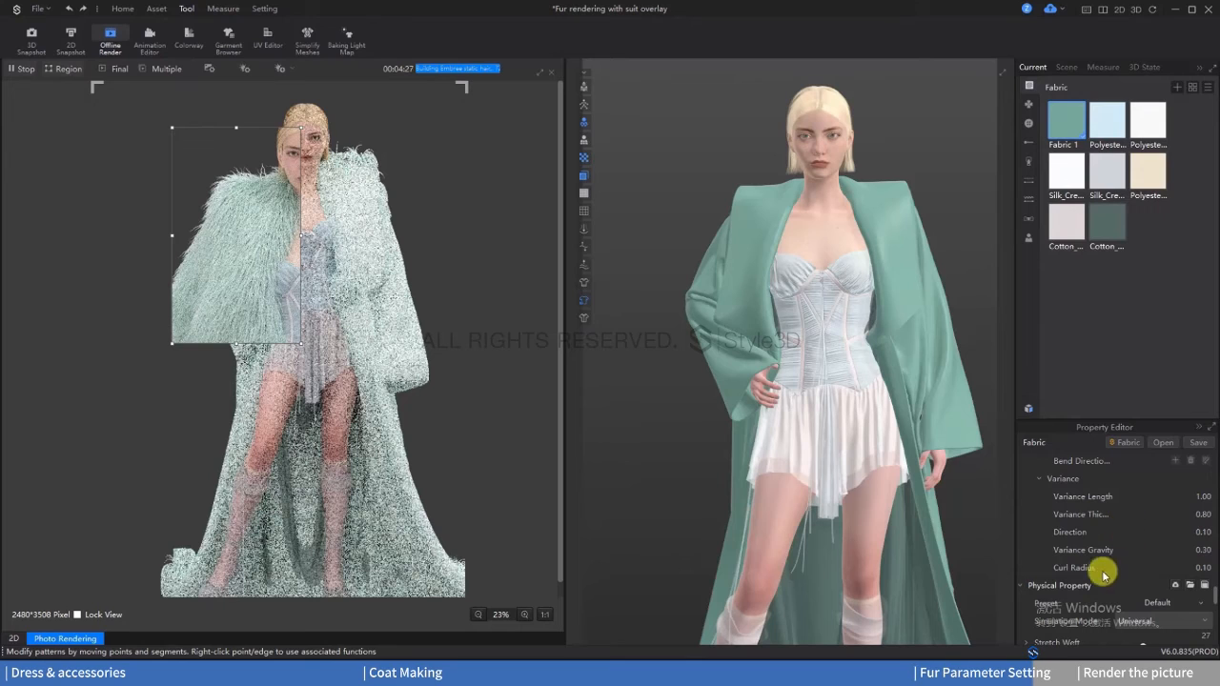
Step: Reduce the weft, warp and bias buckling stiffness in Fabric 1's physical properties to 0
scroll(1131, 555, down, 2)
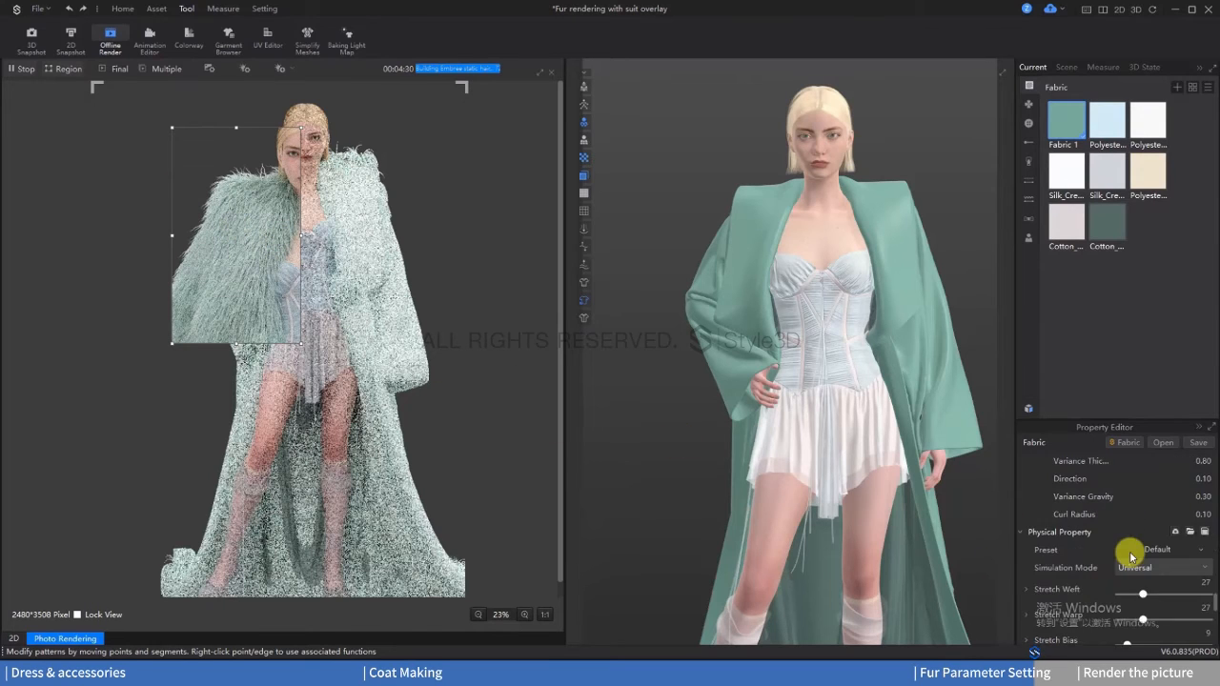
scroll(1131, 555, down, 3)
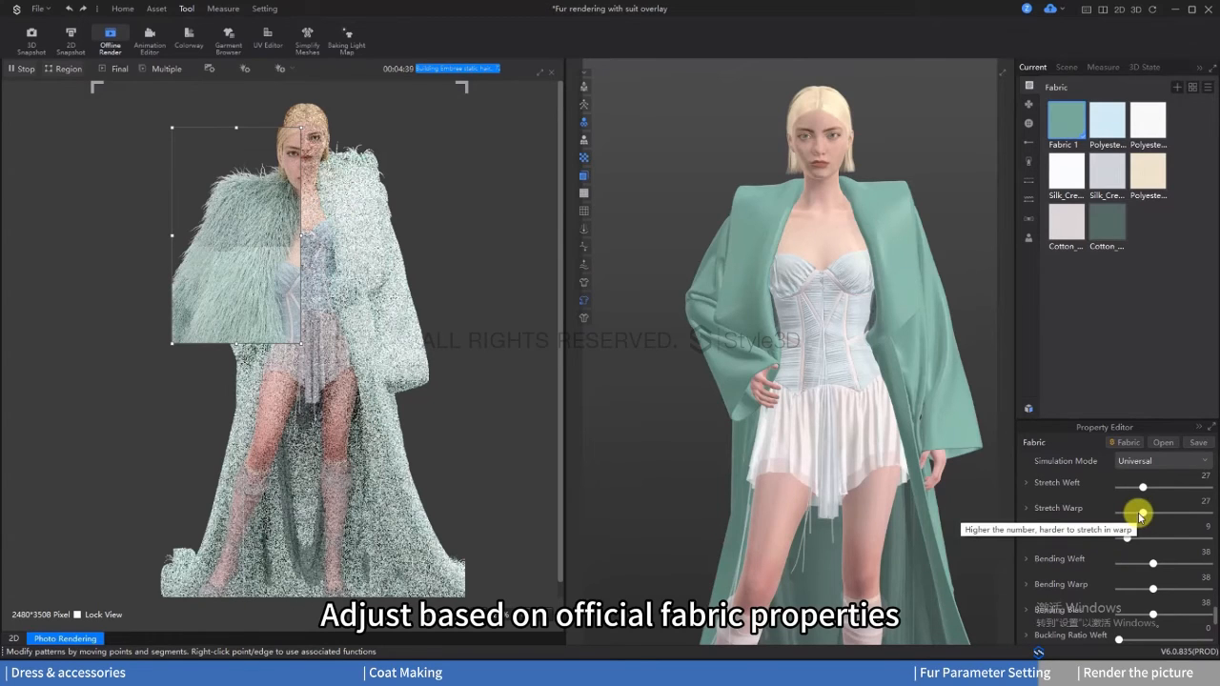
scroll(1105, 533, down, 5)
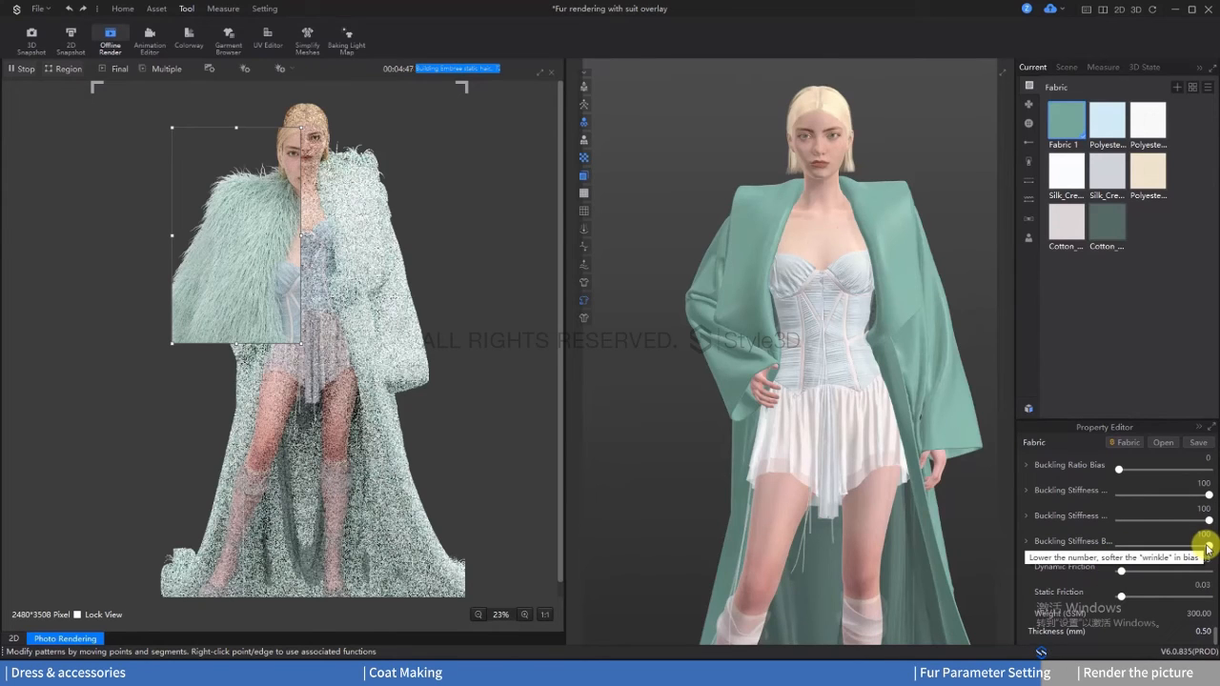
drag(1207, 548, 1115, 541)
drag(1206, 520, 1105, 520)
drag(1204, 493, 1112, 497)
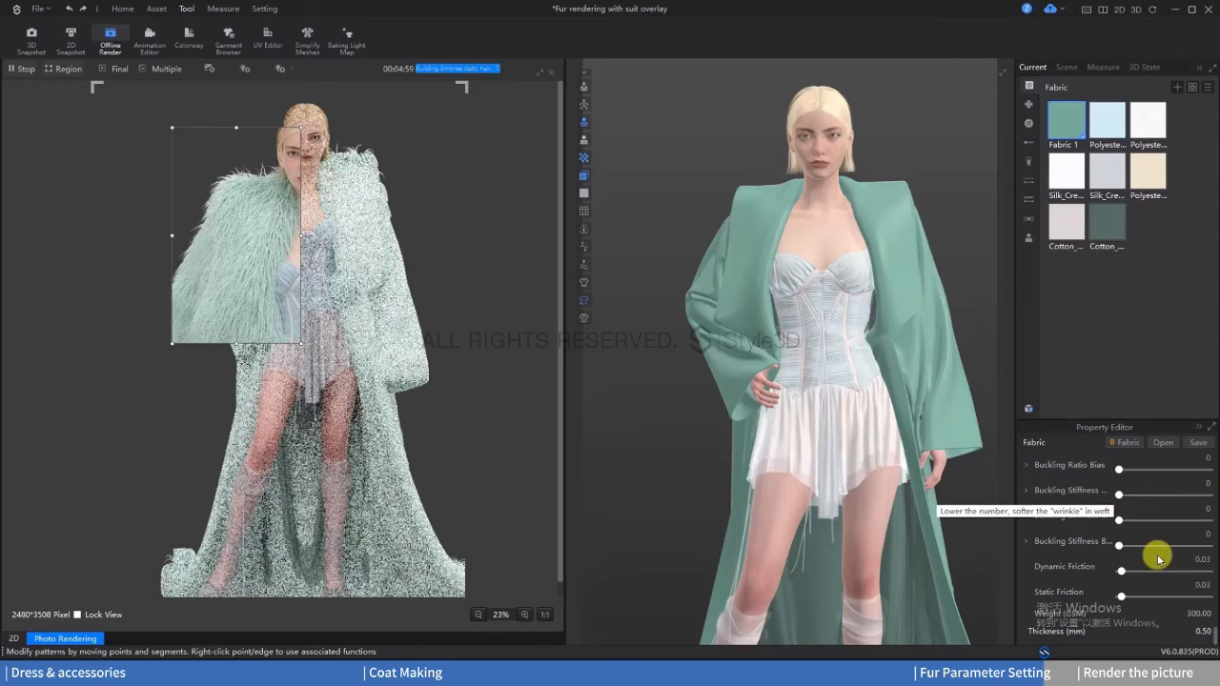
Step: Set Fabric 1's weight to 131, thickness to 0.32, stretch weft and warp to 30, stretch bias to 10, bending weft to 30 and warp to 27
double_click(1186, 613)
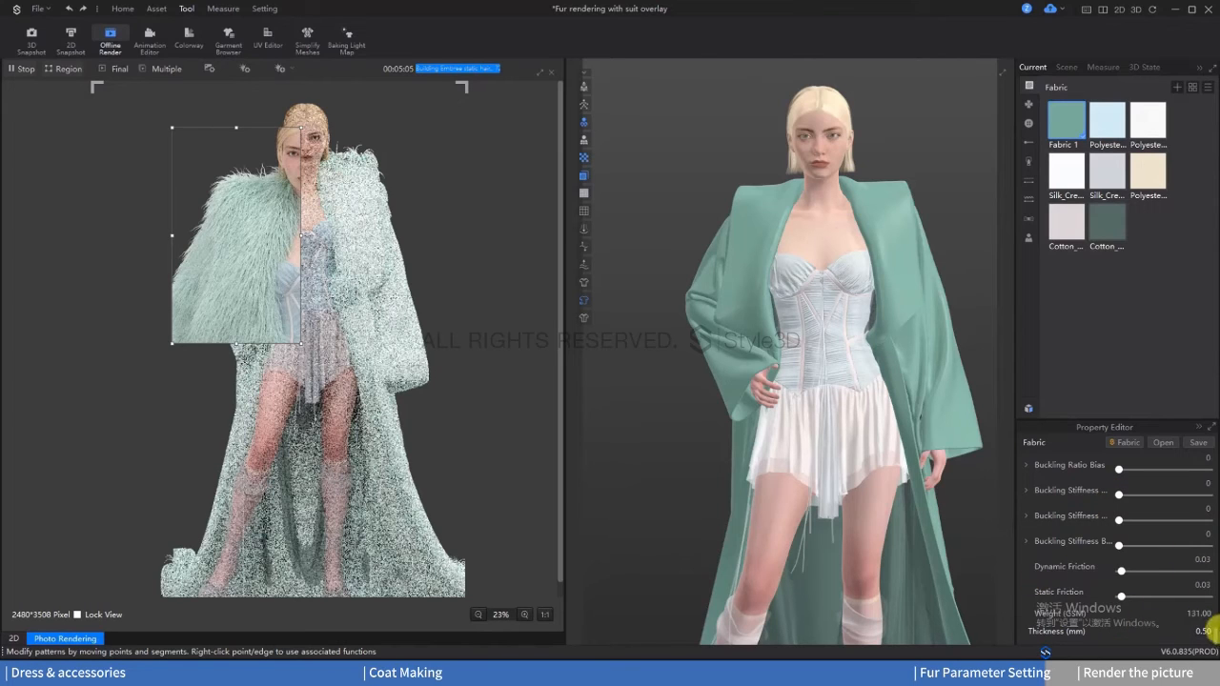
scroll(1209, 610, up, 4)
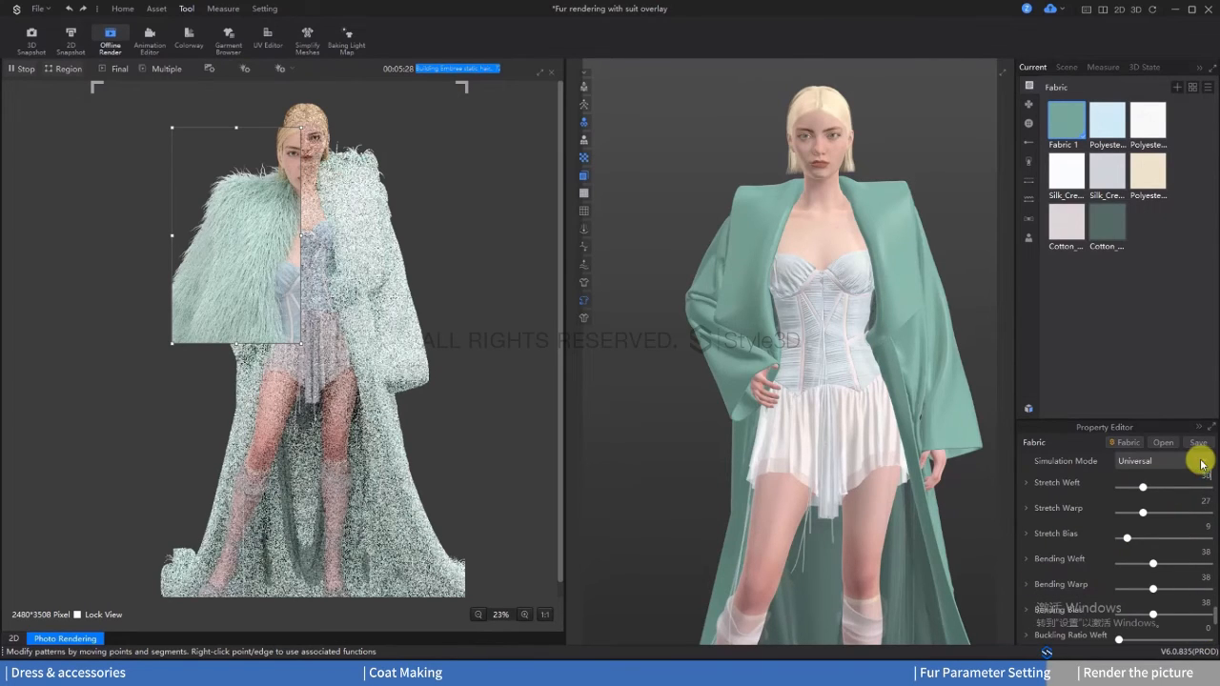
double_click(1197, 578)
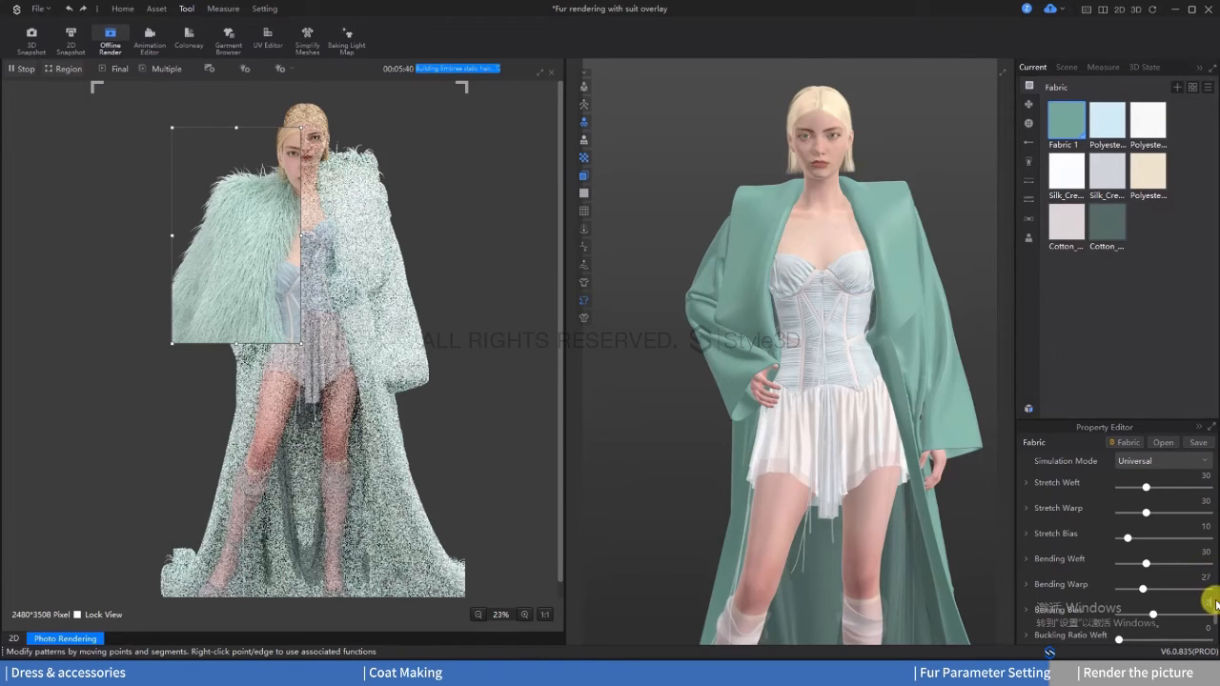
scroll(1154, 536, down, 5)
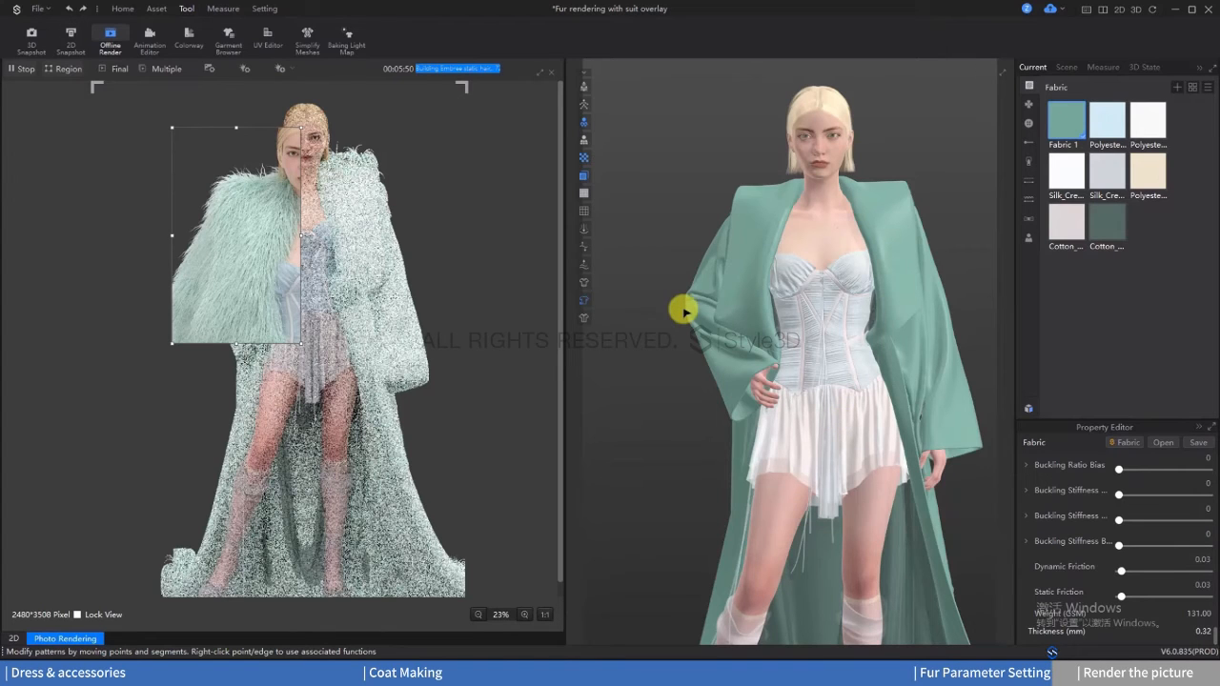
Step: Save the project and restart the offline render to refresh the whole outfit
key(ctrl+s)
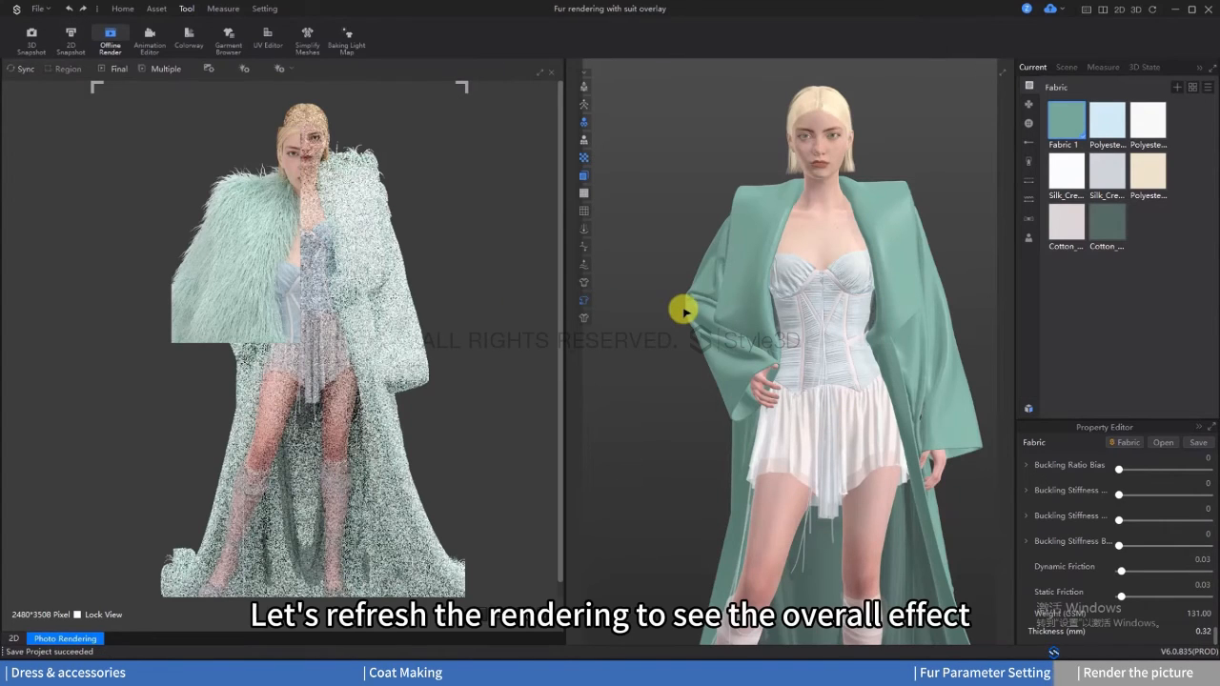
click(22, 69)
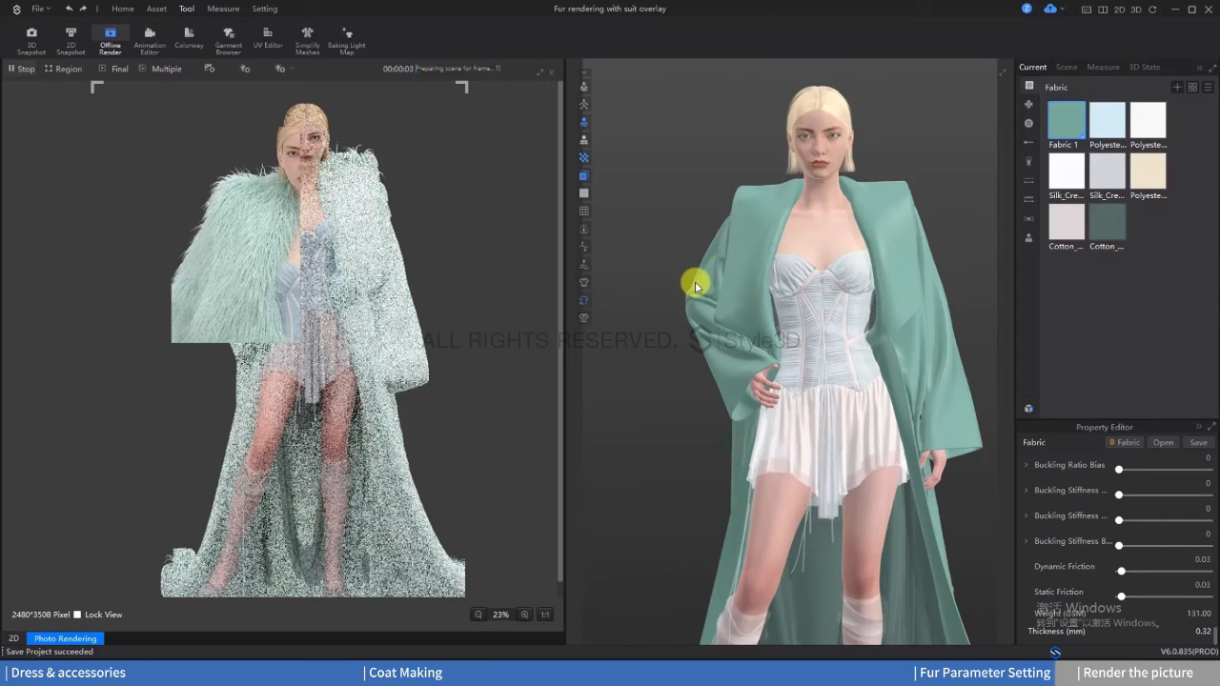
drag(416, 70, 485, 98)
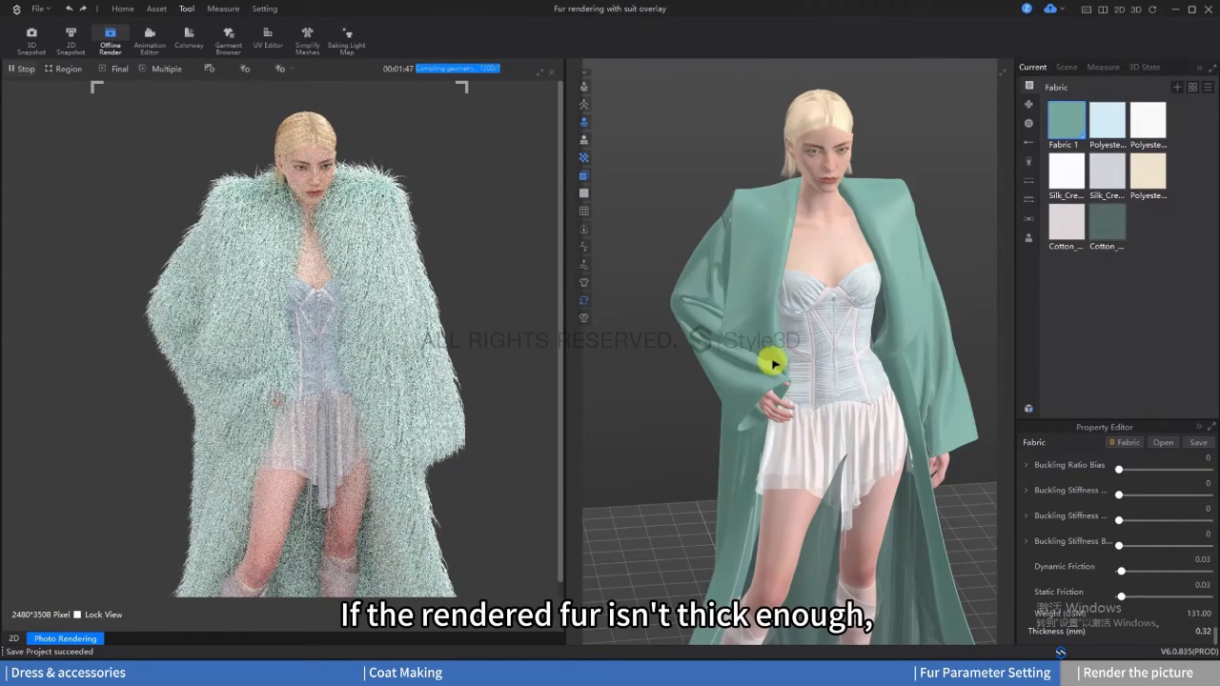
Step: Return to the 2D patterns, select all the coat's panels and turn on their Pattern Thickness
scroll(792, 389, down, 2)
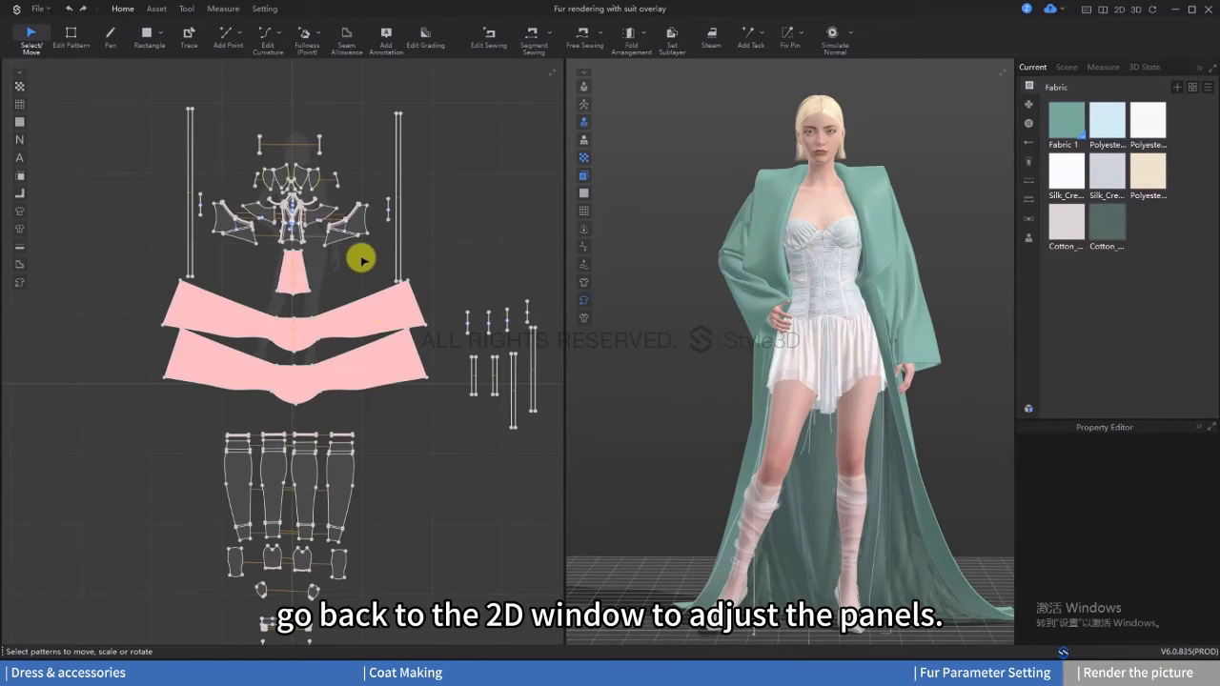
scroll(333, 238, down, 2)
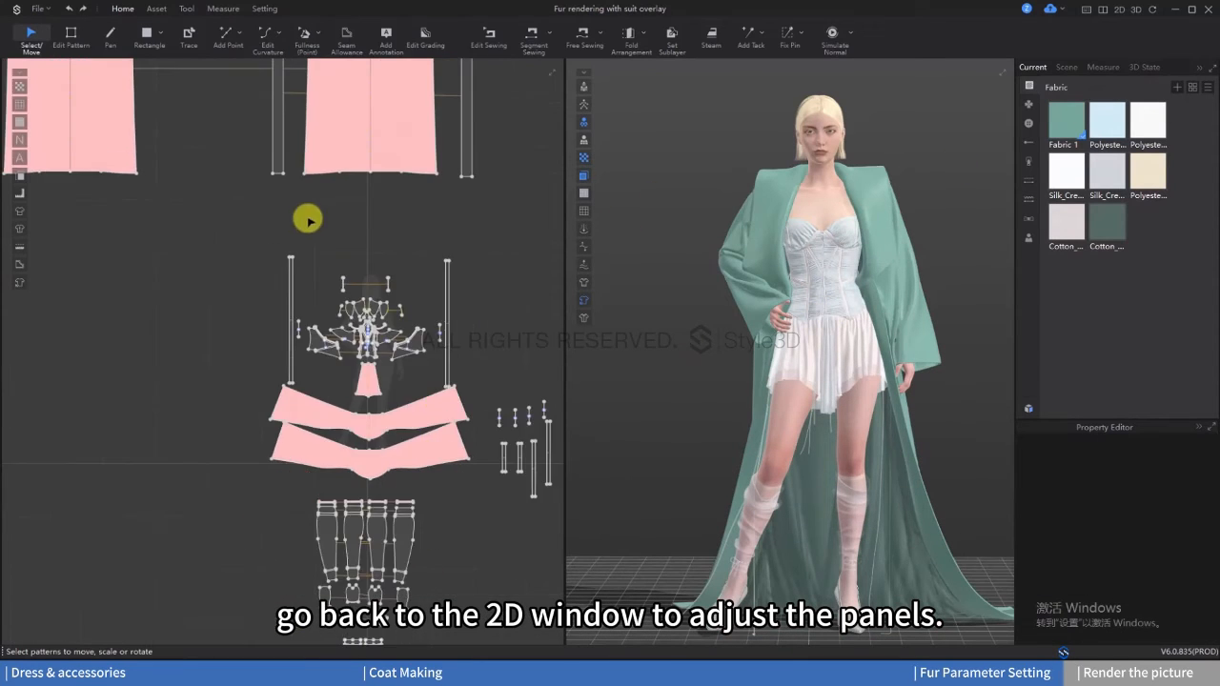
scroll(308, 220, down, 3)
drag(101, 125, 517, 458)
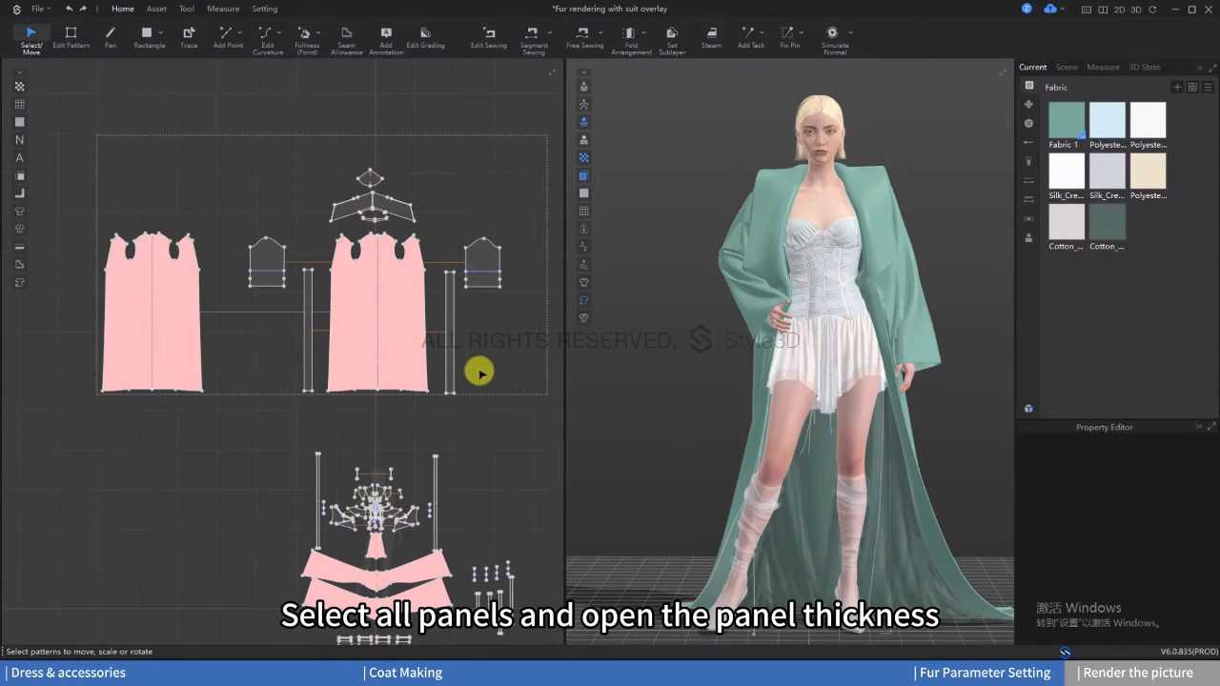
scroll(1198, 561, down, 6)
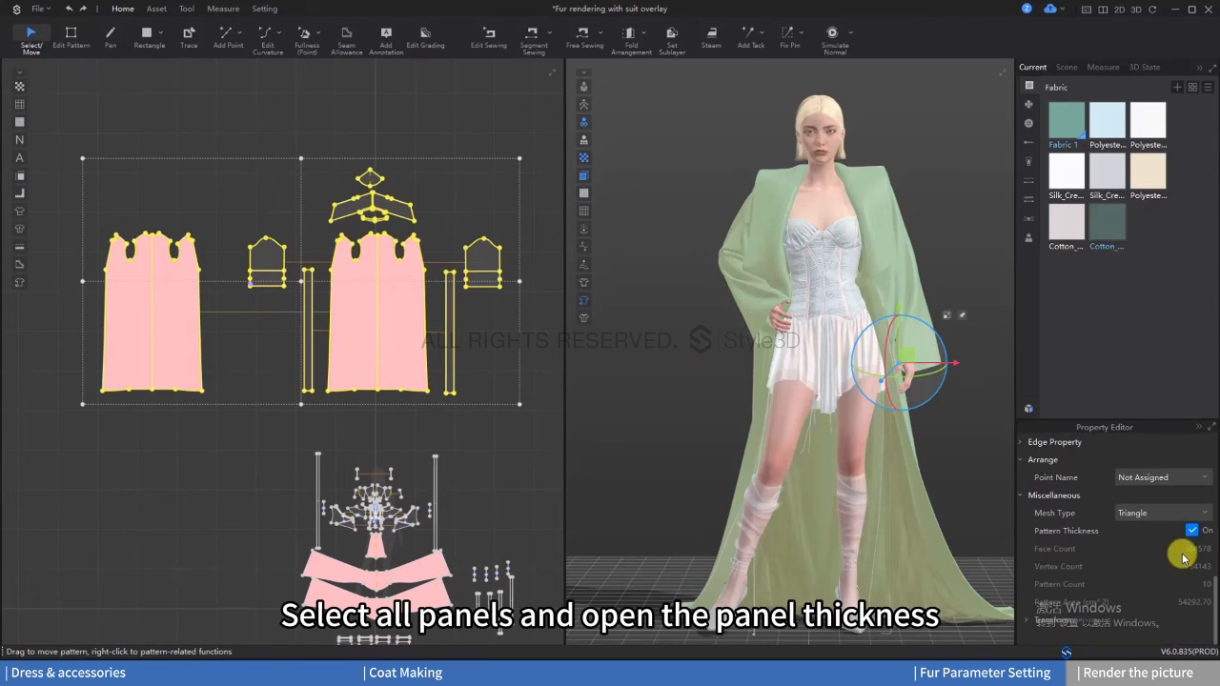
click(1191, 529)
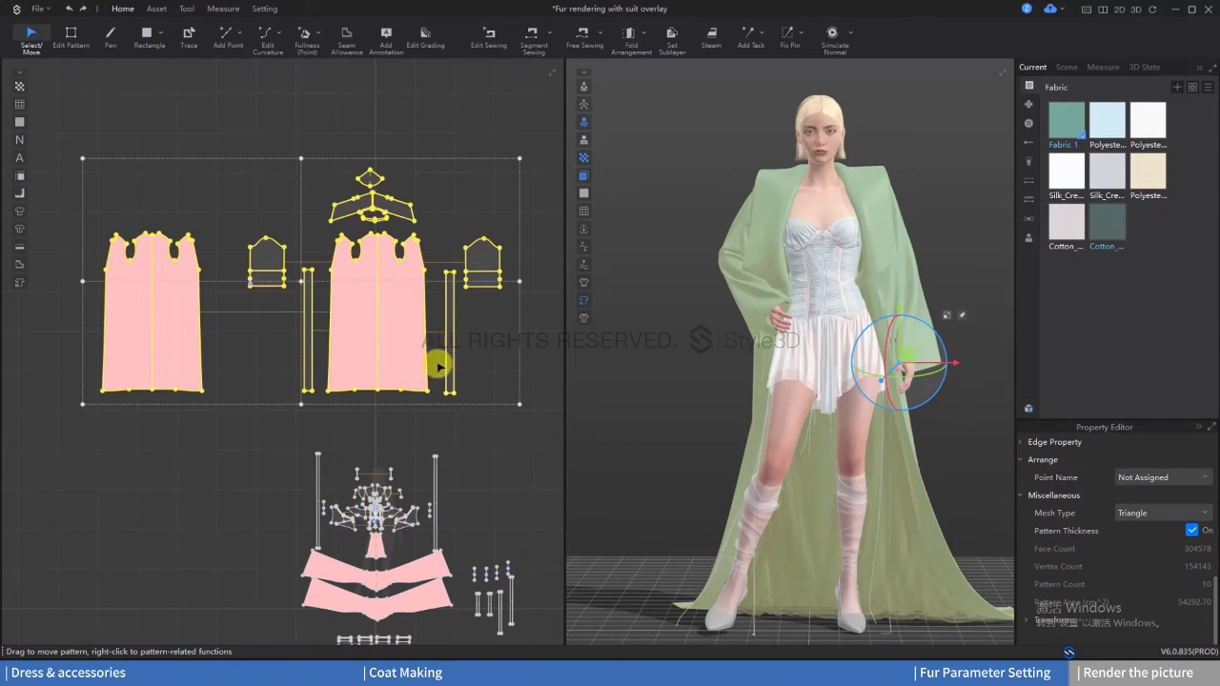
scroll(419, 362, down, 5)
click(610, 366)
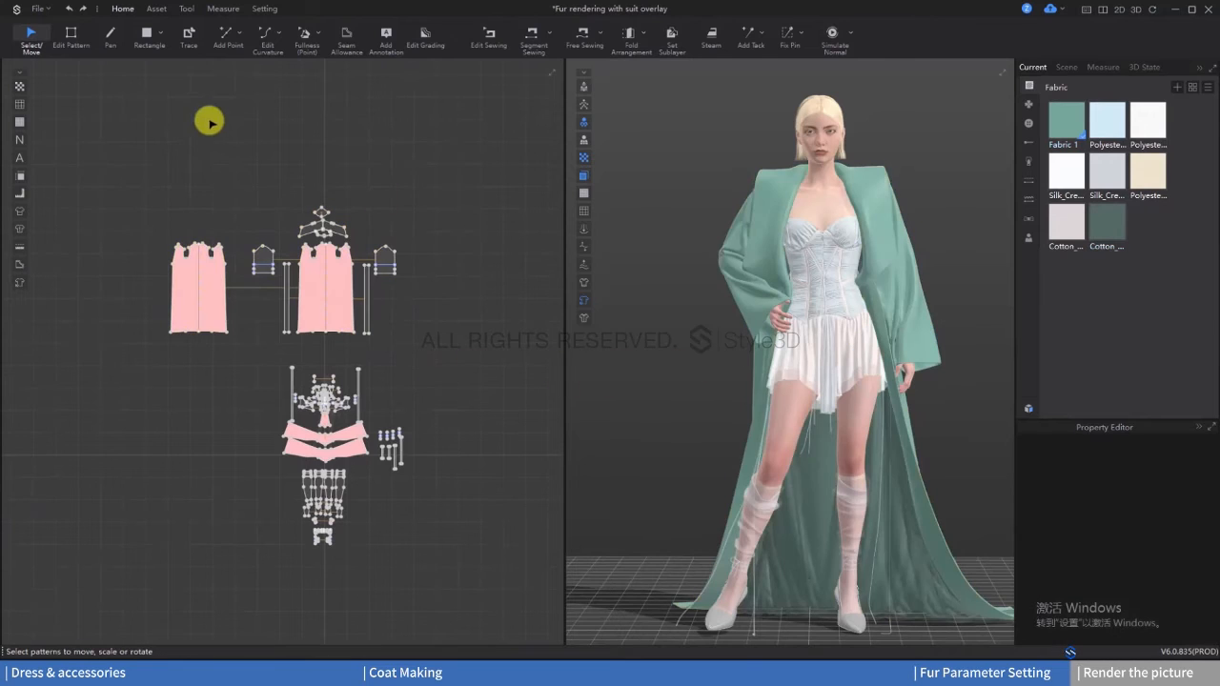
Step: Start a new offline render of the outfit and accept the warning about the fabric hair count
scroll(444, 332, up, 4)
click(184, 8)
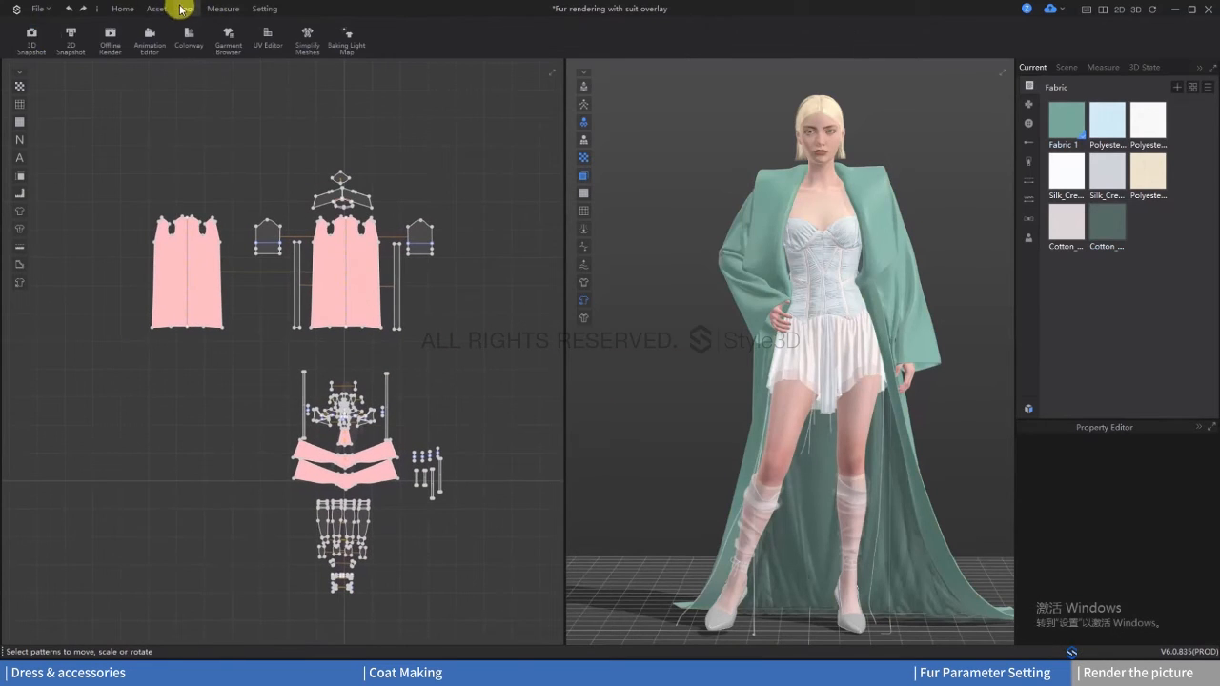
click(110, 36)
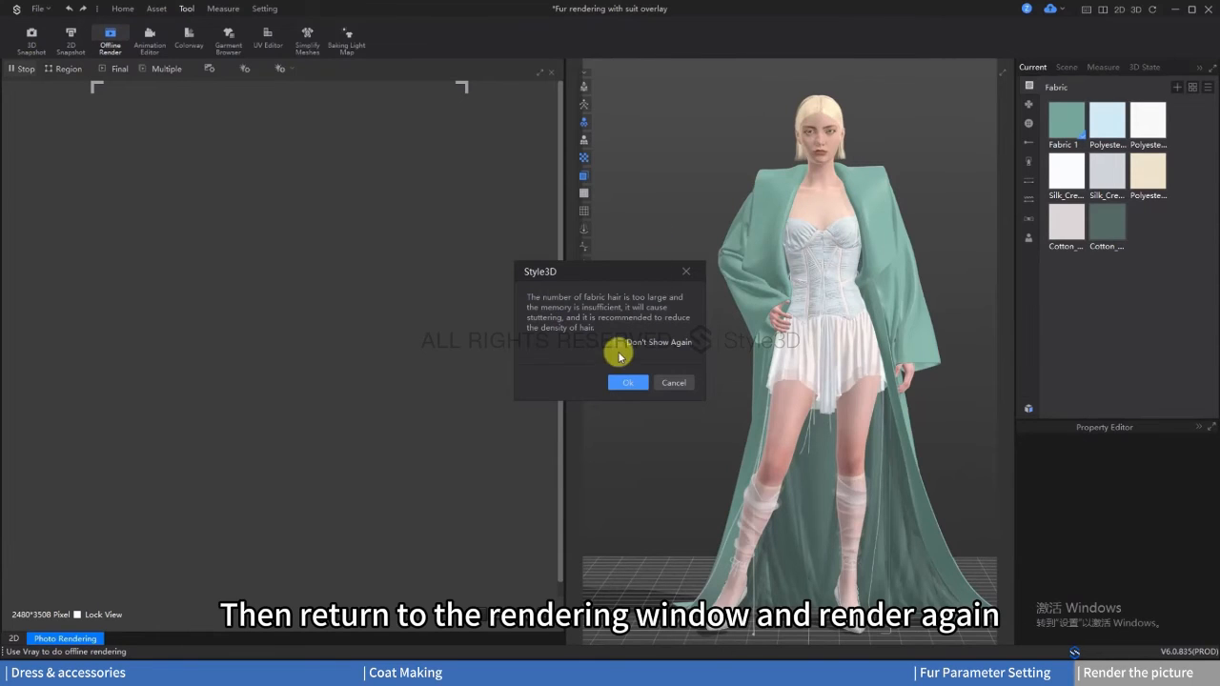
click(627, 383)
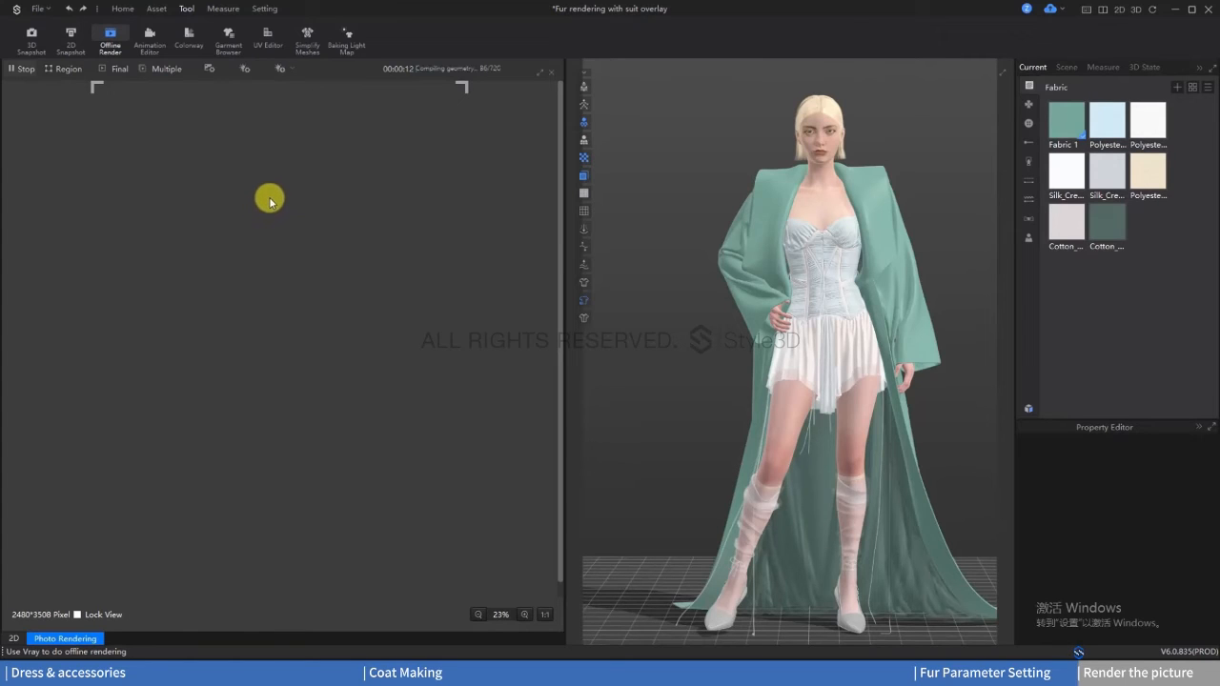
Step: Select Fabric 1 and review its fur glossiness, gradient and shape settings
click(1066, 118)
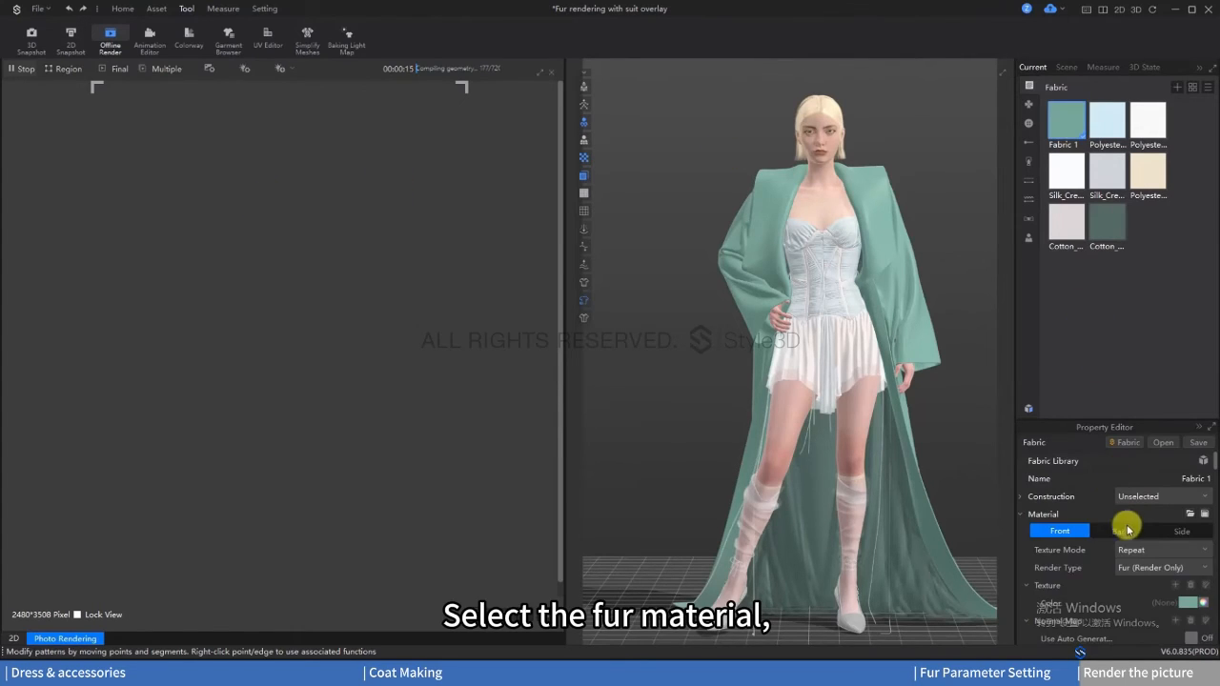
click(1191, 548)
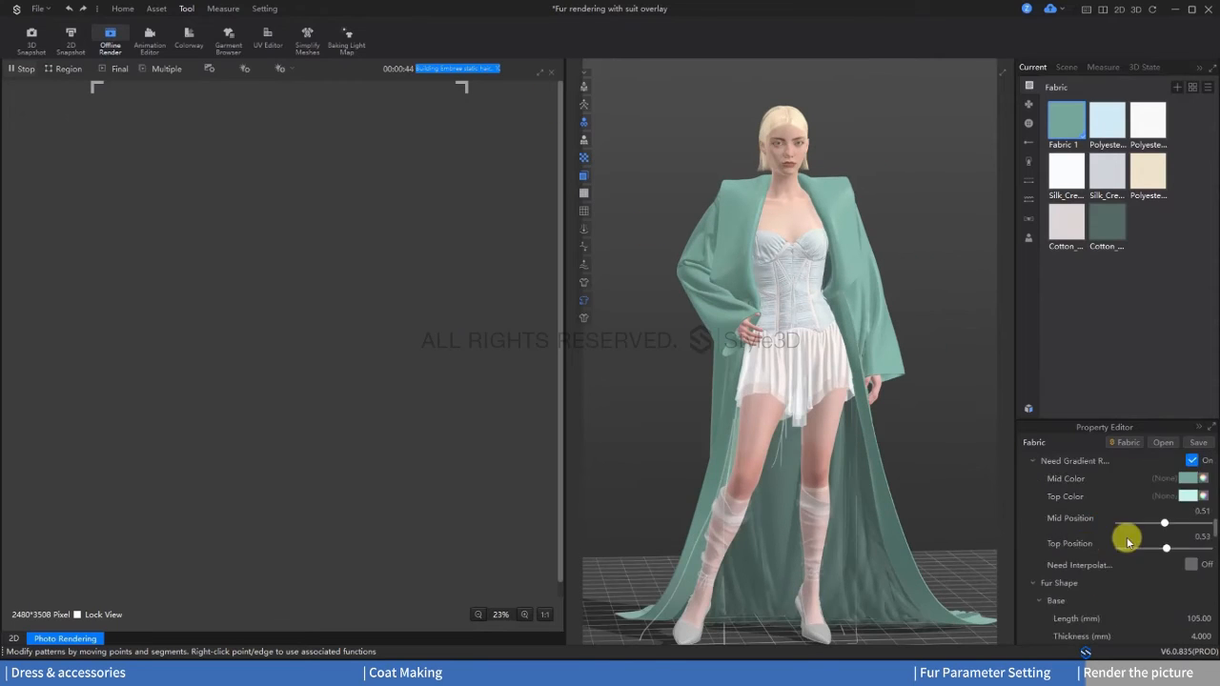
scroll(1061, 594, down, 10)
scroll(1135, 619, down, 5)
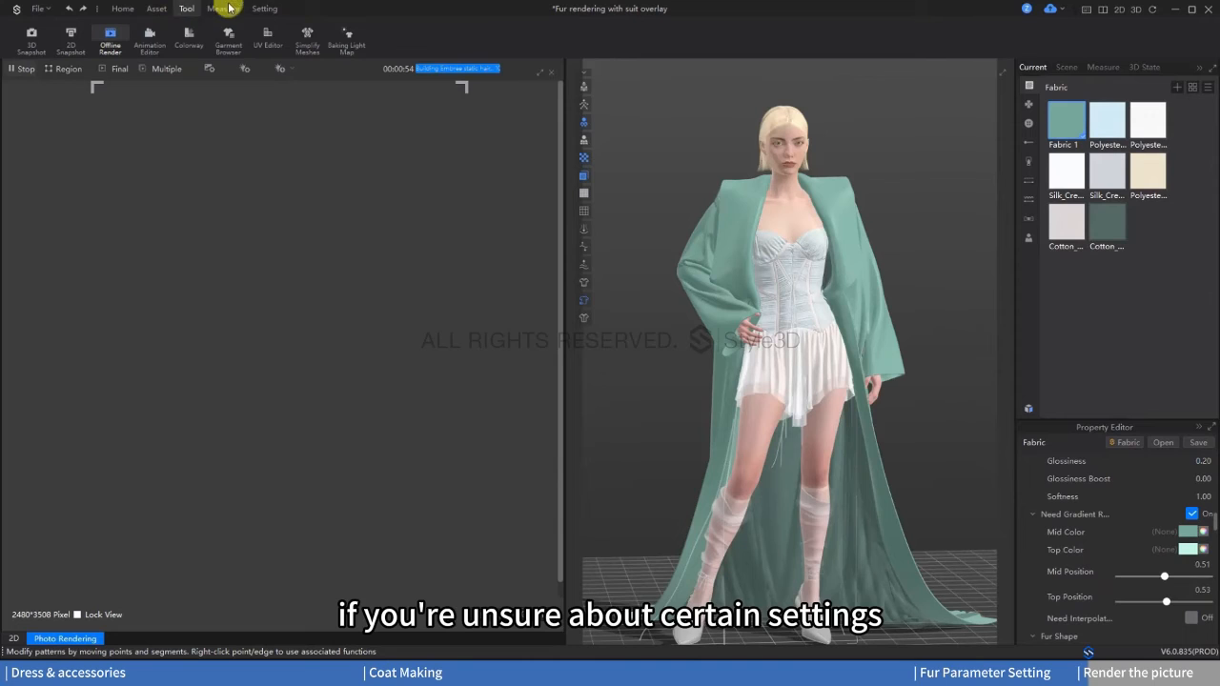
Step: Open the online Style3D user manual in the browser
click(268, 9)
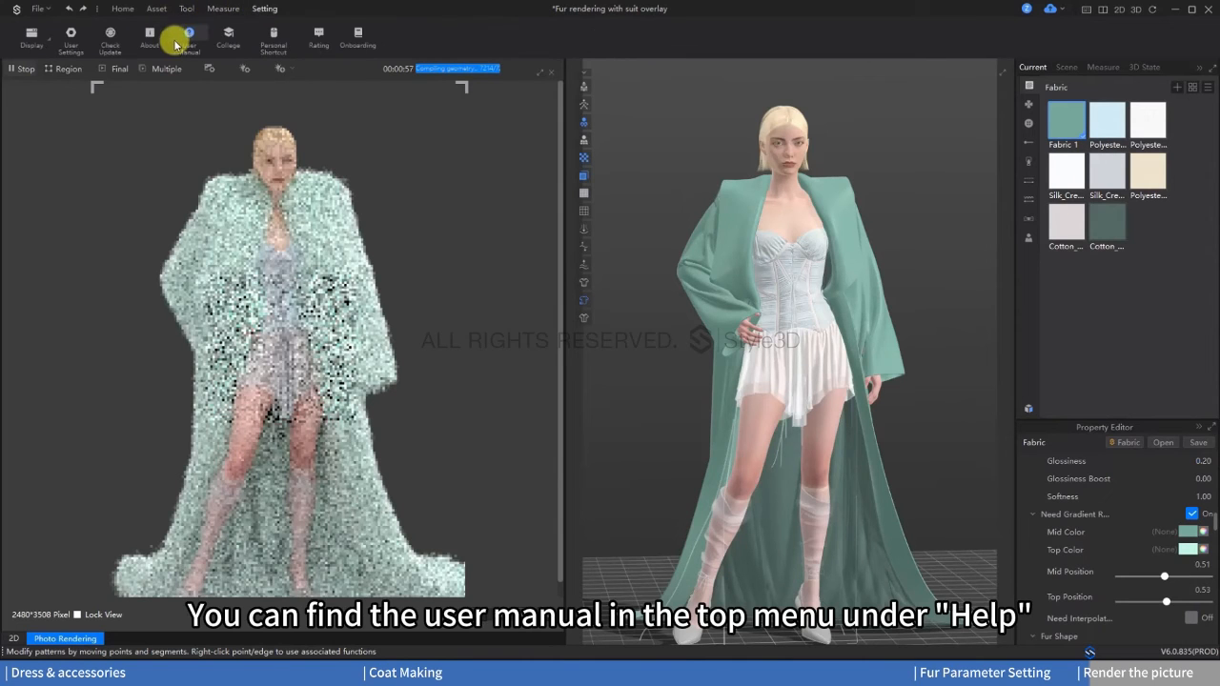
click(187, 36)
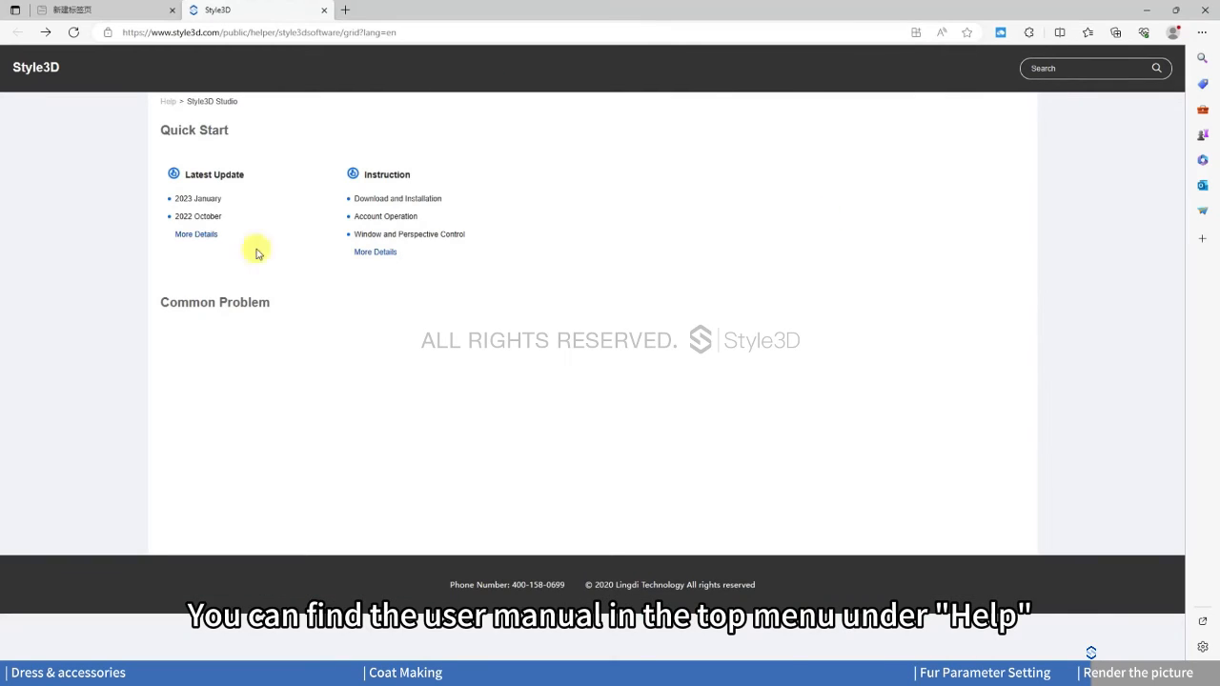
Step: Search the user manual for "fur" and go to the second page of the results
click(1054, 72)
text(f)
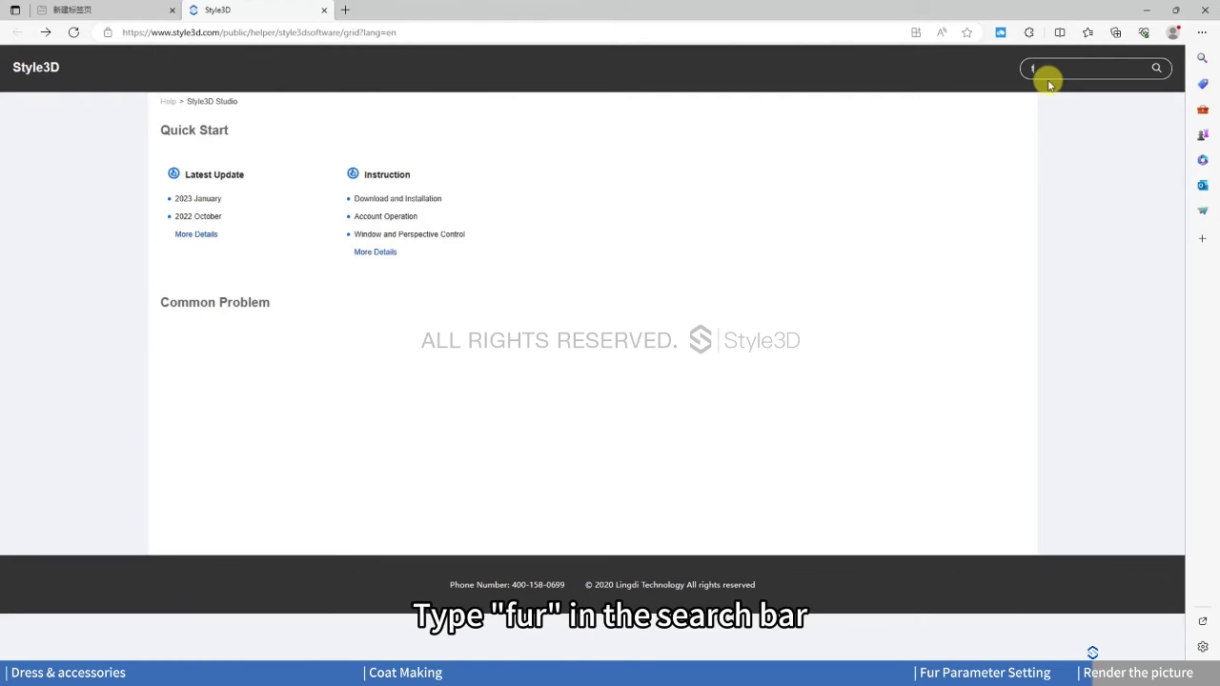
text(ur)
key(Return)
scroll(334, 468, down, 10)
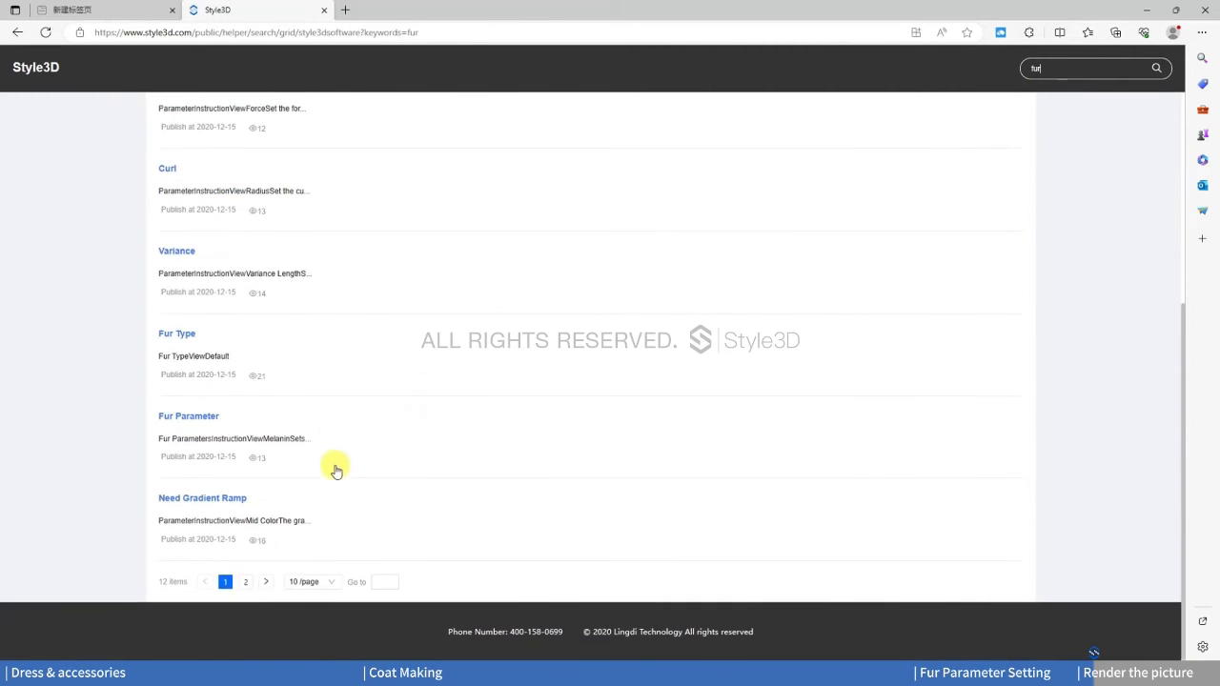
click(246, 582)
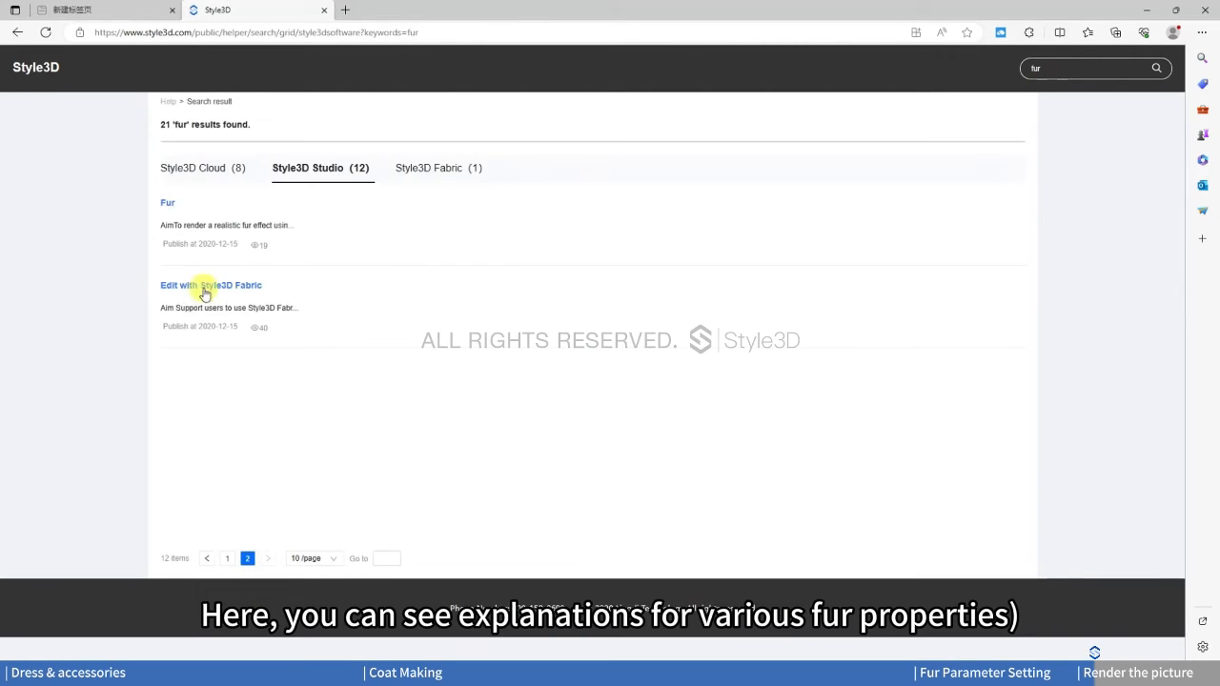
Step: Open the manual's Fur article and read through its Fur Type page
click(167, 205)
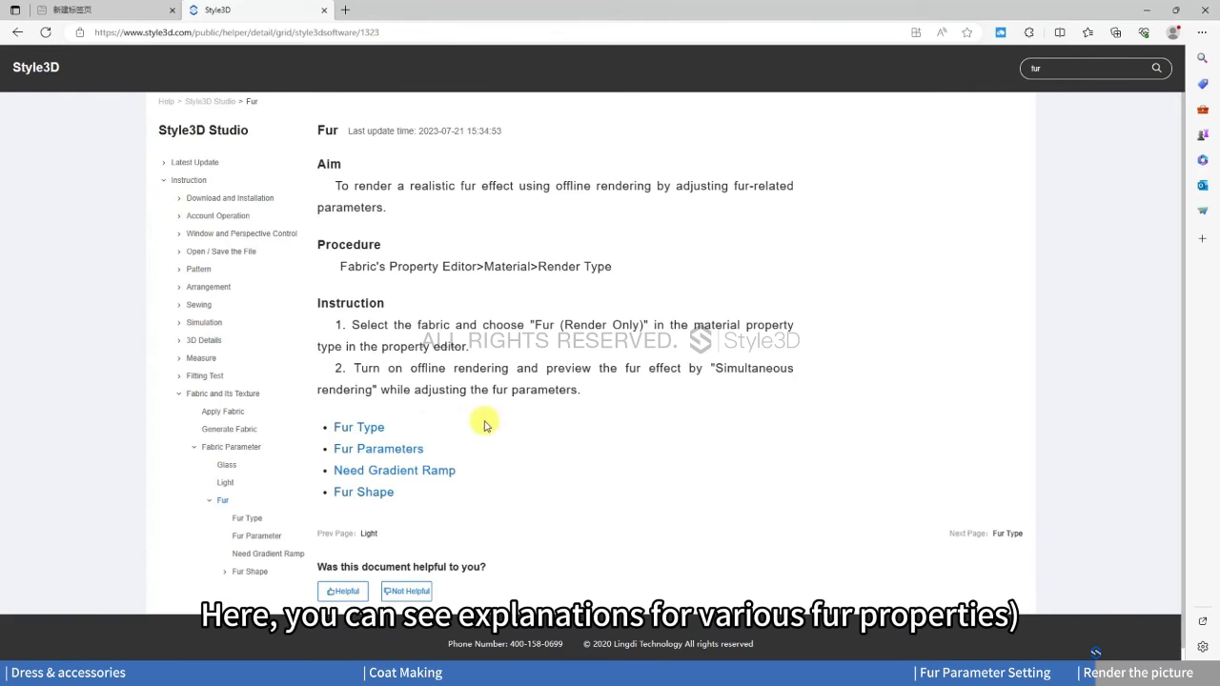
click(363, 430)
scroll(593, 451, down, 4)
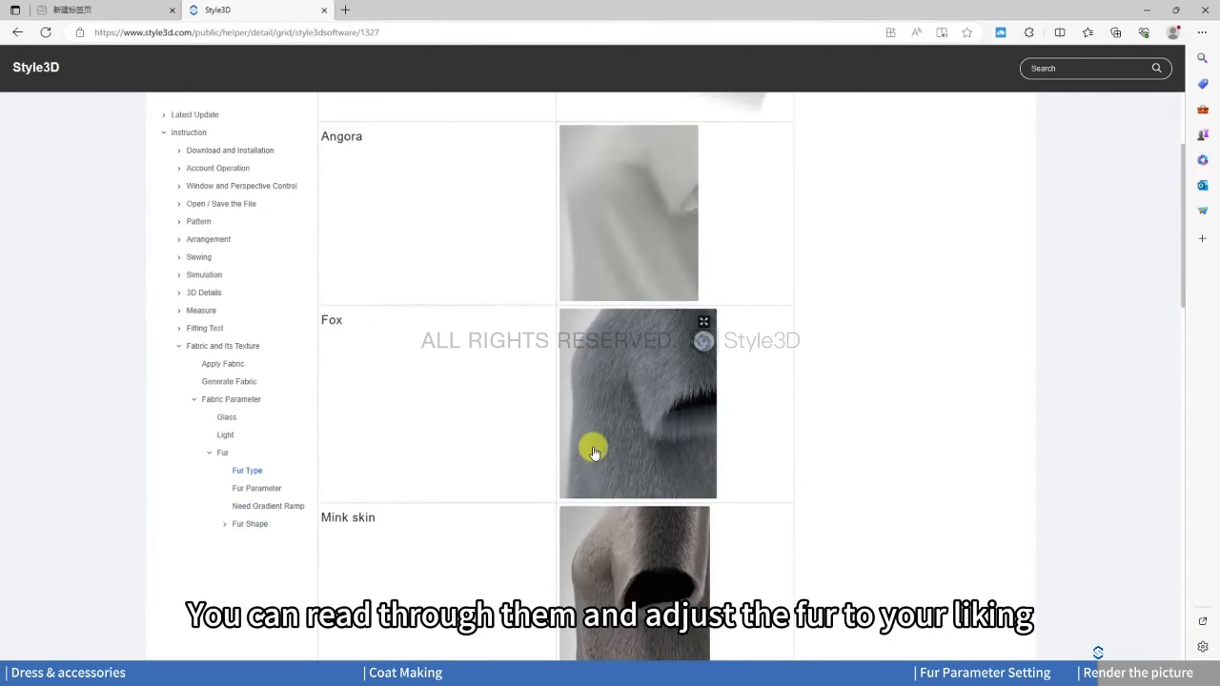
scroll(592, 452, down, 15)
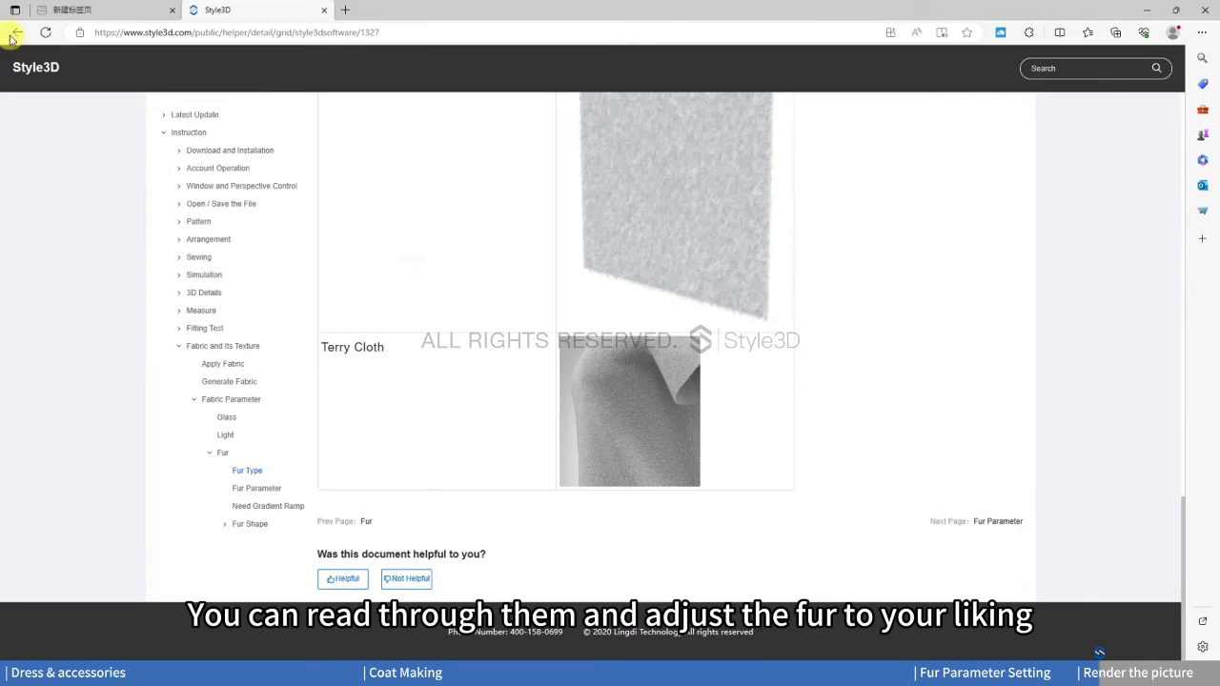
Step: Read the manual's Fur Parameter and Need Gradient Ramp pages, and open the Fur Shape page
click(16, 33)
click(367, 452)
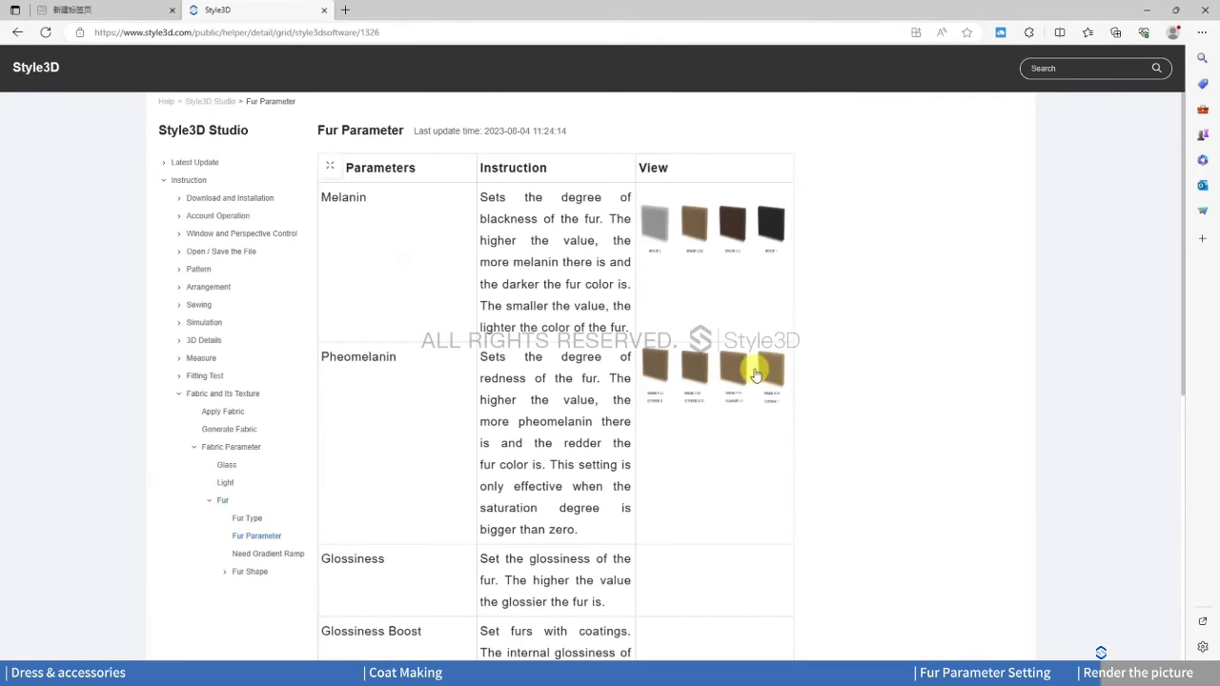
scroll(575, 414, down, 5)
scroll(553, 403, up, 3)
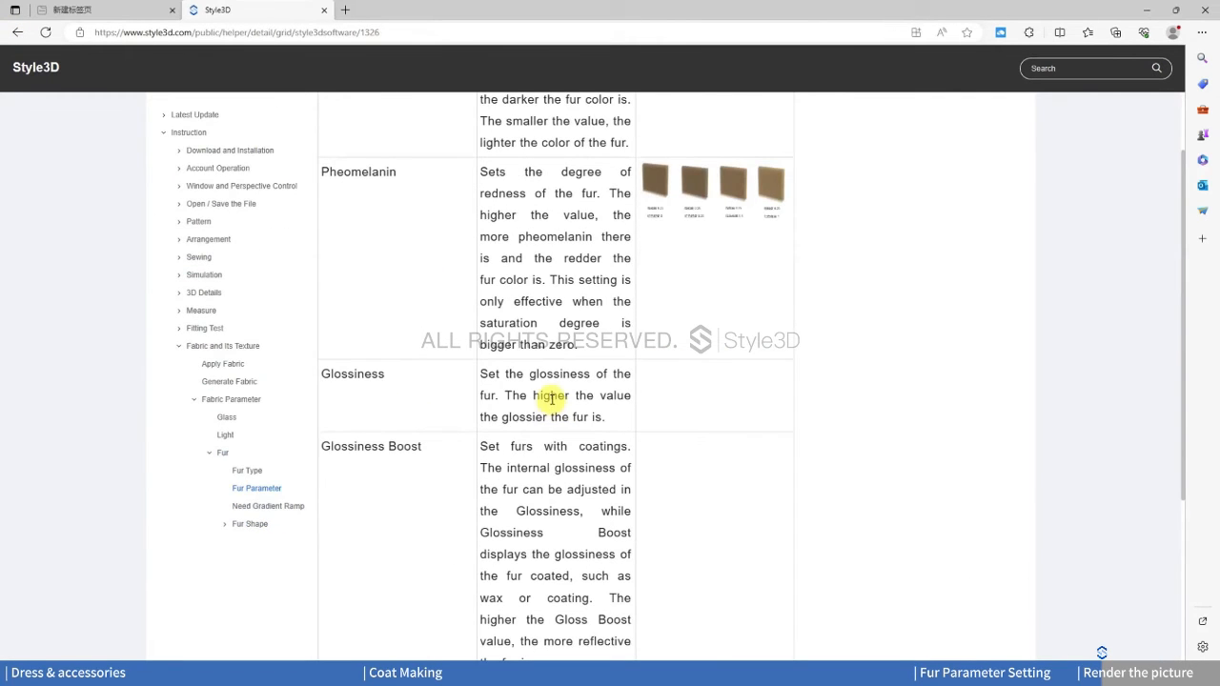
click(265, 507)
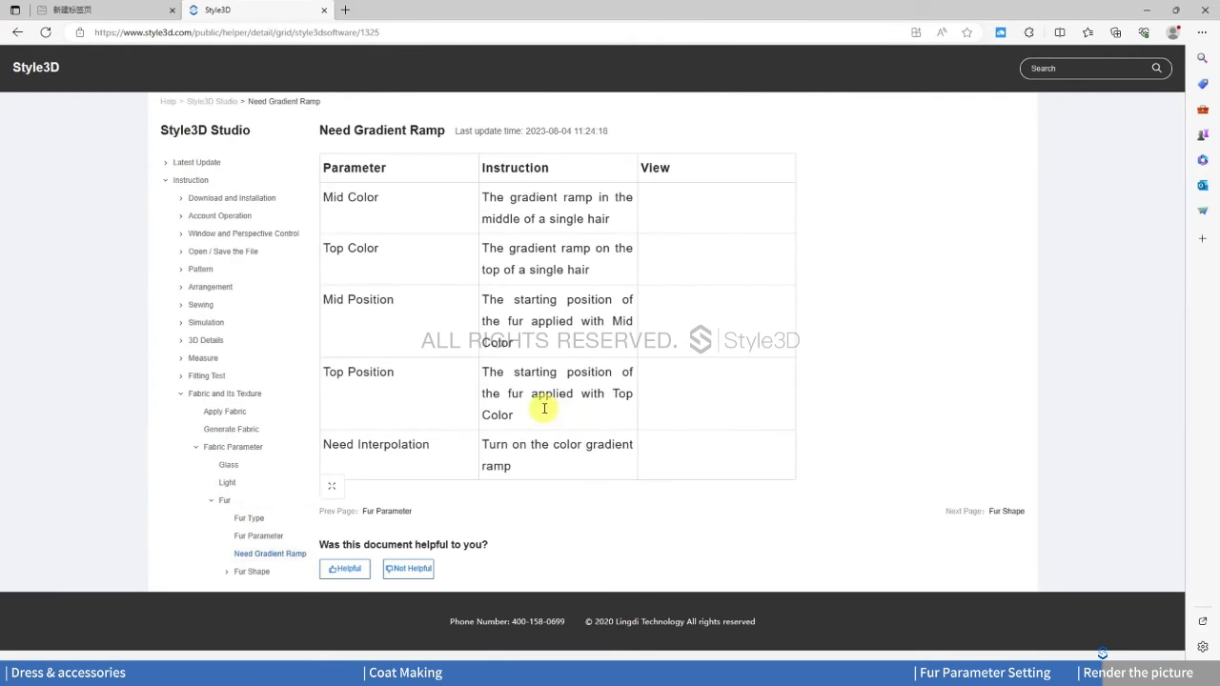
click(254, 572)
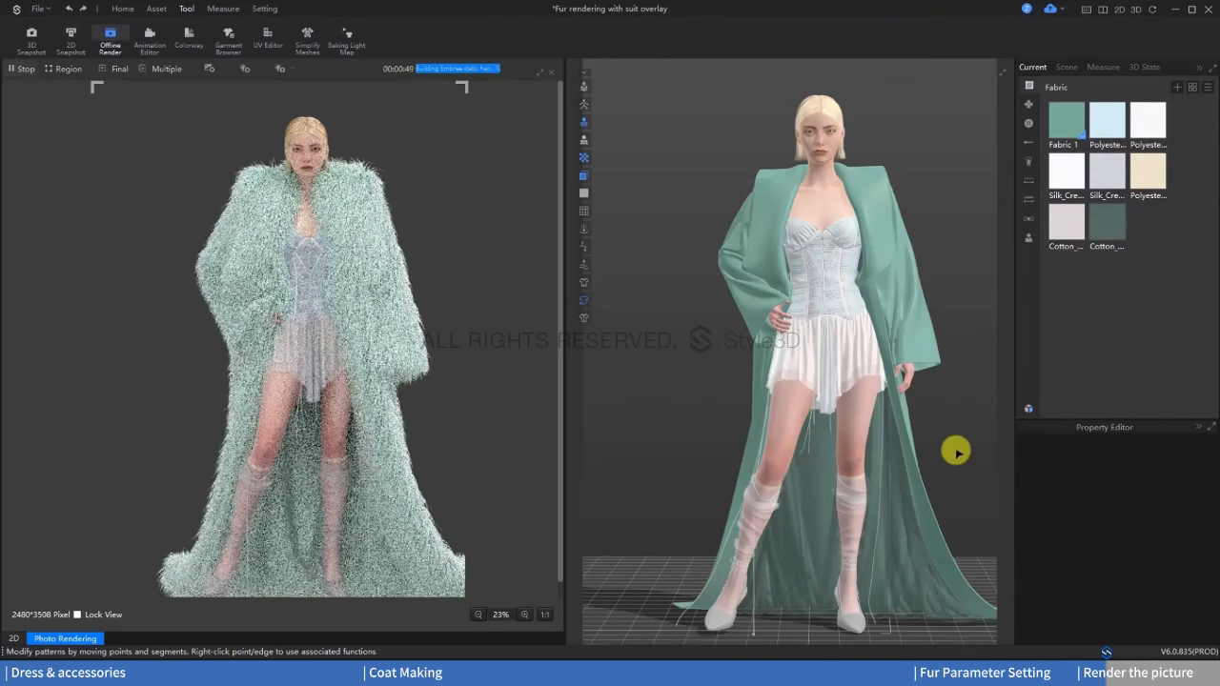
Step: Set the base fur length on the back side of Fabric 1 to 20 mm
click(1058, 126)
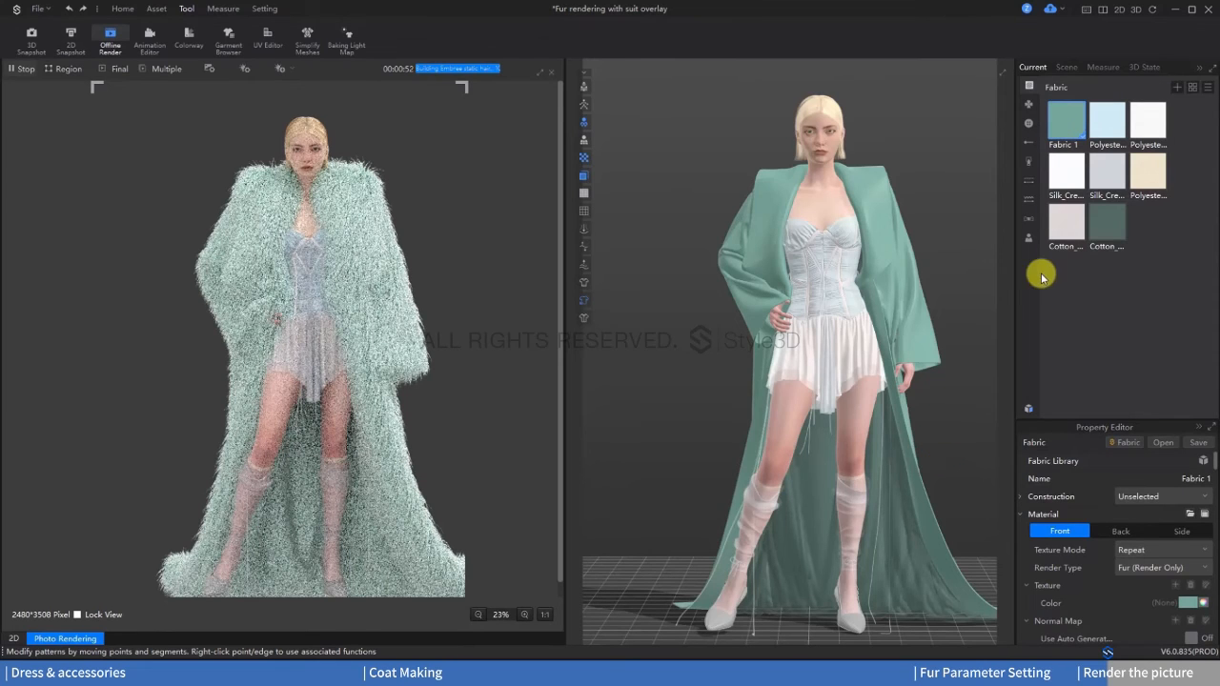
click(1130, 533)
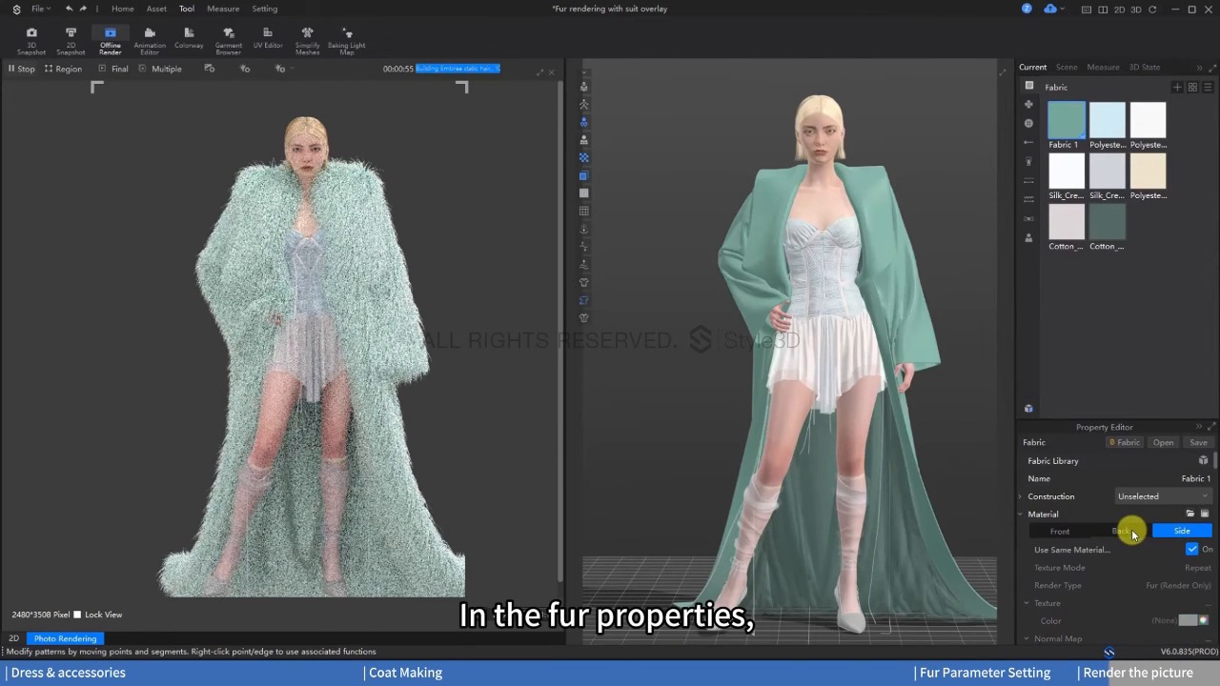
scroll(1093, 587, down, 5)
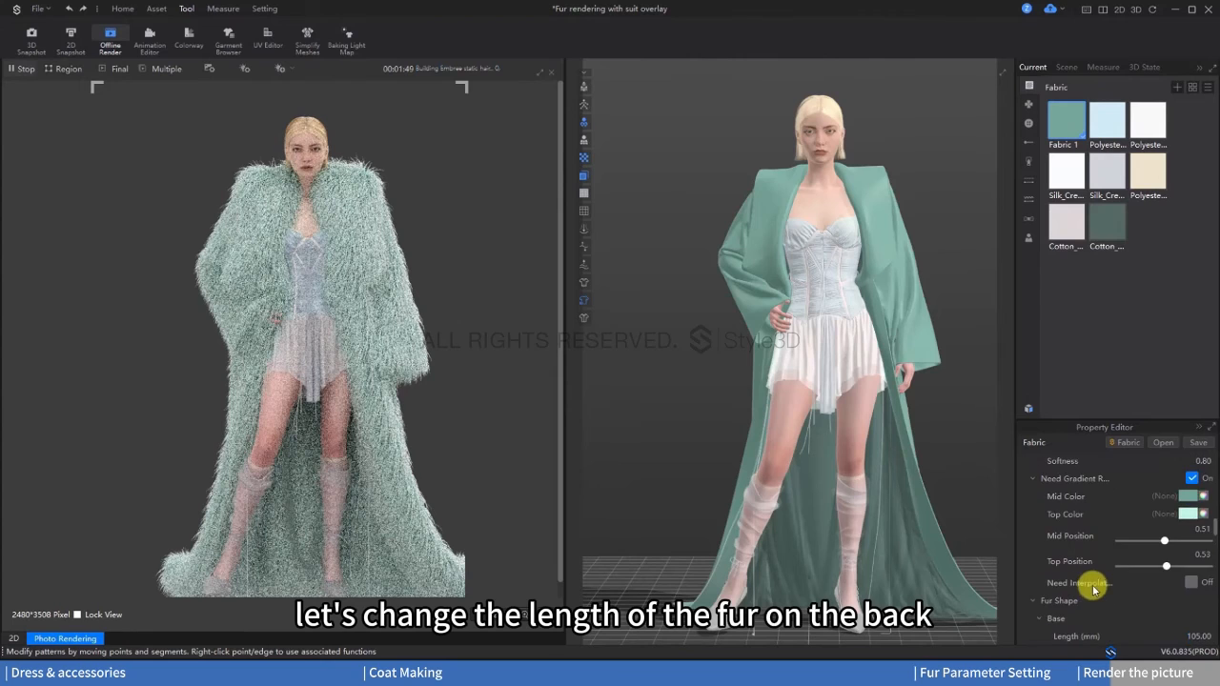
scroll(1093, 583, down, 8)
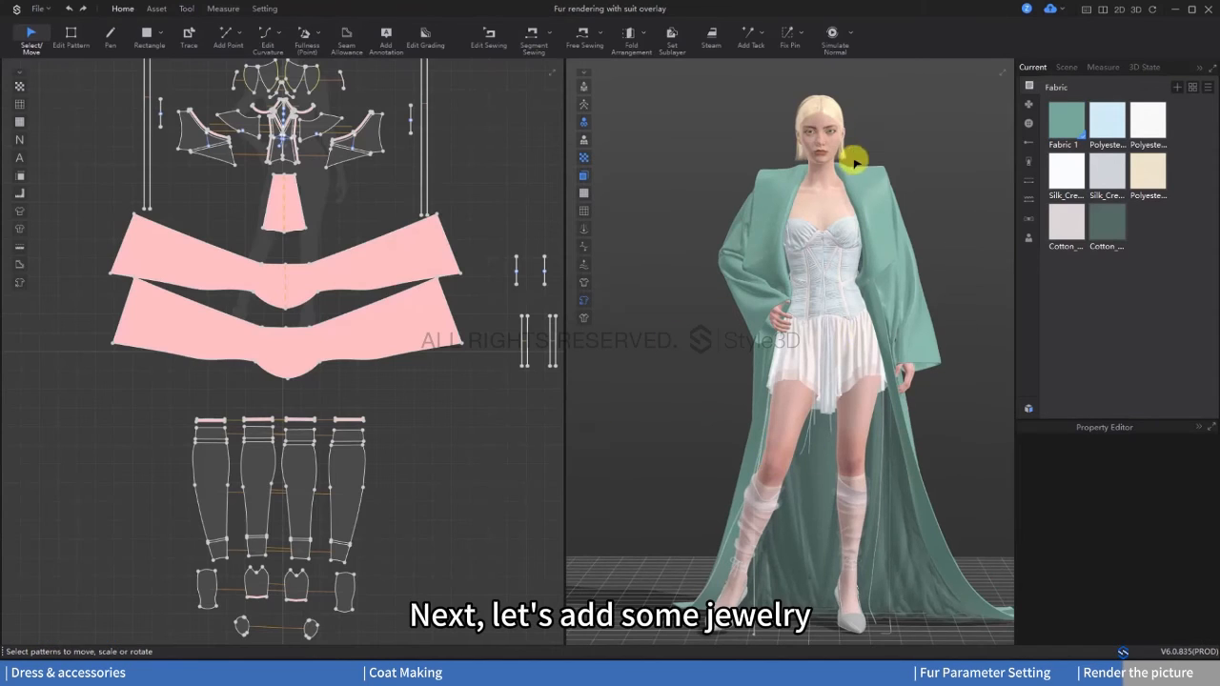
Step: Import the necklace trim from the resource library into the 3D scene
click(1028, 408)
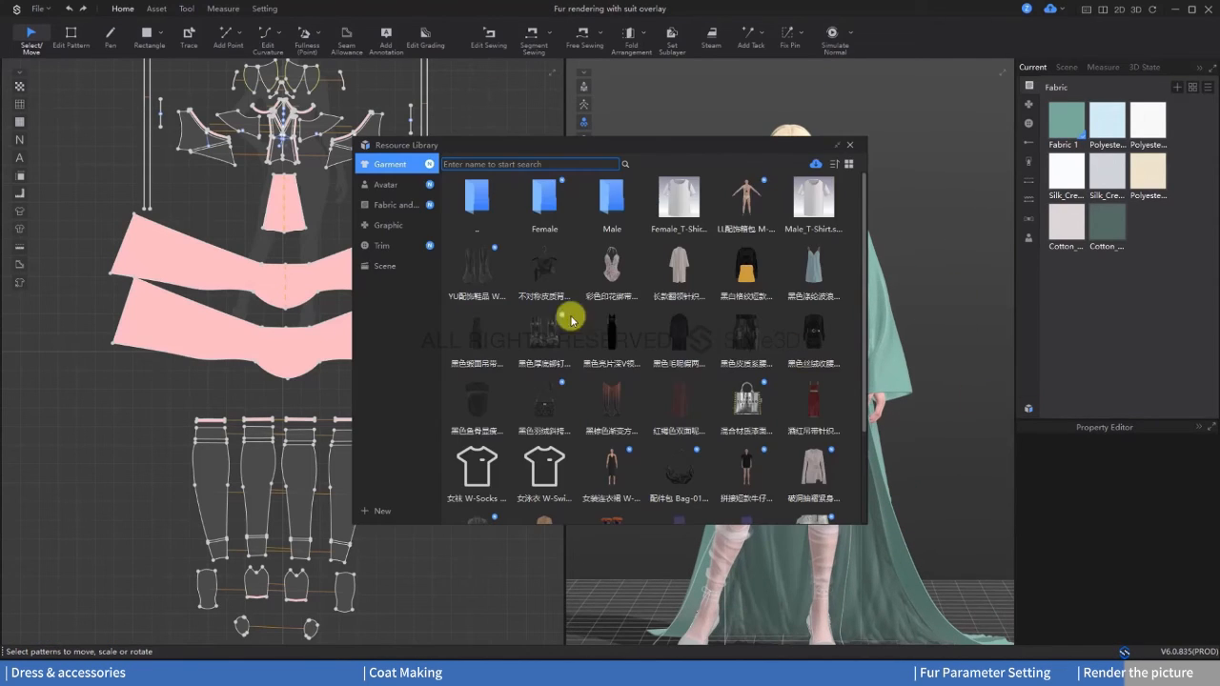
scroll(619, 386, down, 3)
click(384, 245)
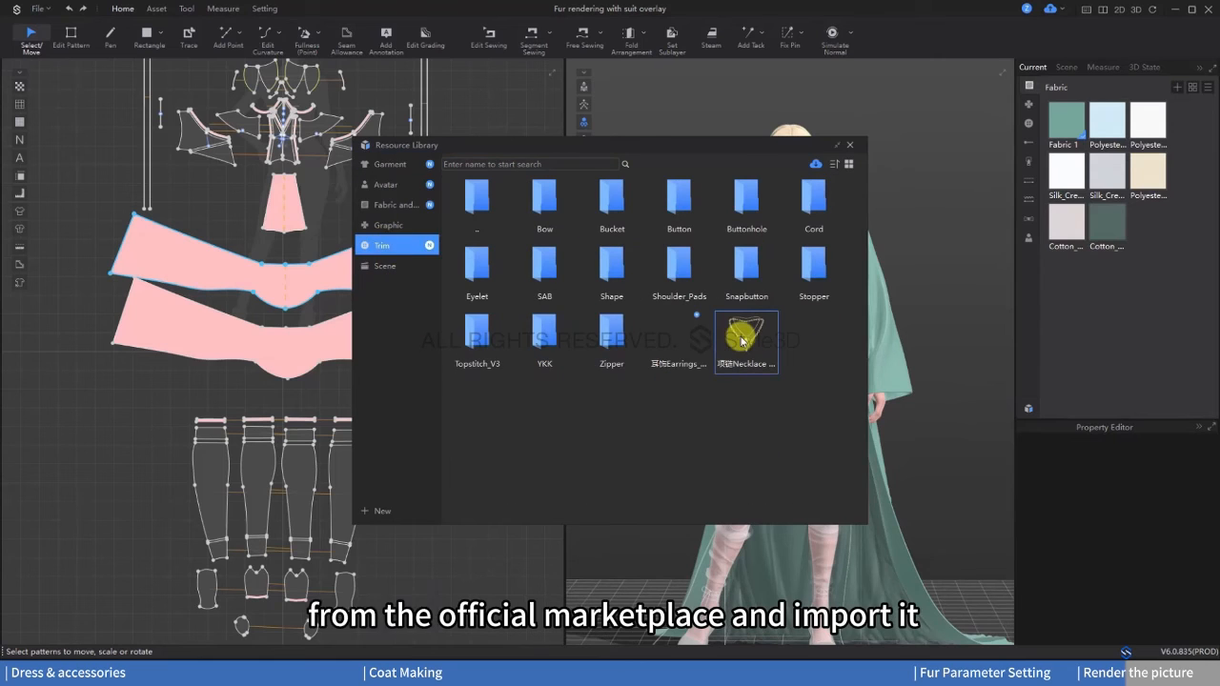
drag(742, 340, 972, 381)
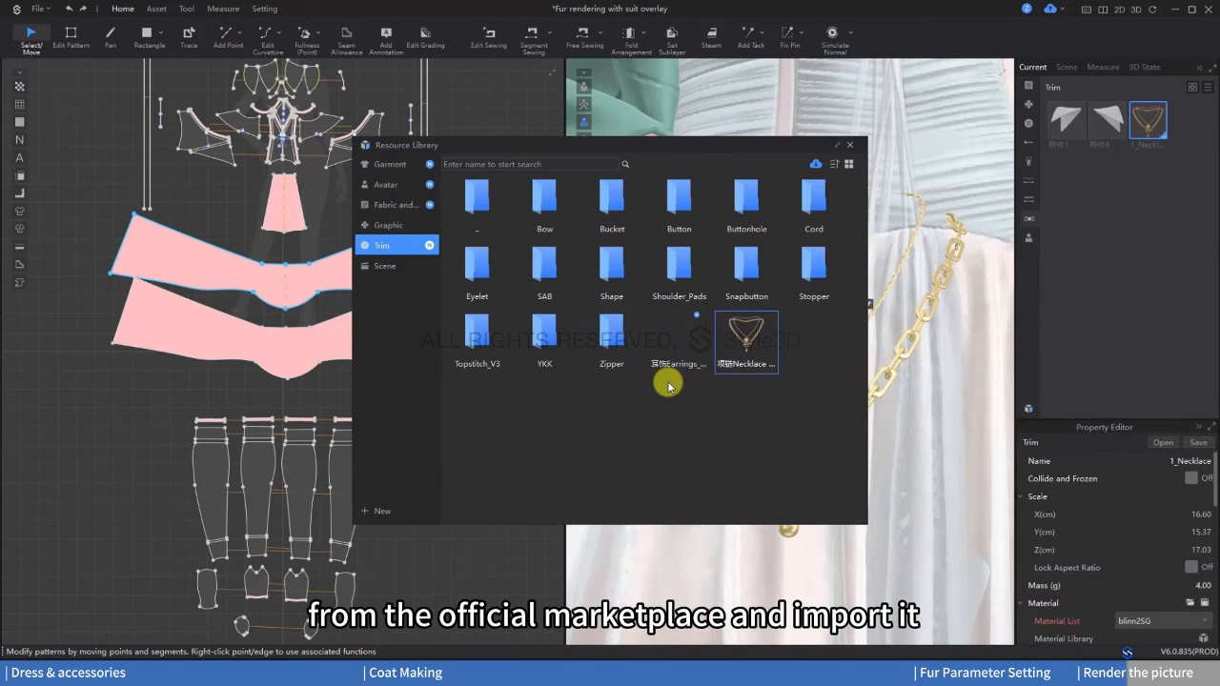
click(850, 145)
Step: Paste the necklace trim onto the avatar's skin just below the neck
right_click(827, 216)
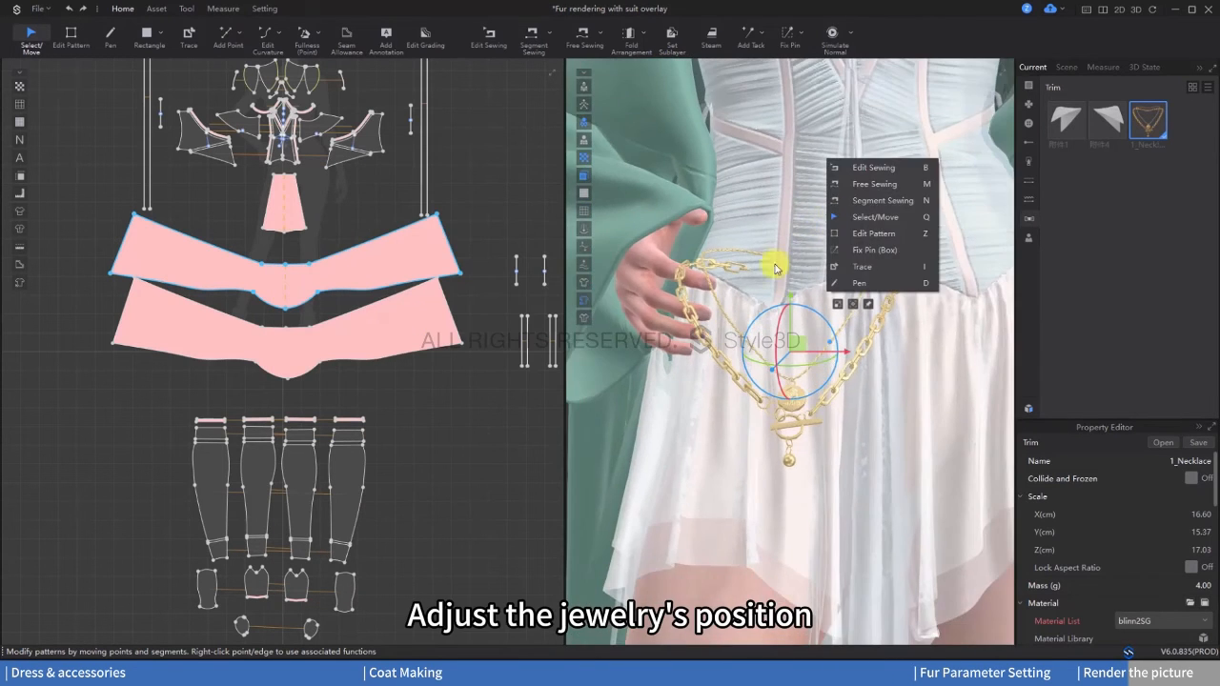
click(867, 303)
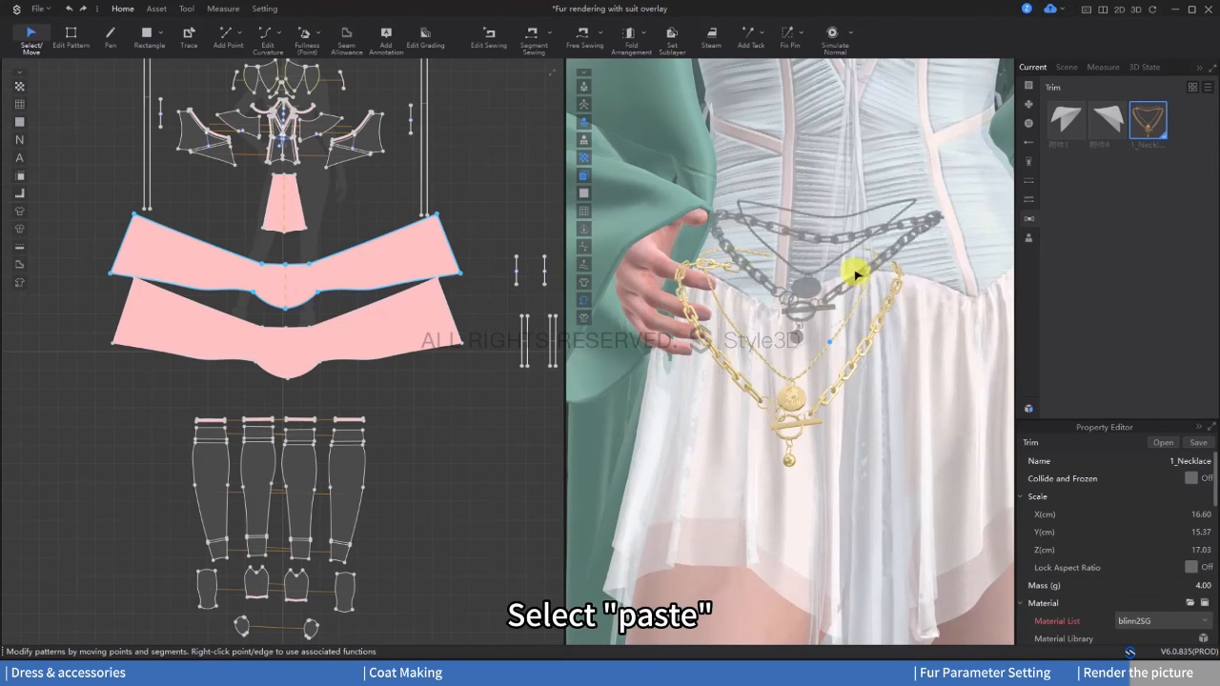
scroll(855, 275, down, 5)
middle_drag(852, 144, 814, 582)
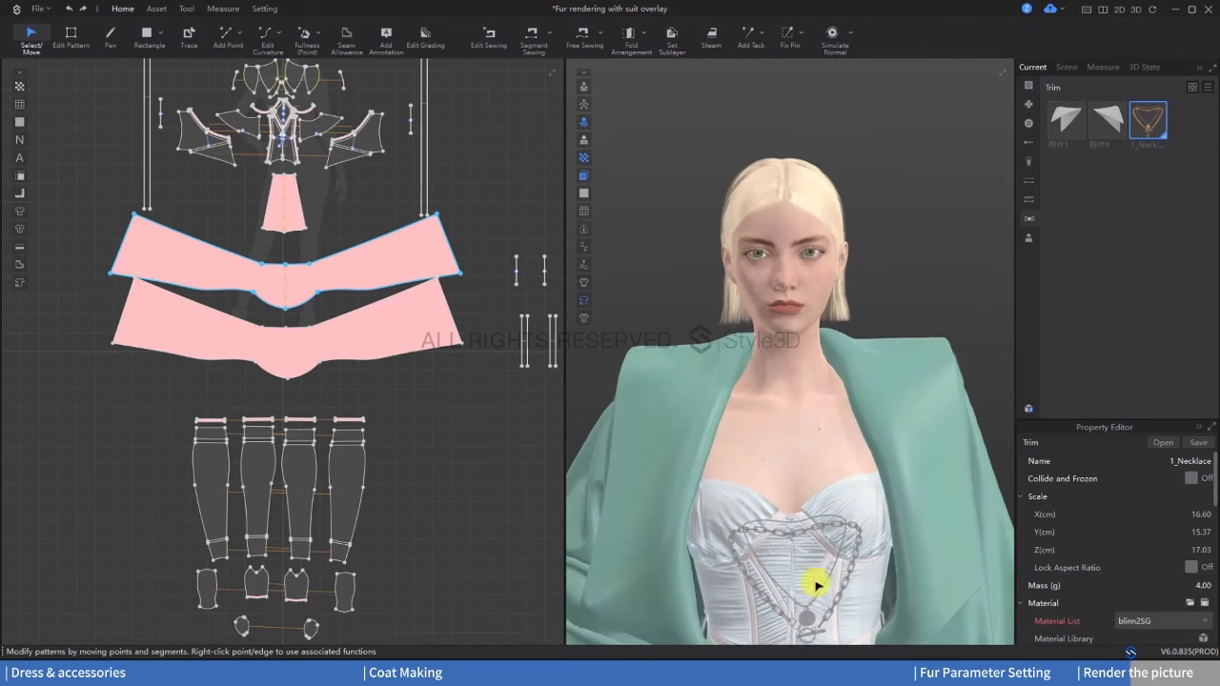
click(795, 393)
Step: Move and rotate the necklace so that it hangs around the avatar's neck above the chest
right_drag(821, 408, 771, 427)
click(770, 417)
drag(767, 385, 767, 393)
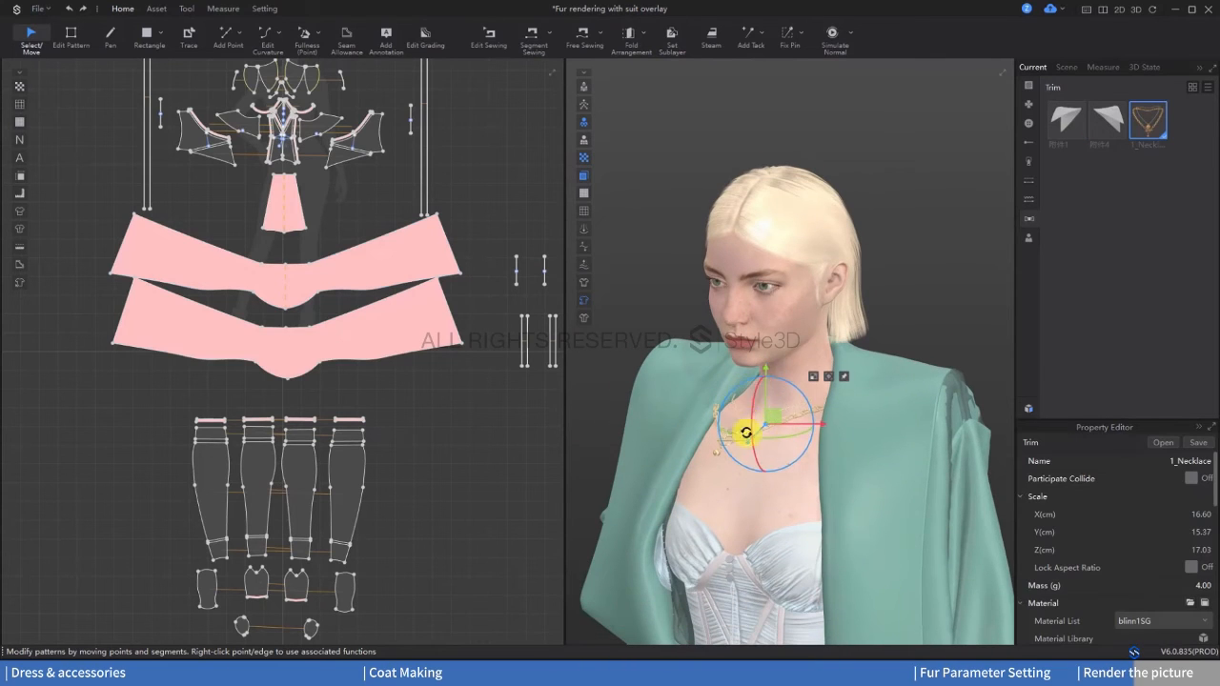
right_drag(749, 420, 794, 416)
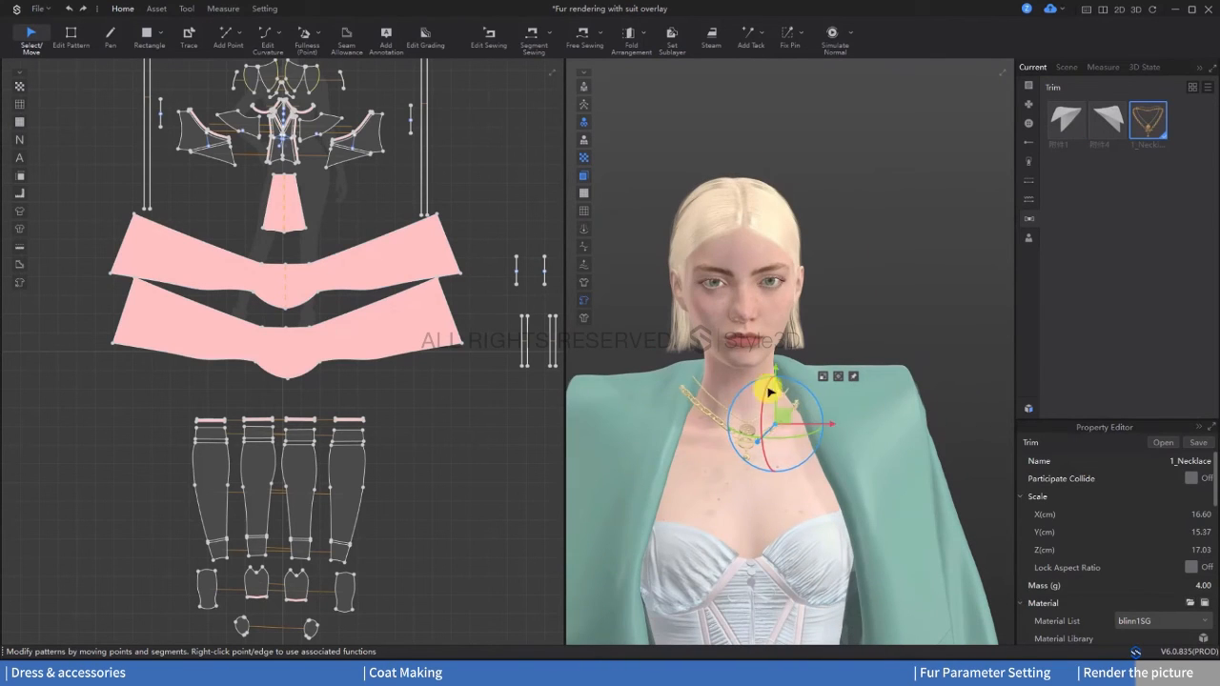
drag(782, 390, 773, 390)
right_drag(781, 419, 814, 449)
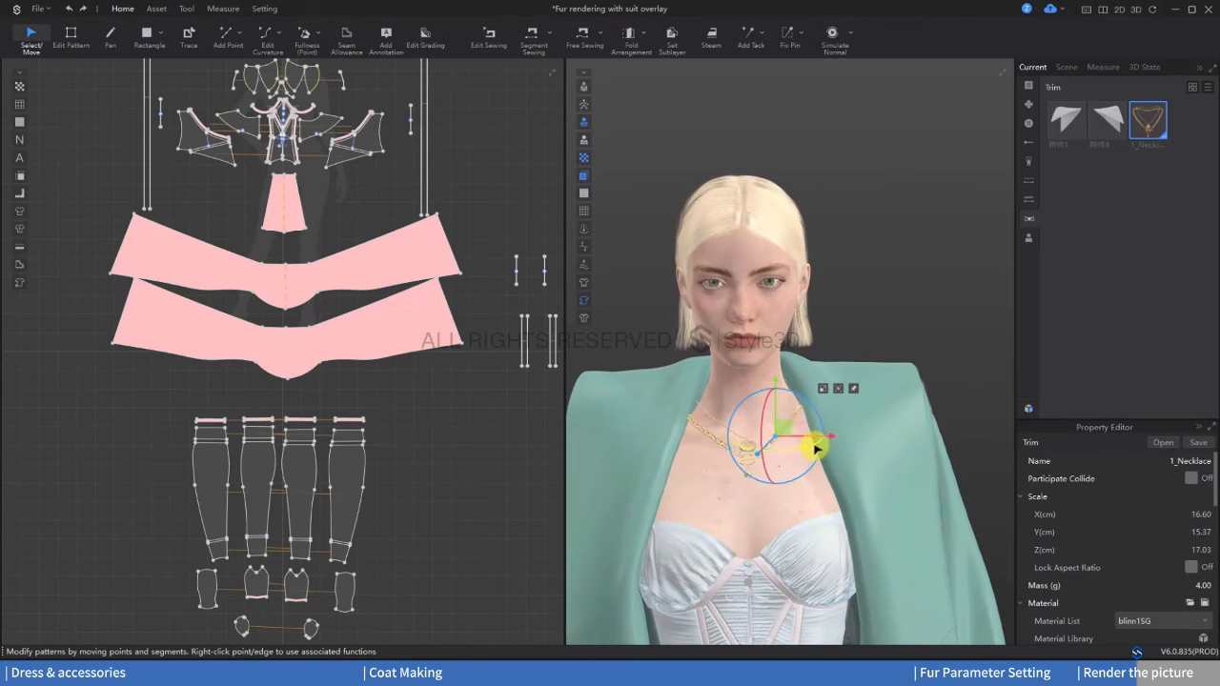
drag(775, 410, 765, 418)
drag(799, 453, 793, 454)
drag(776, 409, 776, 413)
scroll(815, 468, down, 4)
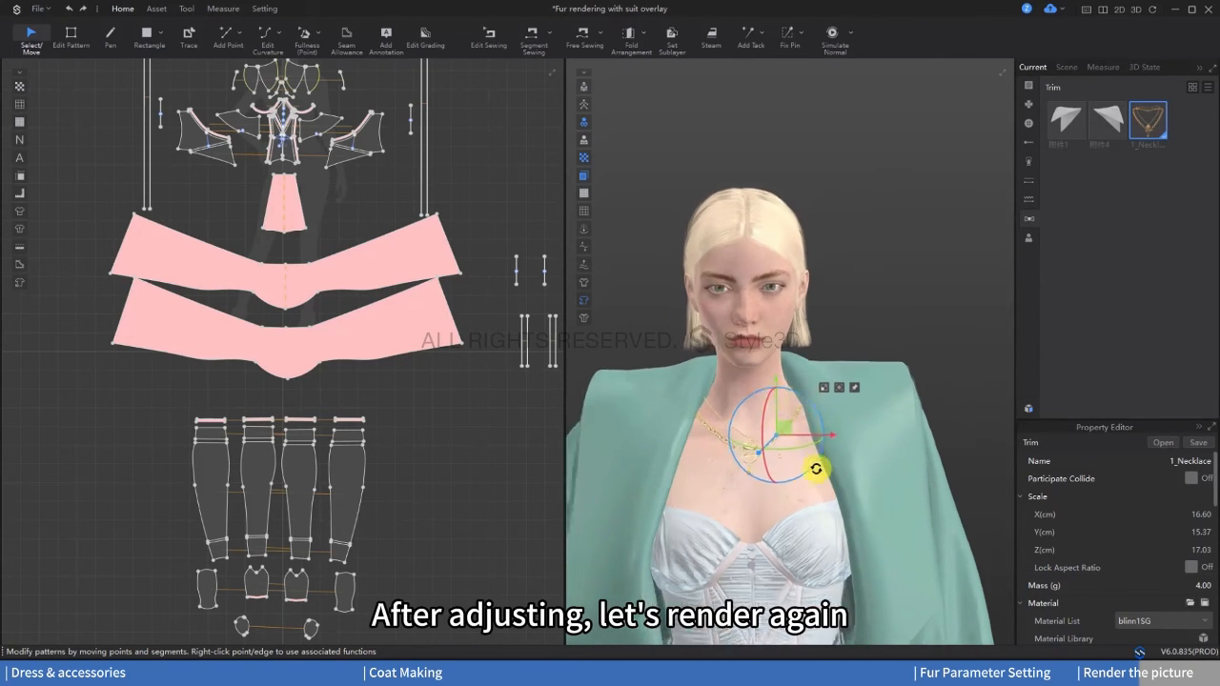
Step: Deselect the coat sleeve and run a final offline render of the full-length outfit with the necklace
scroll(797, 482, down, 5)
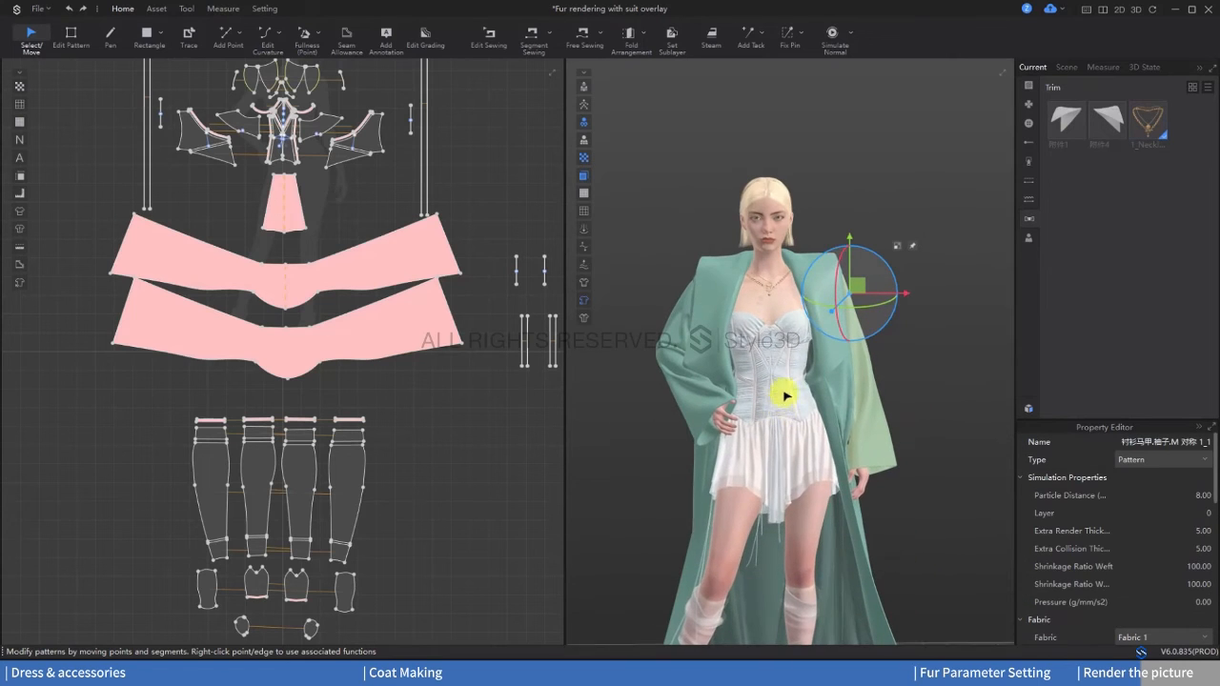
click(928, 408)
mouse_move(792, 409)
right_down()
mouse_move(820, 413)
mouse_move(790, 418)
right_up()
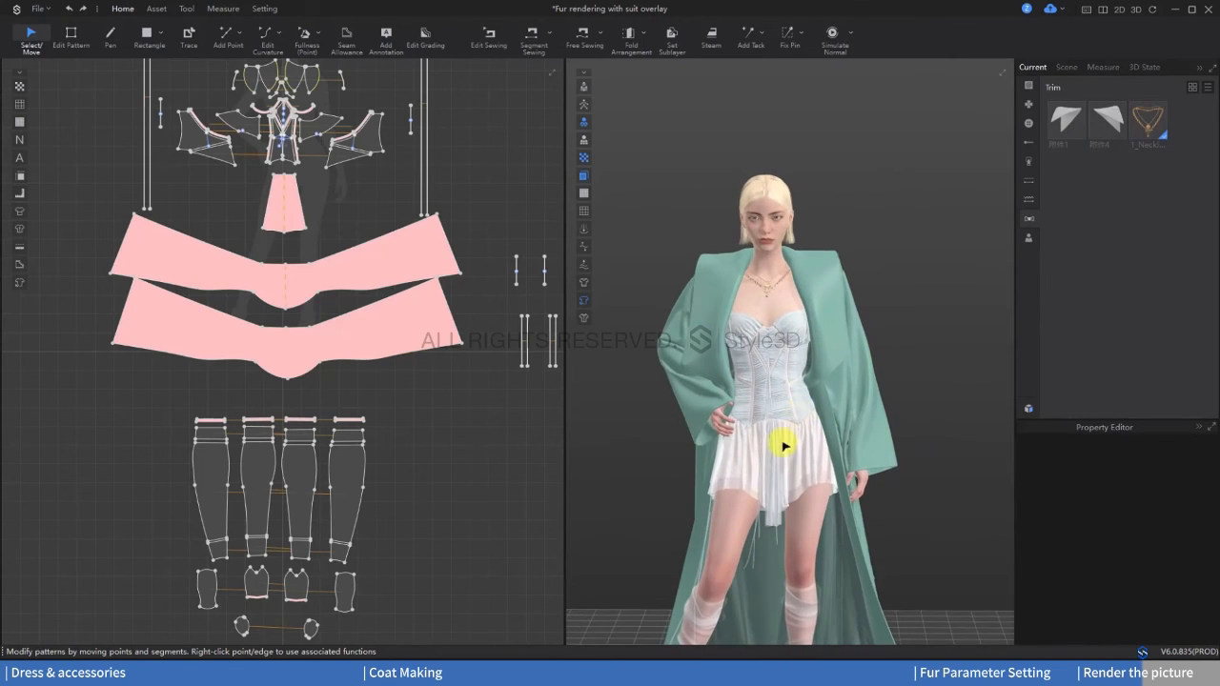
middle_drag(783, 445, 801, 364)
scroll(801, 363, down, 1)
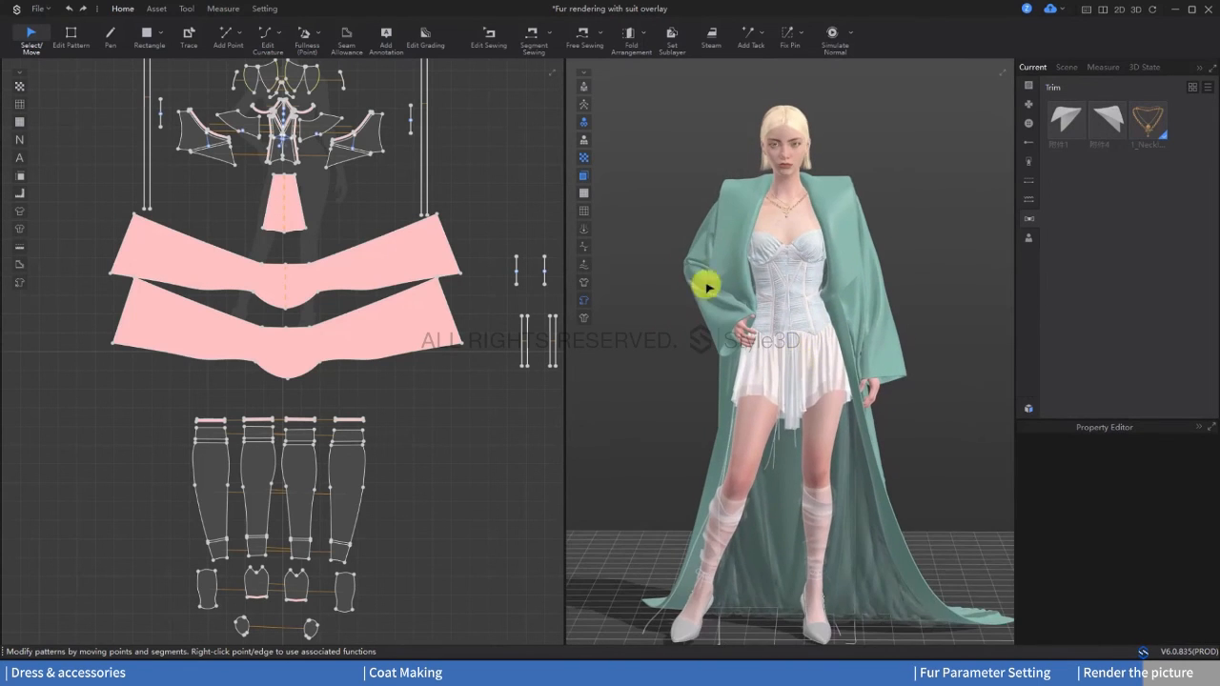
click(191, 12)
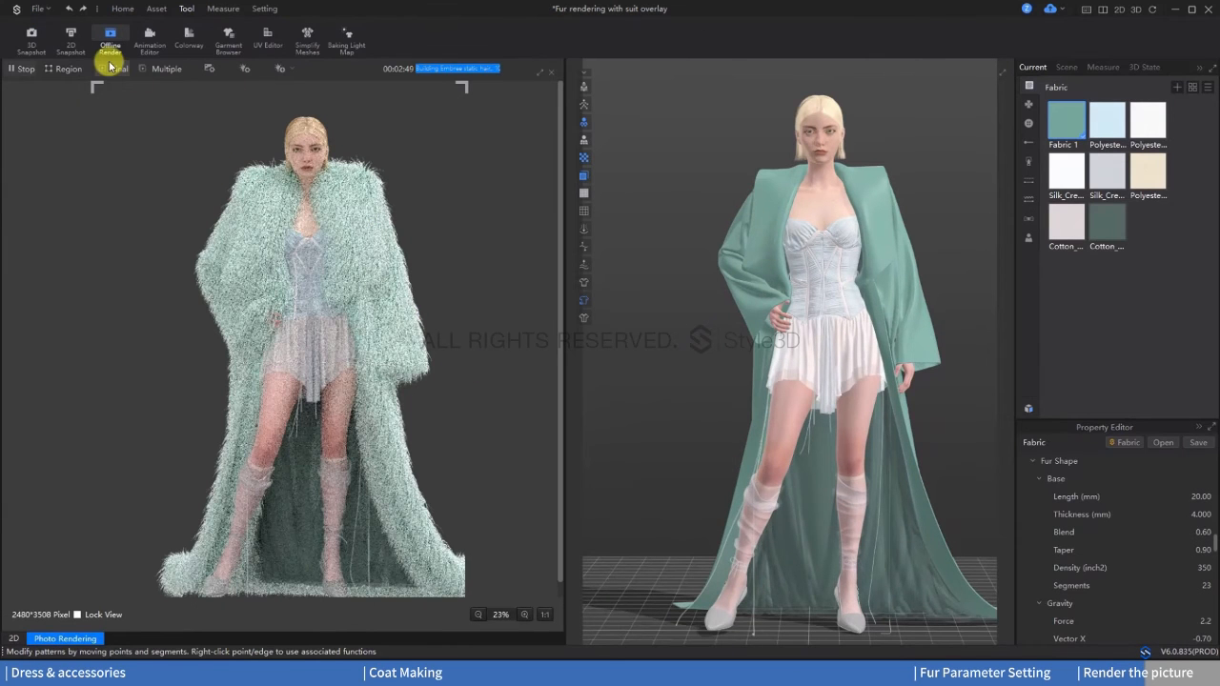
click(110, 67)
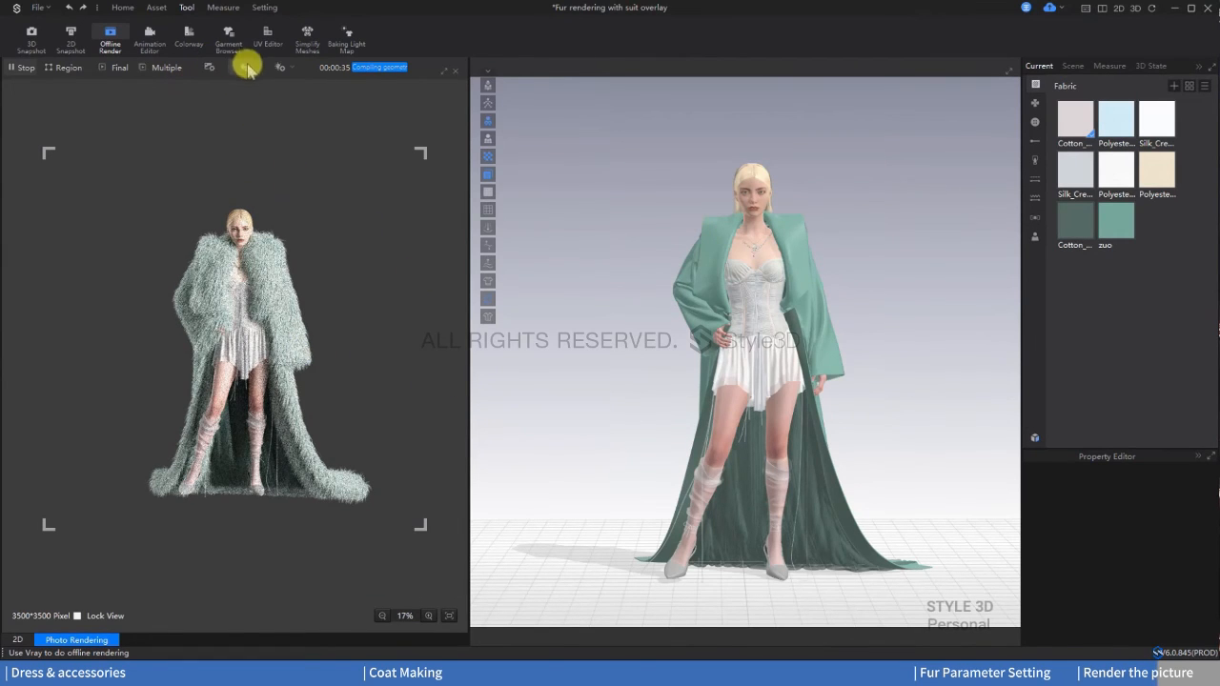
Step: Load the 02_Studio scene from the resource library with load type Add and Prop turned off
click(1034, 437)
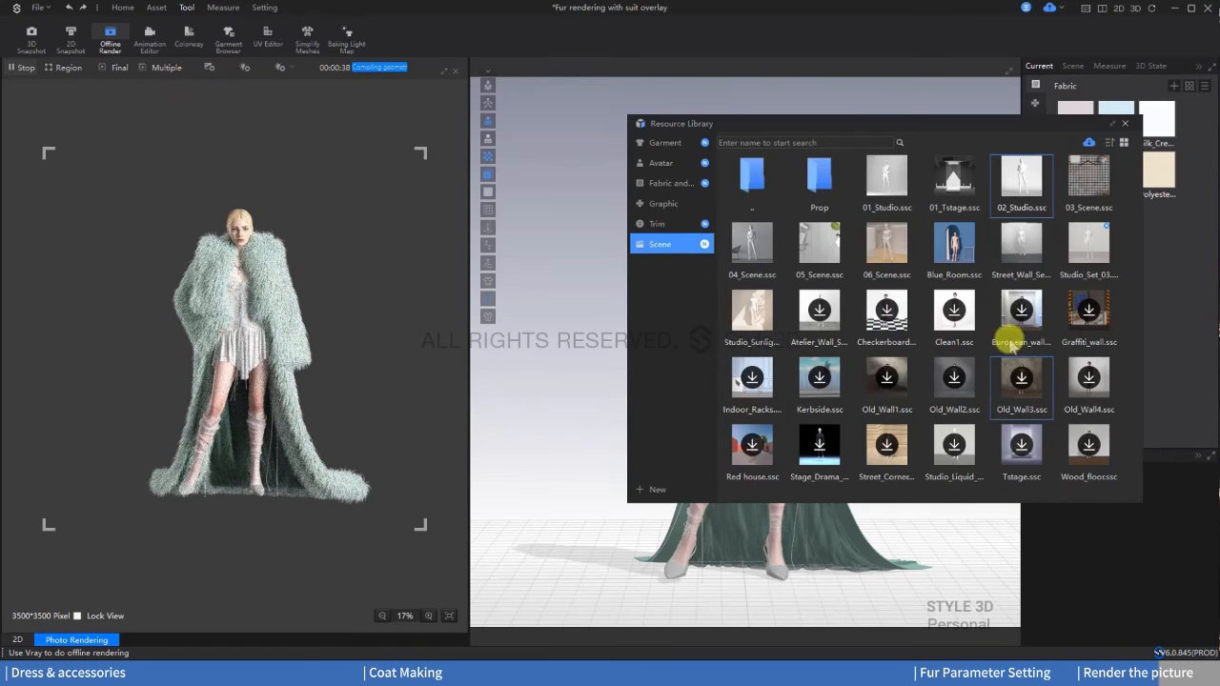
double_click(1018, 191)
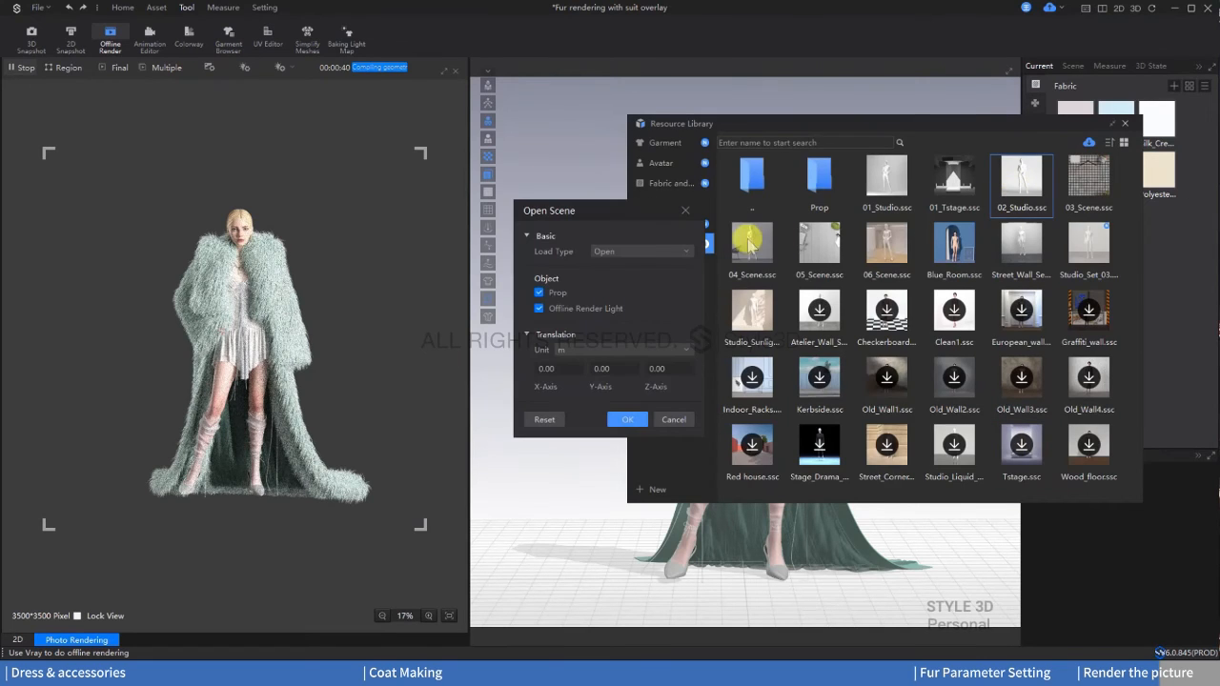
click(617, 253)
click(616, 273)
click(539, 292)
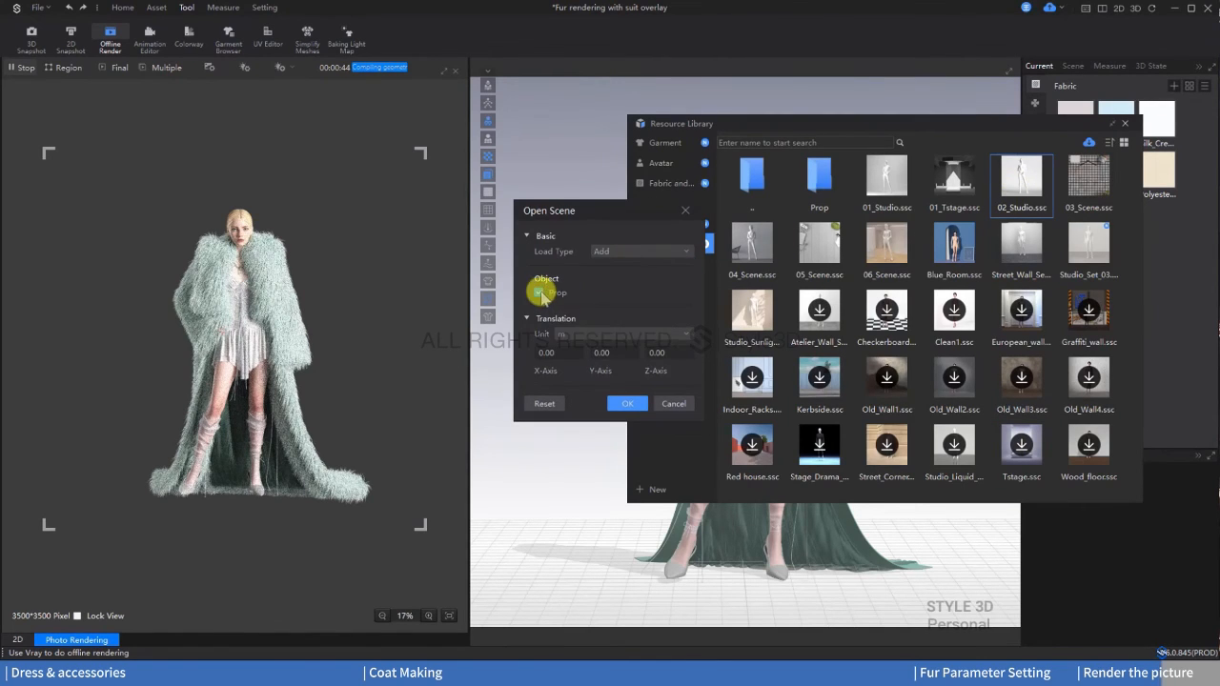
click(626, 404)
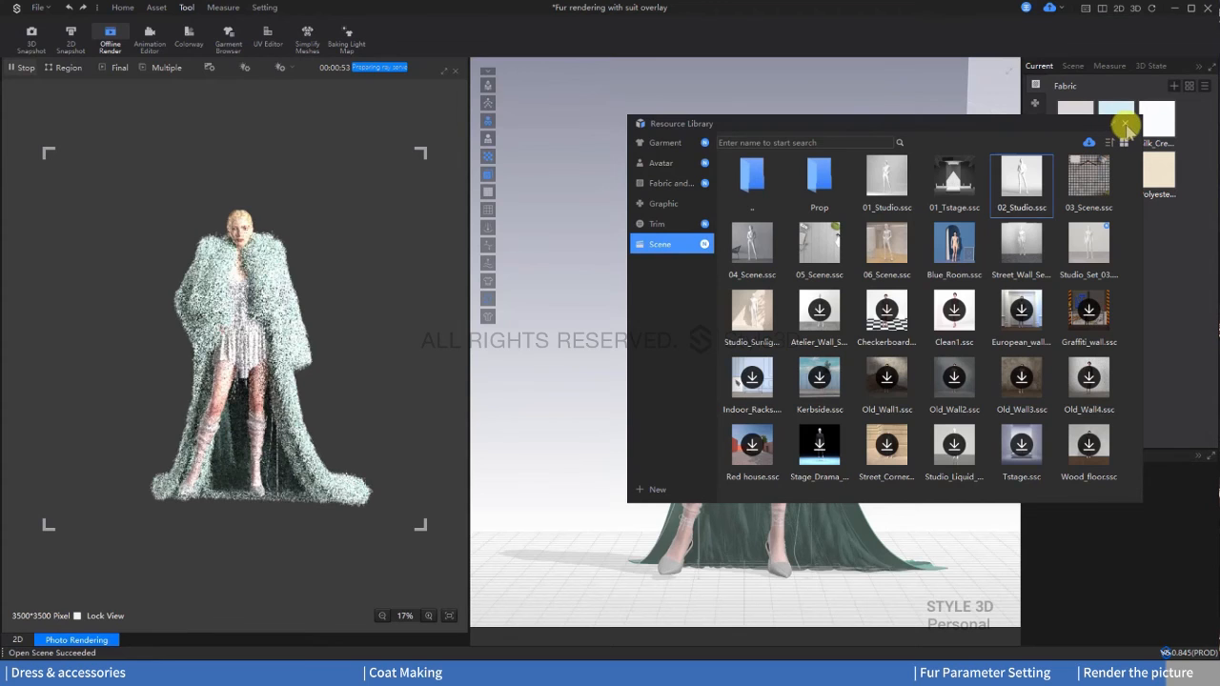
click(1127, 128)
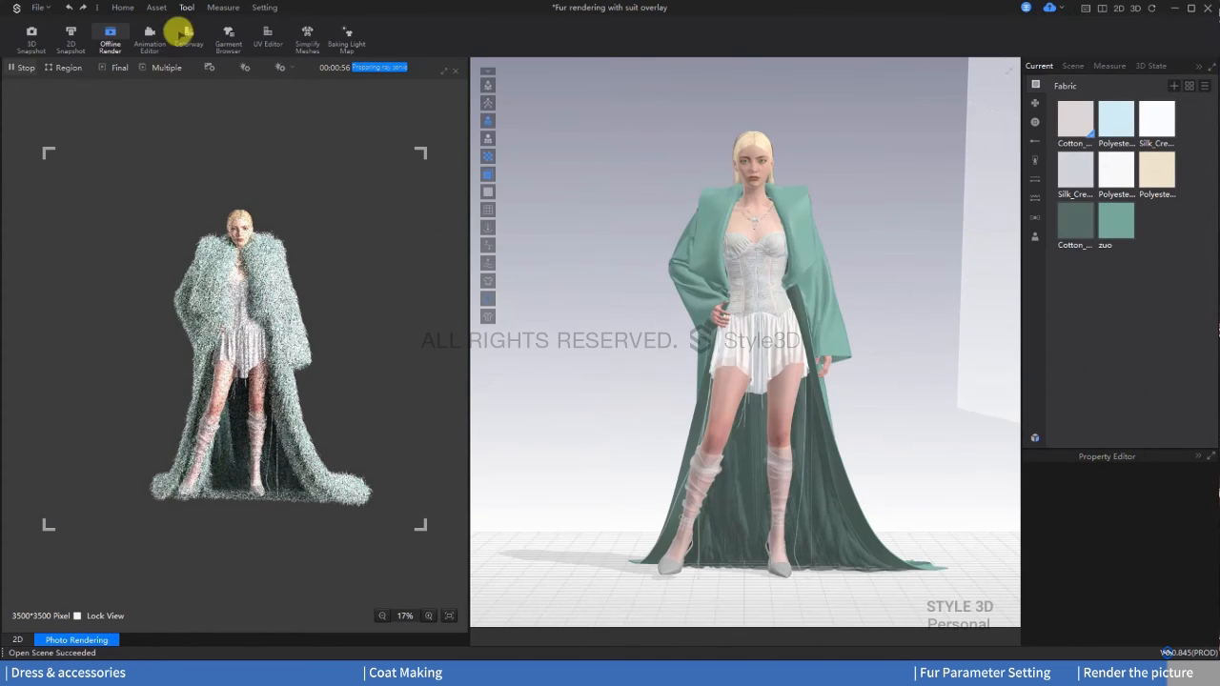
Step: Set the offline render's image size to A4 and reposition the figure within the frame
click(241, 73)
click(196, 70)
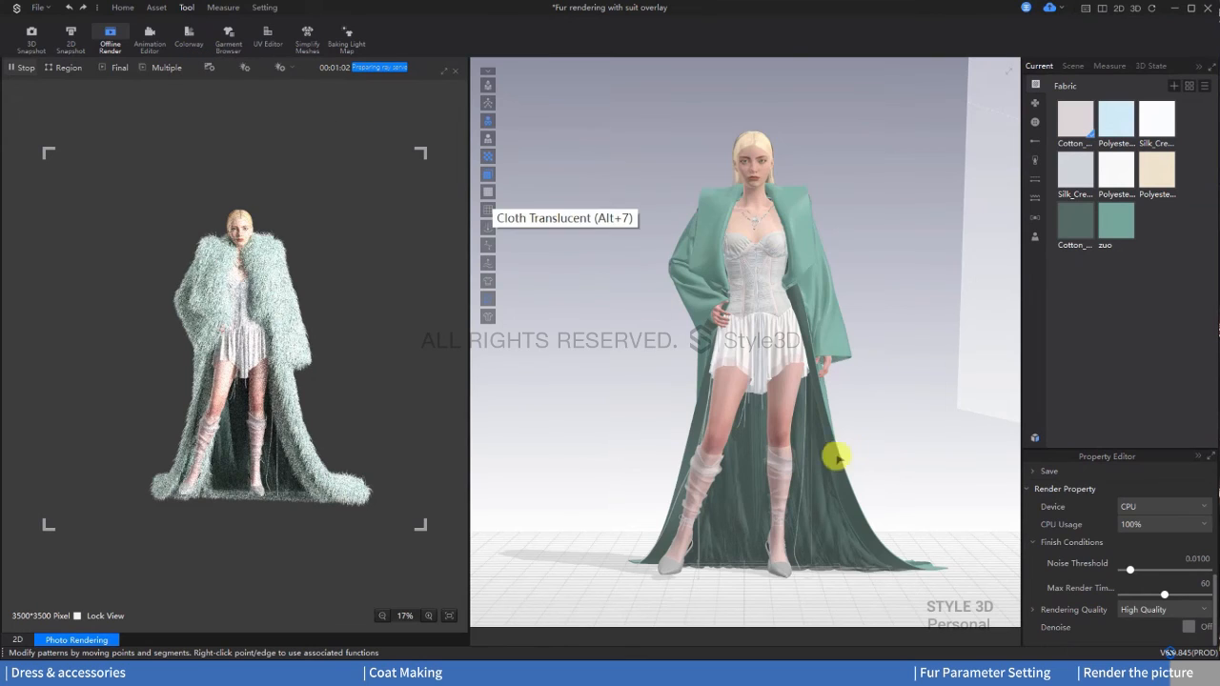
scroll(1086, 512, up, 5)
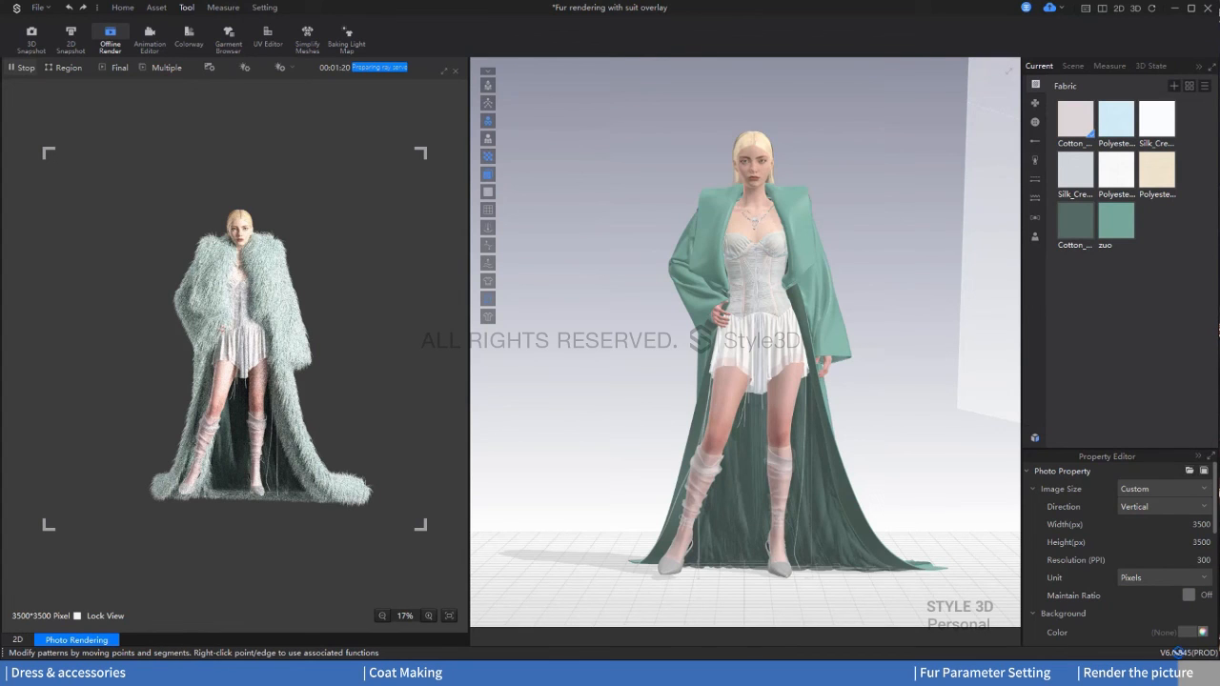
click(1148, 490)
click(1144, 522)
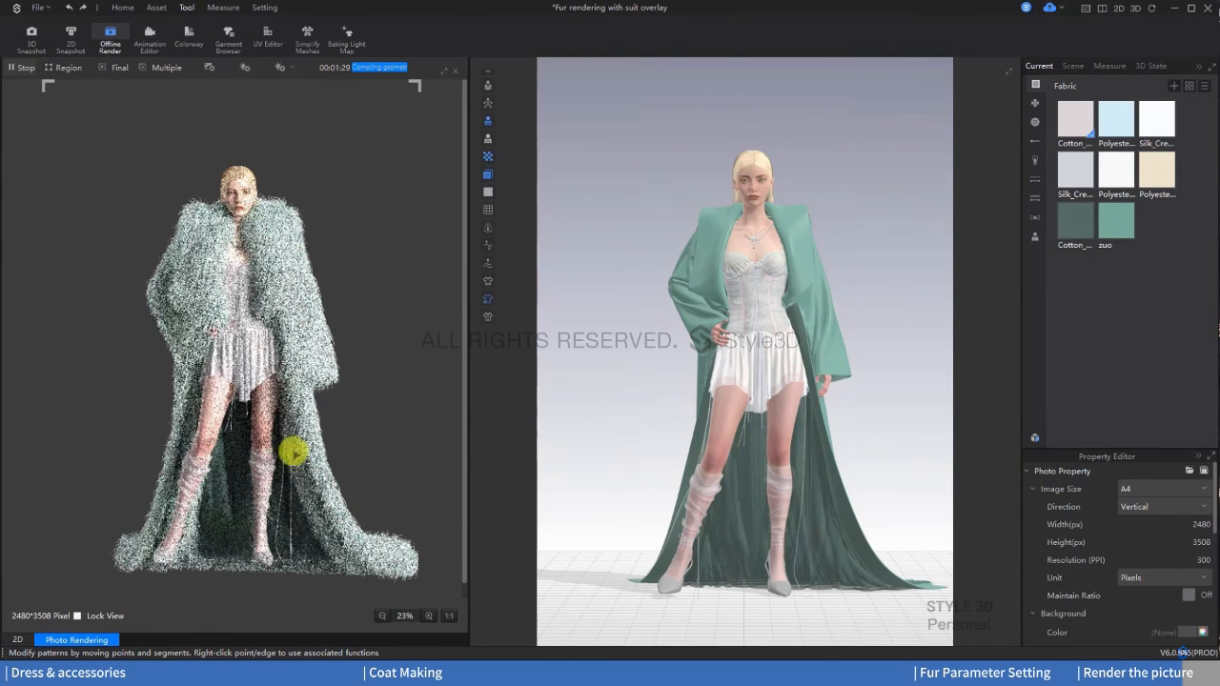
middle_drag(707, 442, 689, 441)
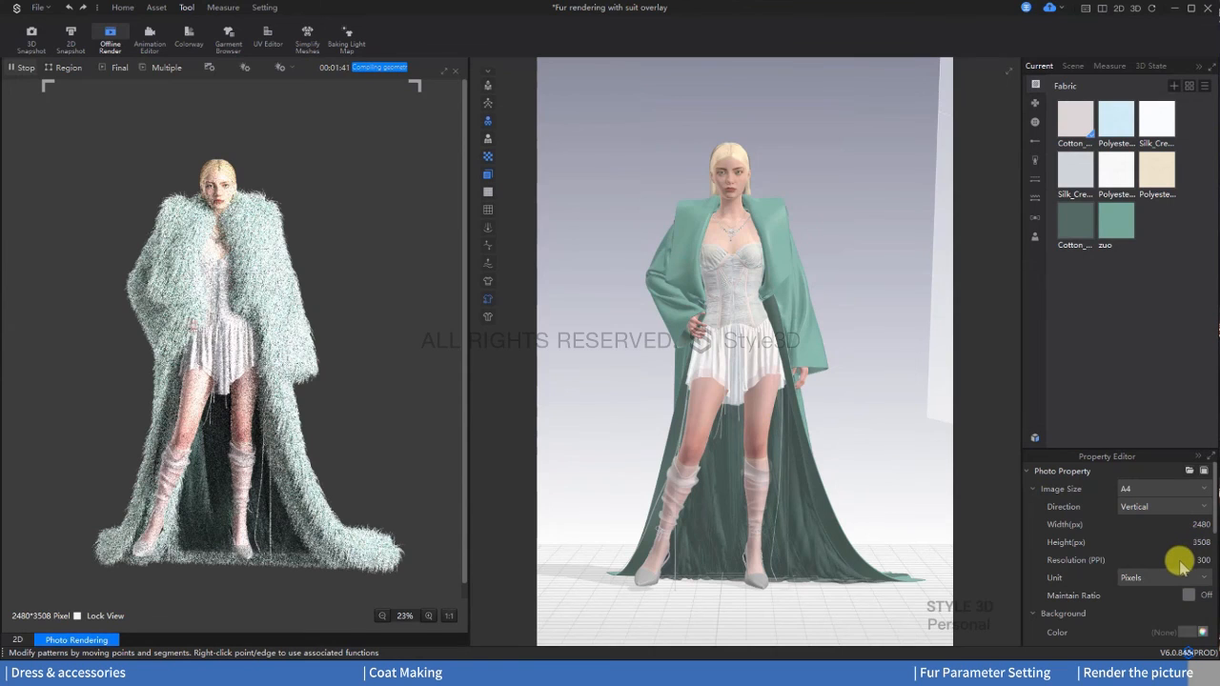
Step: Try a white background color for the offline render and clear it again
scroll(1180, 568, down, 1)
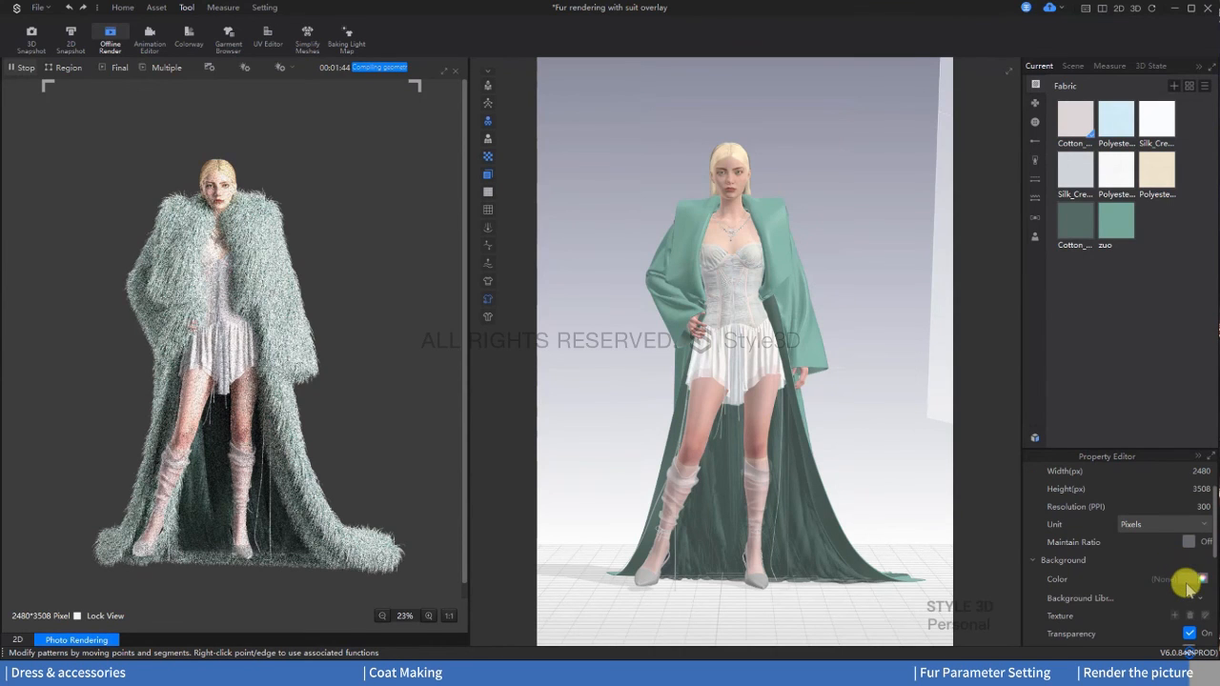
click(1193, 579)
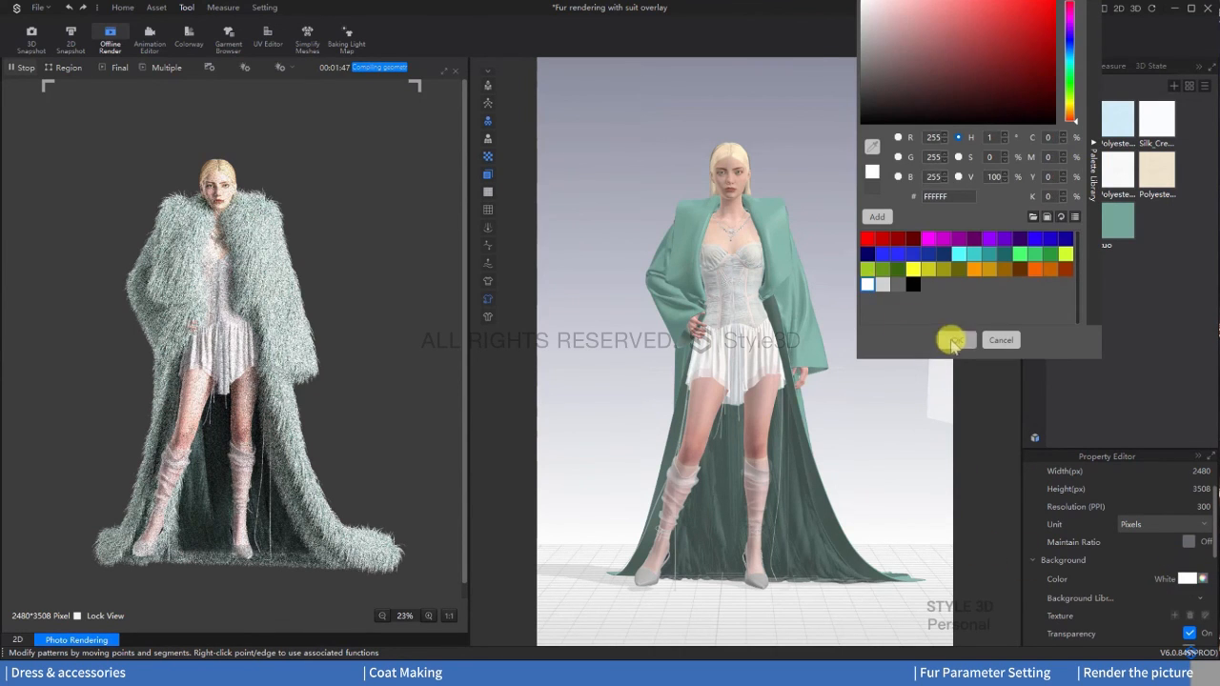
click(879, 337)
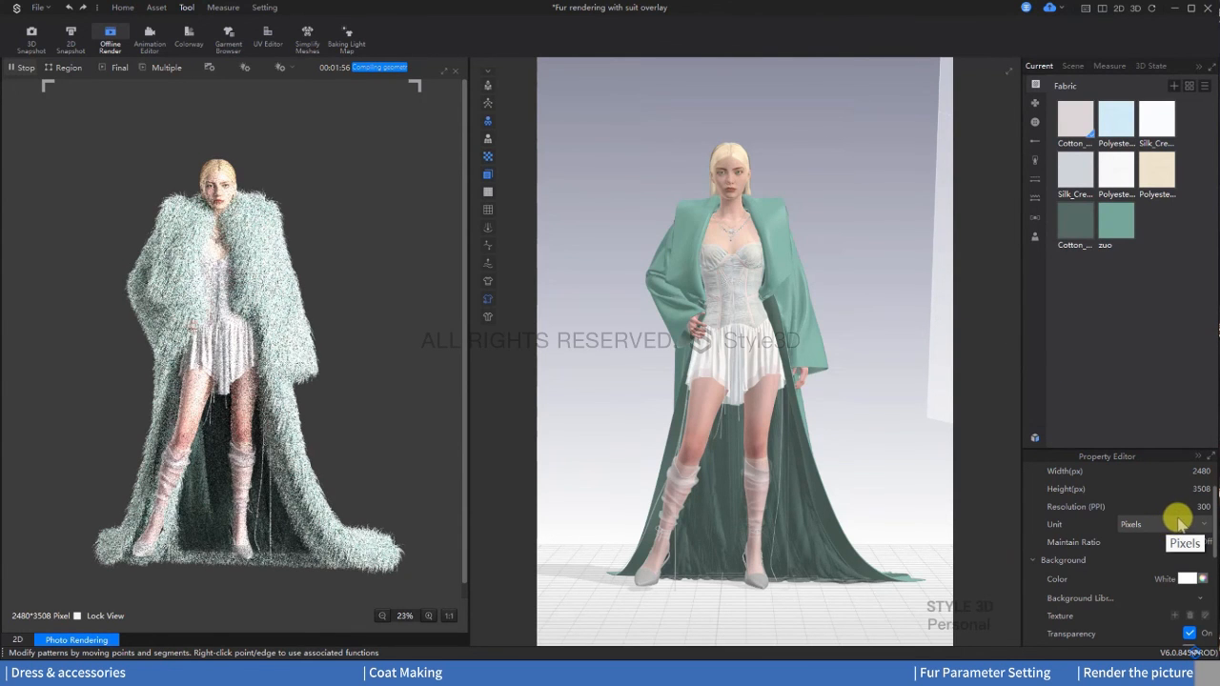
click(1186, 578)
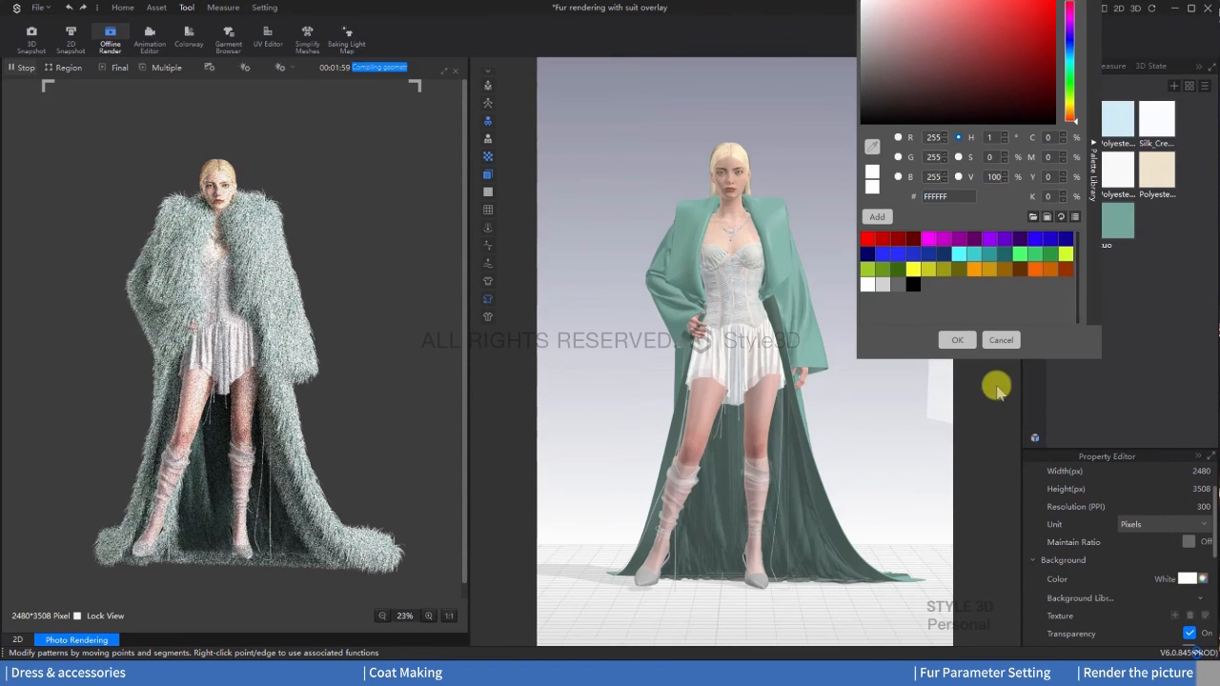
click(1000, 341)
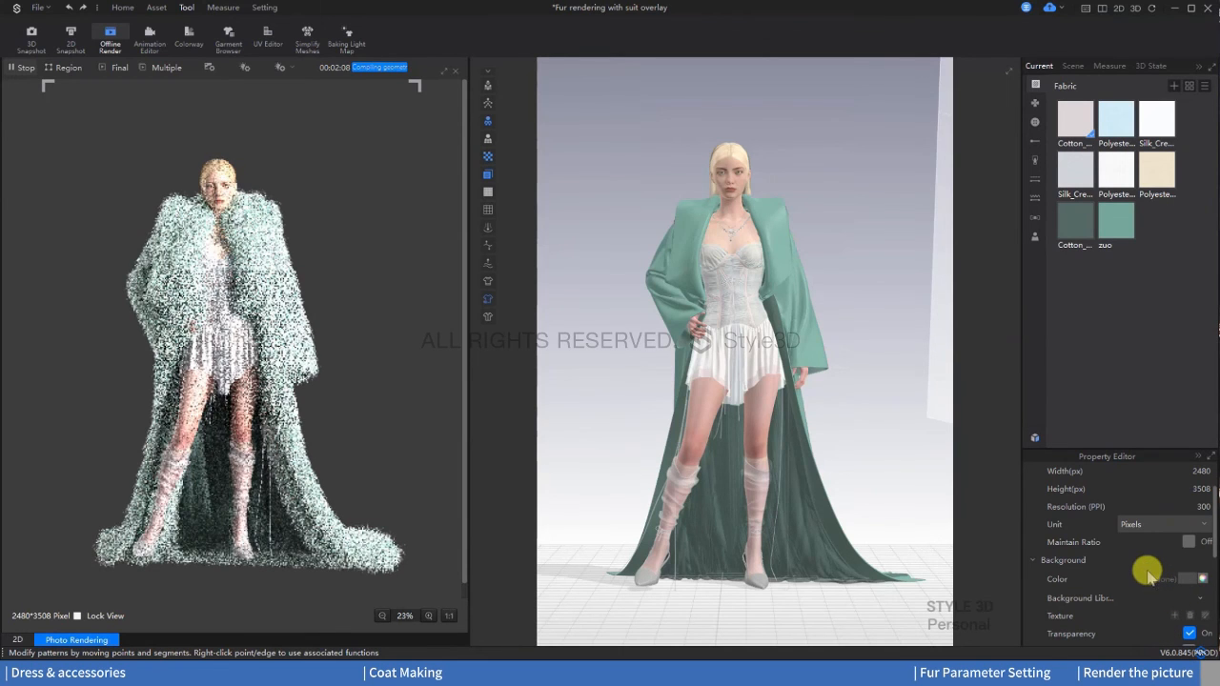
Step: Review the render device, finish conditions and quality settings, and start the final offline render of the outfit
scroll(1148, 574, down, 3)
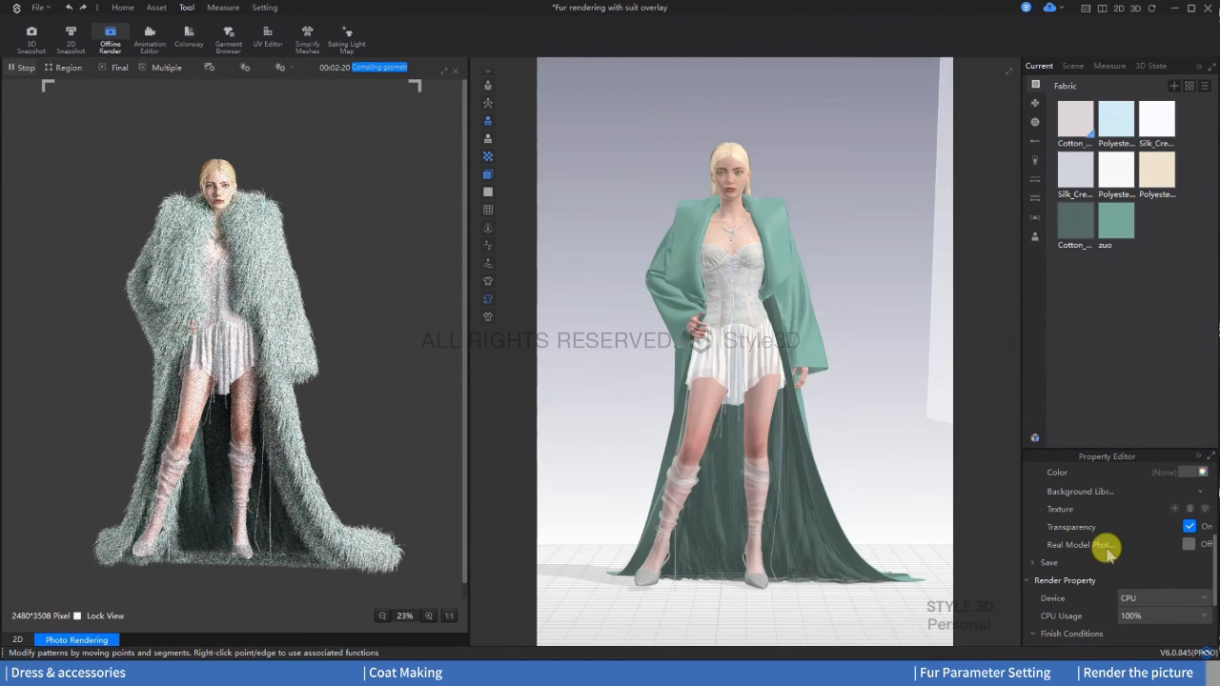
scroll(1129, 541, down, 2)
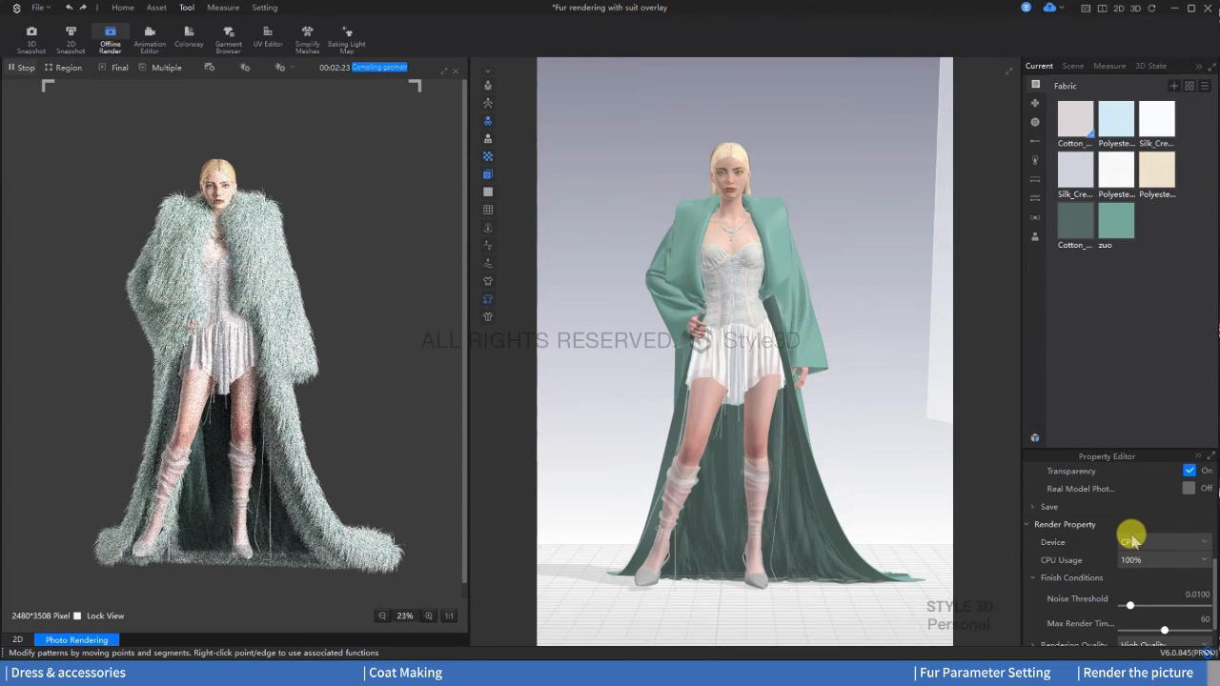
scroll(1129, 541, down, 1)
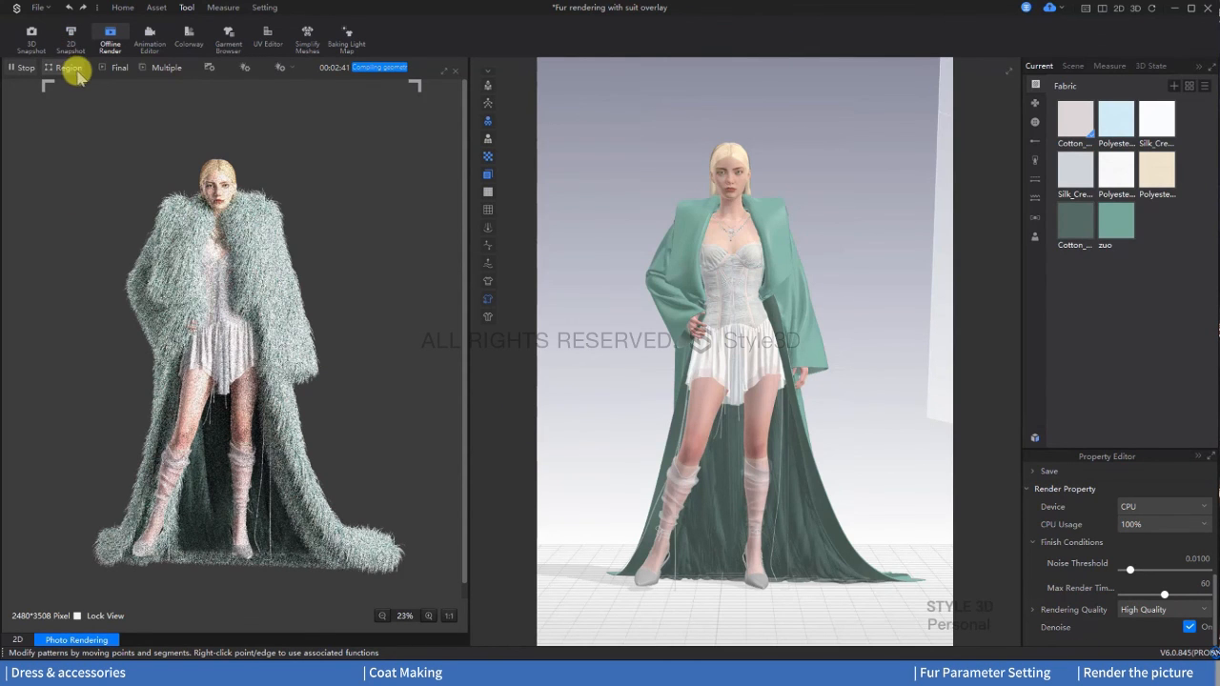
click(108, 71)
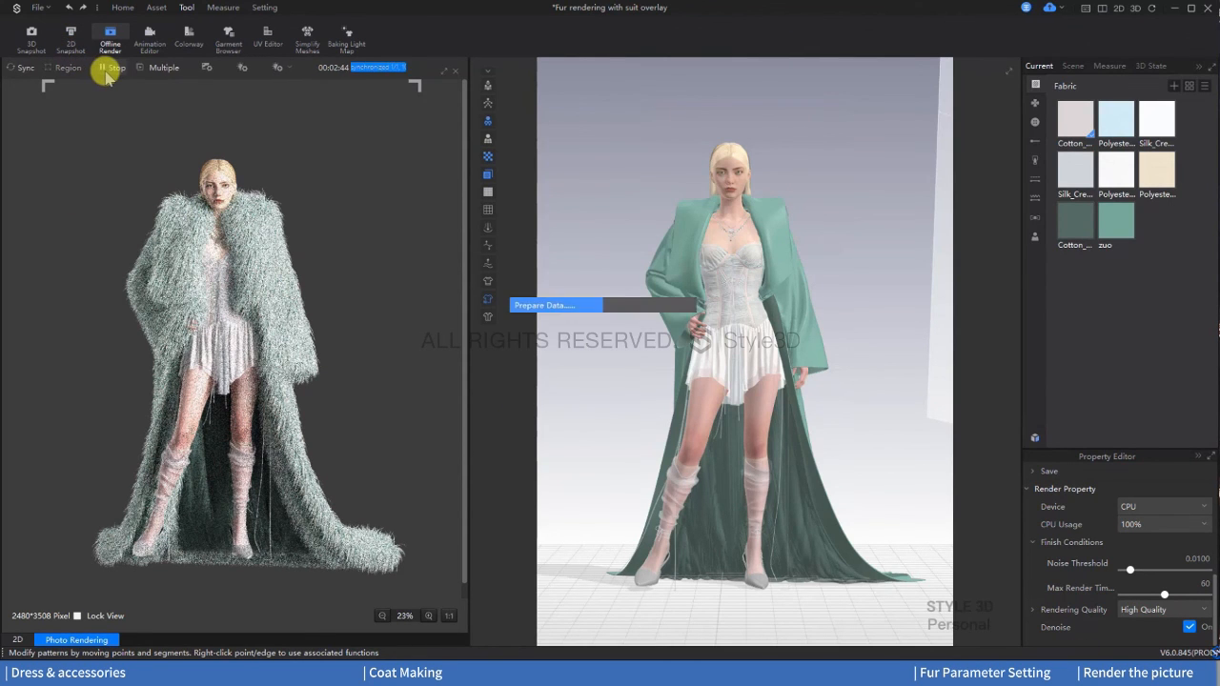